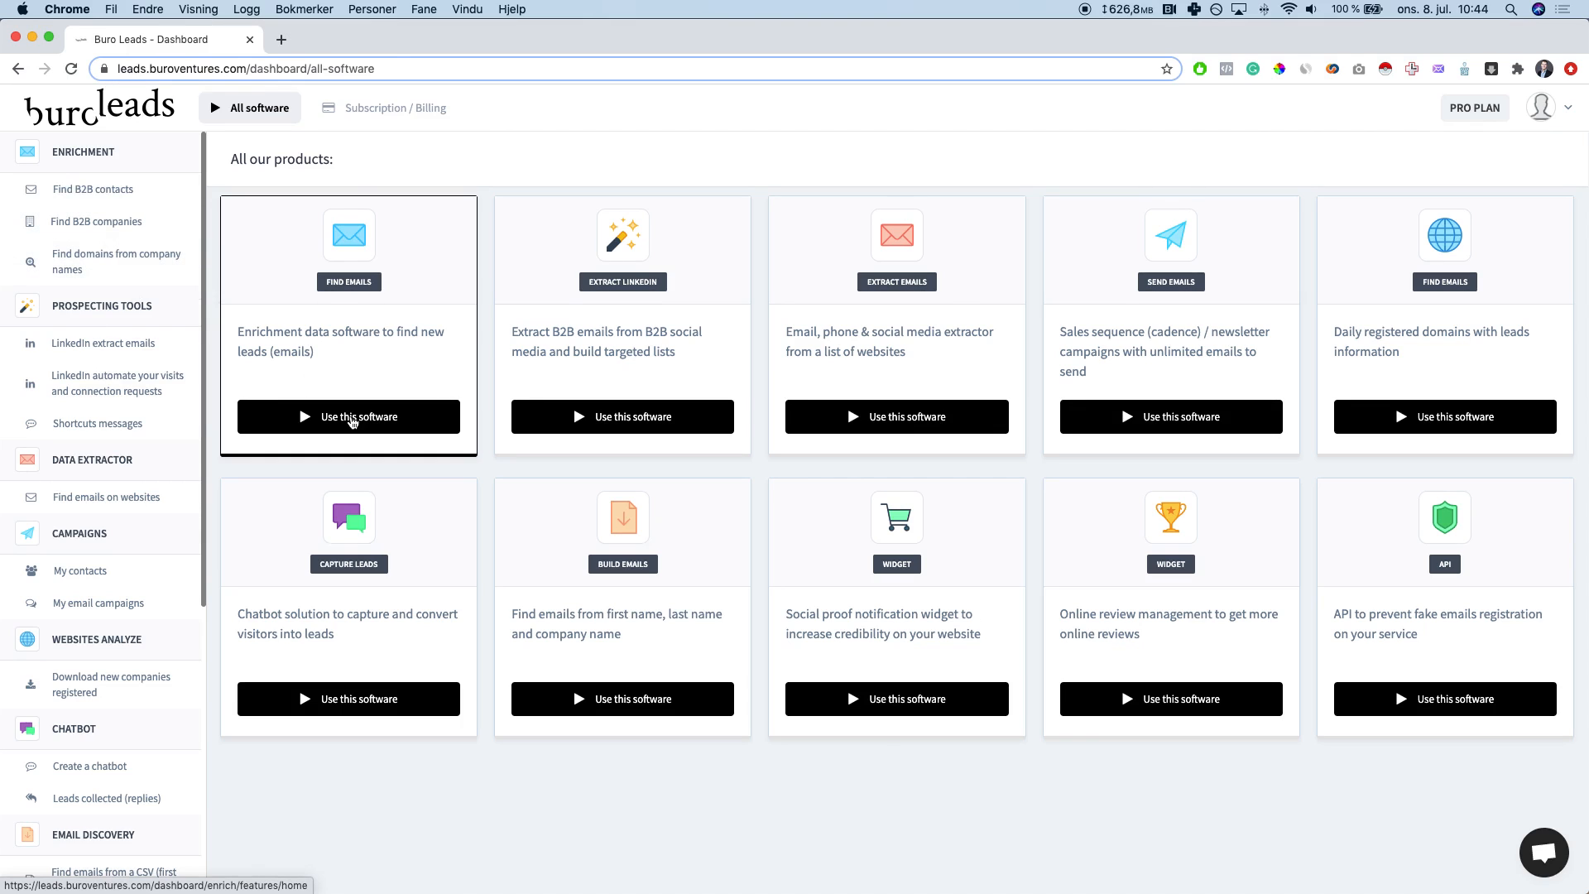
Step: Open the enrichment data software for finding new leads and examine its company upload form and enriched files table
click(348, 416)
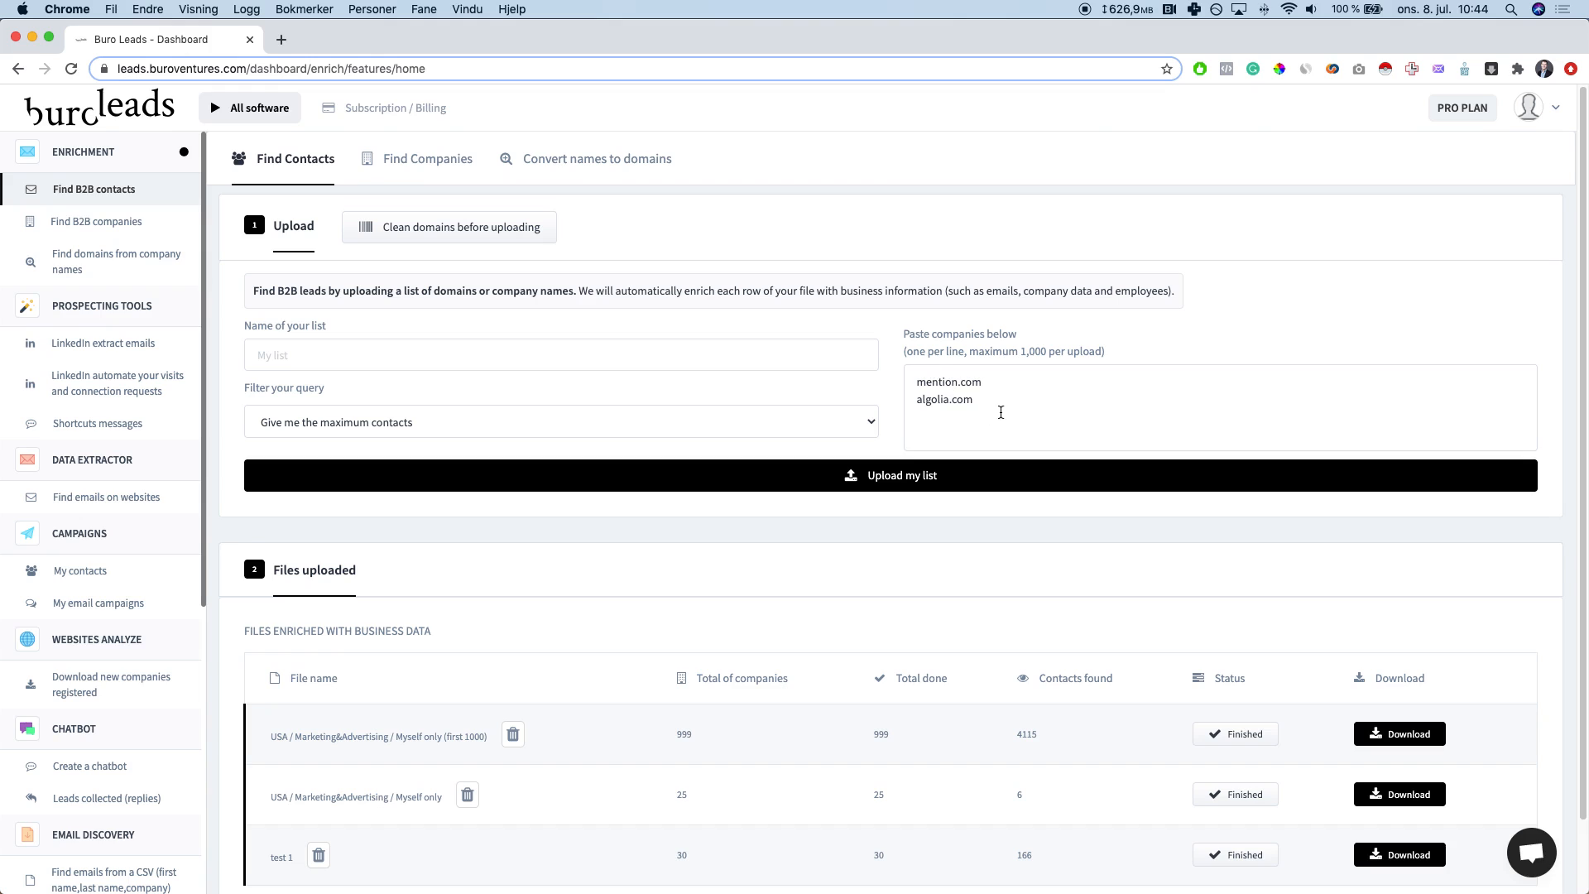
drag(1001, 412, 890, 345)
click(936, 324)
scroll(925, 439, down, 2)
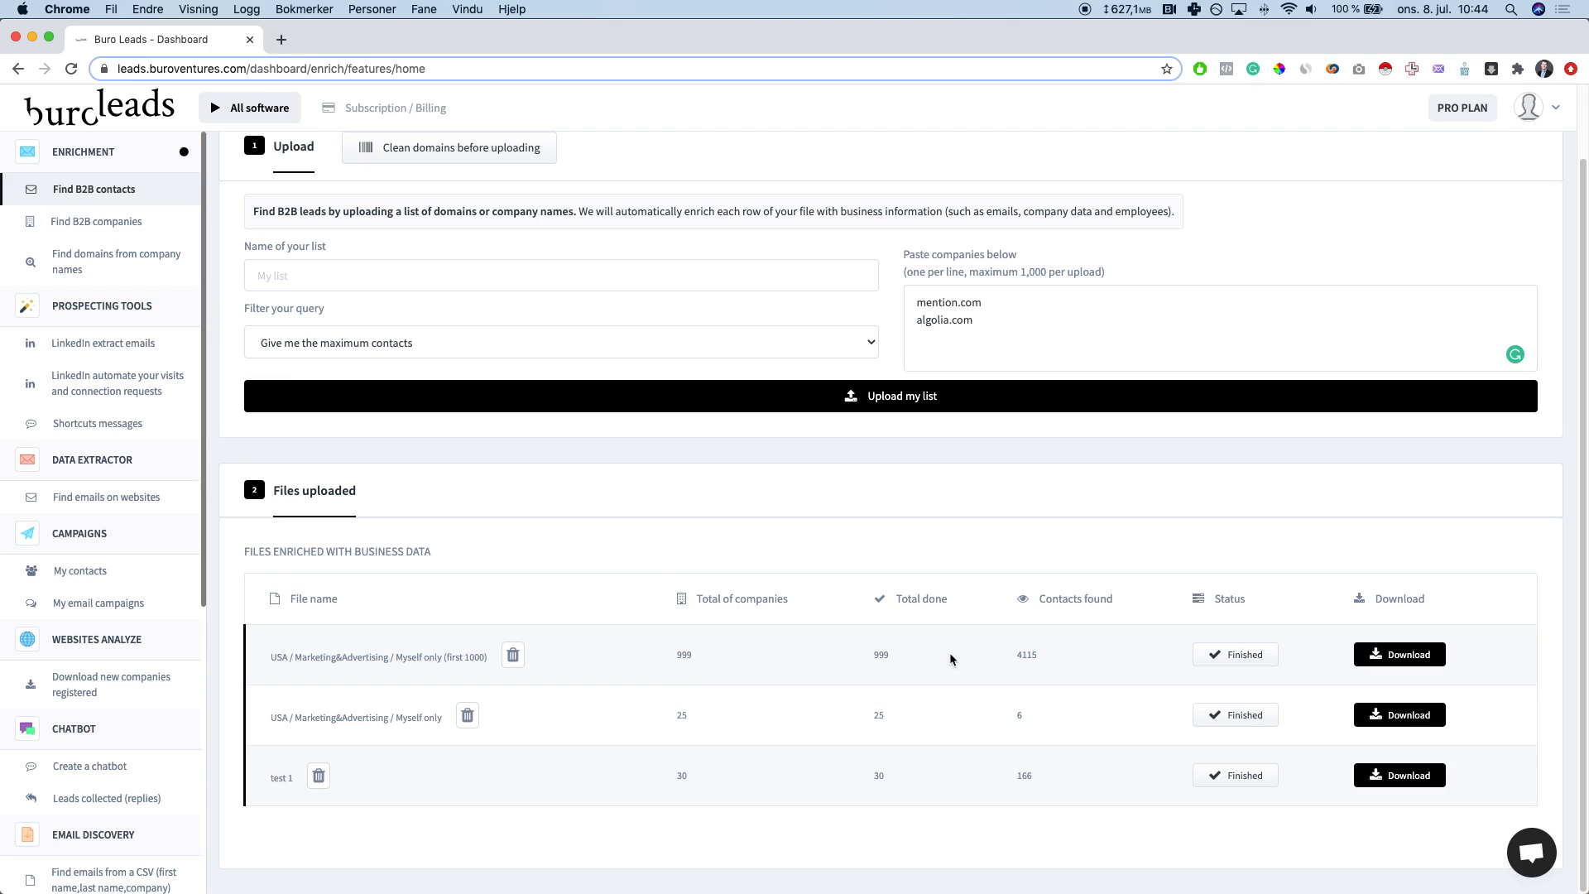
click(980, 653)
drag(1076, 664, 841, 653)
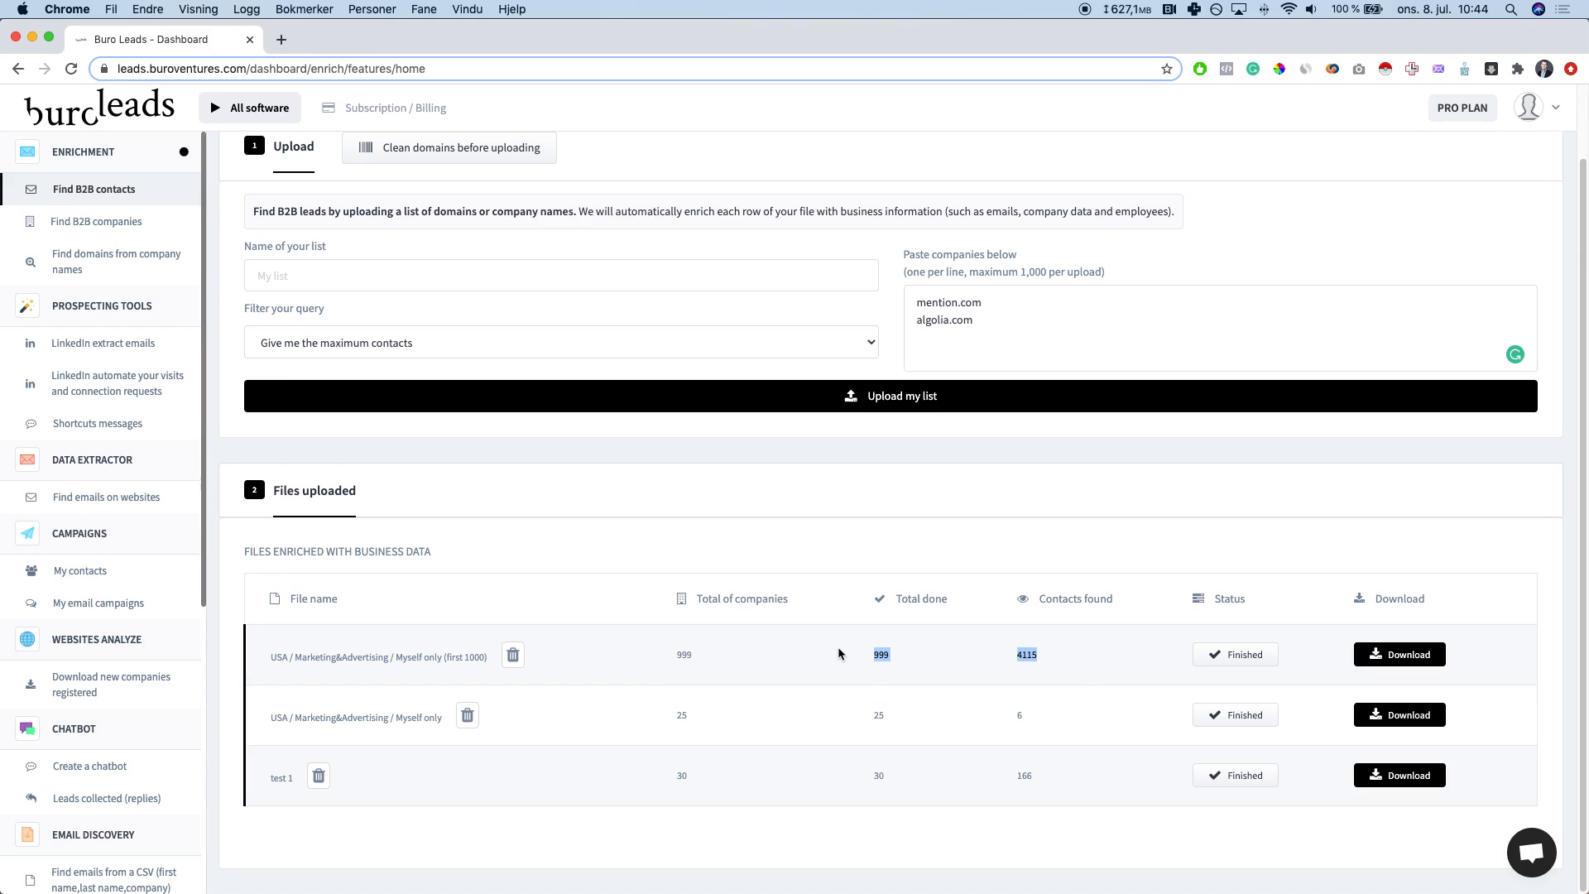
click(932, 653)
scroll(935, 658, up, 2)
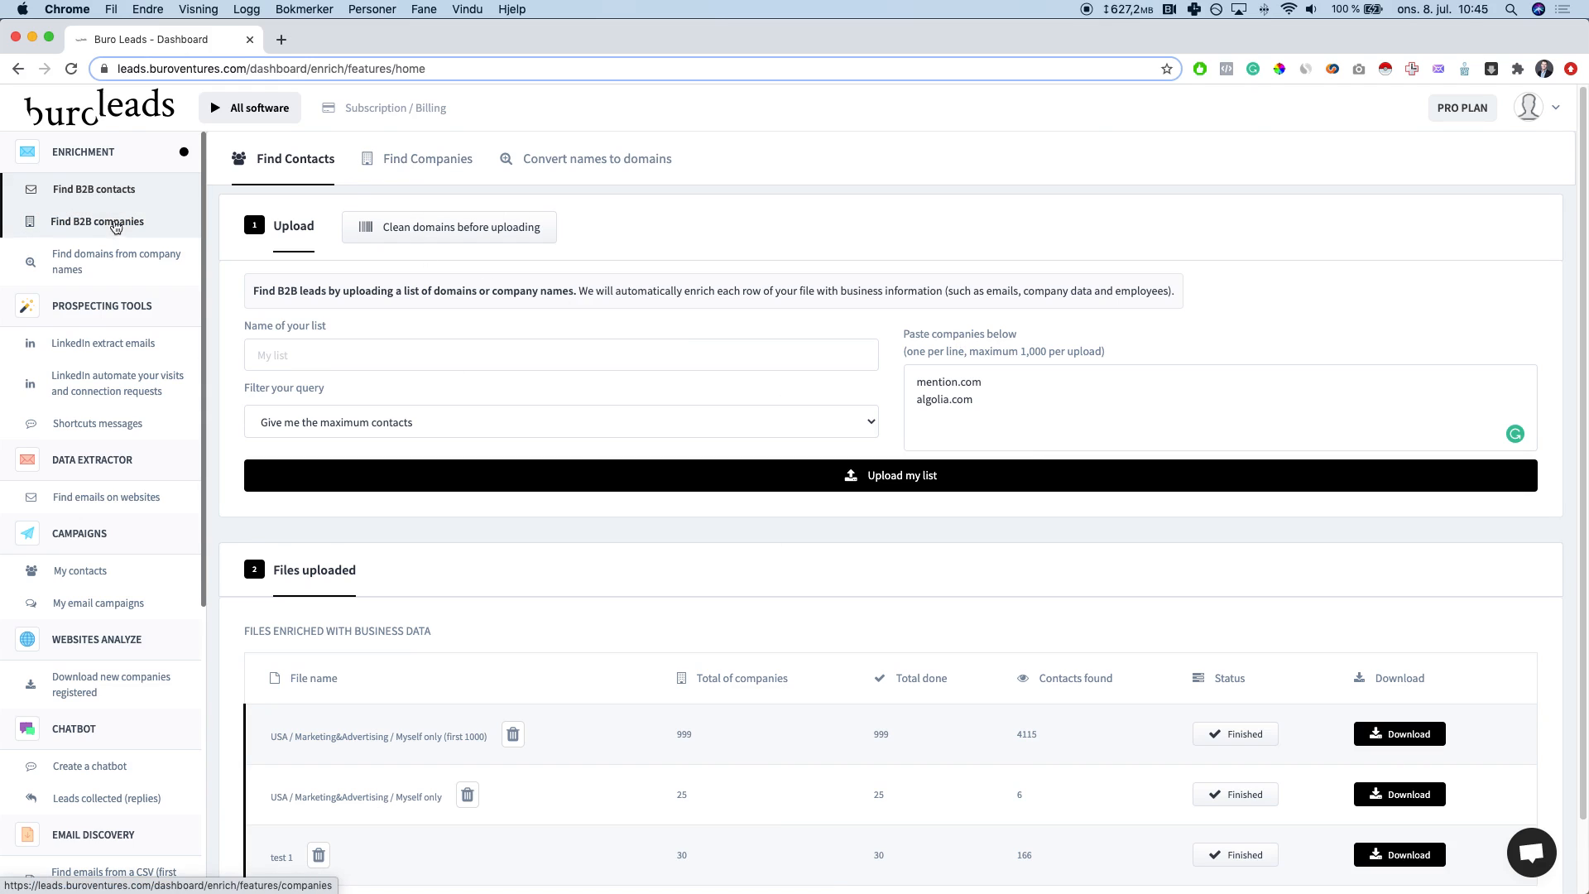
Step: Open the company finder, filter the countries by "united" and select United States
click(409, 166)
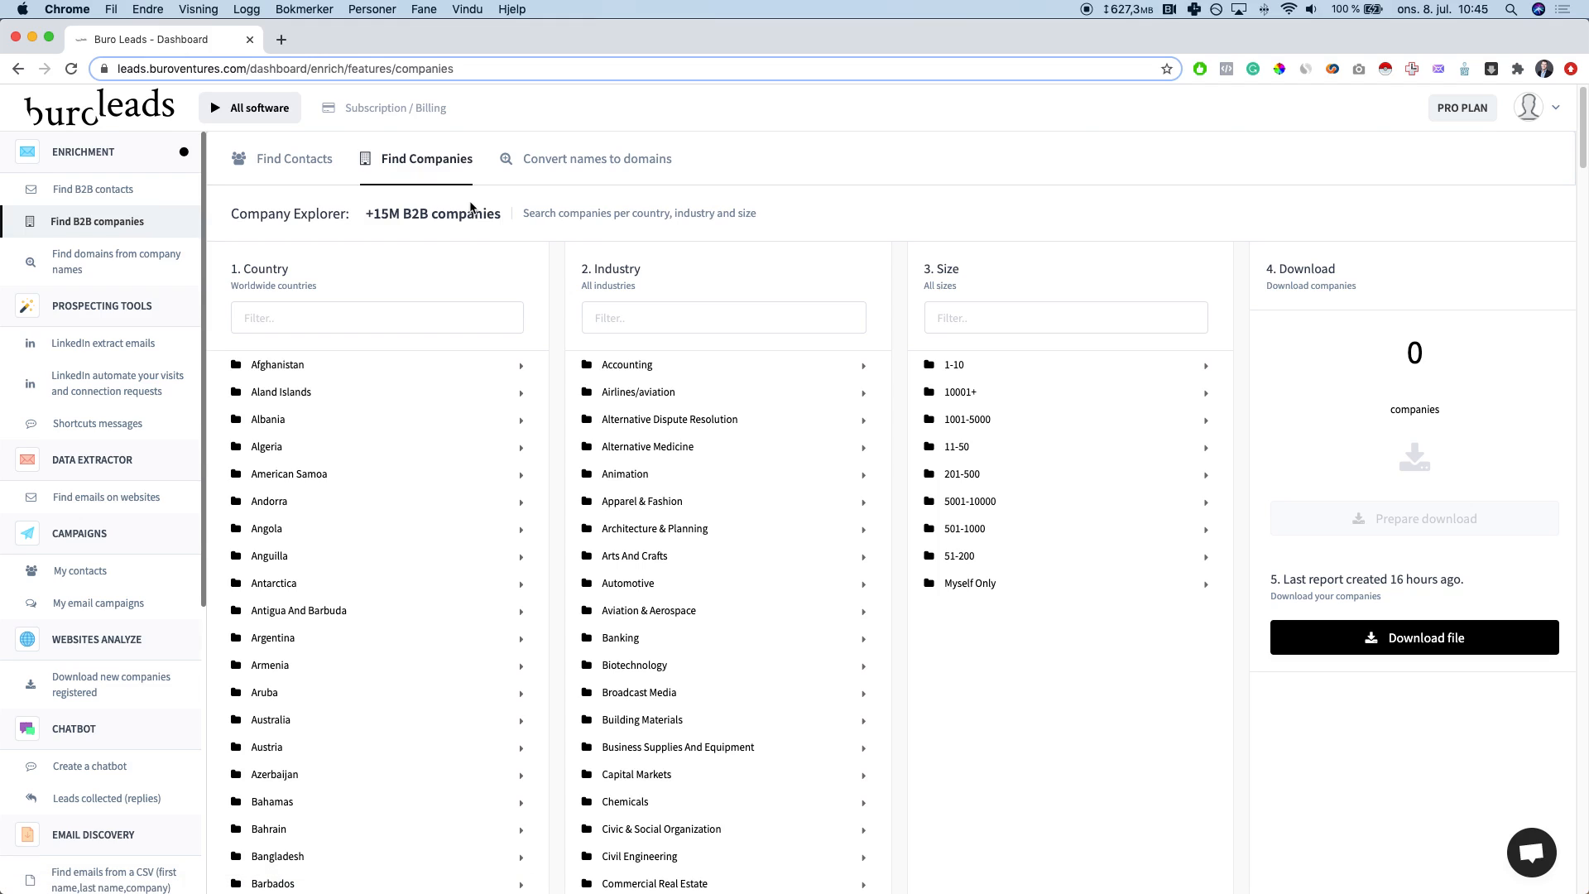
drag(366, 214, 403, 216)
click(405, 216)
click(382, 312)
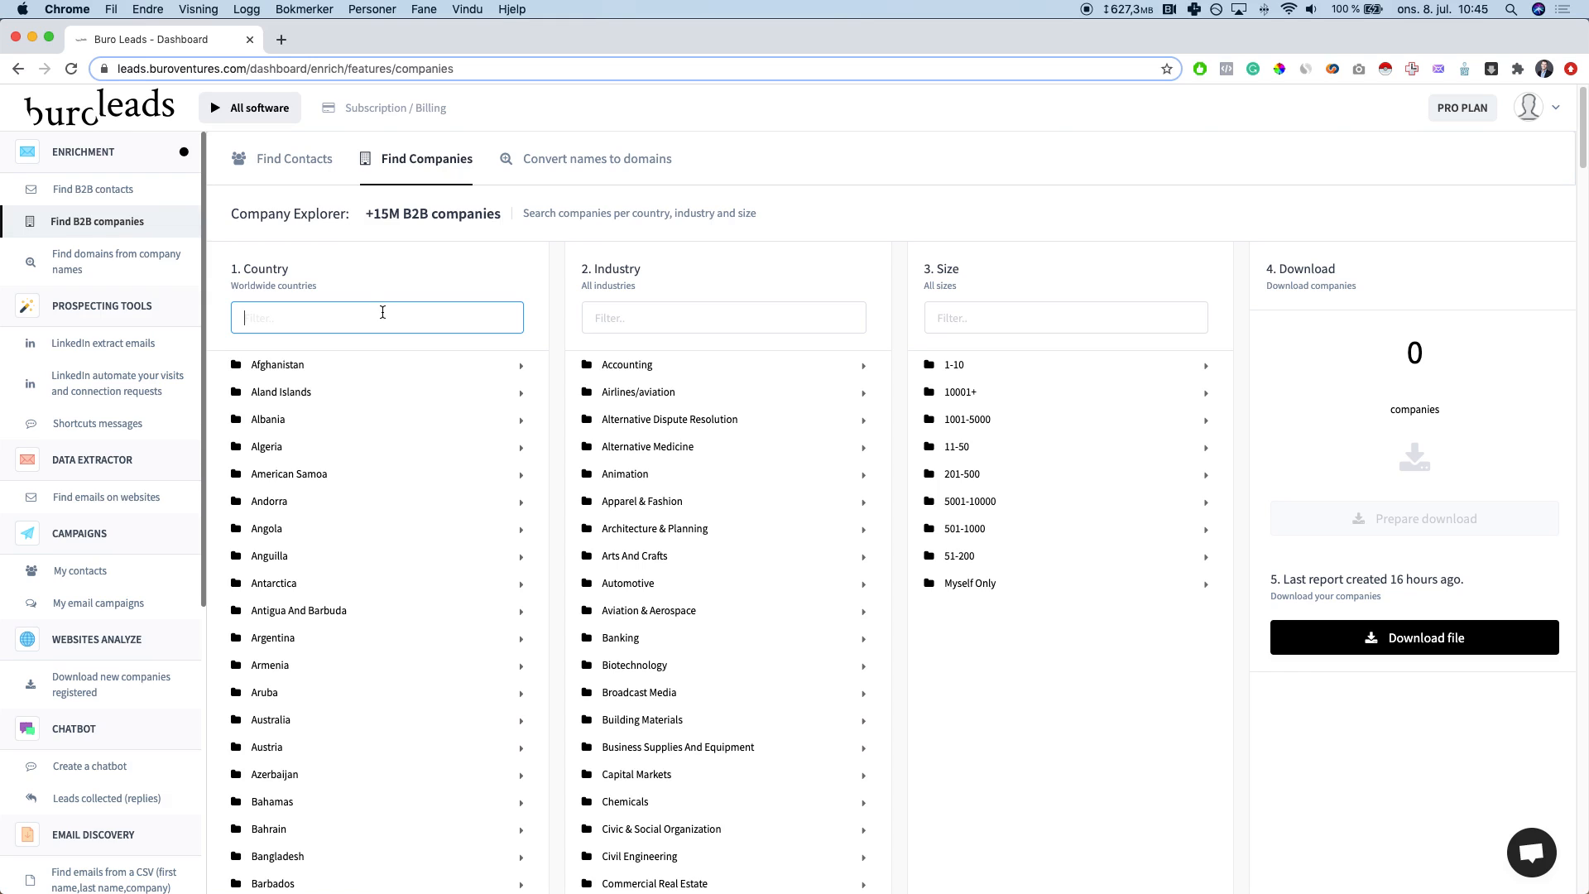
text(usa)
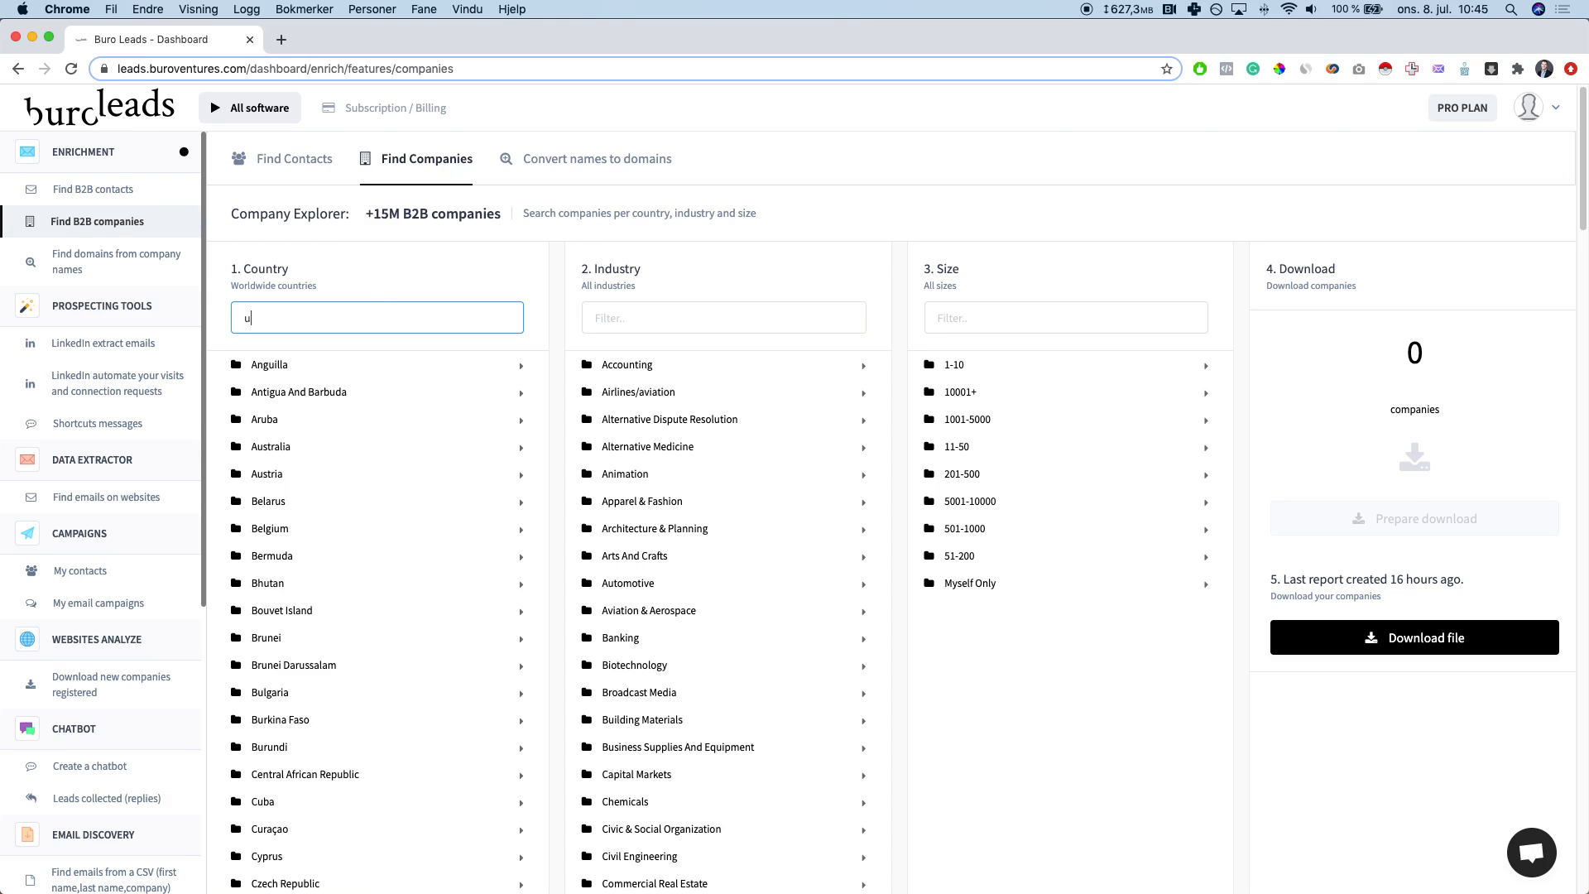
key(BackSpace)
key(BackSpace)
text(nited)
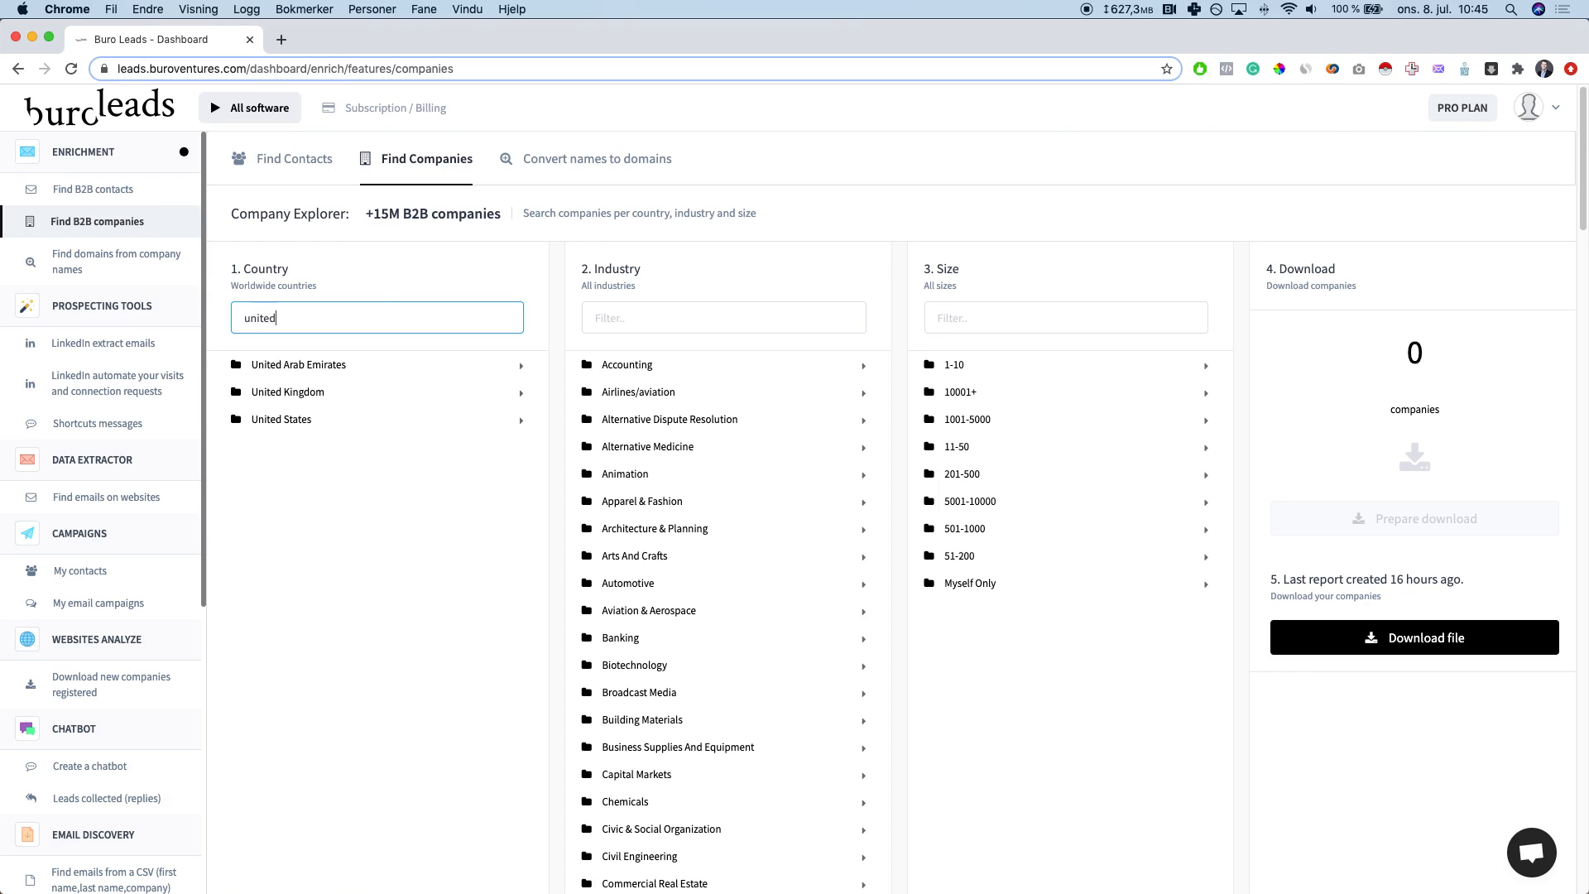
click(366, 423)
Step: Filter the industries by "marketing", select Marketing And Advertising, and choose the 1-10 company size
click(659, 312)
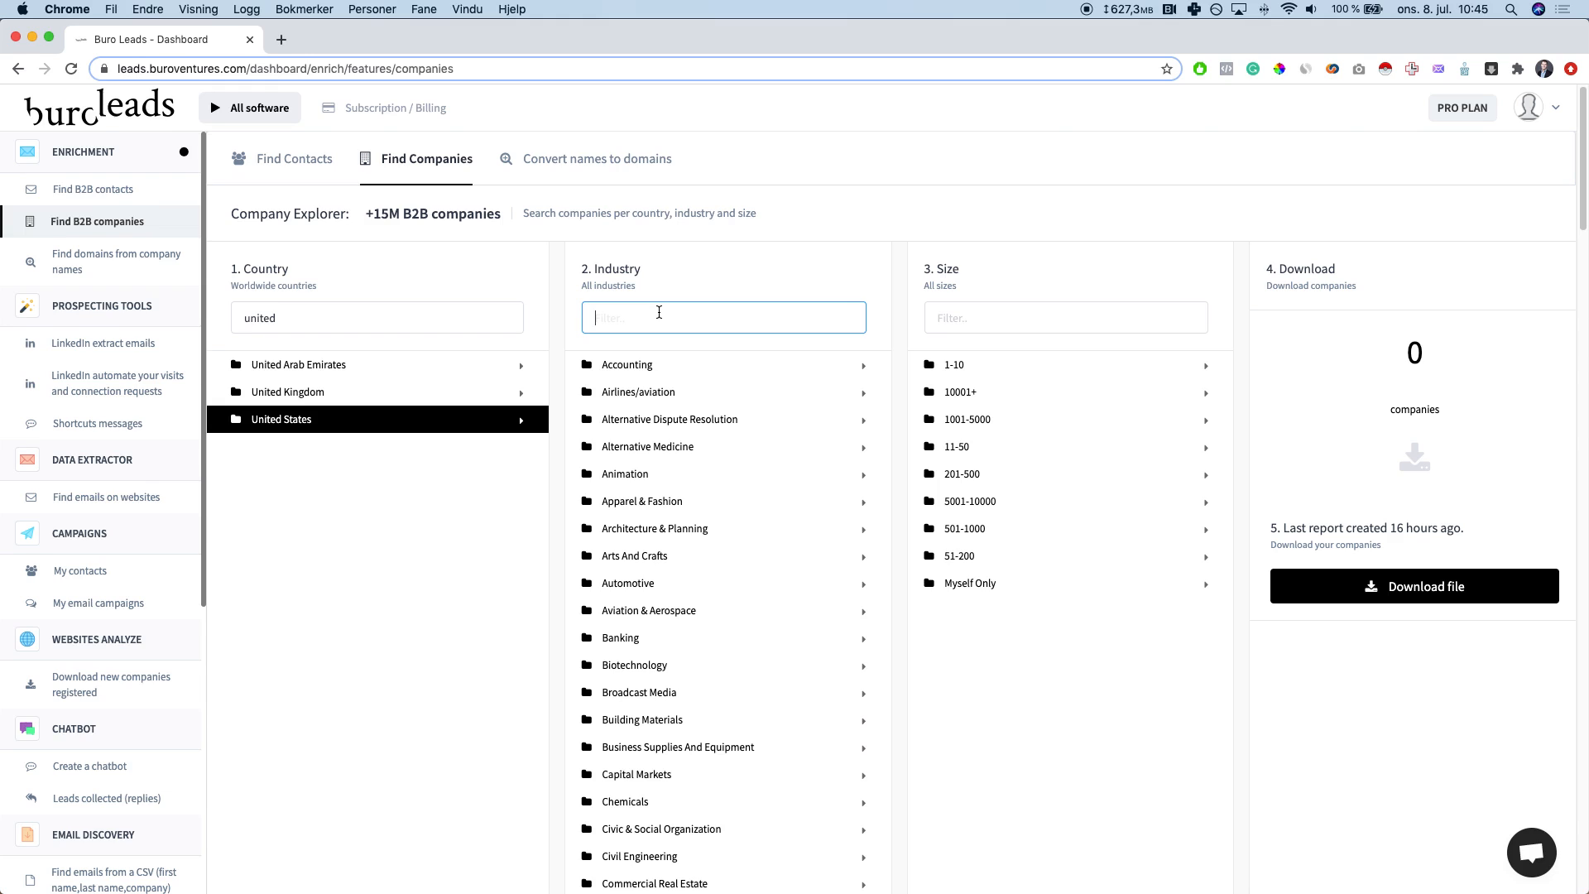
text(marketing)
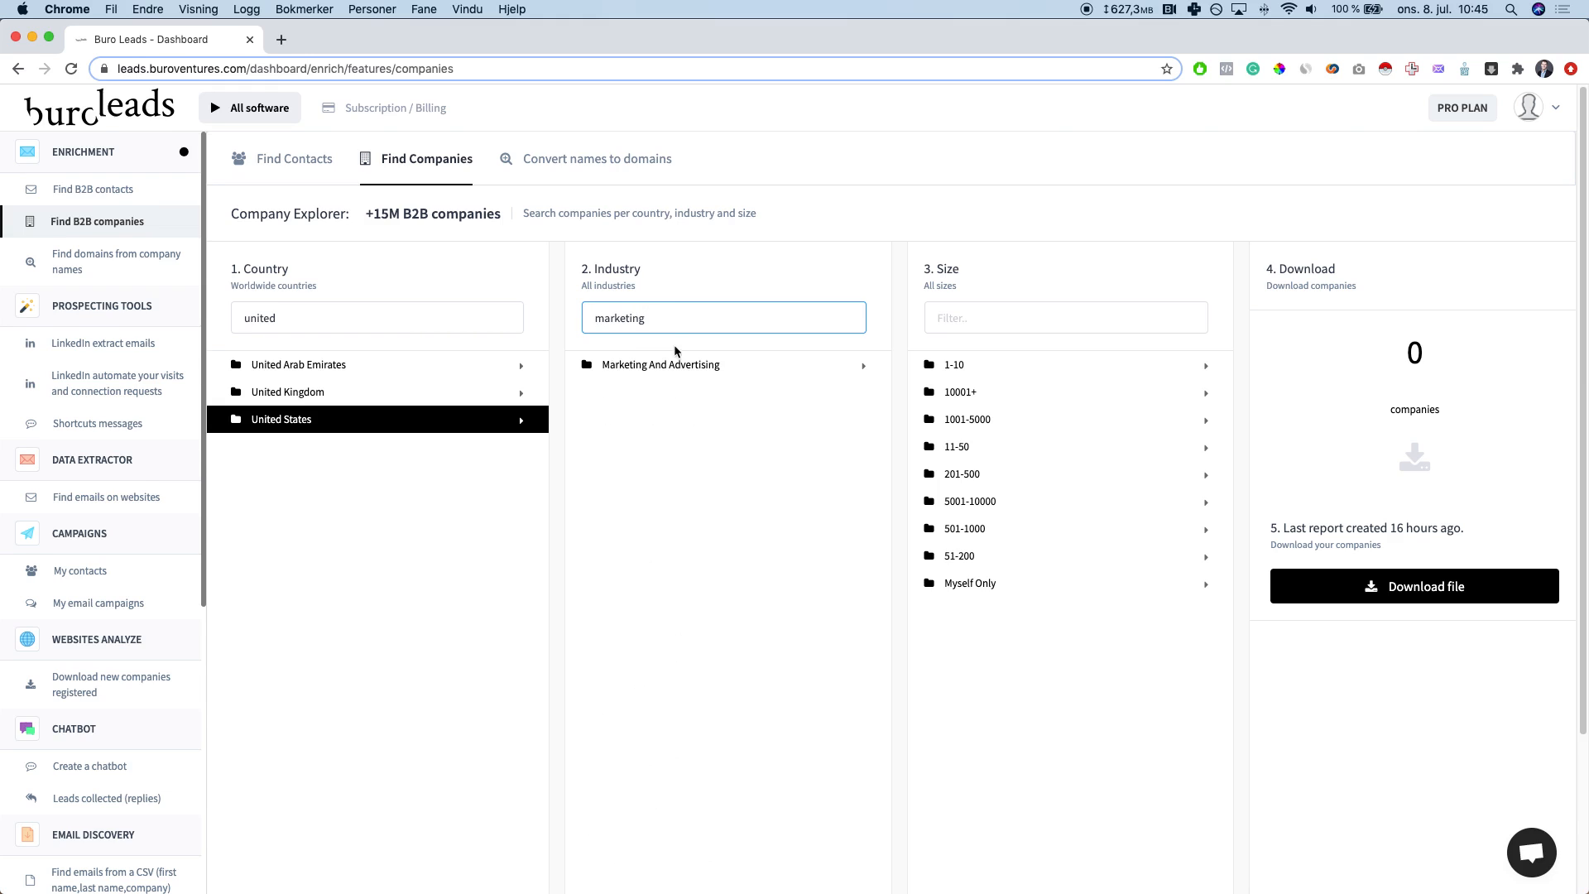
click(680, 364)
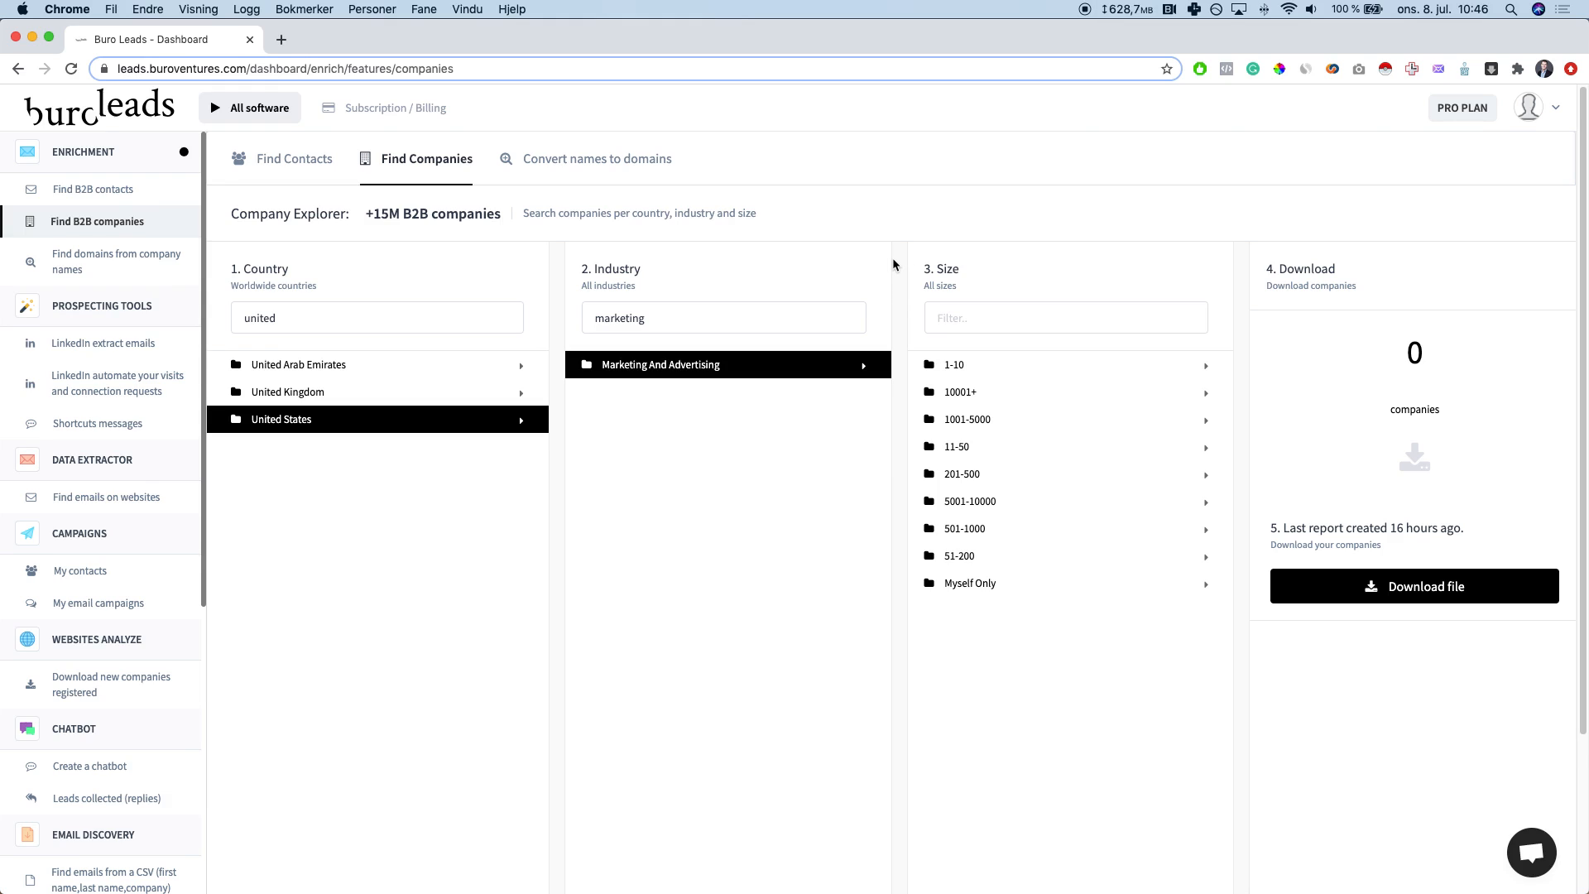
click(989, 368)
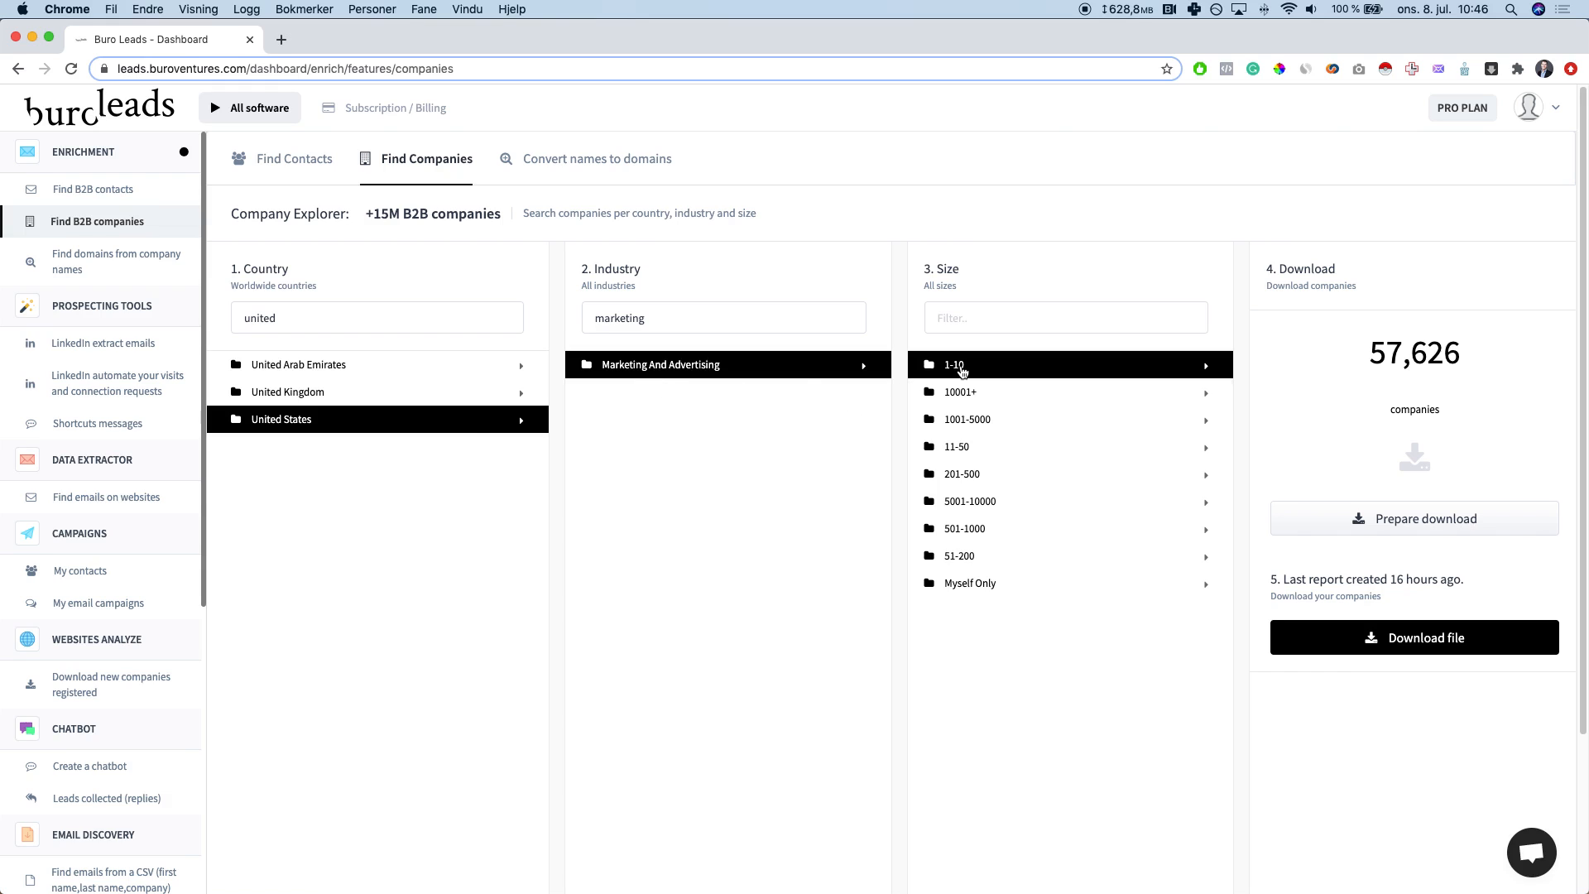
Step: Download the last created company report and open the xlsx file in Numbers
drag(1463, 360, 1339, 361)
click(1334, 360)
click(1395, 639)
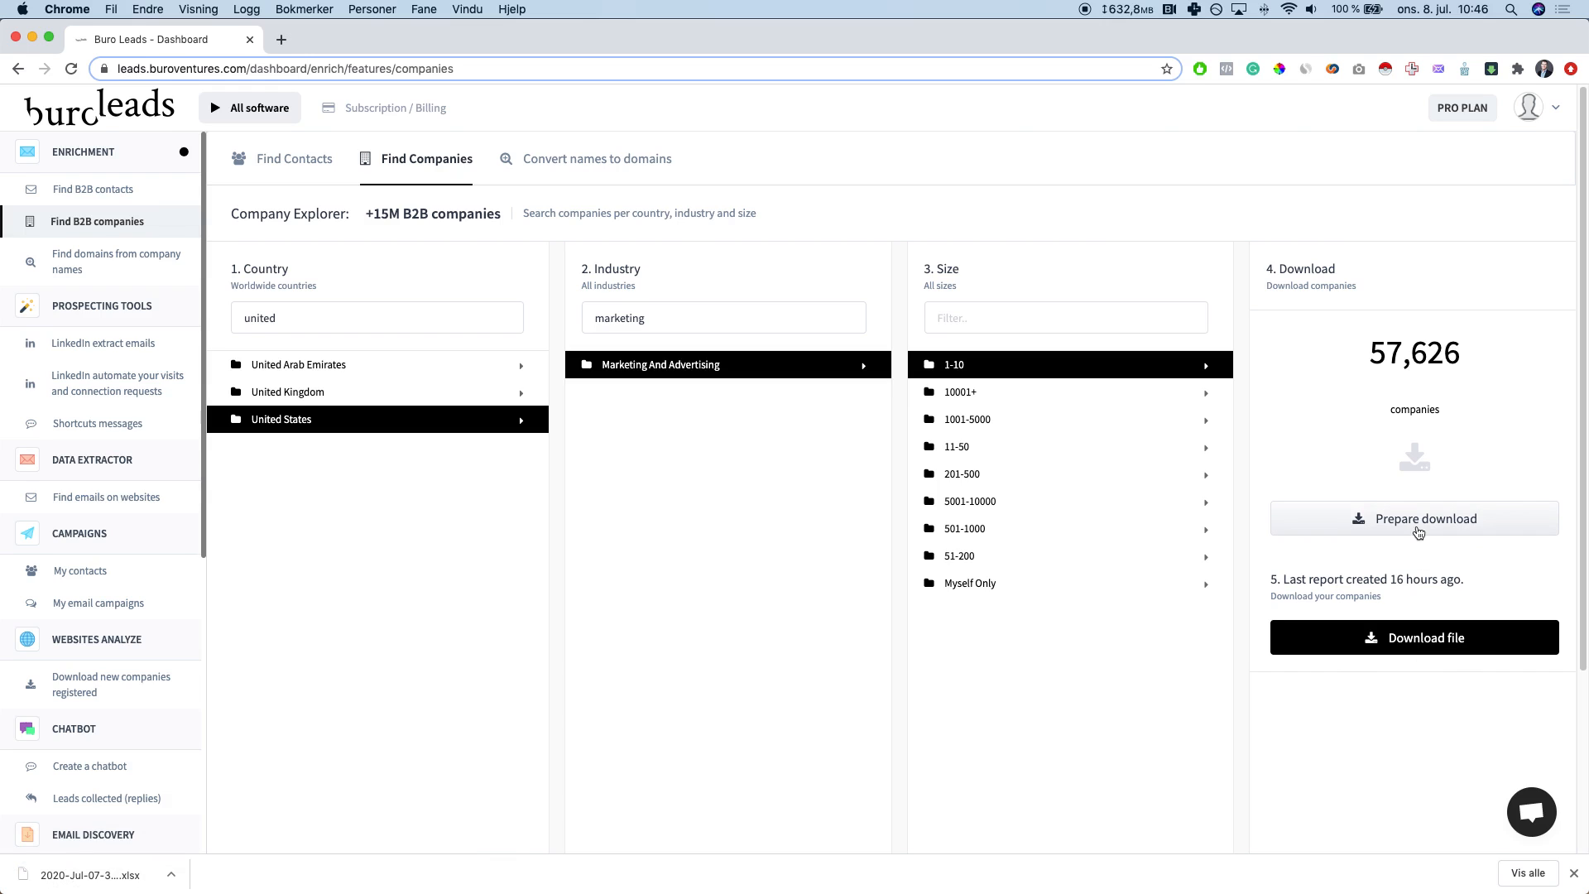
click(85, 882)
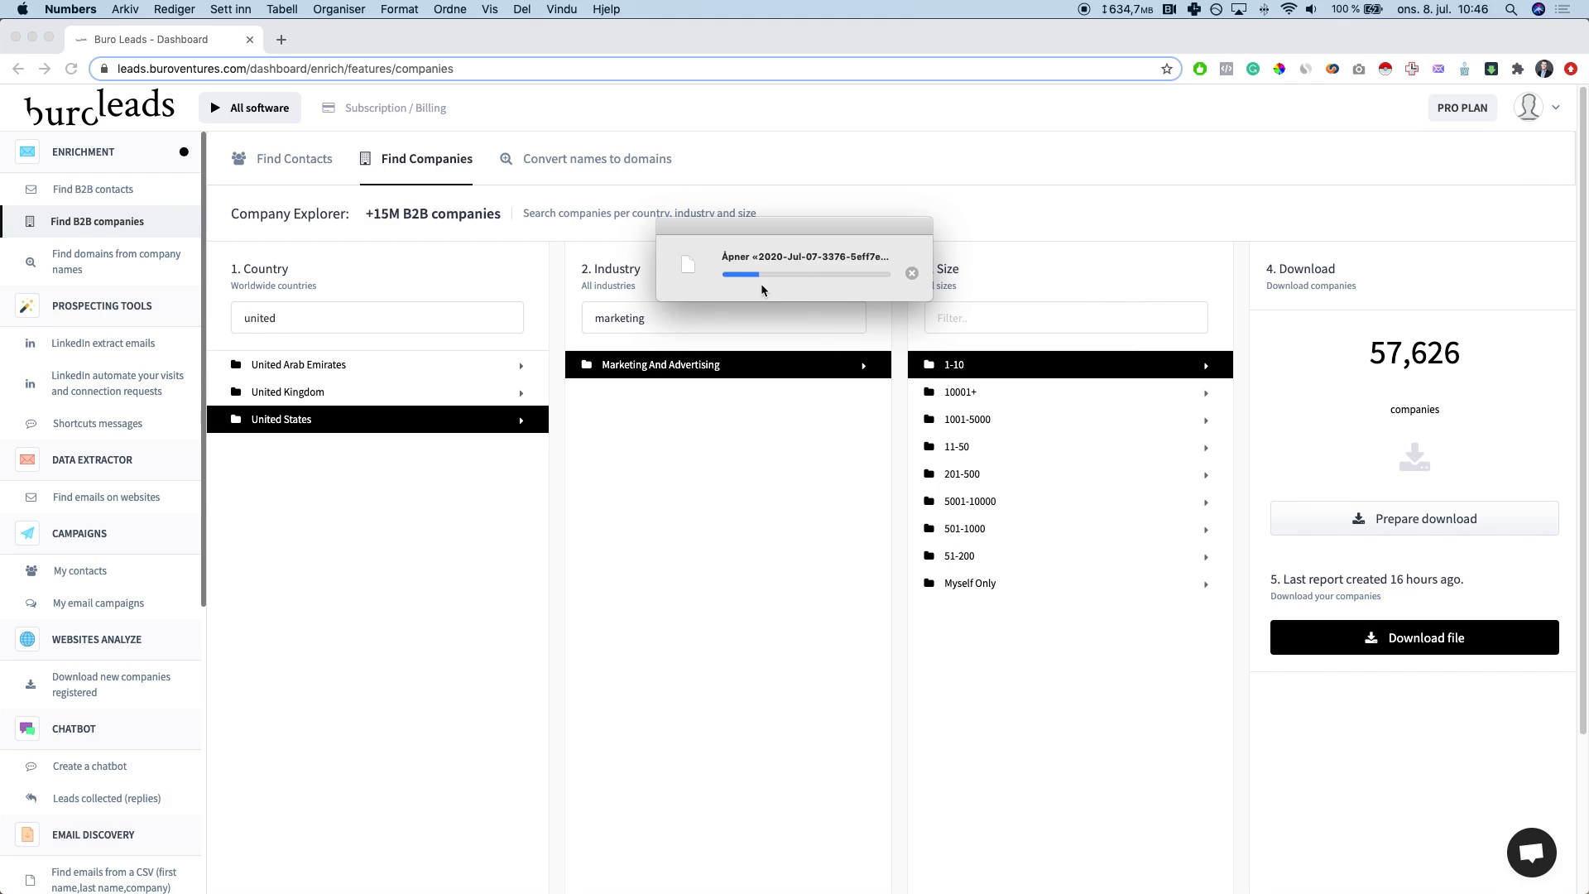
click(1366, 356)
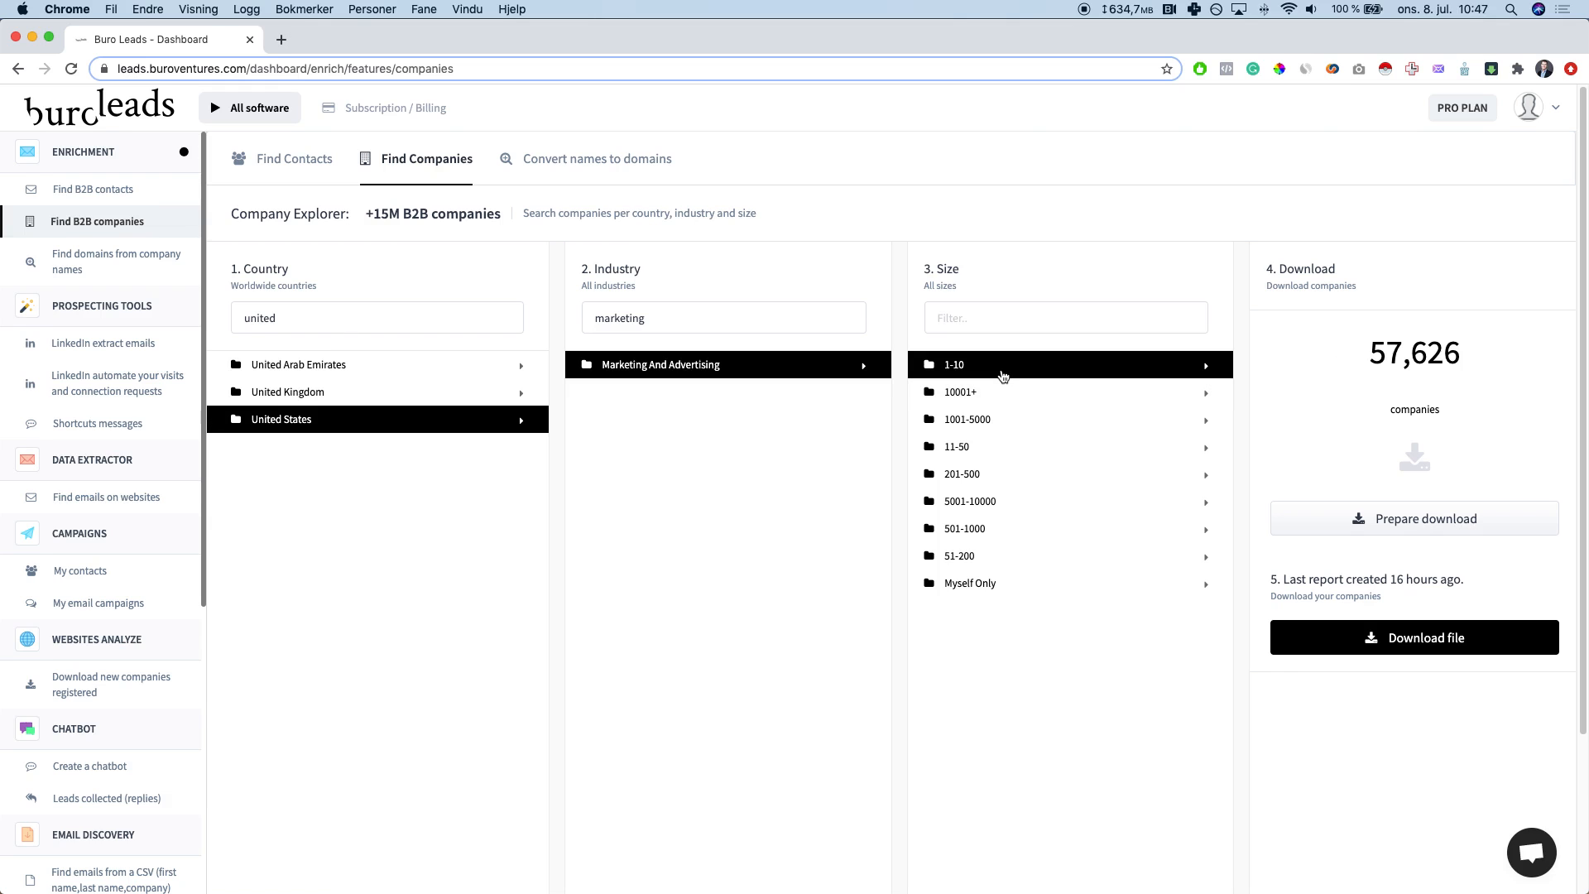
key(super+Tab)
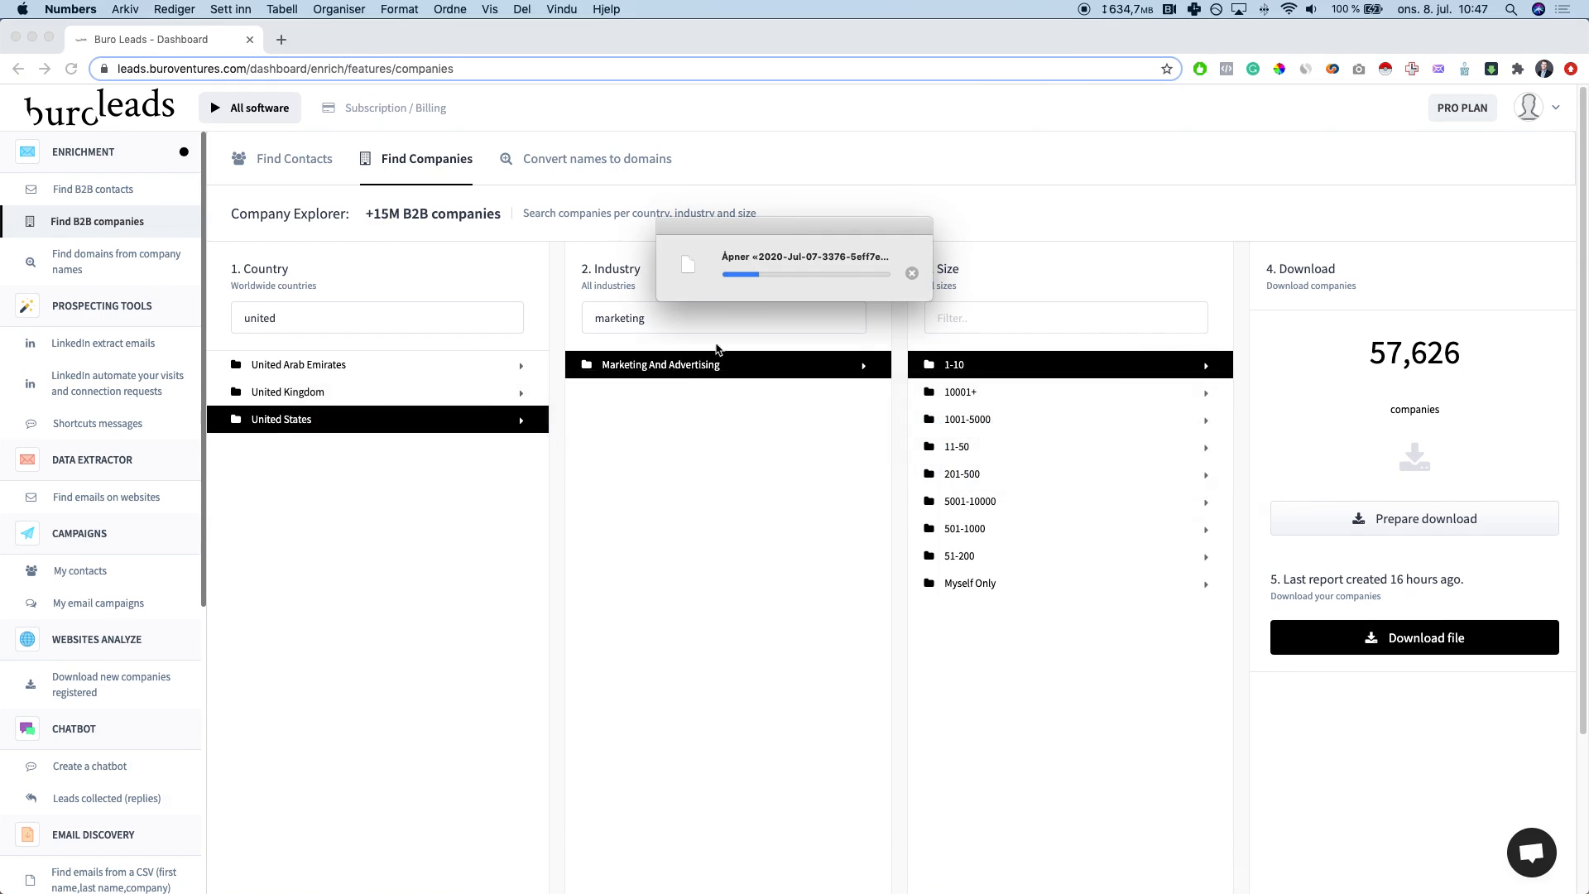
drag(794, 234, 709, 568)
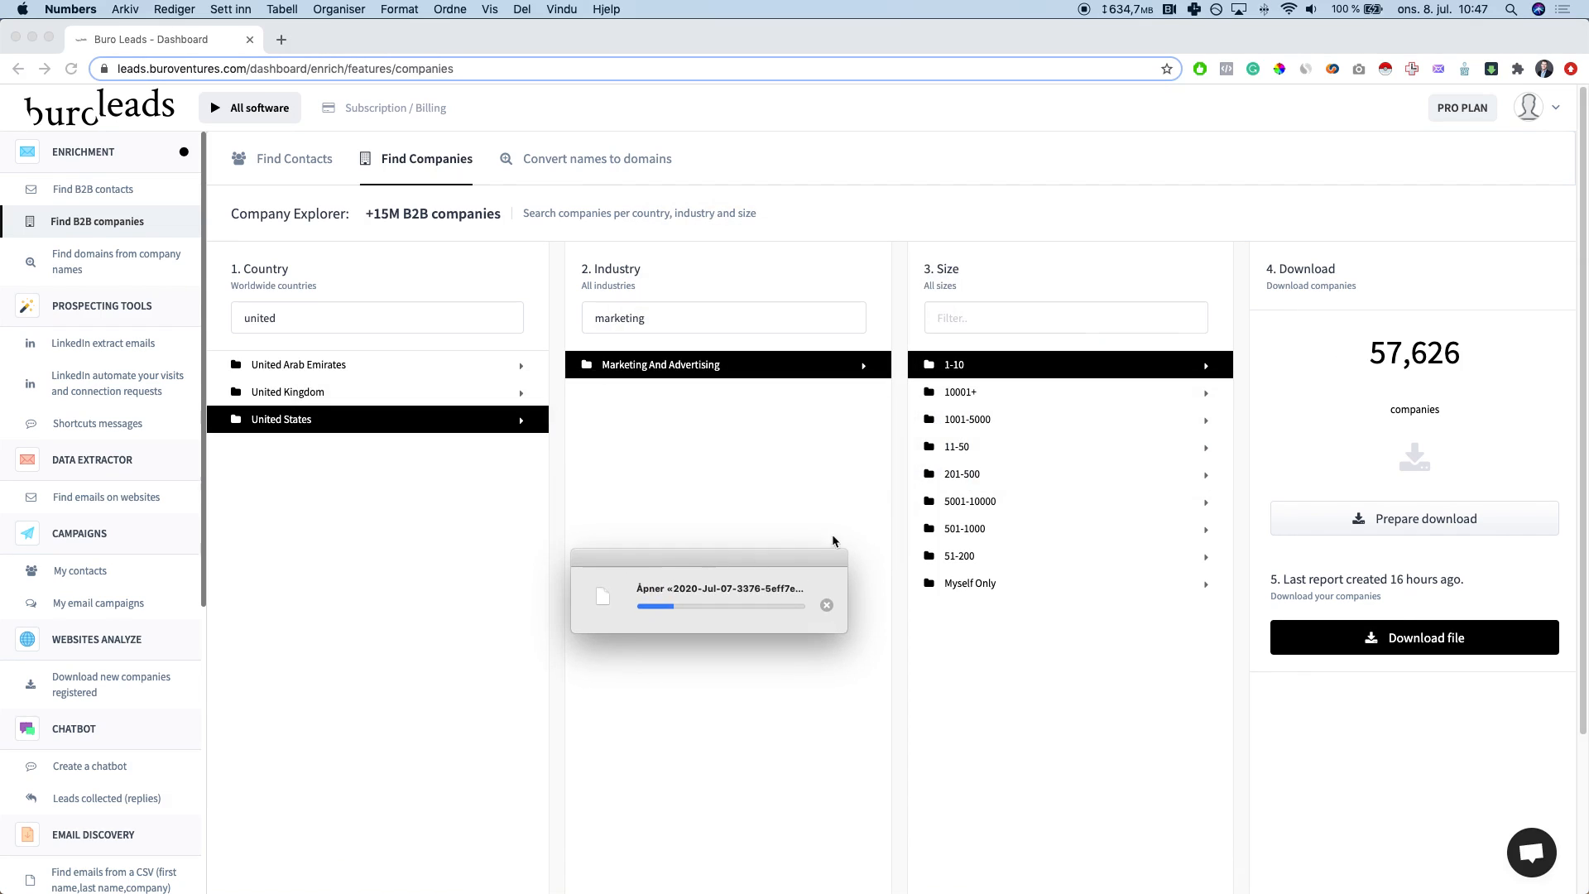
Step: Return to the browser and review the matching company count, the contact finder's company list and its upload limit
click(1357, 454)
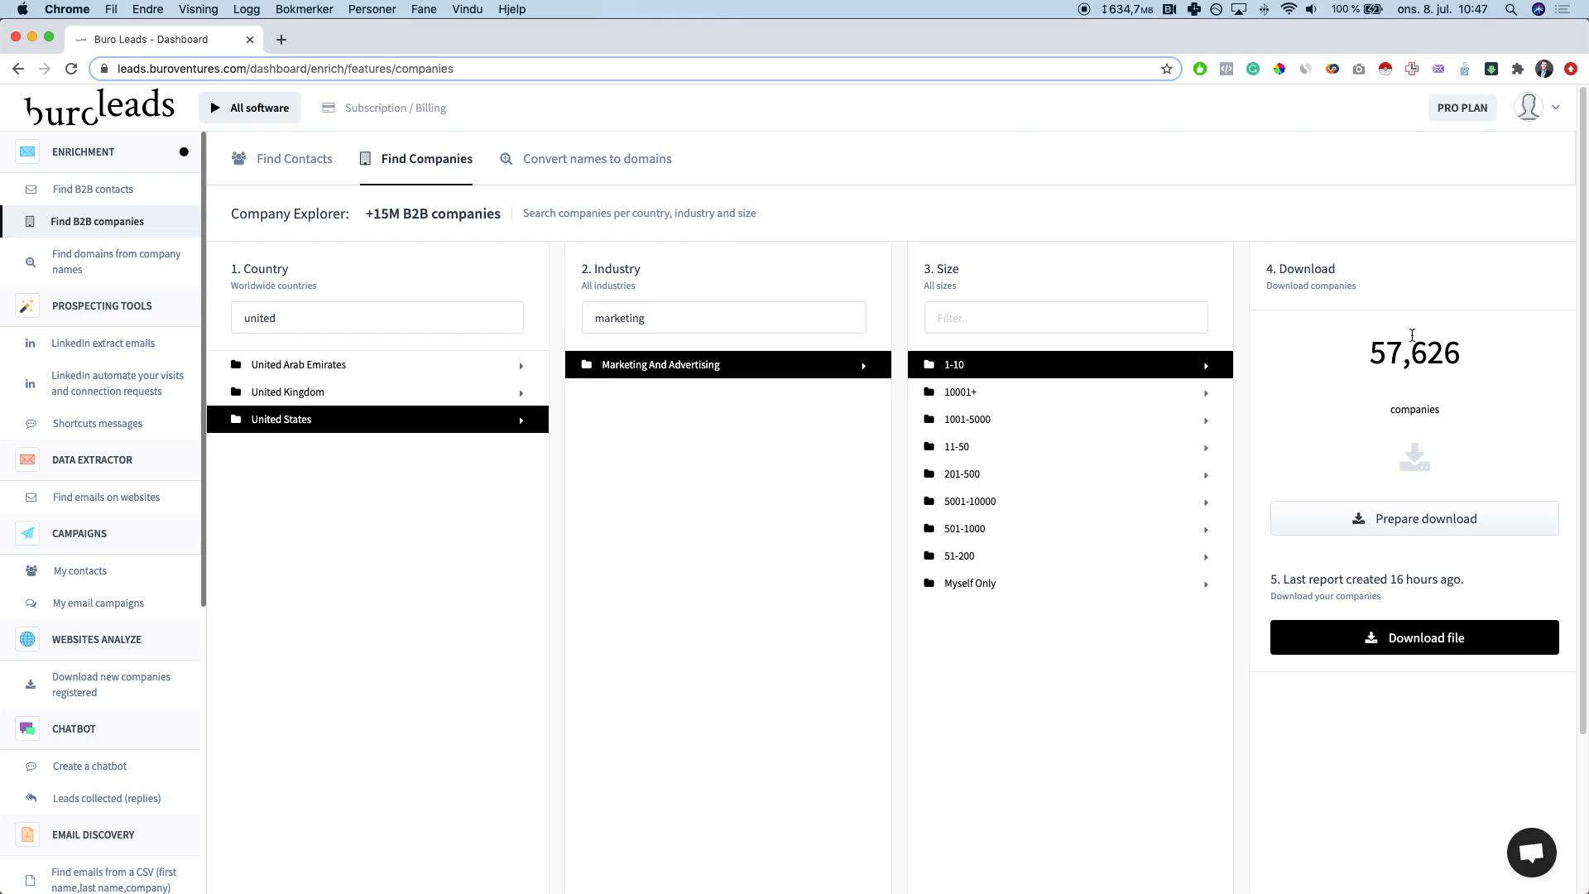
drag(1358, 354, 1296, 358)
click(1507, 356)
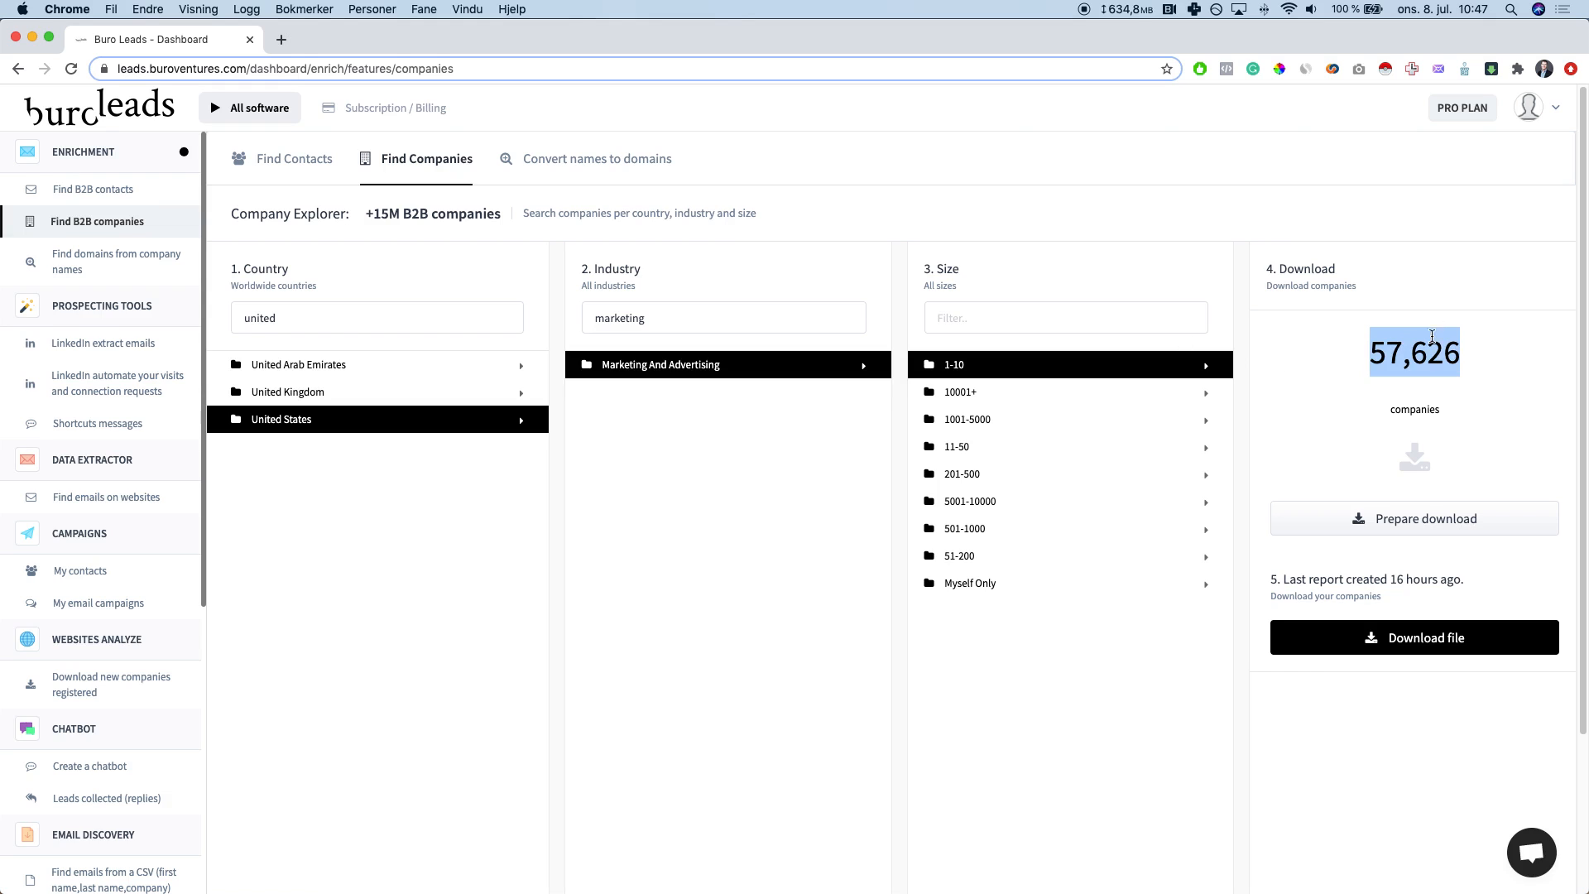
click(295, 169)
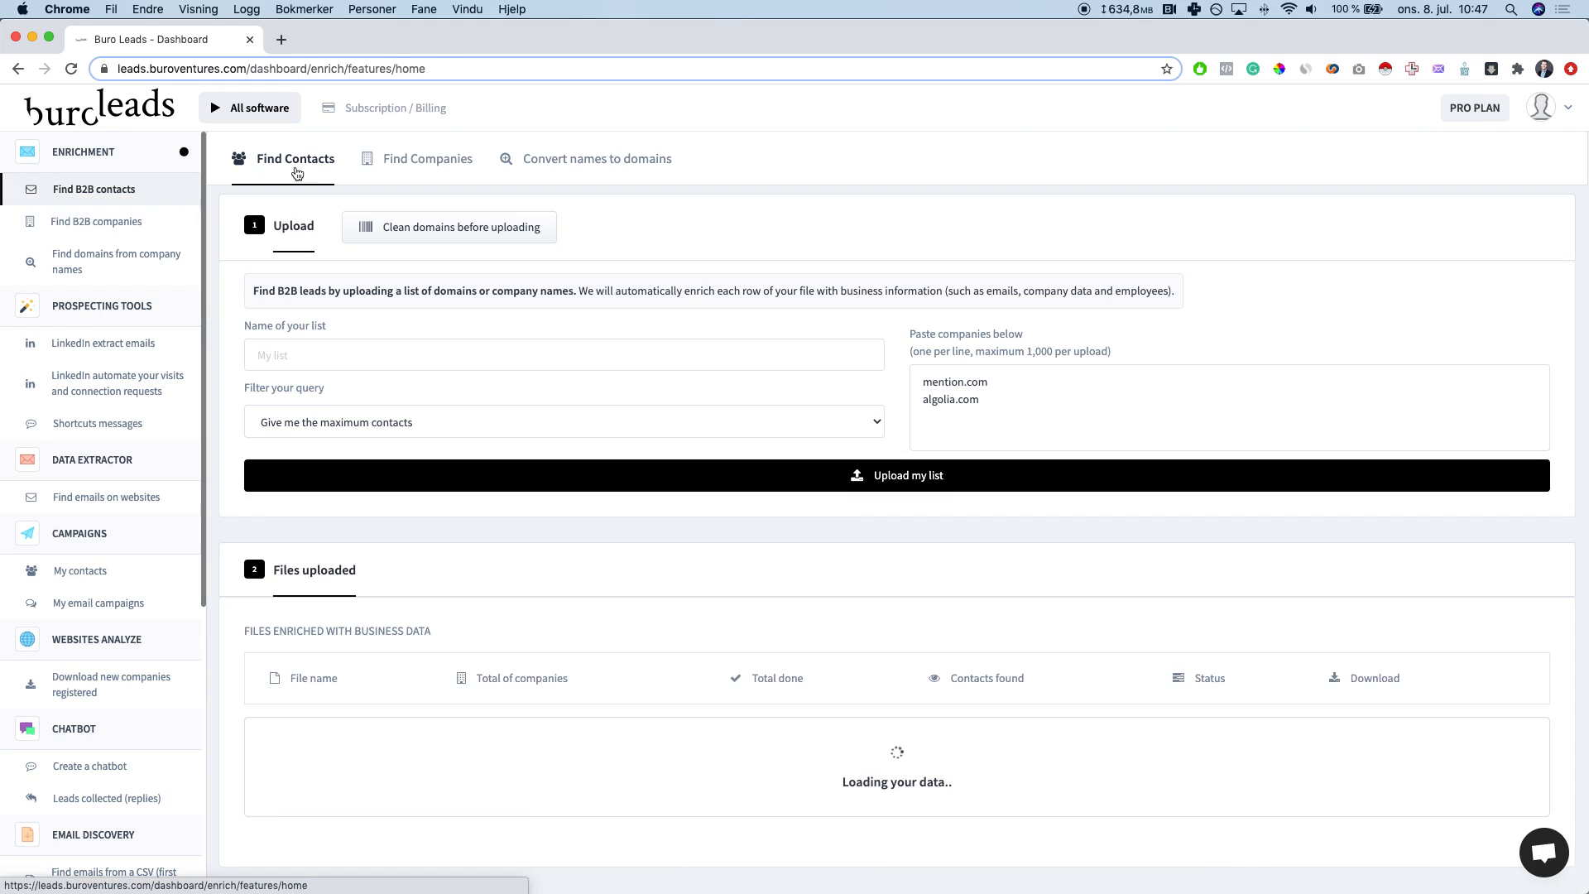
drag(1058, 435, 923, 341)
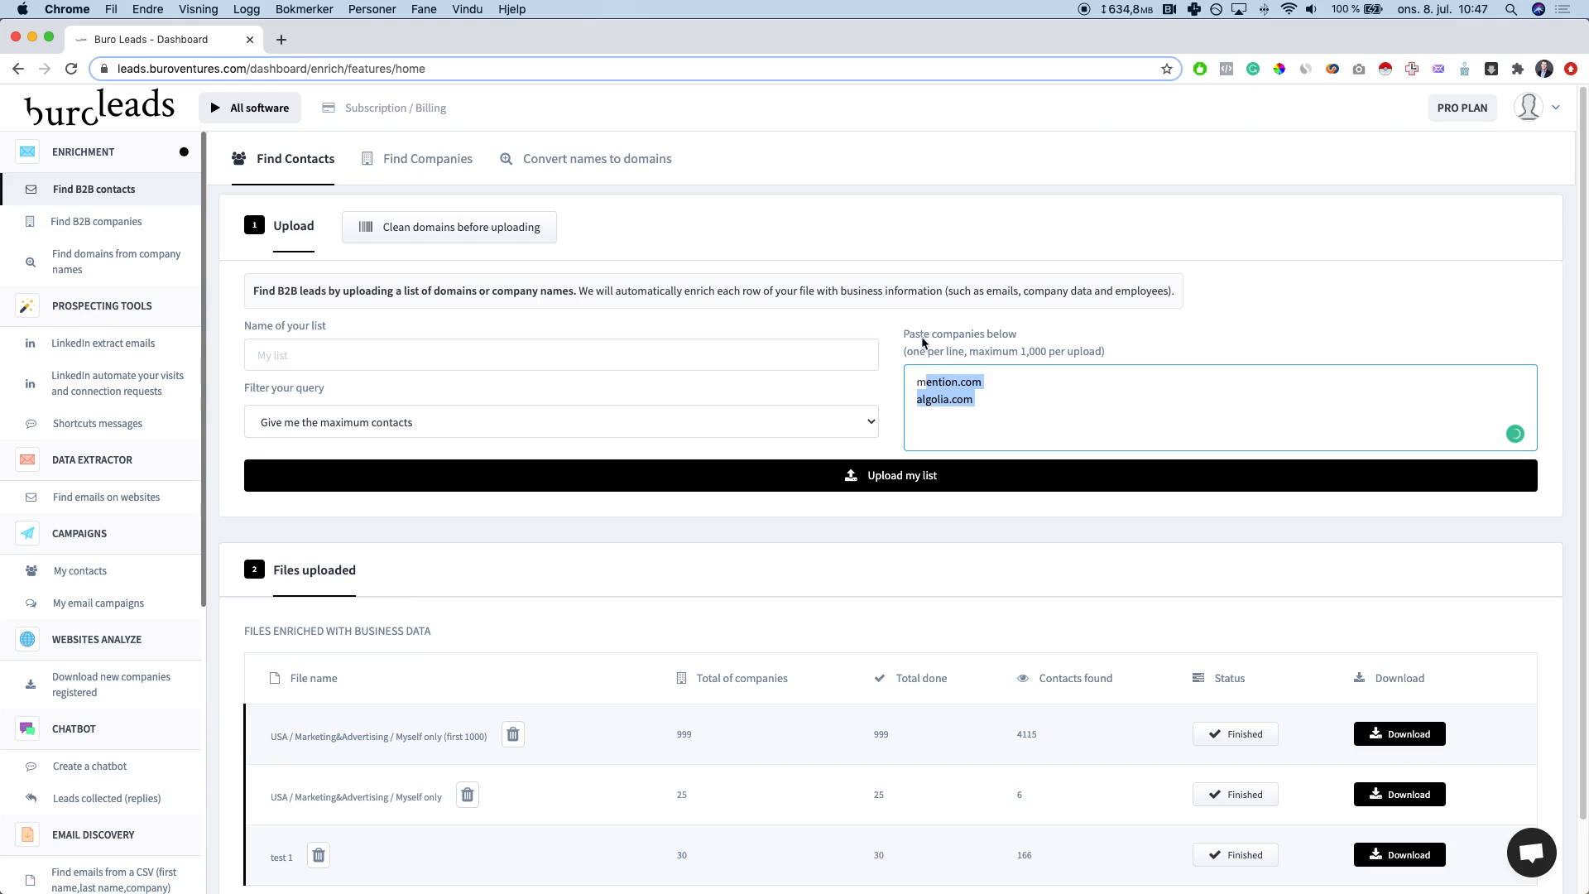
click(904, 326)
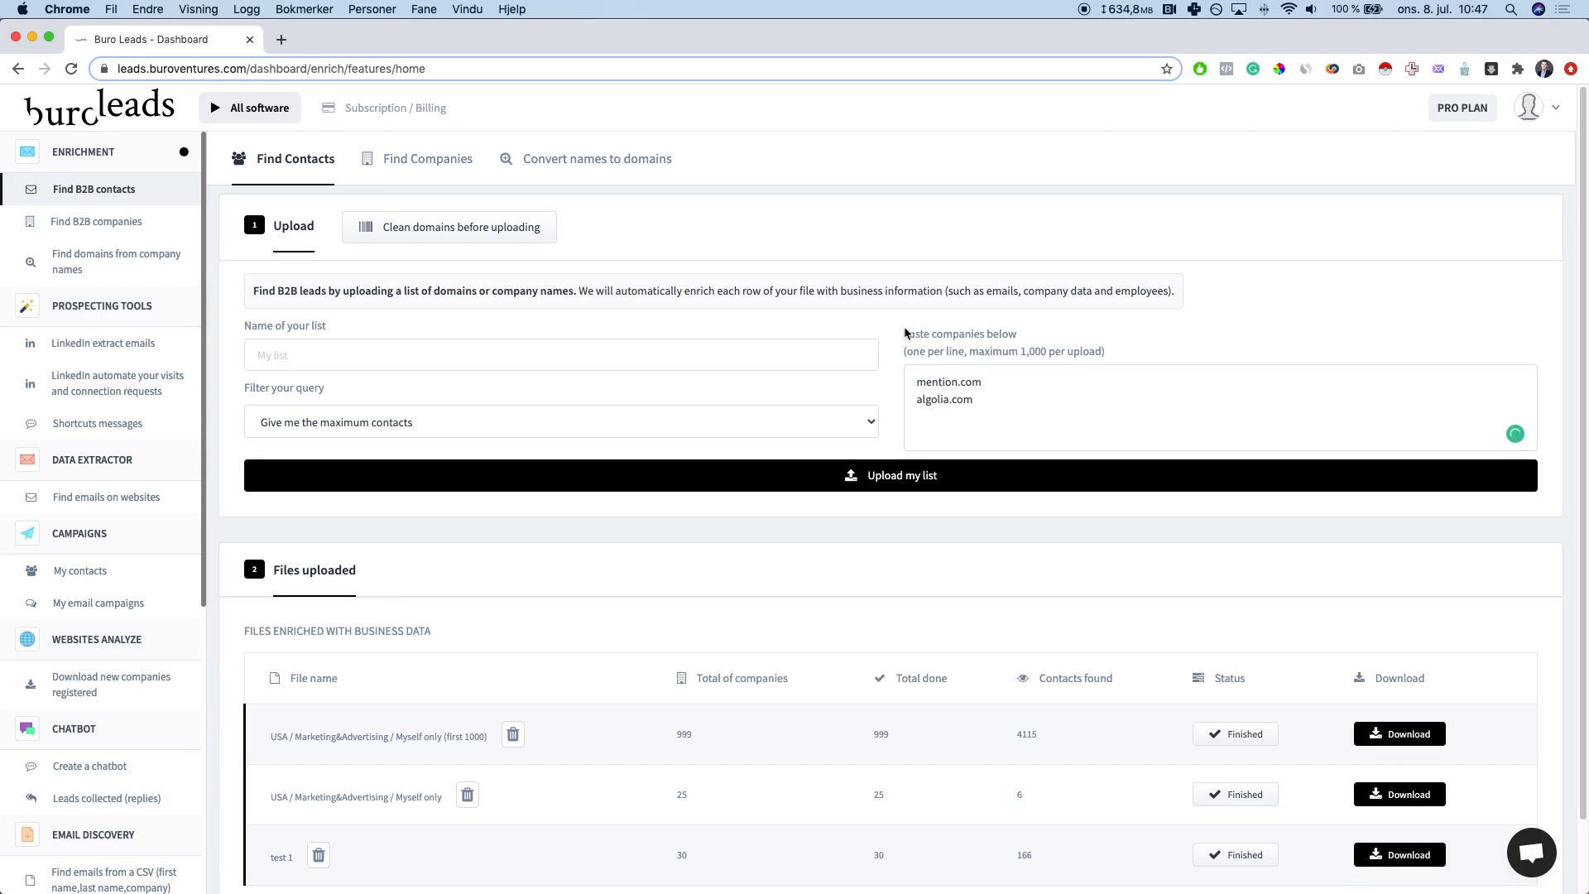
drag(967, 340, 889, 332)
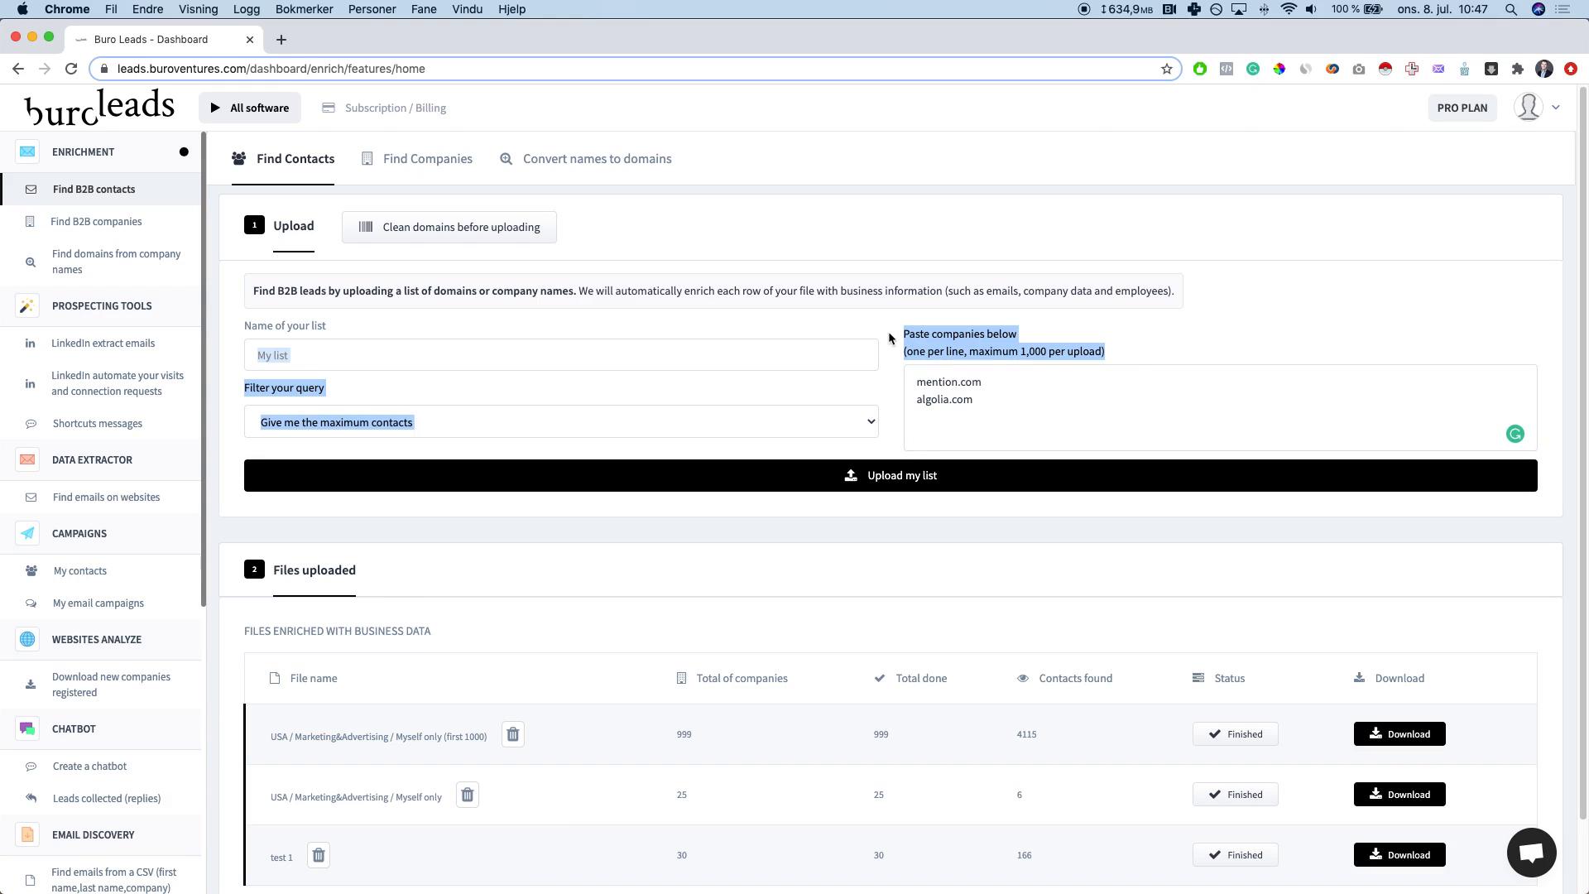
click(894, 332)
Step: Switch to the downloaded report in Numbers, hide the format sidebar and enlarge the window to fill the screen
key(super+Tab)
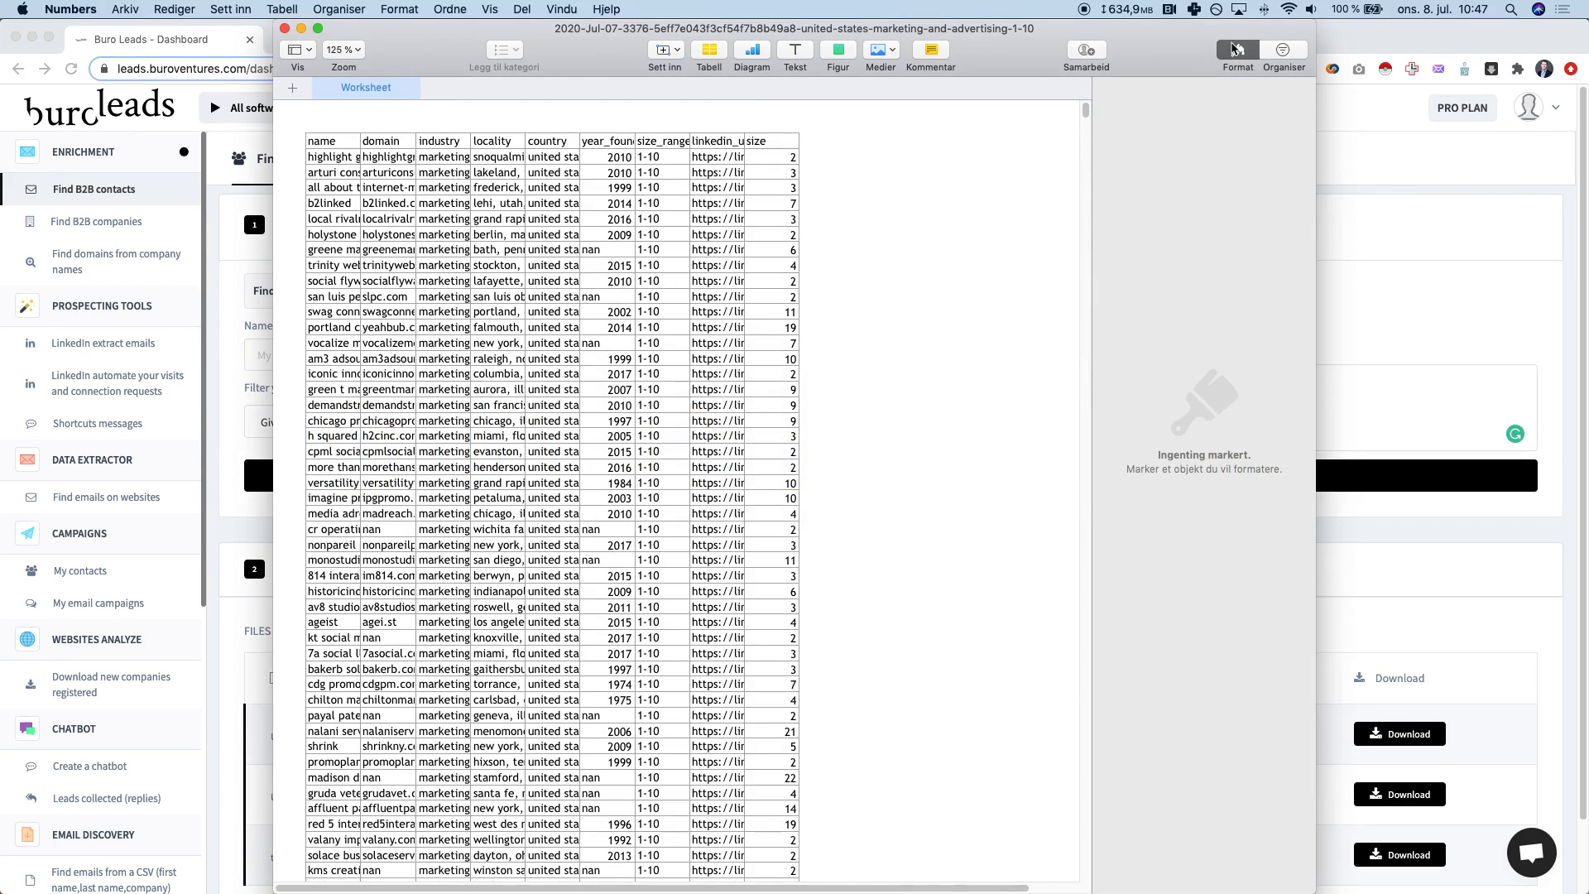
click(1234, 50)
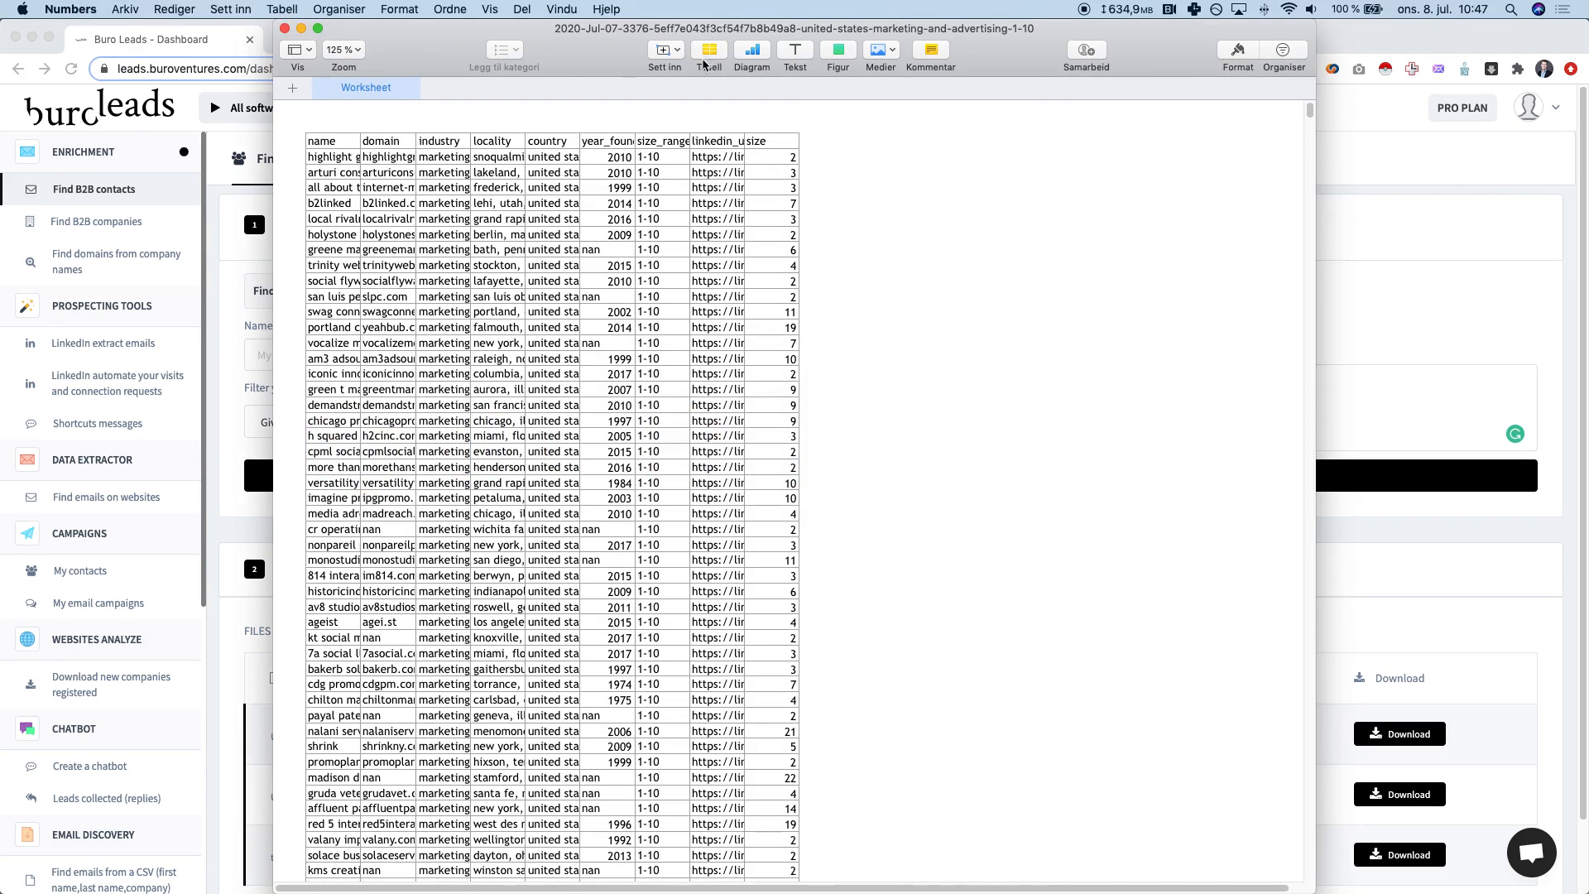
double_click(578, 32)
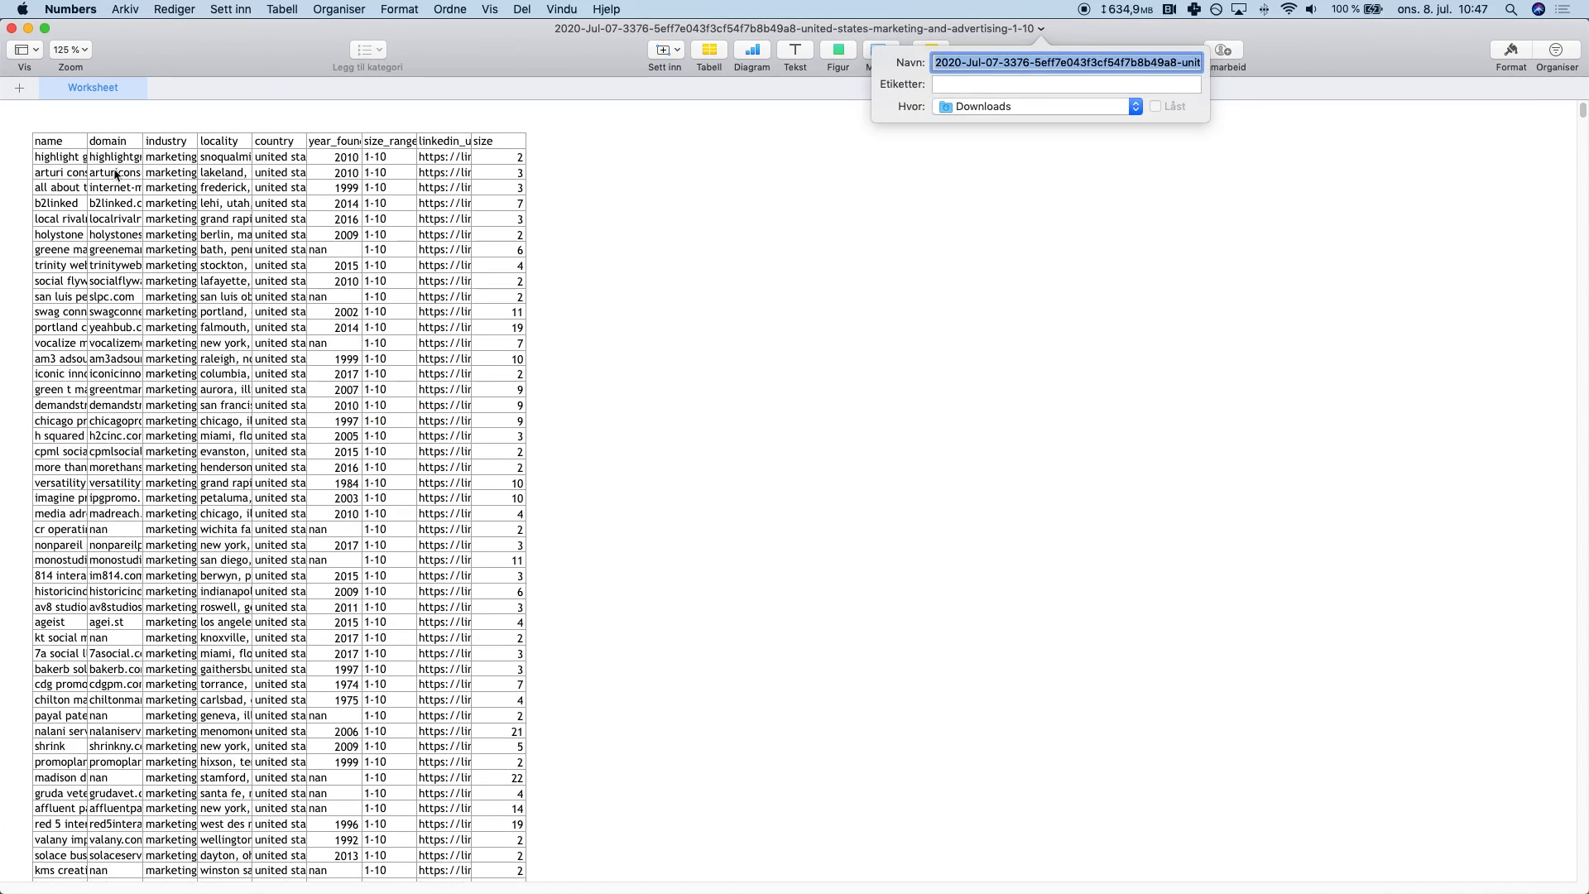
click(116, 175)
Step: Widen the worksheet columns from name through linkedin_url so their contents are readable
drag(88, 118, 1088, 116)
click(547, 176)
click(509, 159)
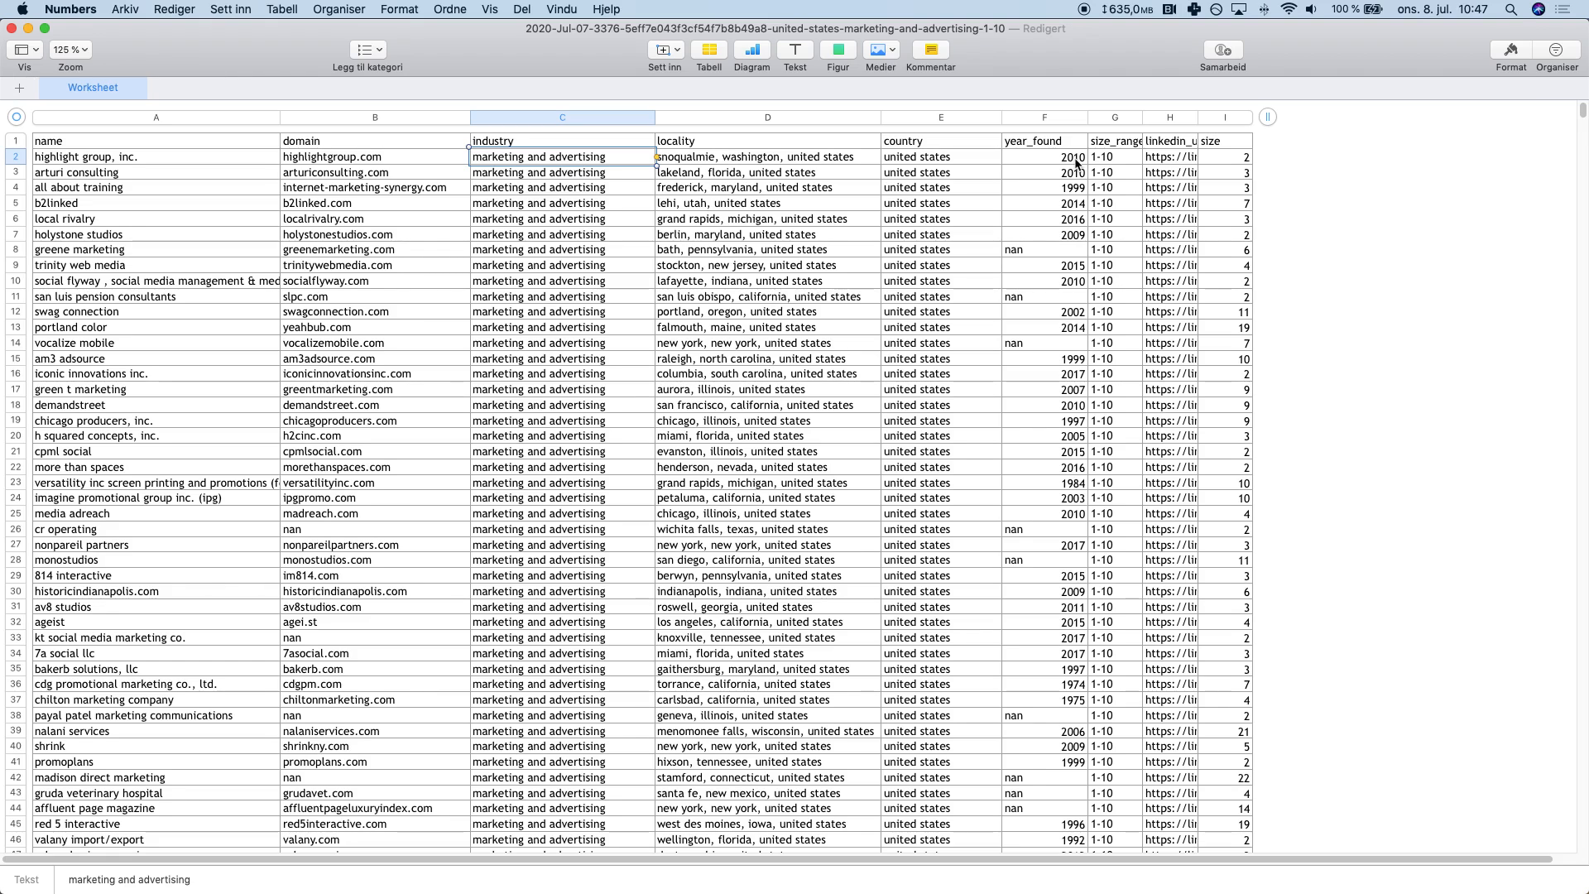
double_click(1140, 116)
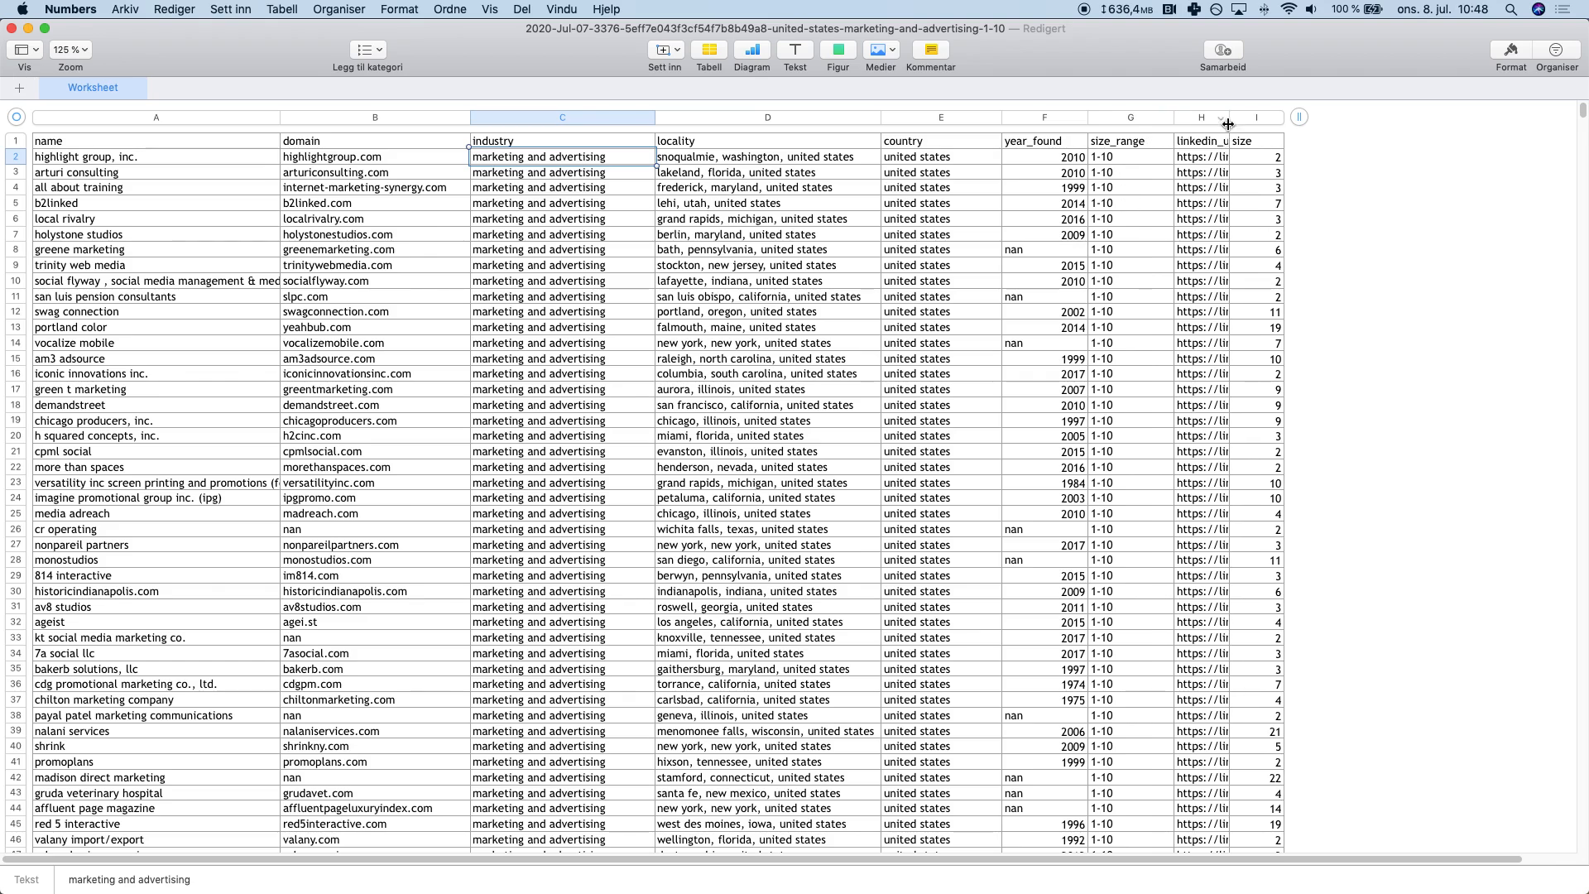
click(1214, 159)
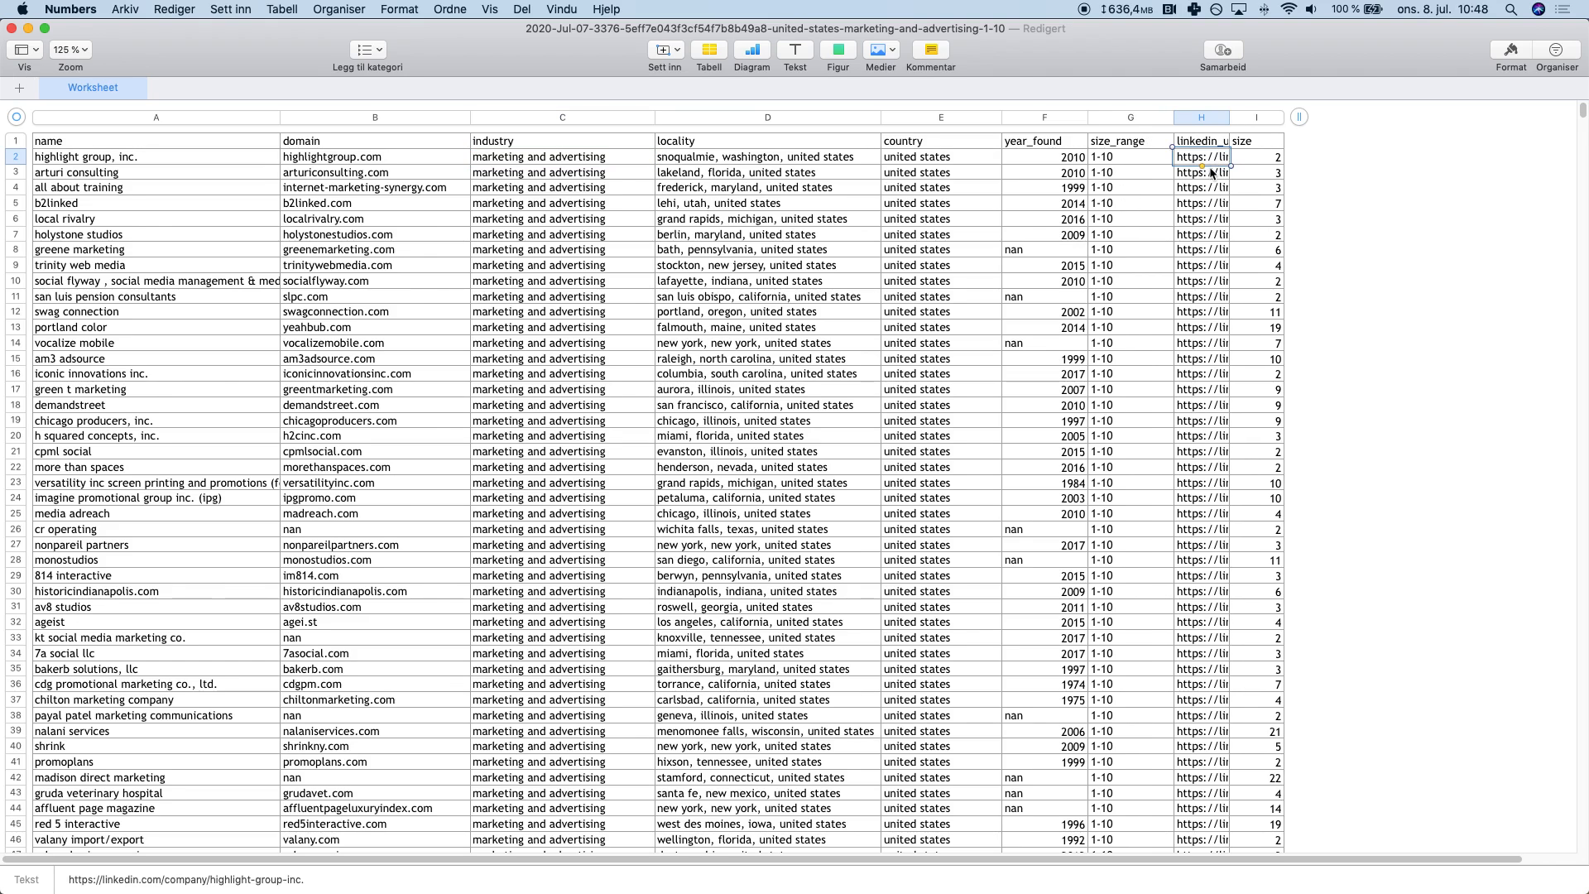
drag(1230, 120, 1460, 130)
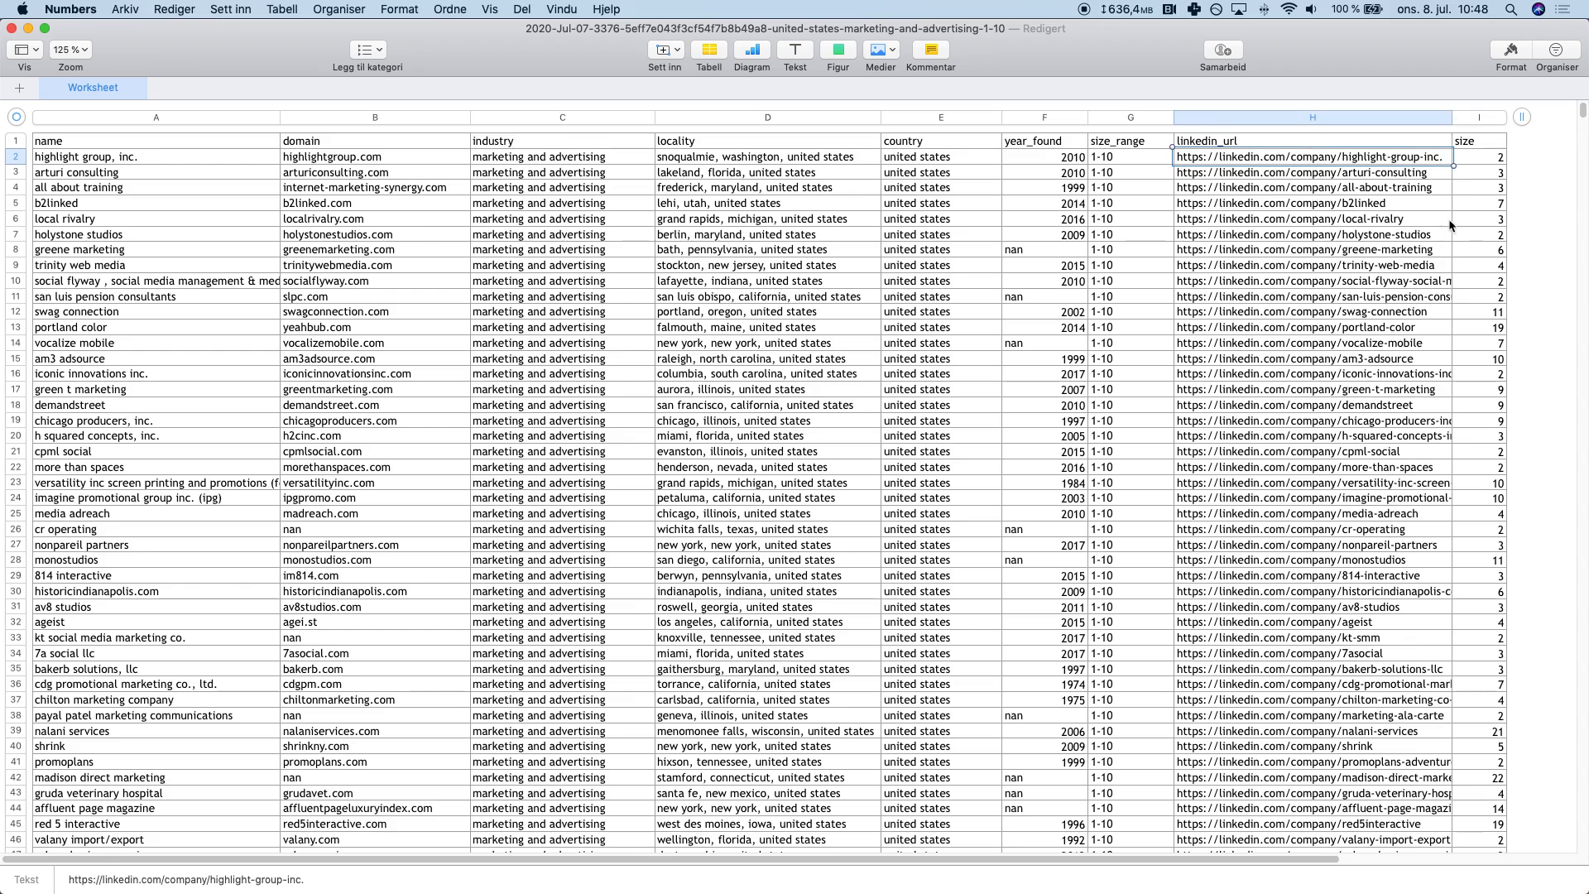
Step: Examine the size_range, linkedin_url and size values of the listed companies
click(1494, 164)
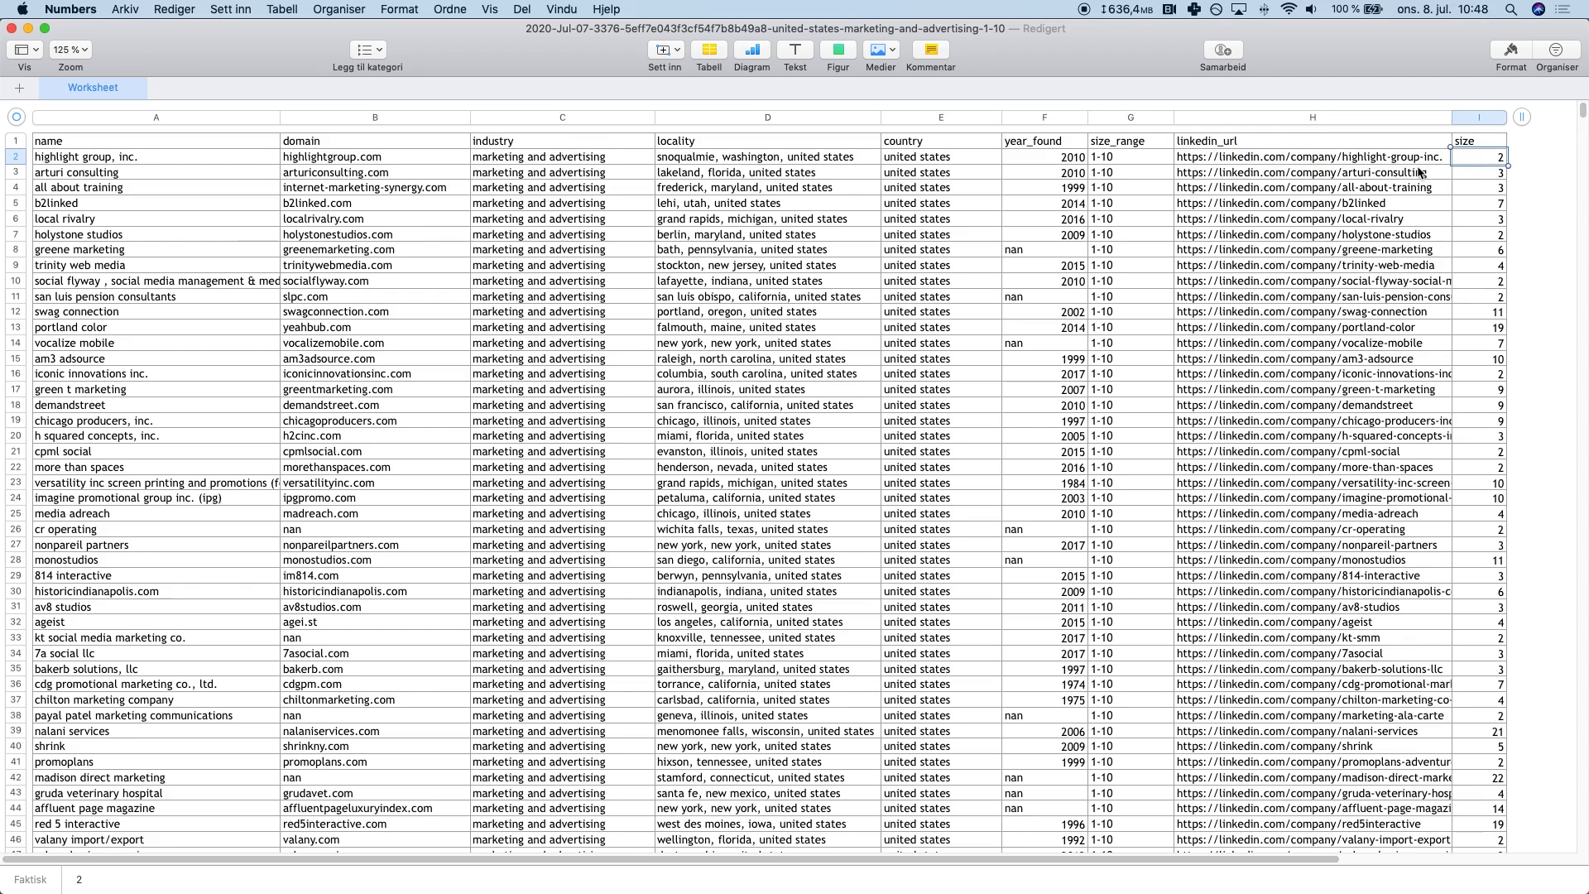
click(1362, 177)
click(1107, 168)
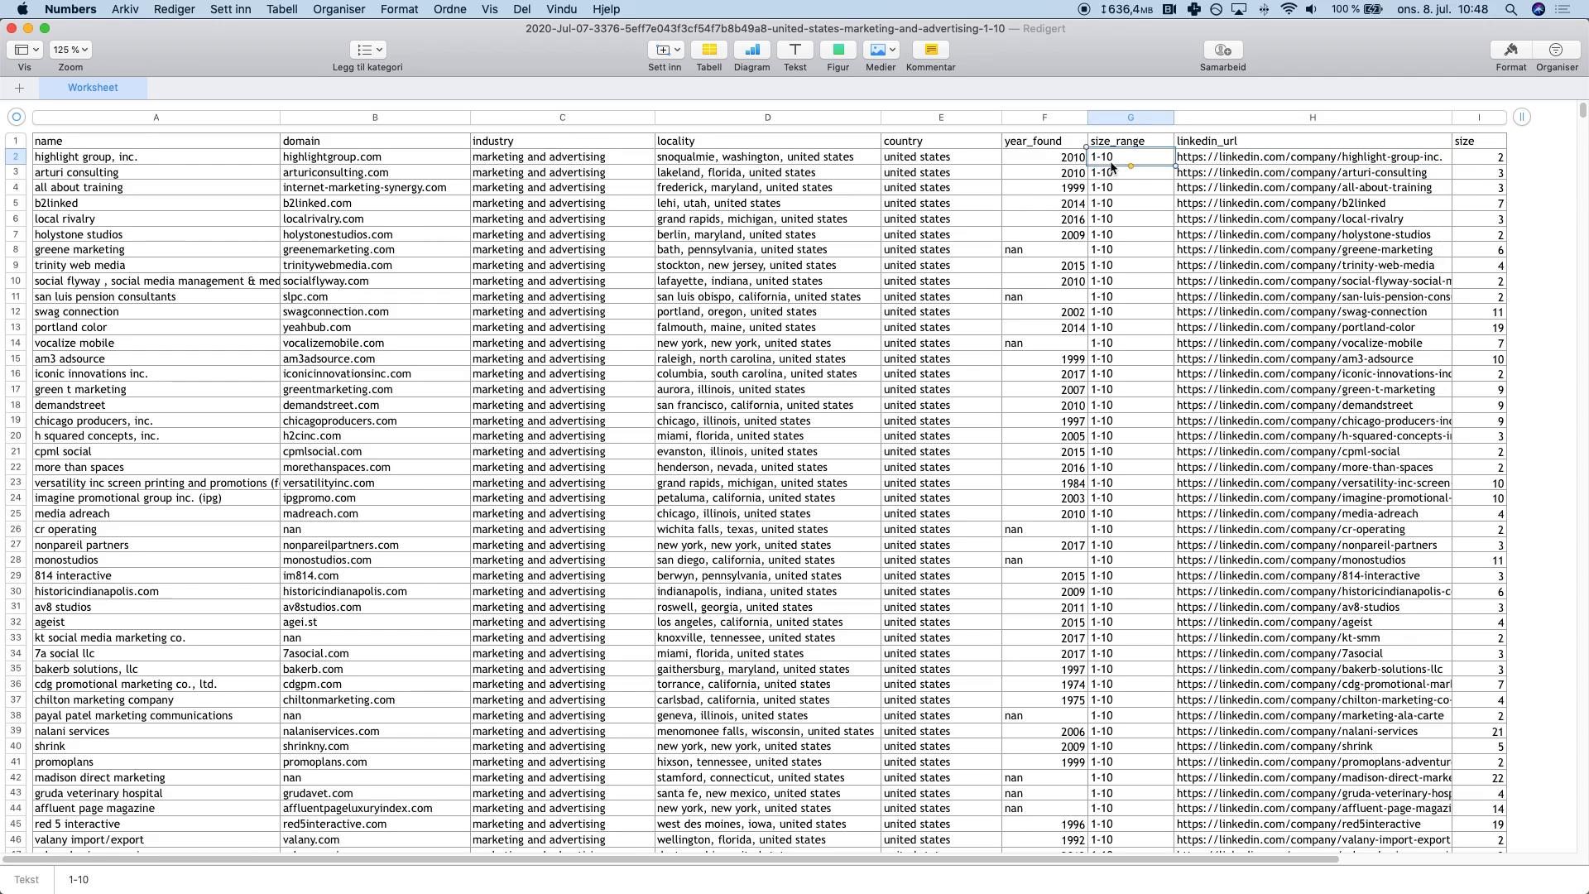
drag(1495, 164, 1477, 454)
click(1319, 503)
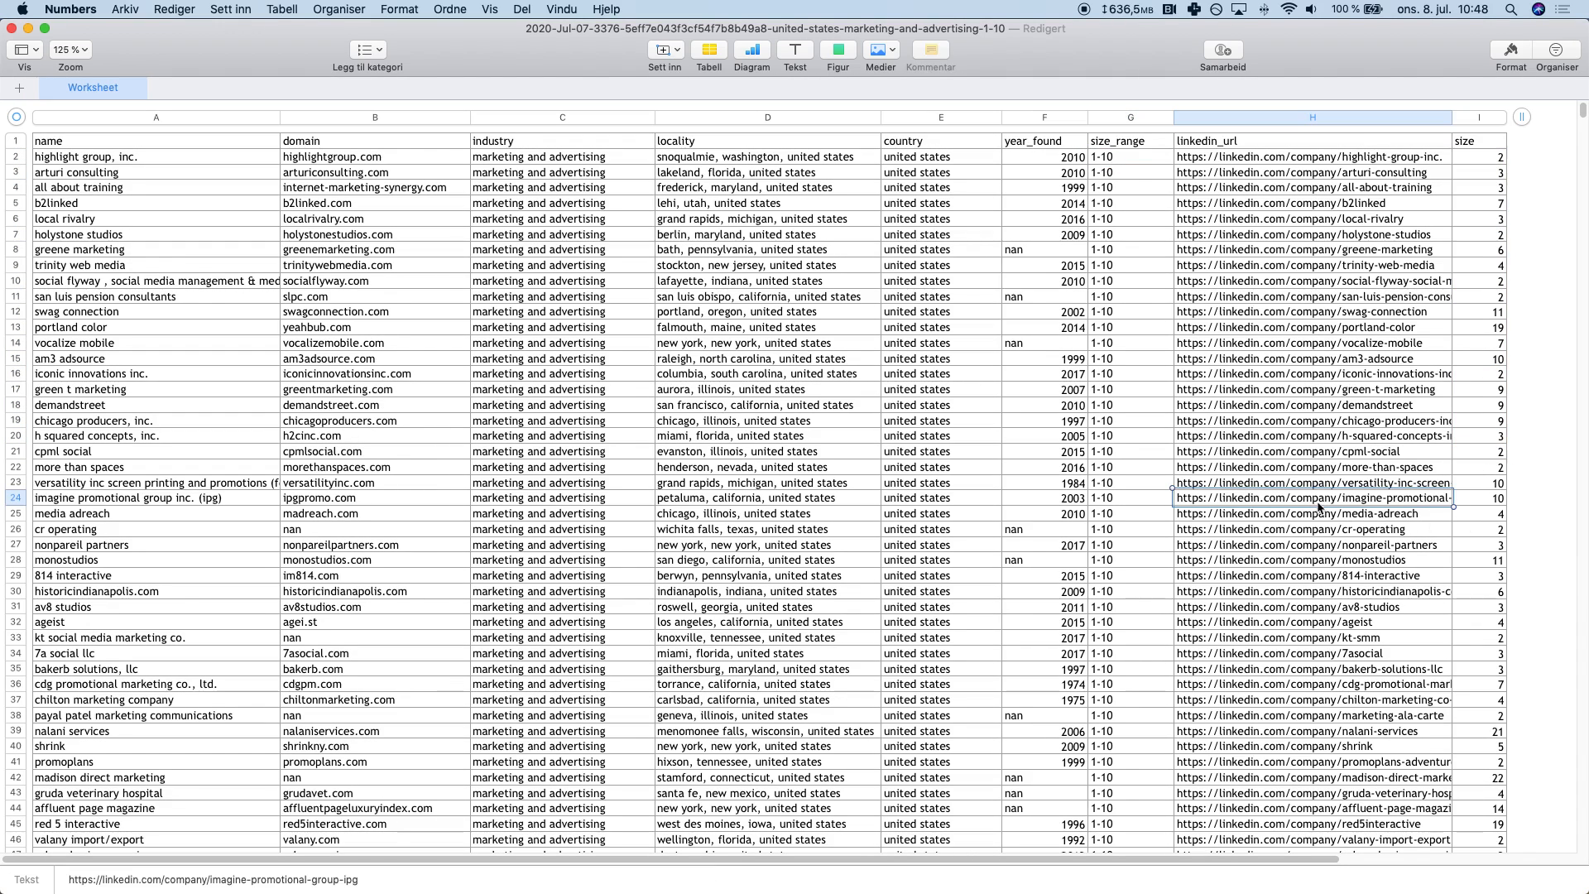
click(1135, 405)
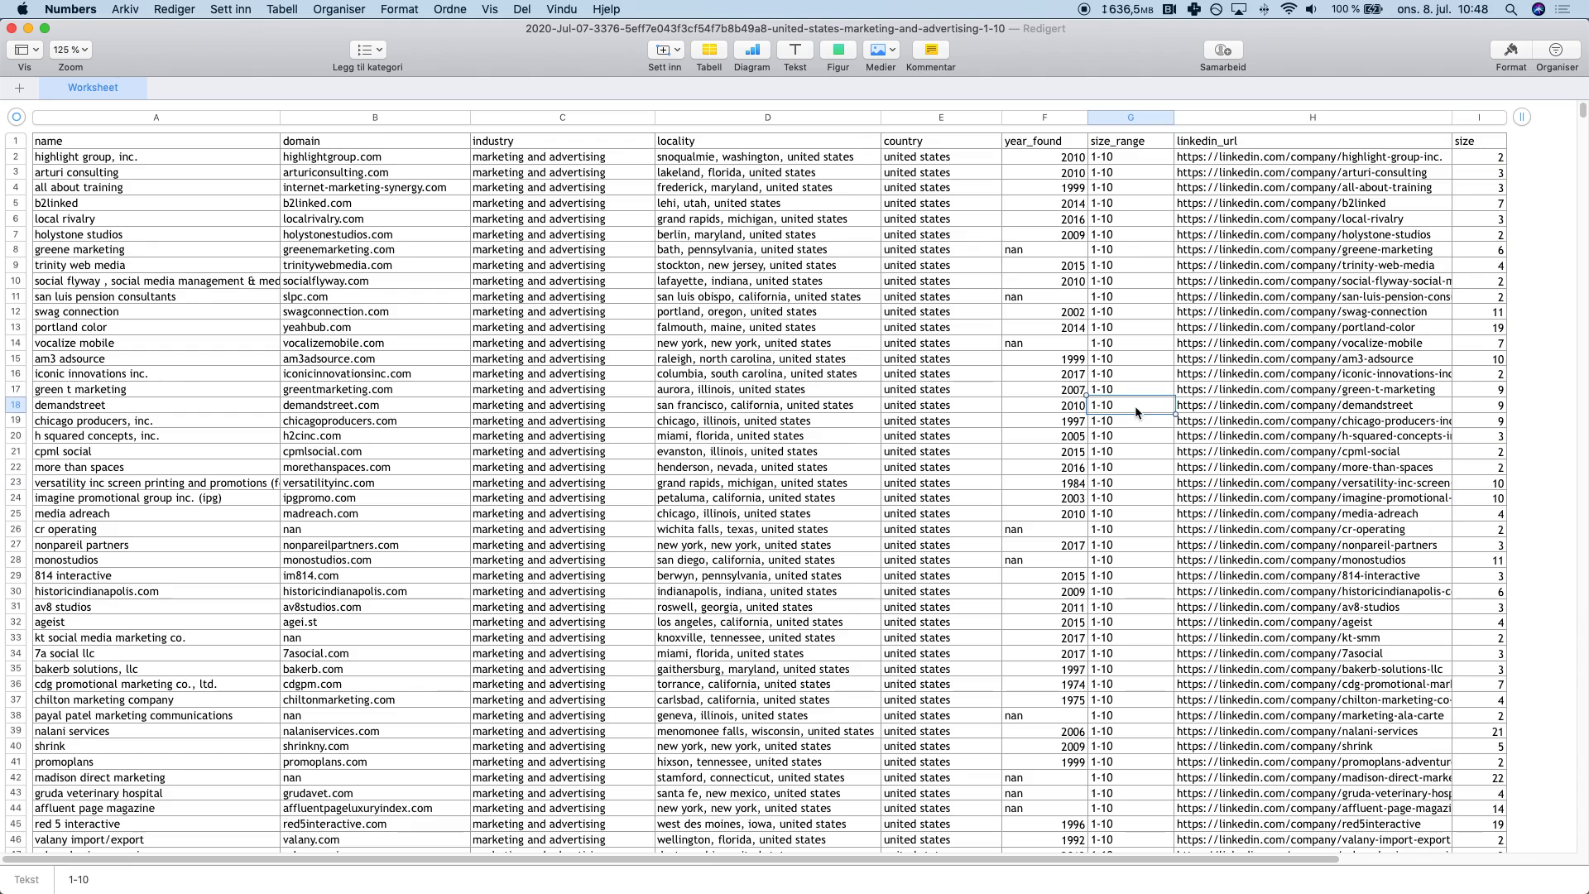
click(1482, 159)
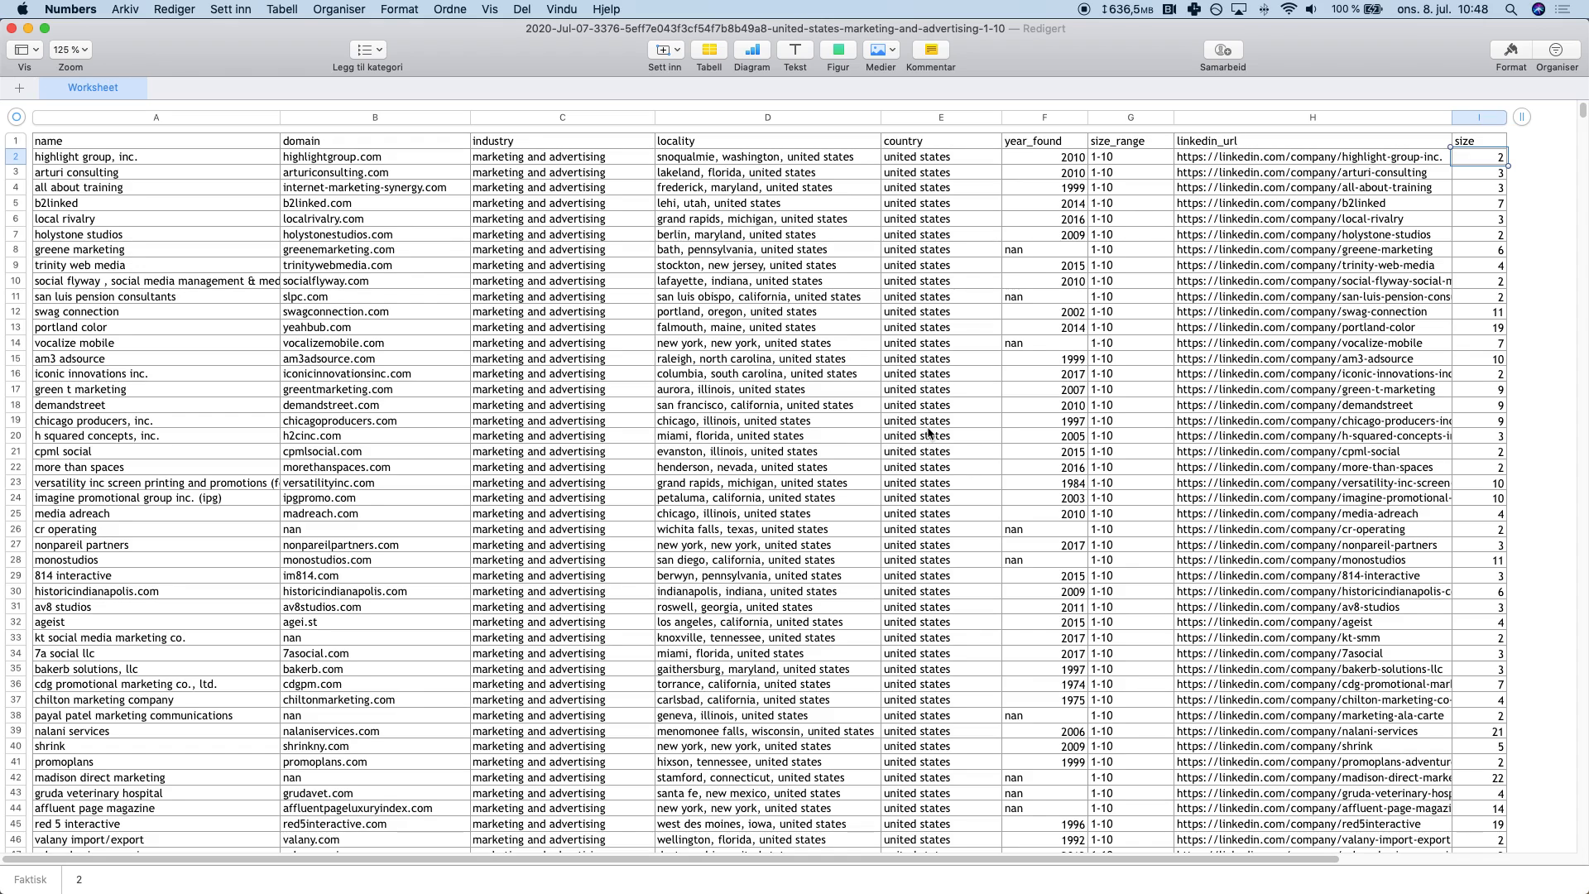
Step: Filter the year_found column to show only companies with values greater than 2014
click(1065, 188)
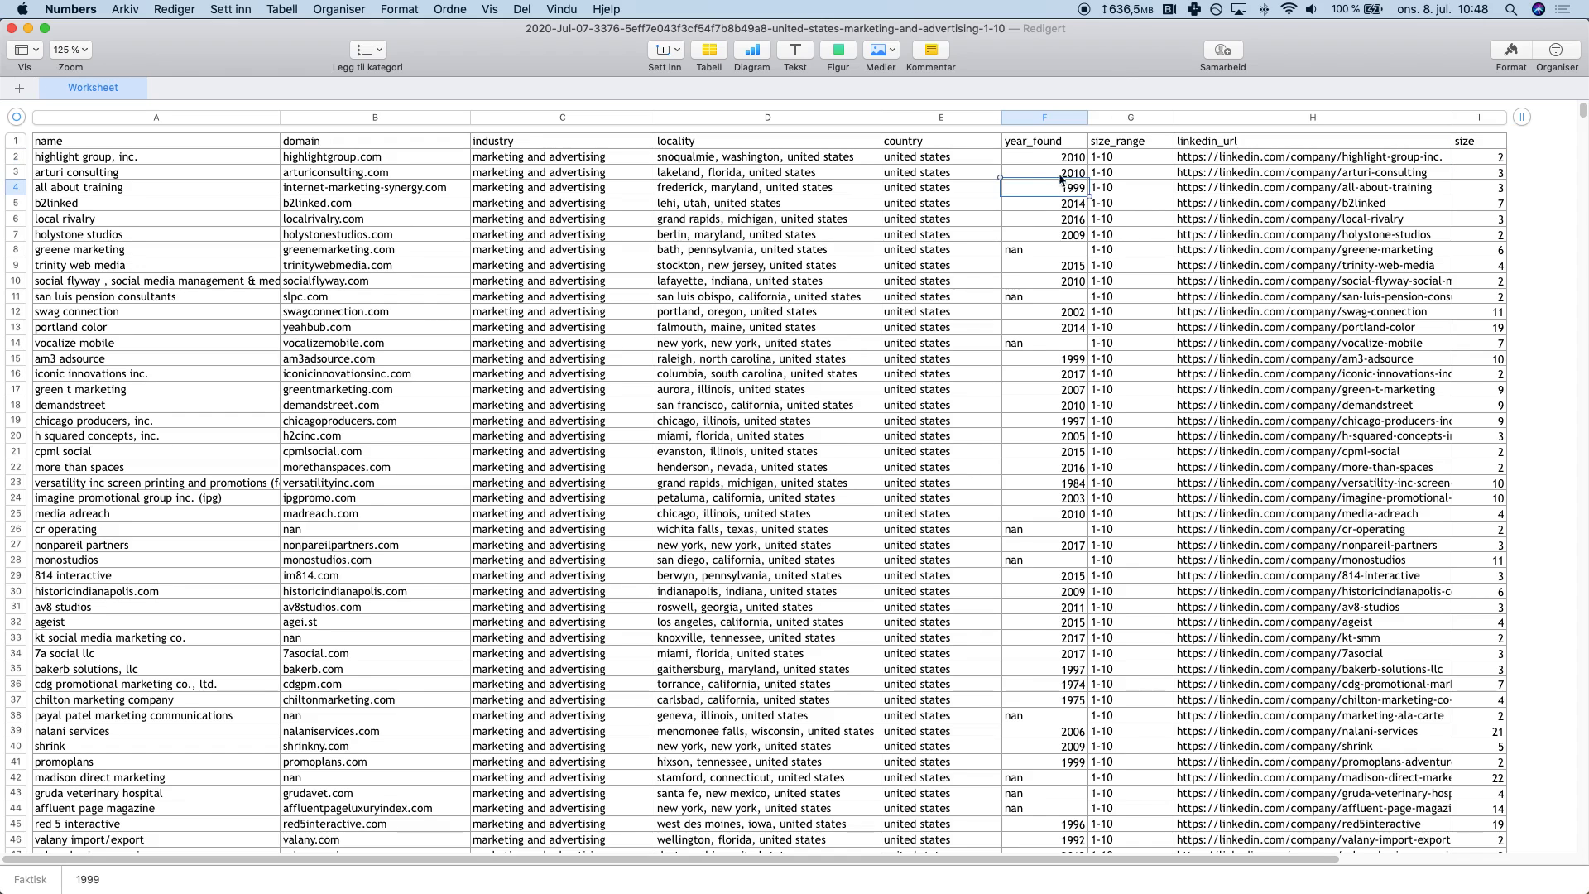
click(1078, 120)
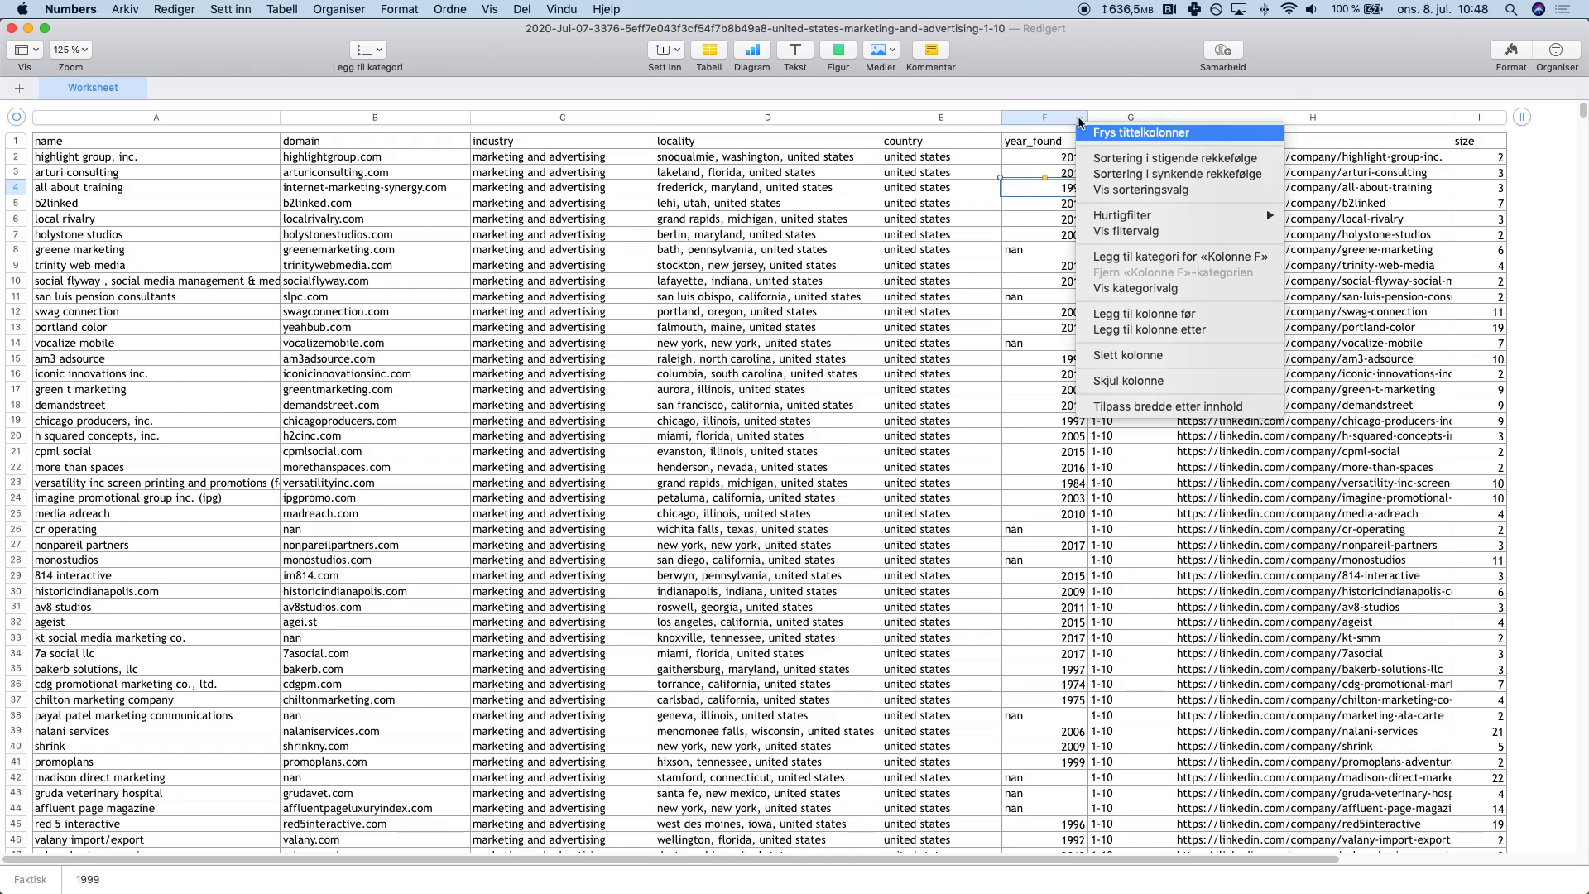
click(1149, 232)
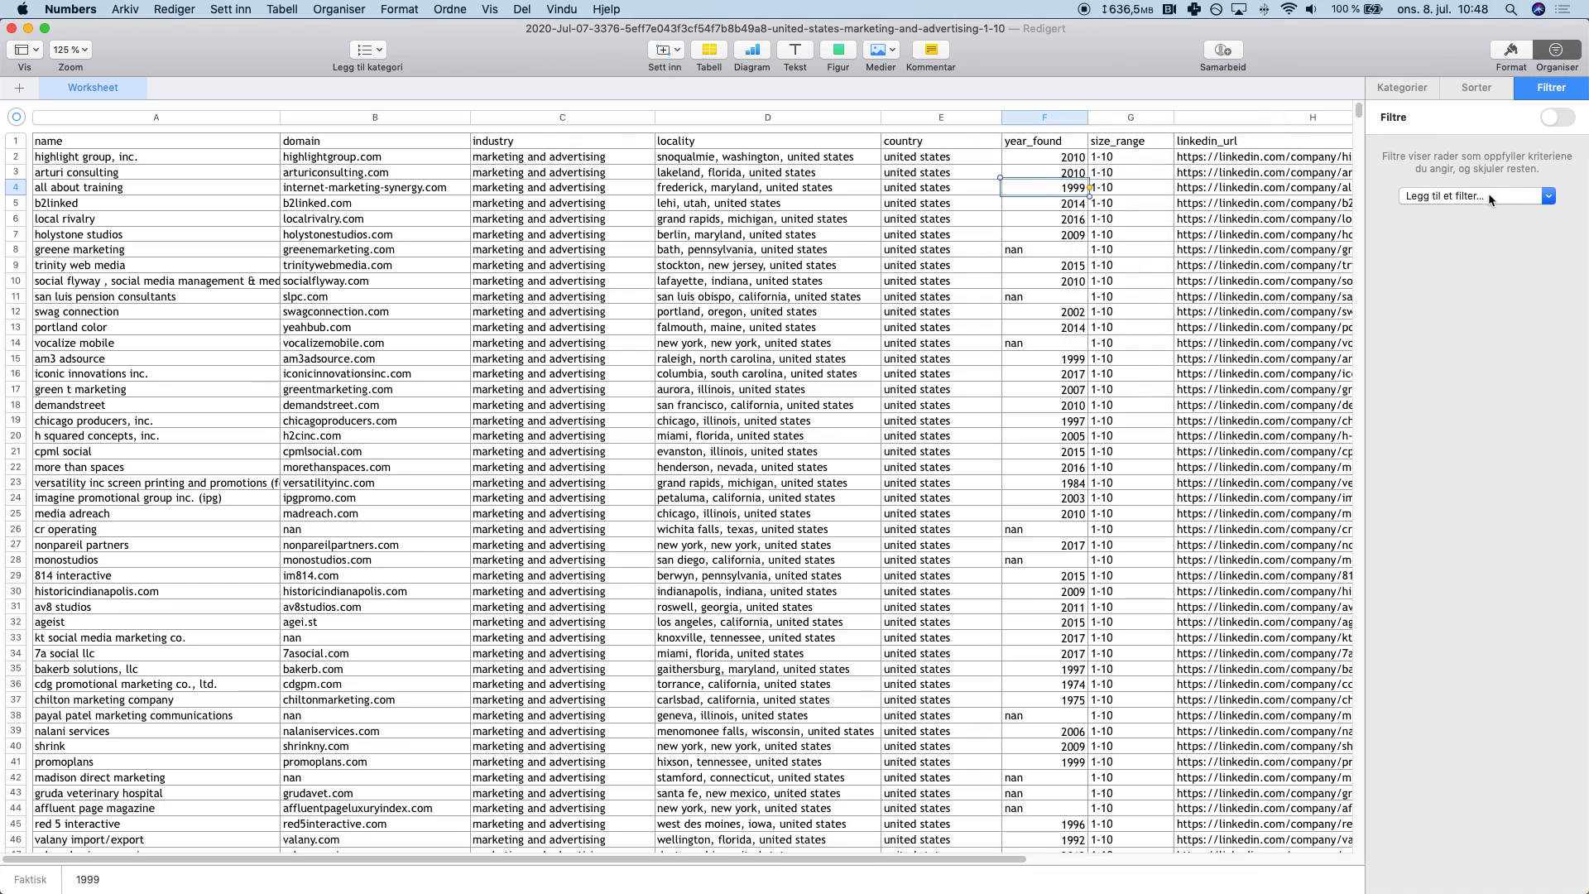
click(1488, 194)
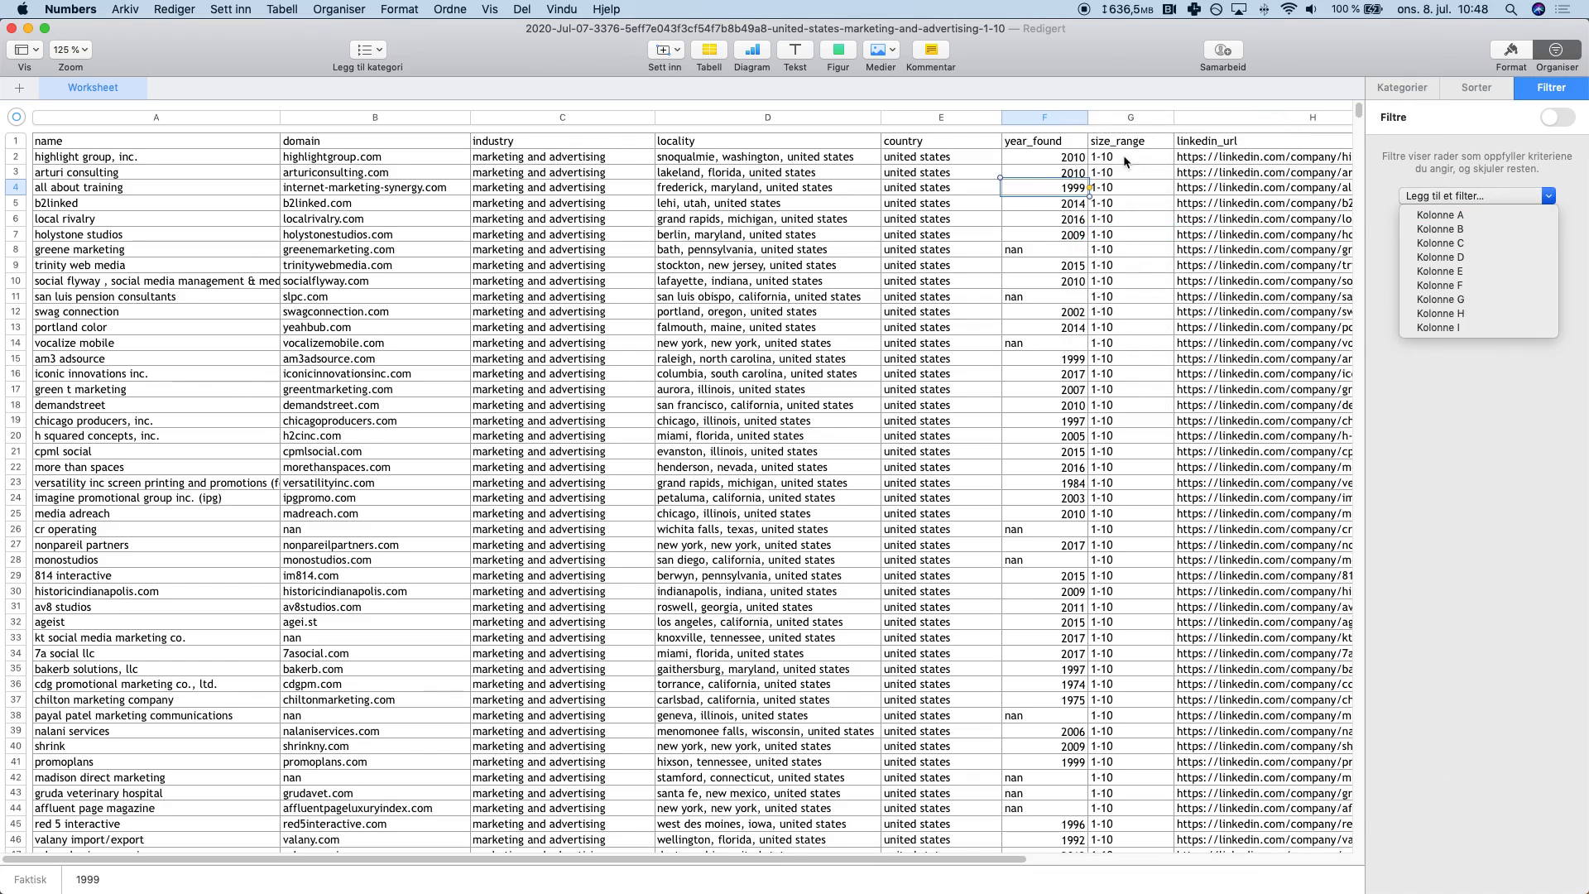
click(1471, 285)
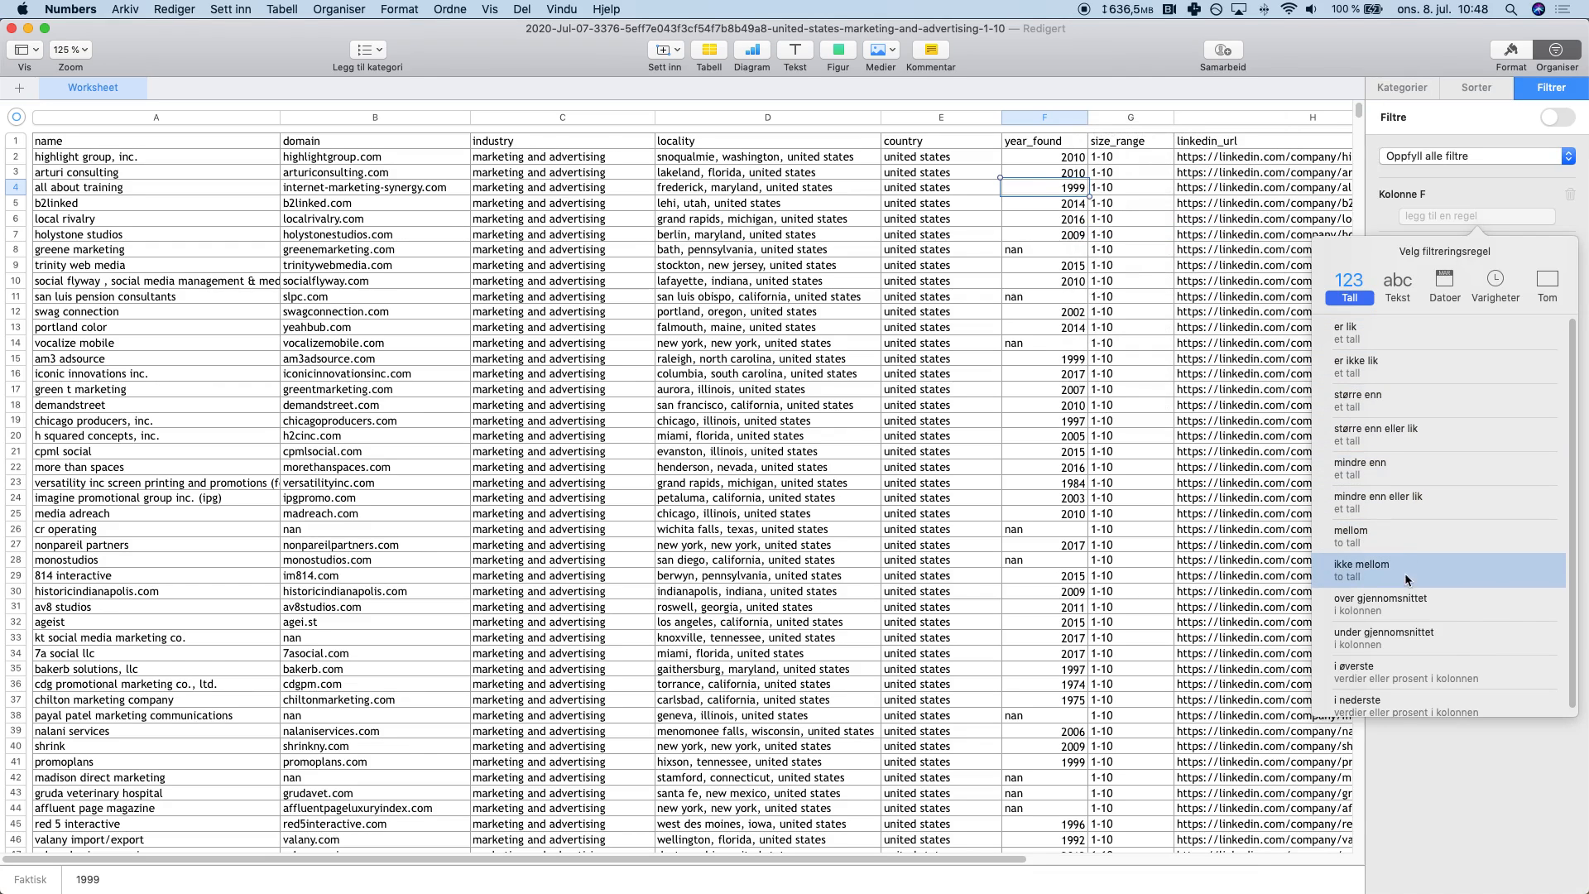
click(1377, 397)
text(2014)
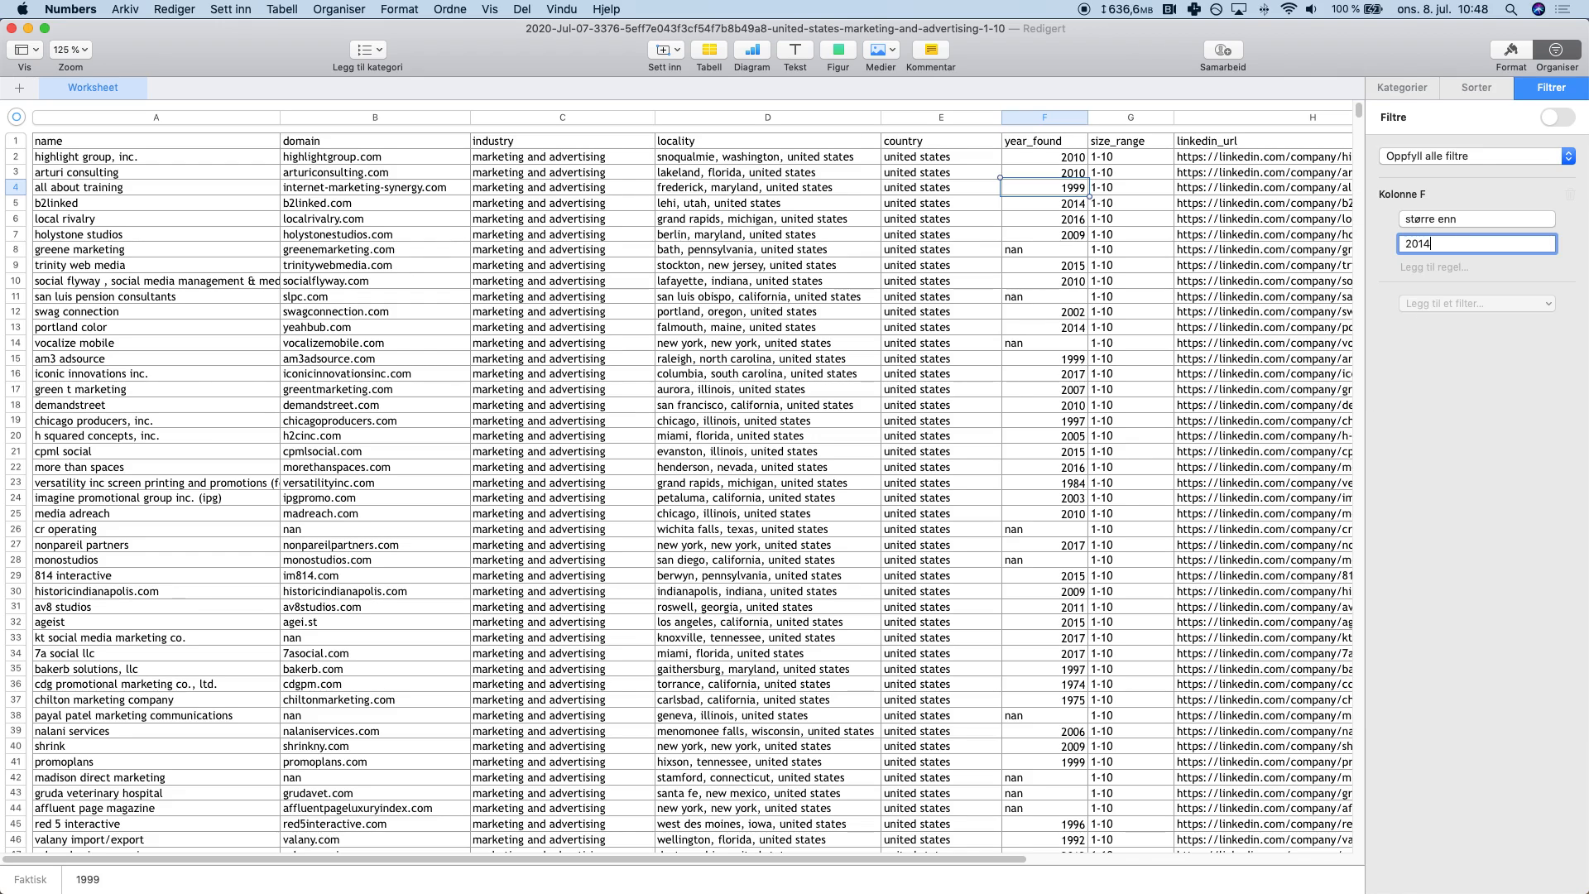
key(Return)
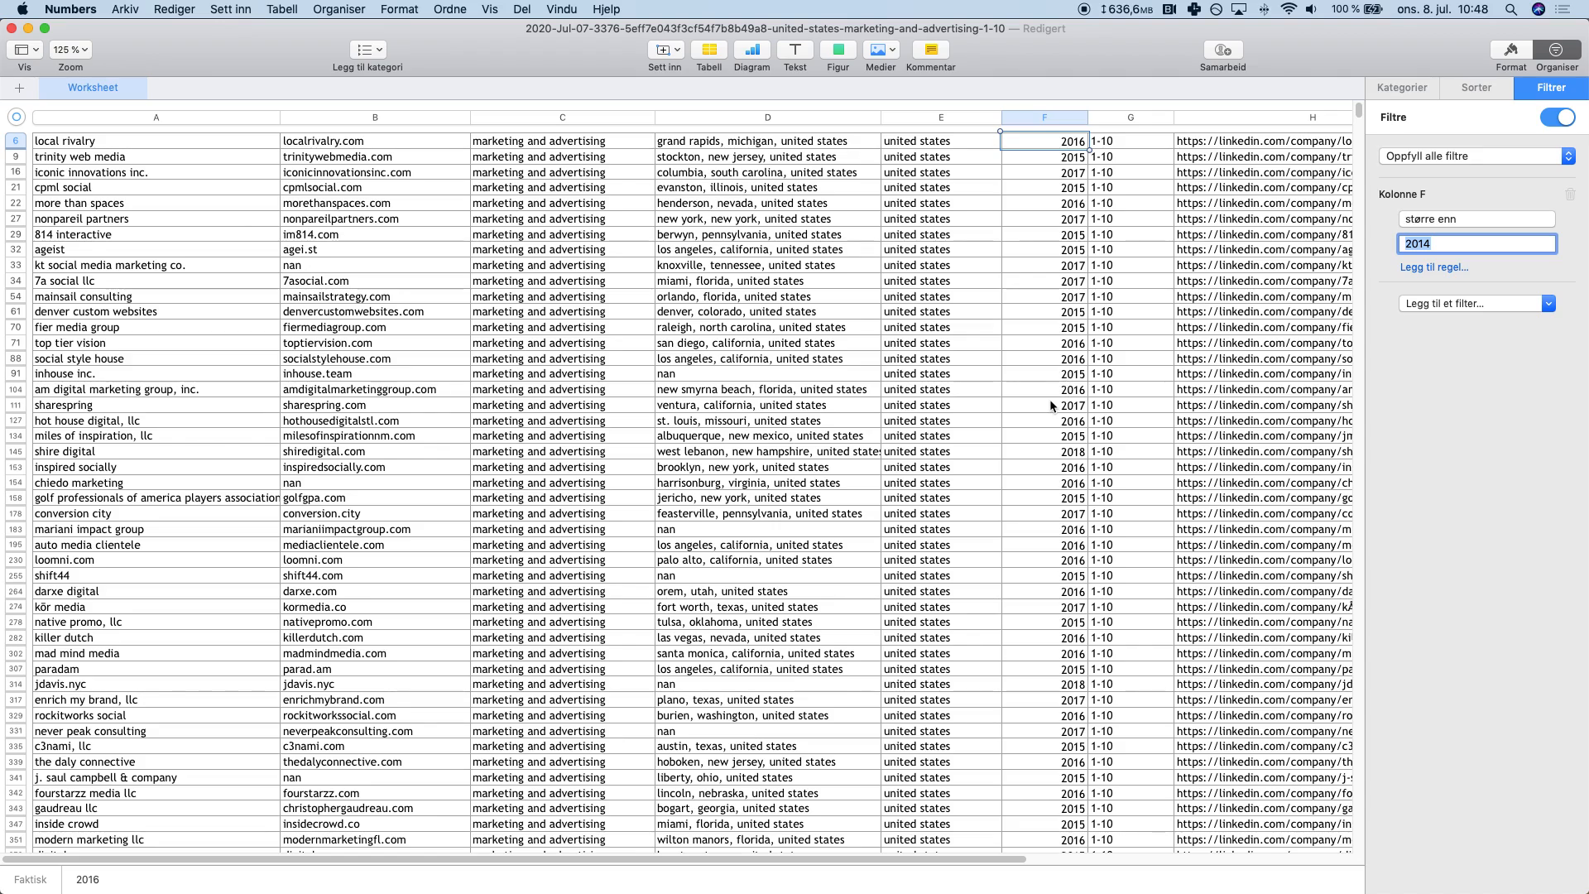
scroll(1050, 401, down, 3)
scroll(1084, 521, up, 3)
click(1224, 143)
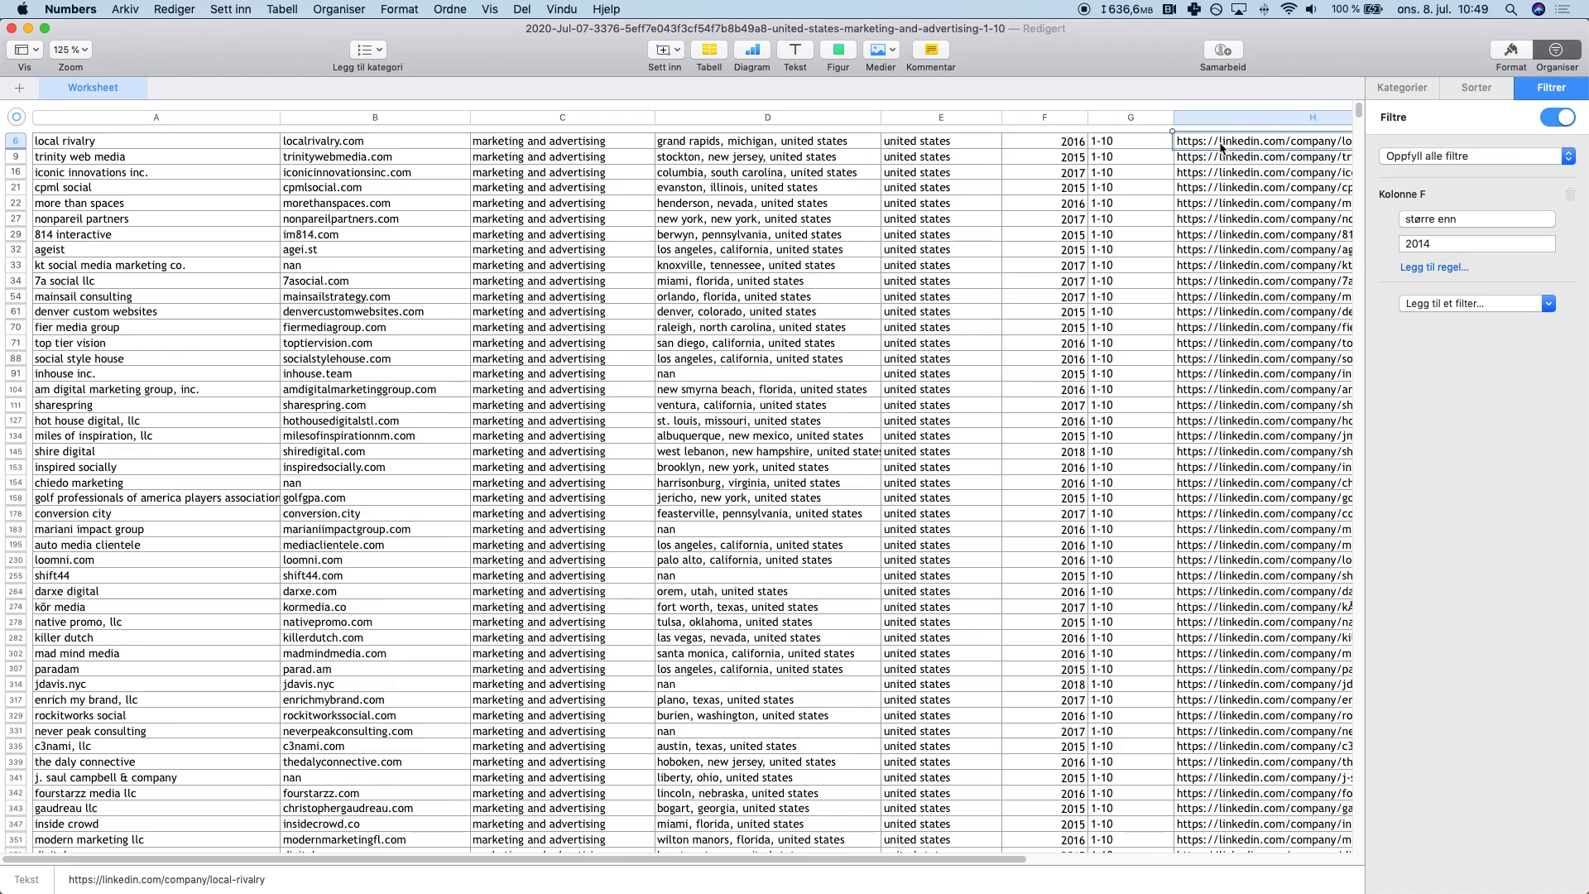
key(Right)
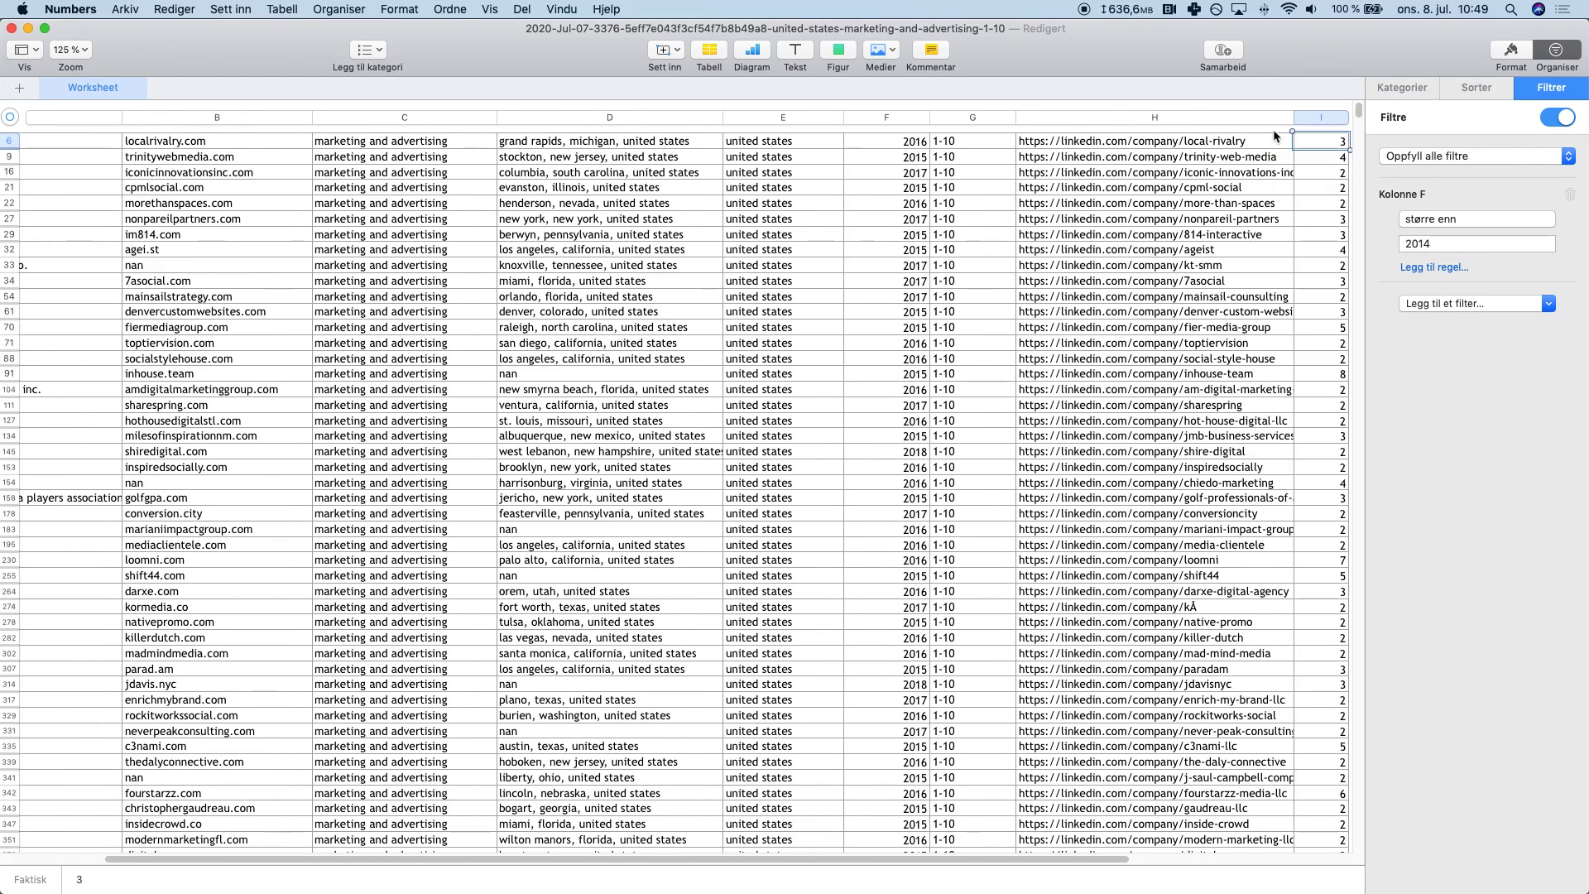
click(1320, 142)
click(1445, 268)
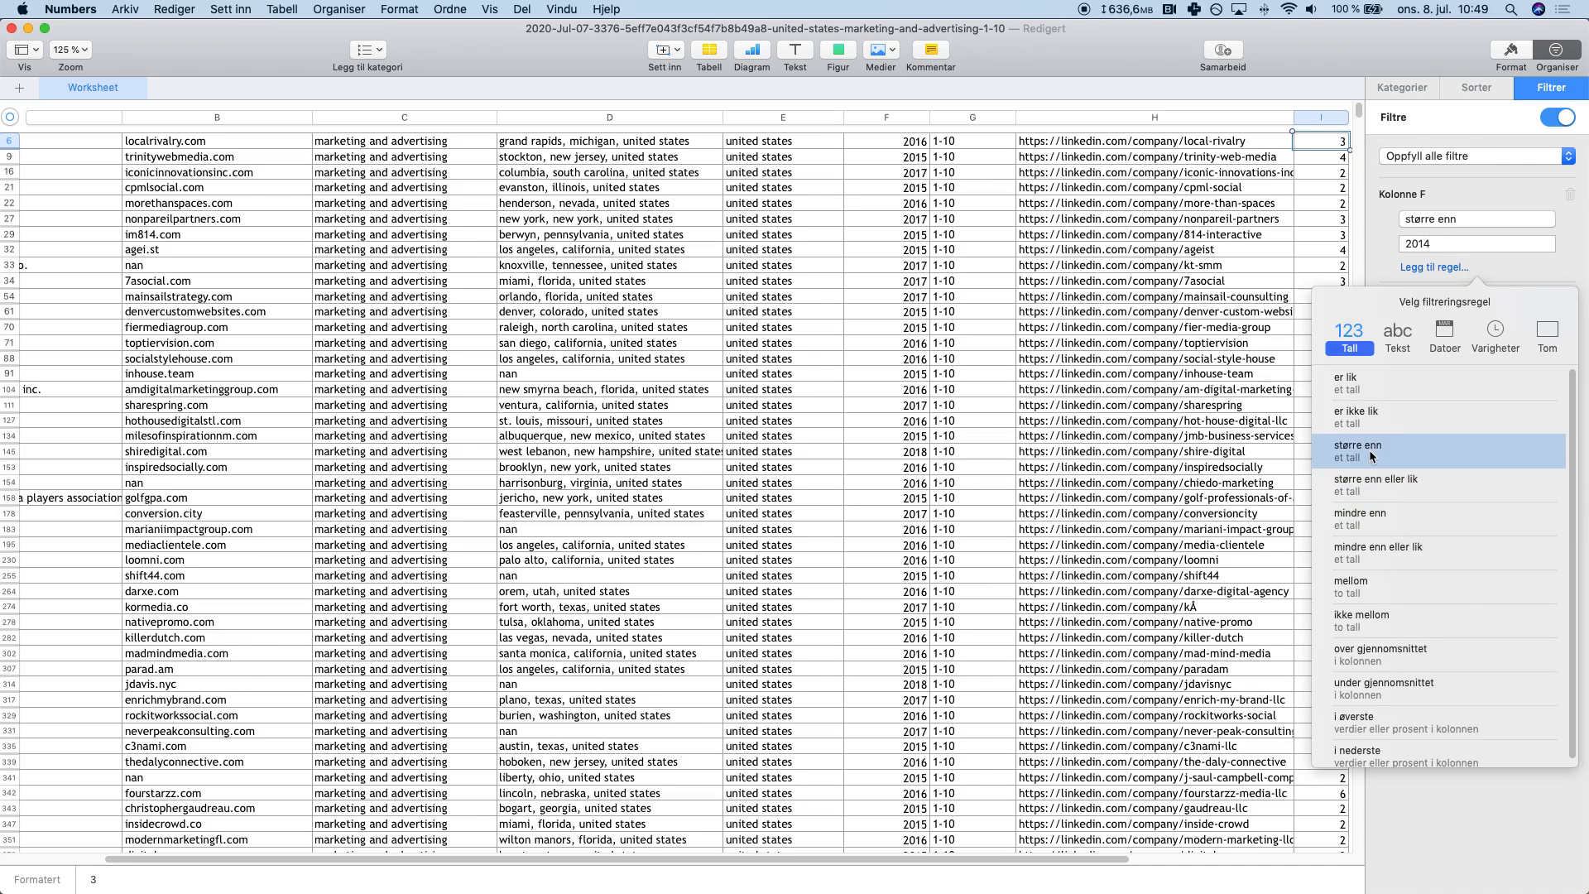
scroll(1433, 637, down, 1)
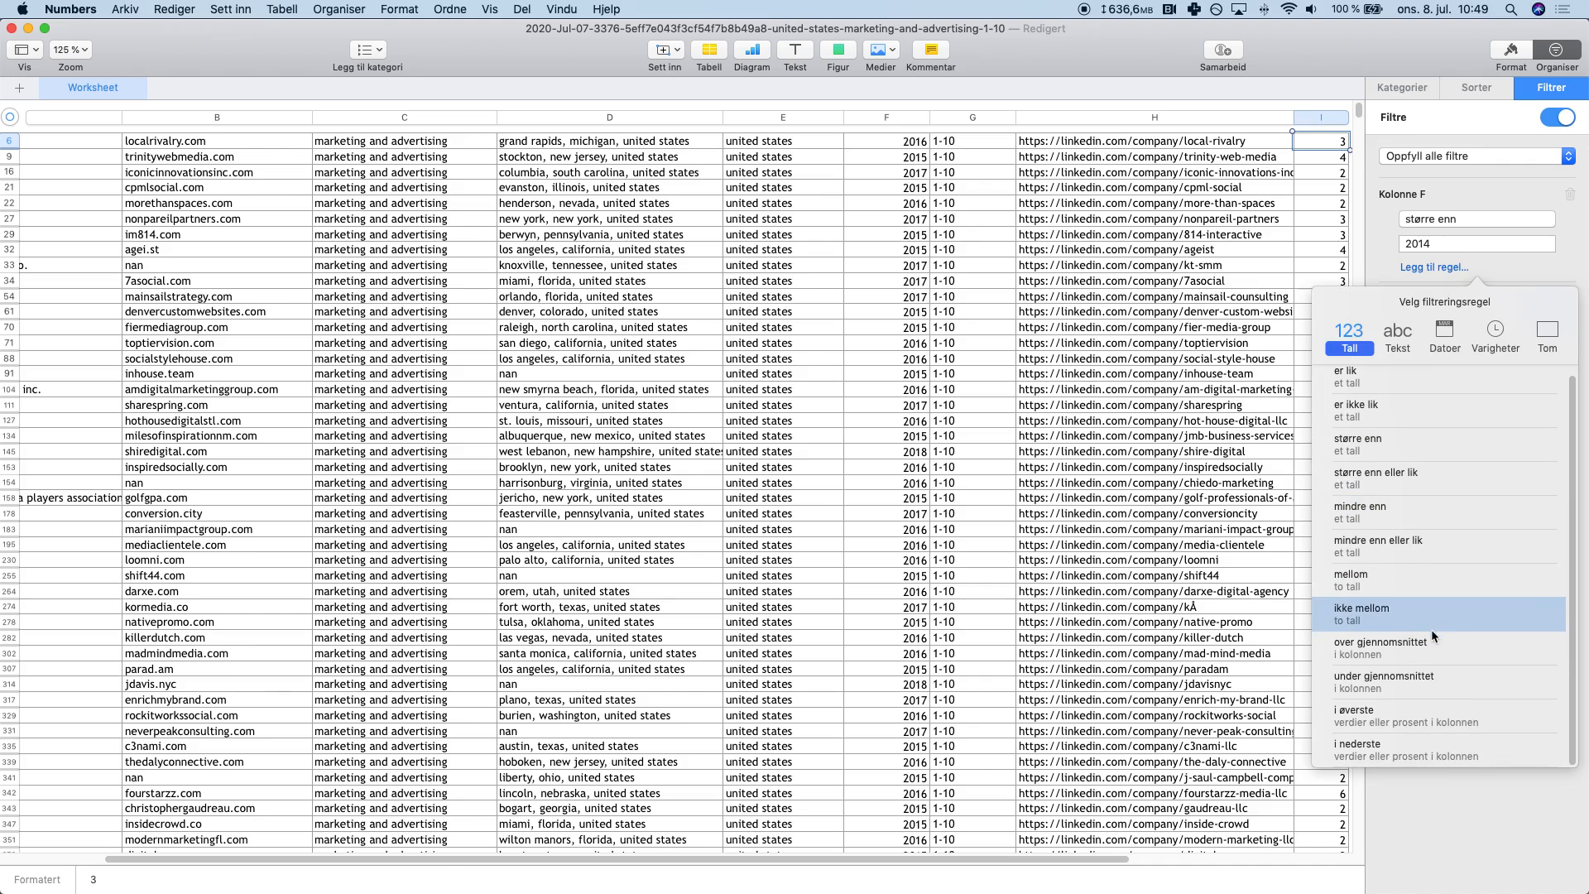
click(1373, 572)
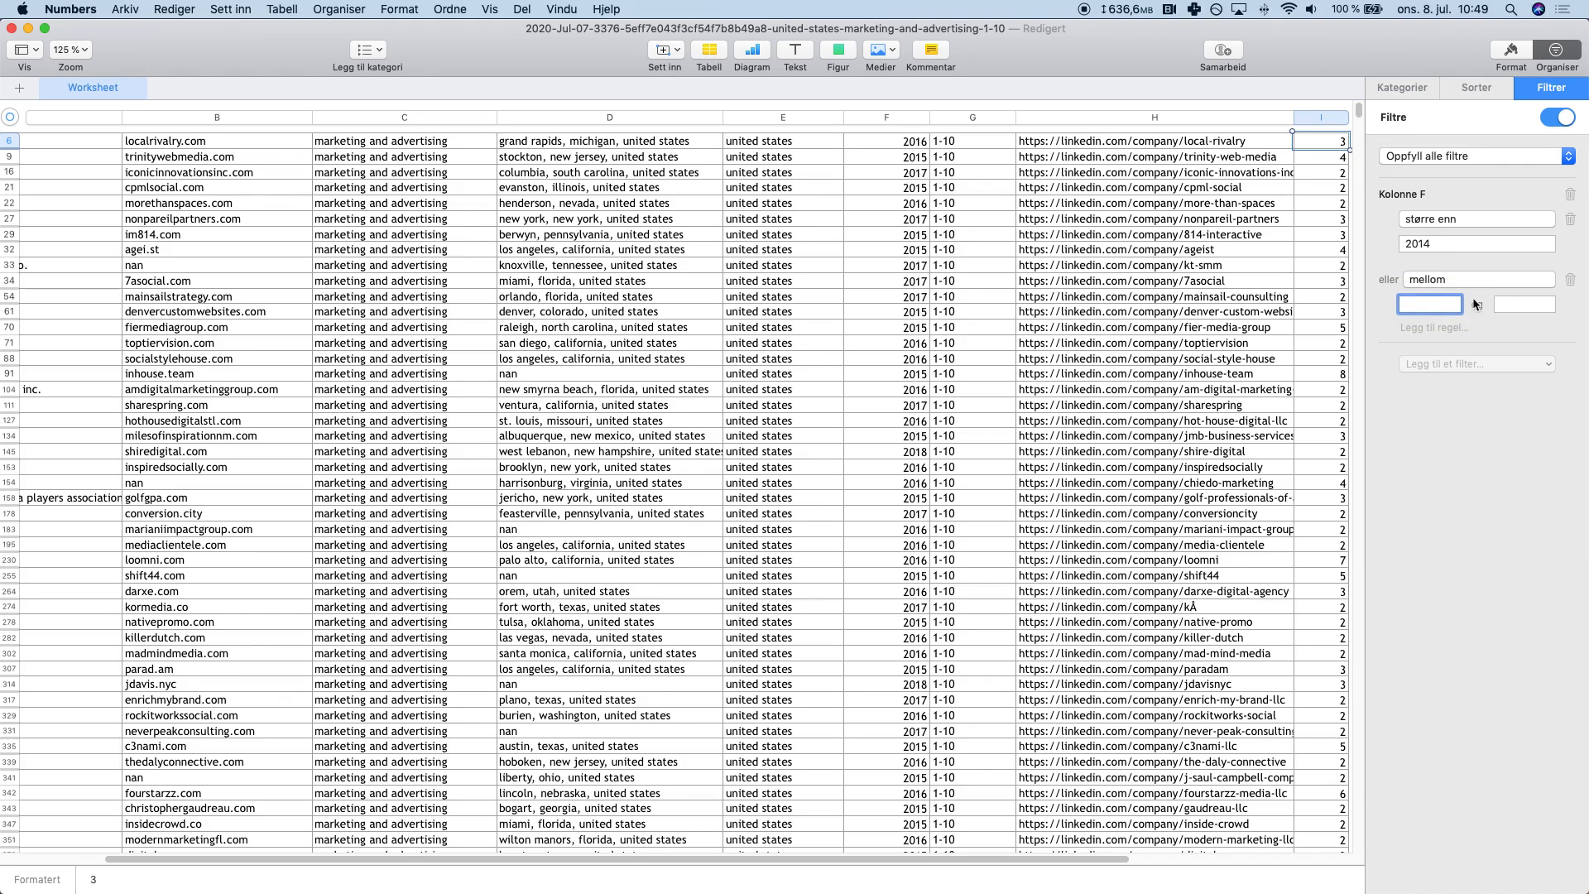
click(1571, 280)
Step: Filter the size column to values between 2 and 5 and hide the filter sidebar
click(1432, 308)
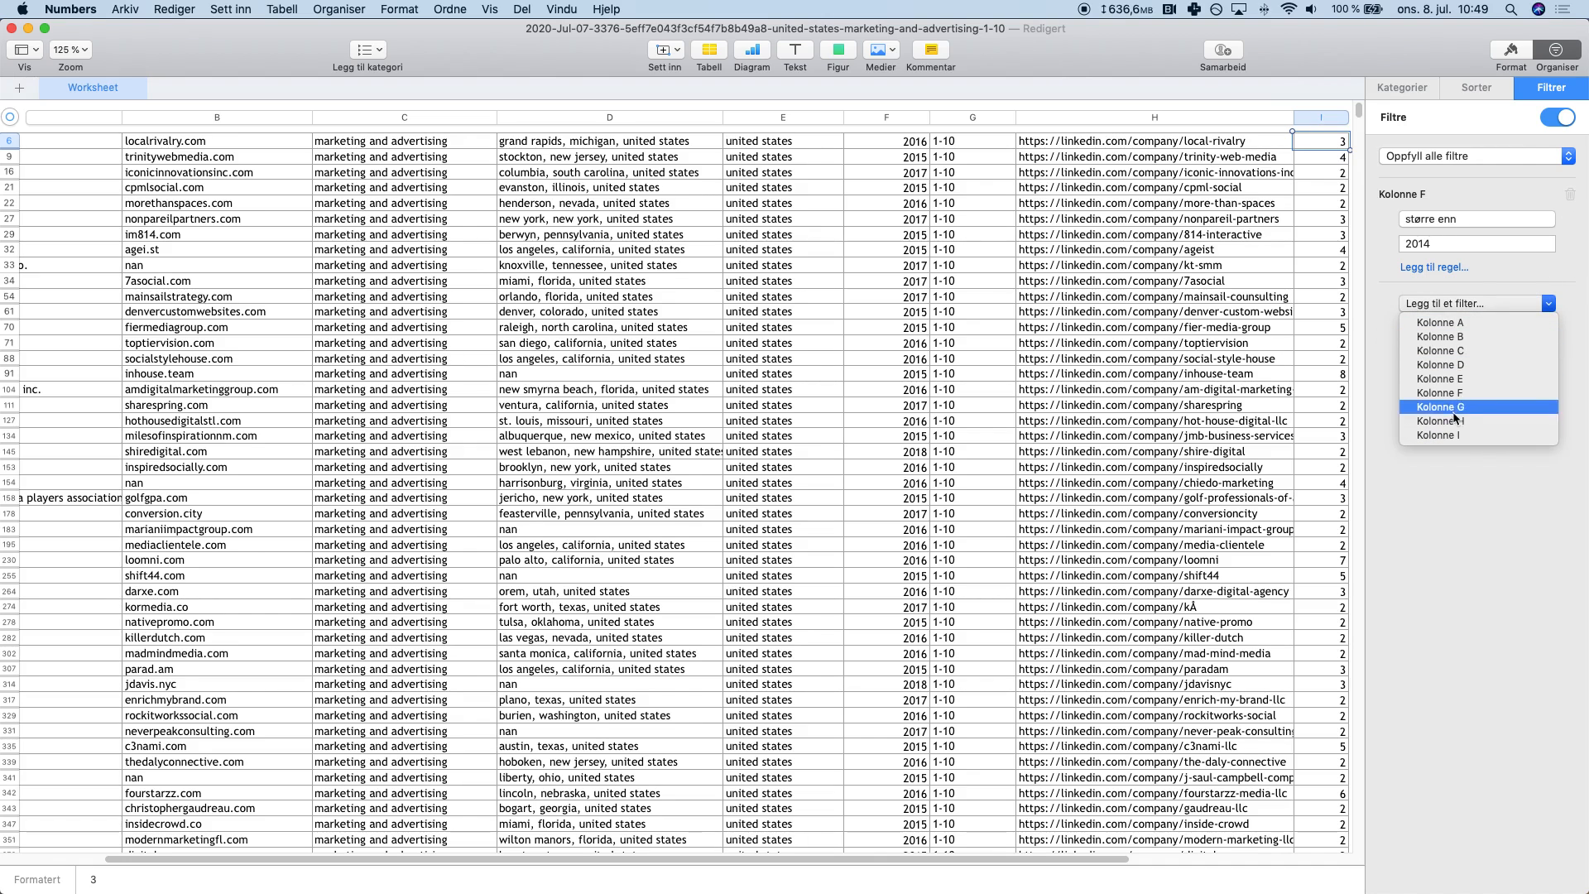
click(1461, 435)
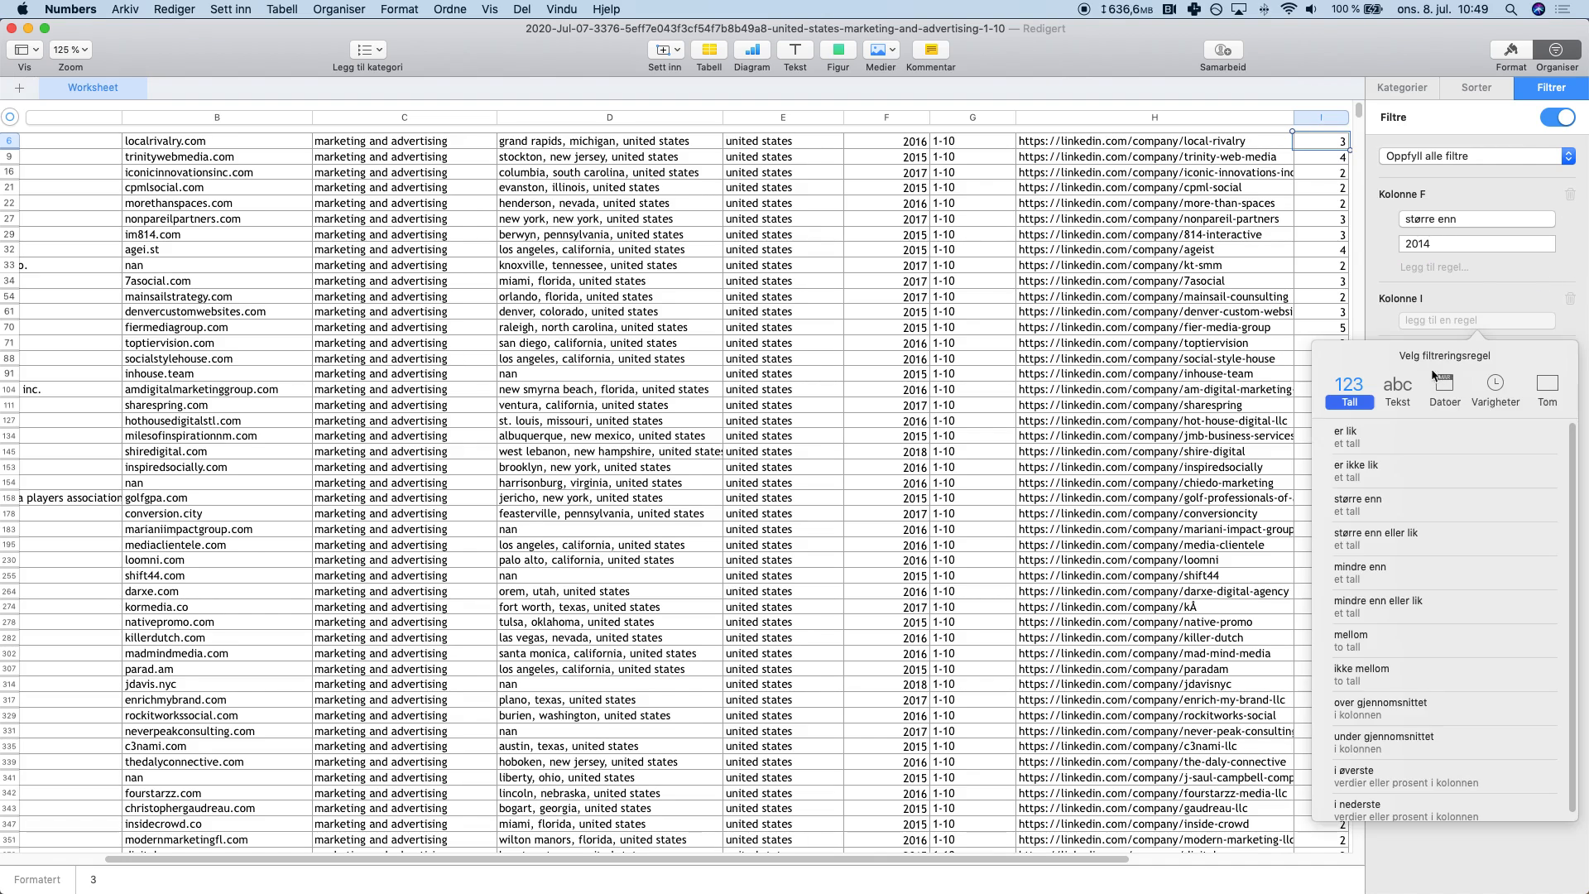
click(1387, 634)
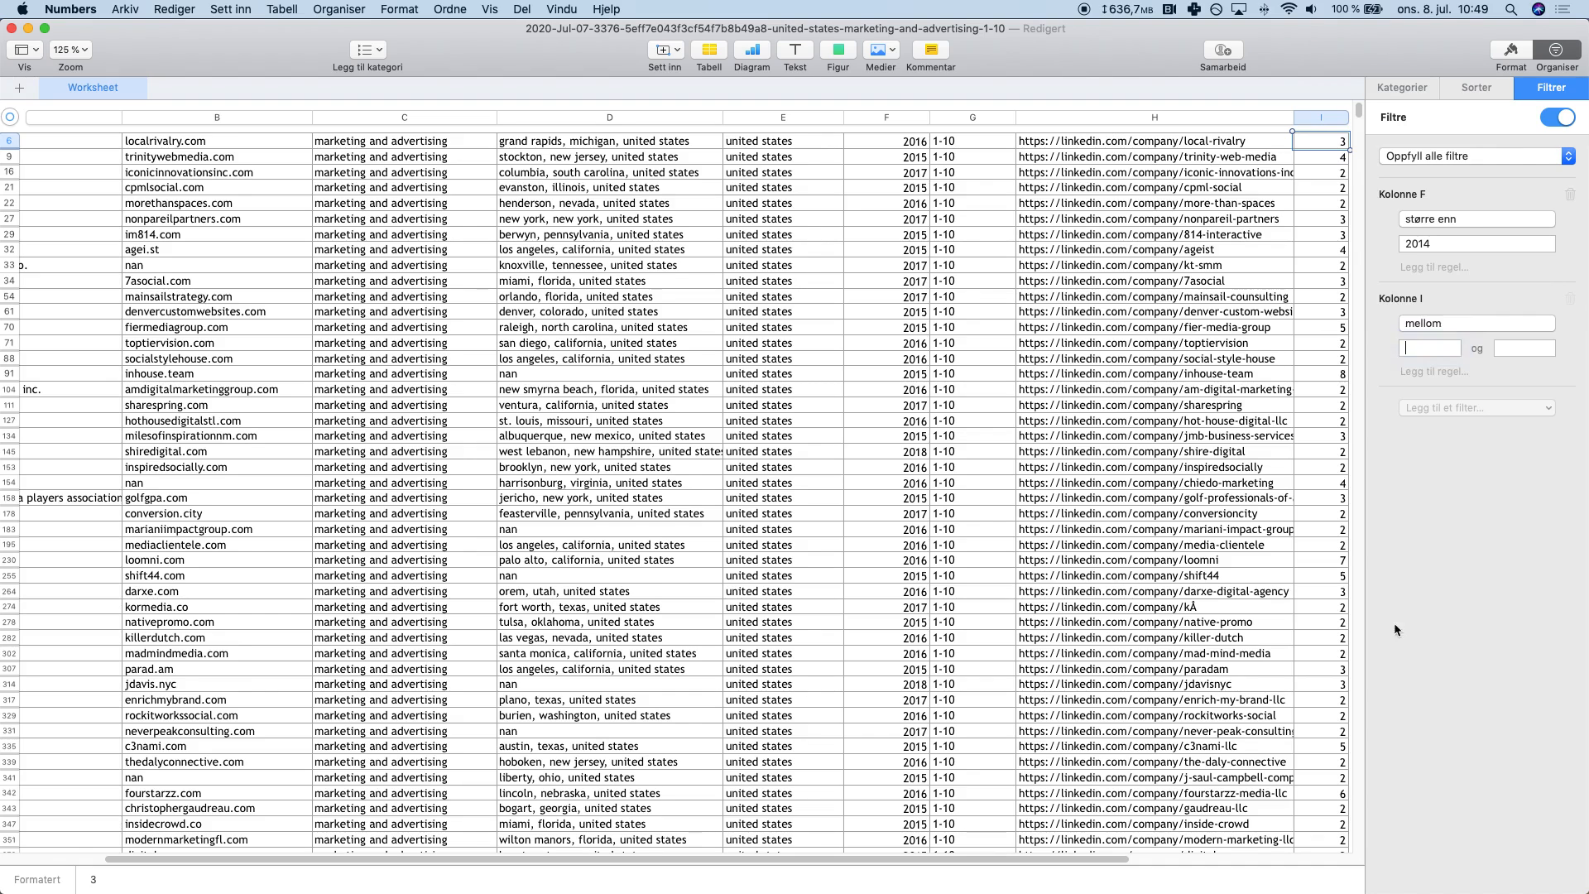
click(1521, 341)
text(5)
click(1259, 346)
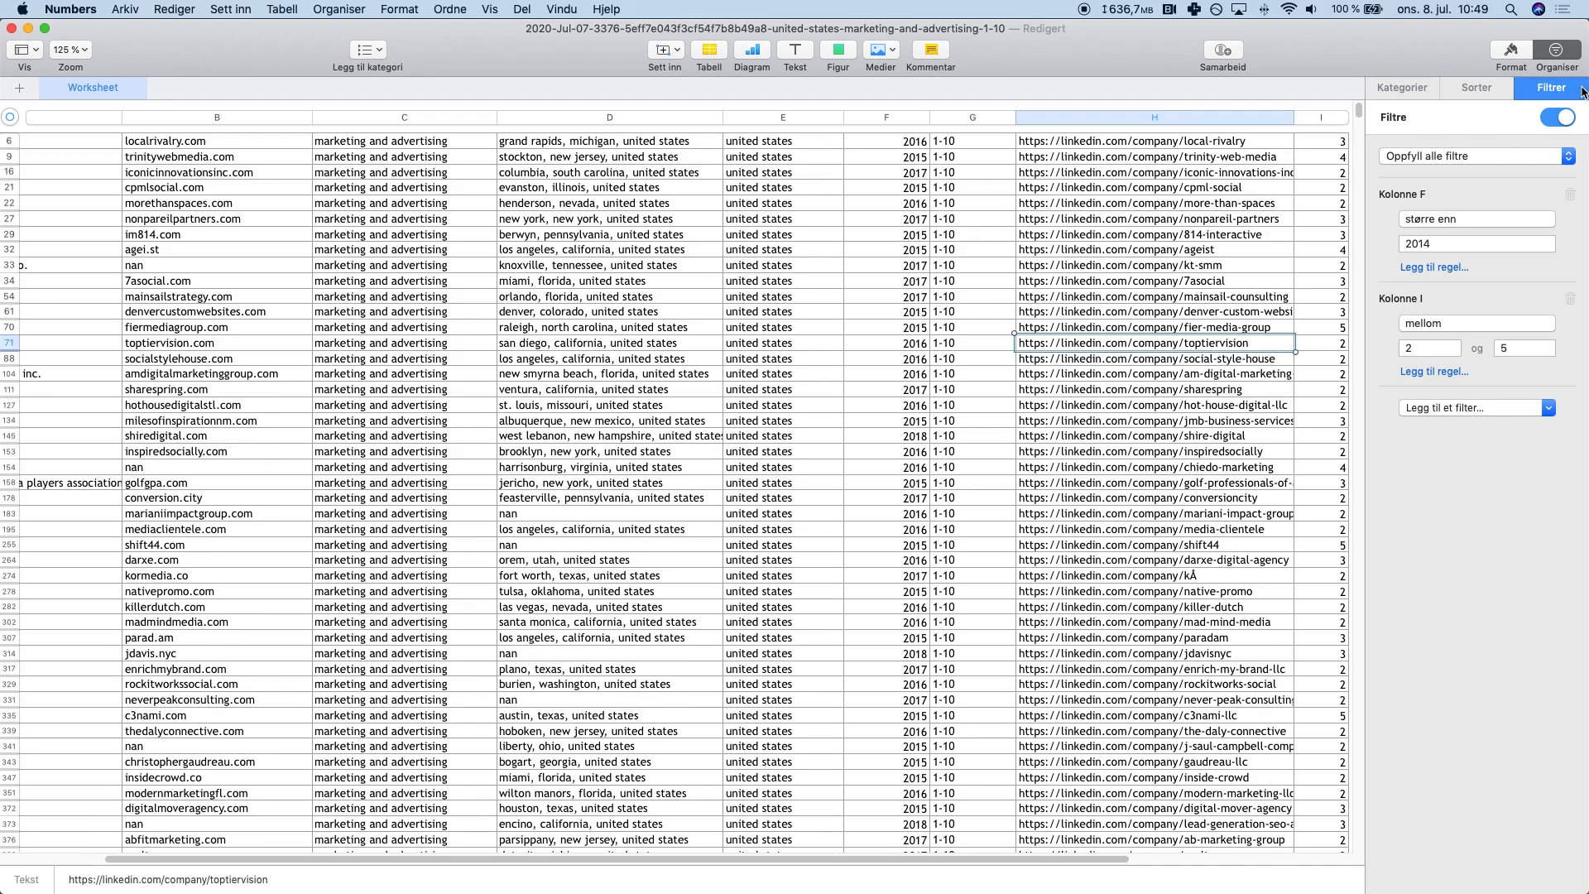
click(1557, 55)
Step: Bold and copy the filtered domains from localrivalry.com through inspiredsocially.com
click(1334, 162)
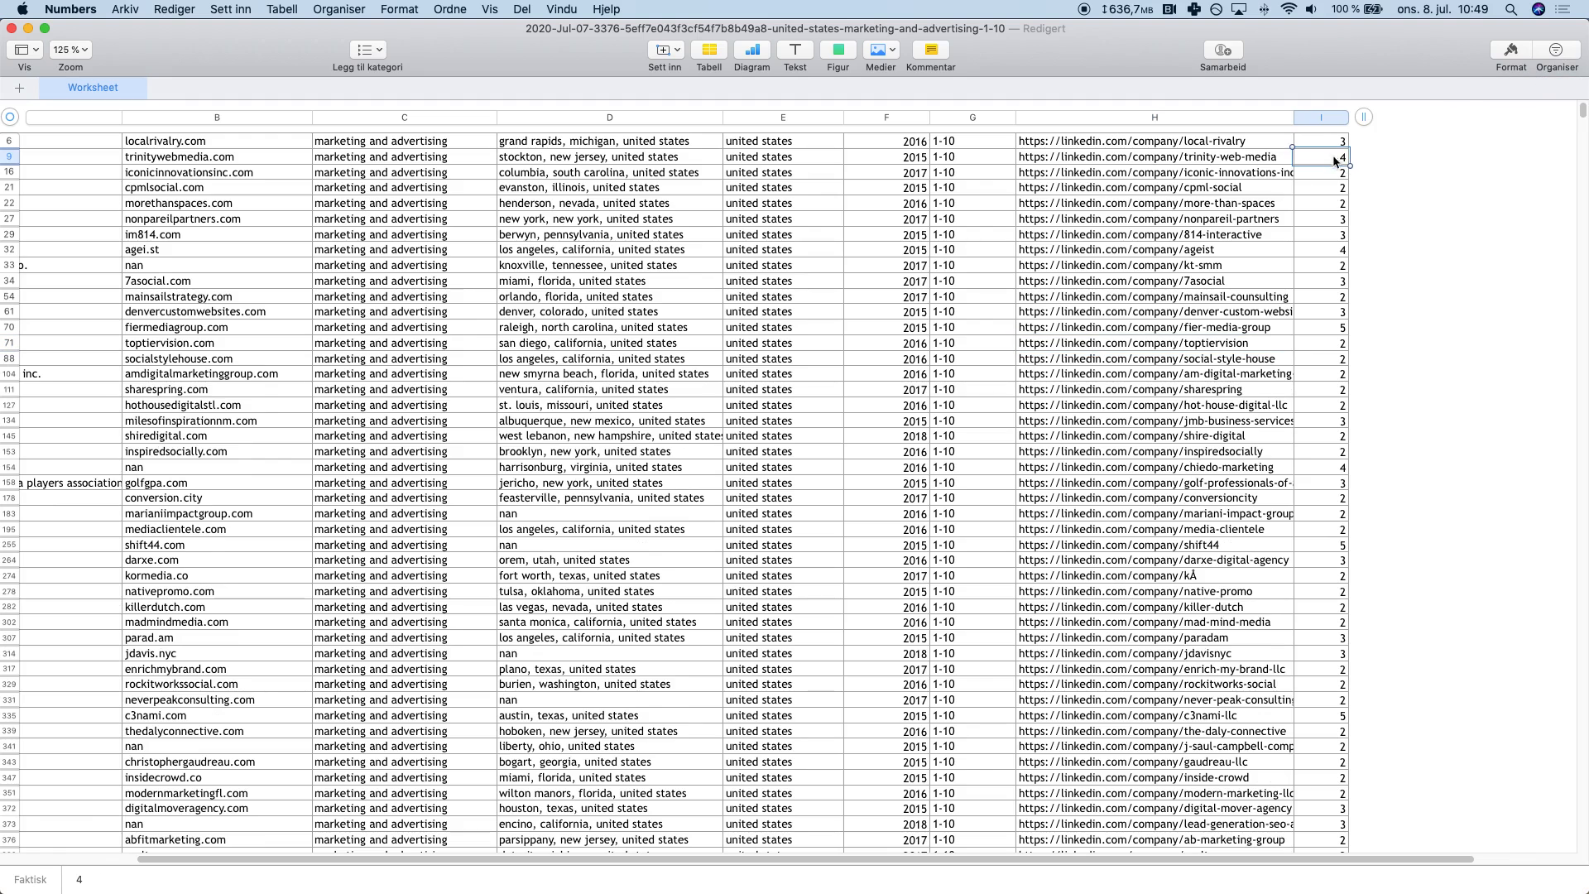
click(884, 333)
key(Left)
key(Left)
key(Left)
key(Left)
key(Left)
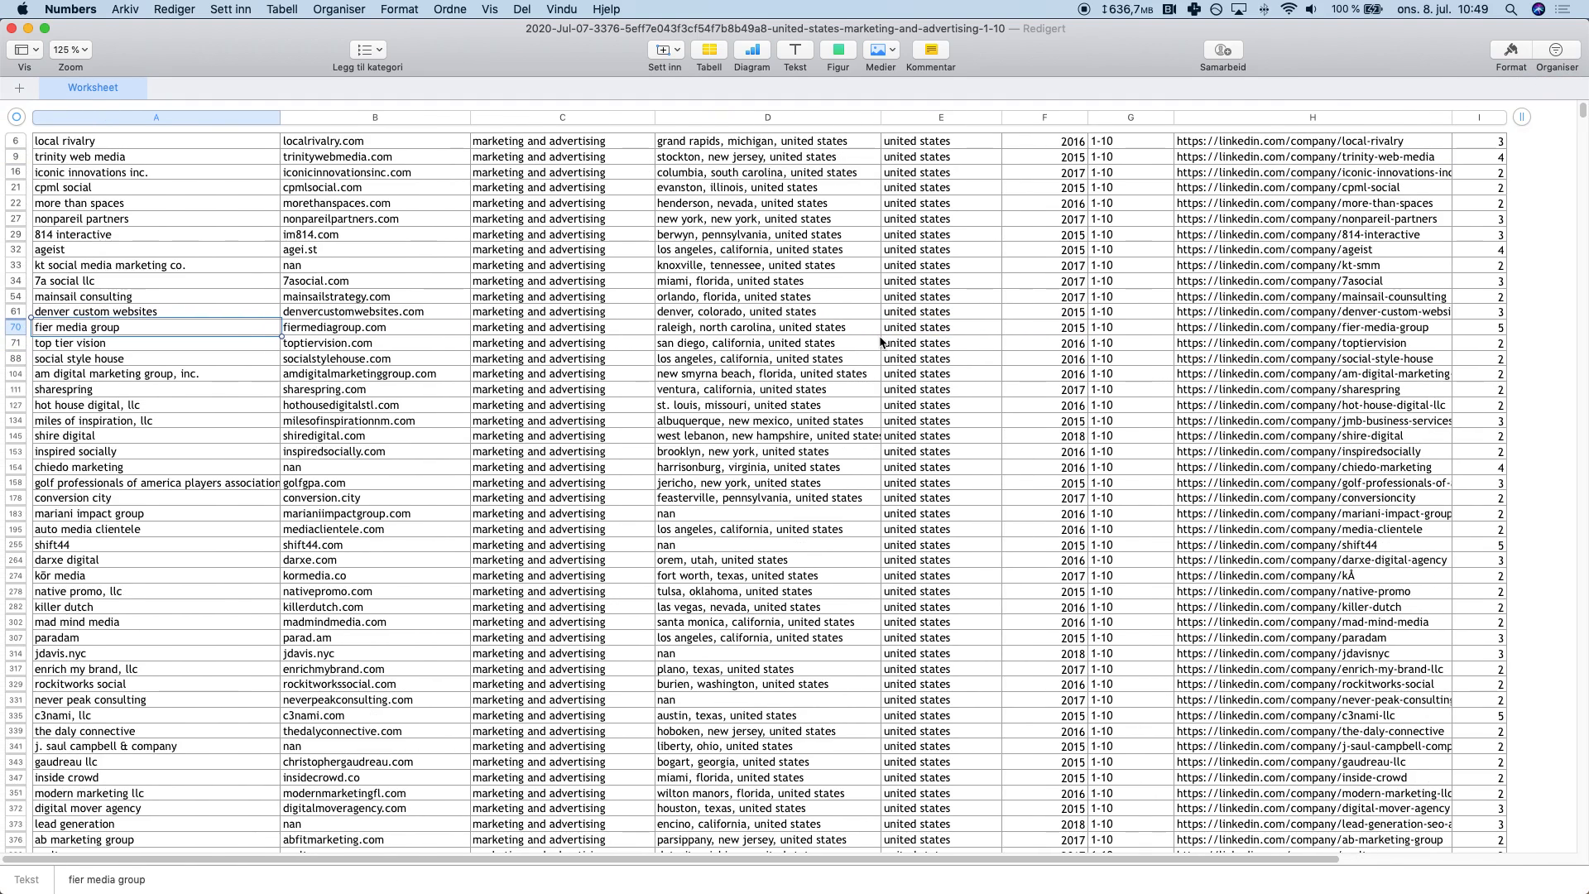
click(328, 147)
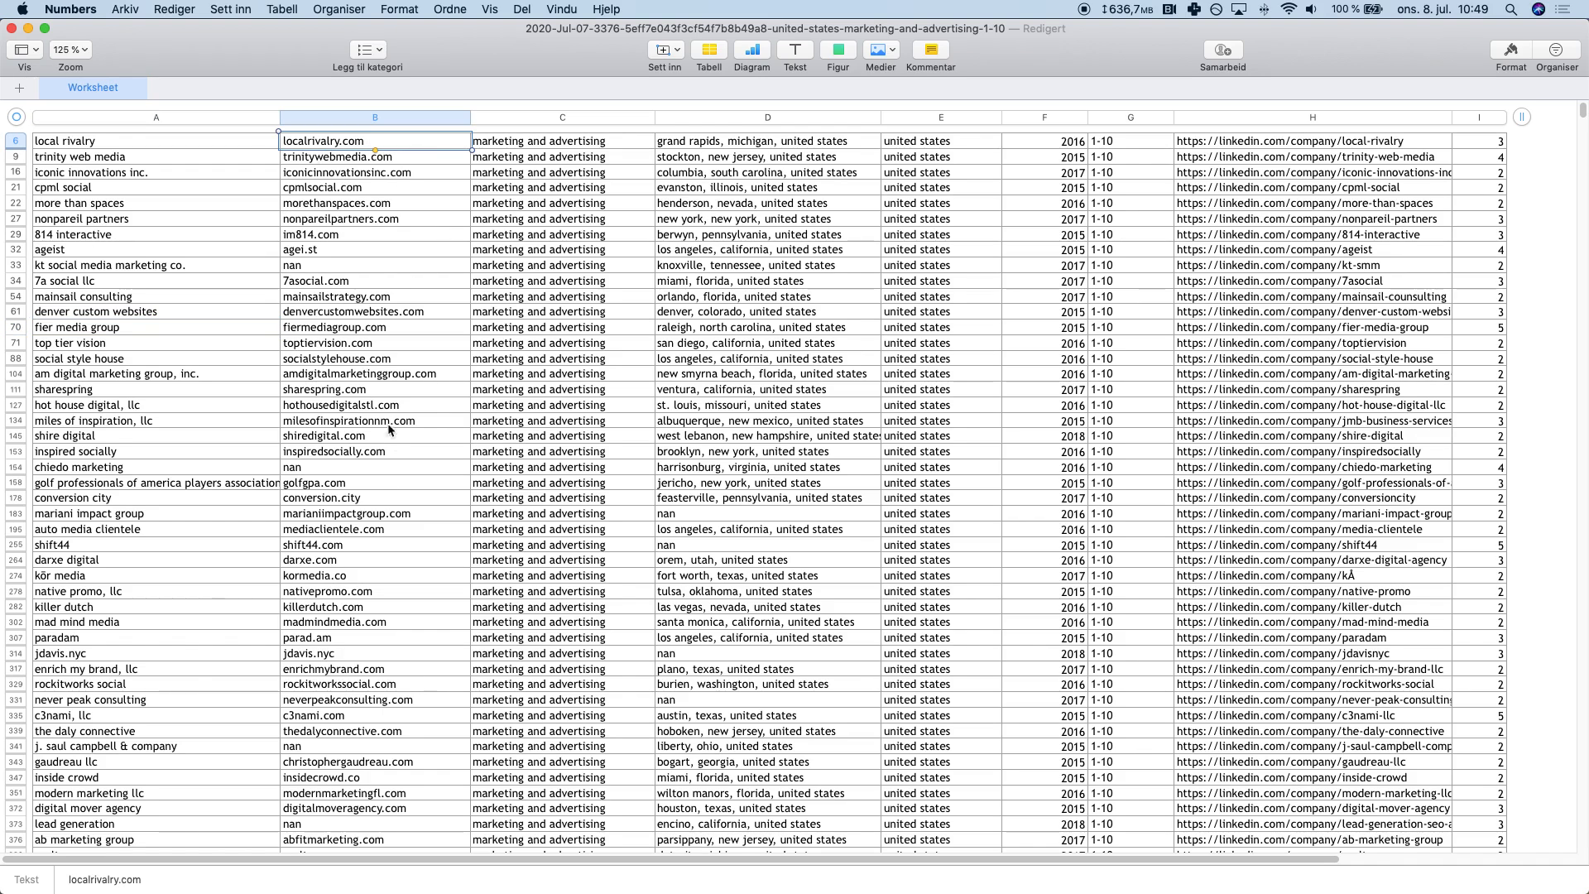
shift+click(385, 457)
key(super+b)
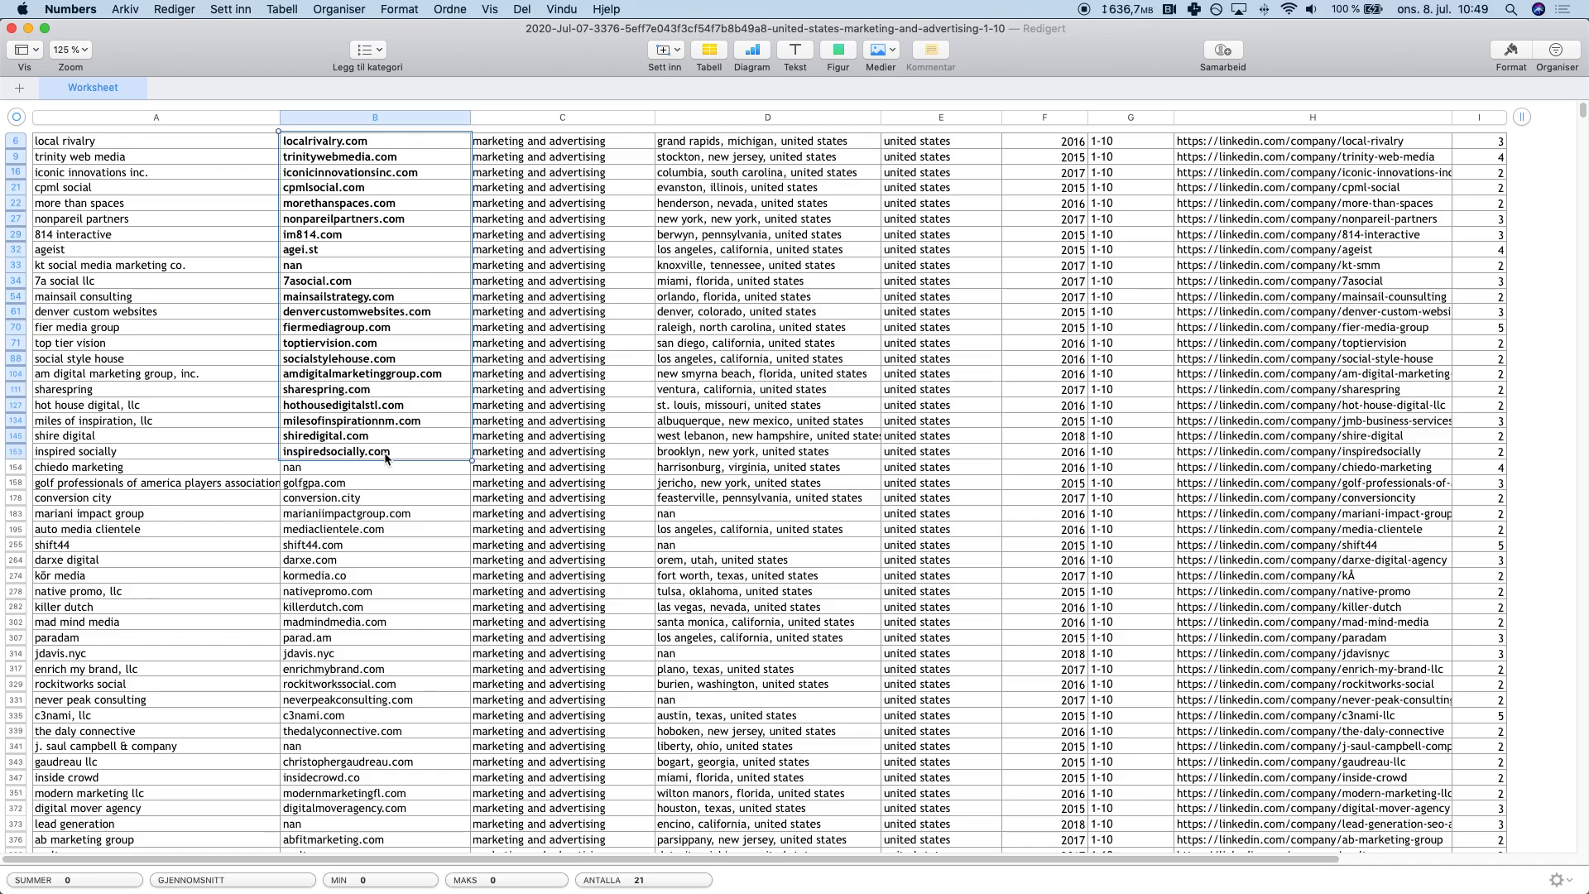
Step: Switch to Buro Leads in Chrome and name the contact list "USA / Marketing / 2-5 / founded after 2014"
key(super+Tab)
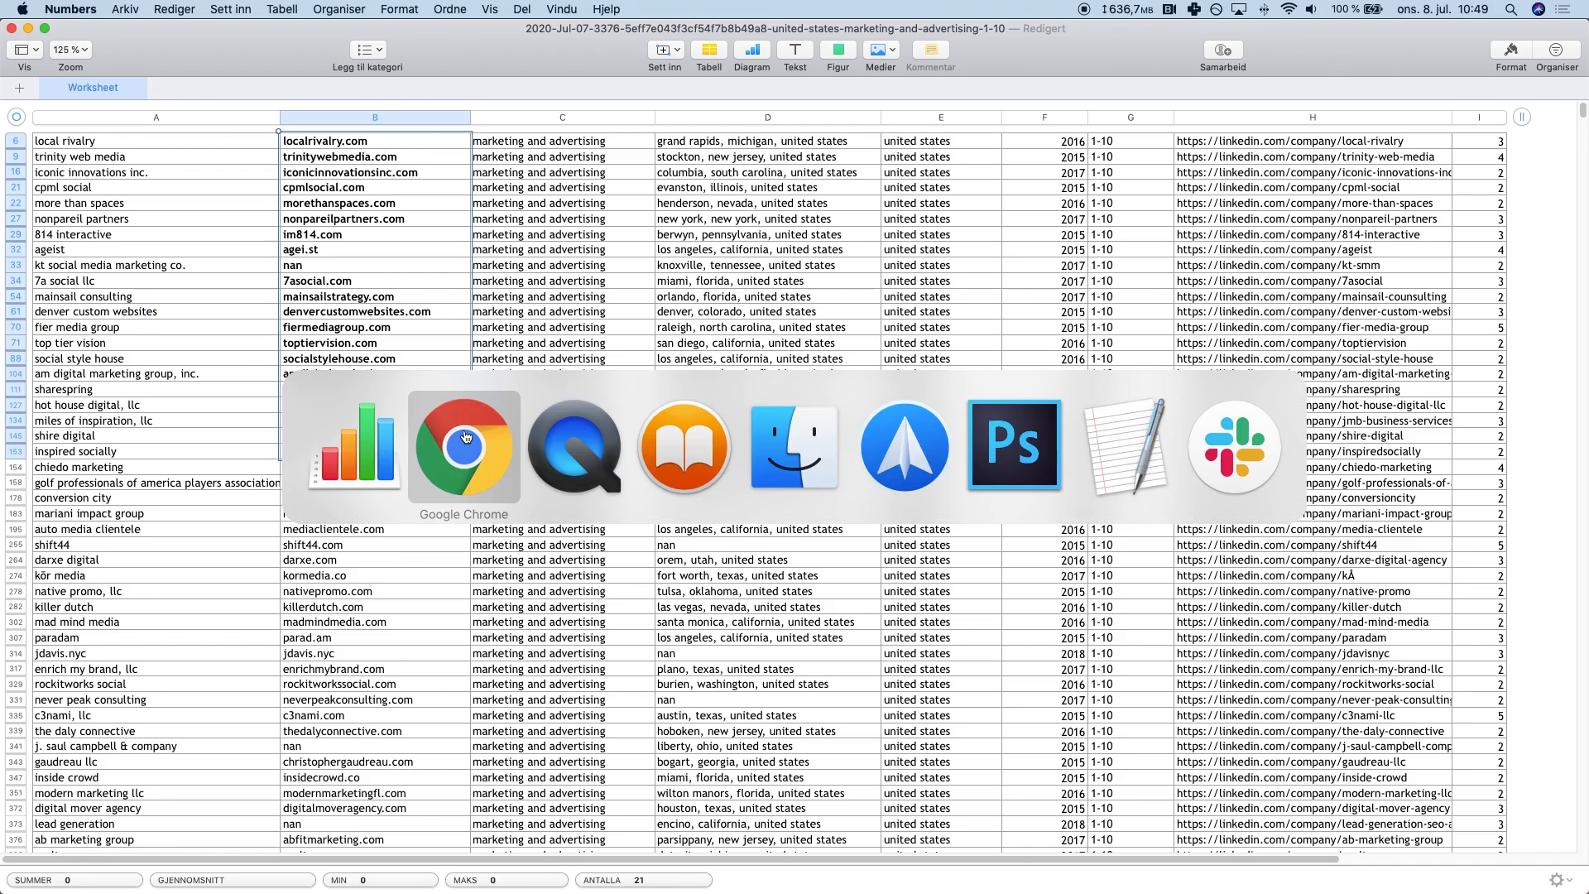
click(535, 358)
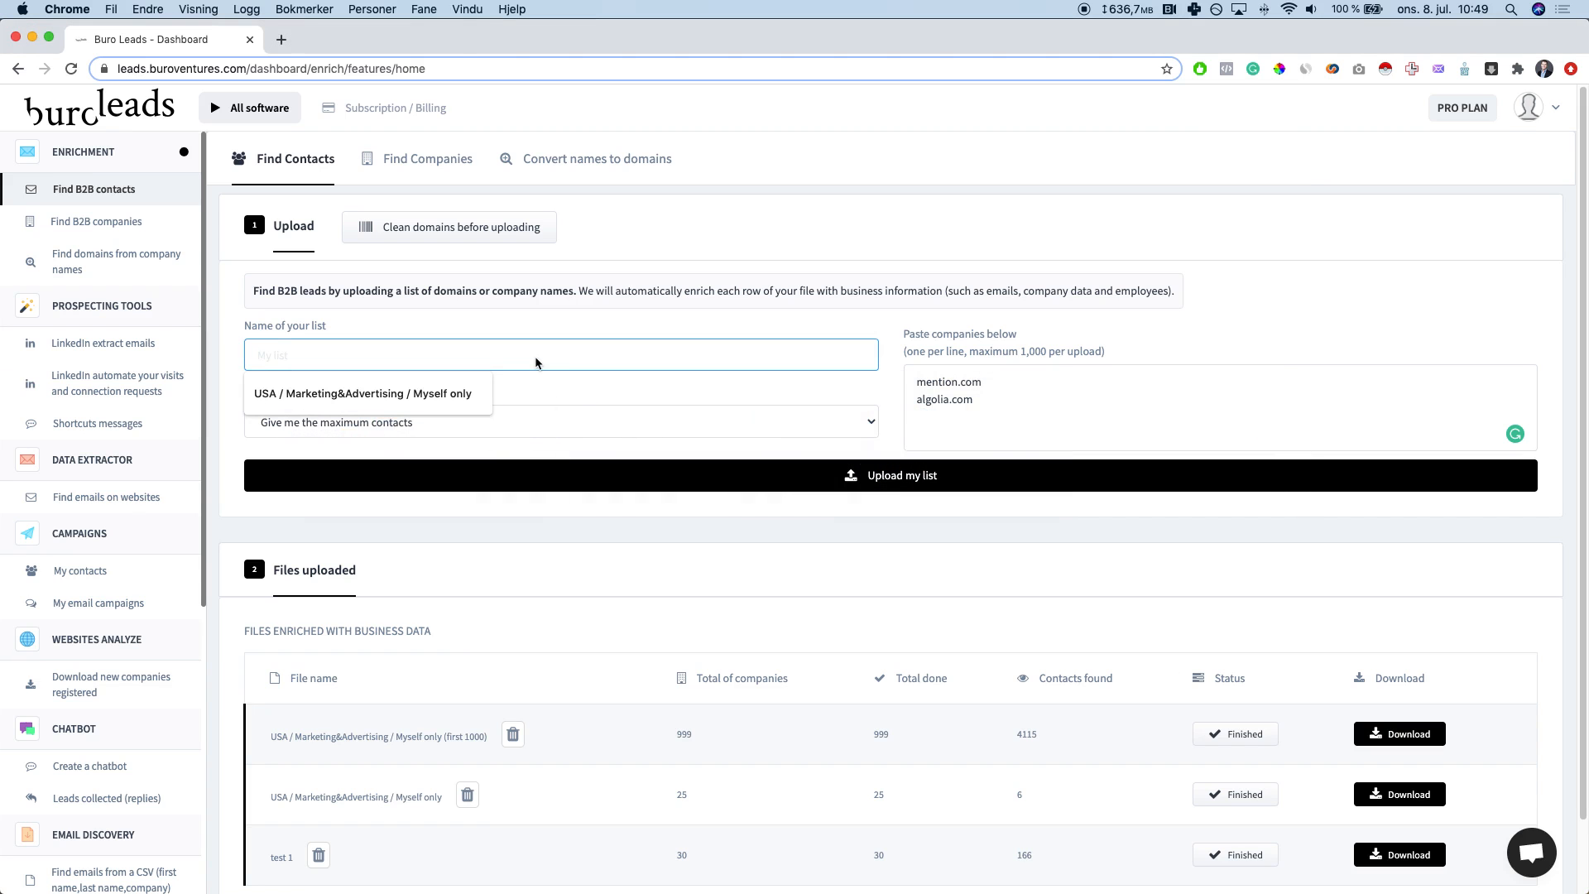
text(USA / Marketing /)
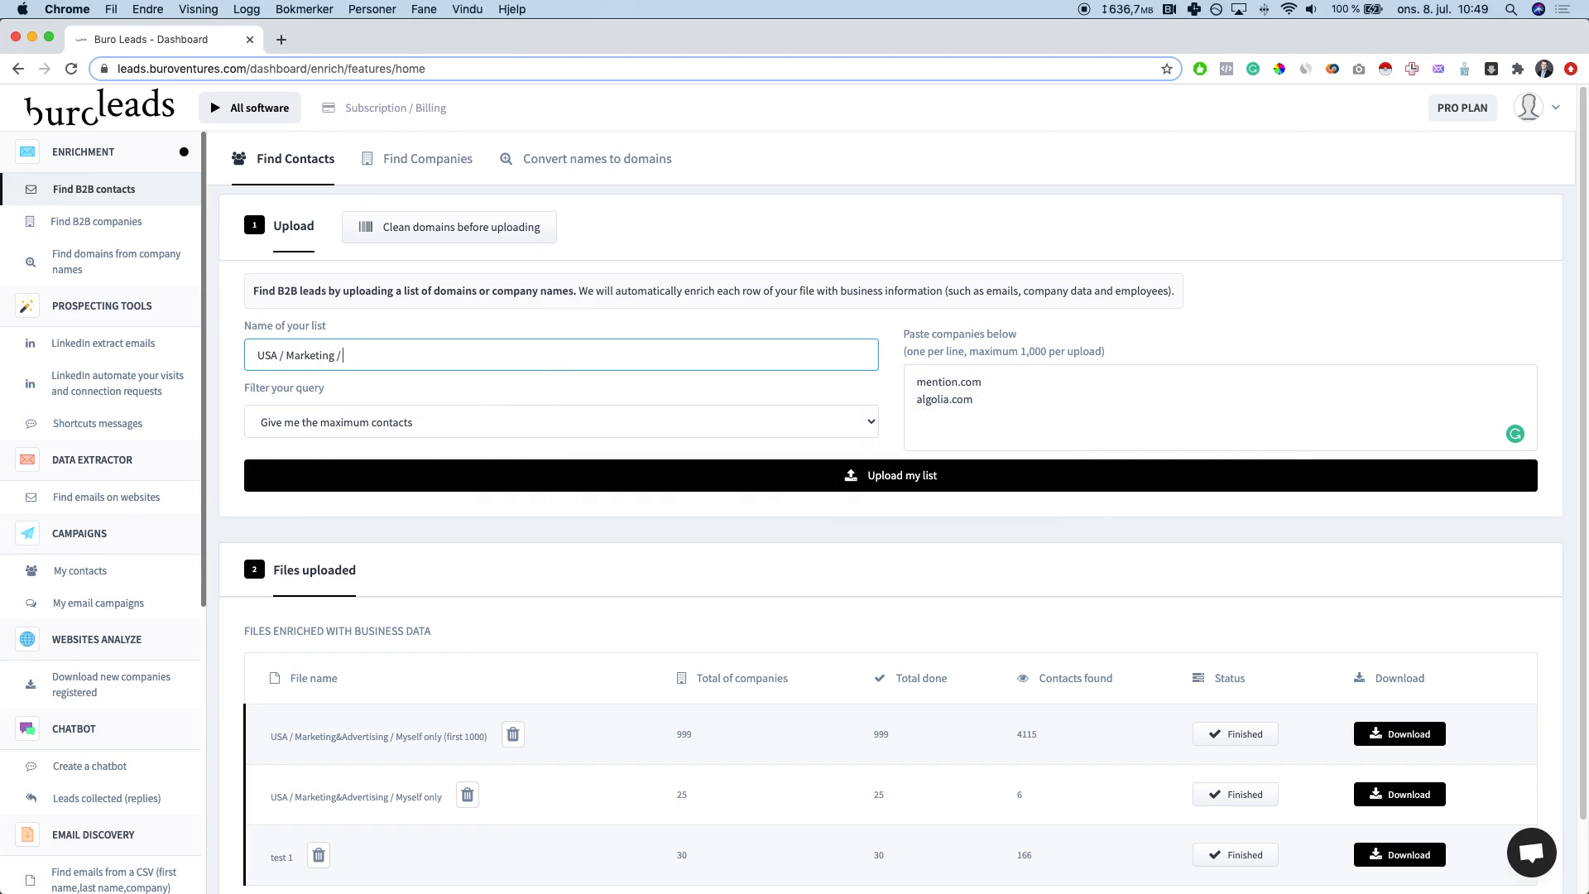
text( 2-5 / founded after 2014)
Step: Replace the sample companies with the copied domains and limit the query to employees whose job title contains given words
click(981, 418)
key(ctrl+a)
key(ctrl+v)
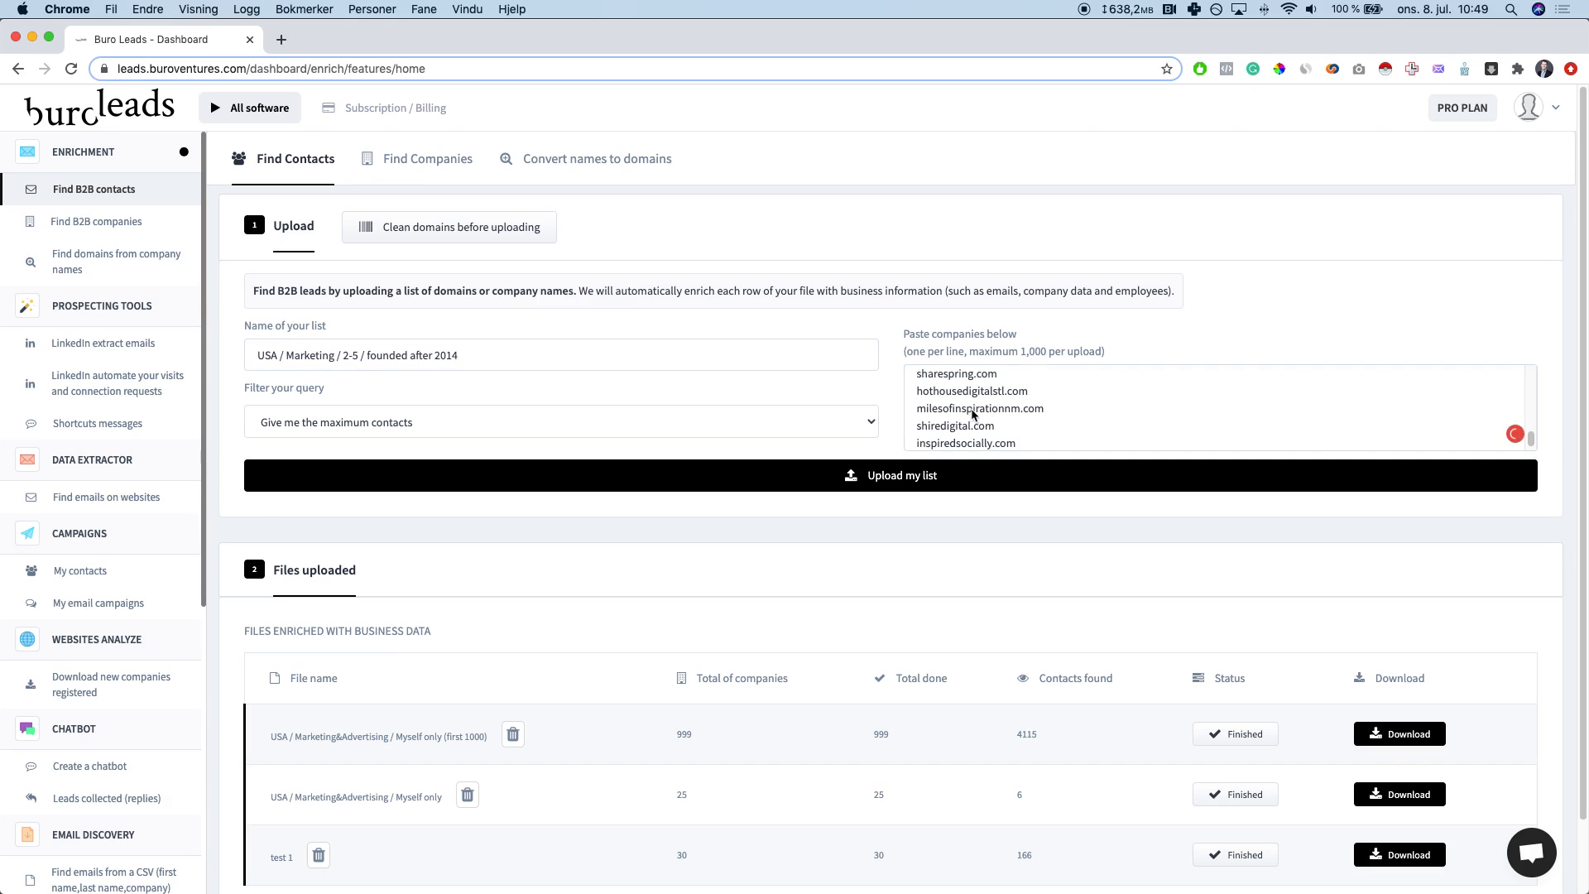
click(410, 425)
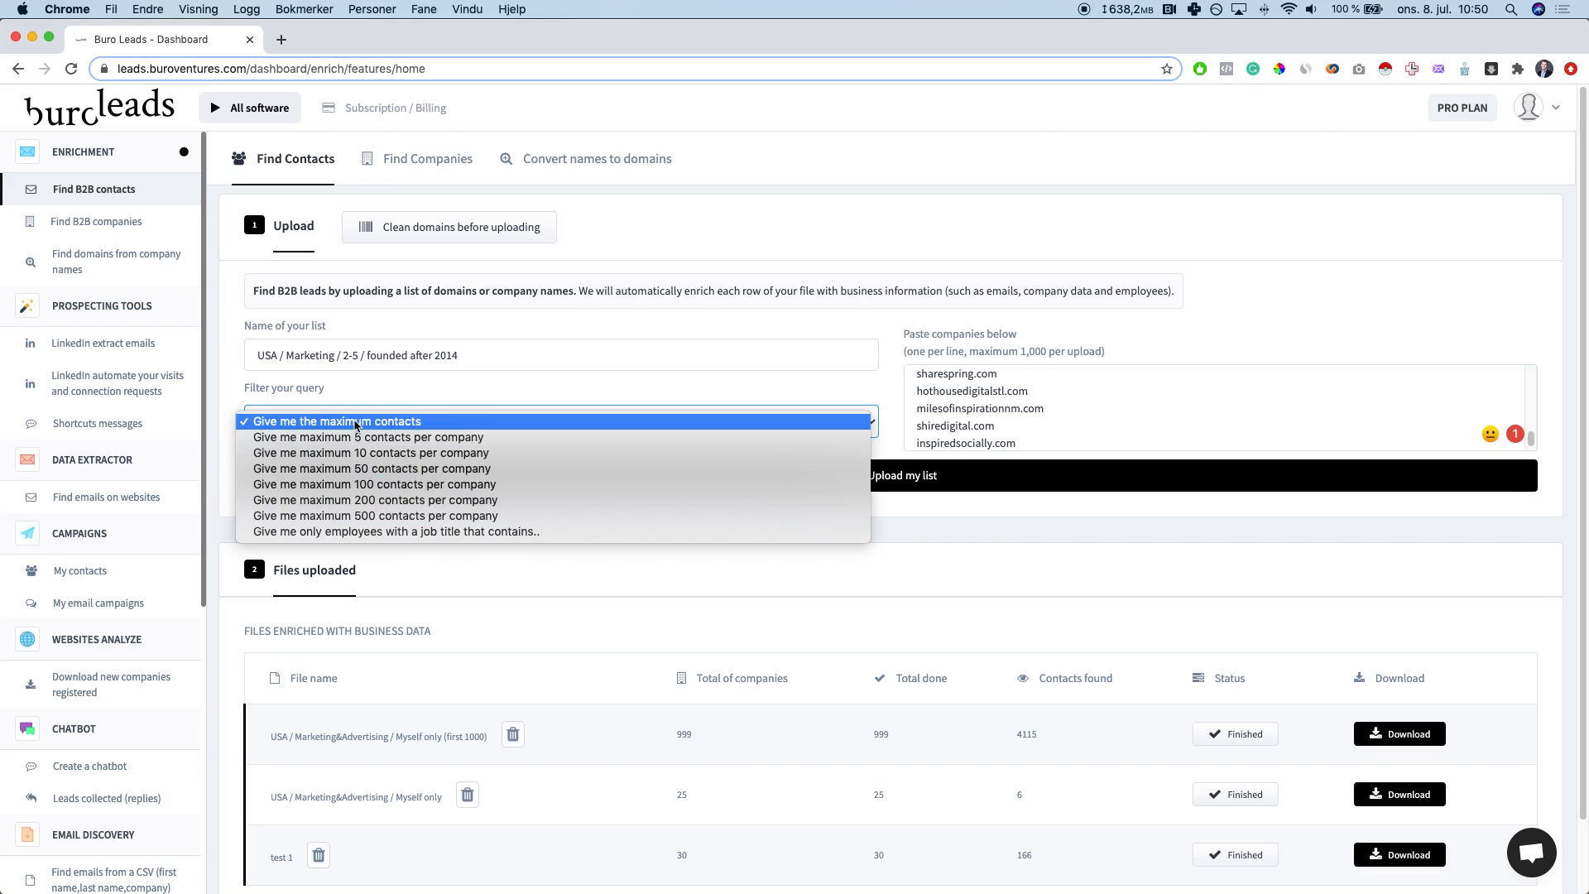
click(372, 531)
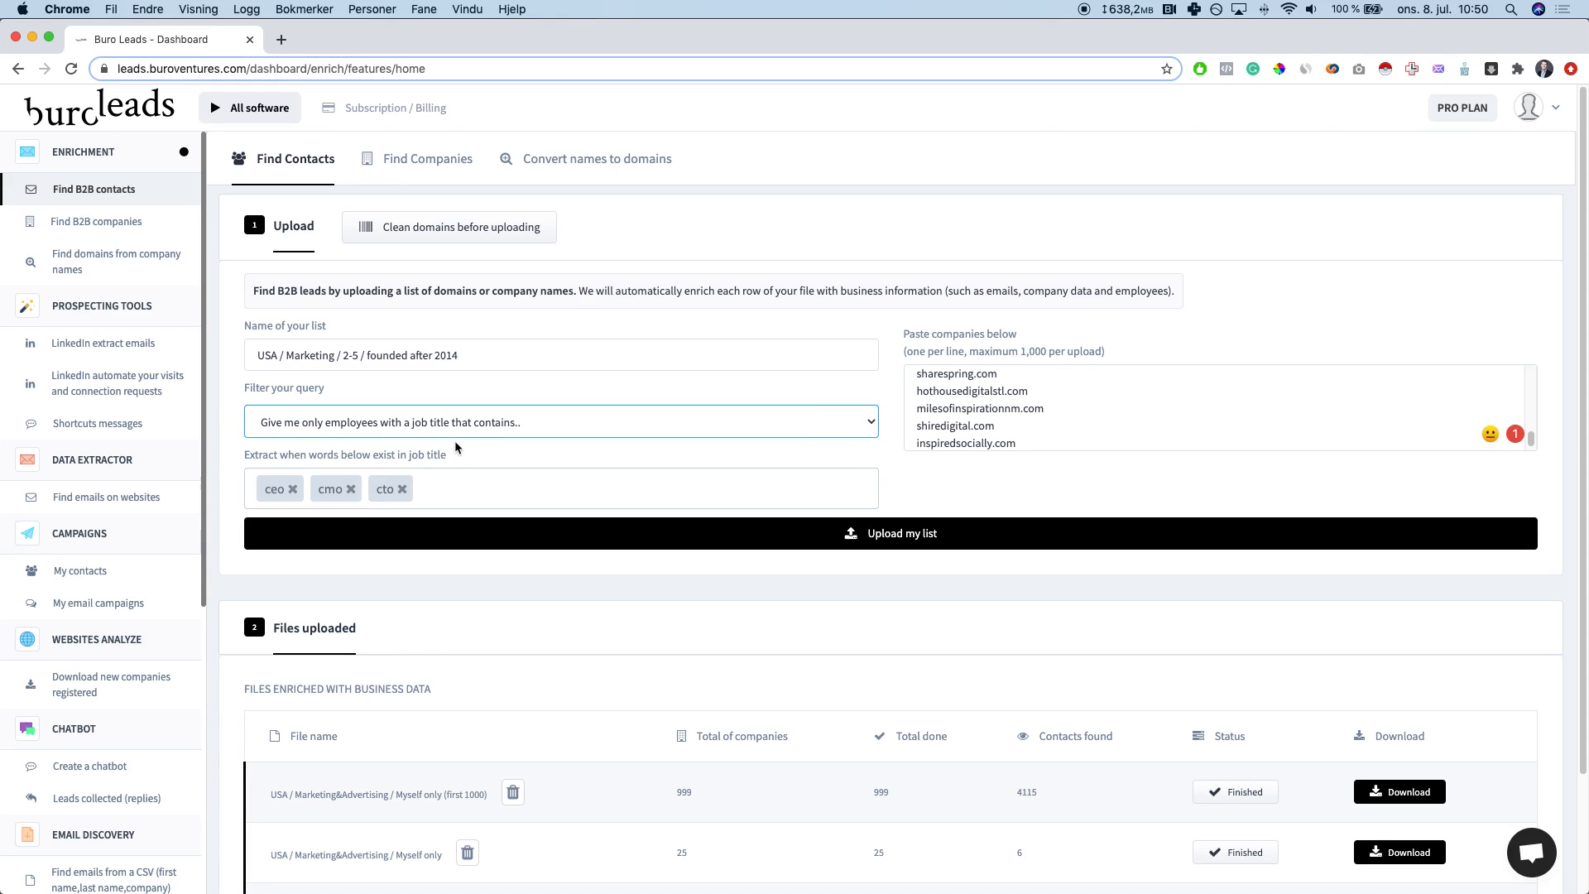
Step: Add cso and coo to the job title words
click(460, 493)
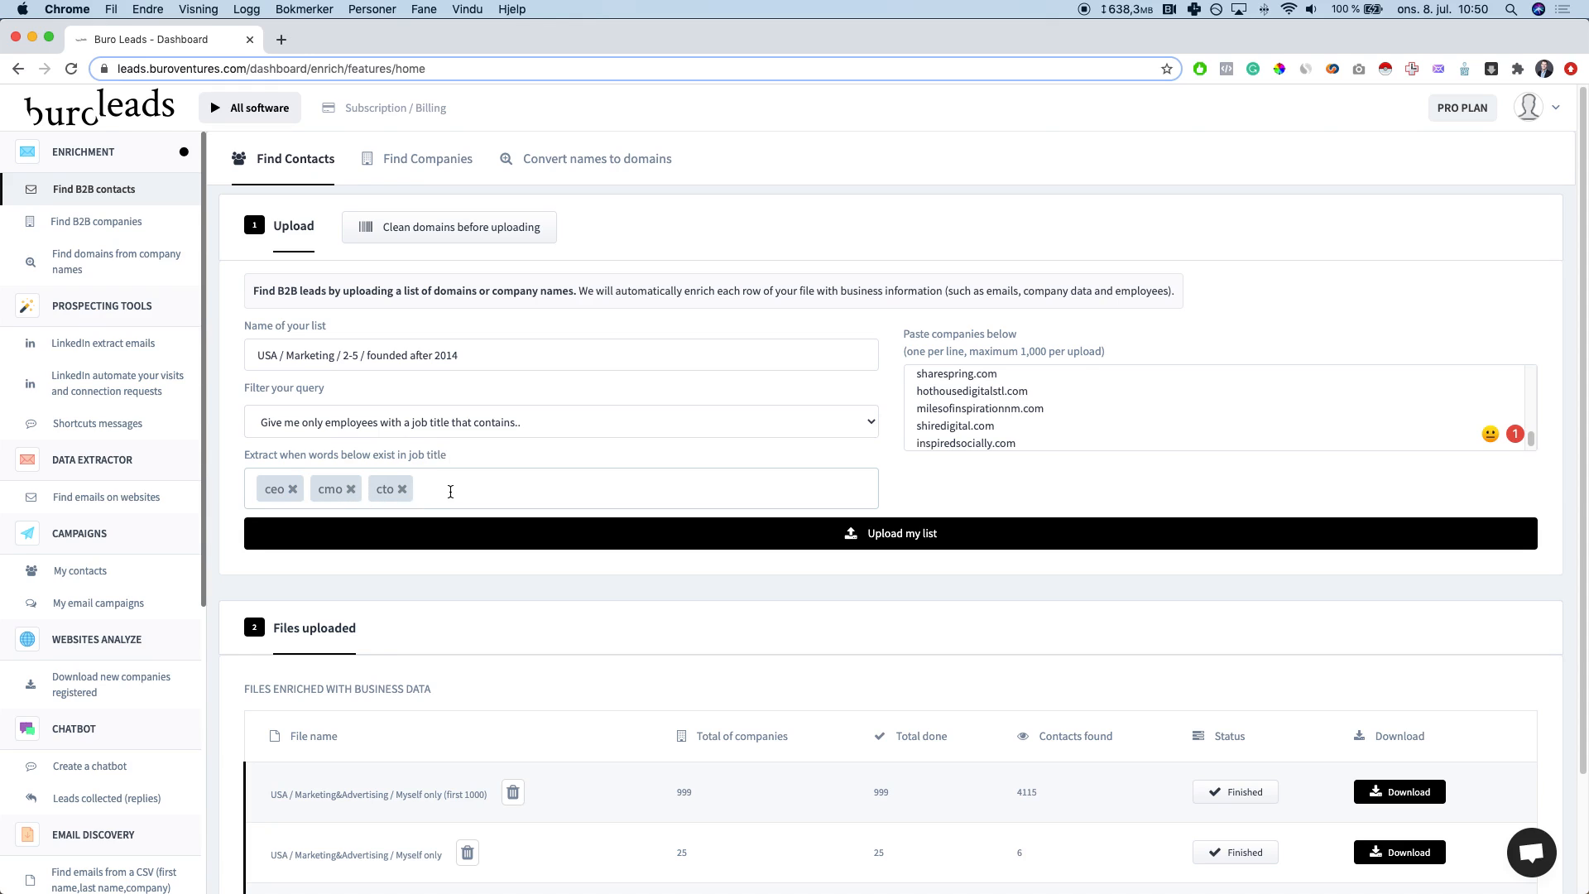
text(cso)
key(Return)
text(coo)
key(Return)
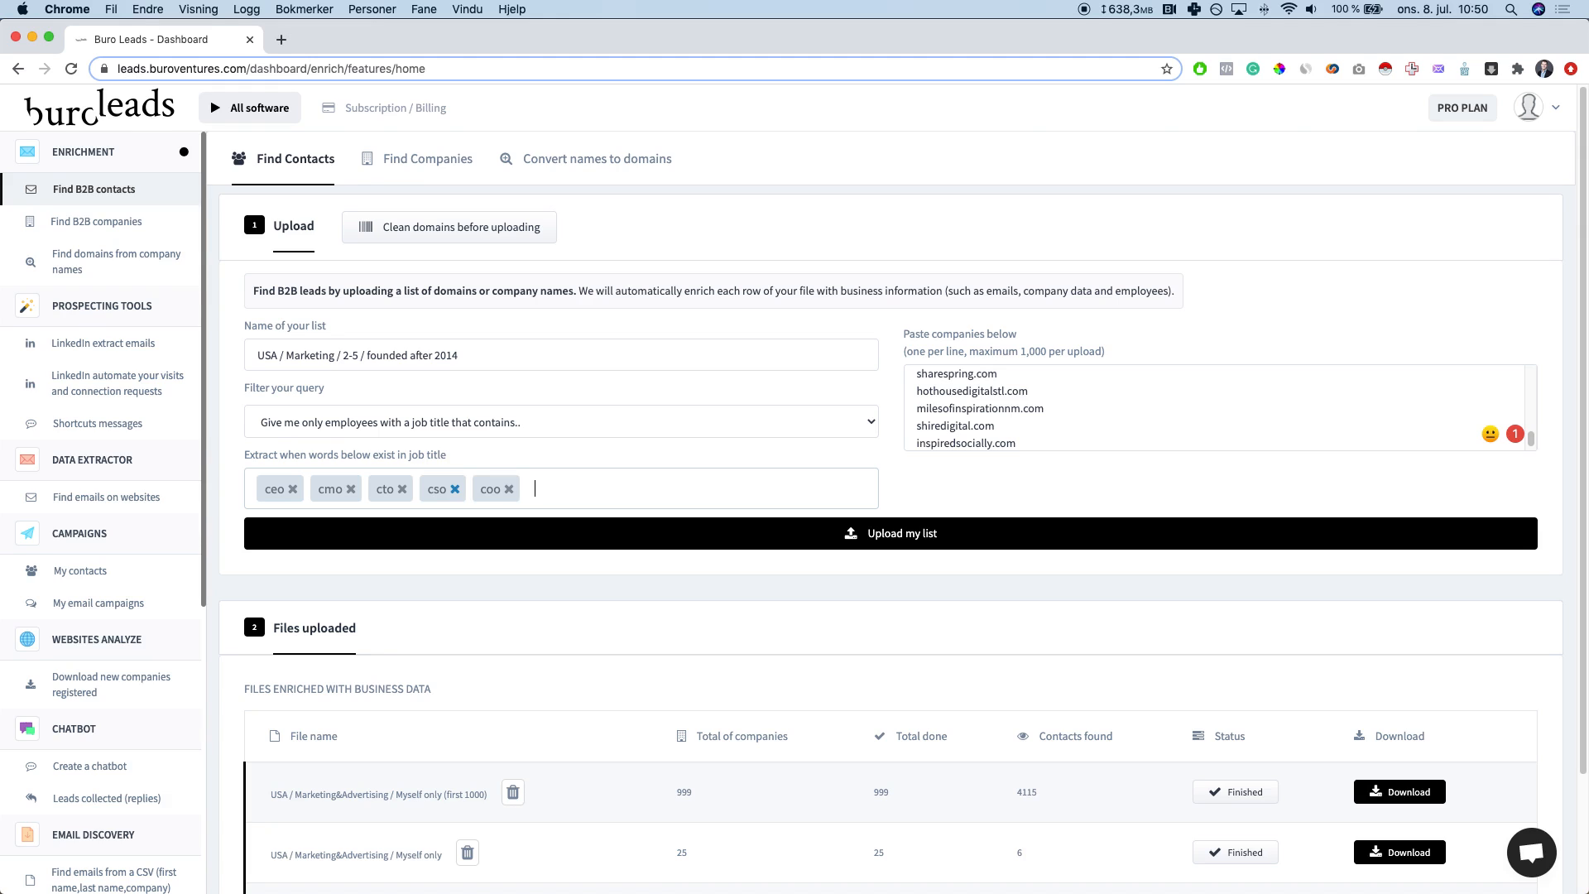
Step: Remove all the job title words, including the default ceo, cmo and cto
key(BackSpace)
key(BackSpace)
key(BackSpace)
key(BackSpace)
key(BackSpace)
key(BackSpace)
key(BackSpace)
key(BackSpace)
key(BackSpace)
key(BackSpace)
key(BackSpace)
key(BackSpace)
key(BackSpace)
key(BackSpace)
key(BackSpace)
key(BackSpace)
key(BackSpace)
key(BackSpace)
key(BackSpace)
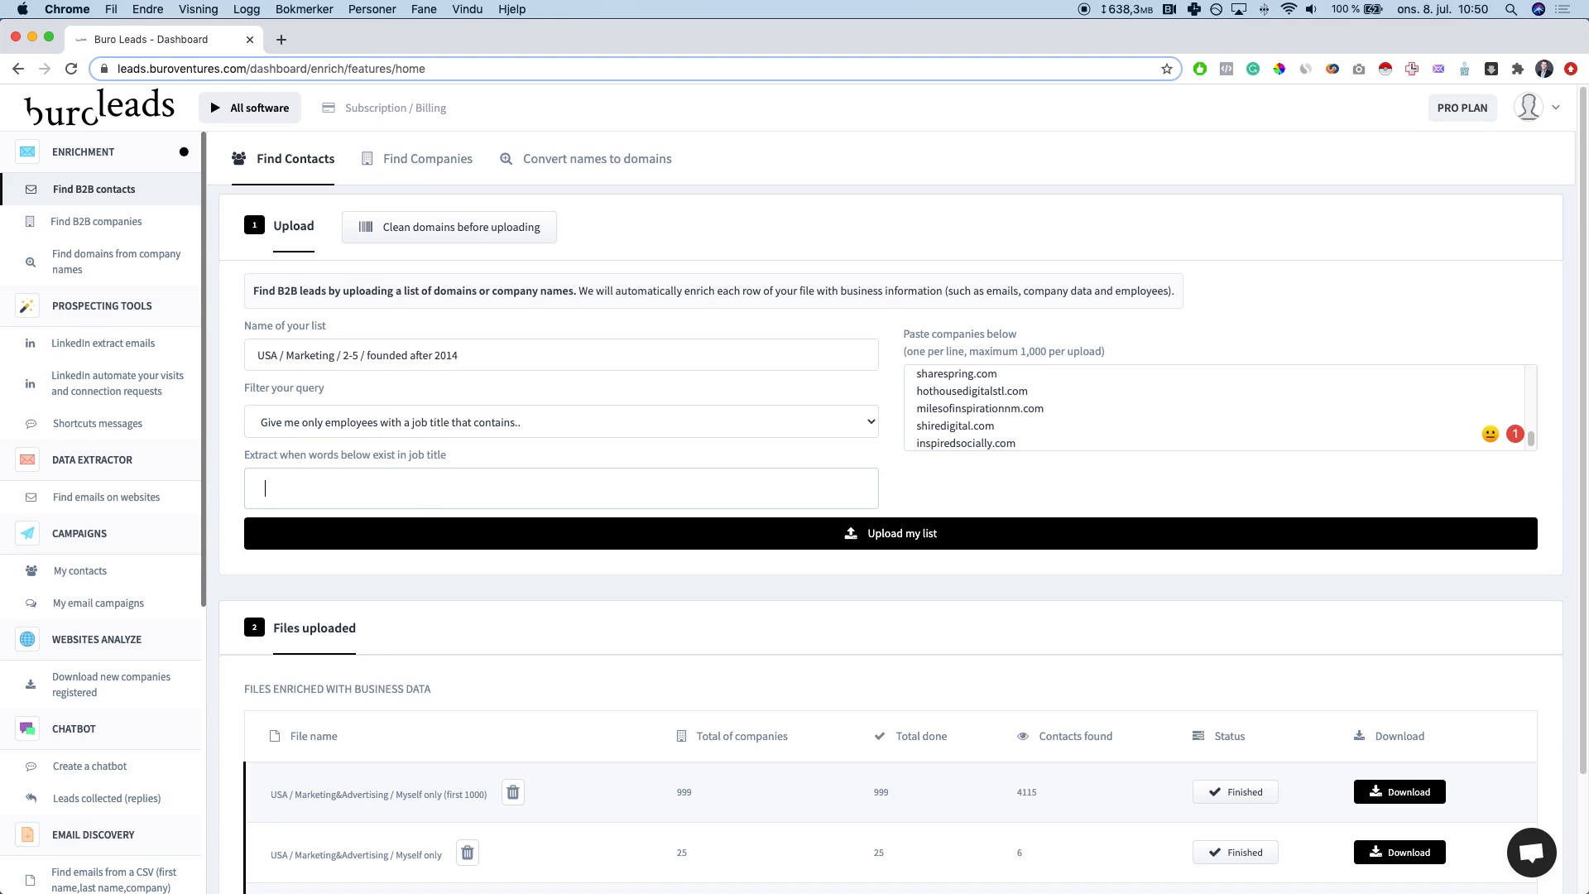
Step: Enter sales manager and marketing manager as the job title words
text(sales manager)
key(Return)
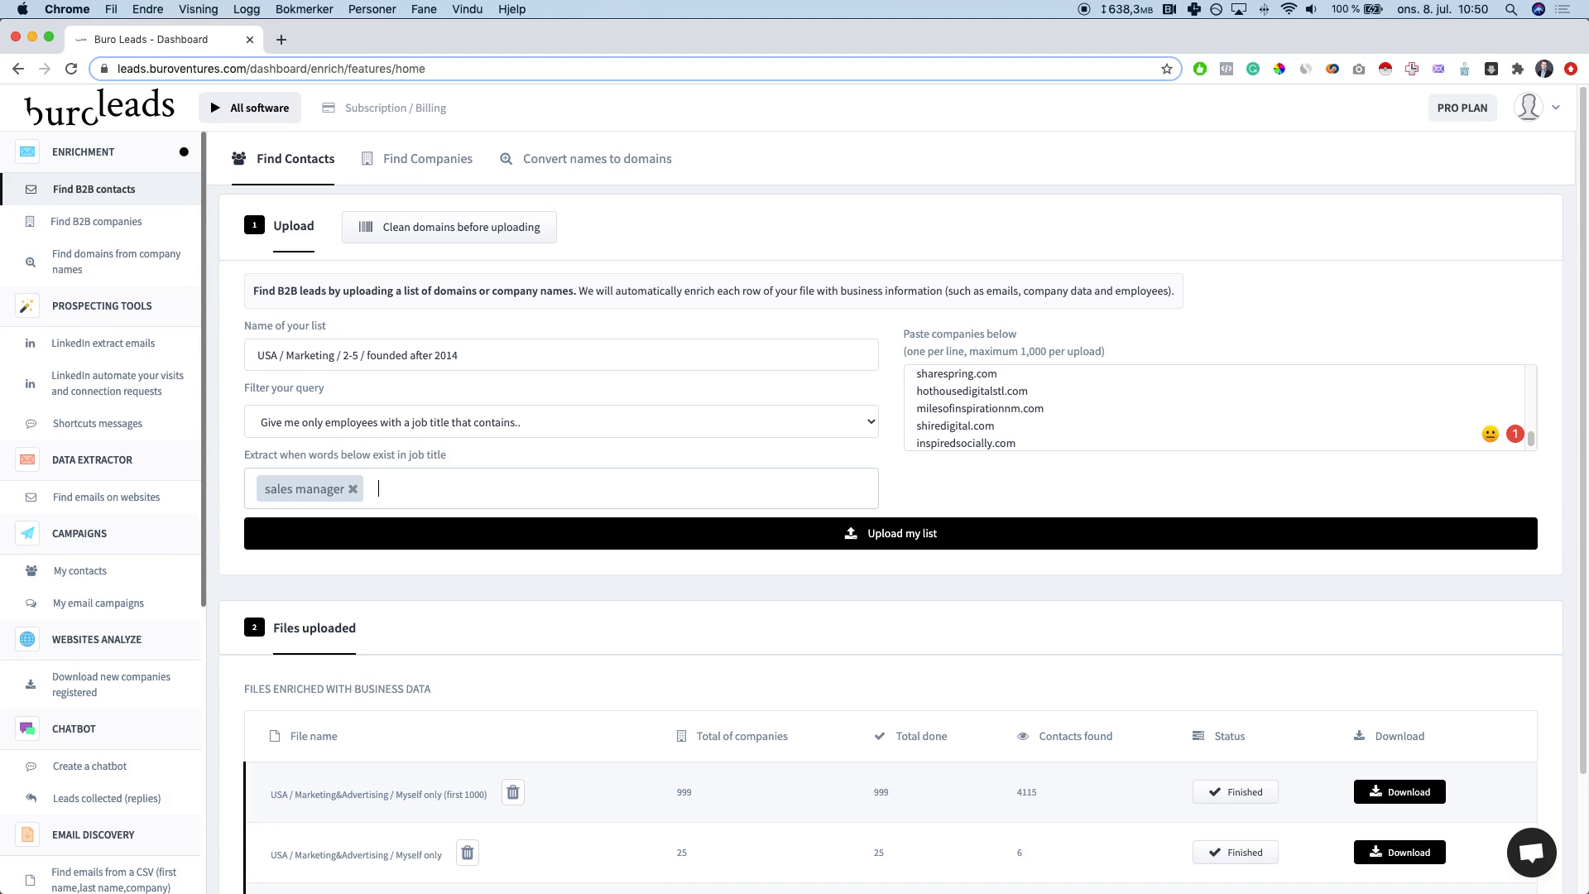
text(marketing manager)
key(Return)
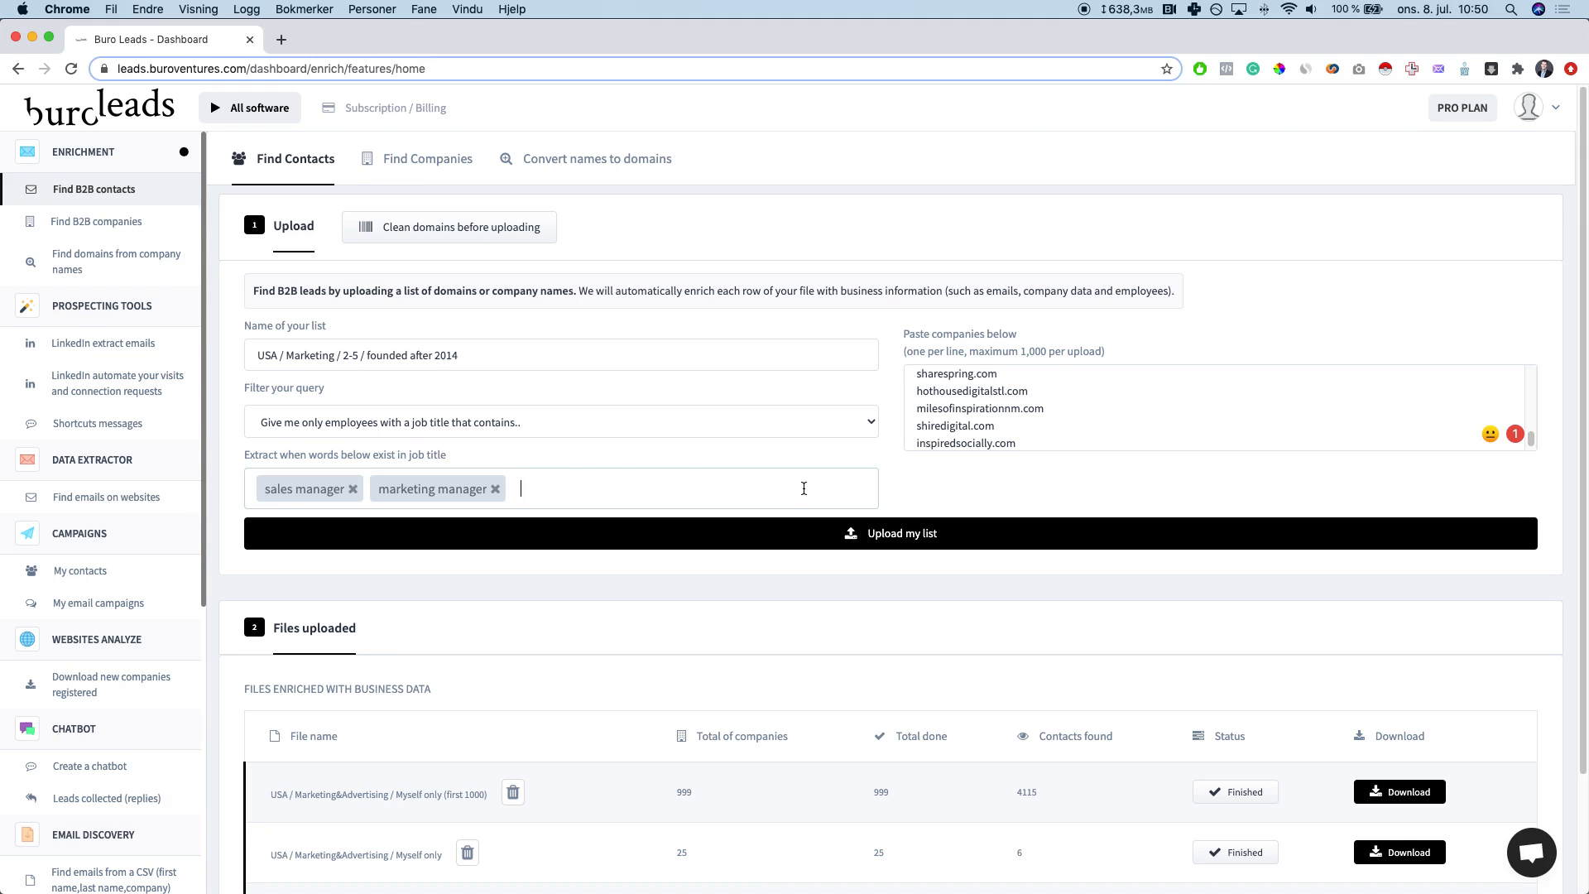
Step: Remove the sales manager and marketing manager job title words
key(BackSpace)
key(BackSpace)
key(BackSpace)
key(BackSpace)
key(BackSpace)
key(BackSpace)
key(BackSpace)
key(BackSpace)
key(BackSpace)
key(BackSpace)
key(BackSpace)
key(BackSpace)
key(BackSpace)
key(BackSpace)
key(BackSpace)
key(BackSpace)
key(BackSpace)
key(BackSpace)
key(BackSpace)
key(BackSpace)
key(BackSpace)
key(BackSpace)
key(BackSpace)
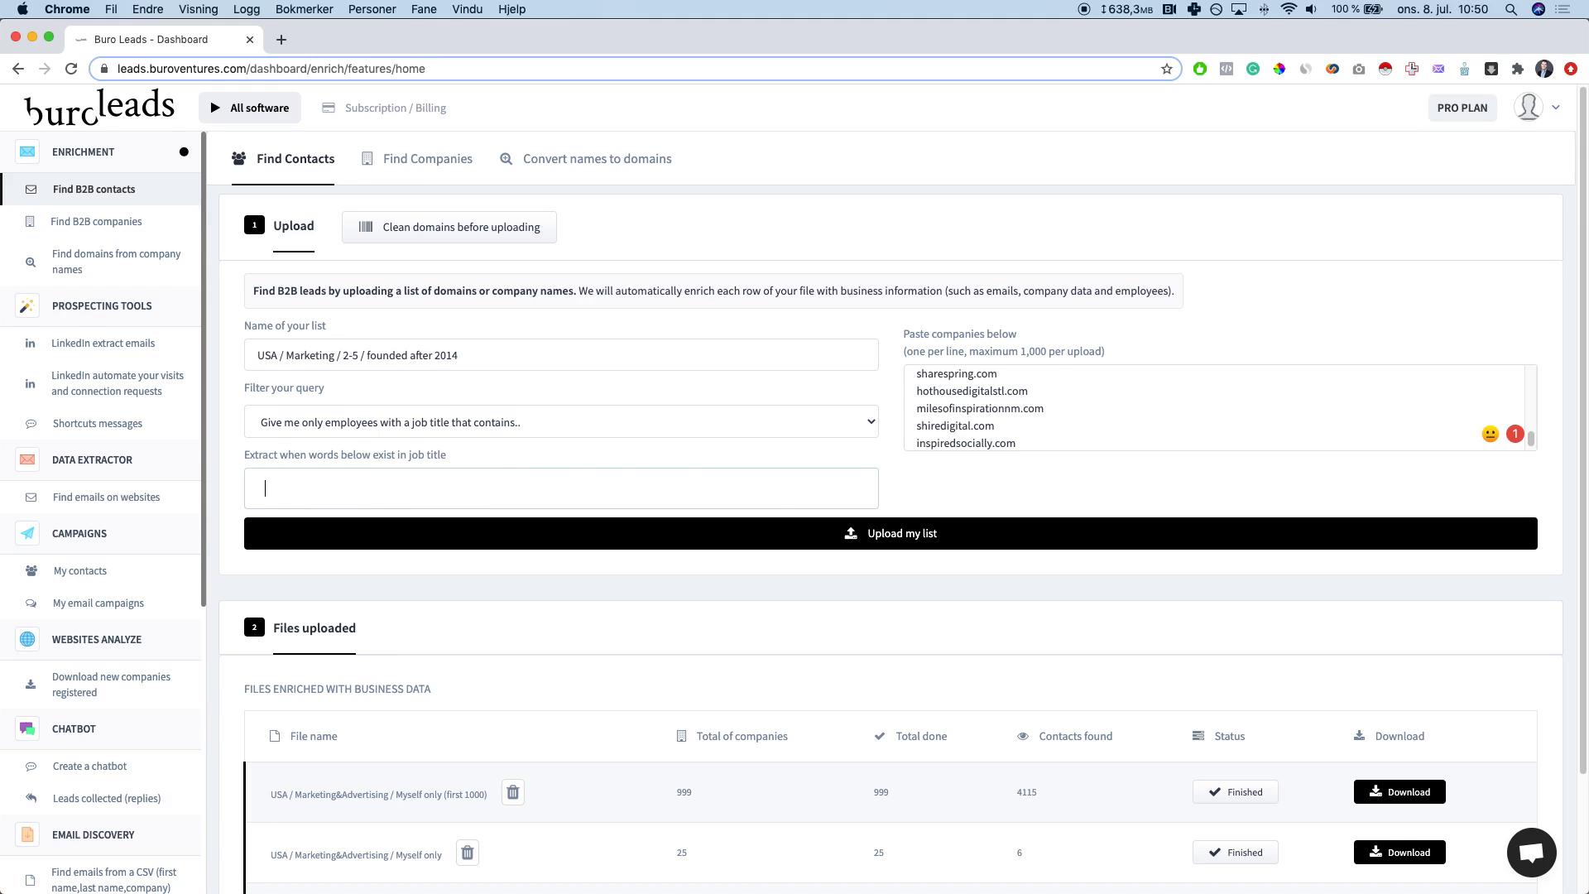
Step: Enter ceo, cfo, cmo, coo and cso as the job title words
text(ceo)
key(Return)
text(cfo)
key(Return)
text(cmo)
key(Return)
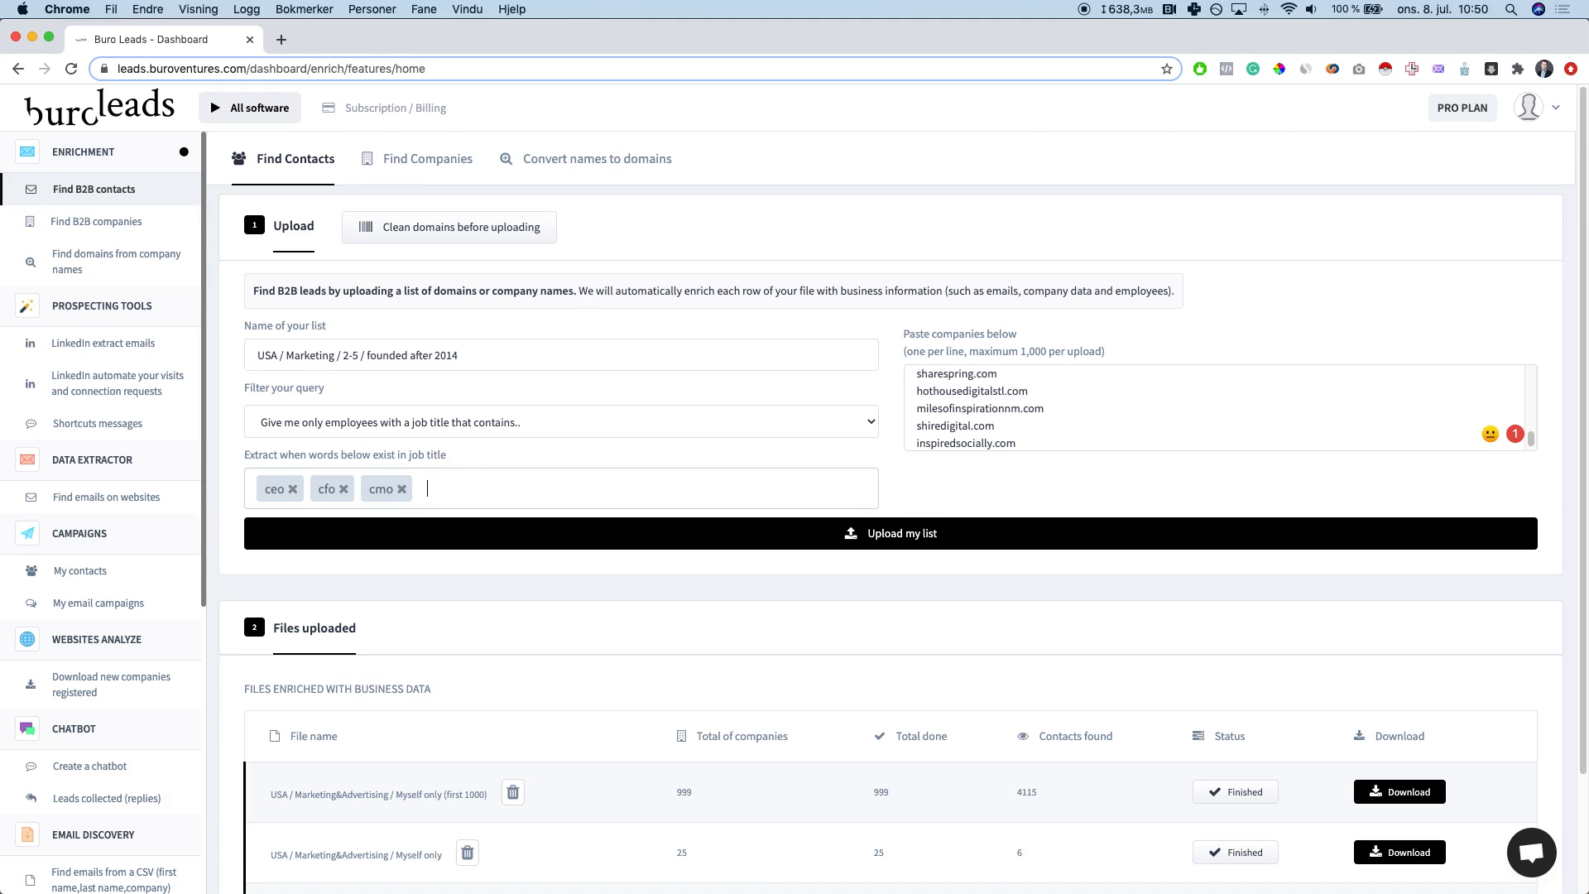
text(coo)
key(Return)
text(cso)
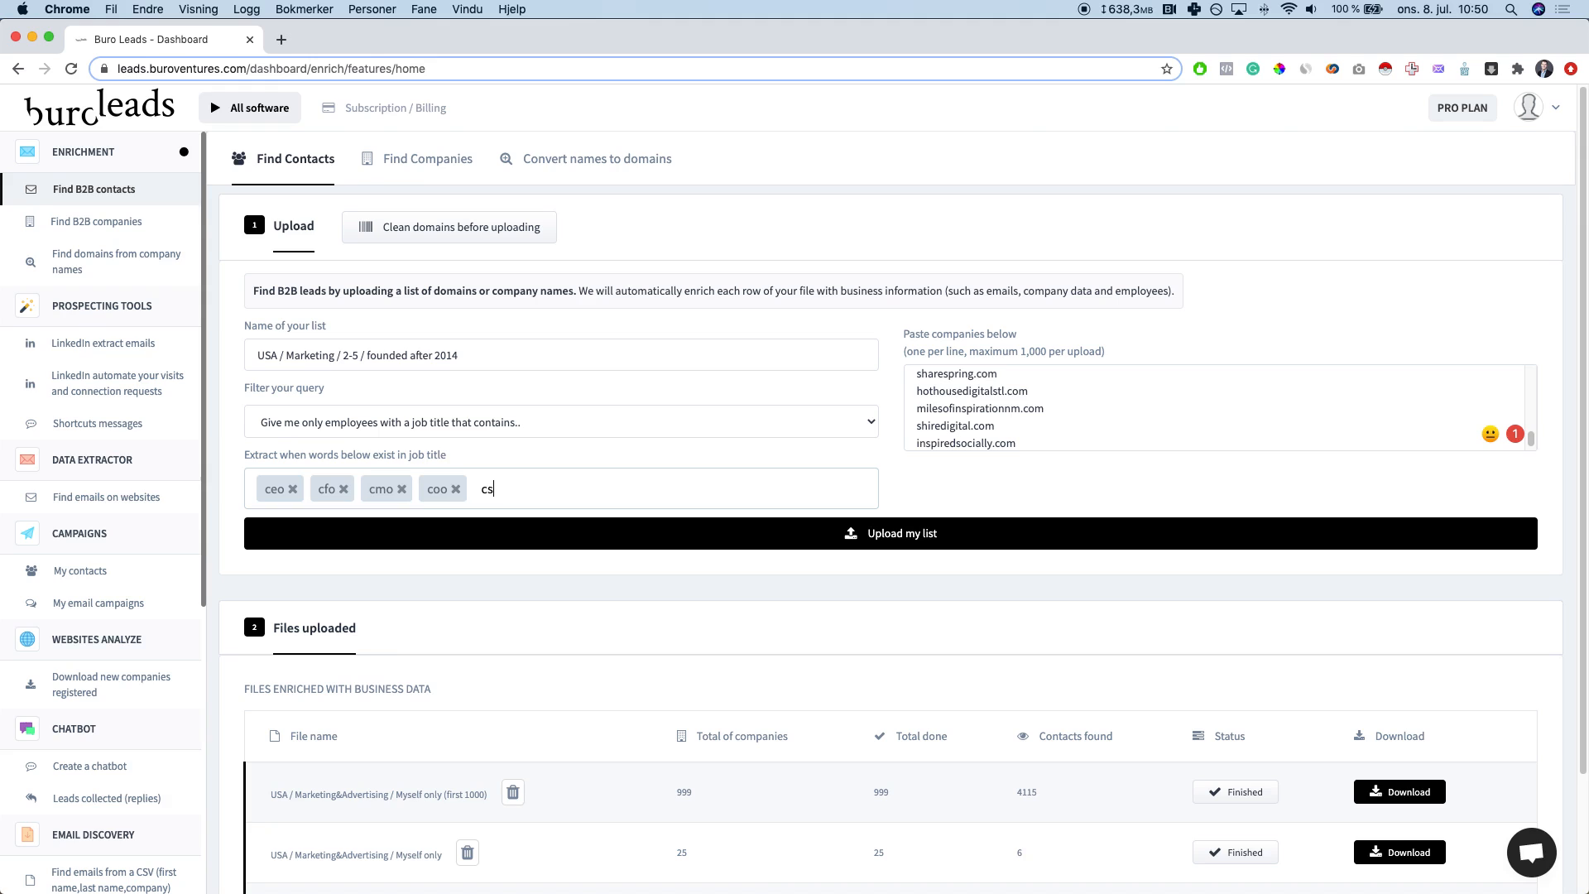
key(Return)
Step: Add marketing manager and sales manager to the job title words and upload the list
text(marketing manager)
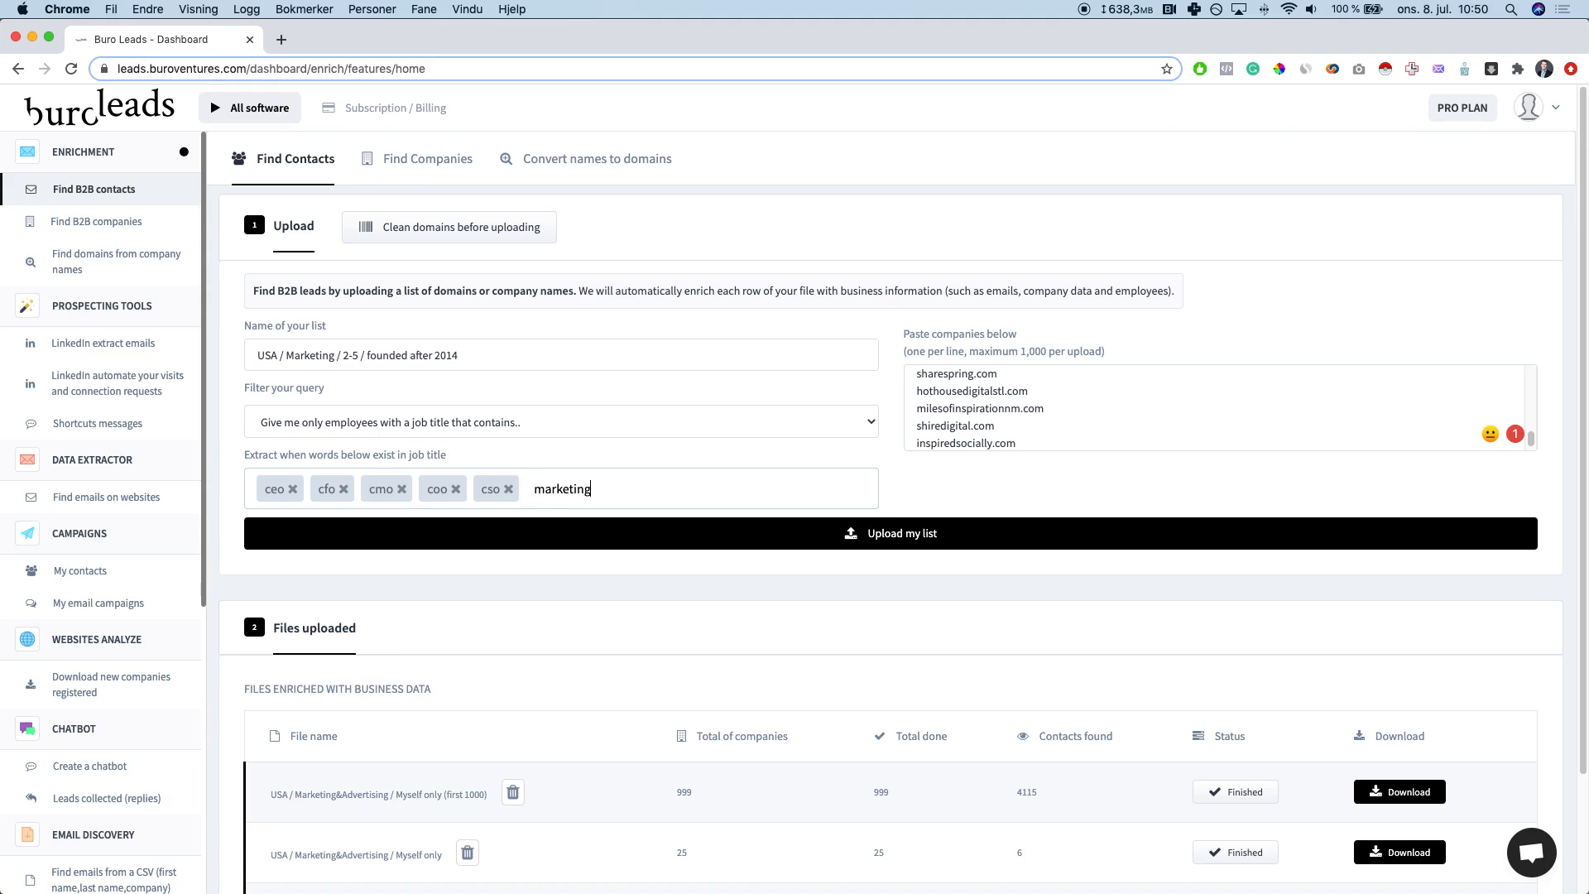
key(Return)
text(sales manager)
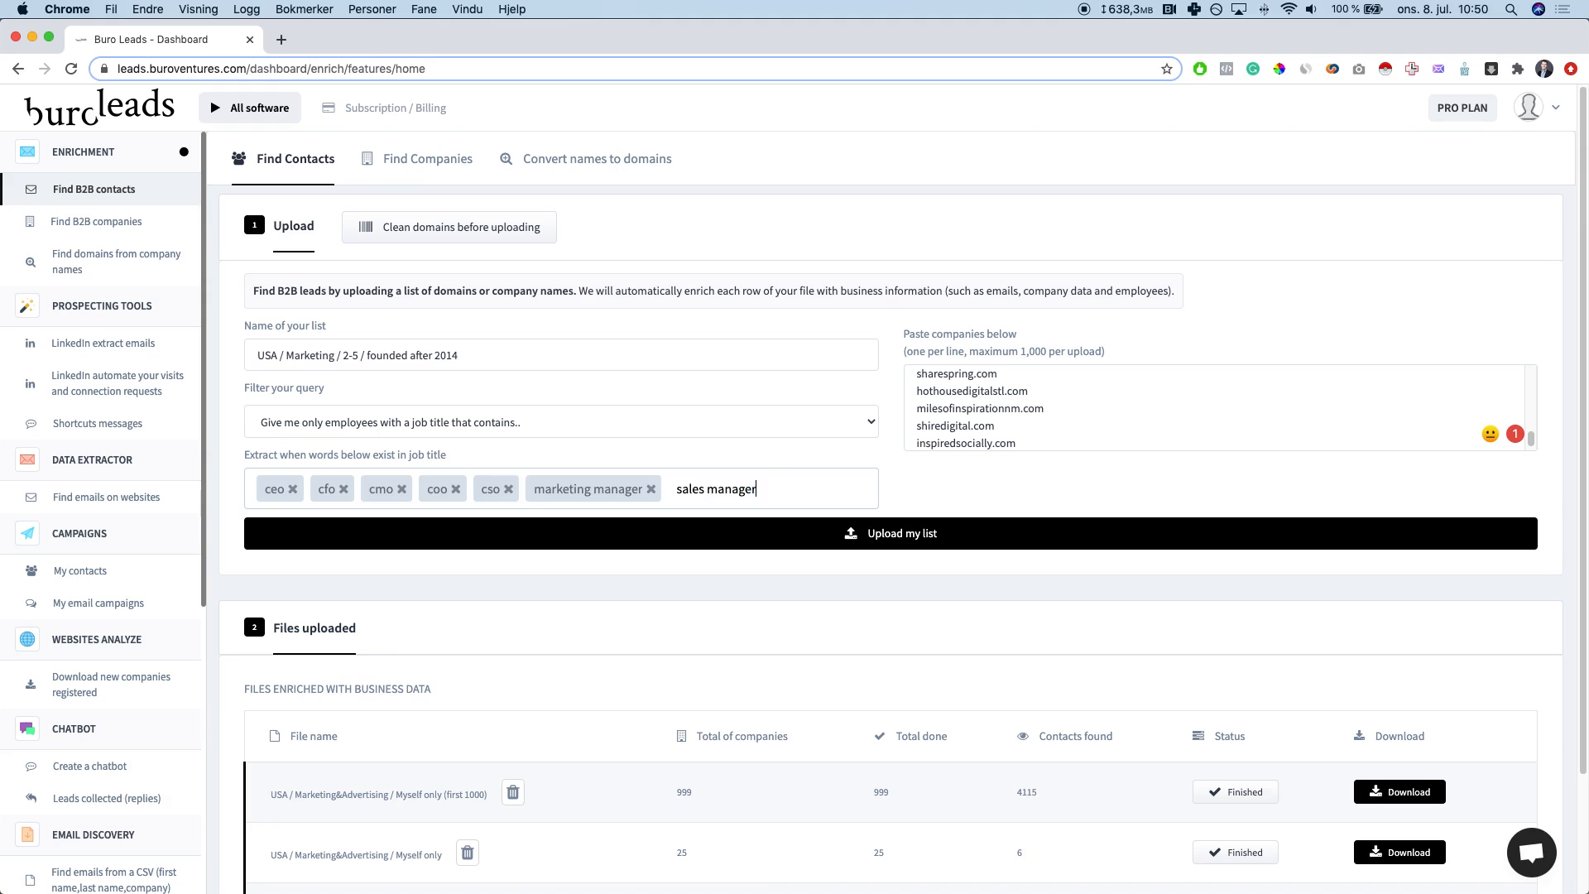
key(Return)
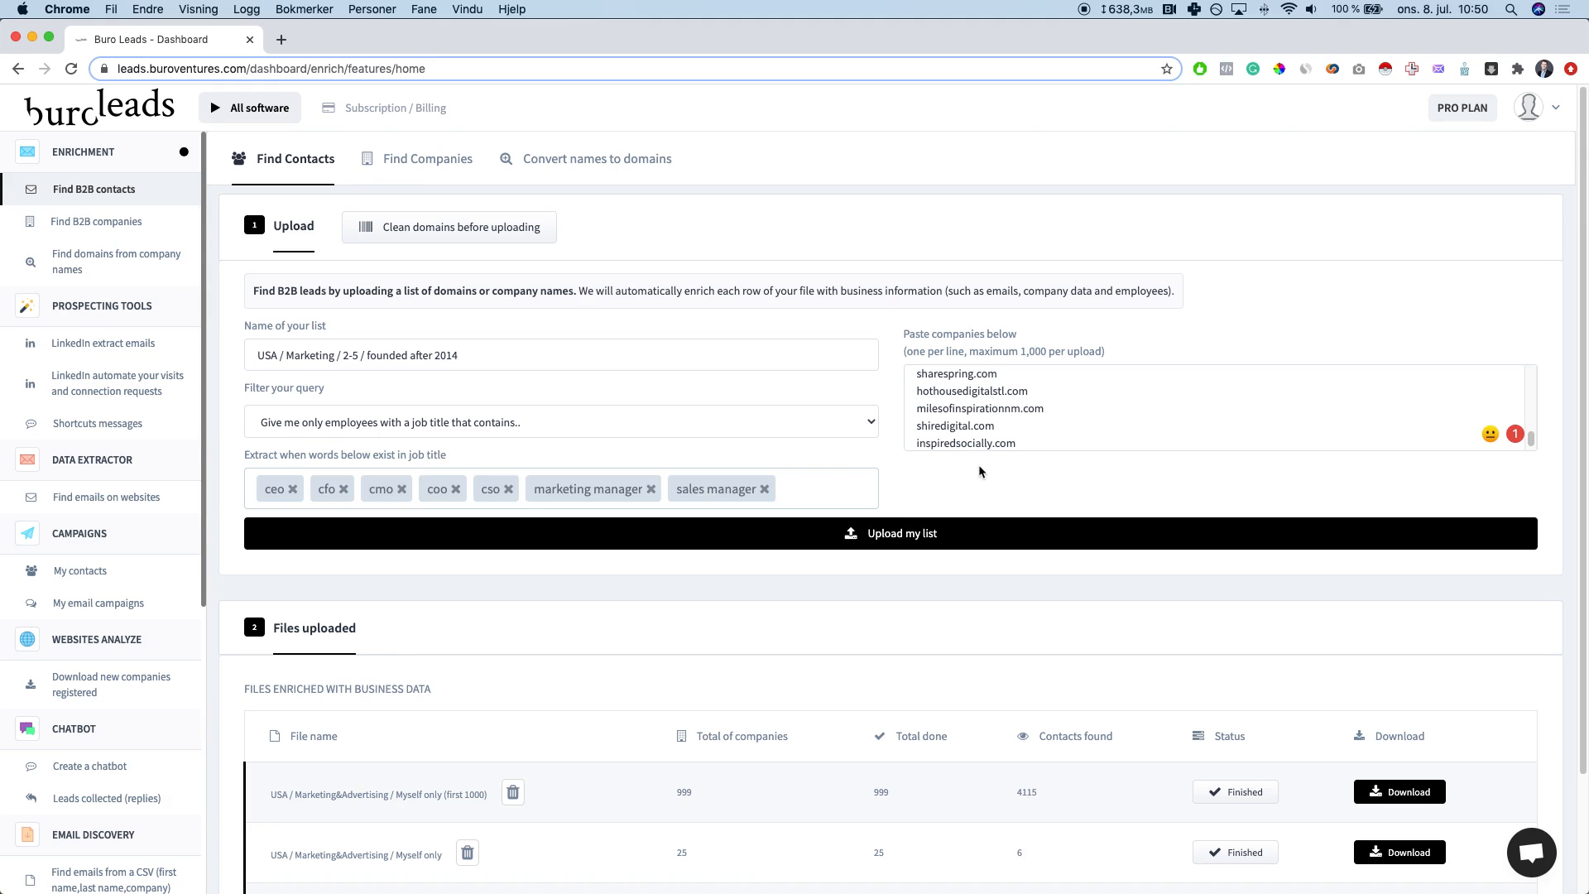
click(895, 543)
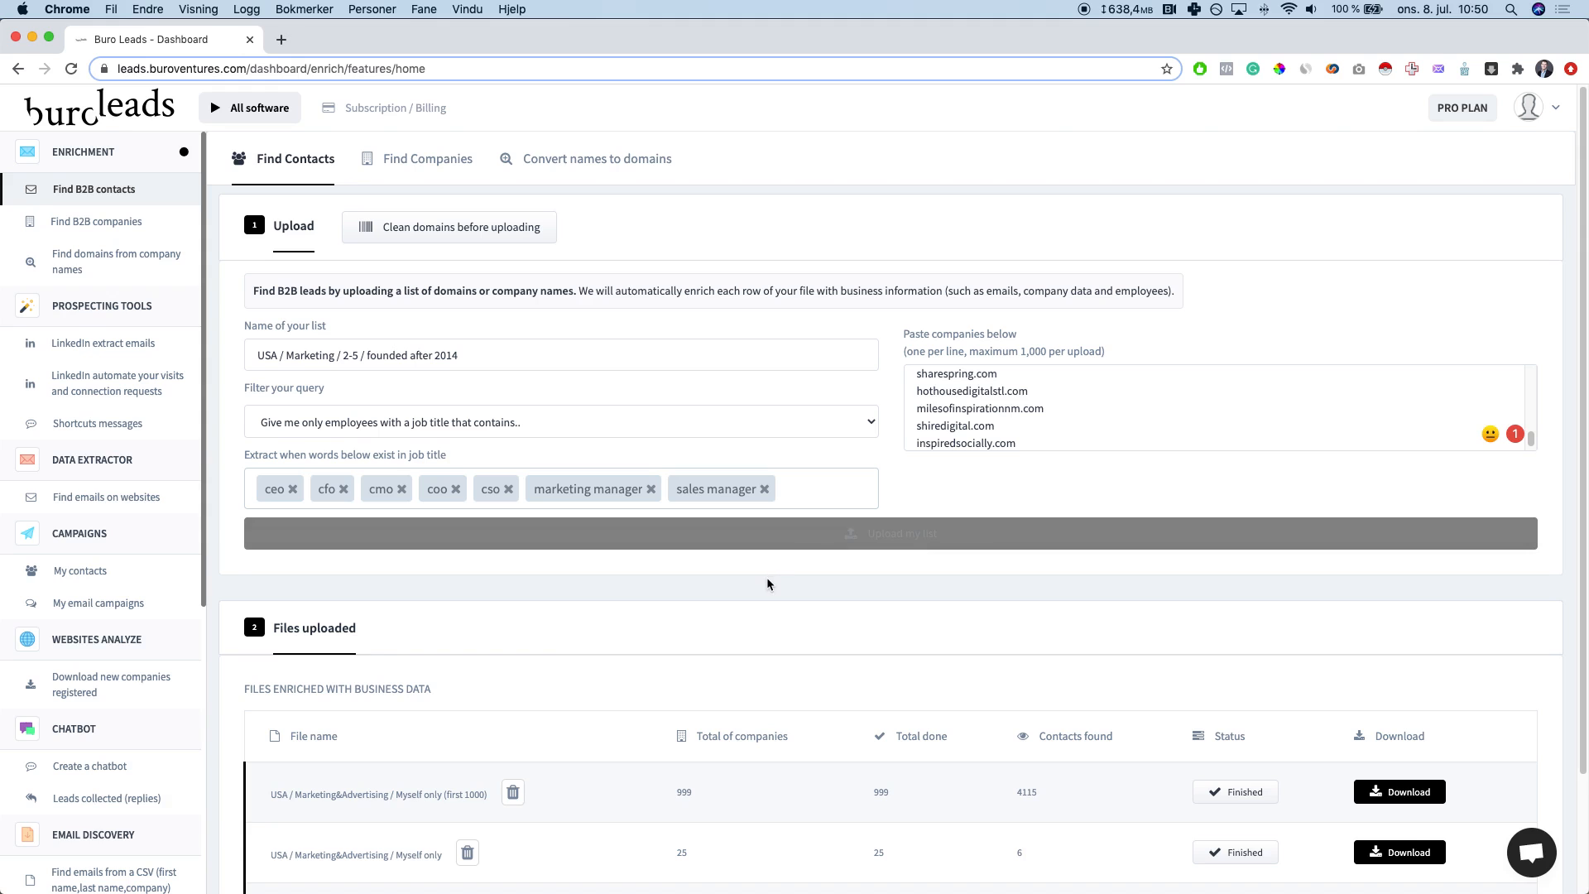
Step: Check the progress of the USA / Marketing / 2-5 / founded after 2014 list among the uploaded files
scroll(766, 649, down, 3)
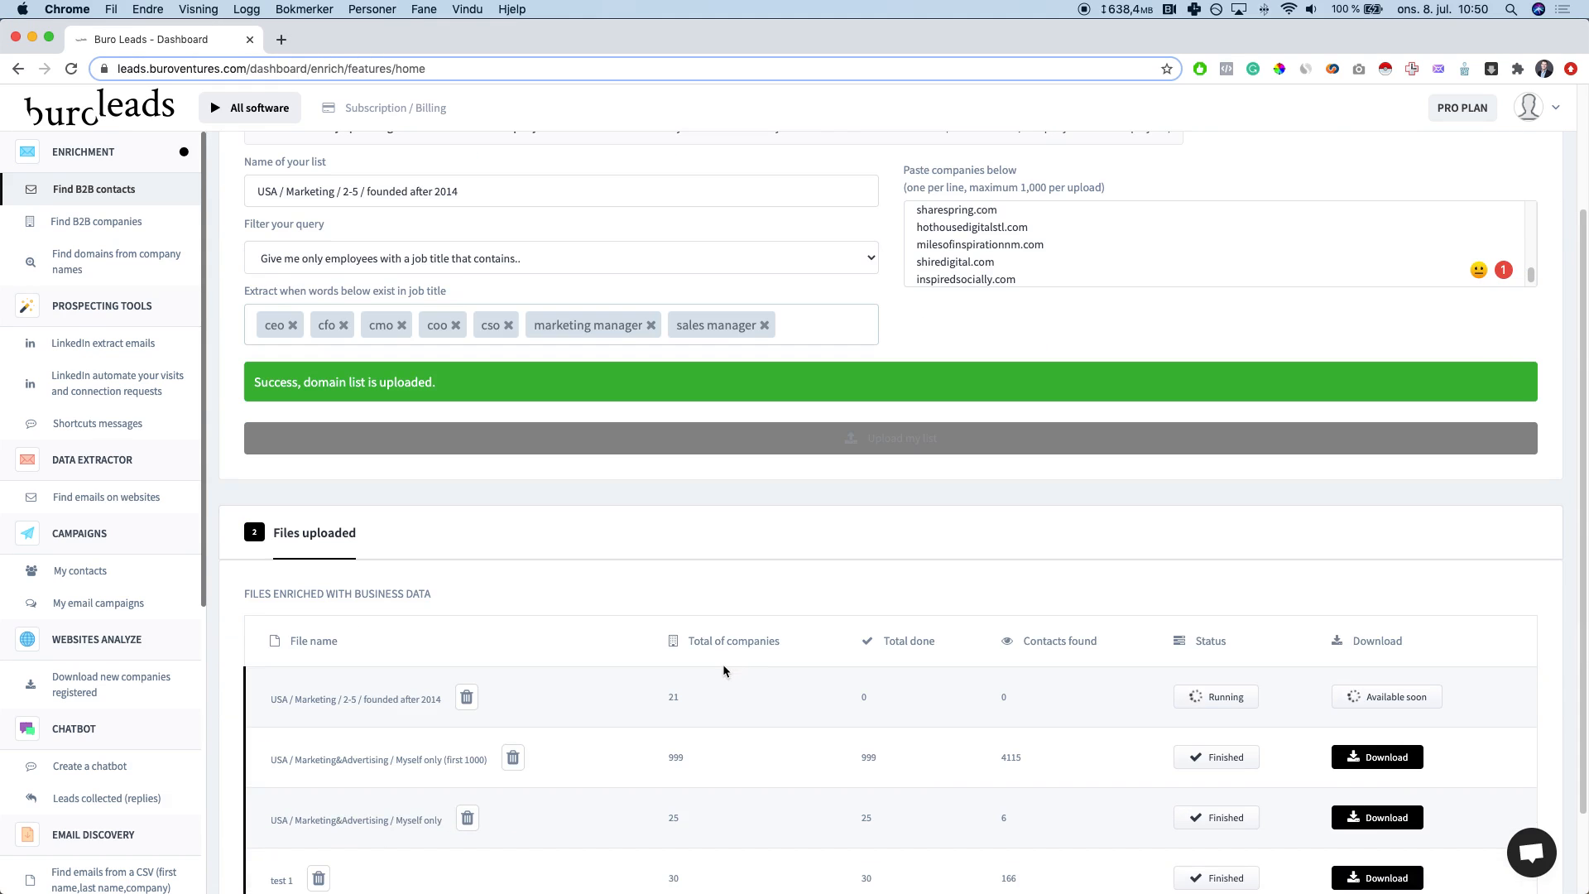
drag(877, 699, 775, 708)
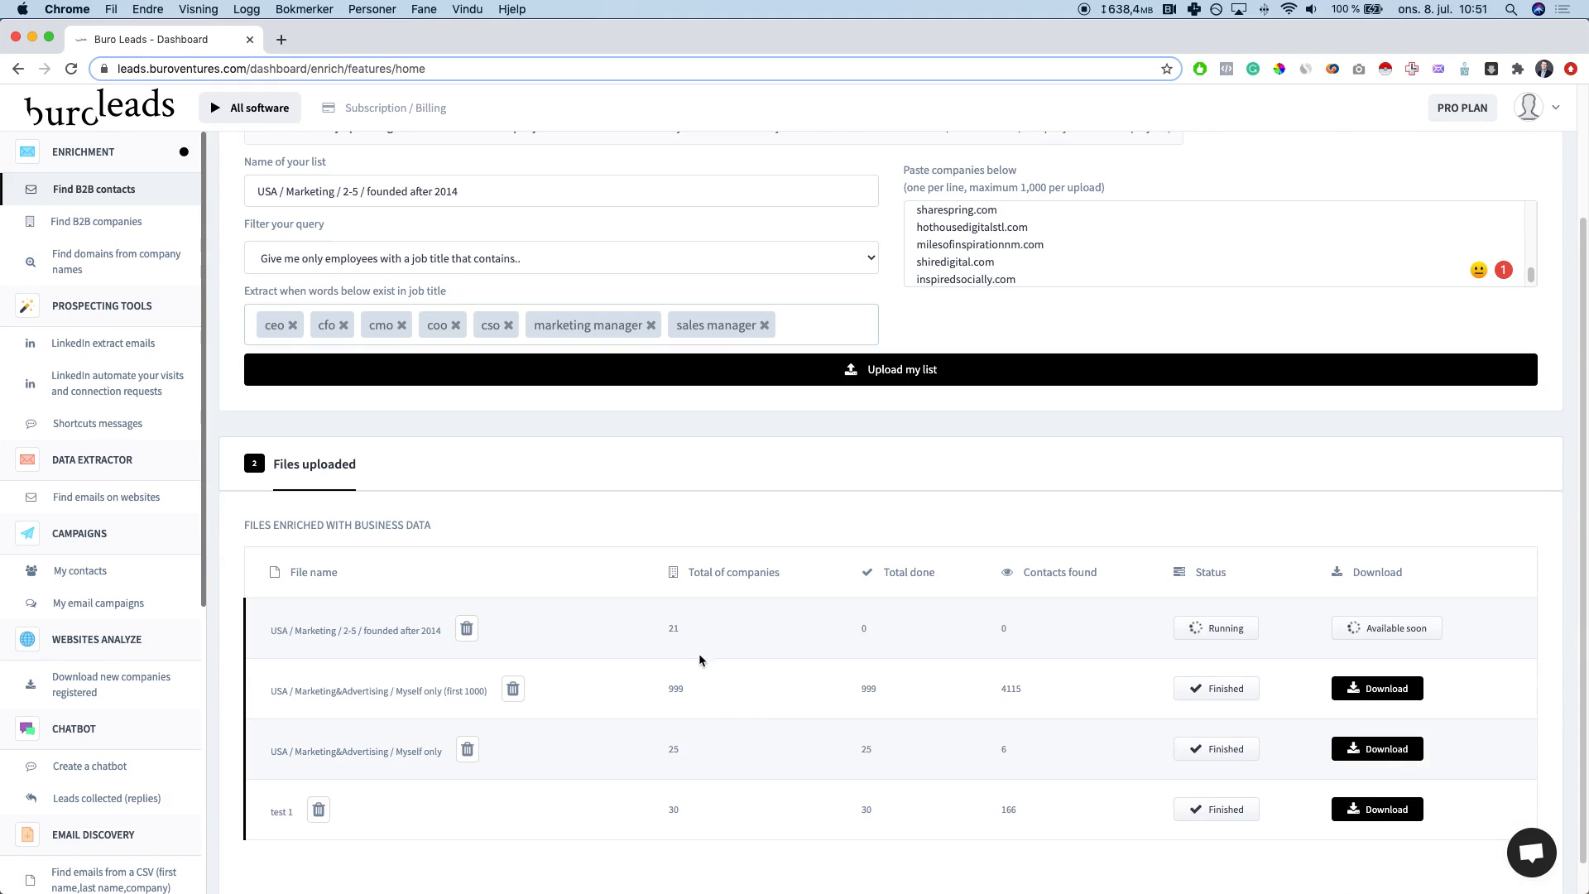
drag(698, 652, 726, 631)
click(723, 631)
scroll(684, 646, up, 1)
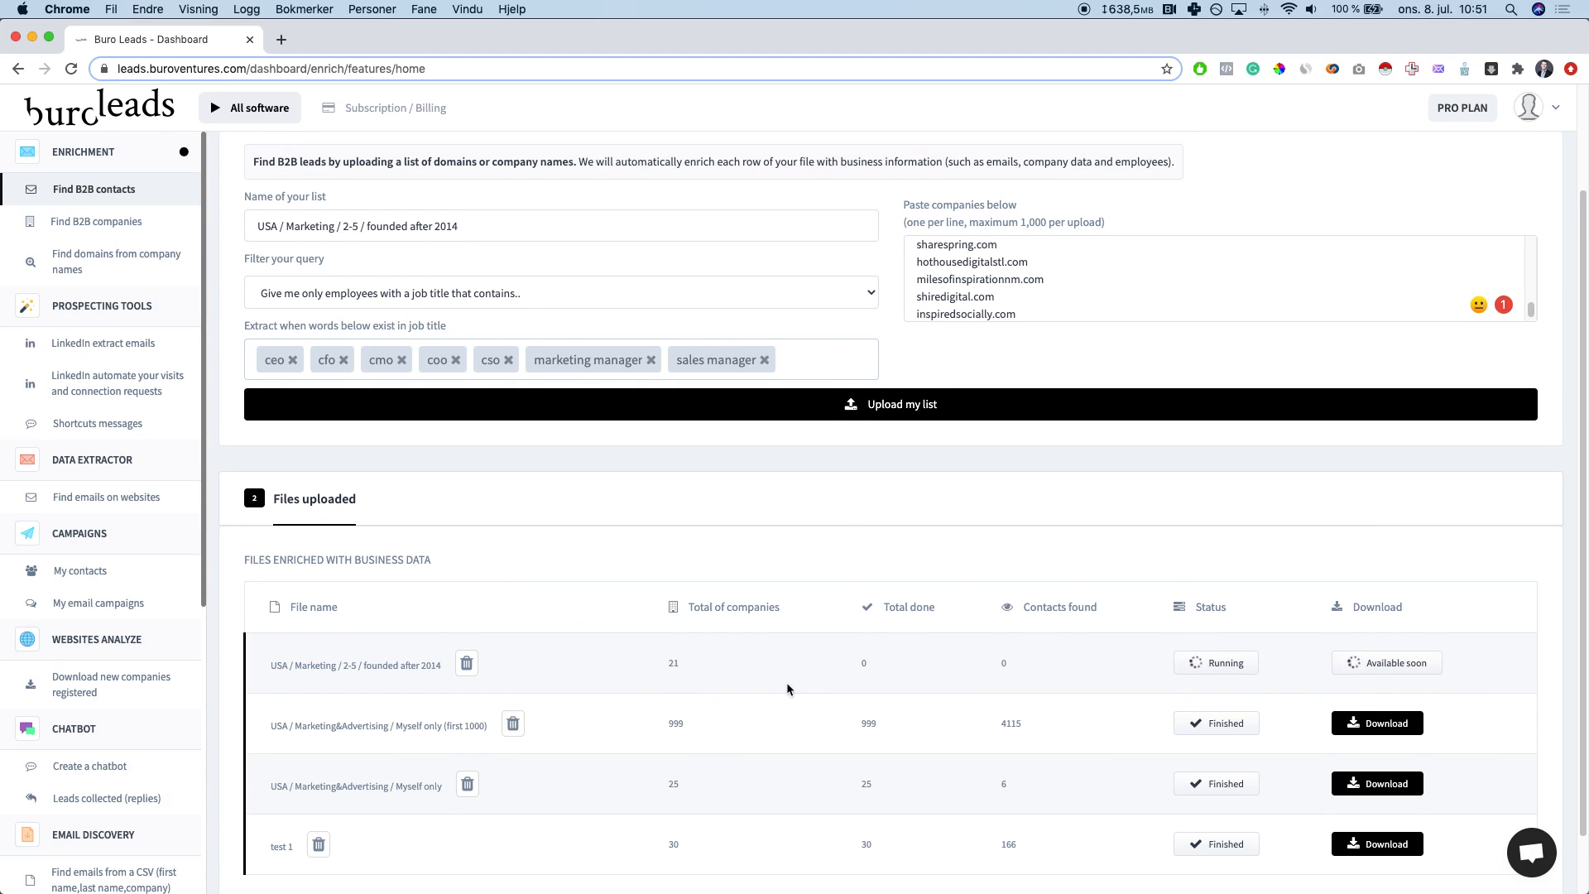
scroll(653, 677, up, 3)
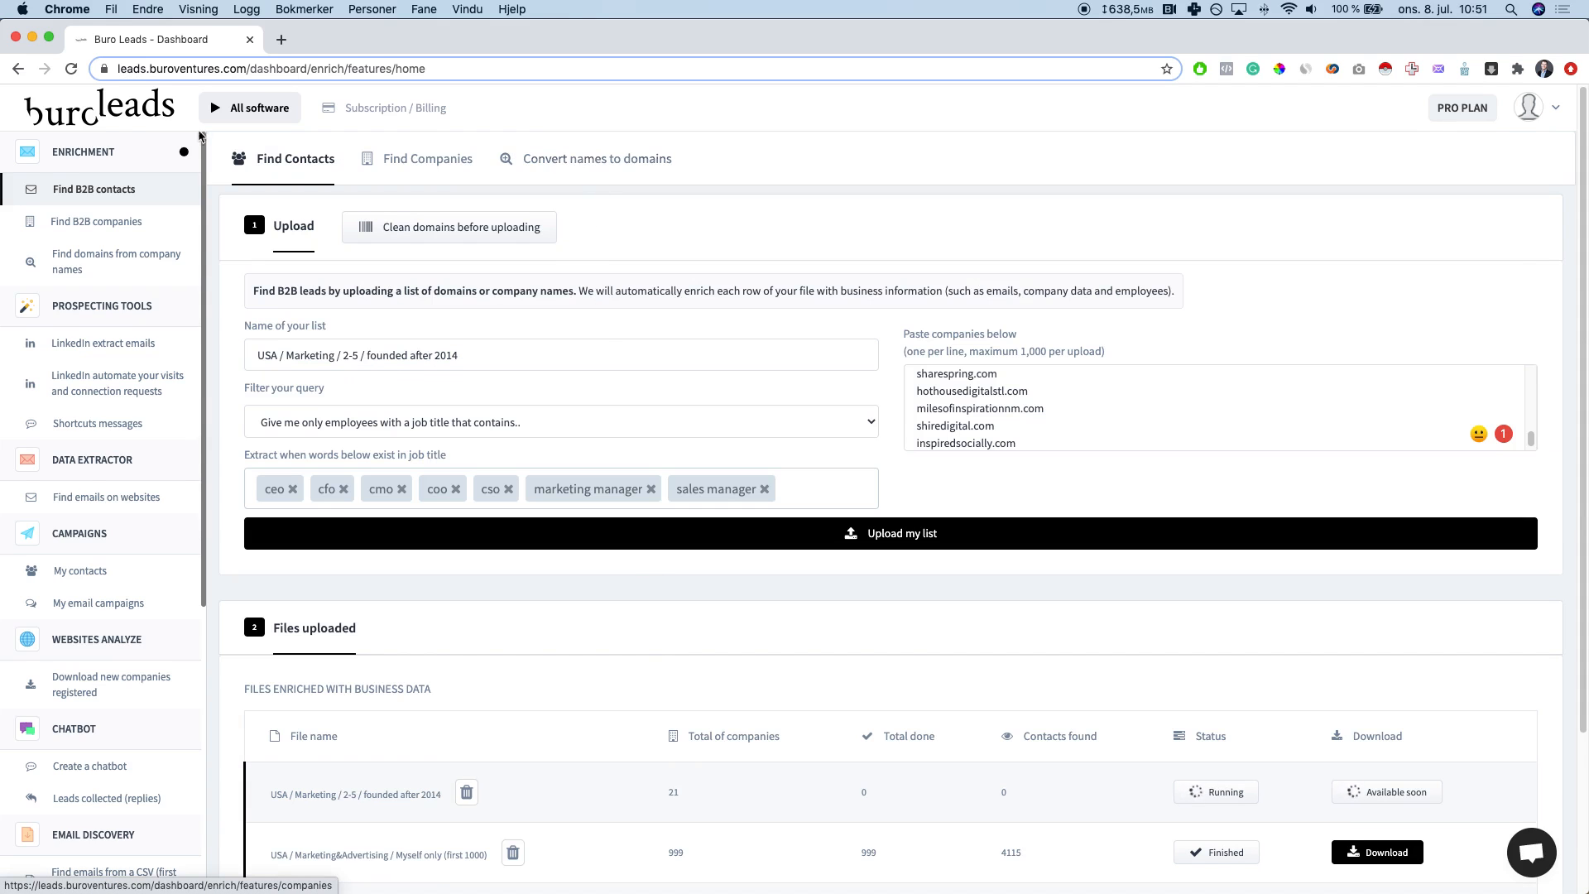
Step: Open the tool that converts company names to domains and examine its sample name list
click(575, 164)
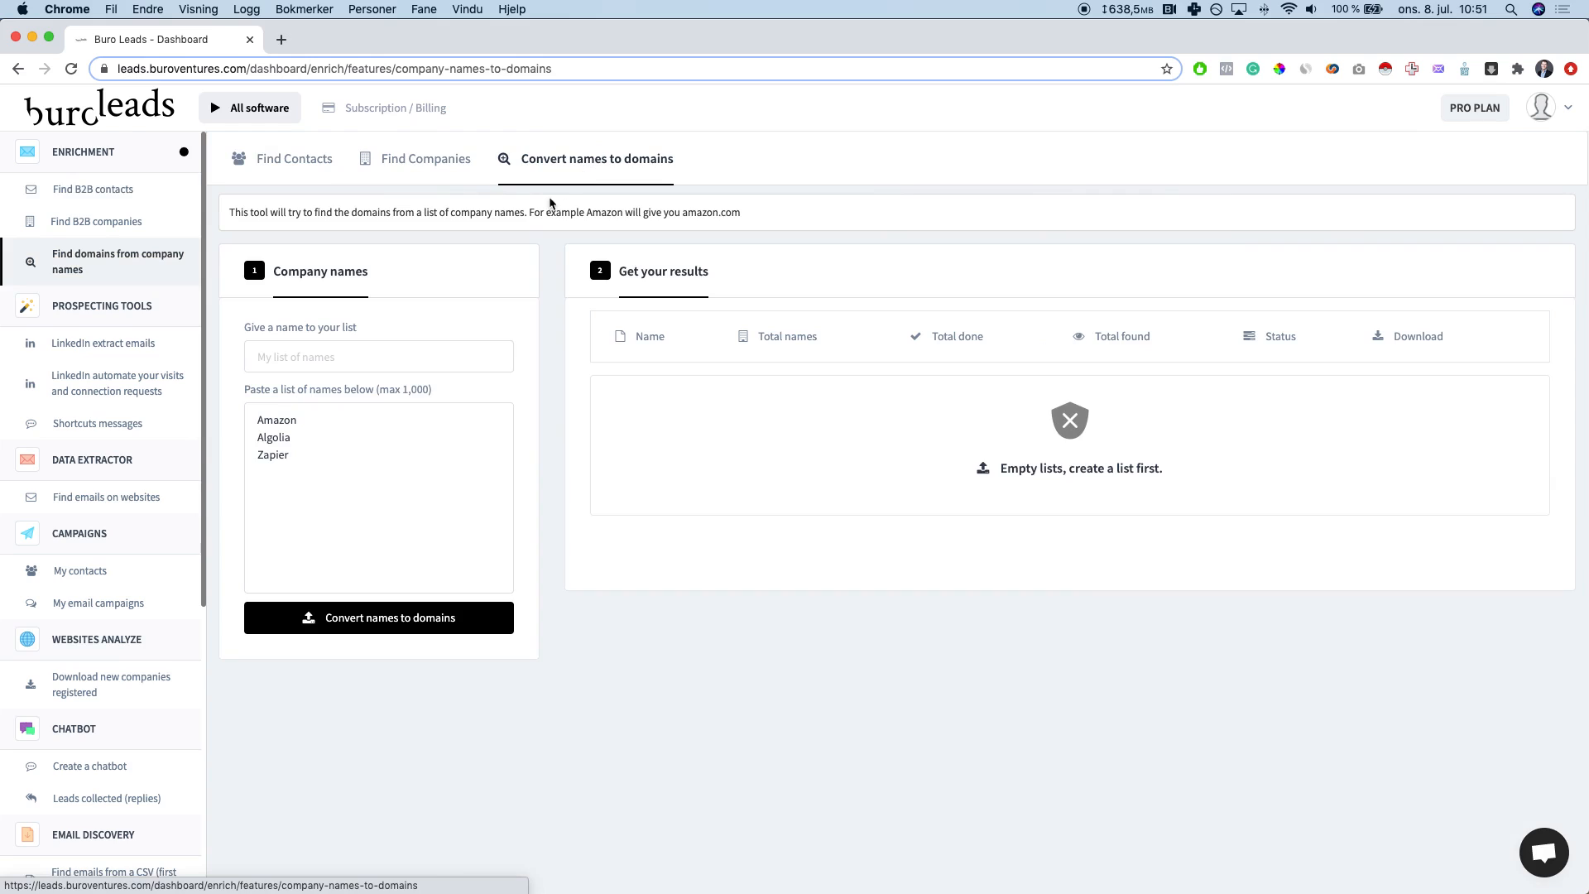
click(409, 526)
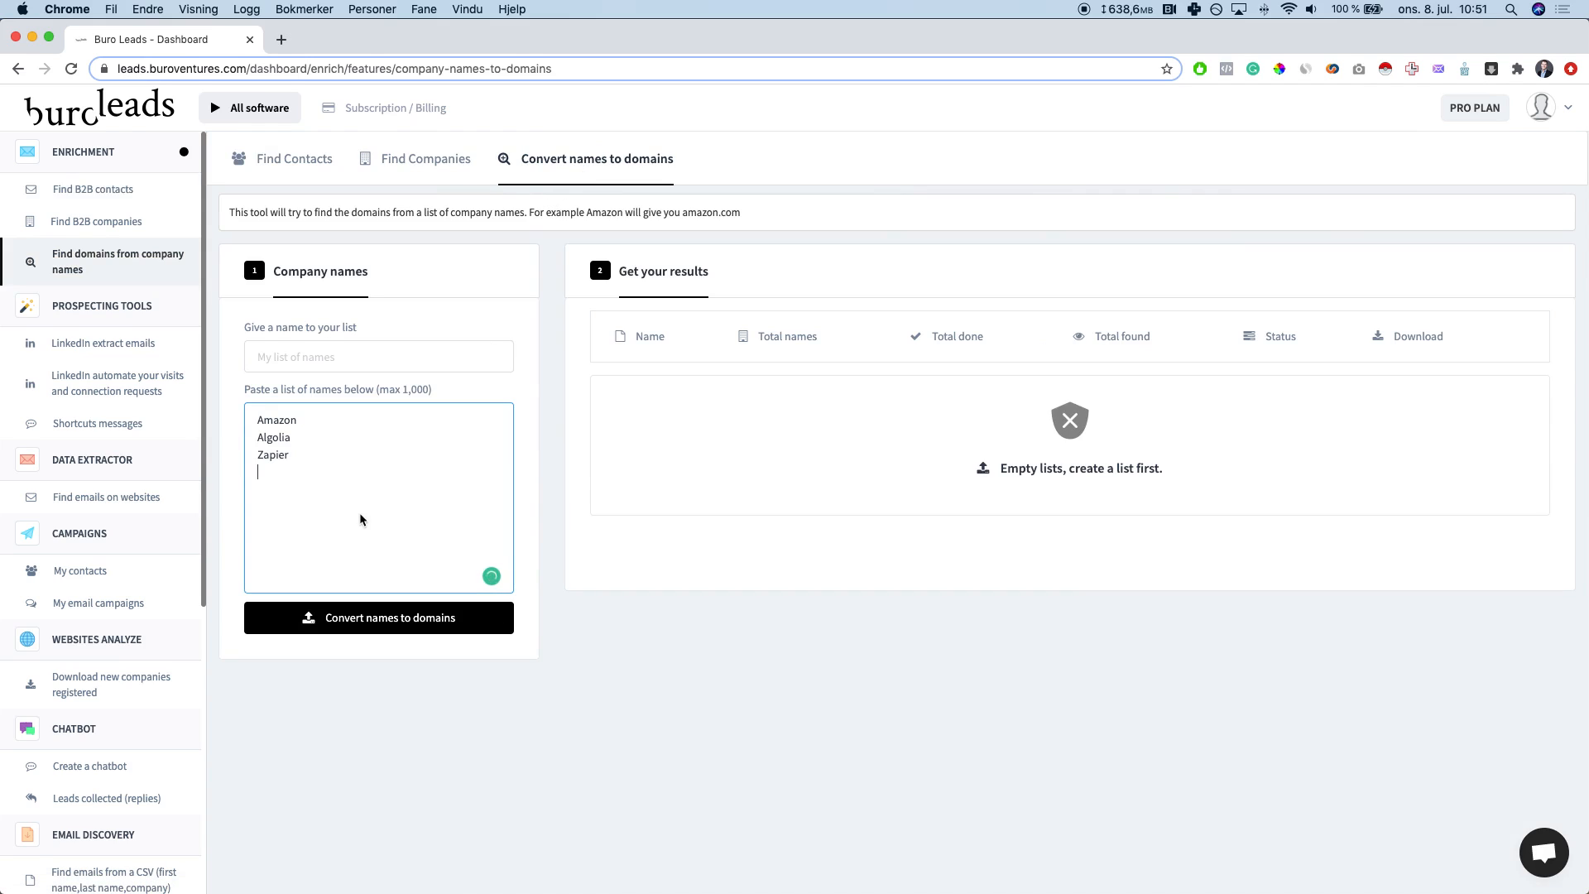
drag(288, 470, 247, 410)
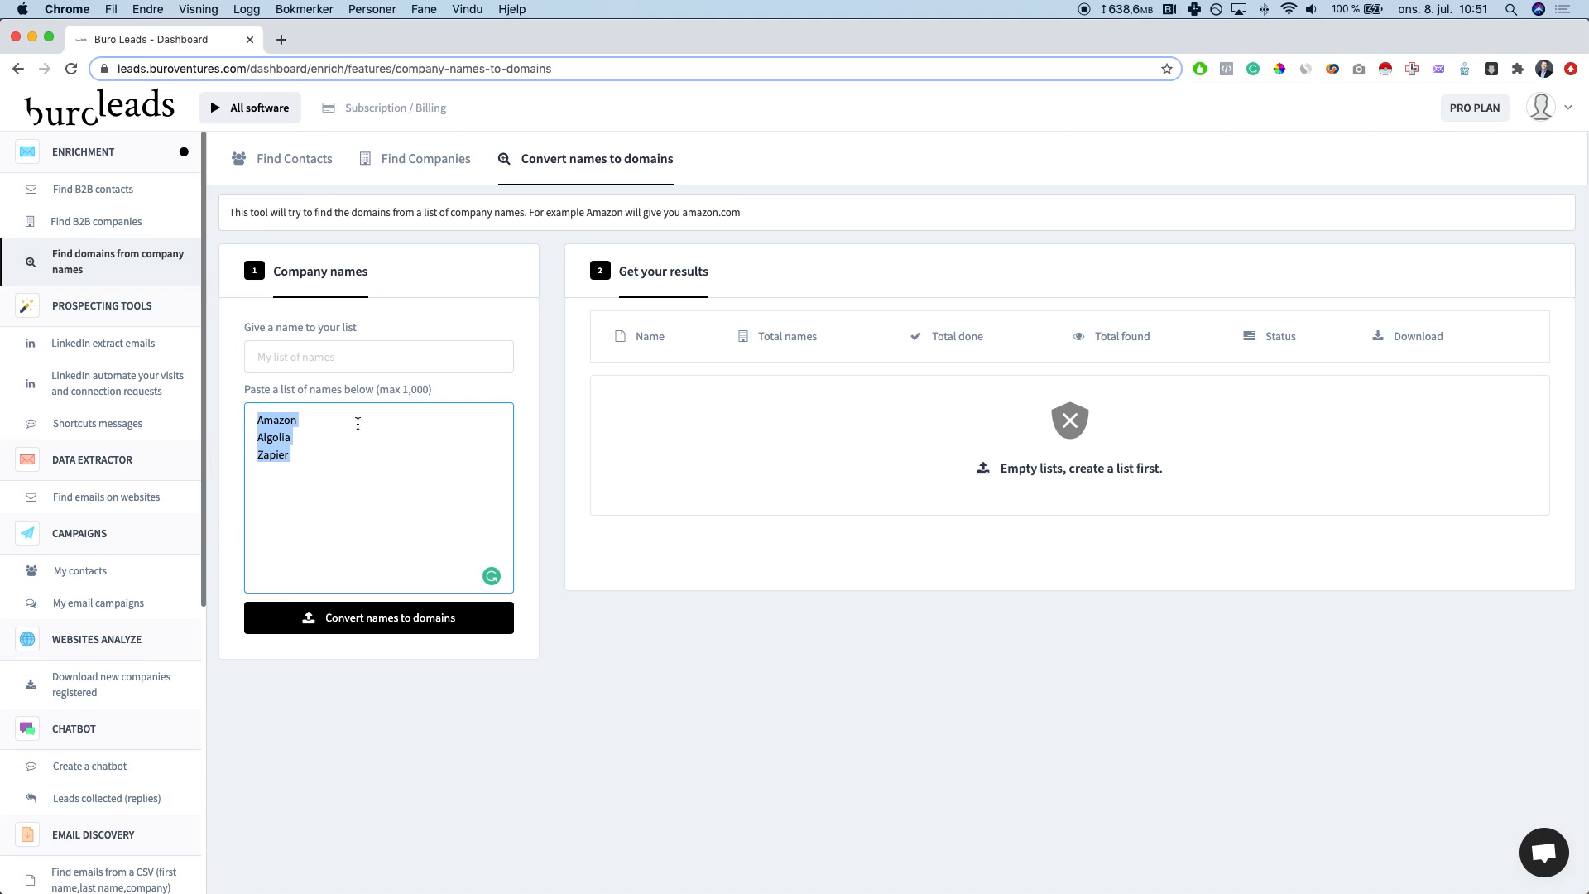
click(525, 404)
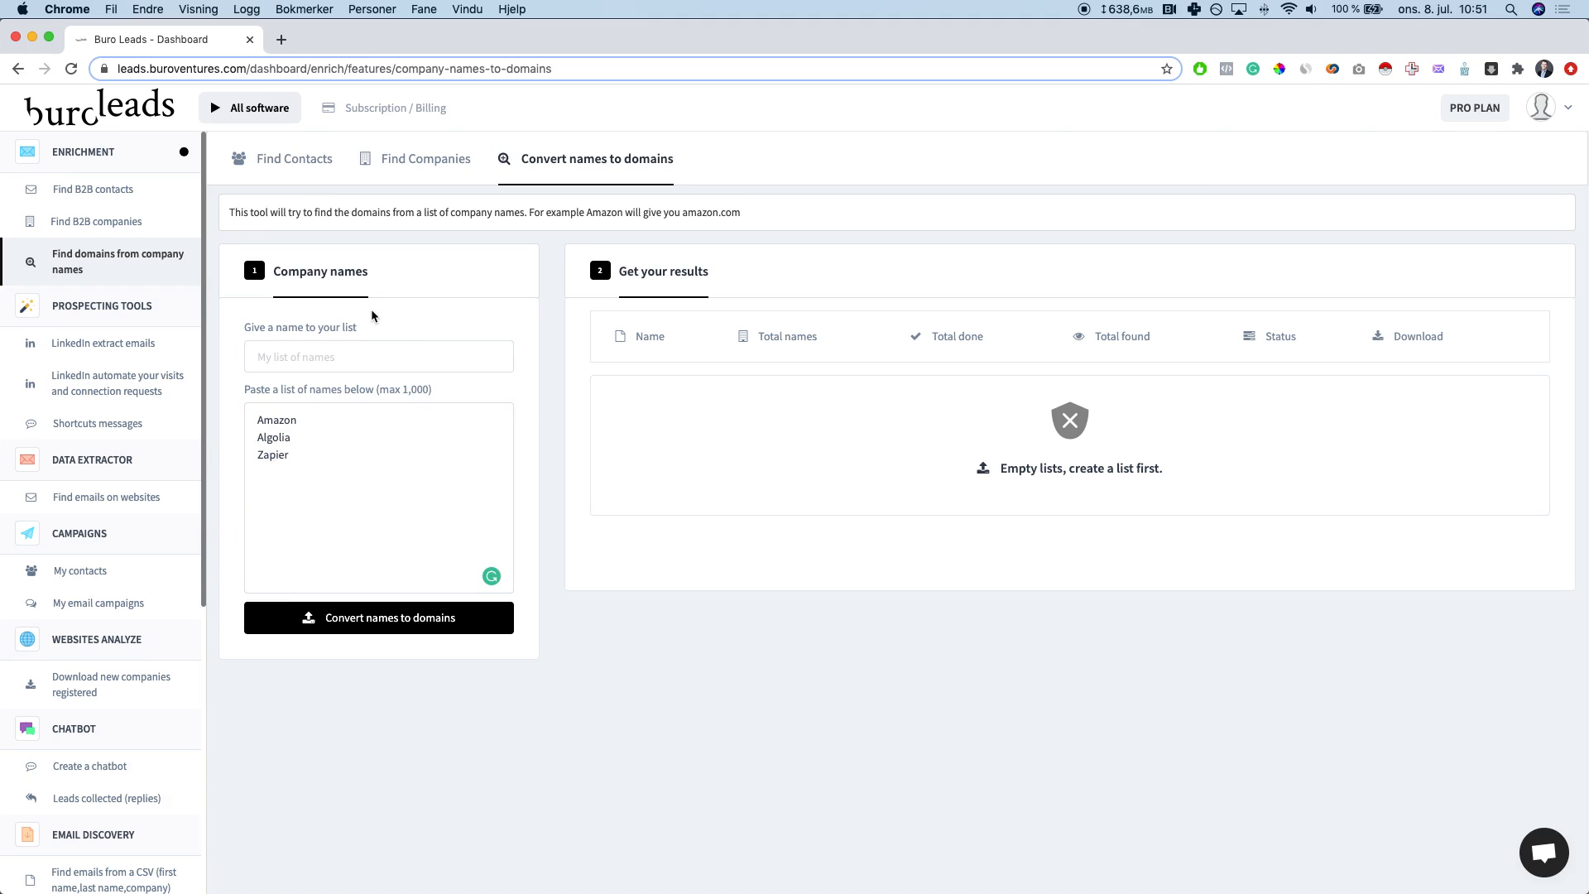
Step: Switch to Numbers, then bold and copy the company names from local rivalry through inspired socially
key(super+Tab)
click(469, 454)
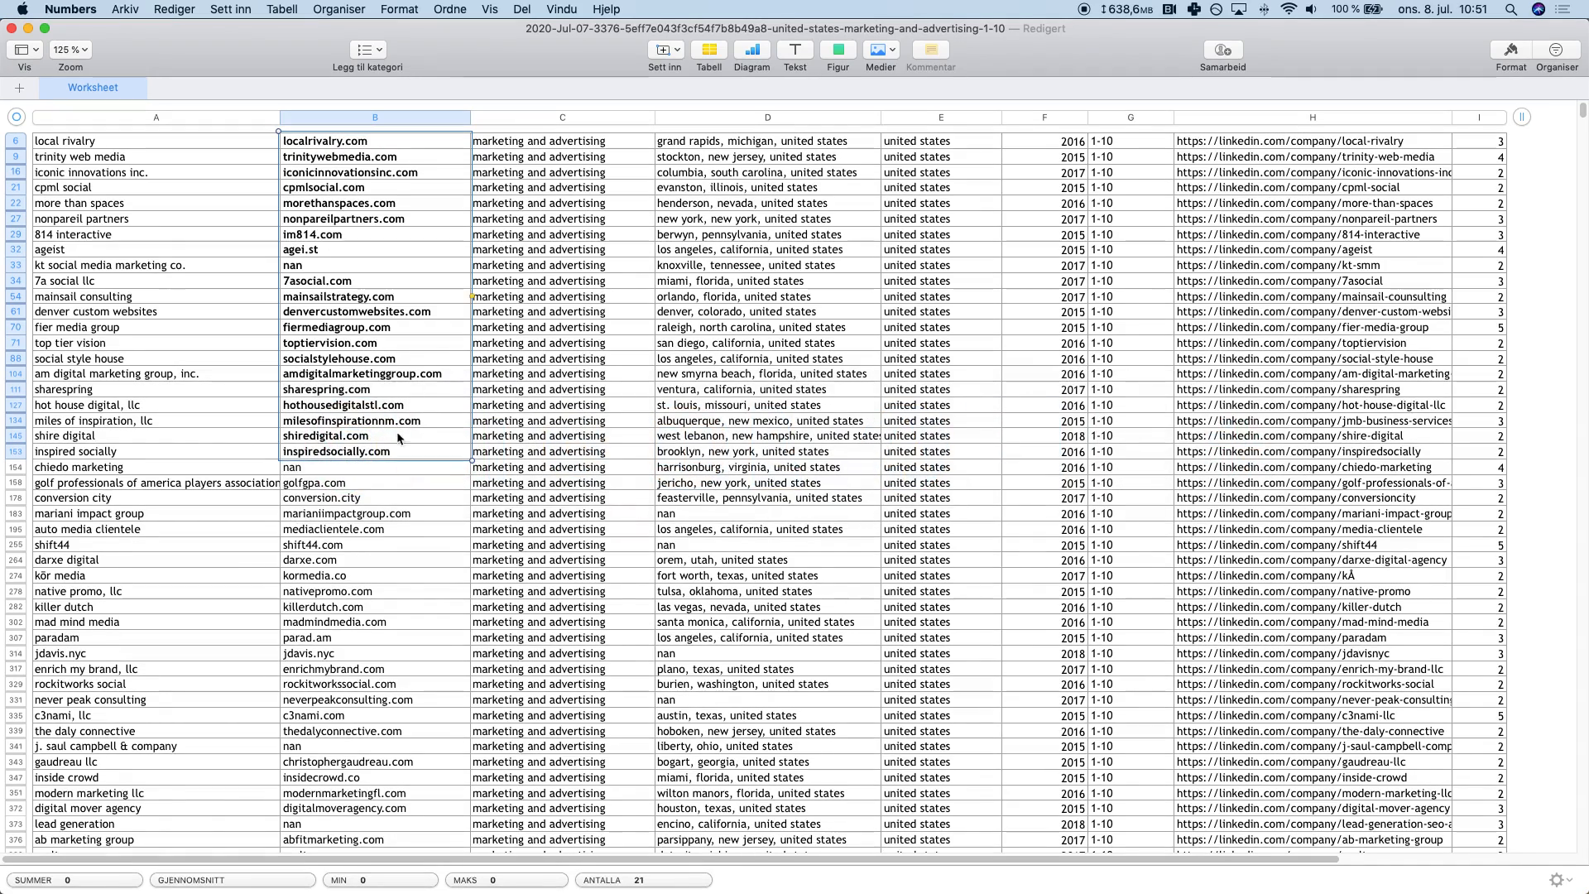
drag(105, 146, 144, 452)
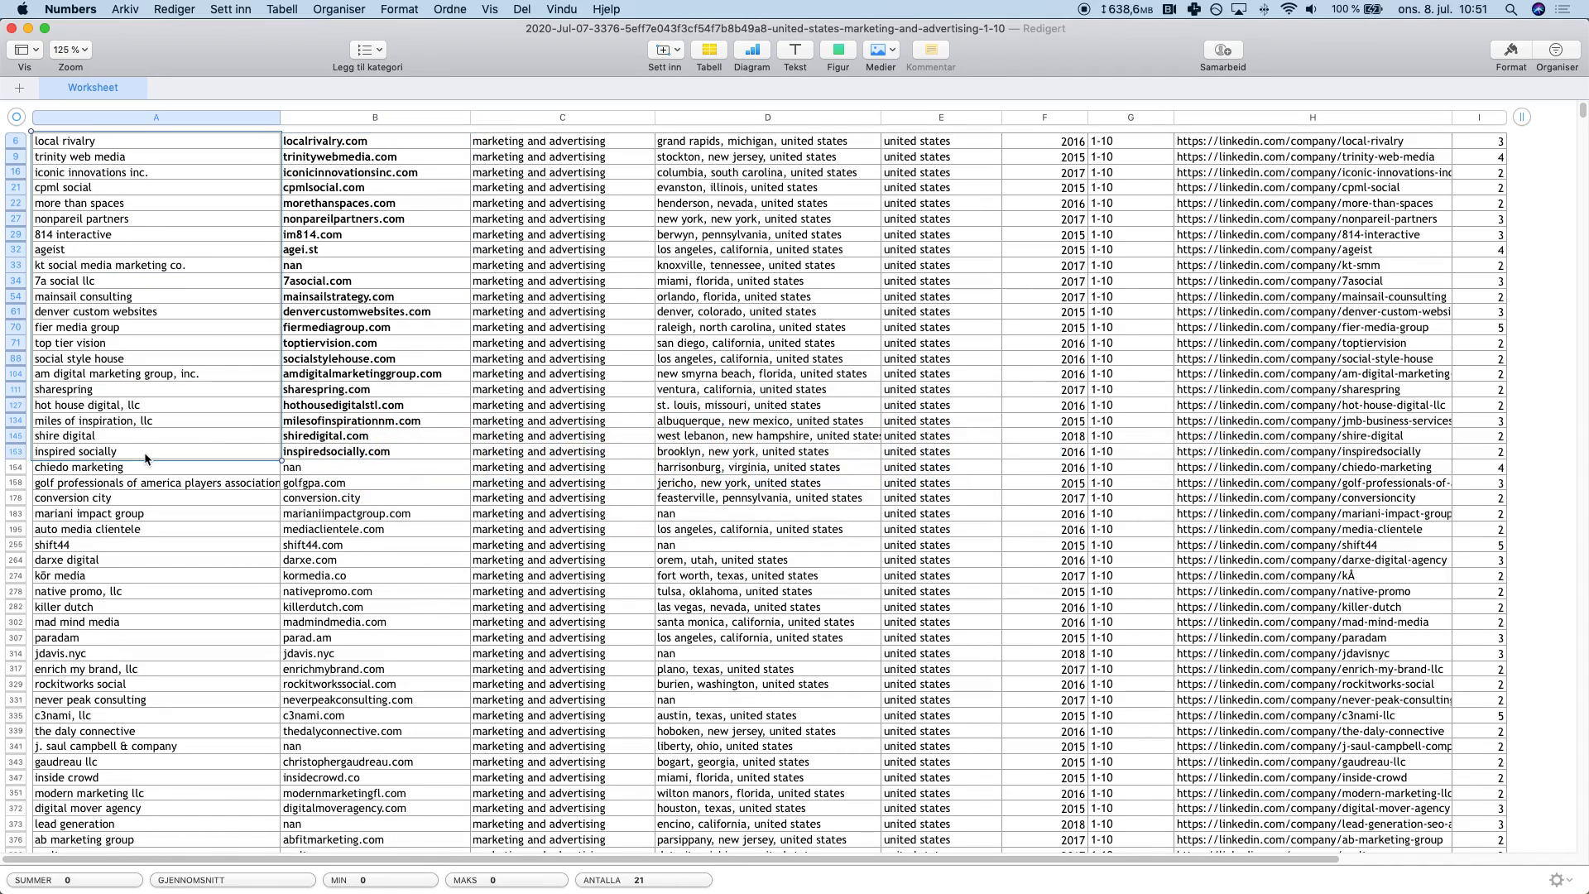
key(super+b)
key(super+c)
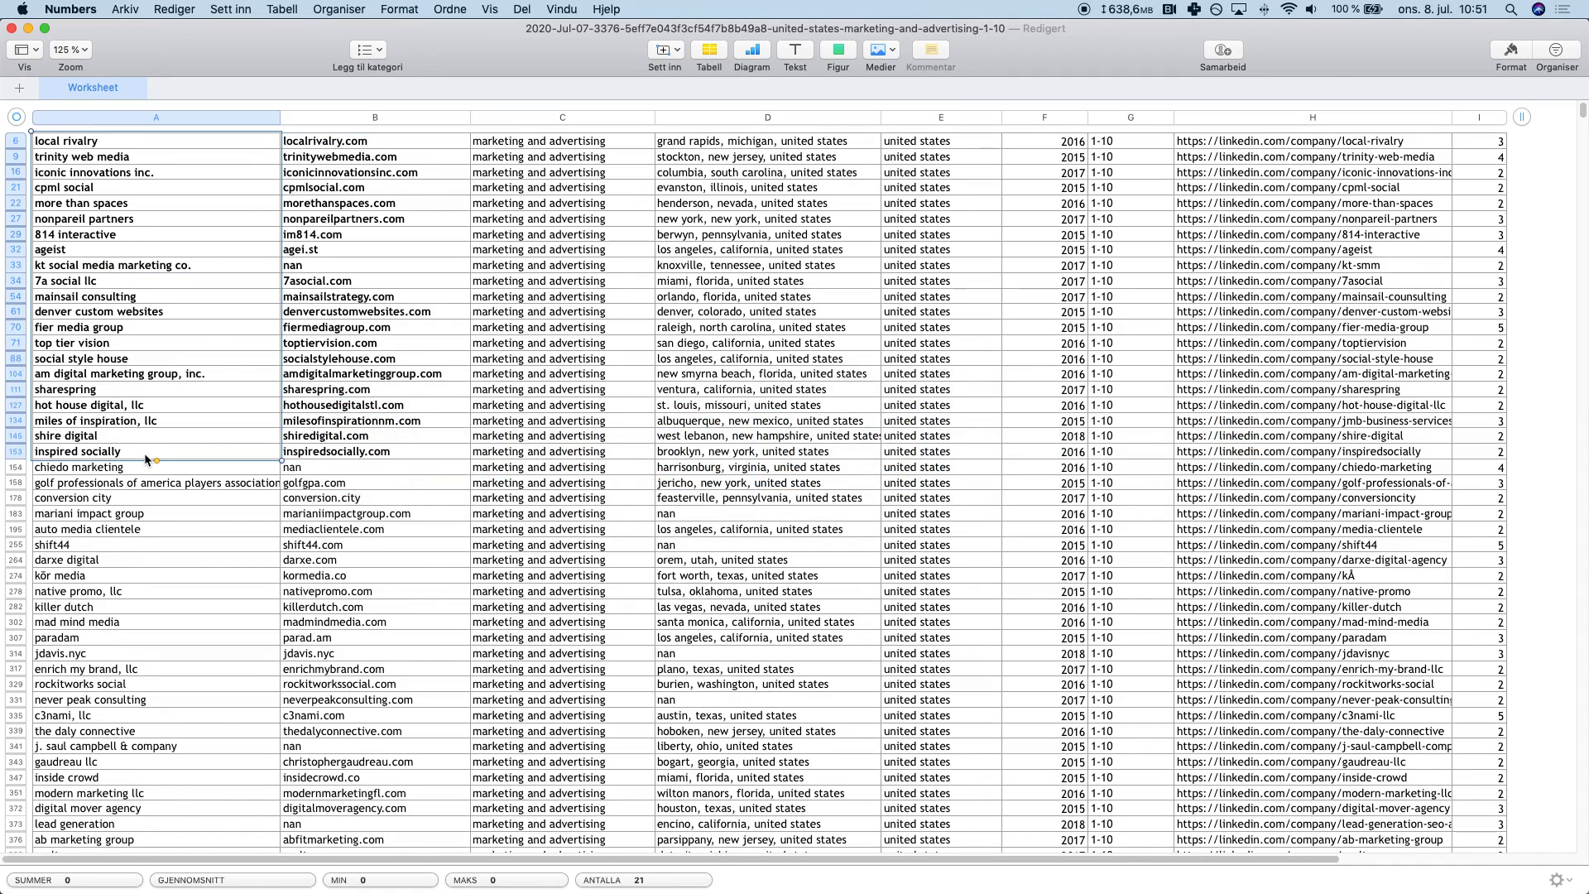
Step: Switch back to Chrome and paste the copied company names into the names-to-domains list
key(super+Tab)
click(334, 464)
key(super+v)
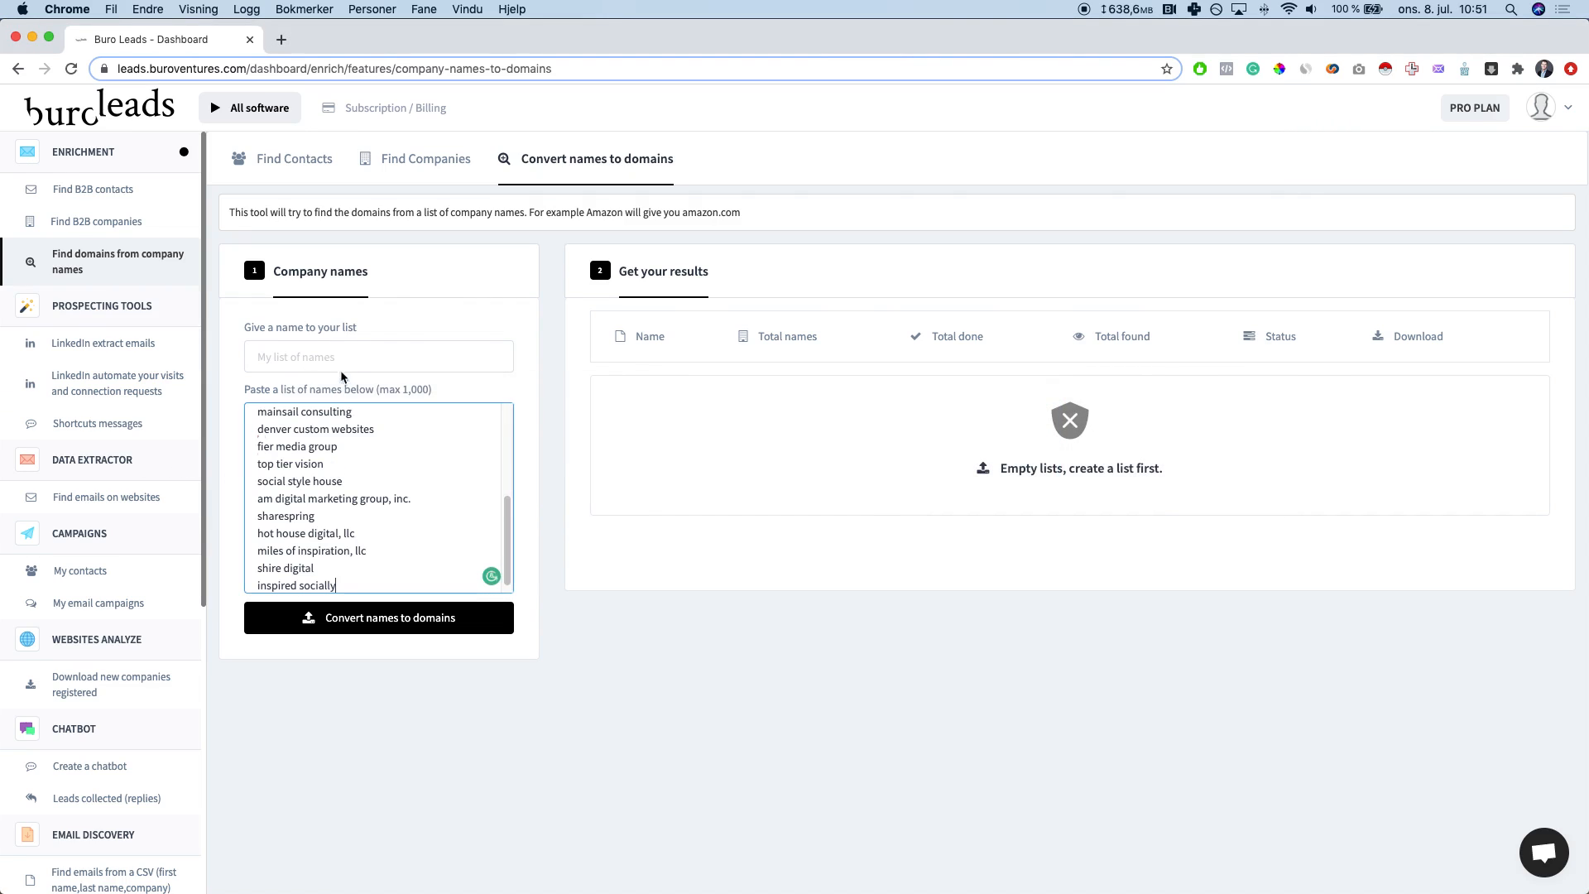
Step: Name the list USA / Marketing / 2-5 employees / founded after 2014 and convert its names to domains
click(340, 369)
text(USA / M)
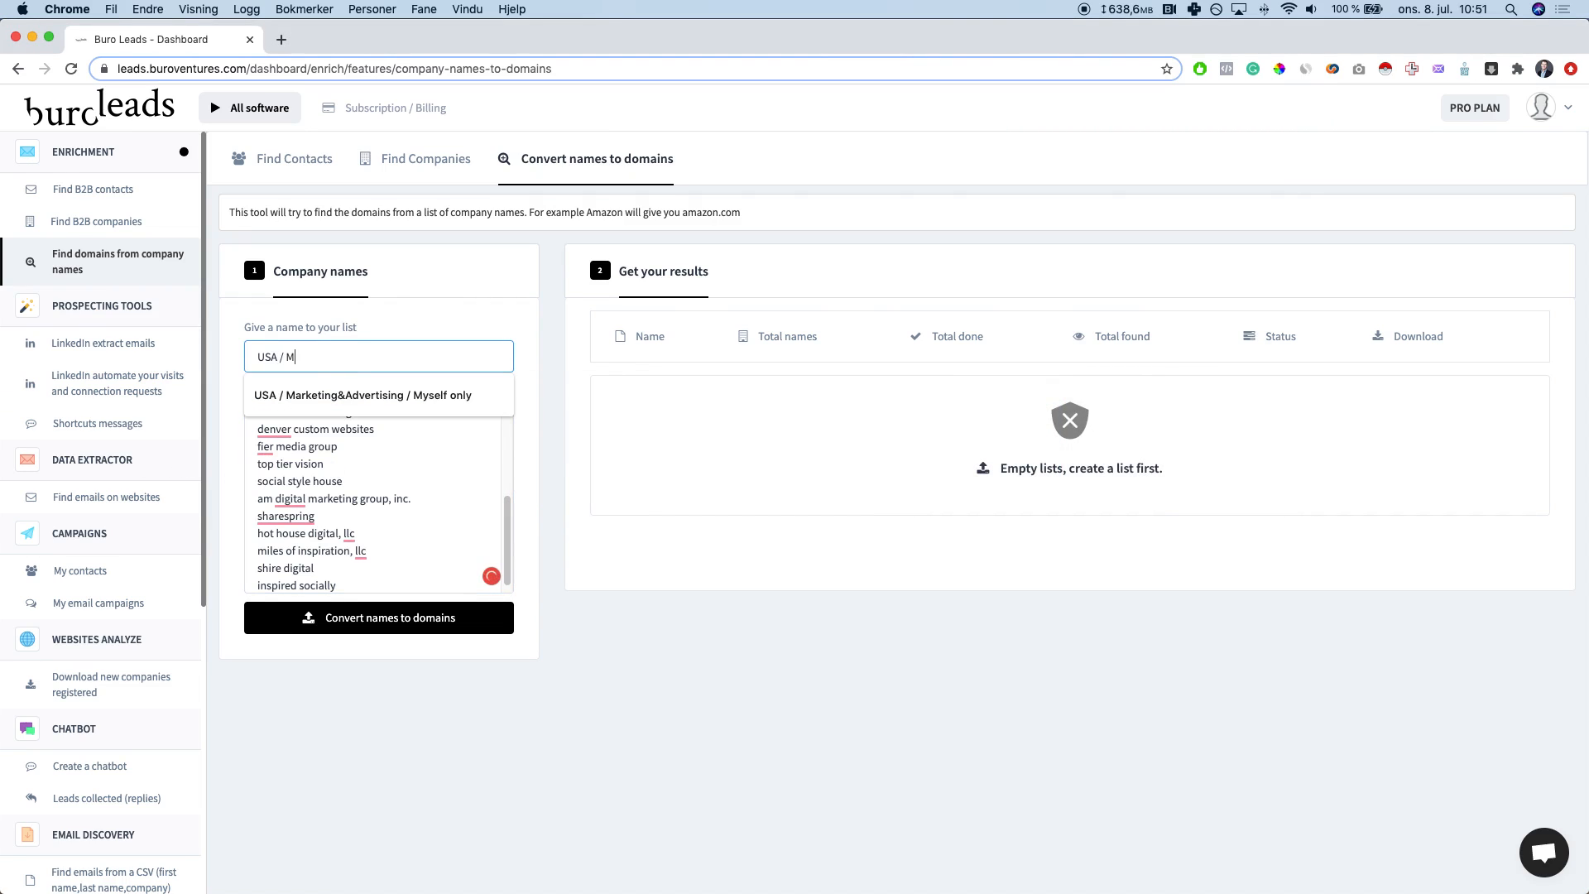
text(arketing / )
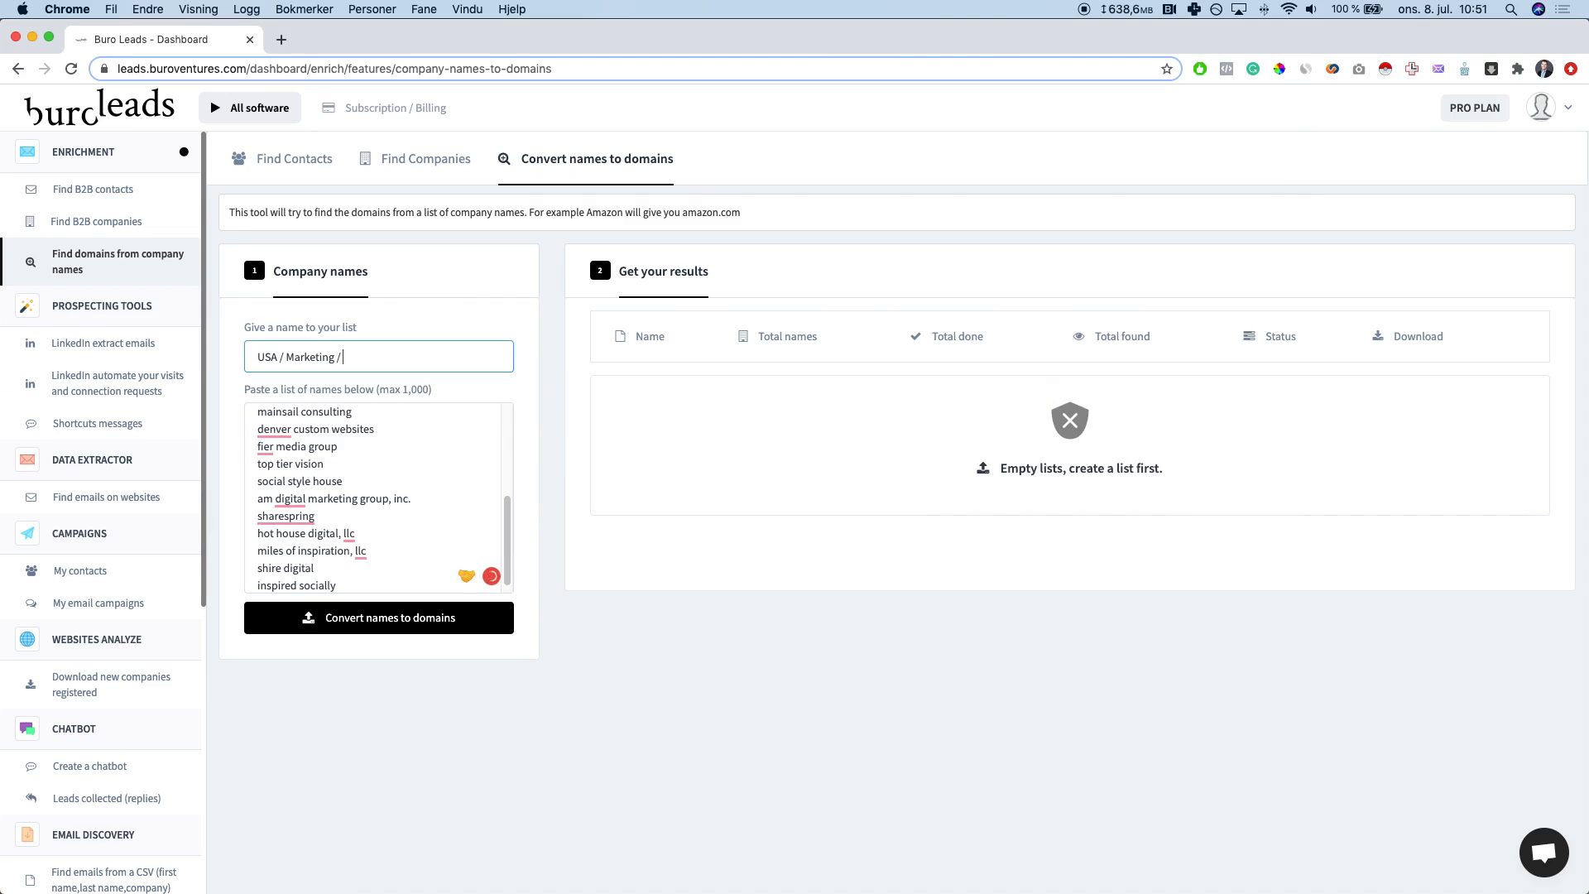
text(2-5 employees)
text( / foundre)
key(alt+BackSpace)
text(founded after 2014)
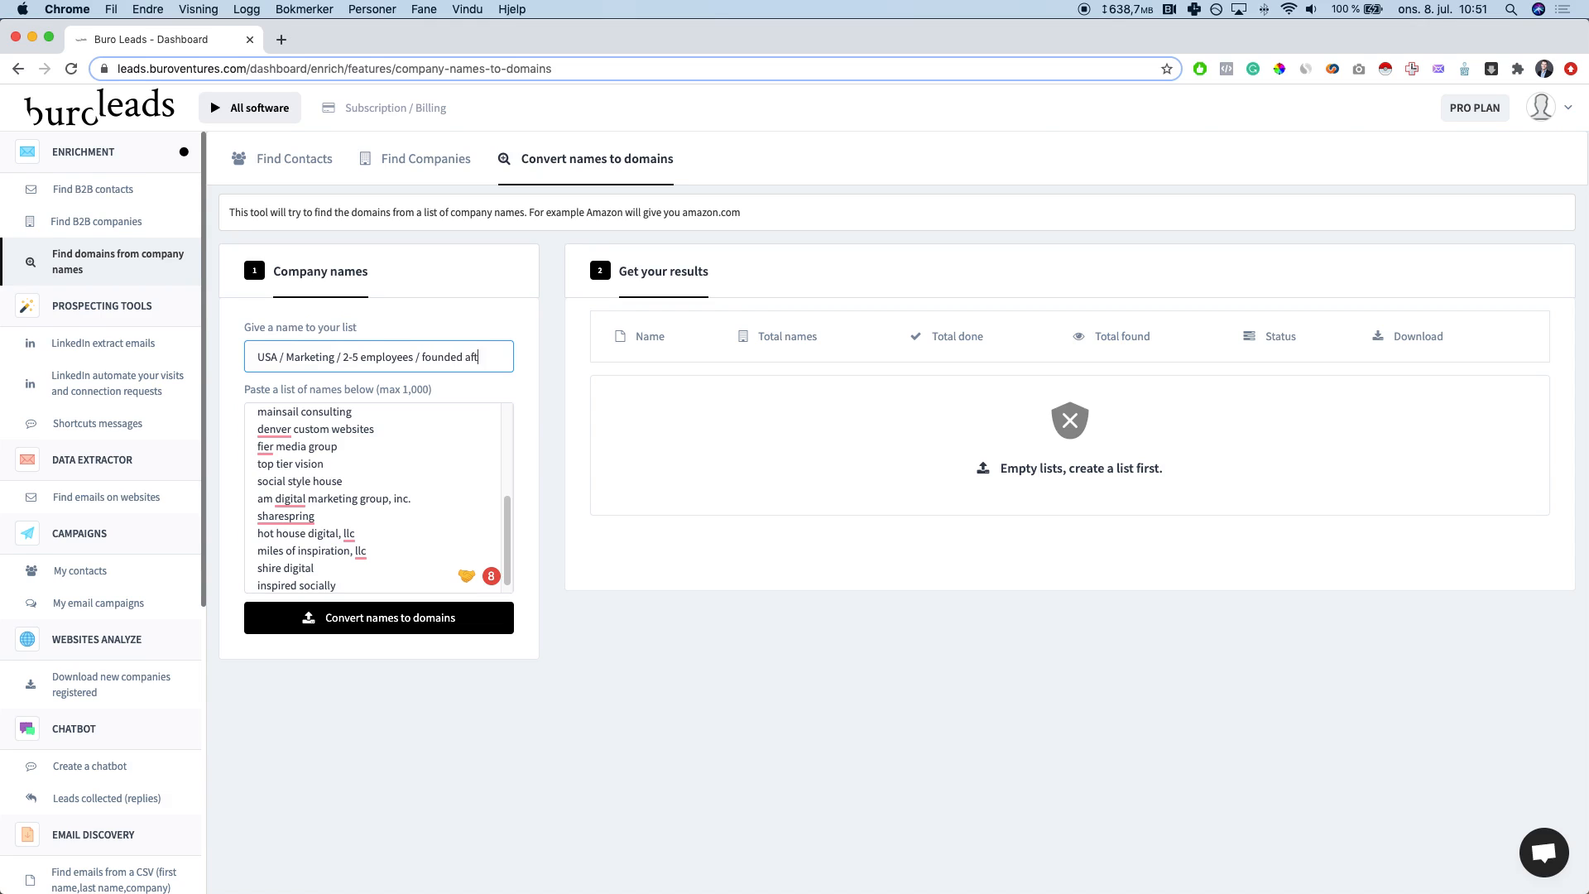
click(370, 627)
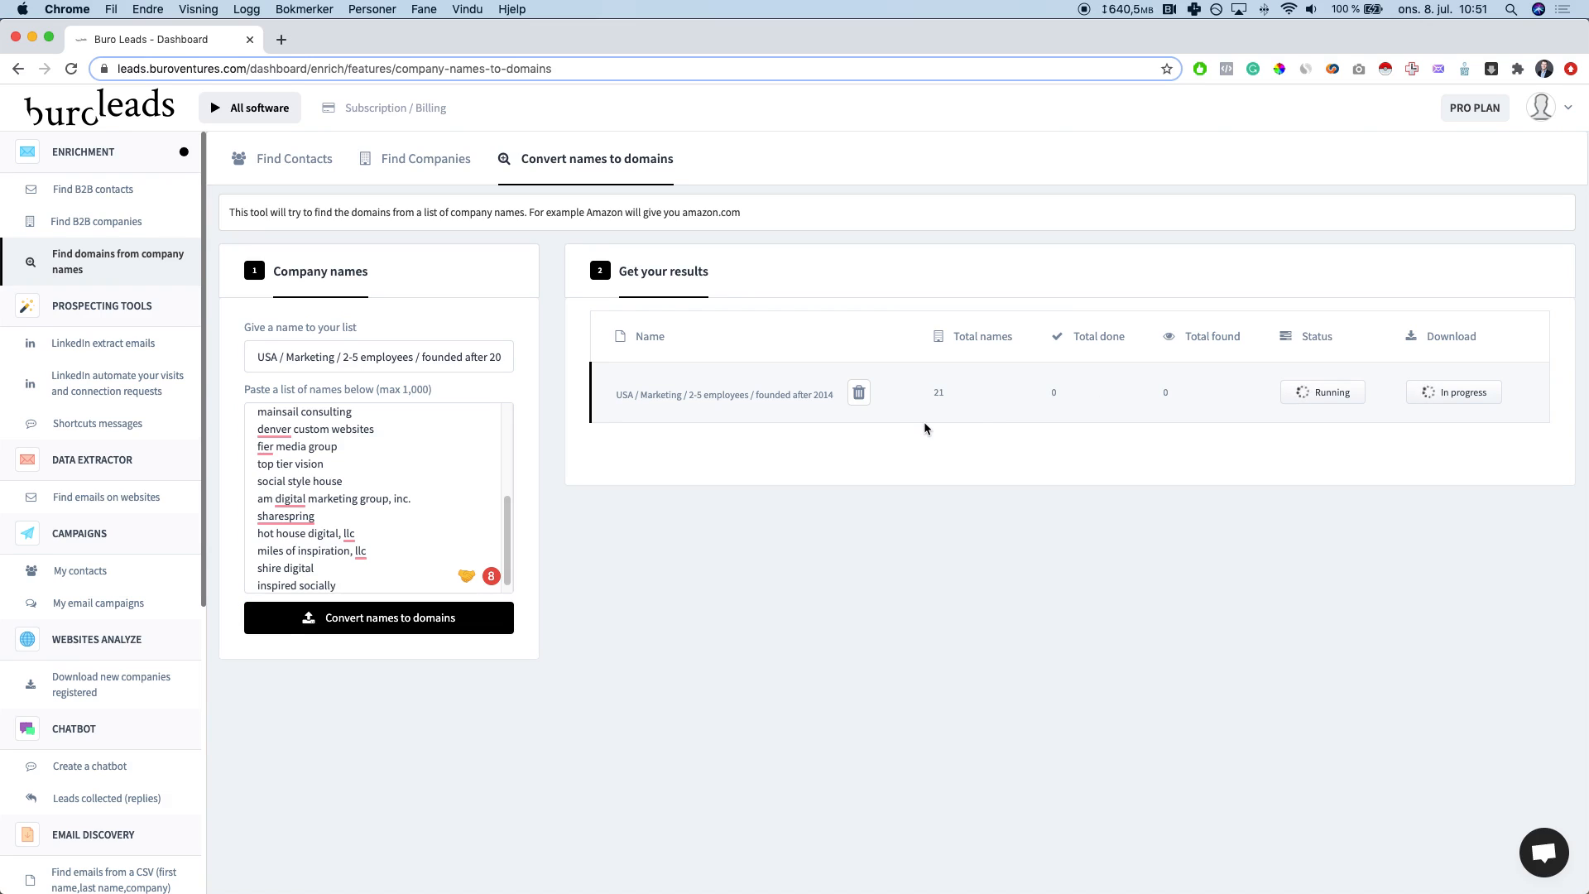
Step: Open the LinkedIn B2B email extraction software from the overview of all products
click(962, 393)
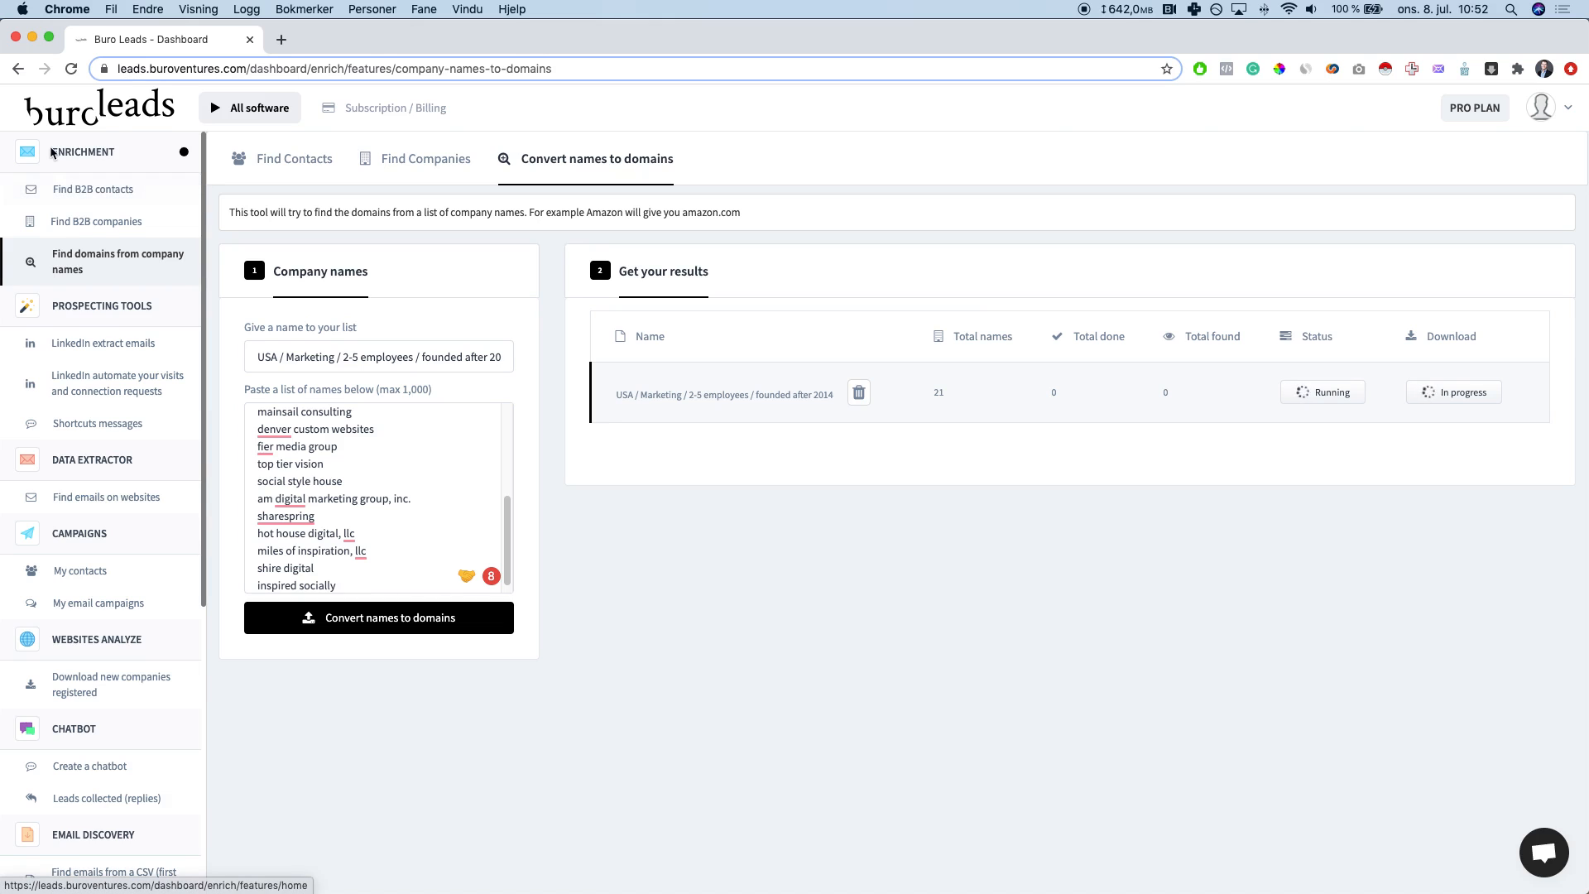
drag(52, 152, 155, 154)
click(235, 113)
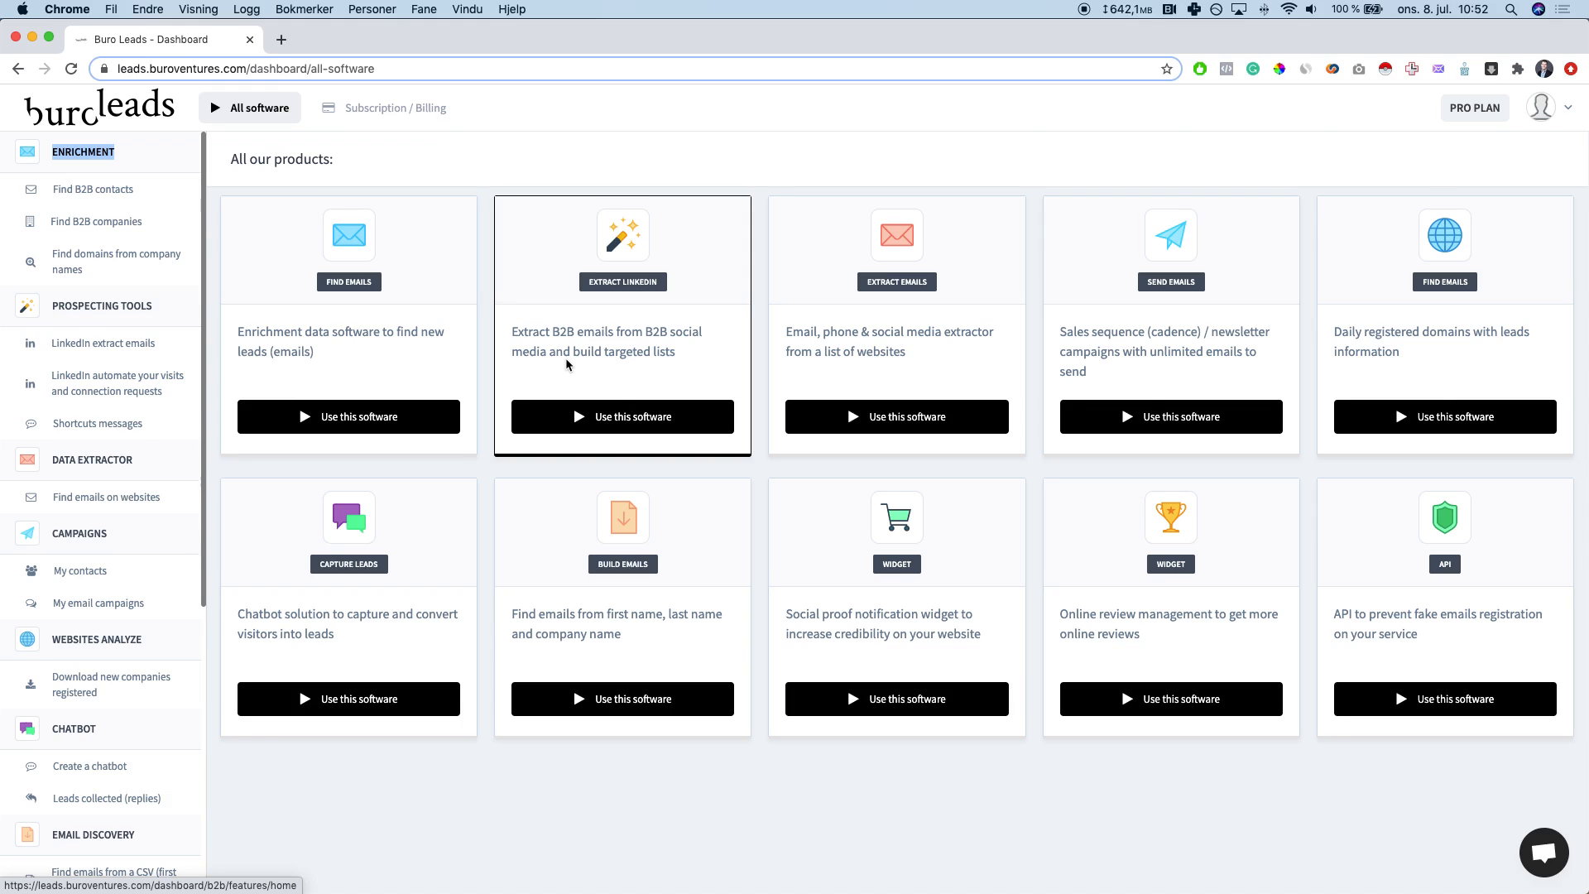
click(601, 422)
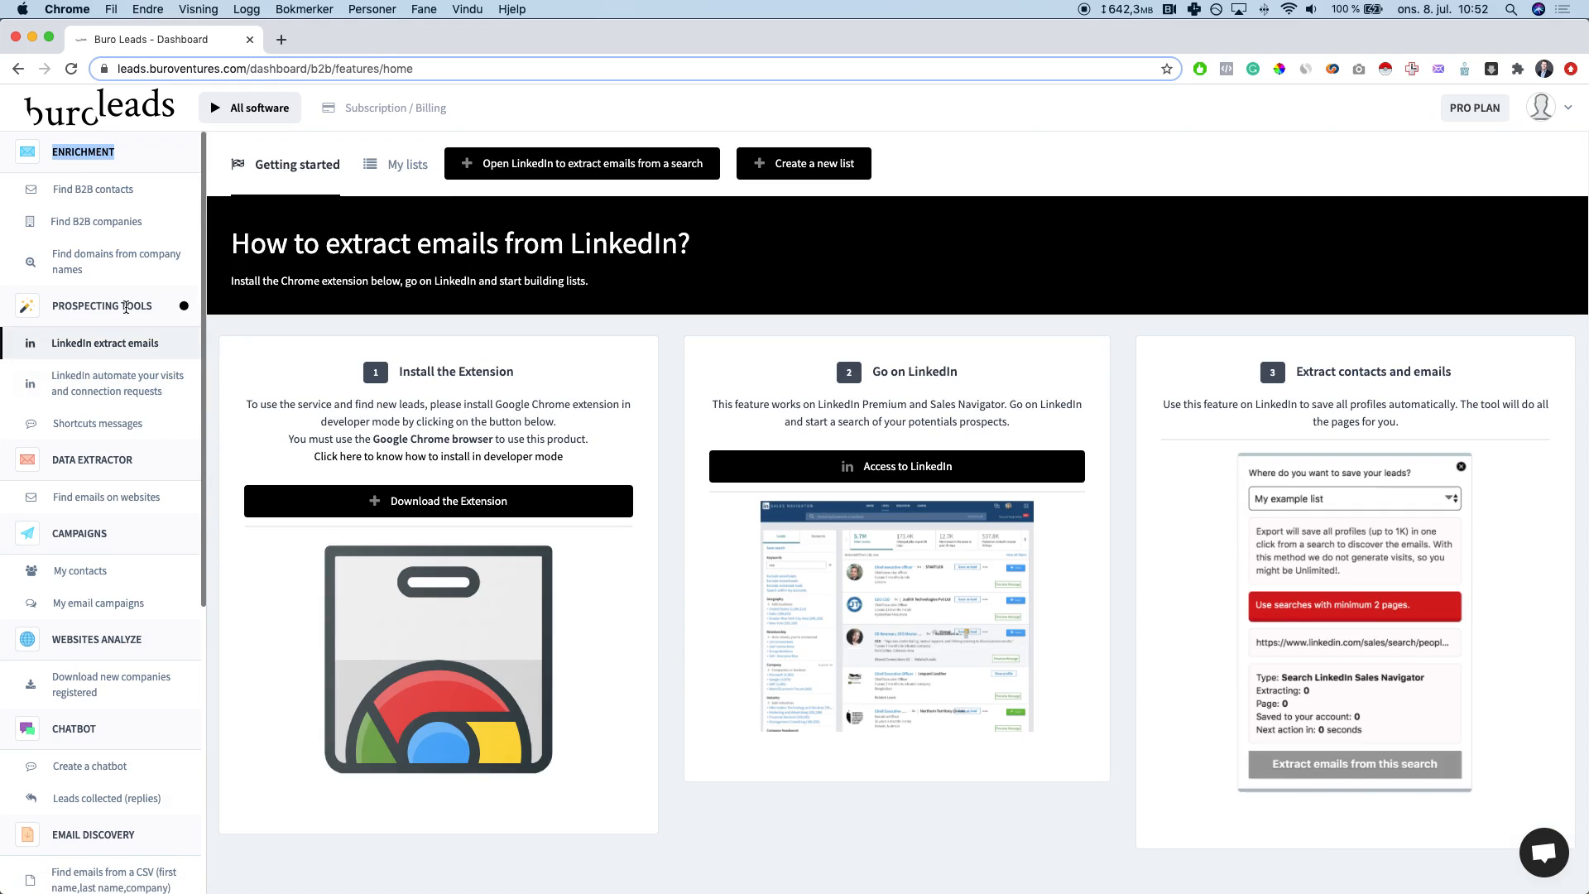
Step: Read the getting-started instructions for extracting emails from LinkedIn, including the required LinkedIn account types
drag(57, 305, 144, 306)
click(488, 378)
drag(834, 411, 983, 404)
triple_click(981, 404)
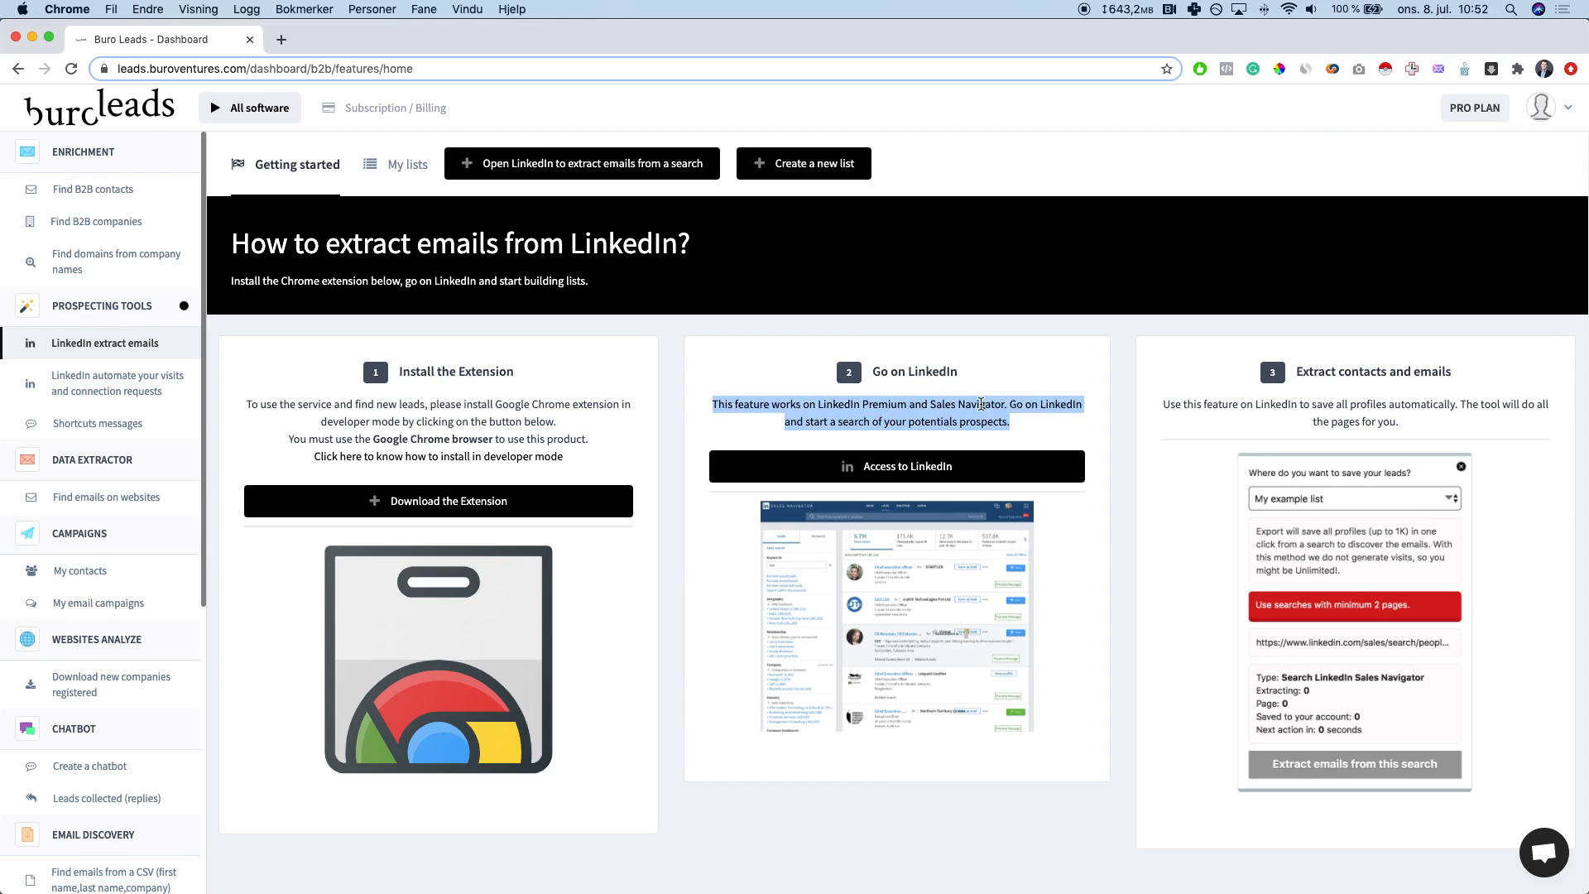
click(1087, 424)
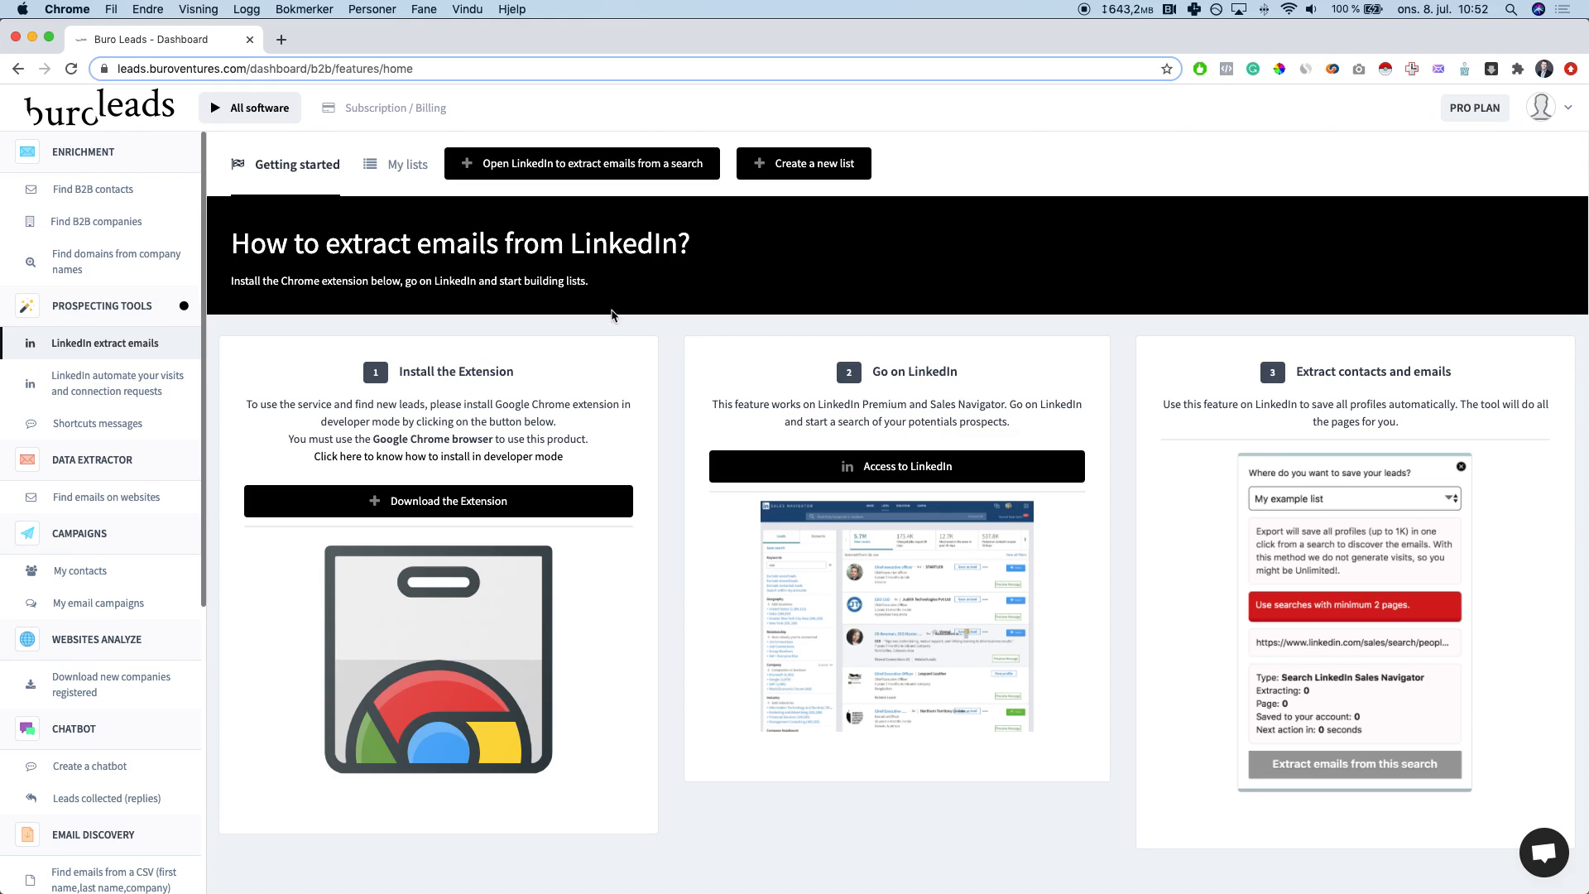
Step: Open LinkedIn for extracting emails from a search and download the Buro Leads extension
click(557, 163)
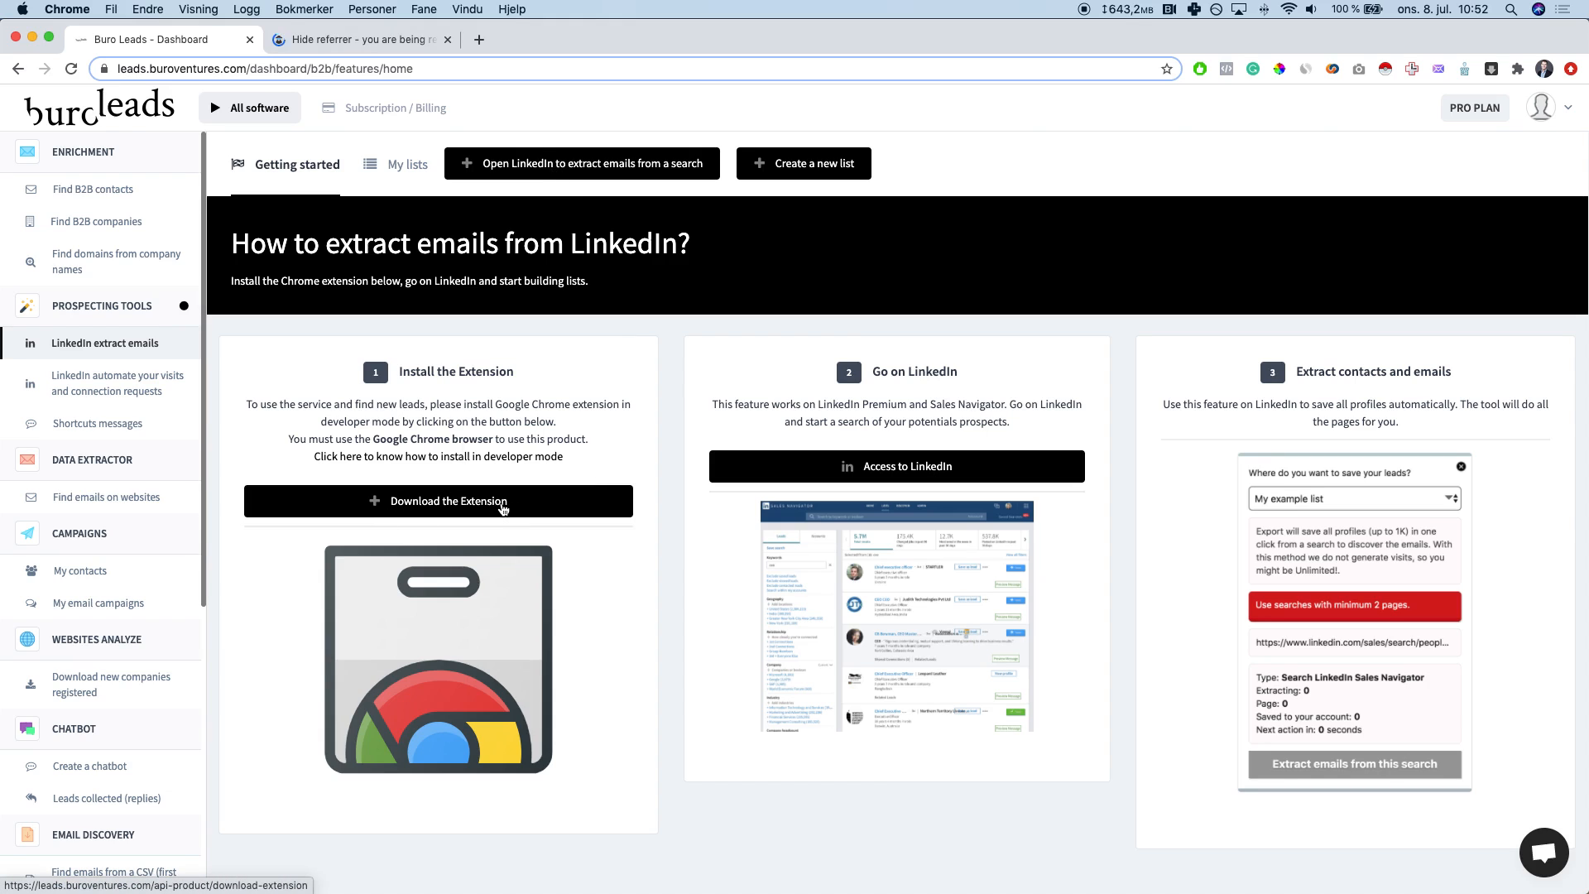
click(503, 509)
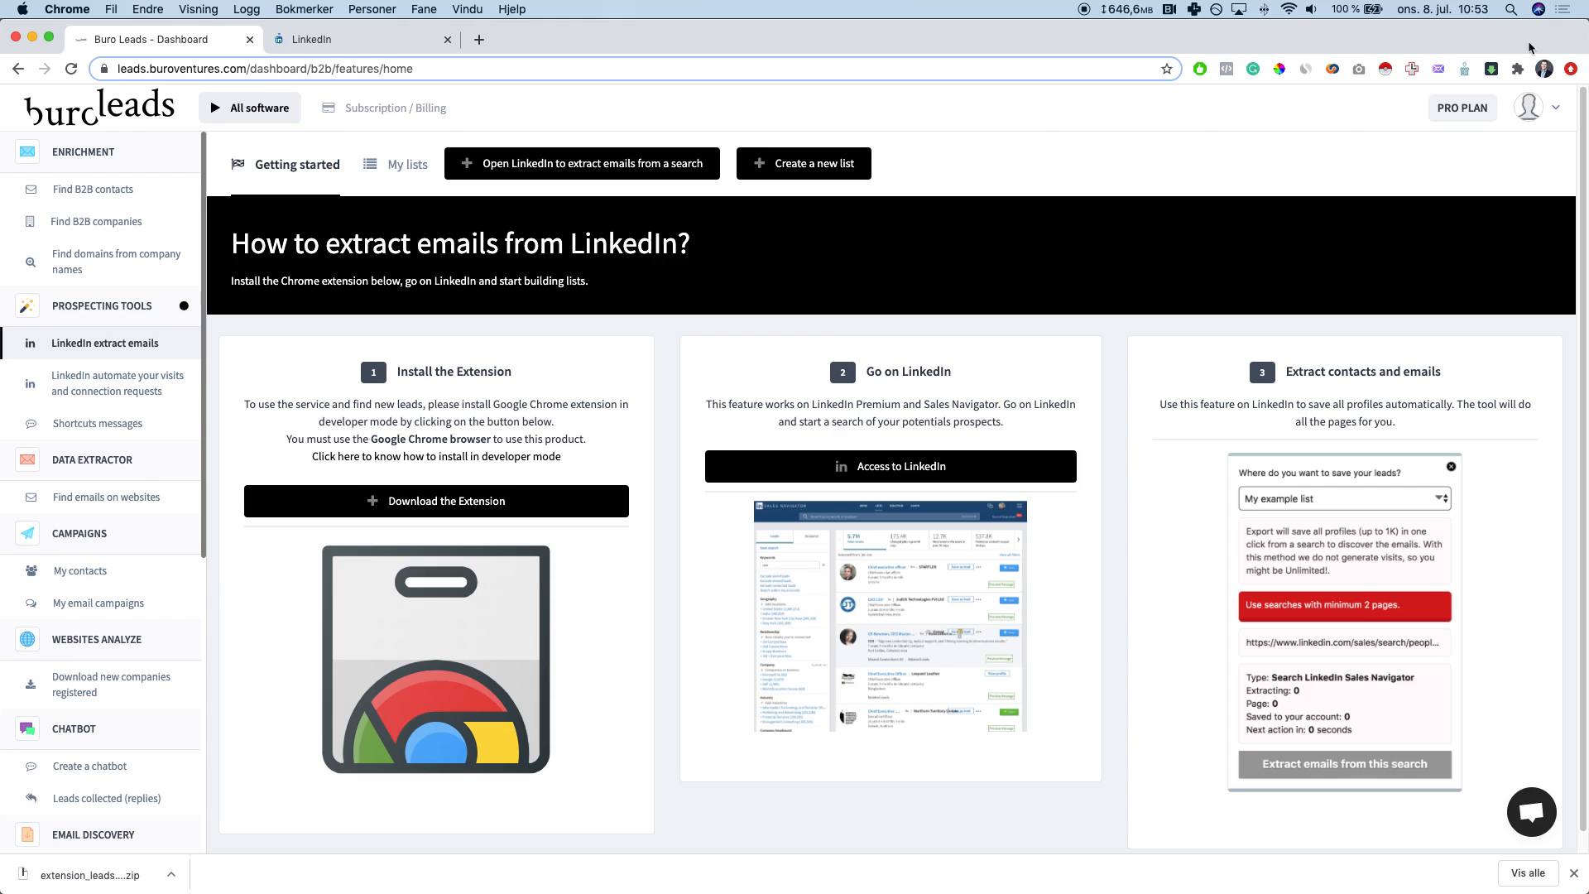
Step: Open Chrome's full list of installed extensions
right_click(1492, 69)
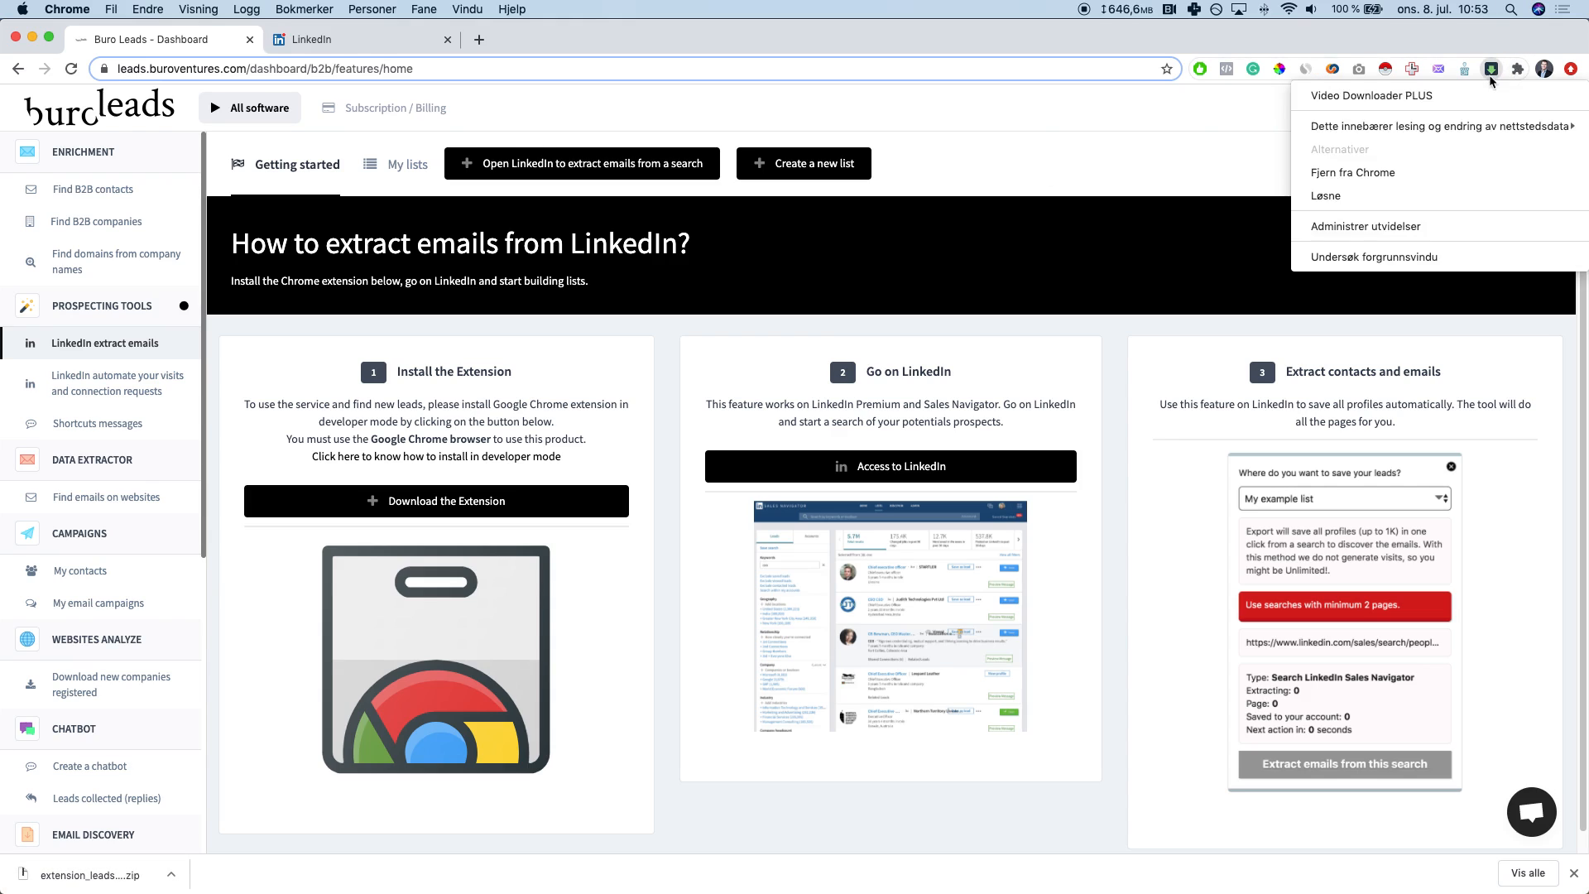
click(1401, 234)
click(27, 108)
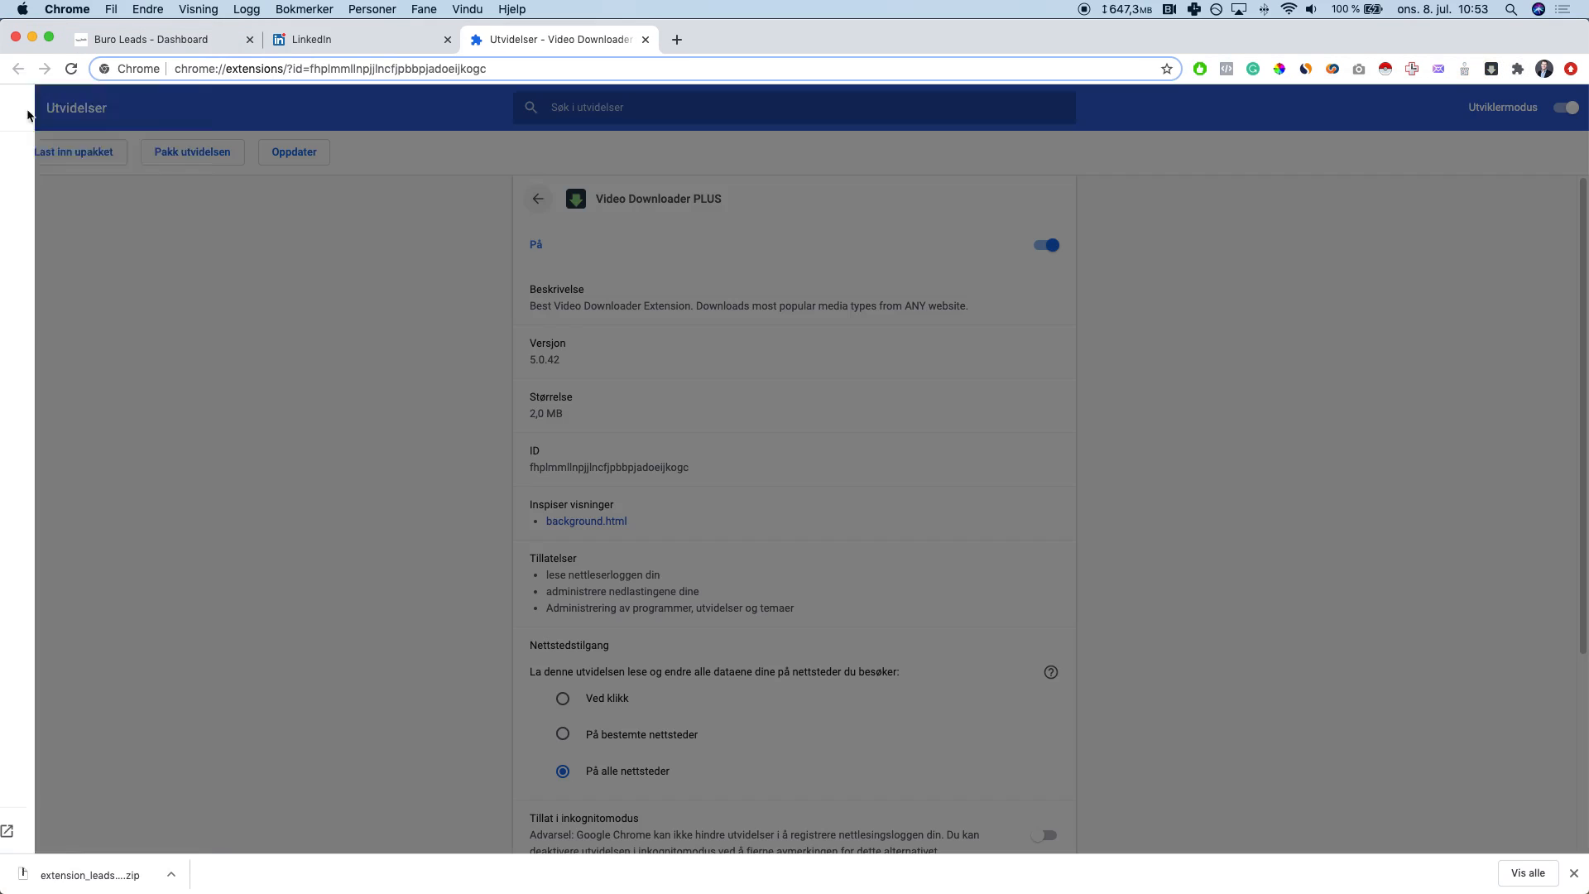
click(60, 161)
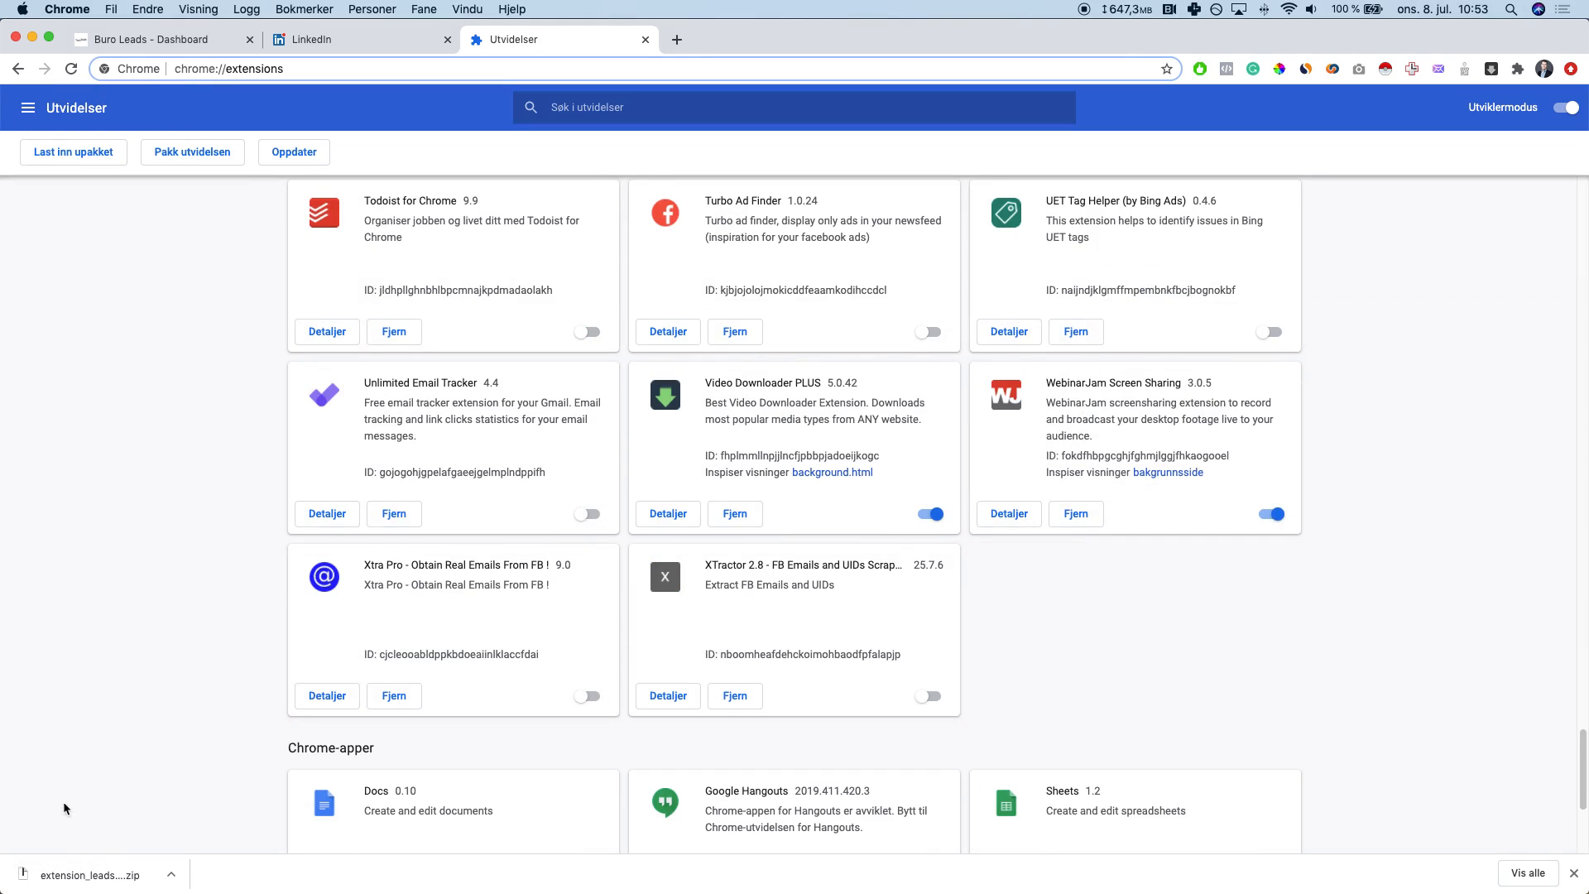
Step: Remove the existing Buro Leads extension from Chrome
mouse_move(75, 874)
mouse_down()
mouse_move(163, 693)
mouse_move(178, 713)
mouse_move(101, 832)
mouse_move(158, 631)
mouse_move(66, 882)
mouse_up()
scroll(861, 384, up, 20)
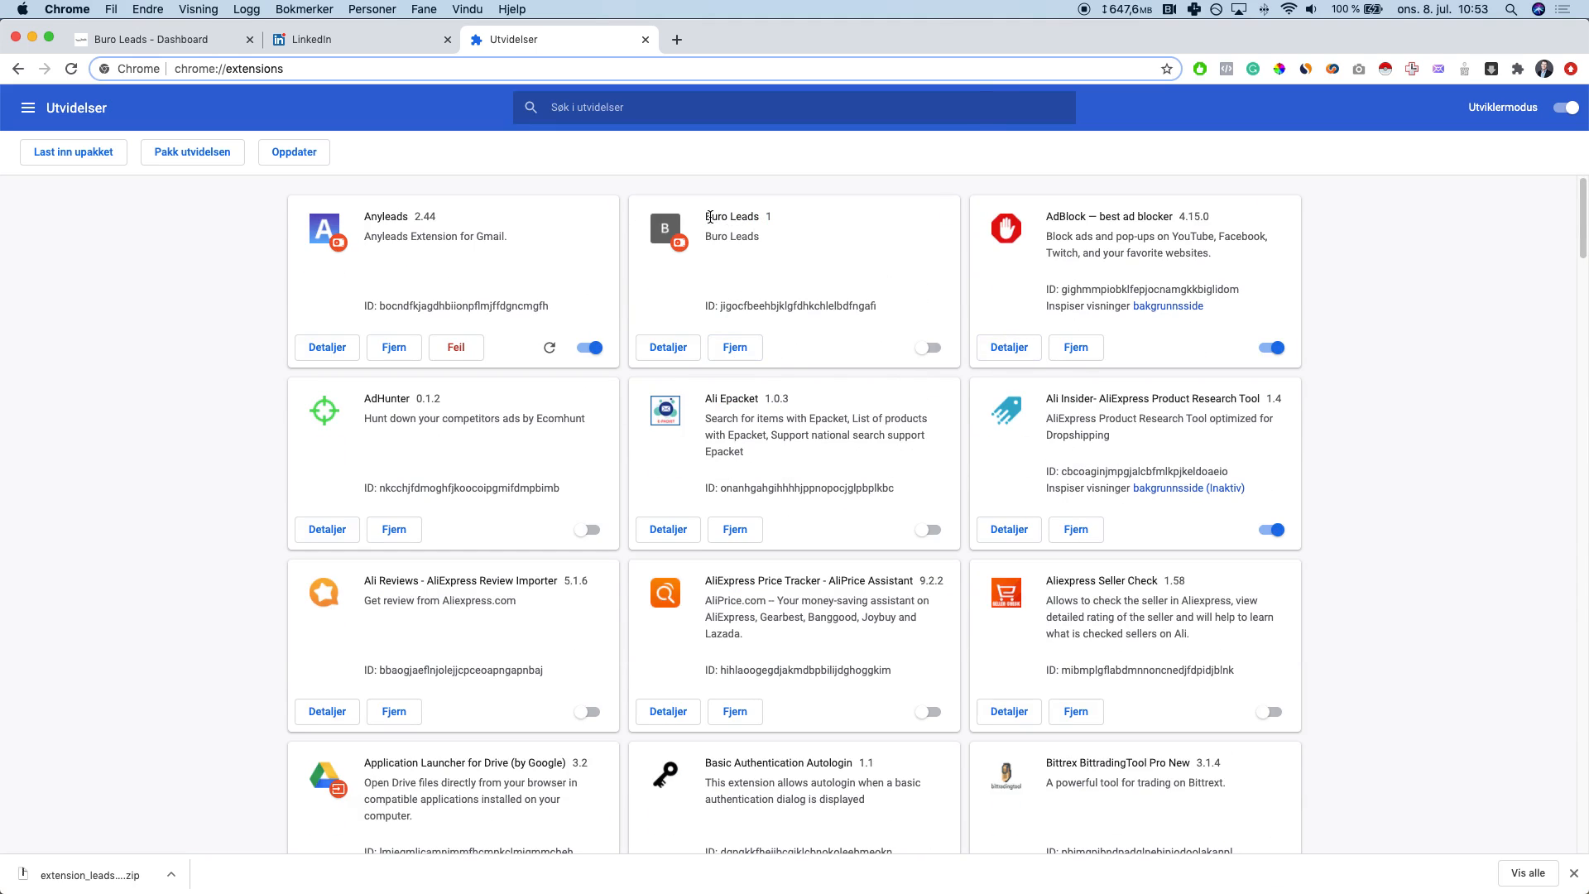
click(735, 347)
click(936, 156)
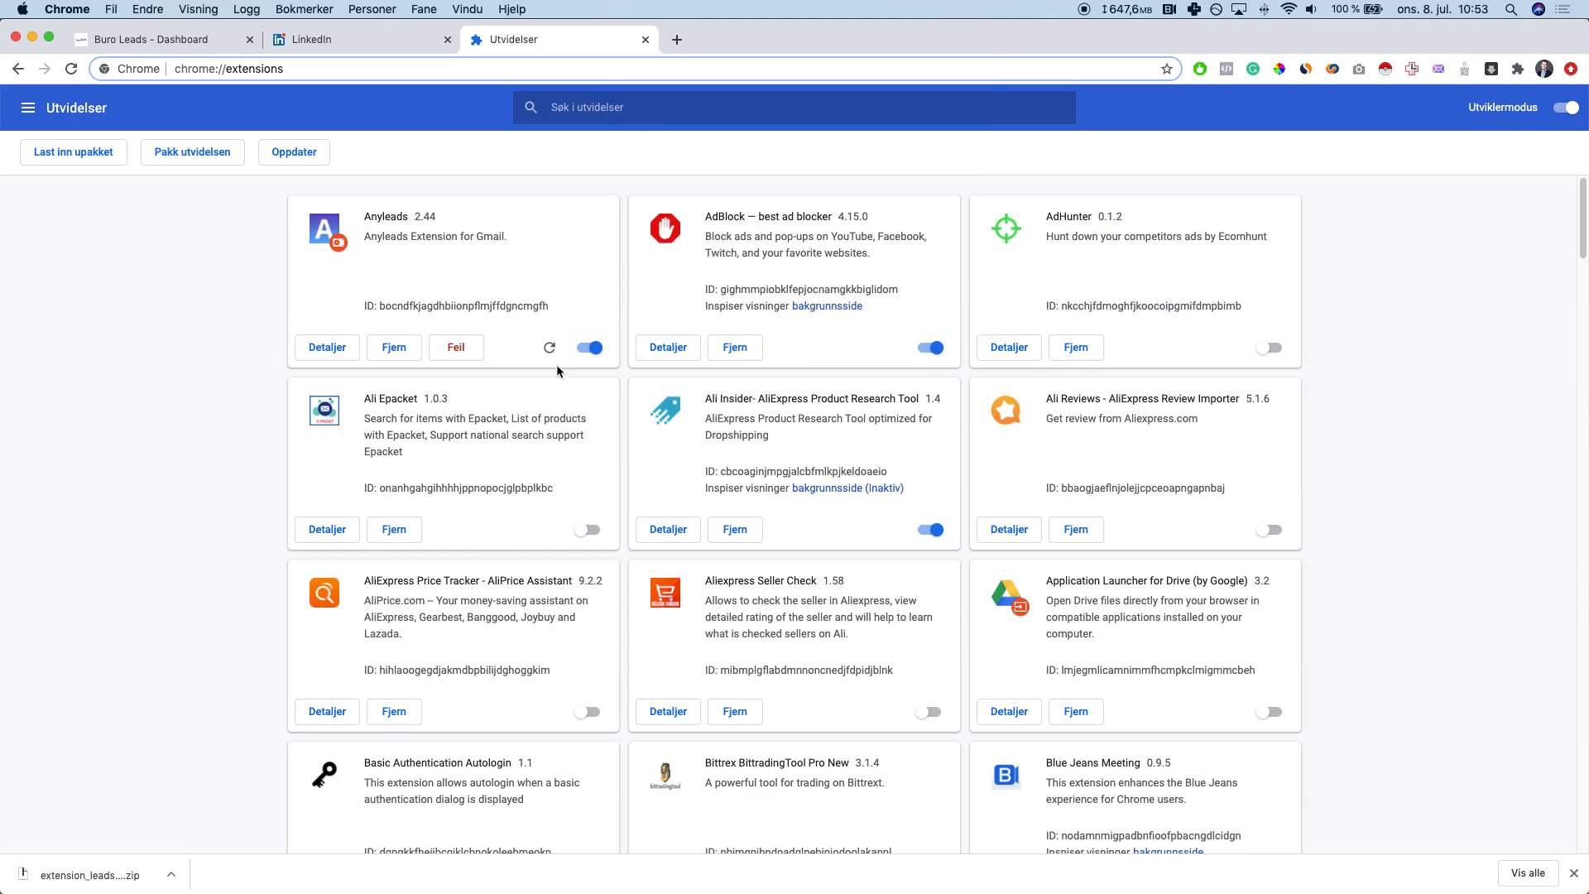
Step: Turn off the Anyleads extension and install the downloaded extension_leads zip file in Chrome
click(590, 348)
drag(149, 869, 184, 454)
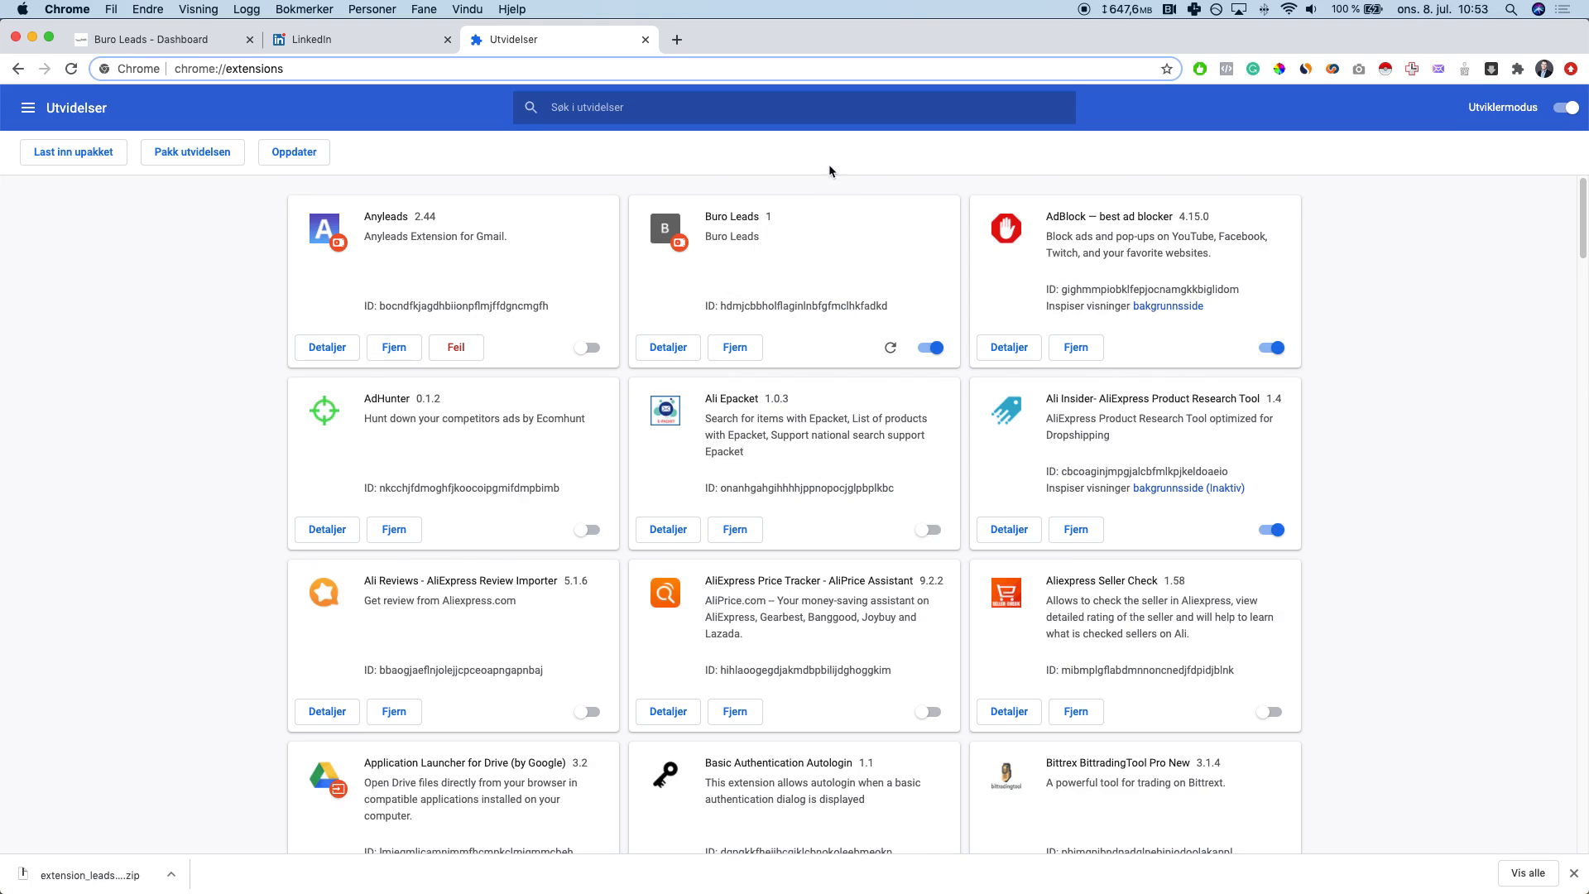
Step: Close the extensions page, then open Sales Navigator from LinkedIn with a blank lead search
click(646, 40)
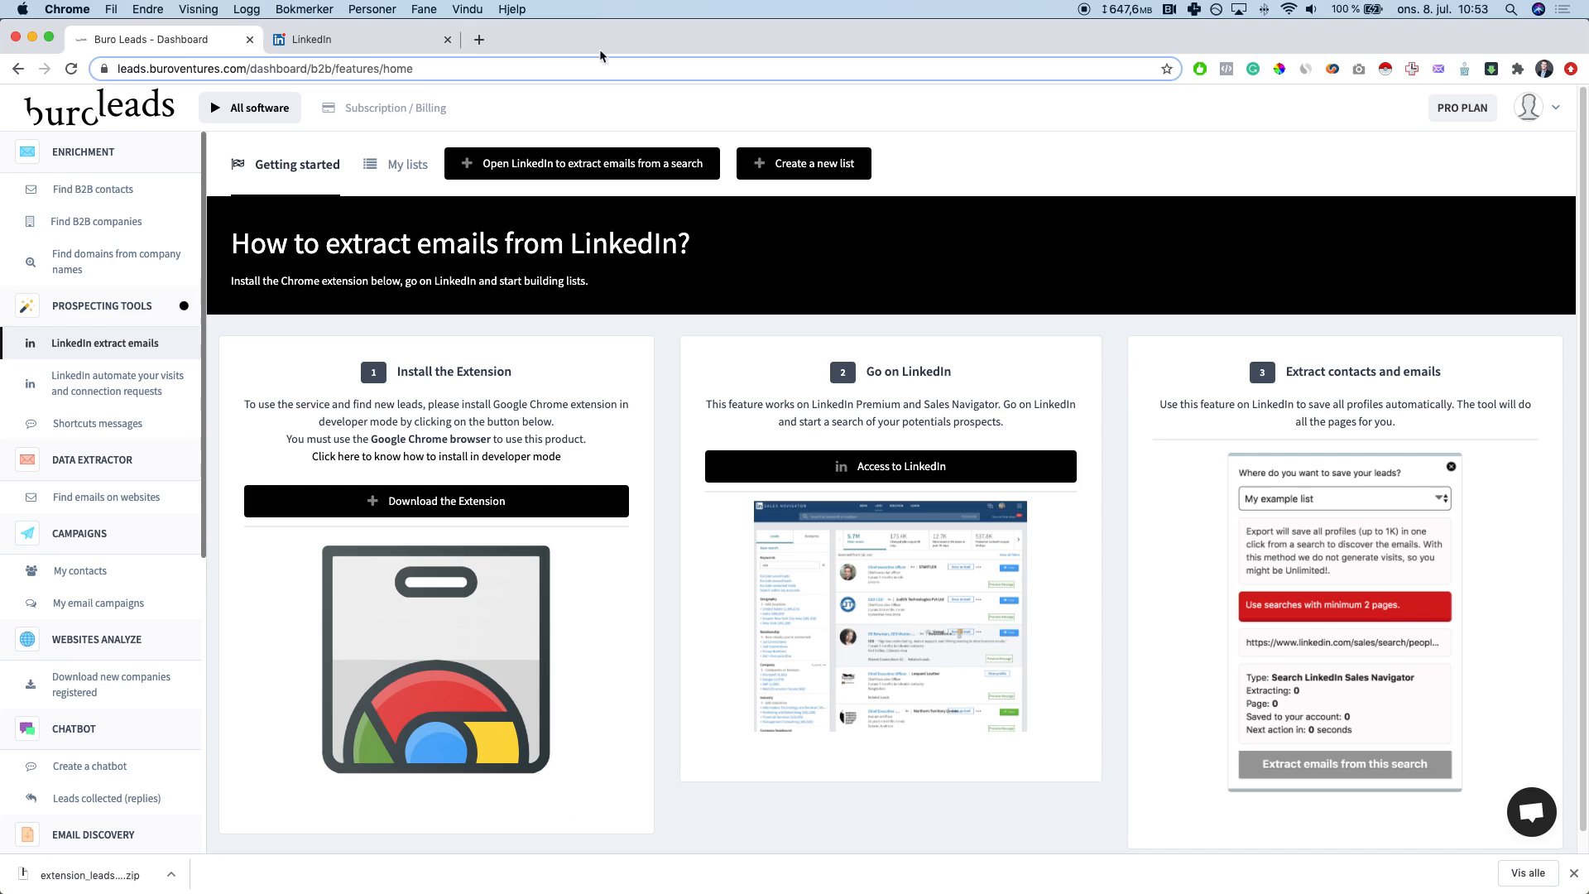
click(334, 40)
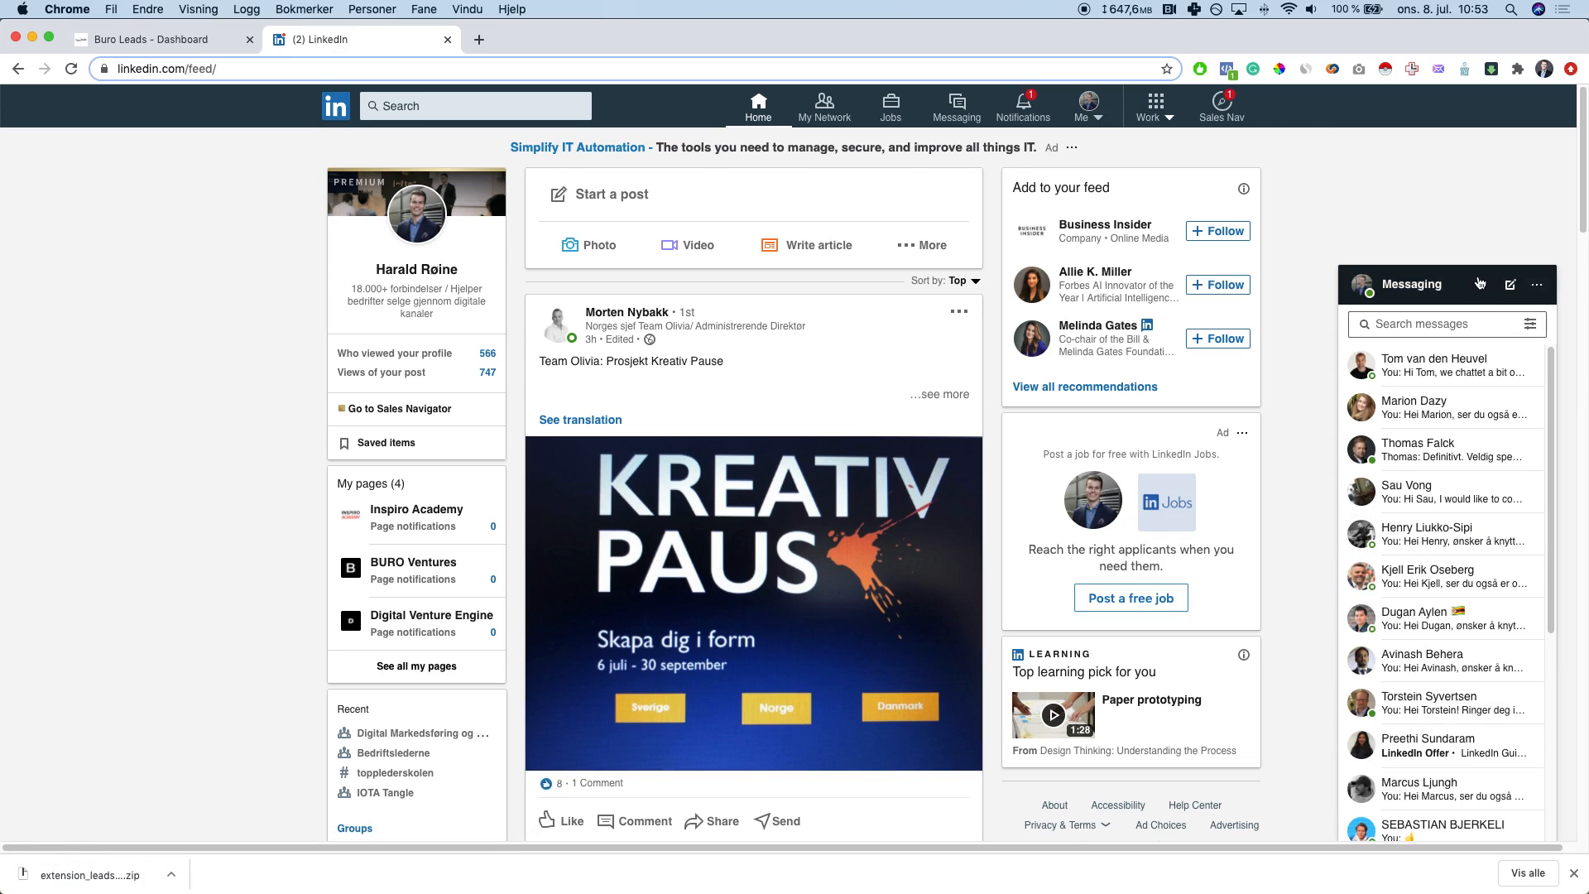
click(1222, 108)
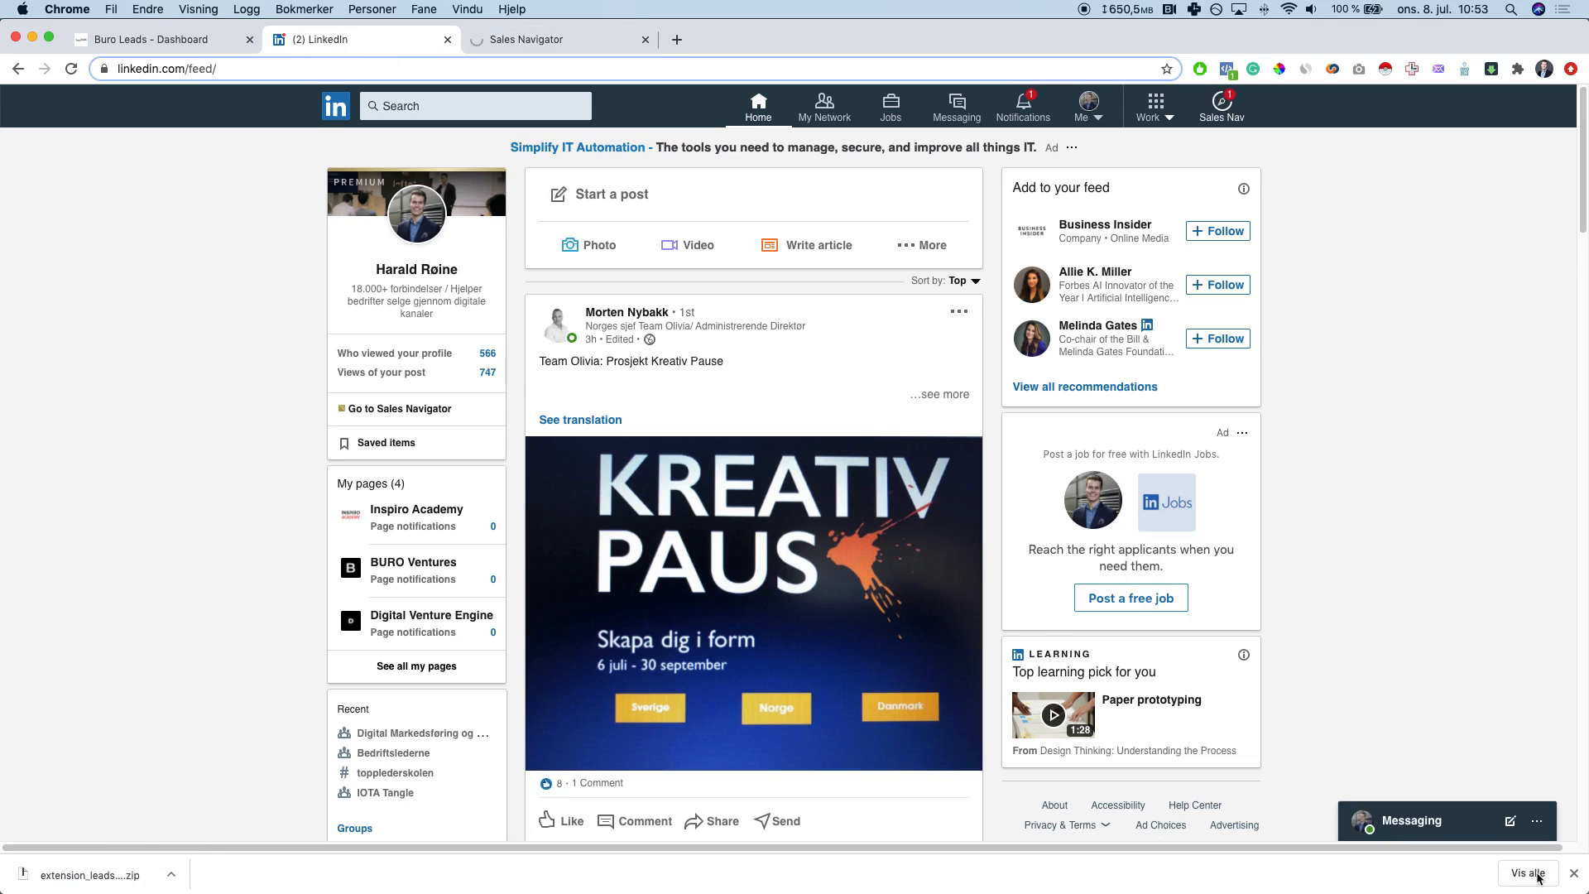
click(1573, 874)
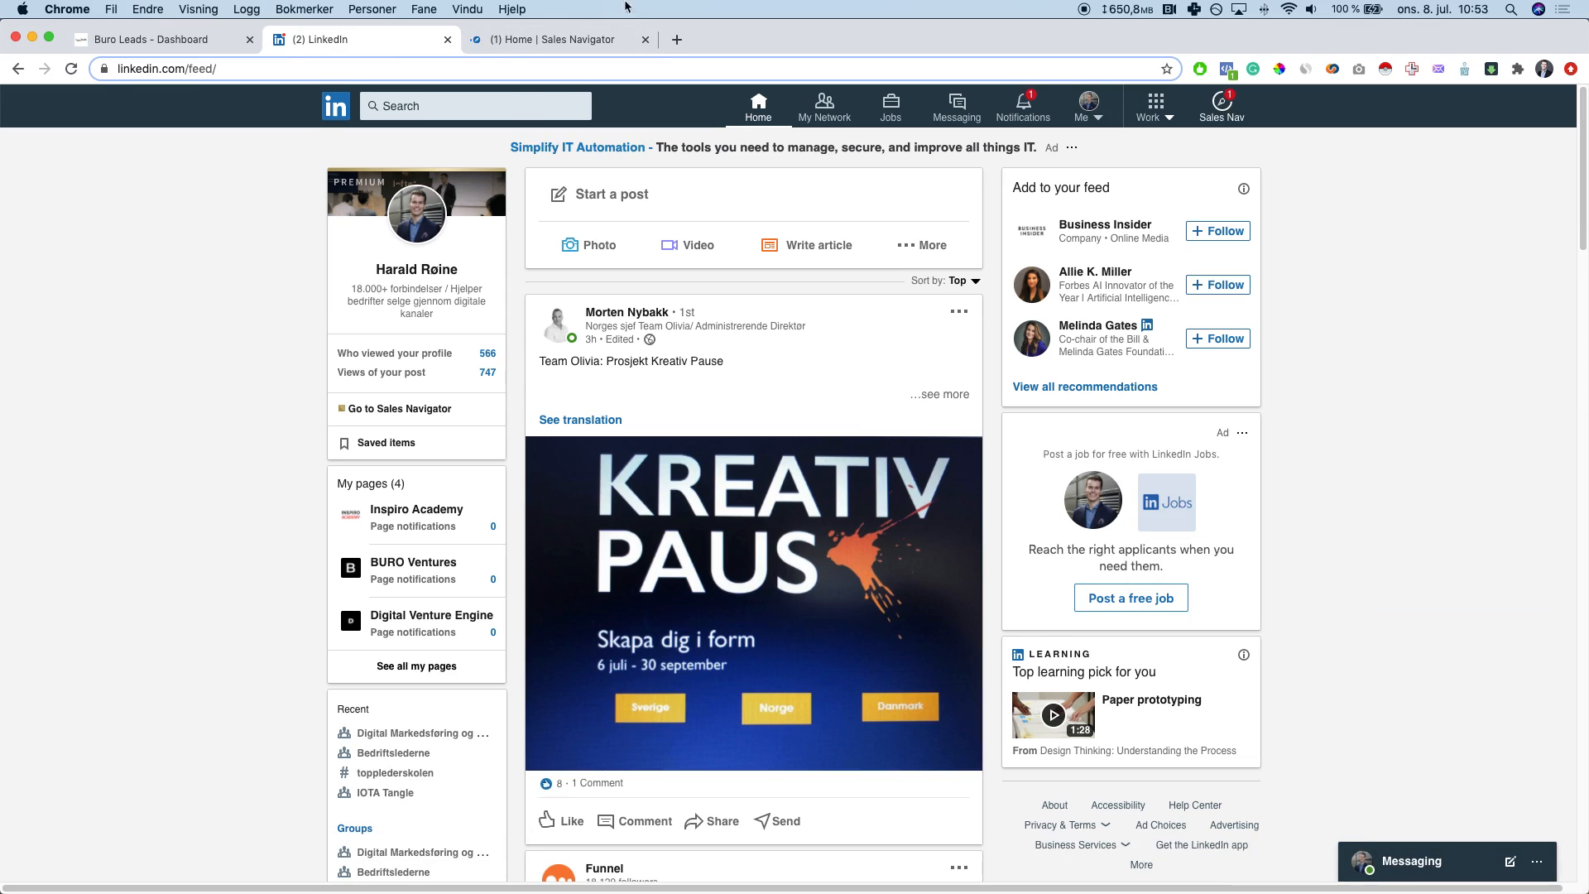
click(476, 42)
click(573, 153)
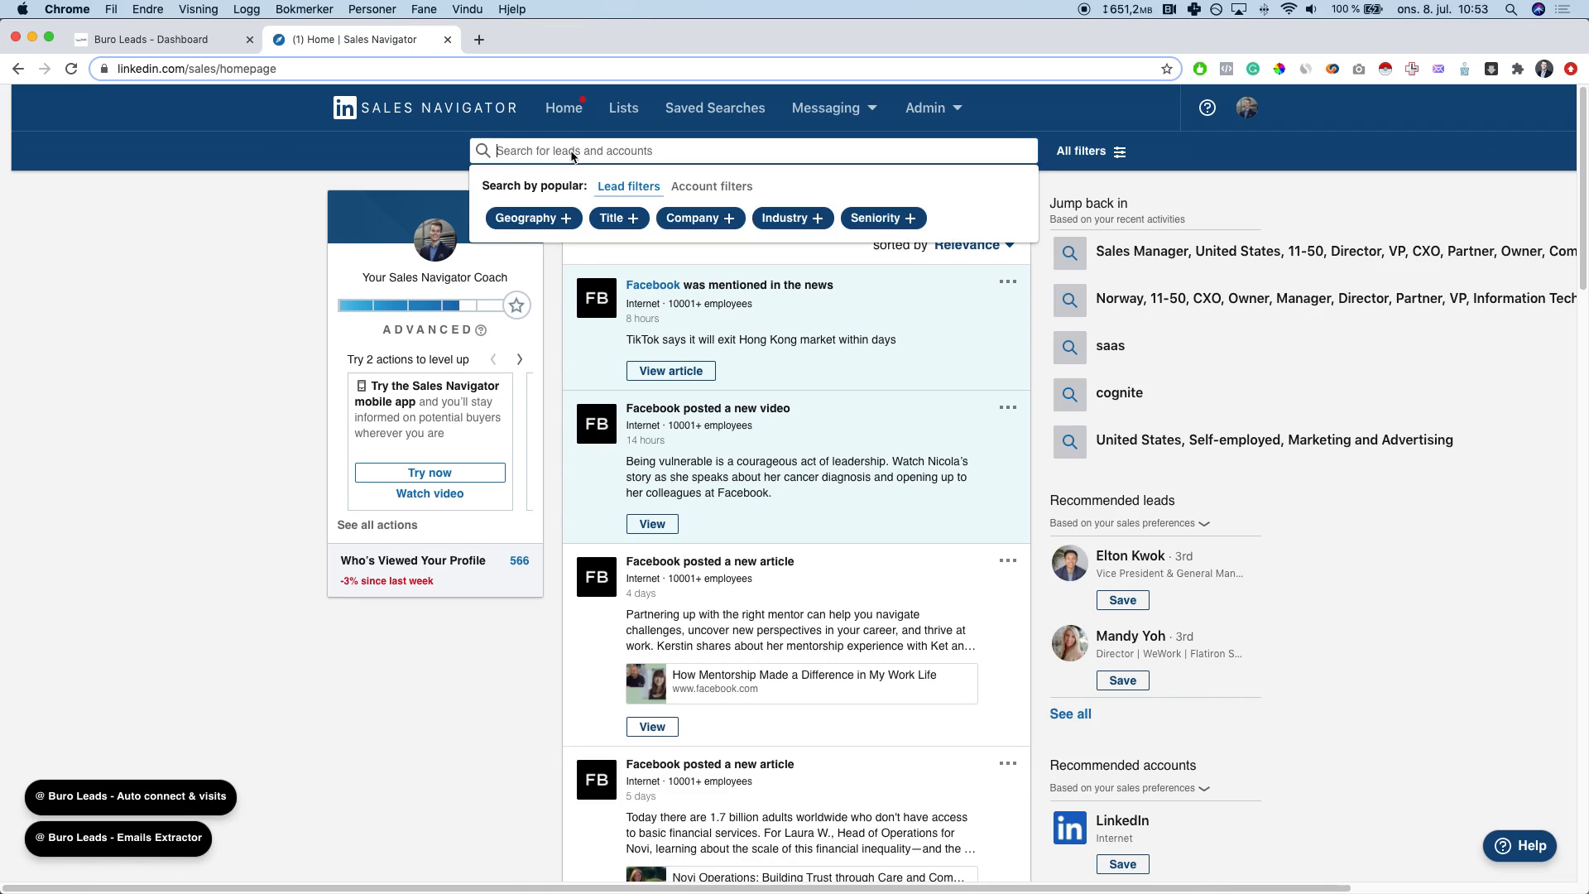
key(Return)
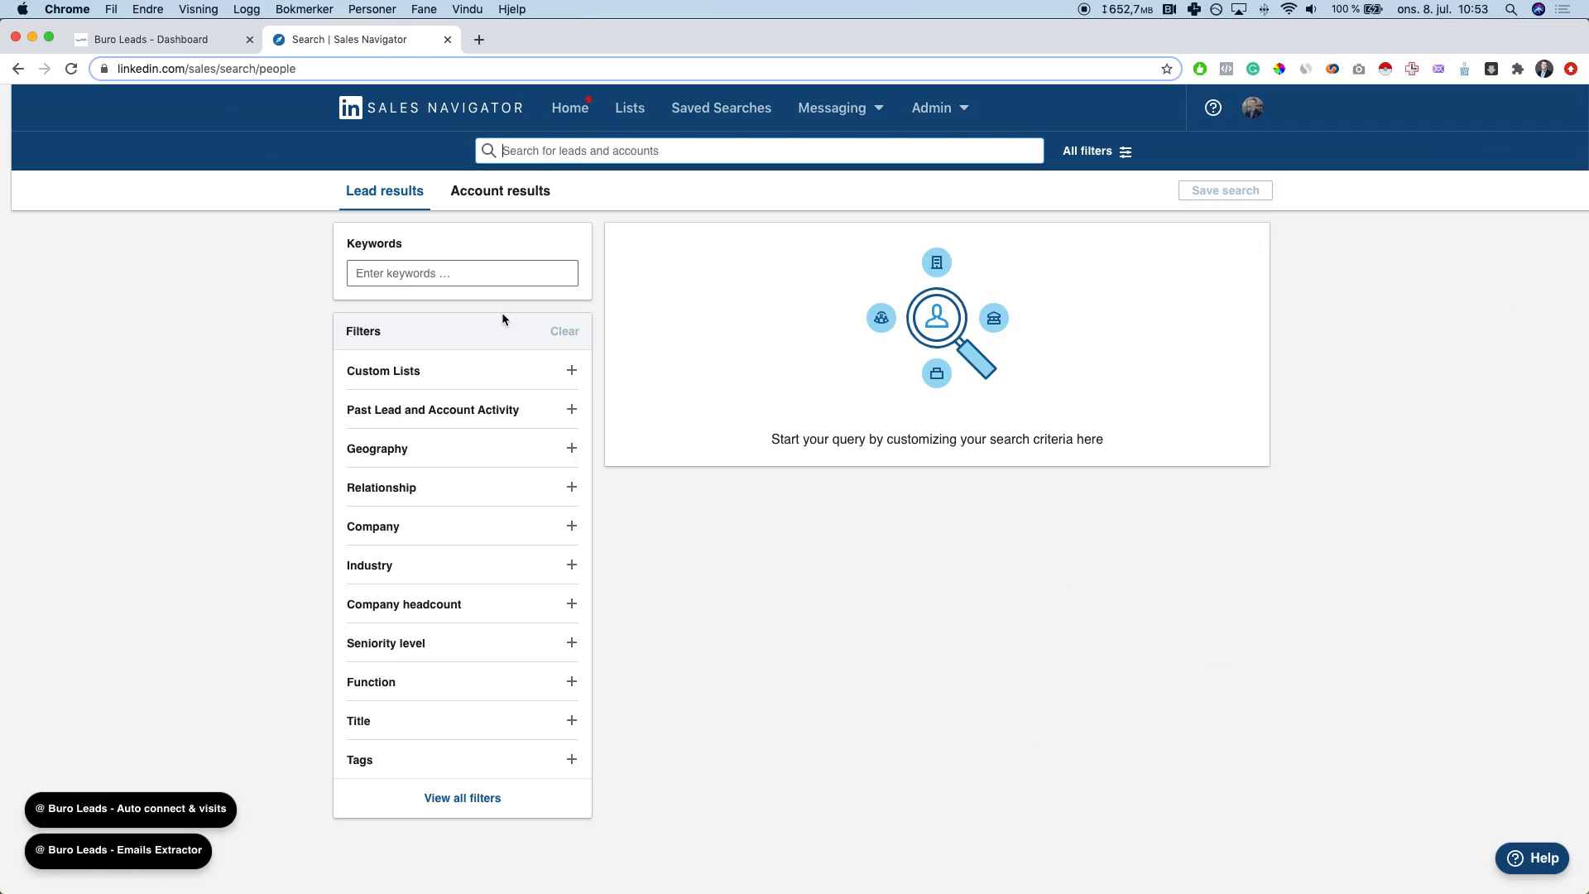
Step: Filter the lead search to the United States geography and the Marketing and Advertising industry
click(403, 449)
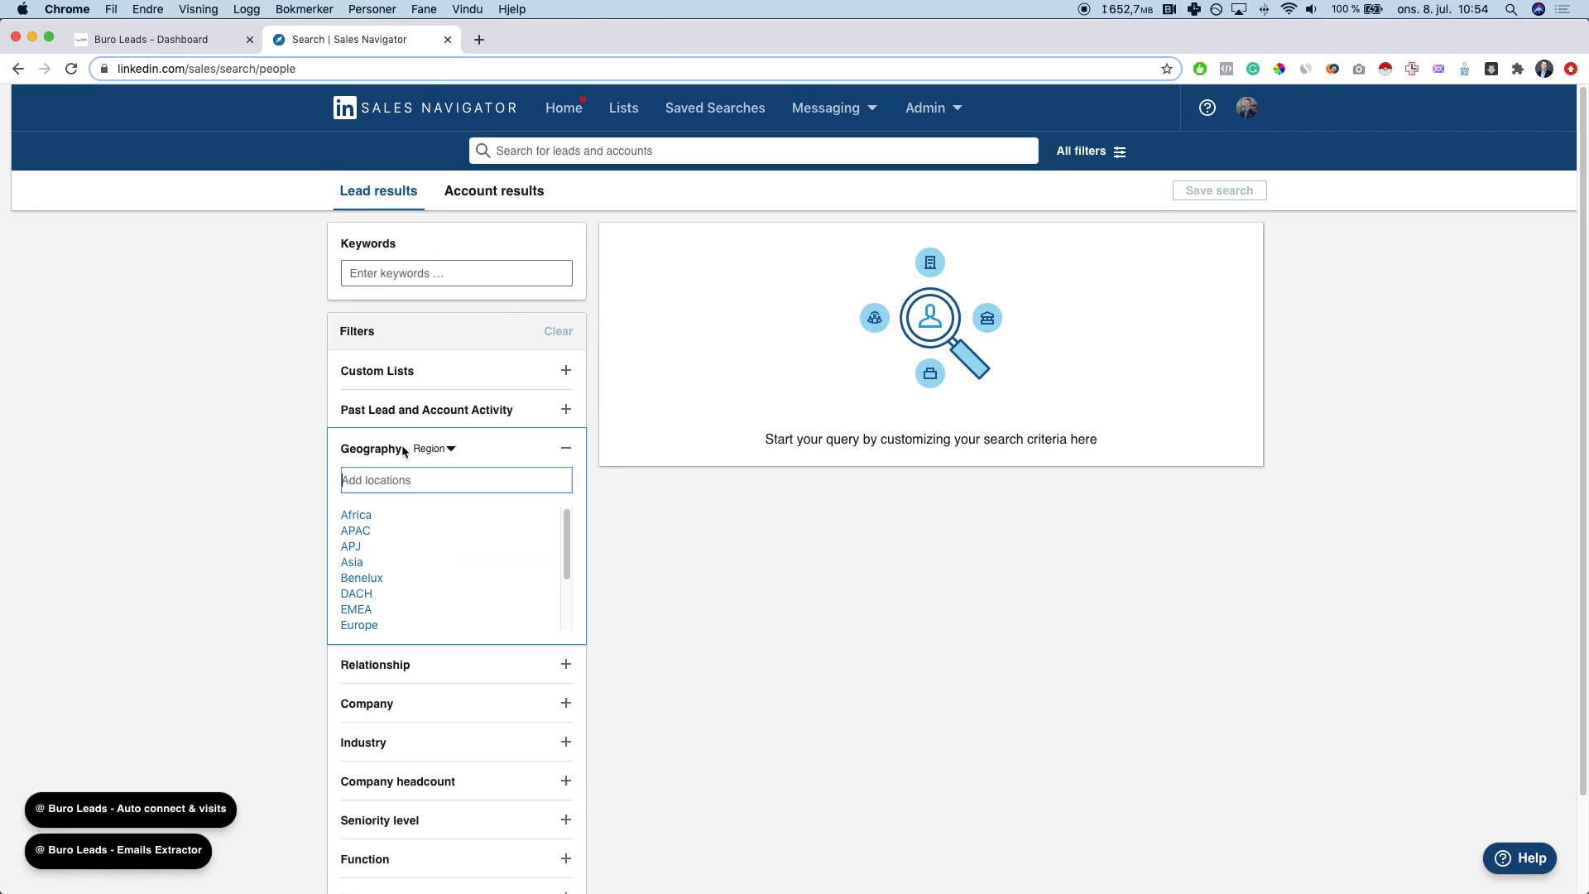
text(united stae)
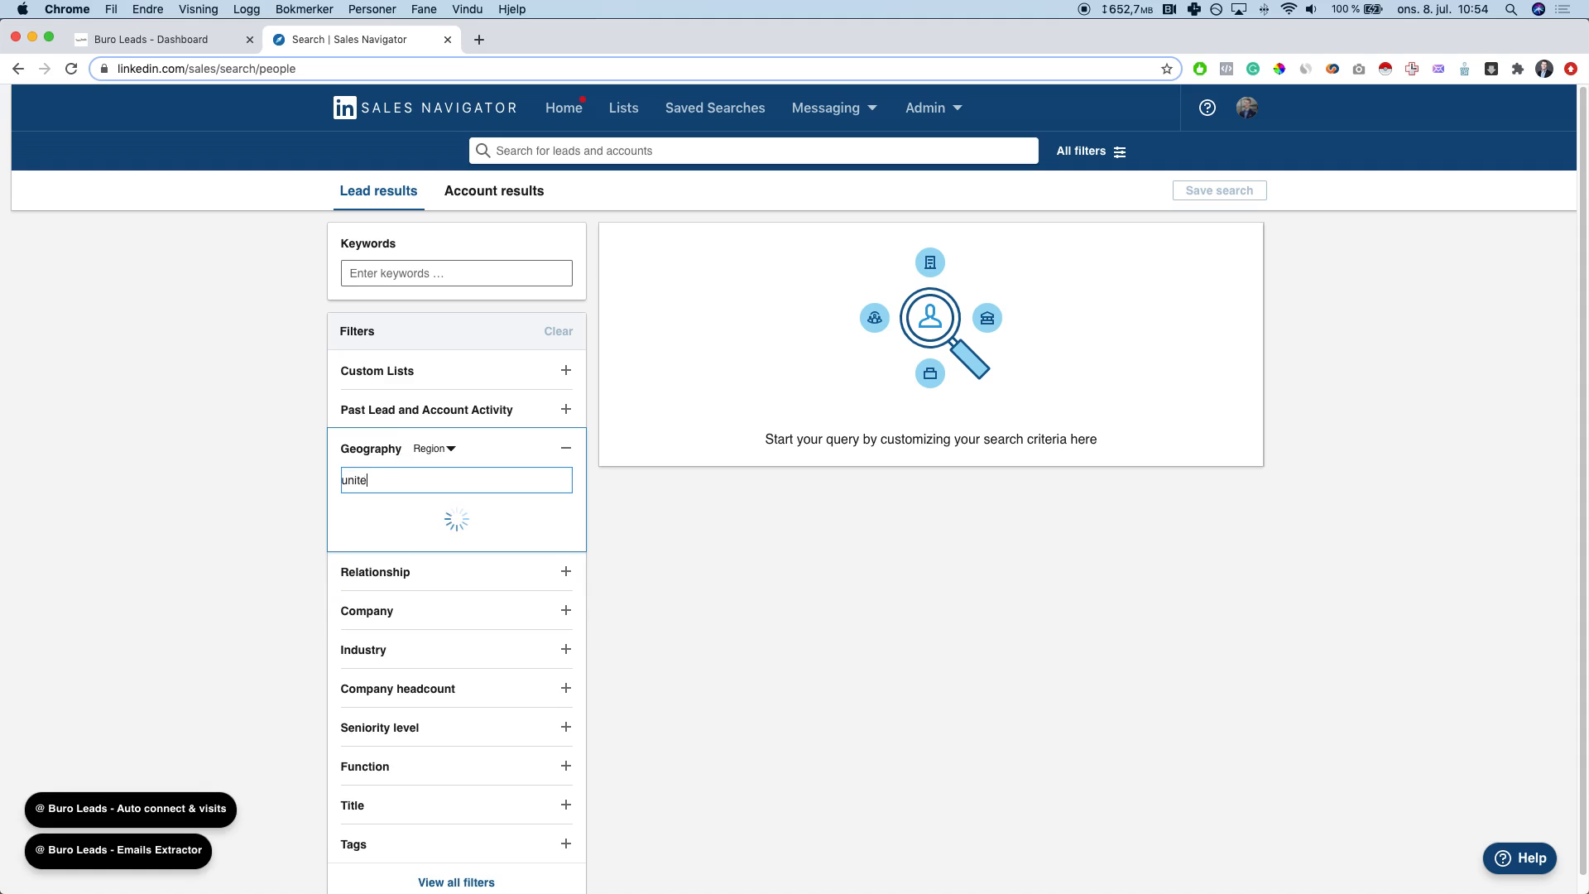
key(BackSpace)
key(BackSpace)
click(389, 520)
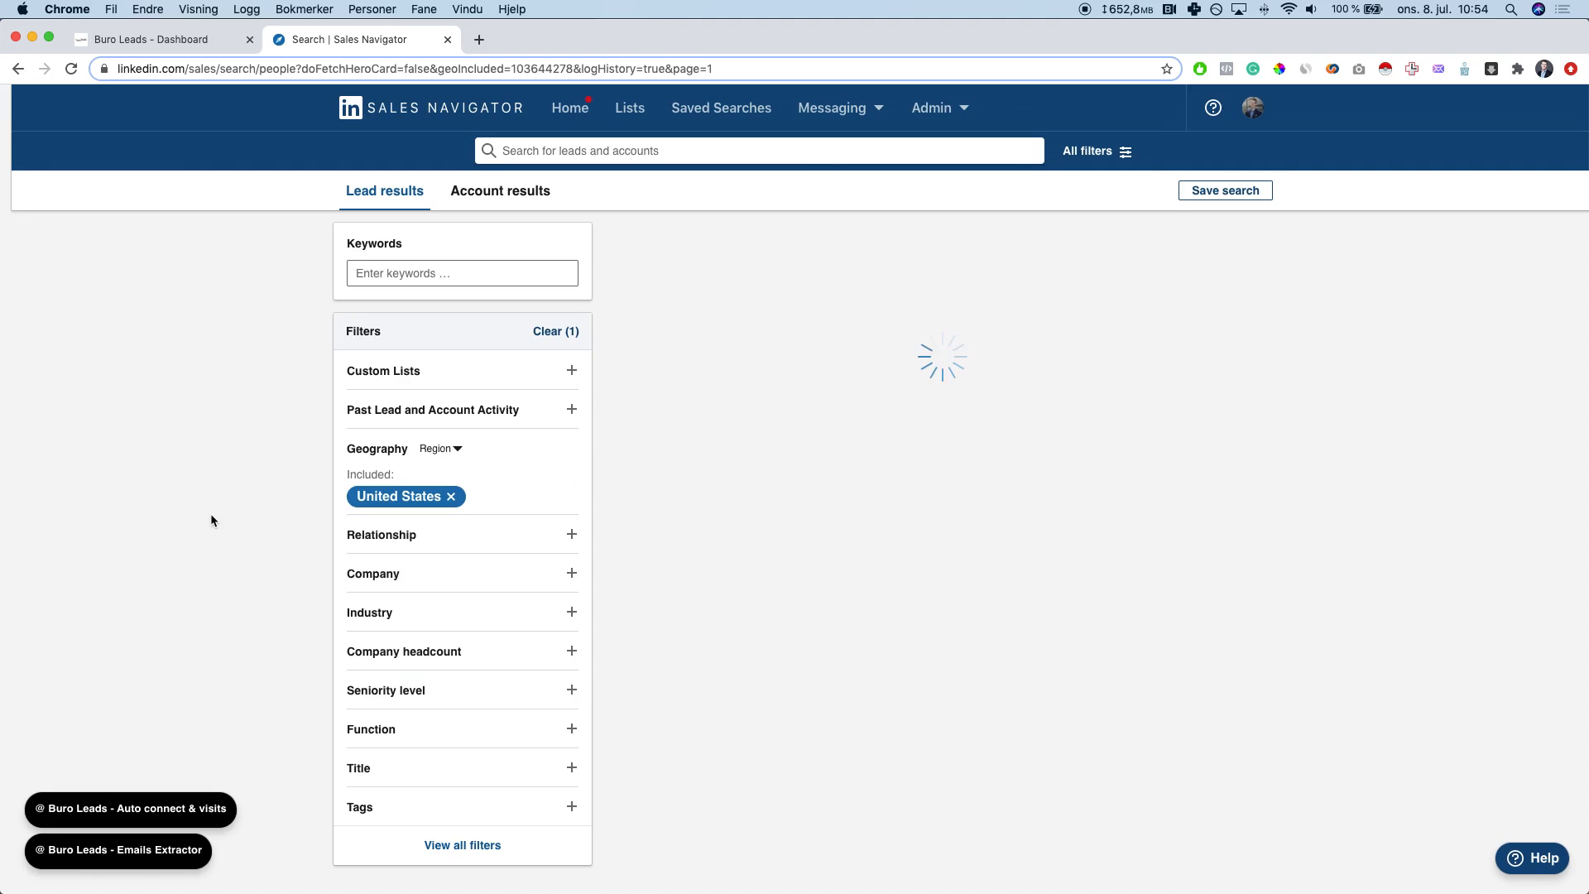
click(394, 616)
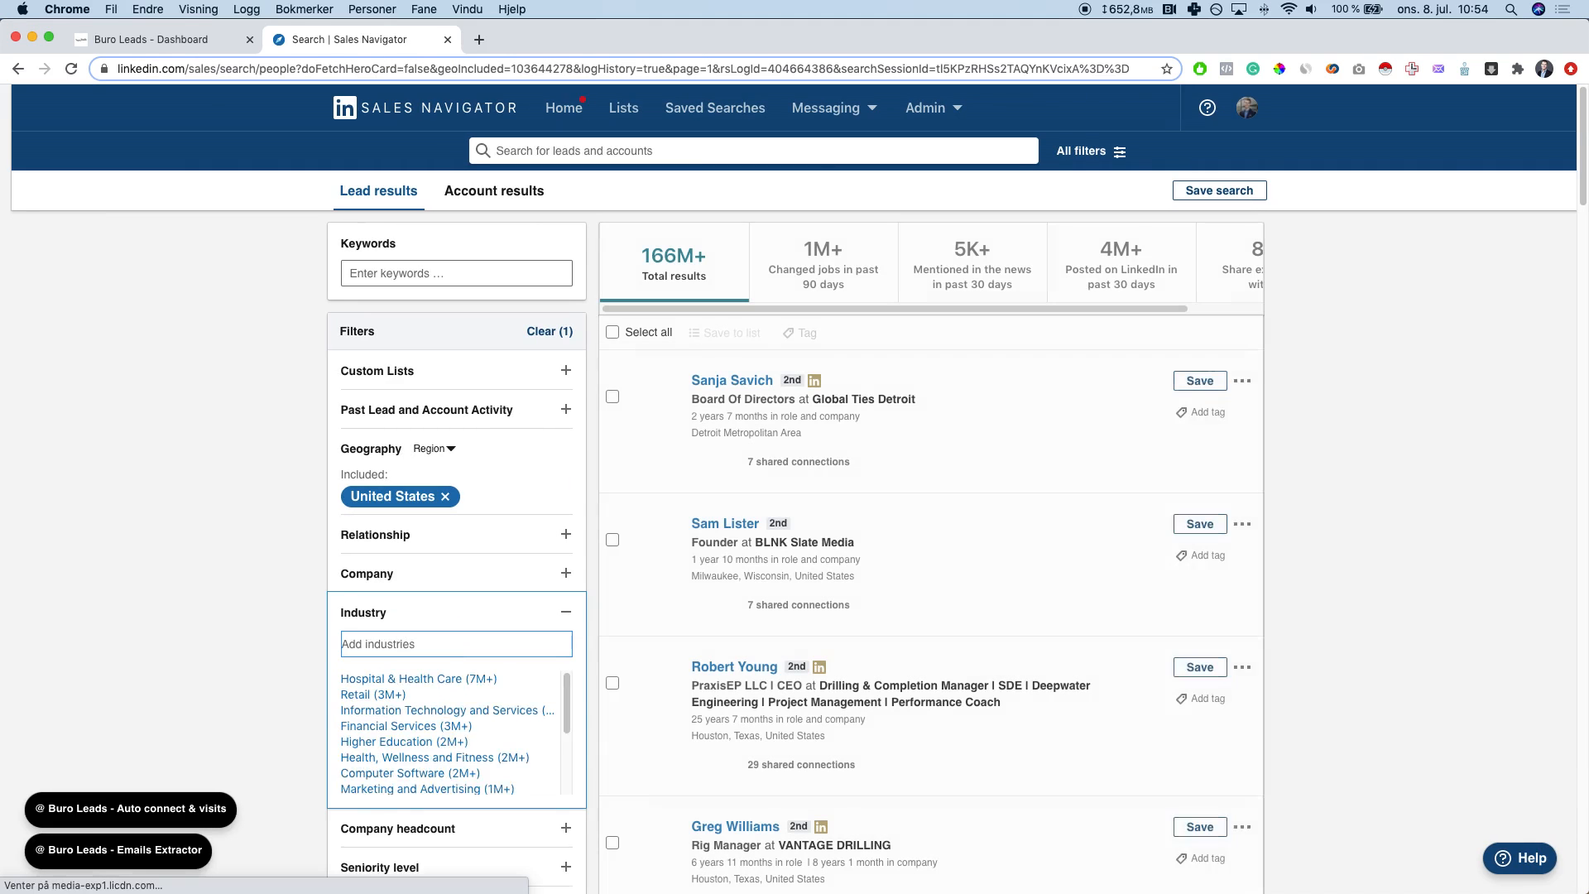
text(marketing)
click(448, 680)
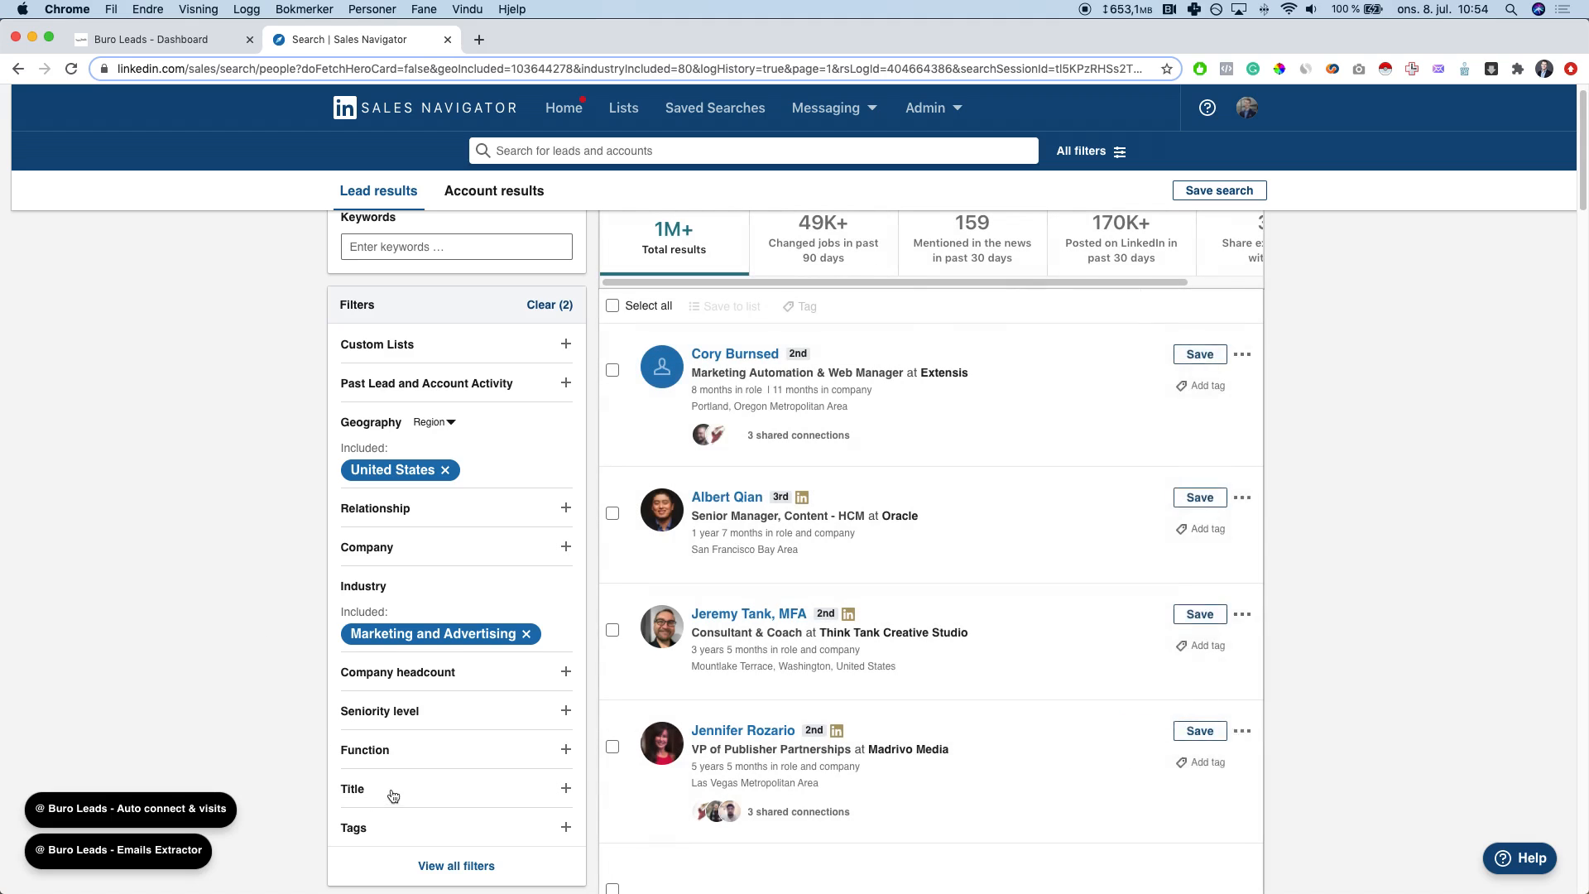
Step: Limit the lead search to companies with a headcount of 1-10
click(389, 791)
click(444, 674)
scroll(430, 662, down, 3)
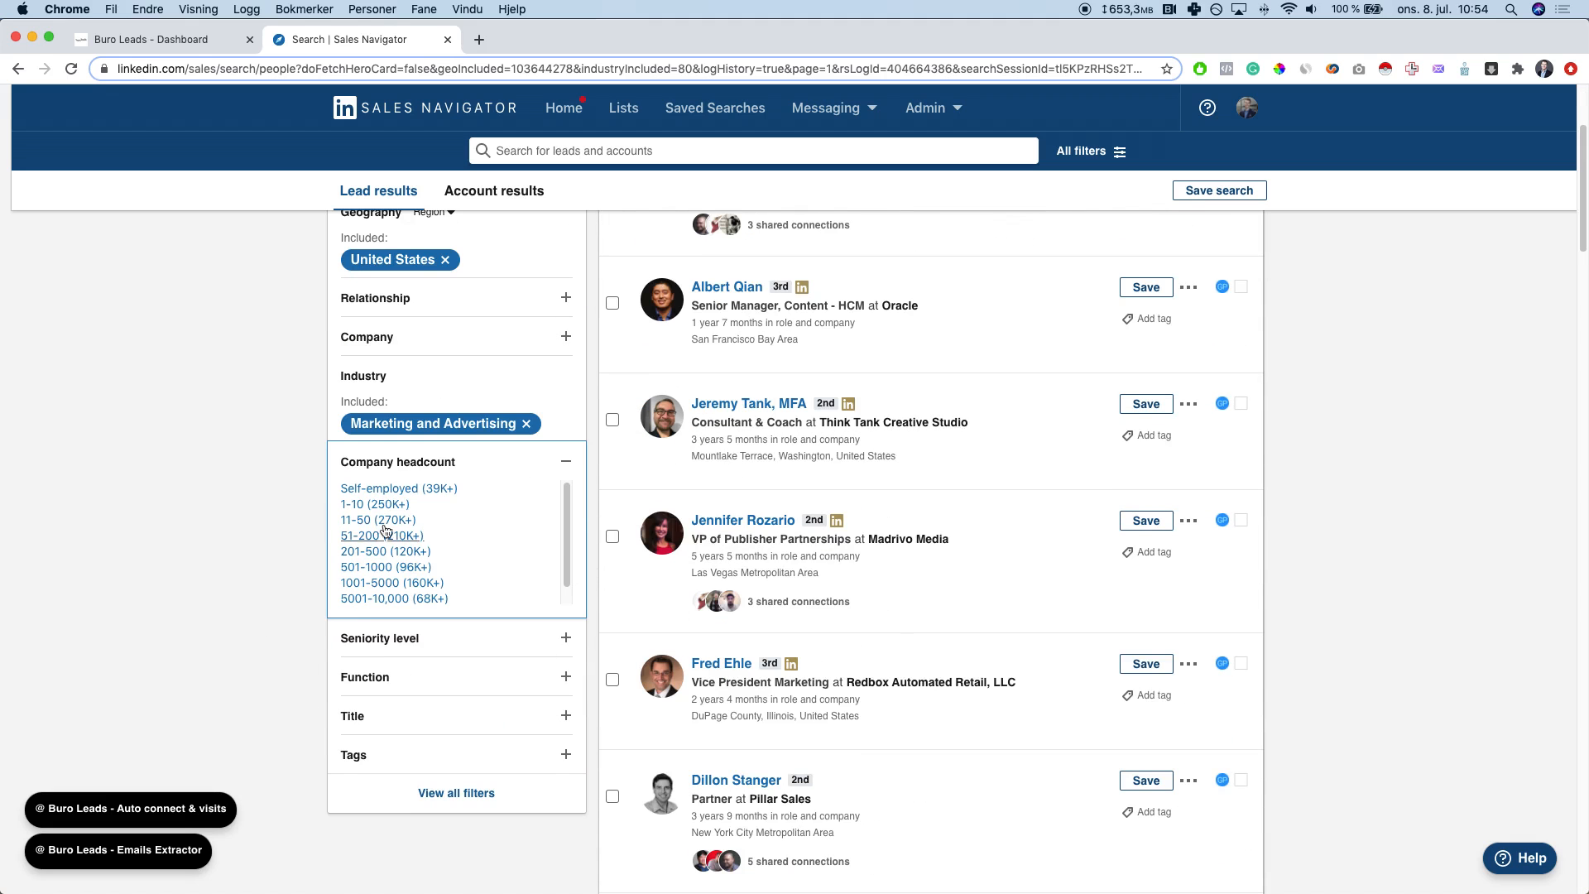
click(362, 505)
scroll(282, 614, down, 3)
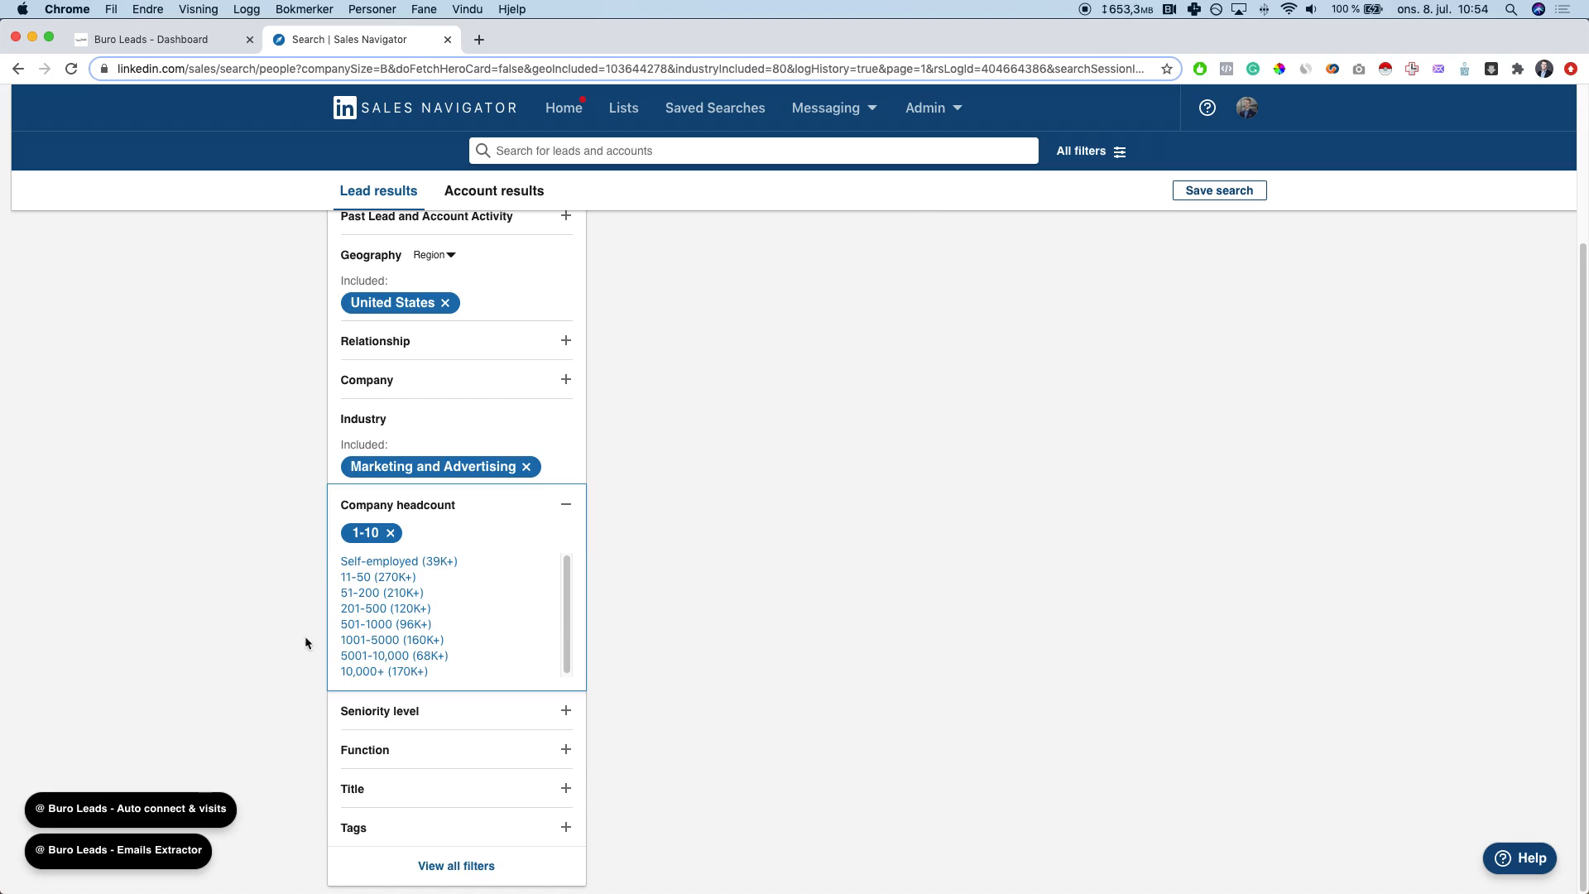
Step: Filter the leads by the current title Sales Manager and narrow them to people who posted on LinkedIn in the past 30 days
click(395, 792)
text(sales m)
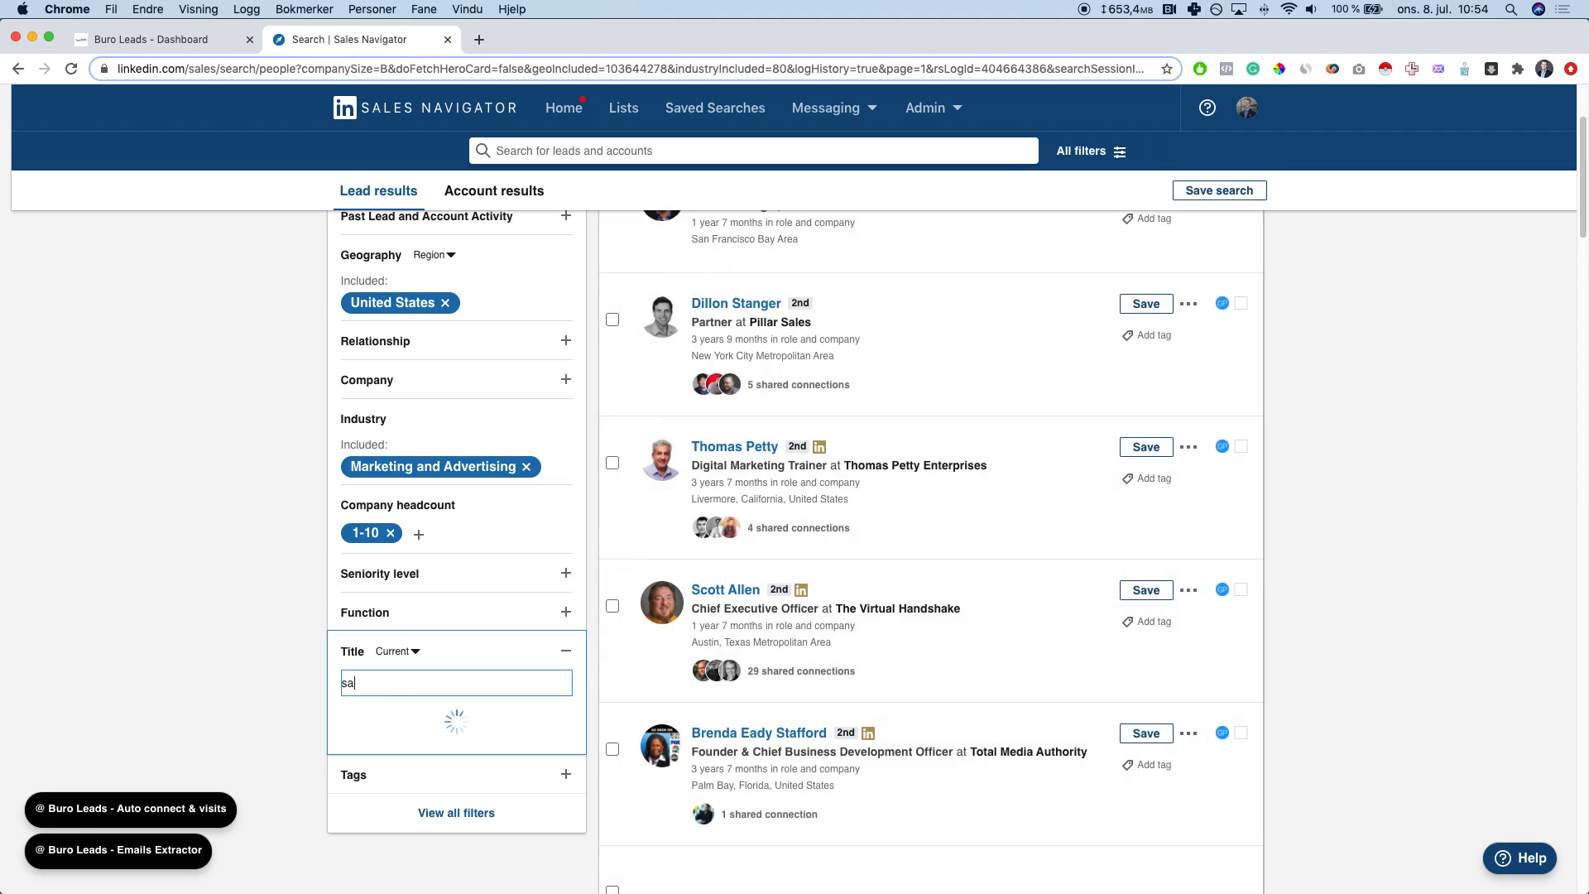
text(anagerd)
key(BackSpace)
key(Down)
key(Return)
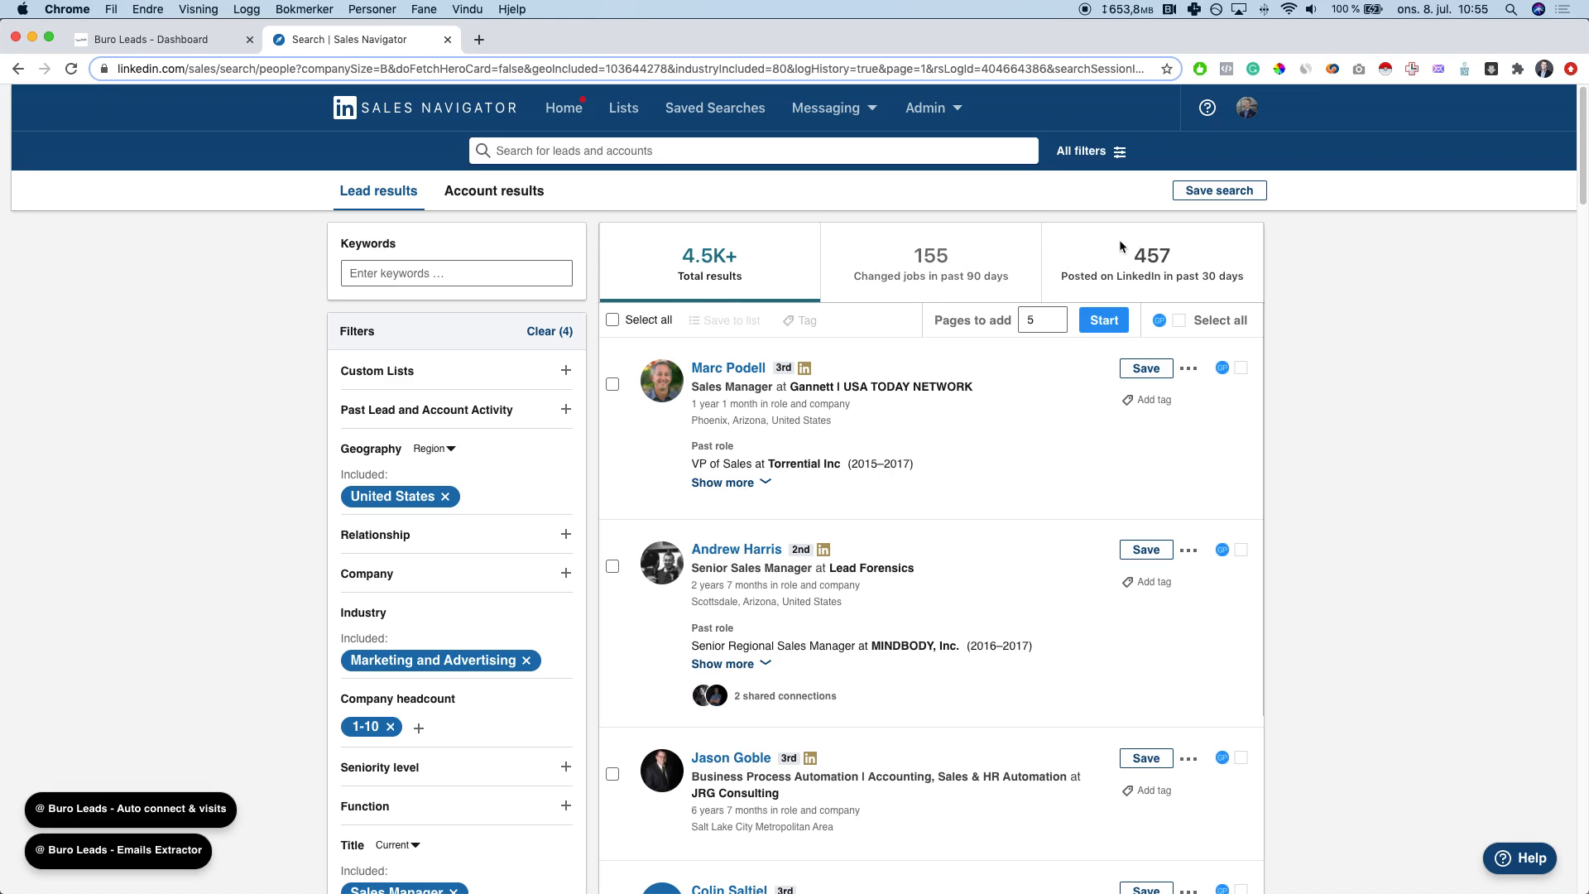
click(1177, 258)
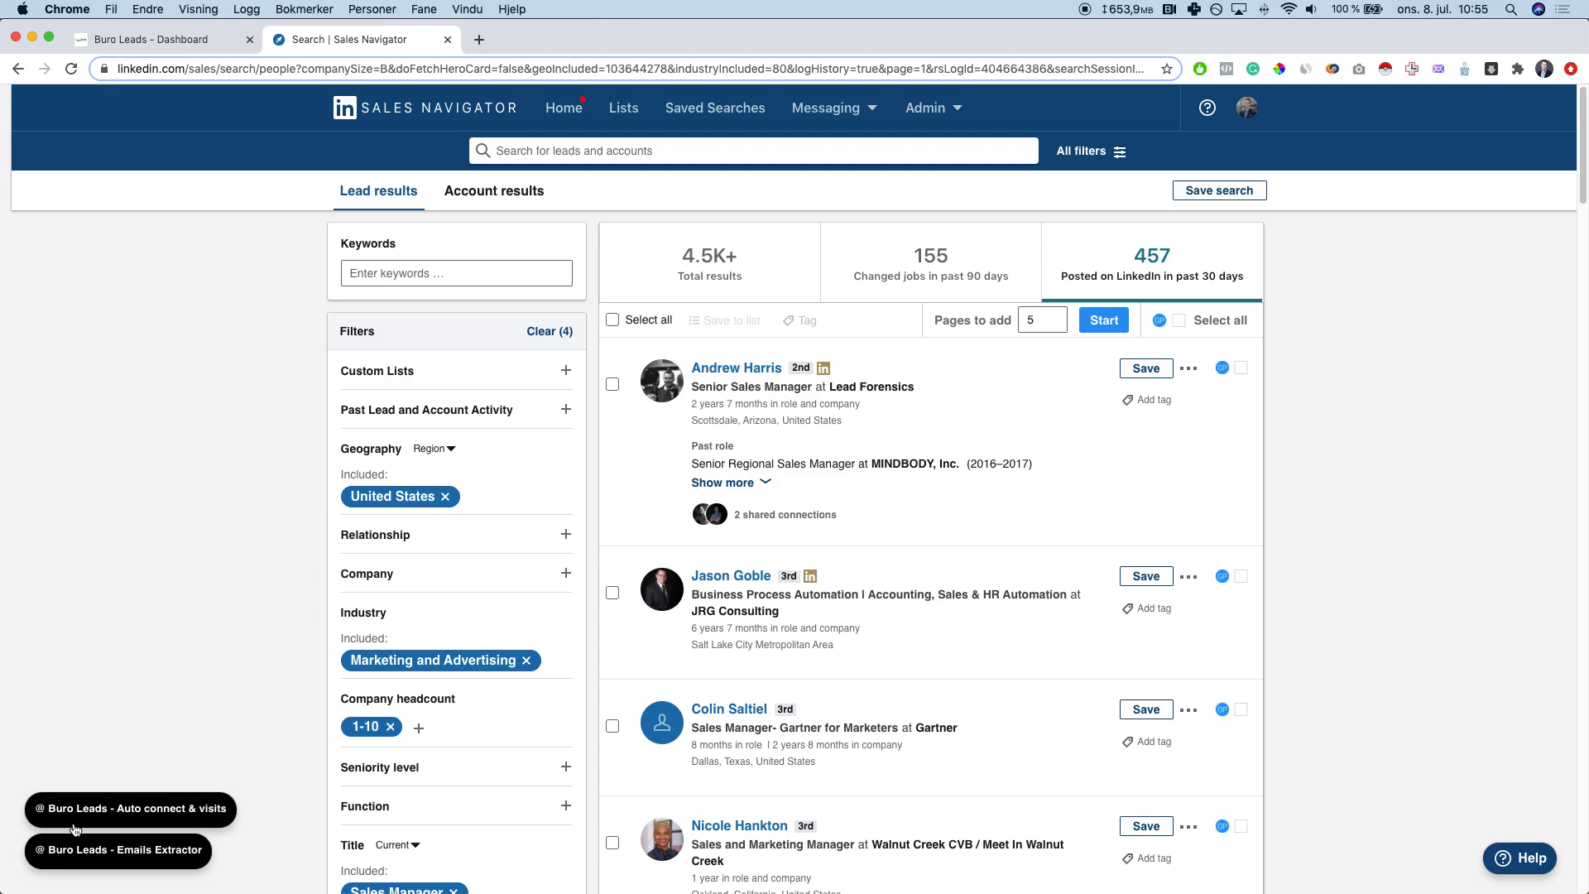
Step: Open the Buro Leads Emails Extractor on the search and check which lists are available for saving leads
click(153, 852)
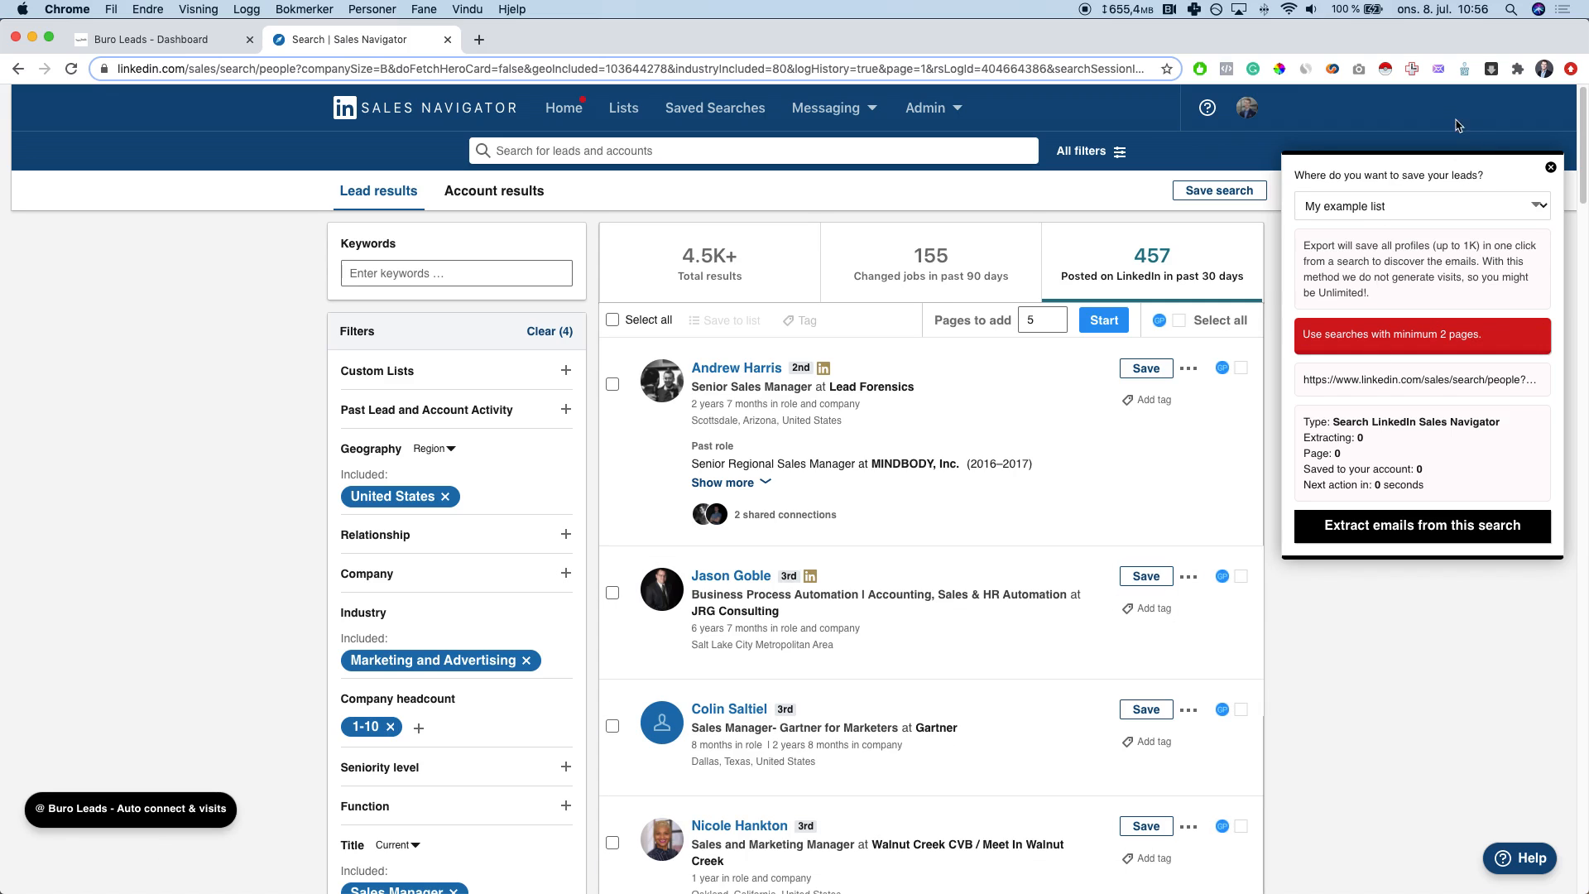
drag(1460, 157, 1459, 240)
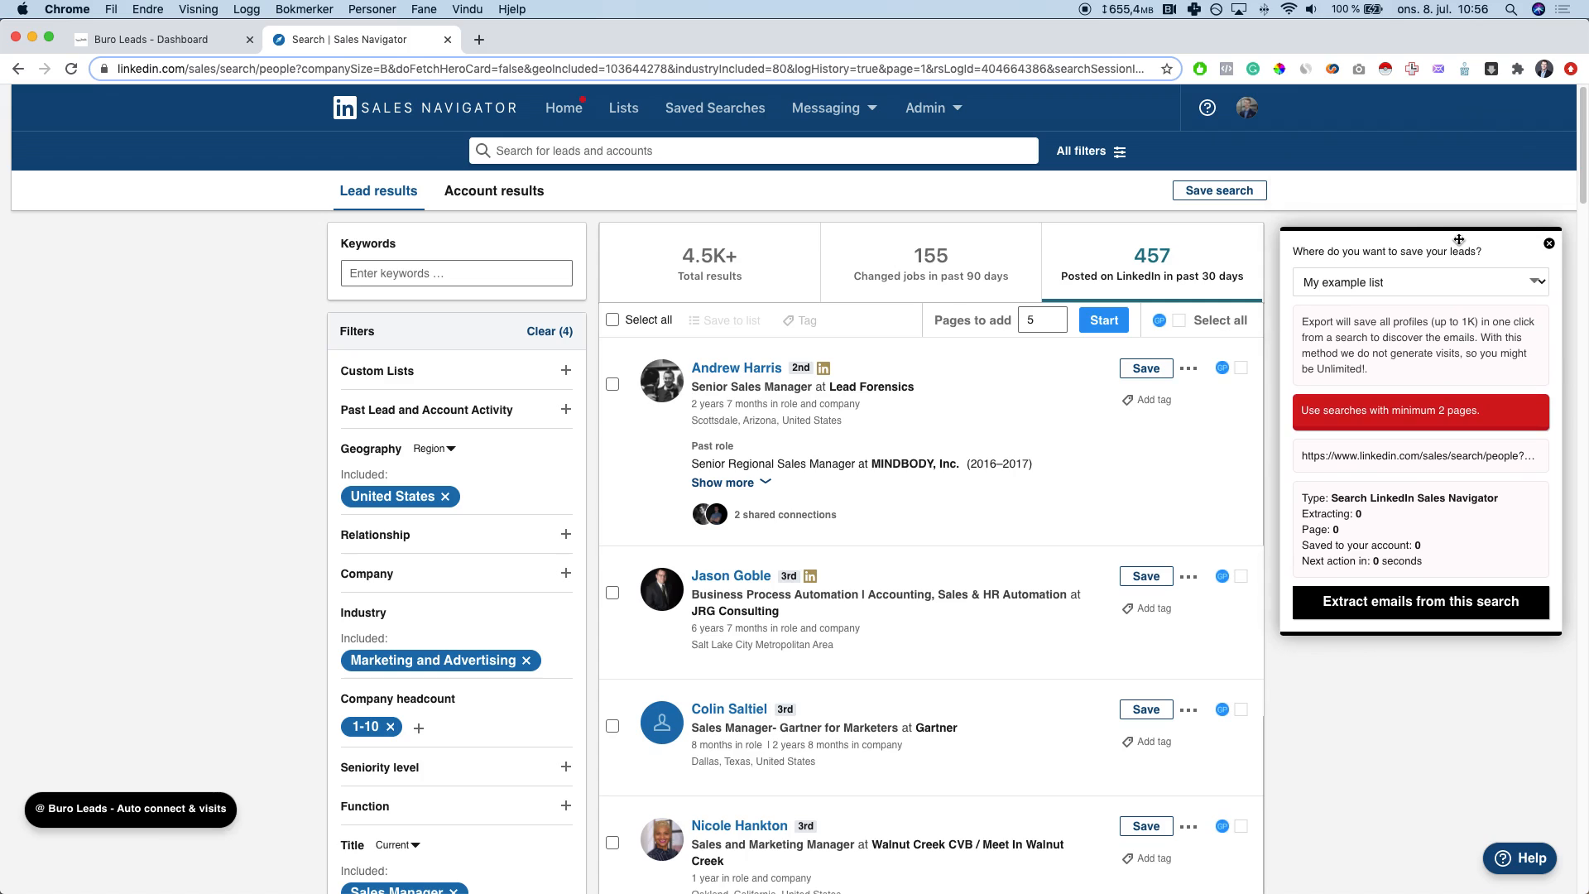
click(1433, 278)
click(1426, 282)
Step: Start a new LinkedIn list in Buro Leads, filling its name with the suggestion "USA / Marketing / 2-5 employees / founded after 2014"
click(165, 47)
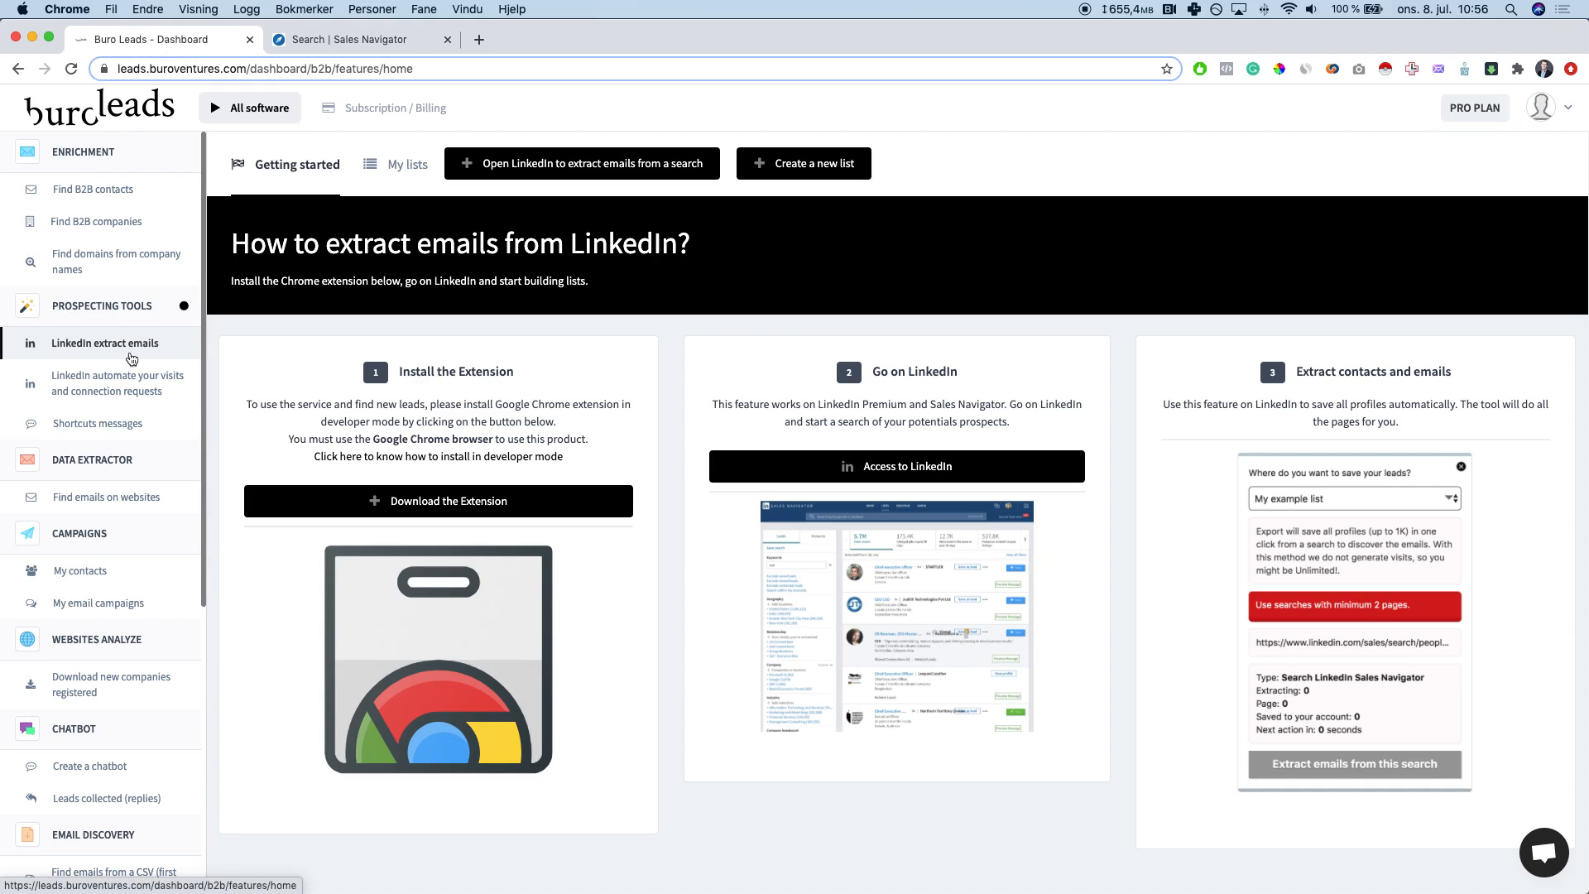
click(405, 180)
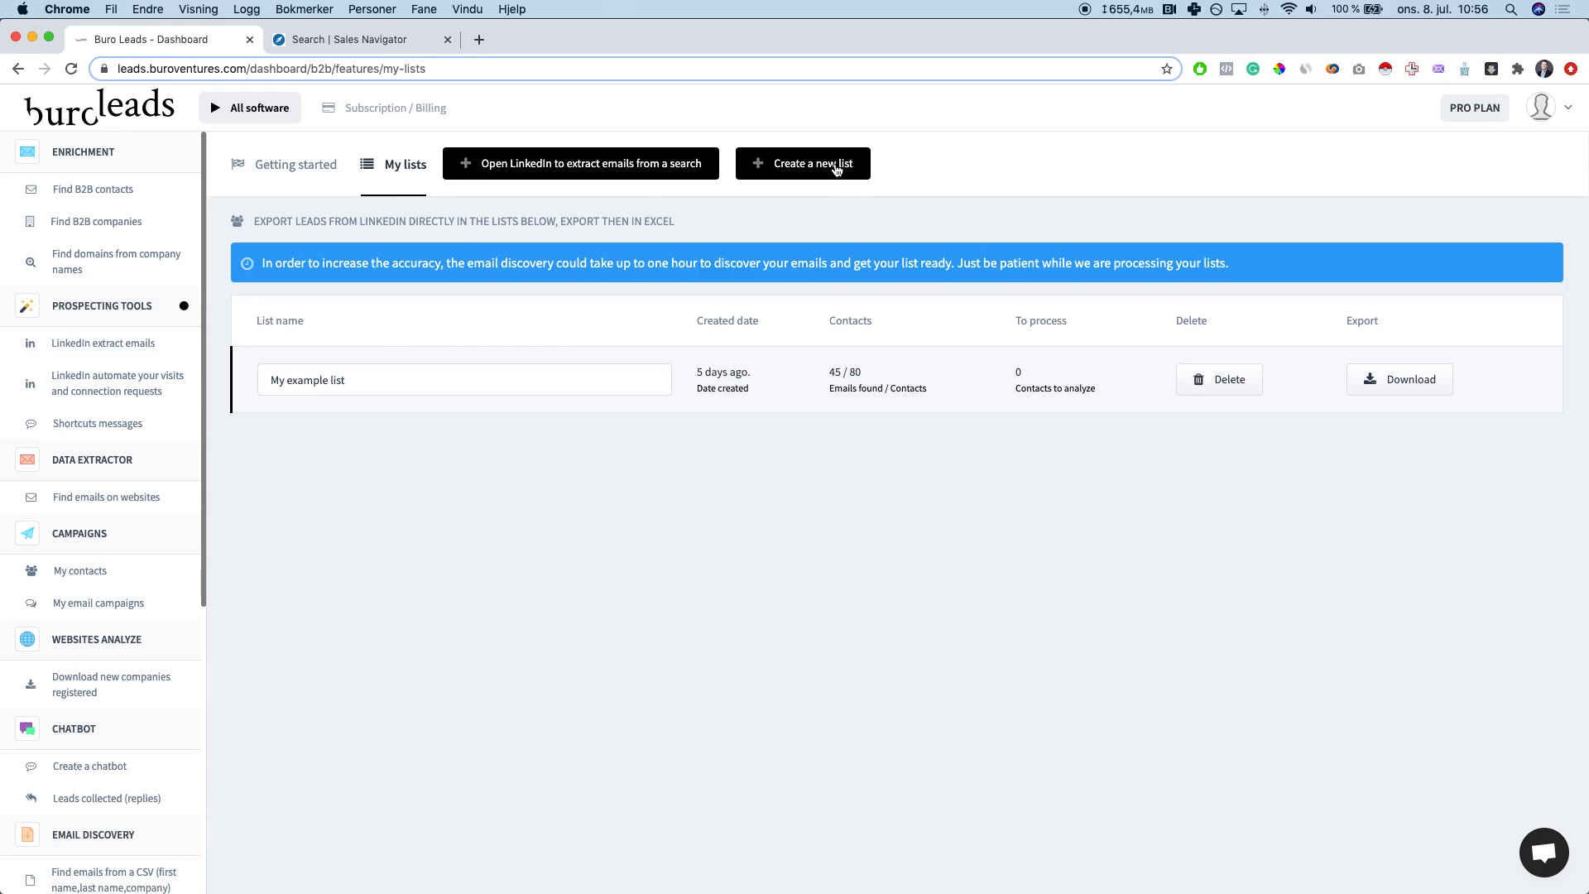
click(834, 172)
click(787, 225)
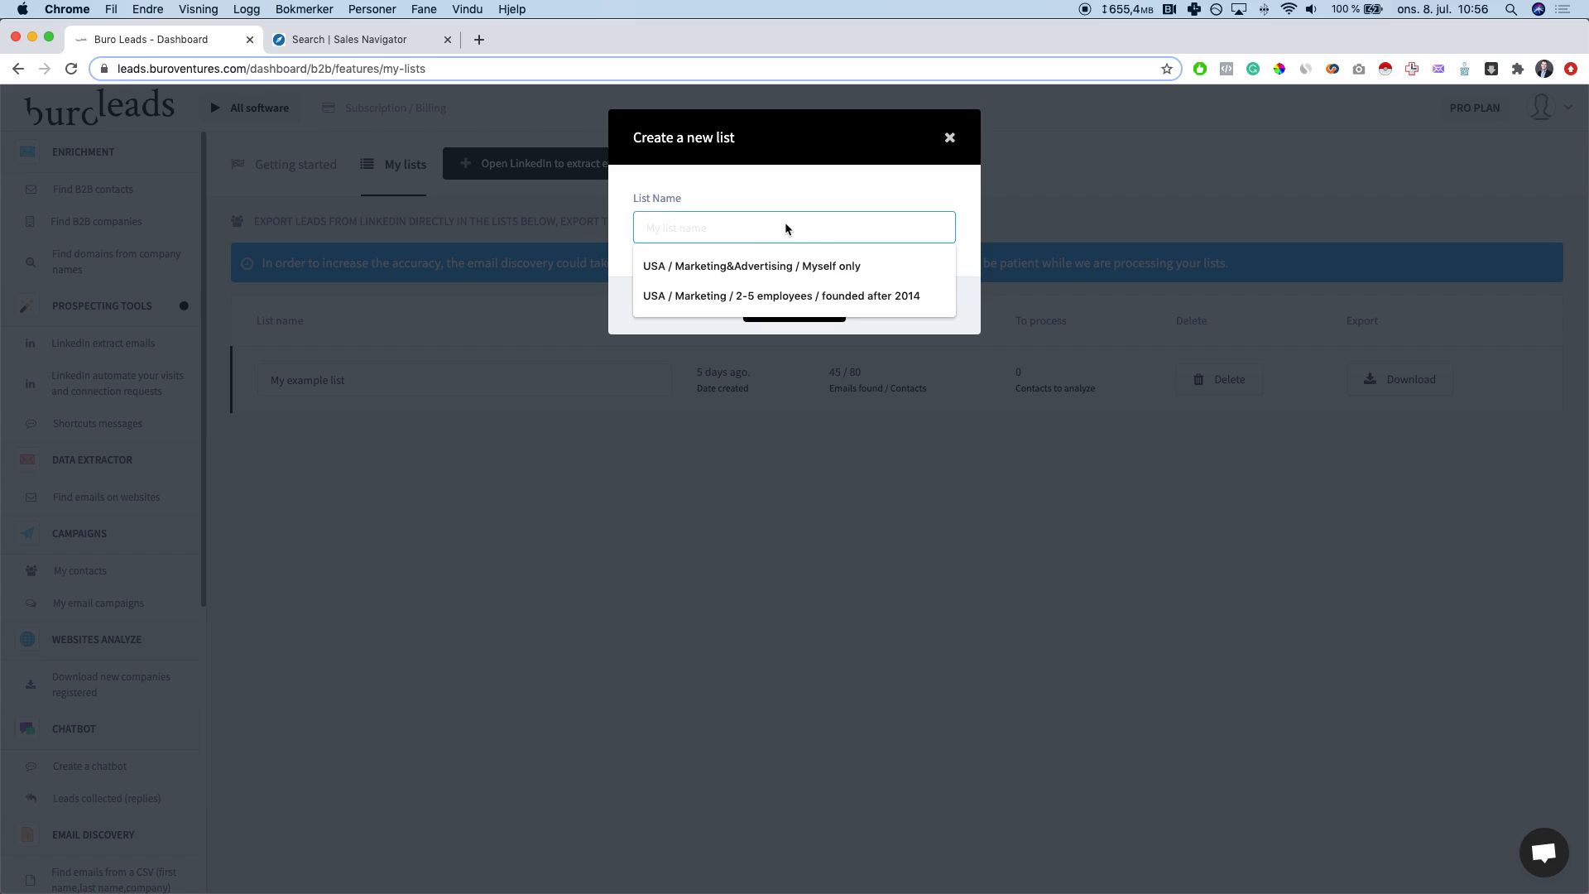
text(USA)
key(Down)
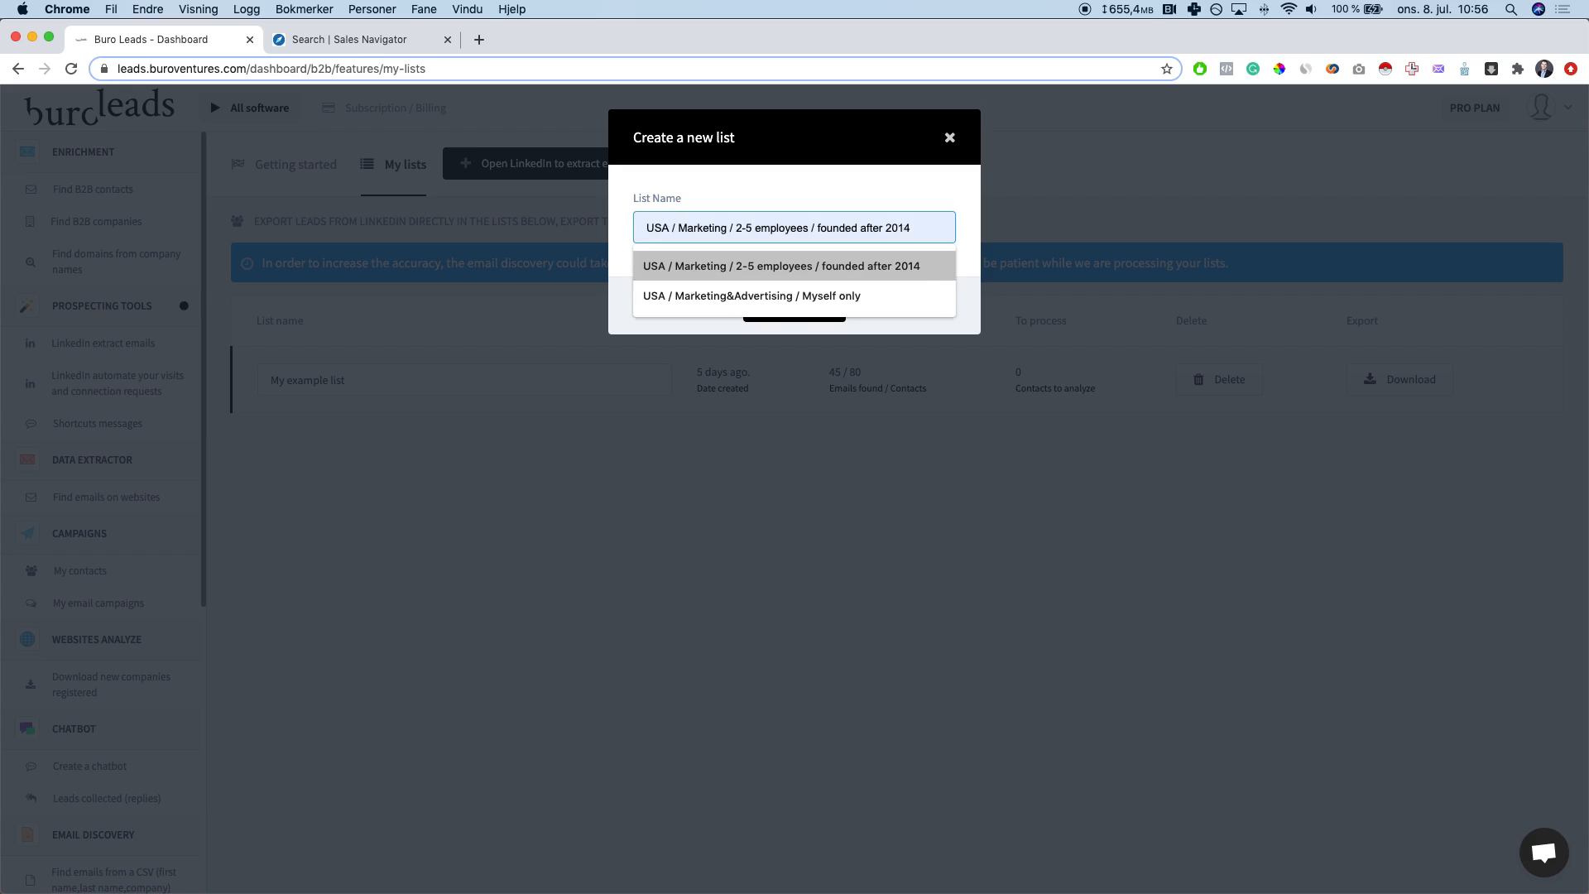
key(Return)
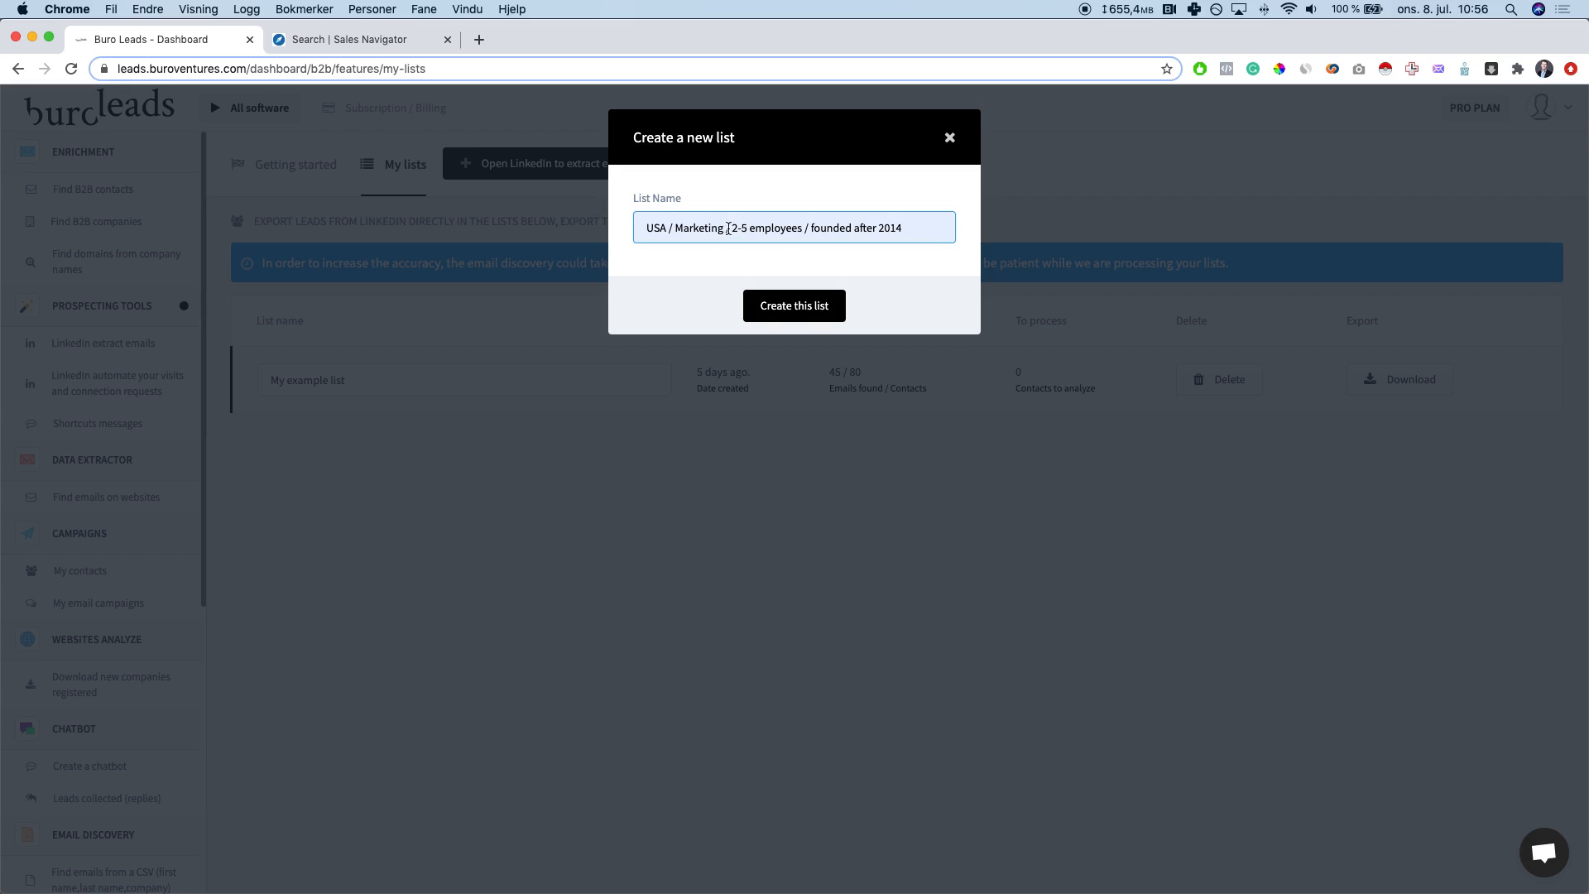
Step: Change the employee range in the new list's name to 1-10
key(BackSpace)
text(1)
key(Right)
key(Right)
key(BackSpace)
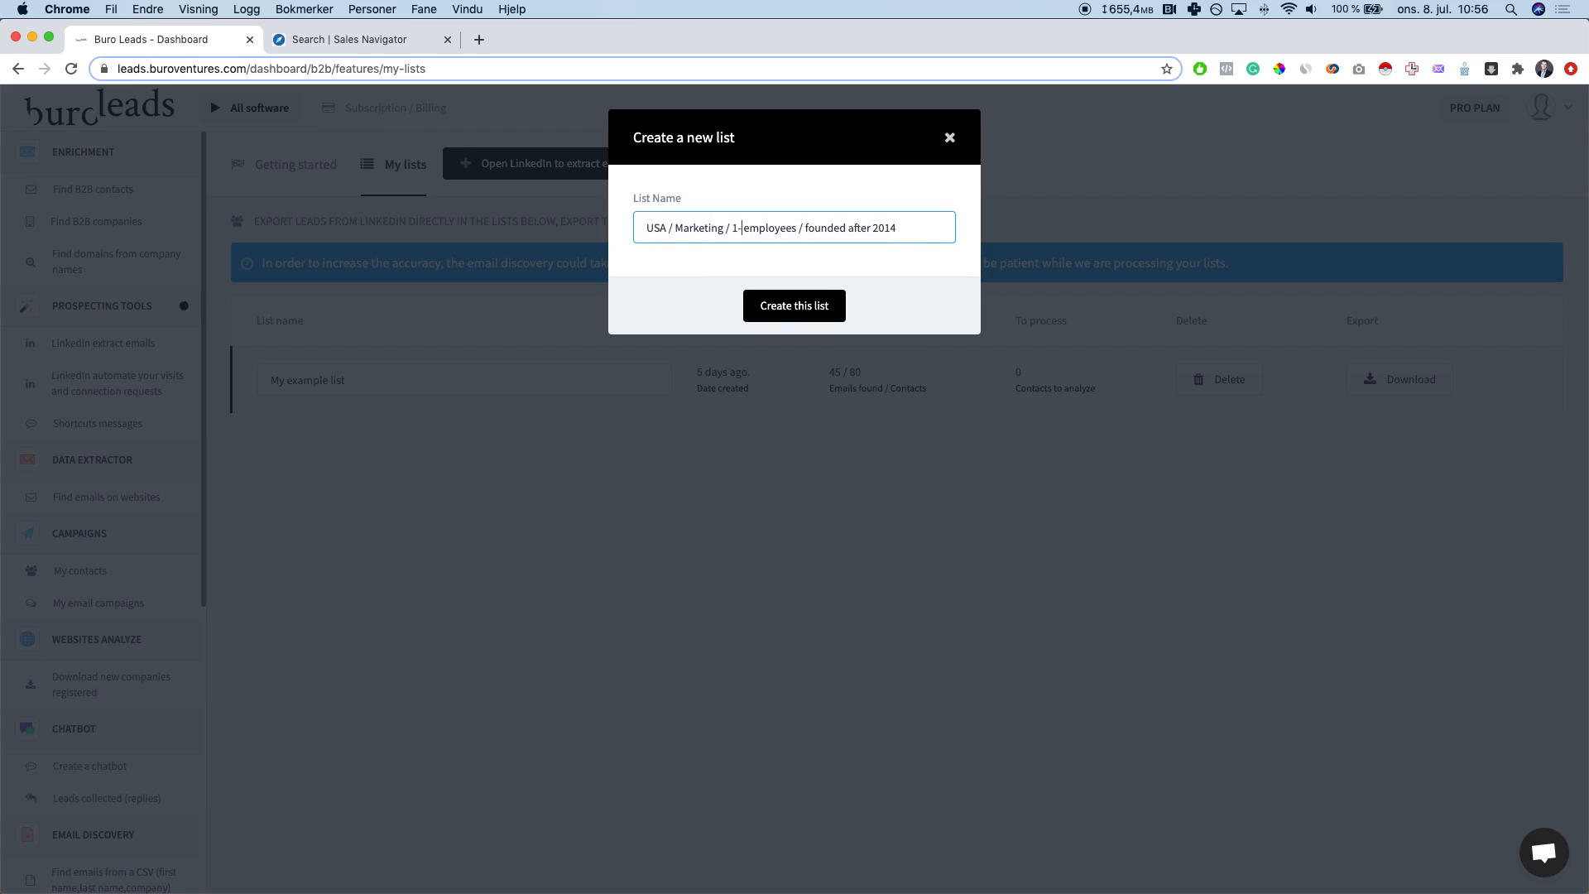
text(10)
Step: Replace "founded after 2014" in the list name with "Sales Managers" and create the list
click(814, 228)
key(super+shift+Right)
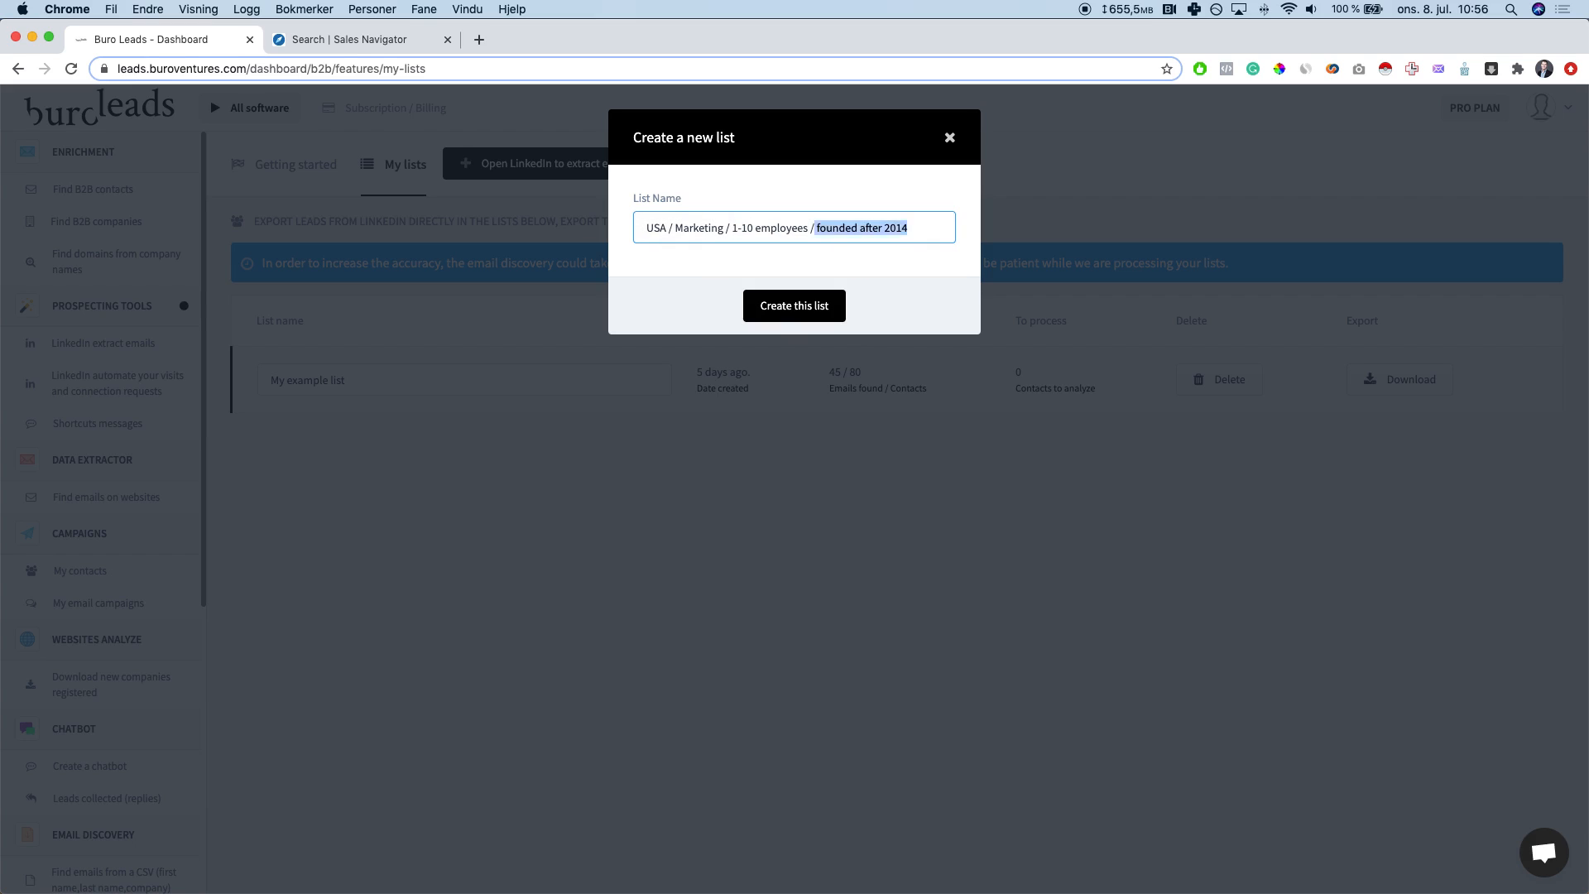
key(BackSpace)
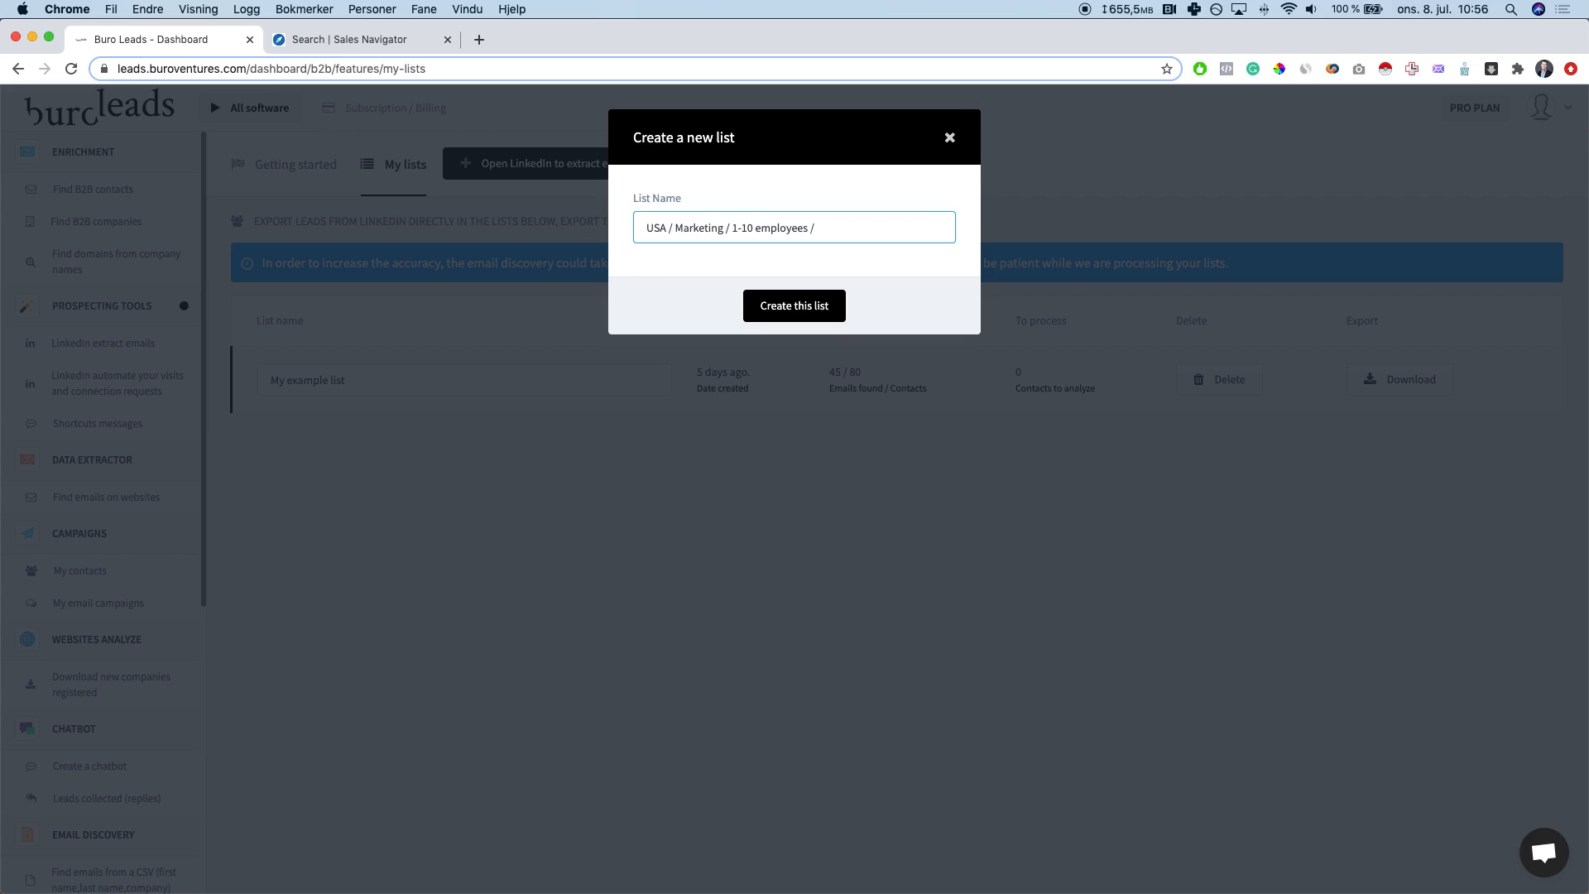
text(Sales Managers)
click(808, 308)
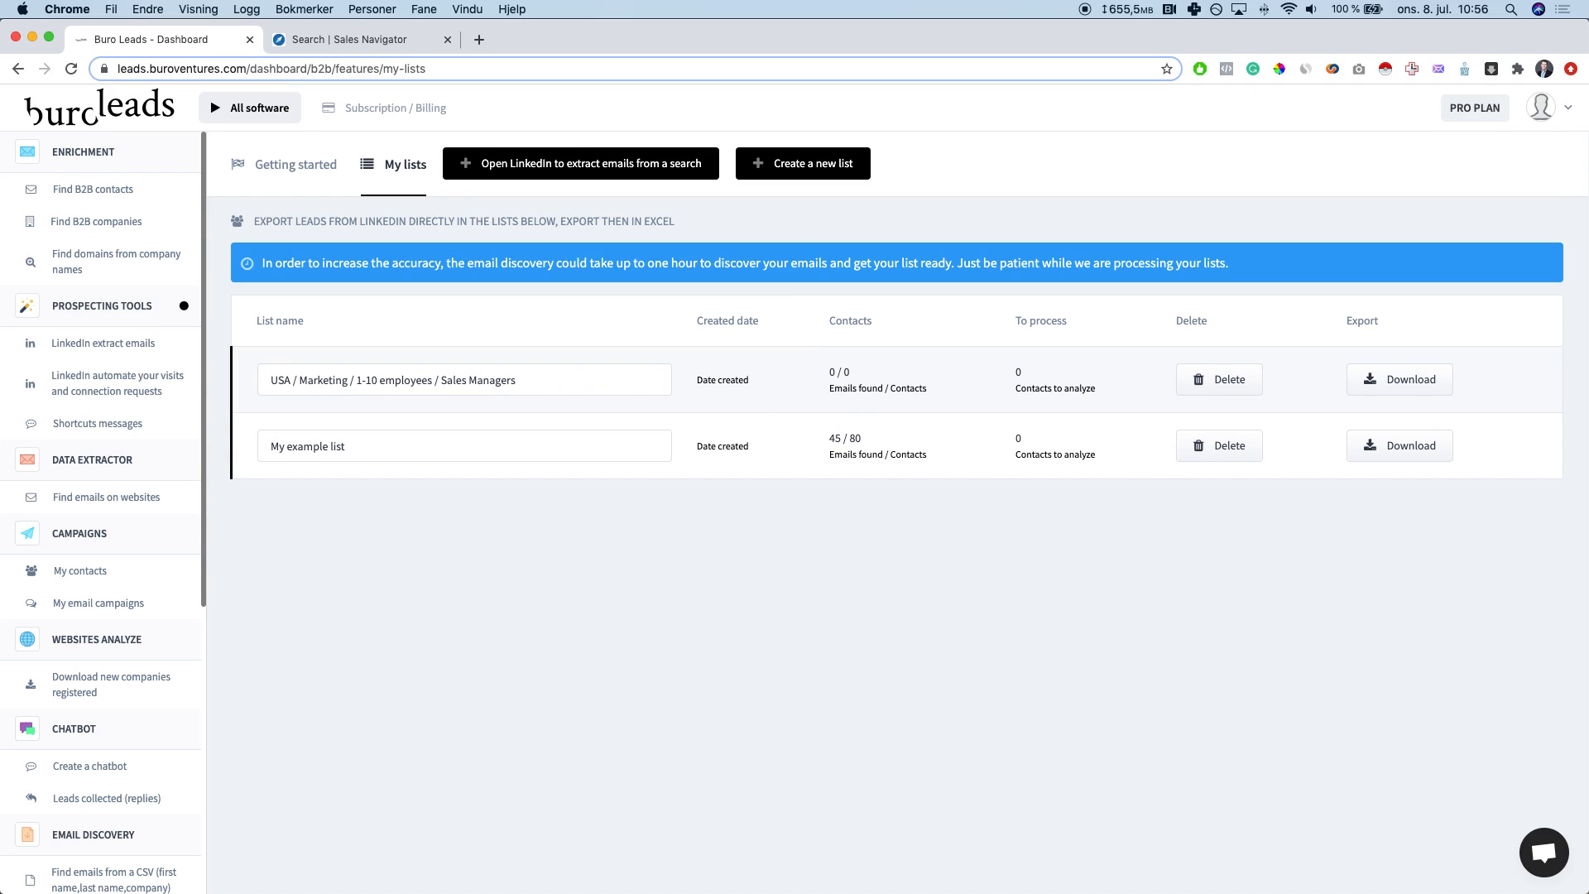
Step: Extend the new list's name to "USA / Marketing / 1-10 employees / Sales Managers / Posted last 30 days"
click(606, 377)
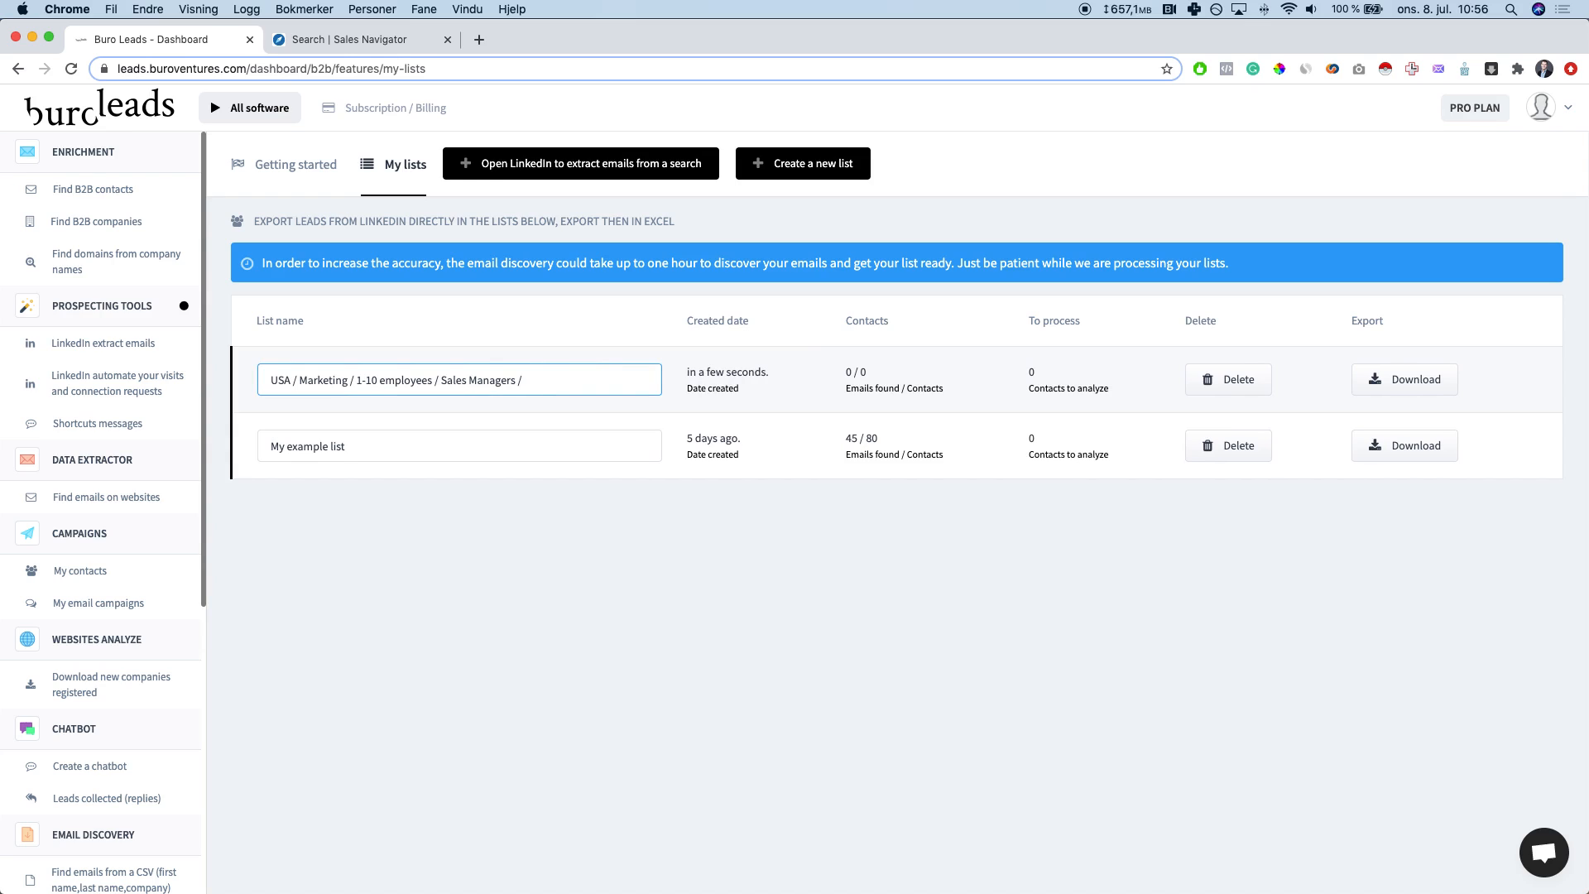
key(alt+BackSpace)
text(Posted last 30 days)
click(727, 503)
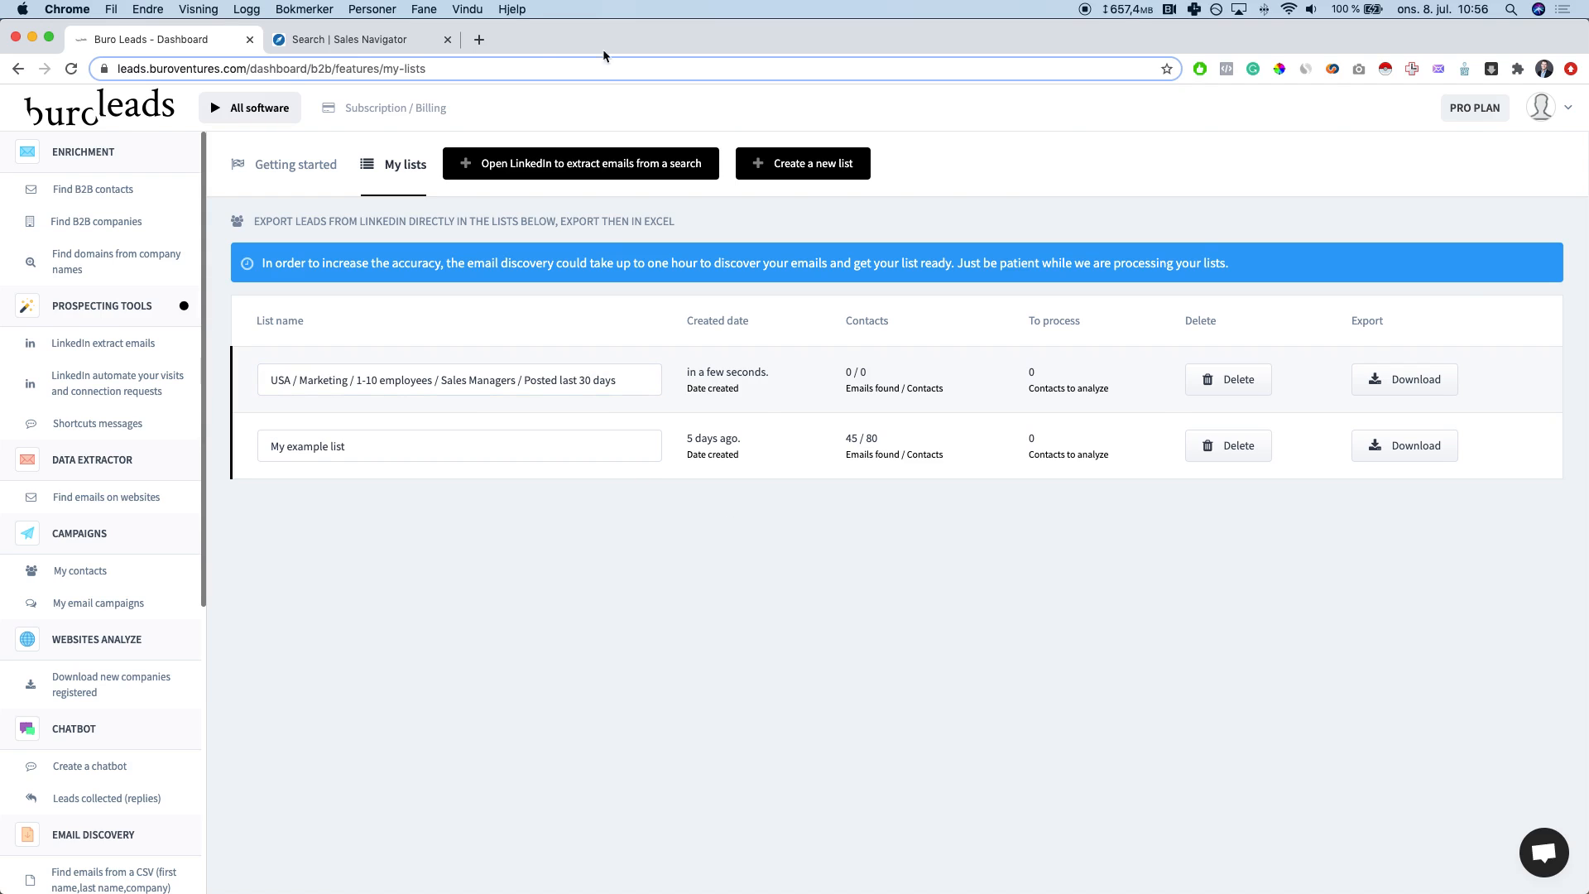
Step: Start extracting emails from the Sales Navigator search into the list "USA / Marketing / 1-10 employees / Sales Managers / Posted last 30 days"
click(354, 41)
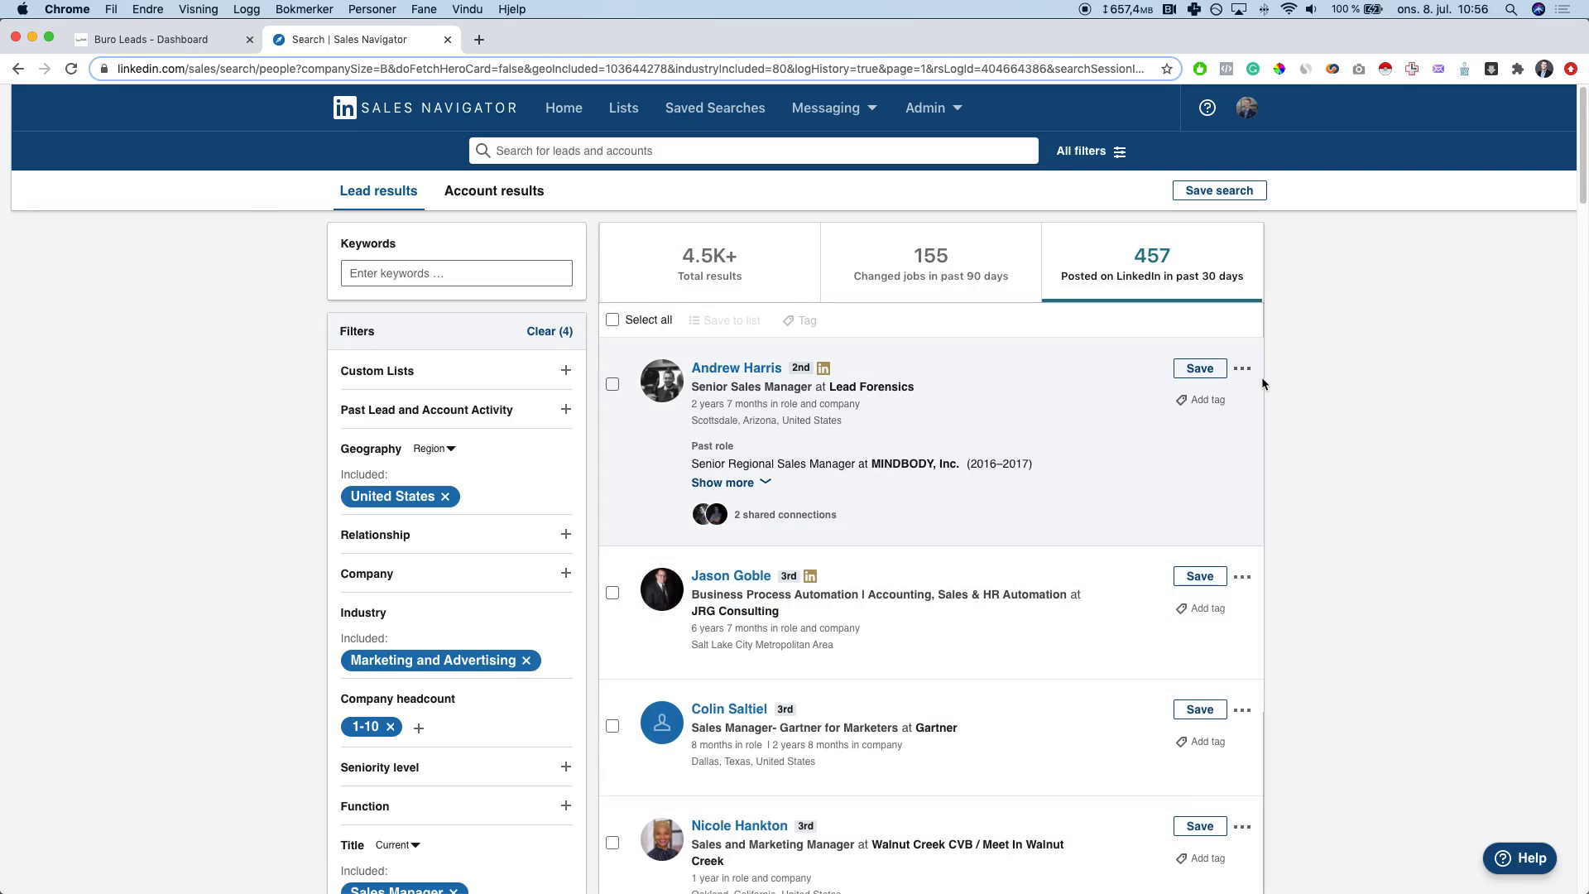
click(124, 850)
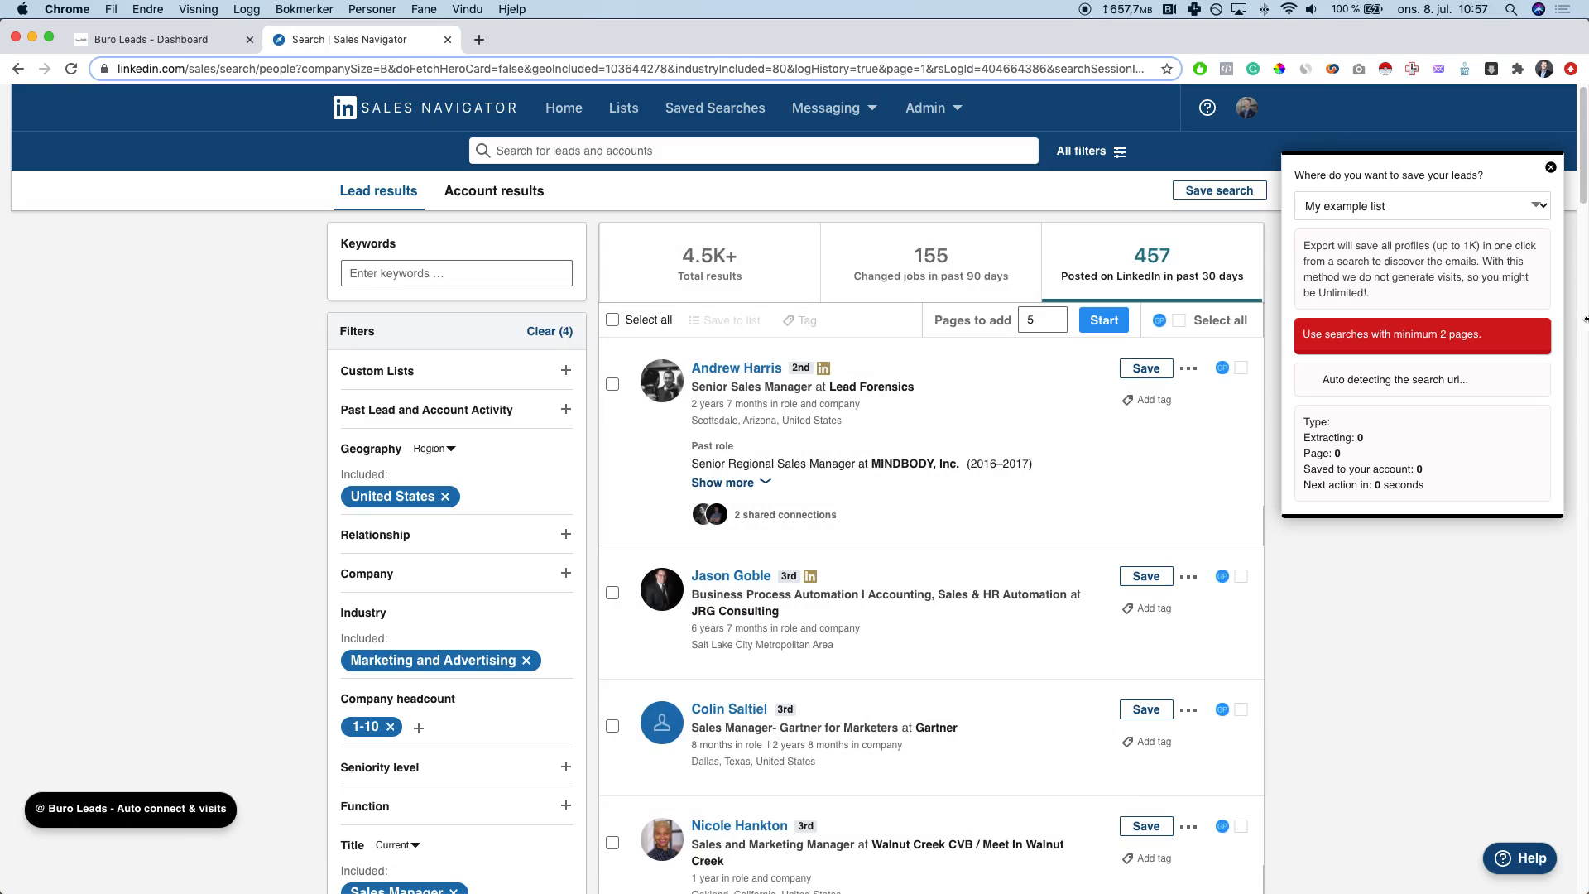
click(1454, 209)
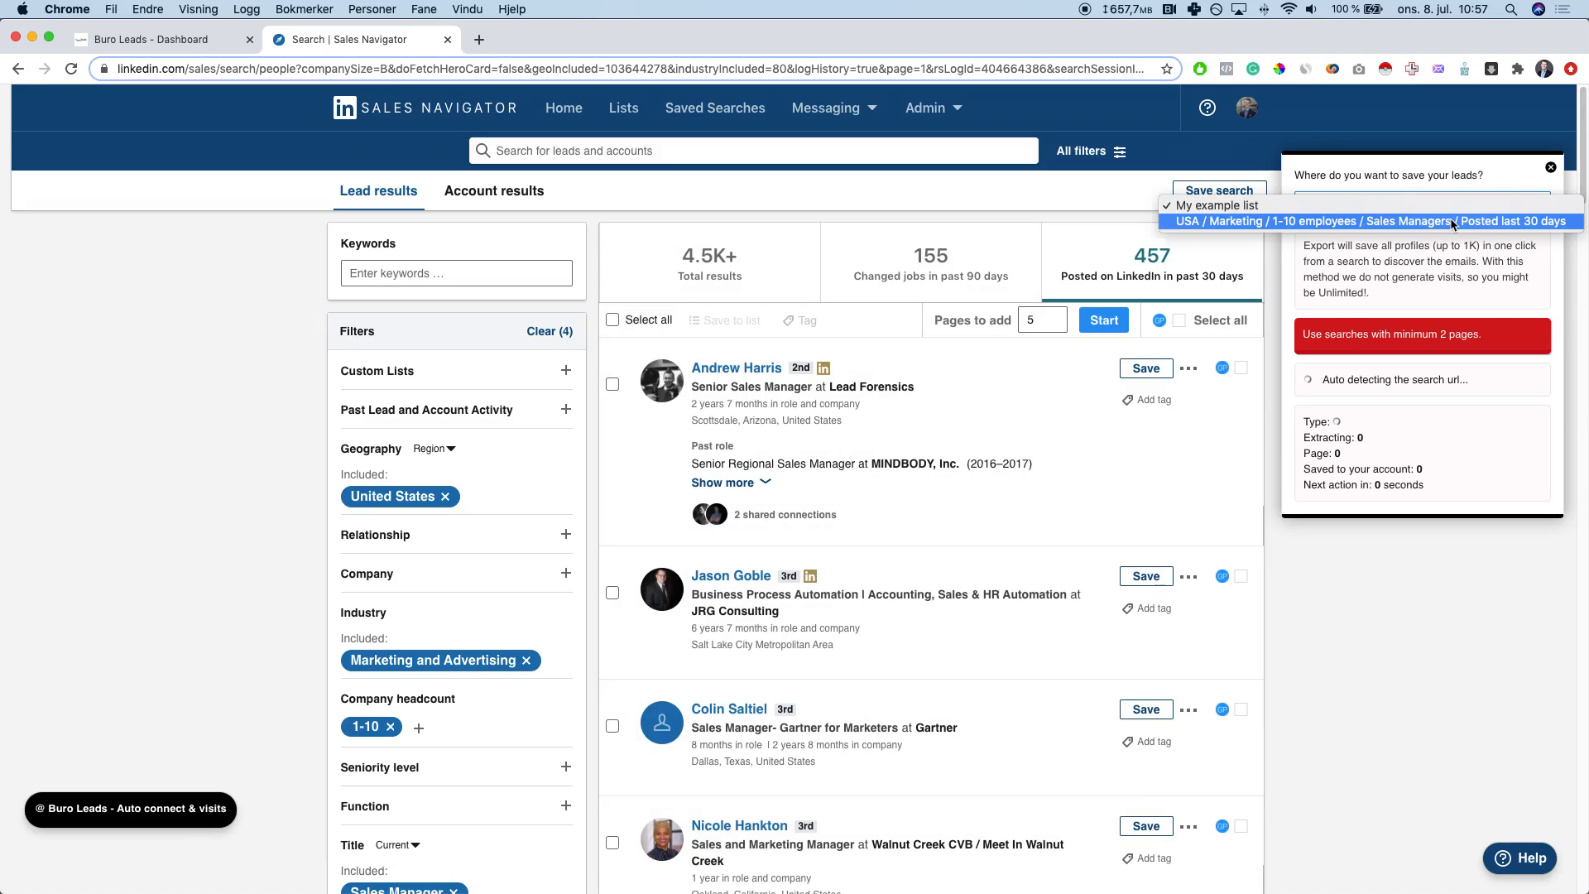
click(1281, 226)
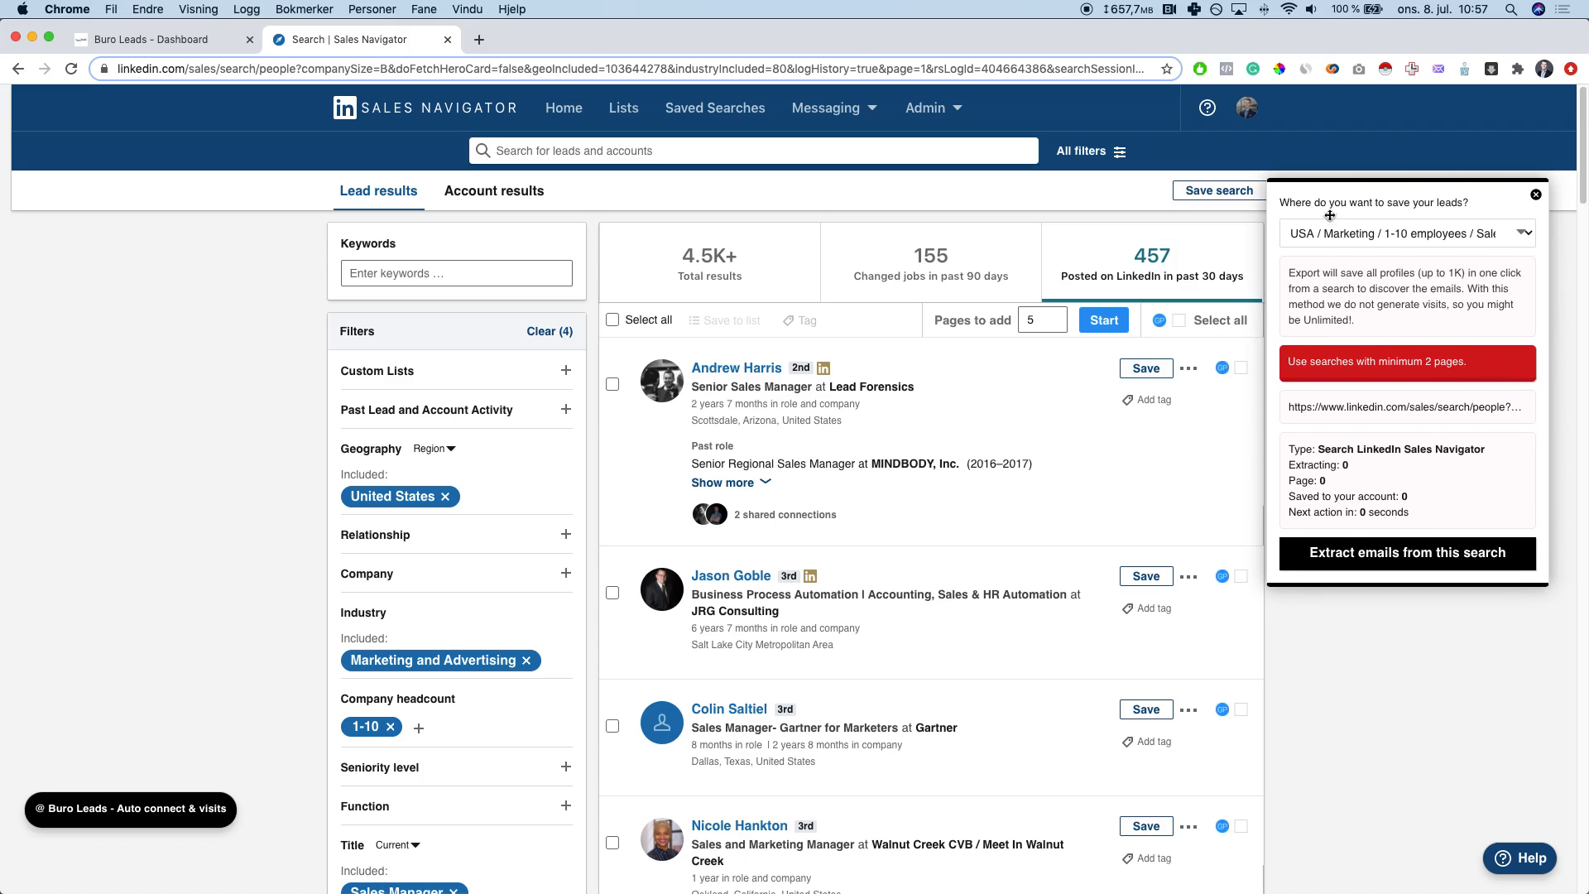
drag(1301, 196, 1308, 240)
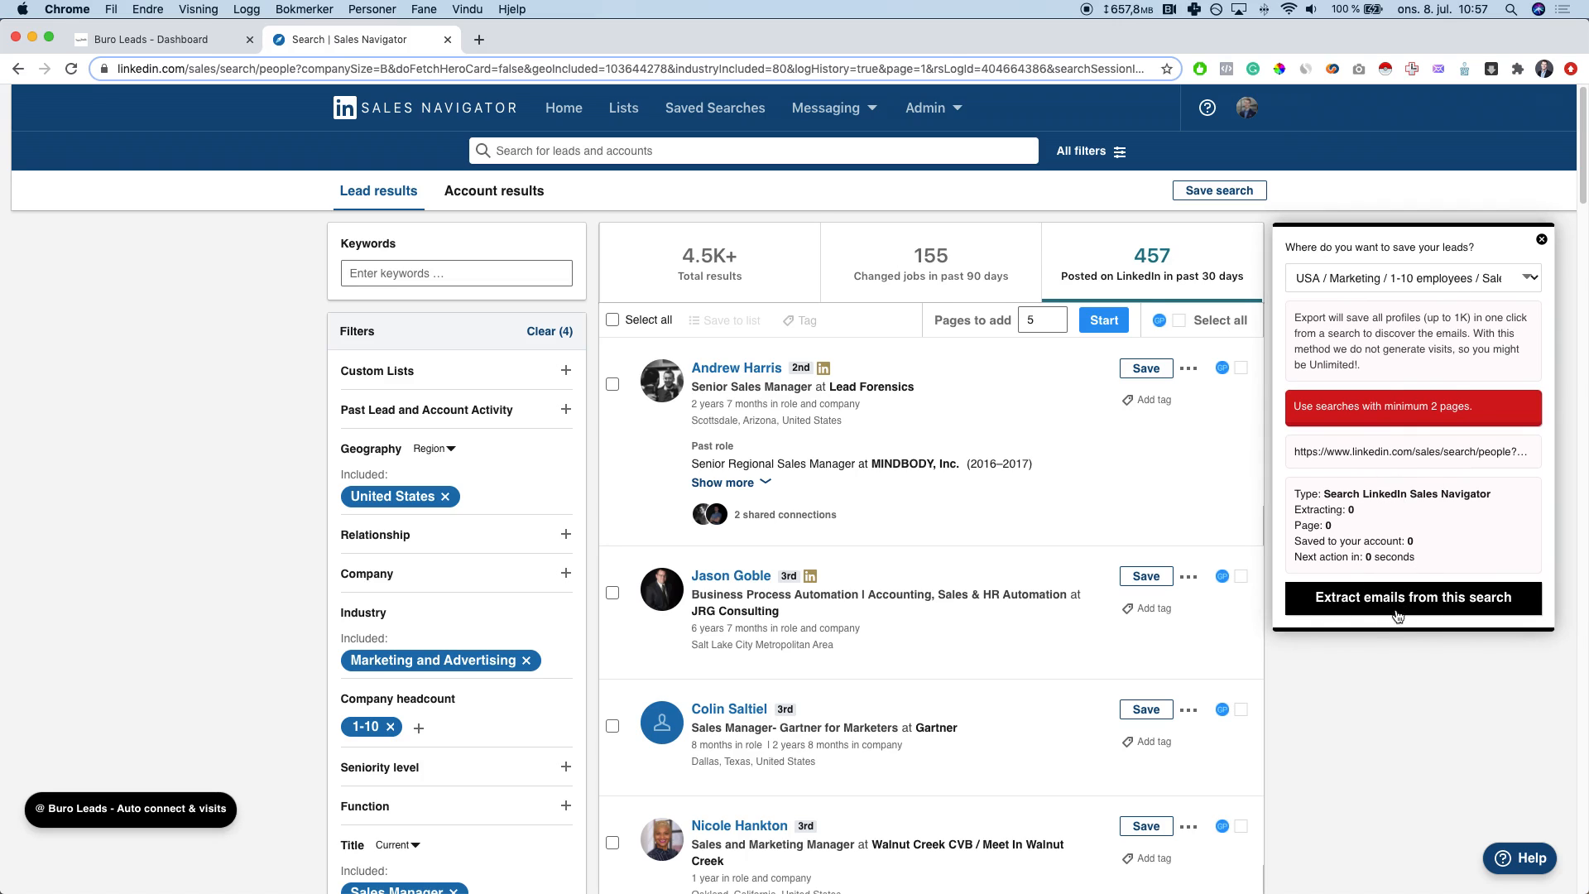
click(1359, 609)
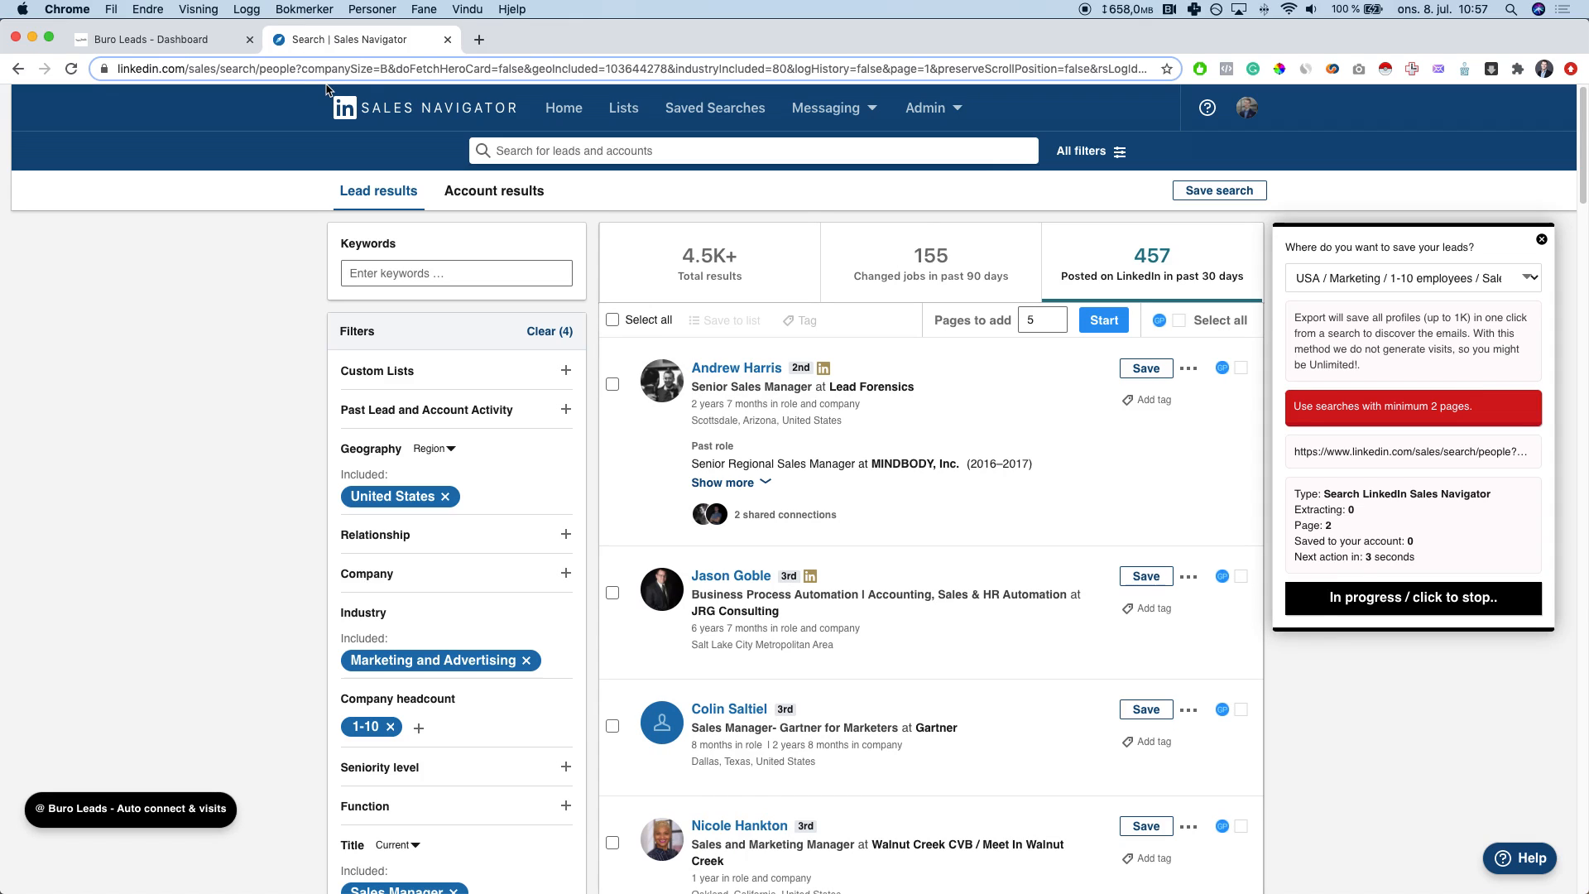
Step: Switch to the Buro Leads dashboard, download the contacts of "My example list" and open the exported spreadsheet
click(165, 43)
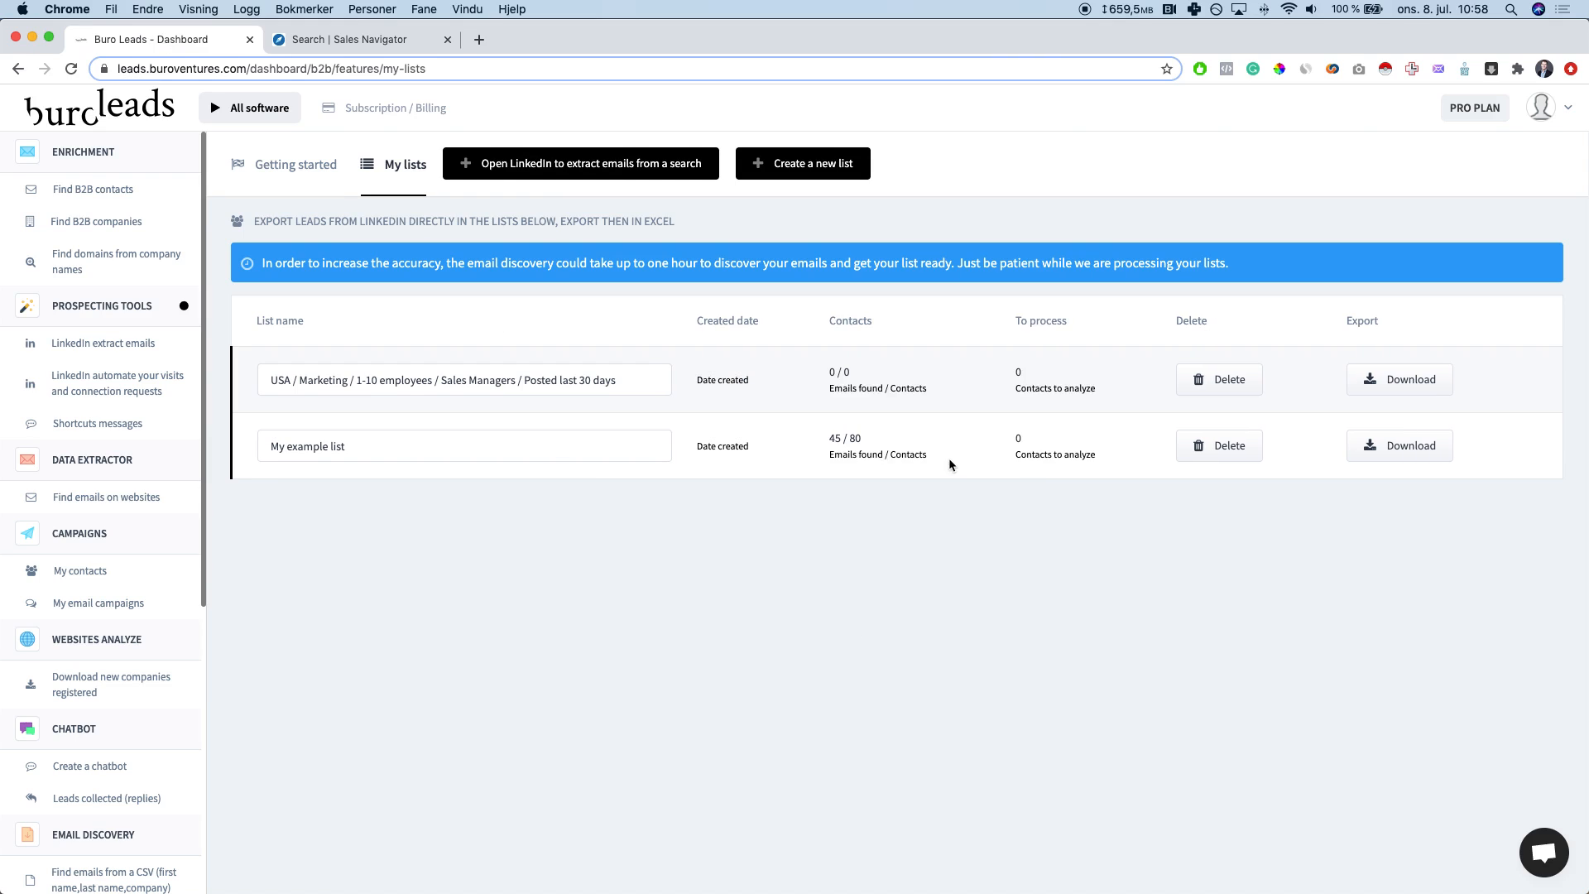
drag(952, 463, 695, 441)
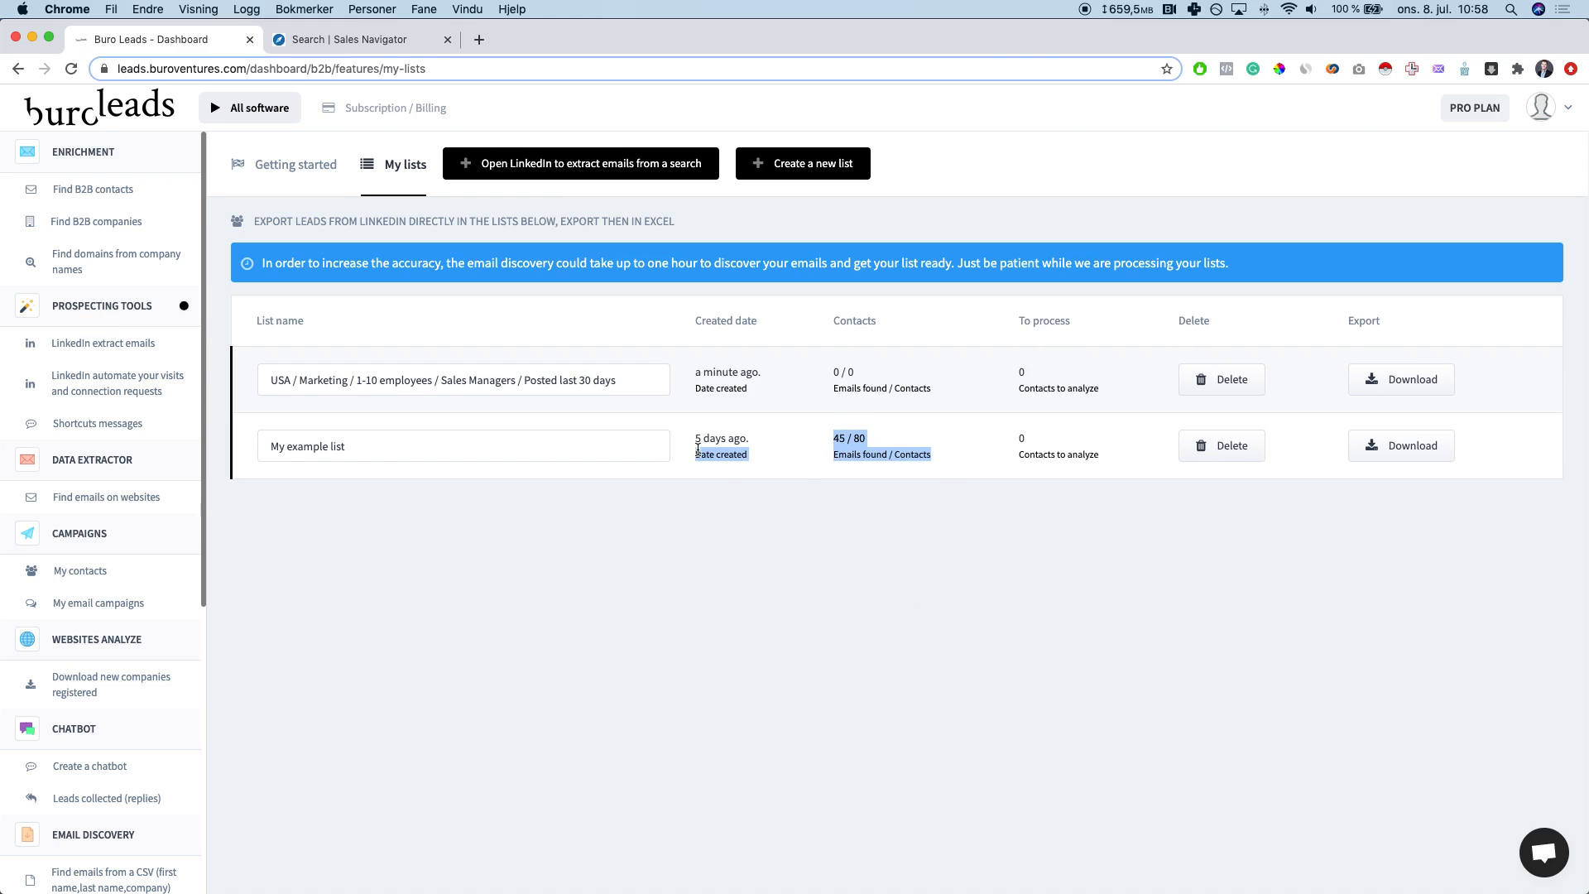
click(977, 515)
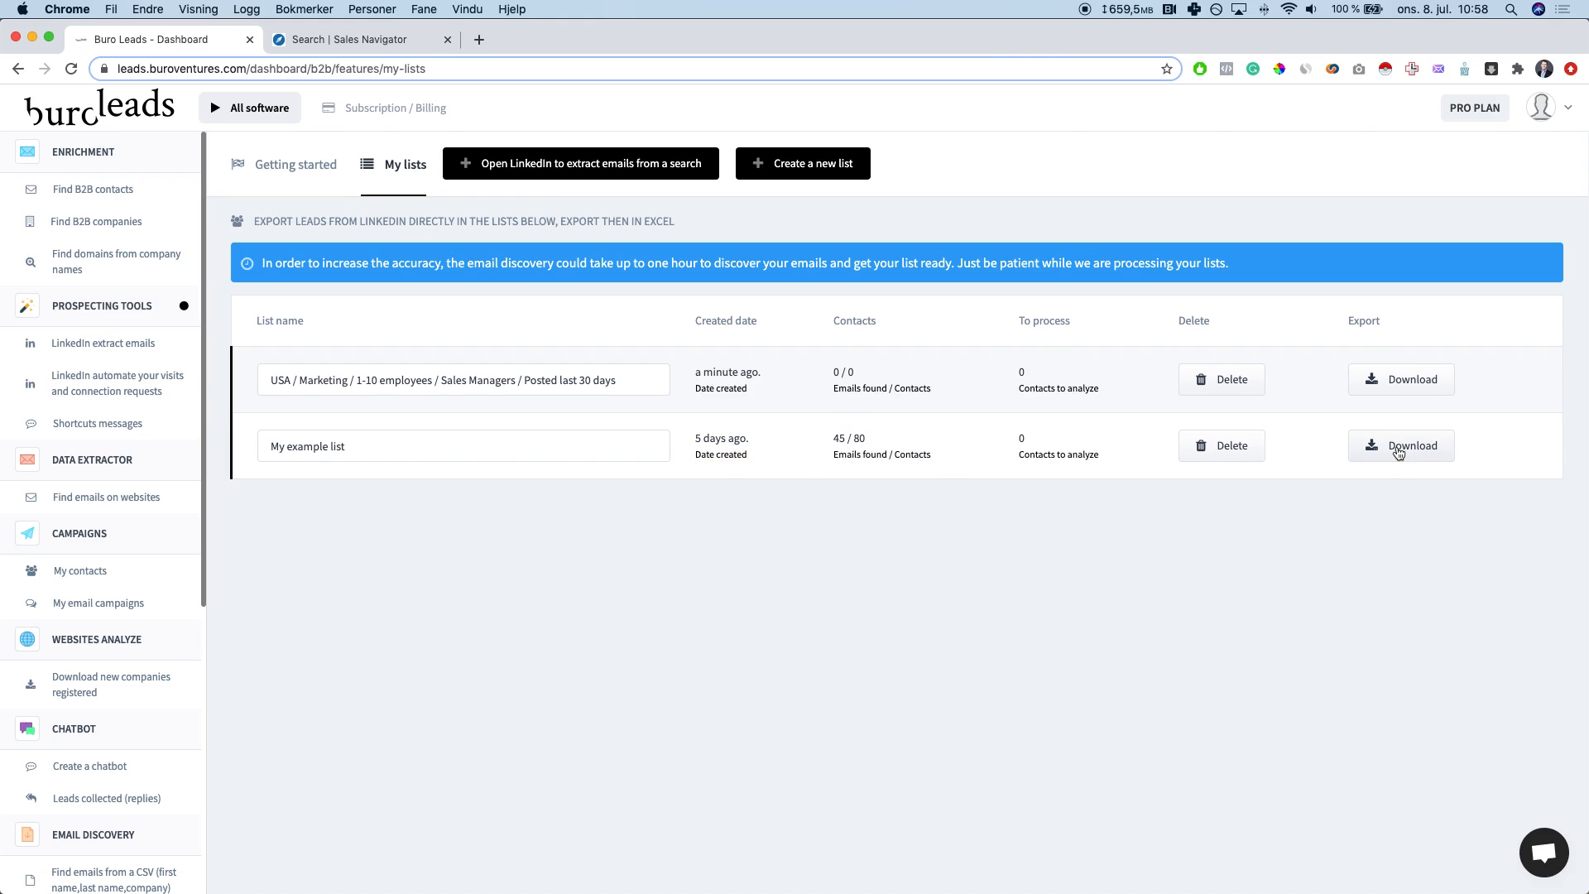
click(1395, 448)
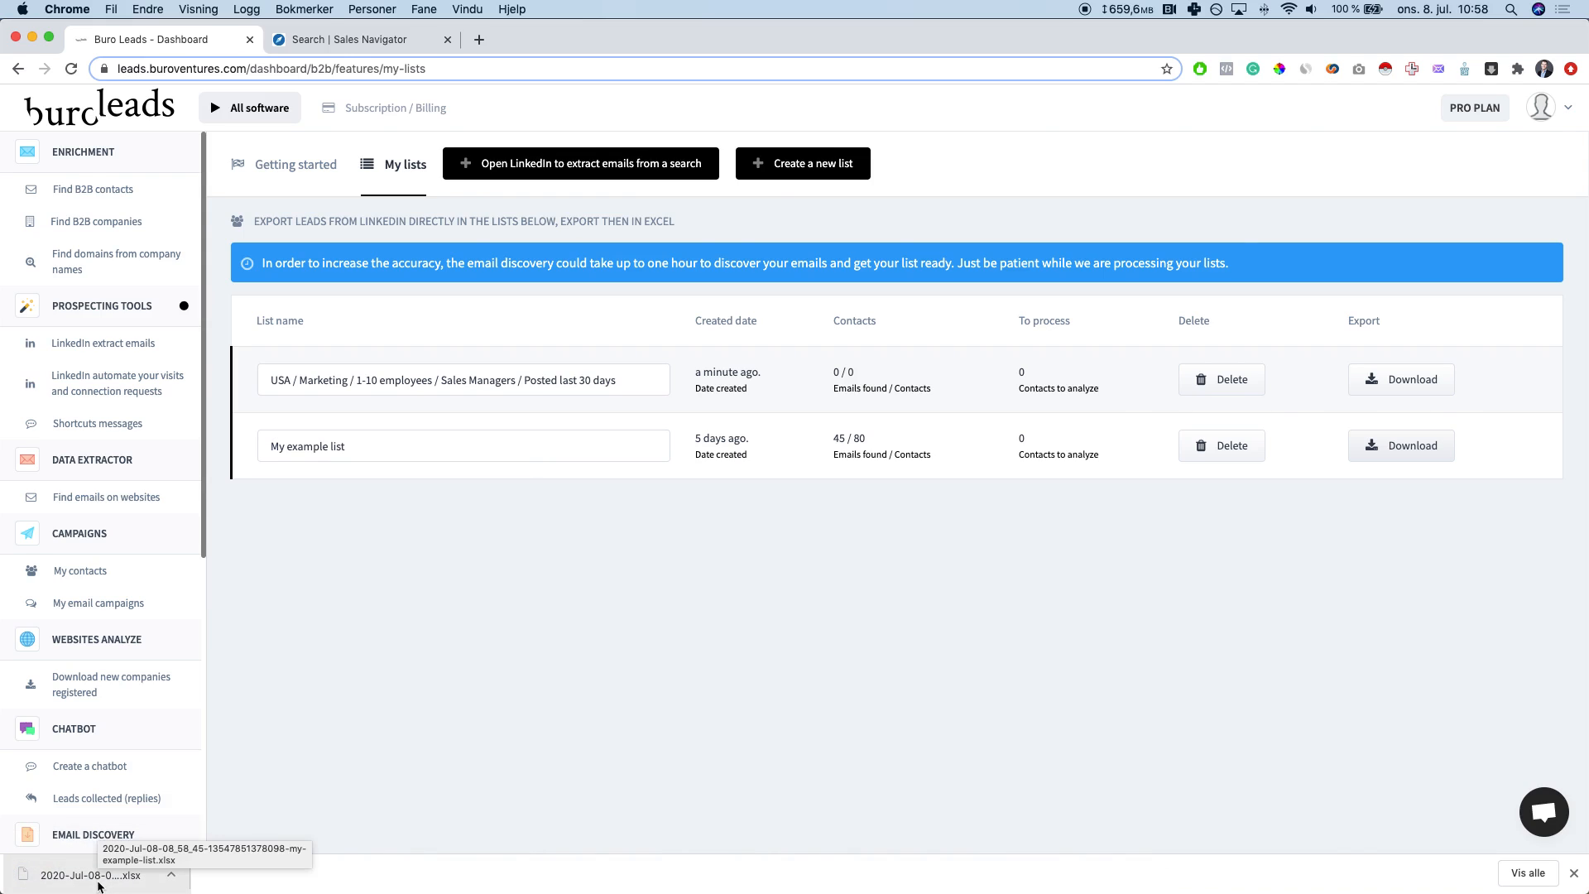
click(97, 878)
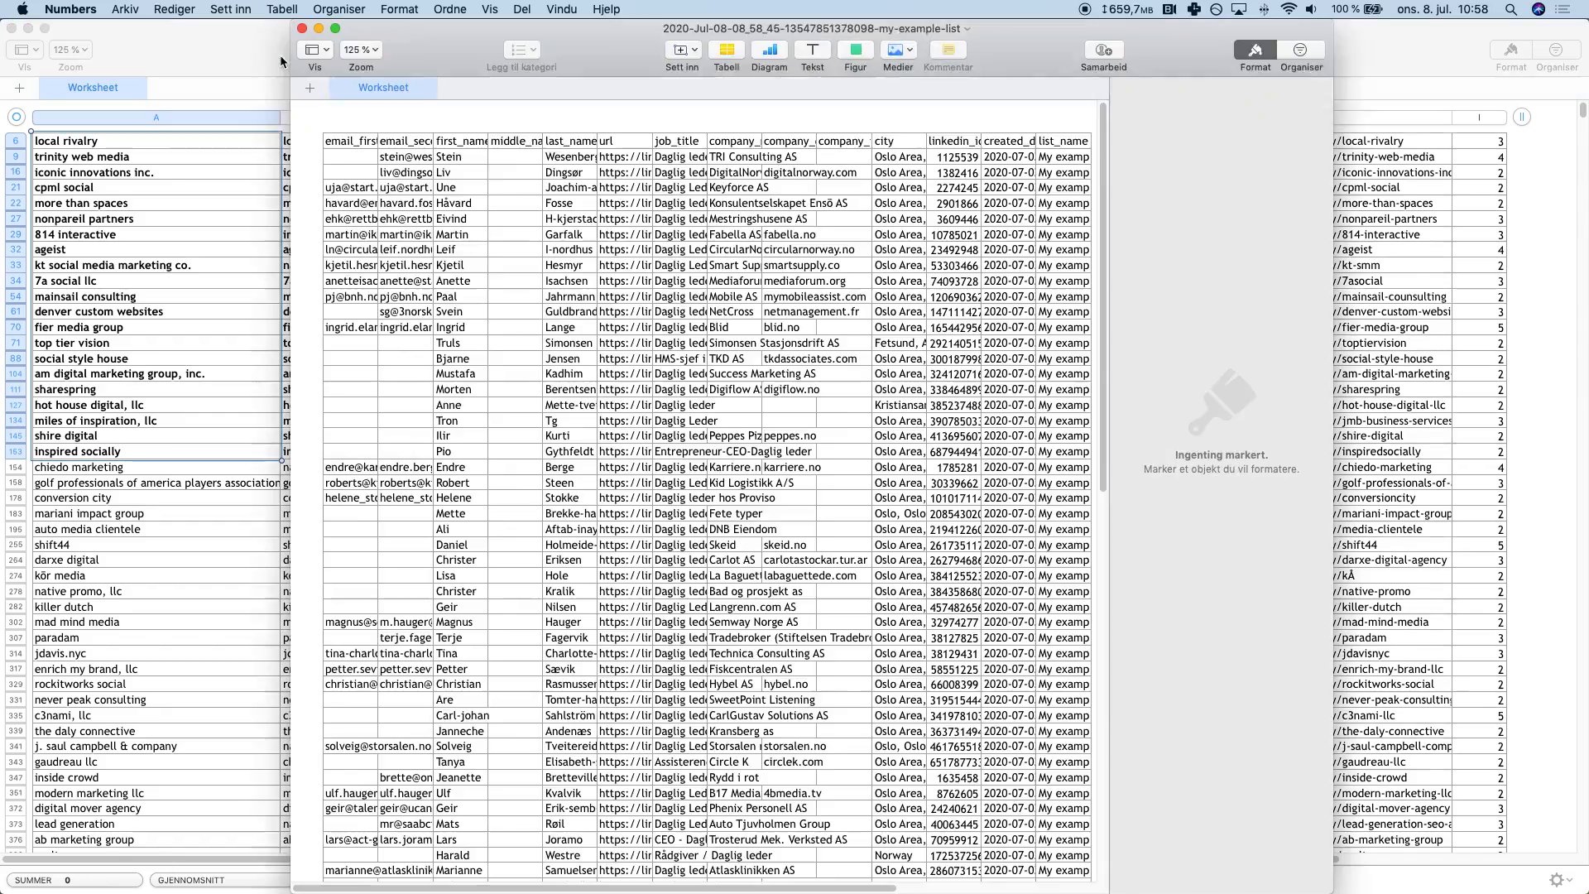
Step: Close the older marketing and advertising companies spreadsheet and maximise the window of the exported example list
click(280, 55)
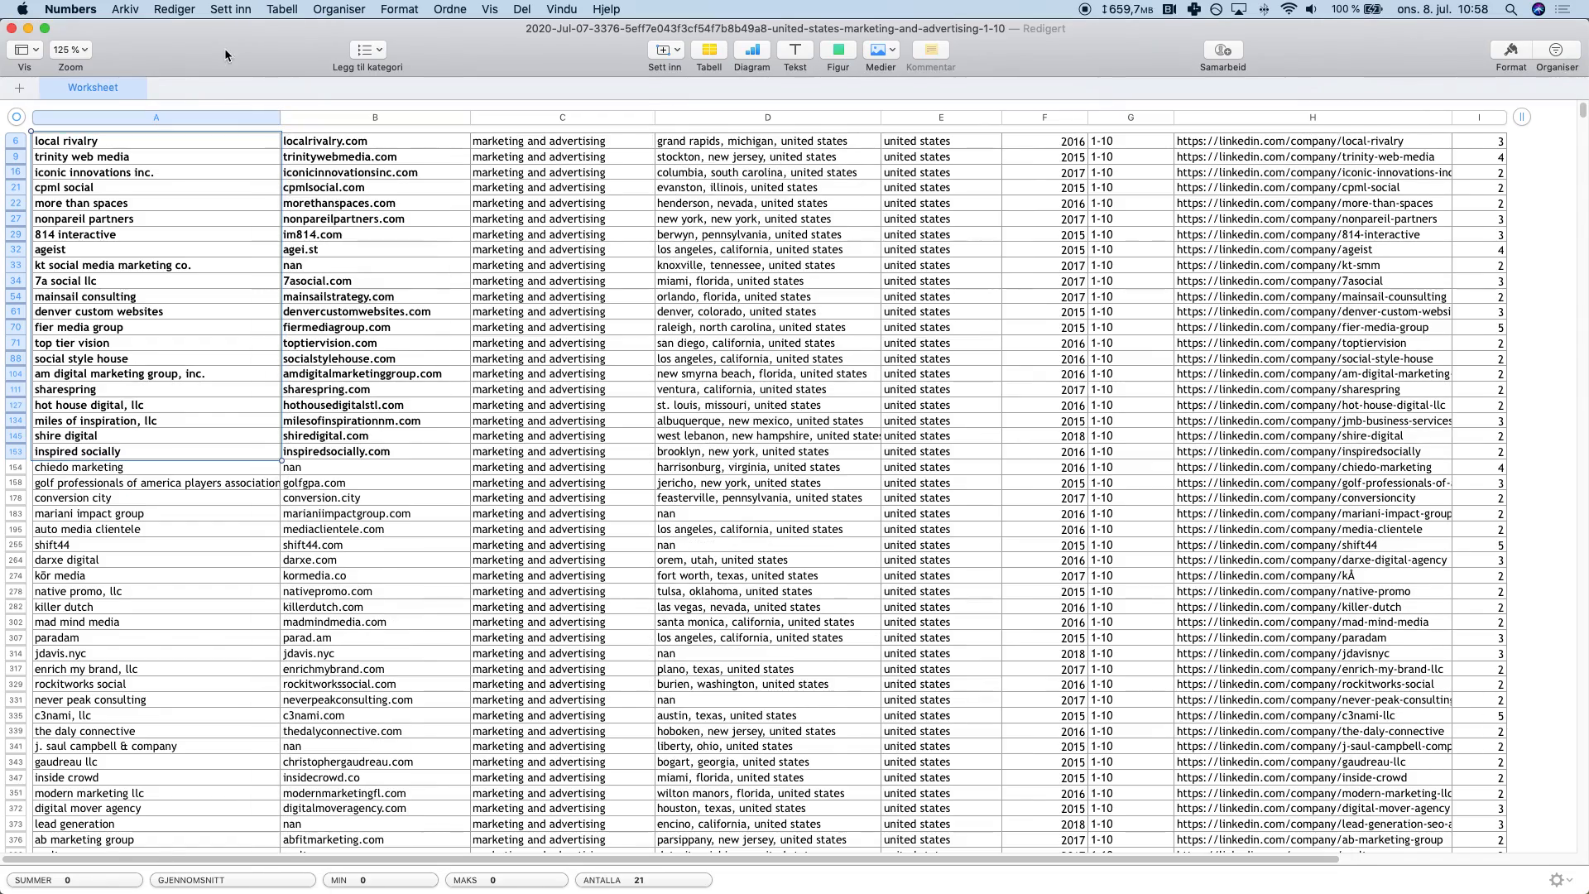
click(29, 28)
double_click(443, 37)
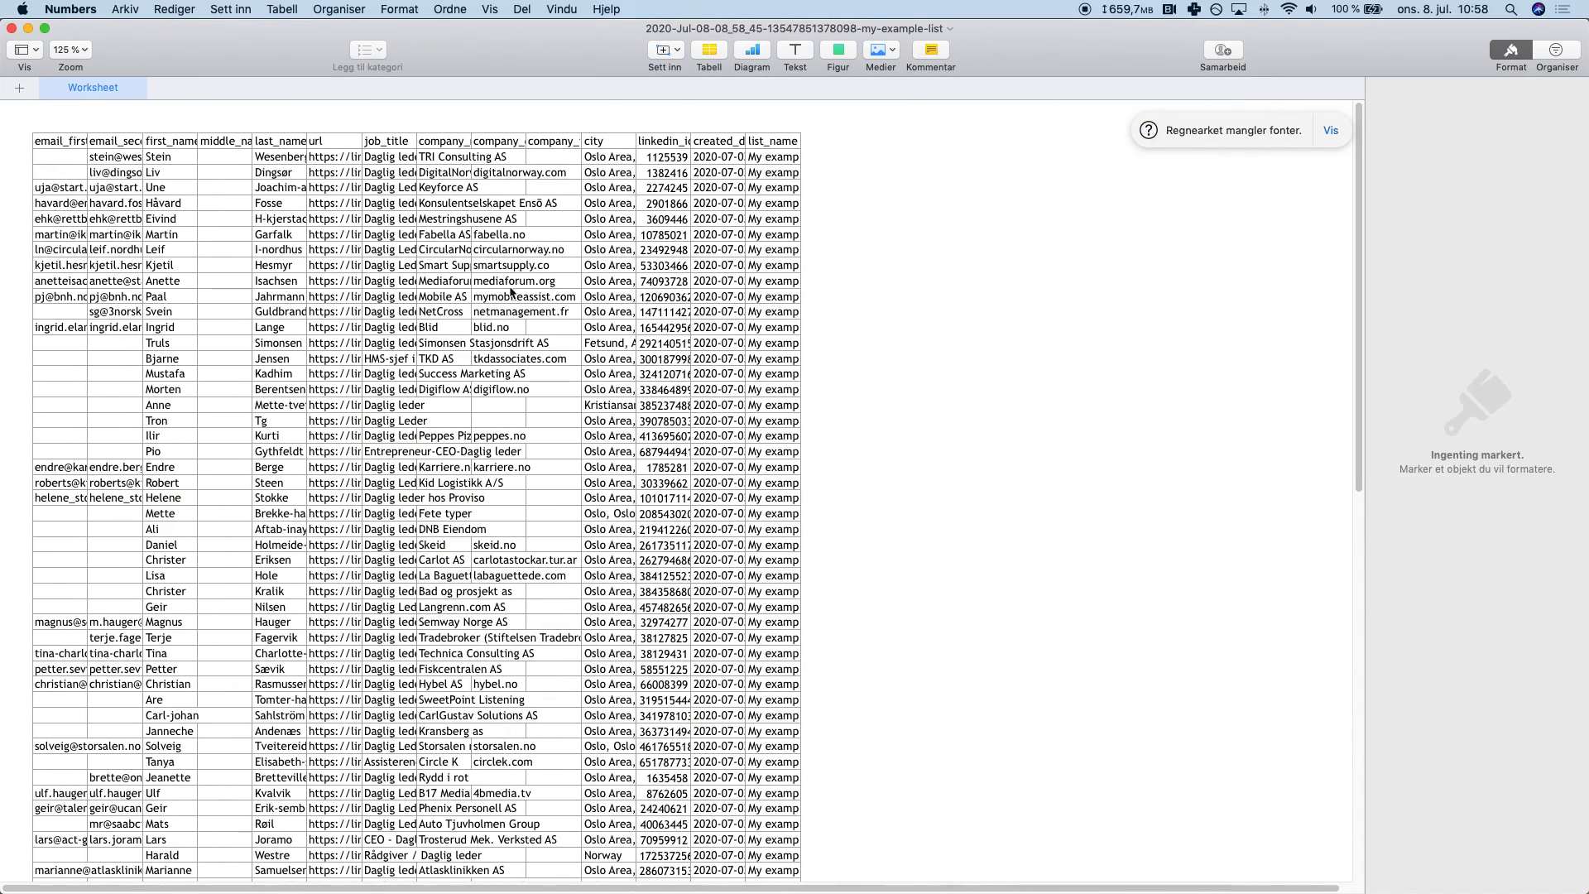
Step: Widen the email, name, url, job title, company name and company domain columns, and hide the formatting sidebar
click(183, 220)
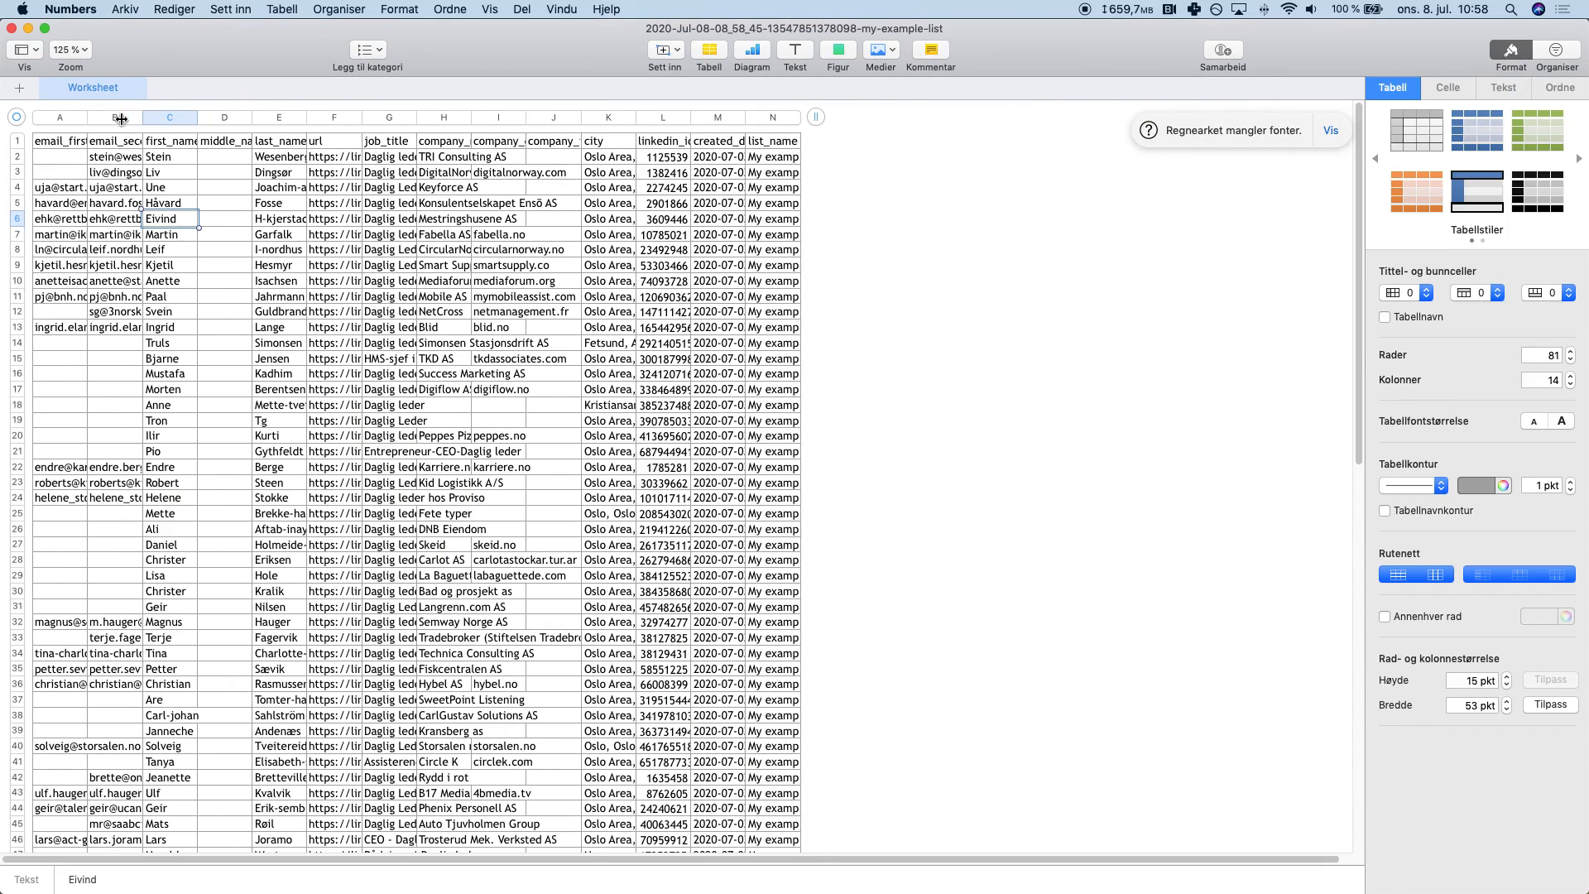
drag(121, 119, 474, 118)
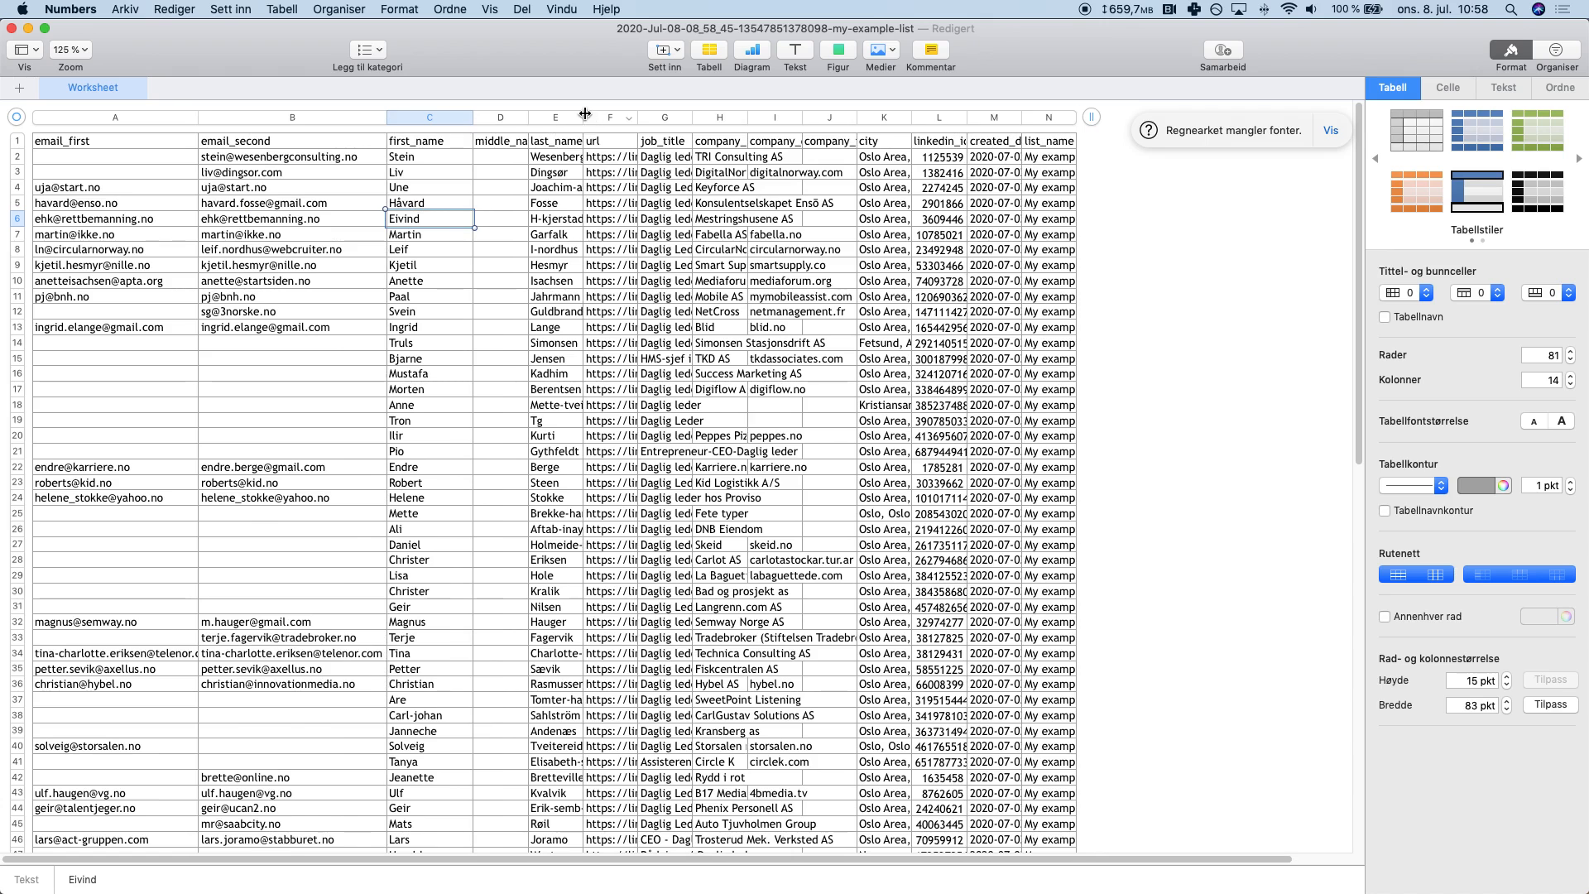
drag(612, 113, 676, 118)
drag(666, 117, 913, 118)
click(801, 144)
drag(795, 157, 805, 251)
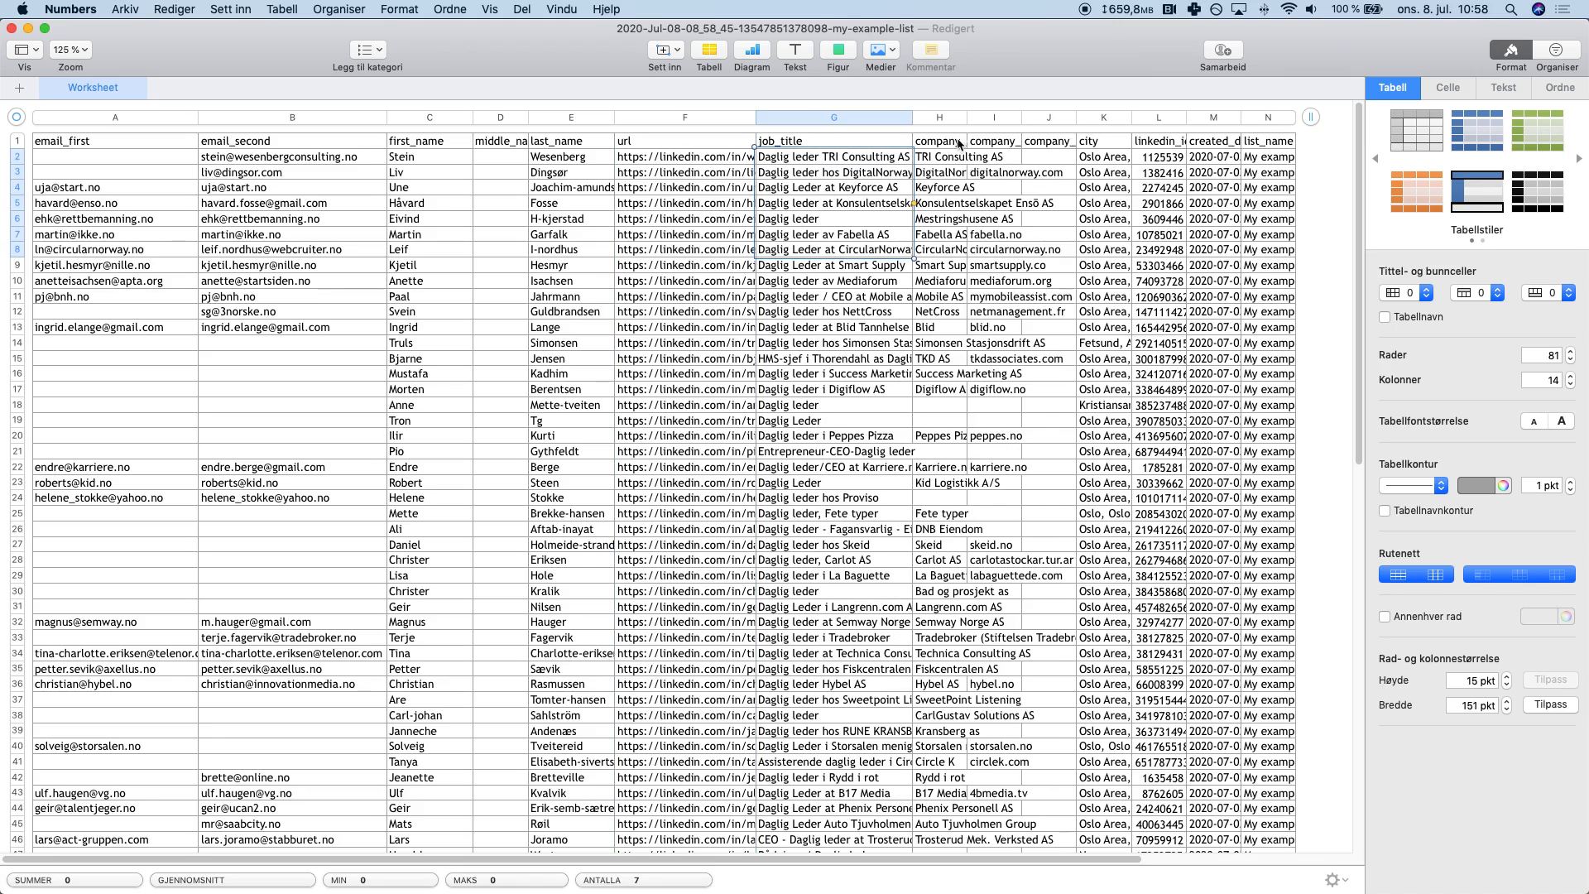
drag(967, 118, 1204, 126)
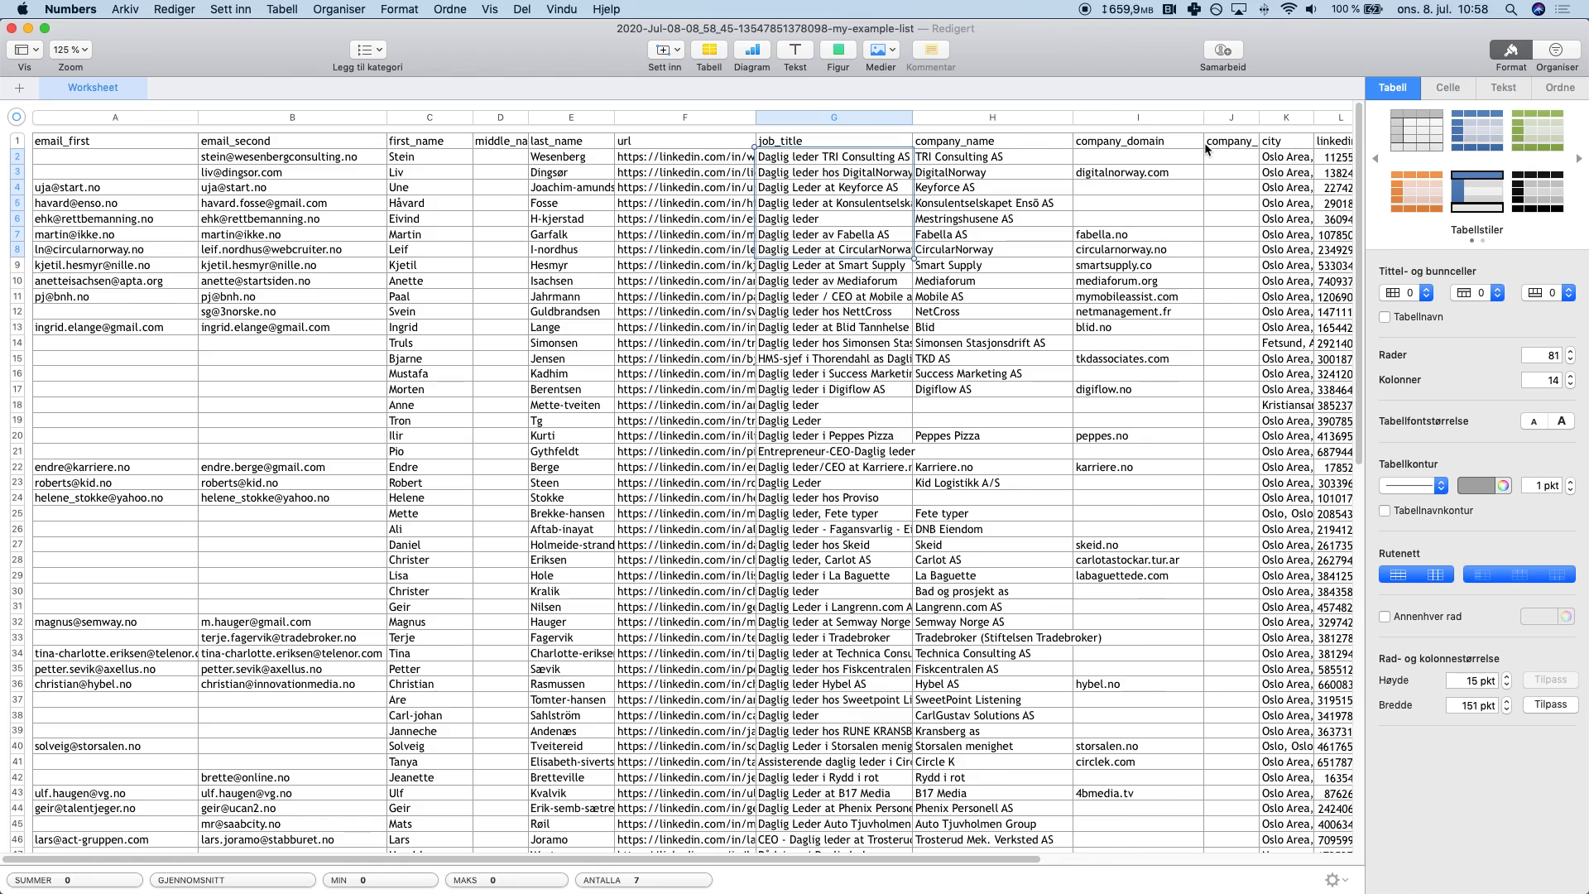
click(1512, 52)
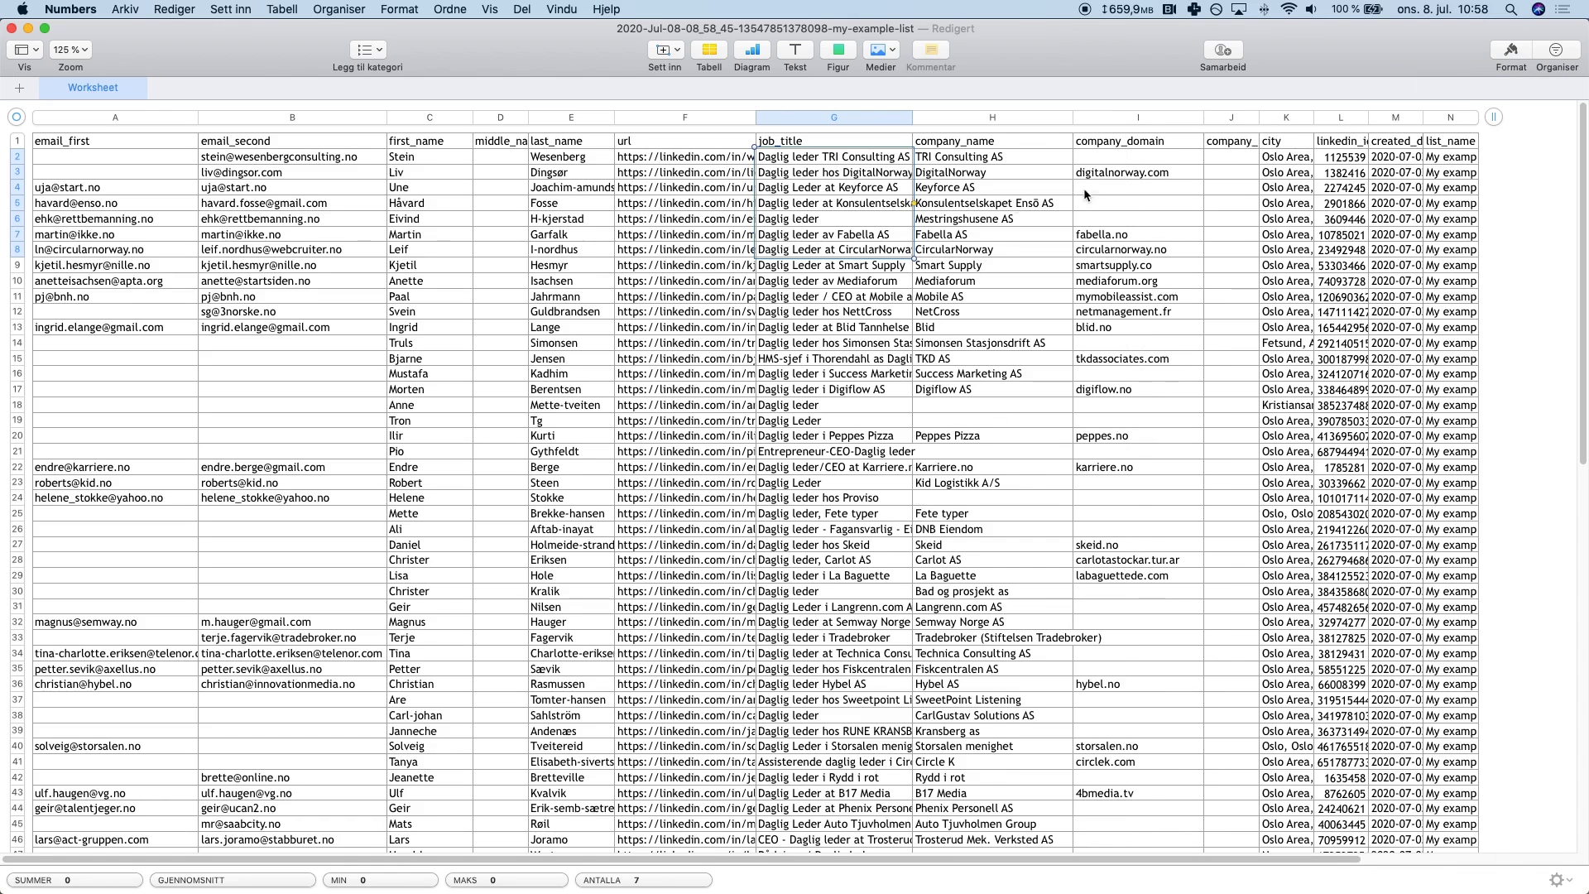
Step: Examine the company domain and email columns of the exported list, and close the spreadsheet
drag(1088, 157, 1091, 631)
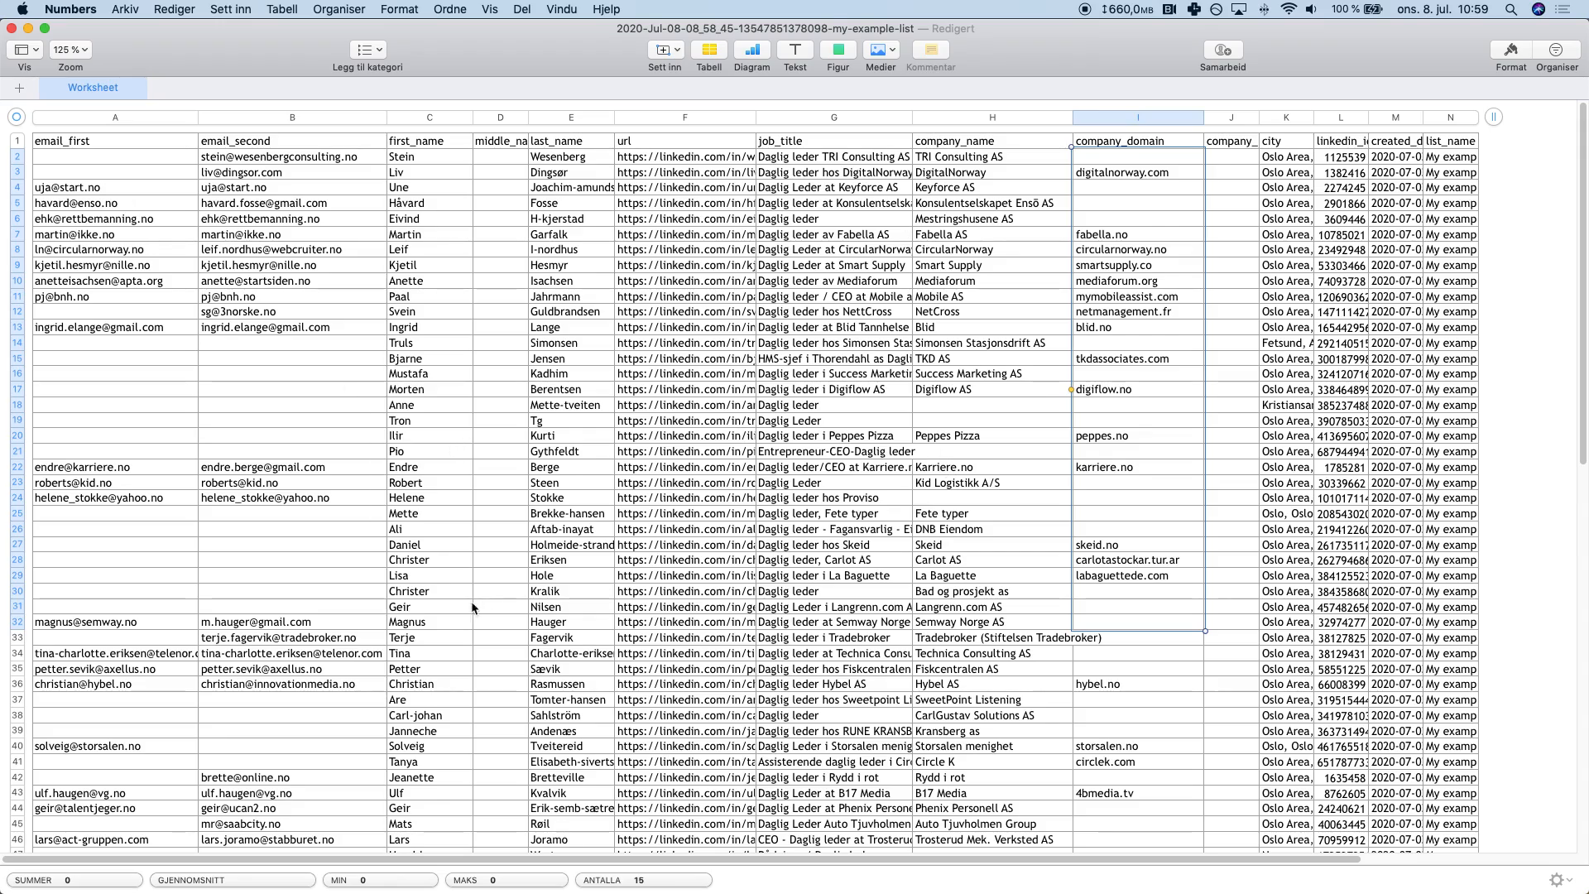
scroll(582, 356, down, 3)
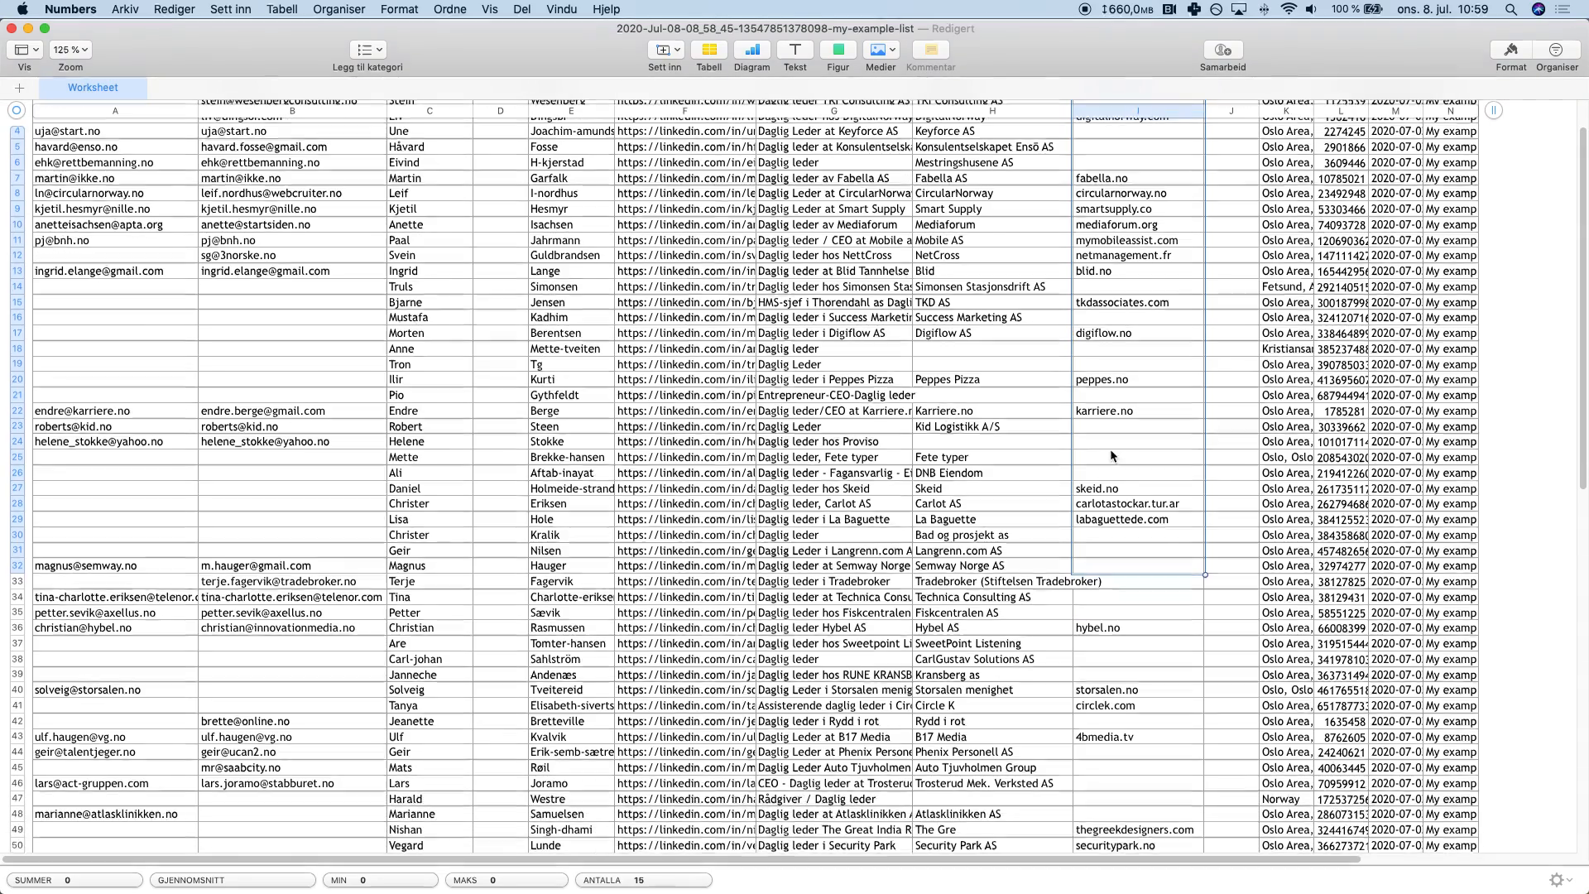
scroll(1109, 450, up, 3)
click(1253, 347)
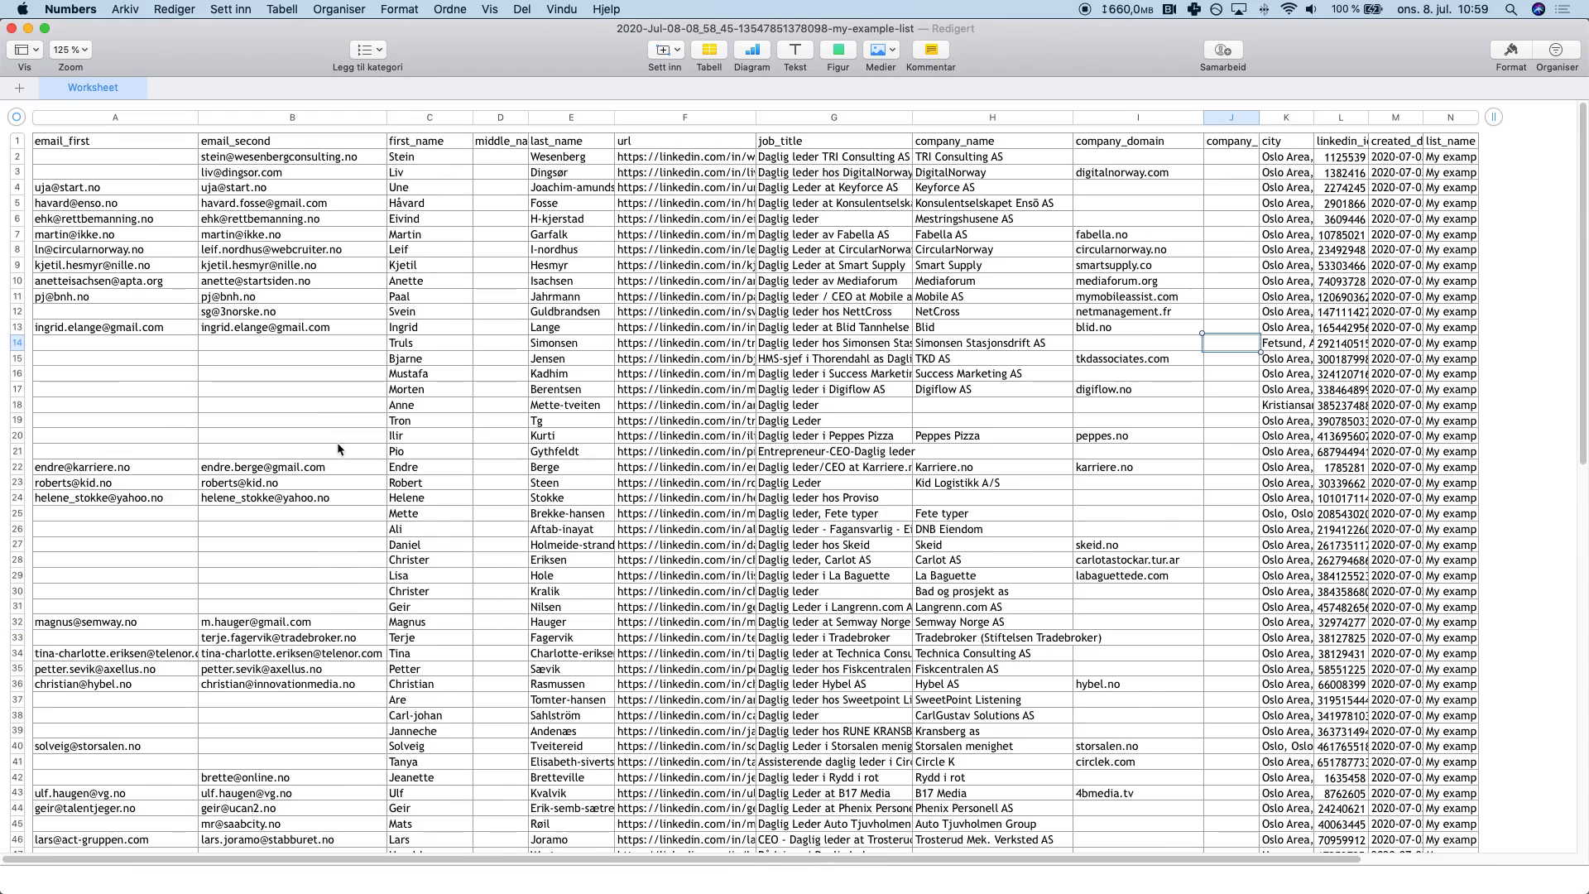
click(104, 189)
click(294, 359)
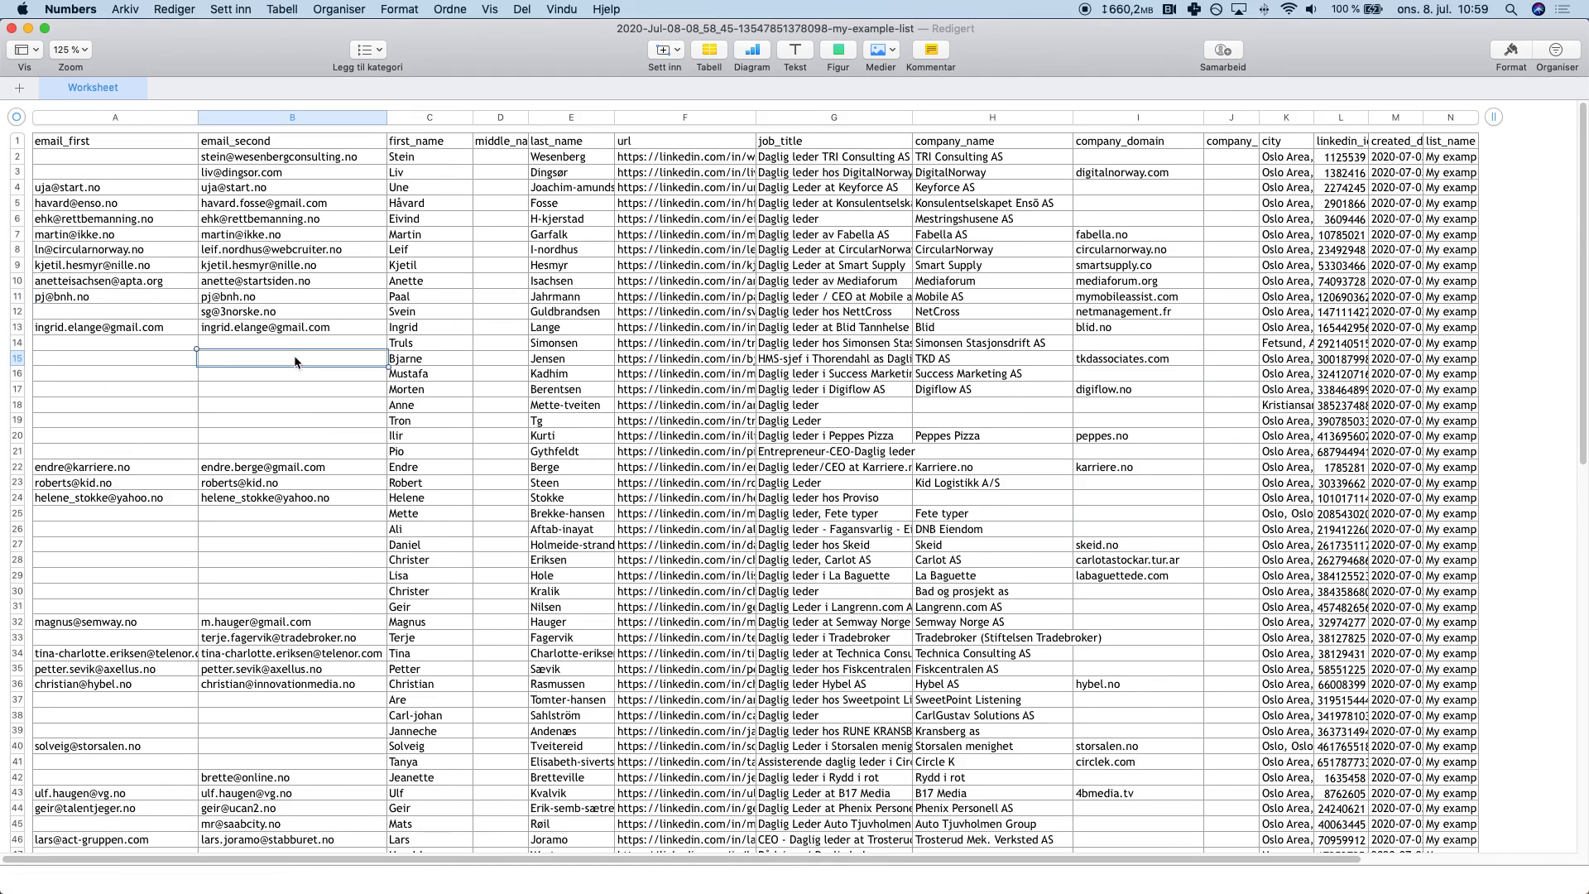
click(30, 29)
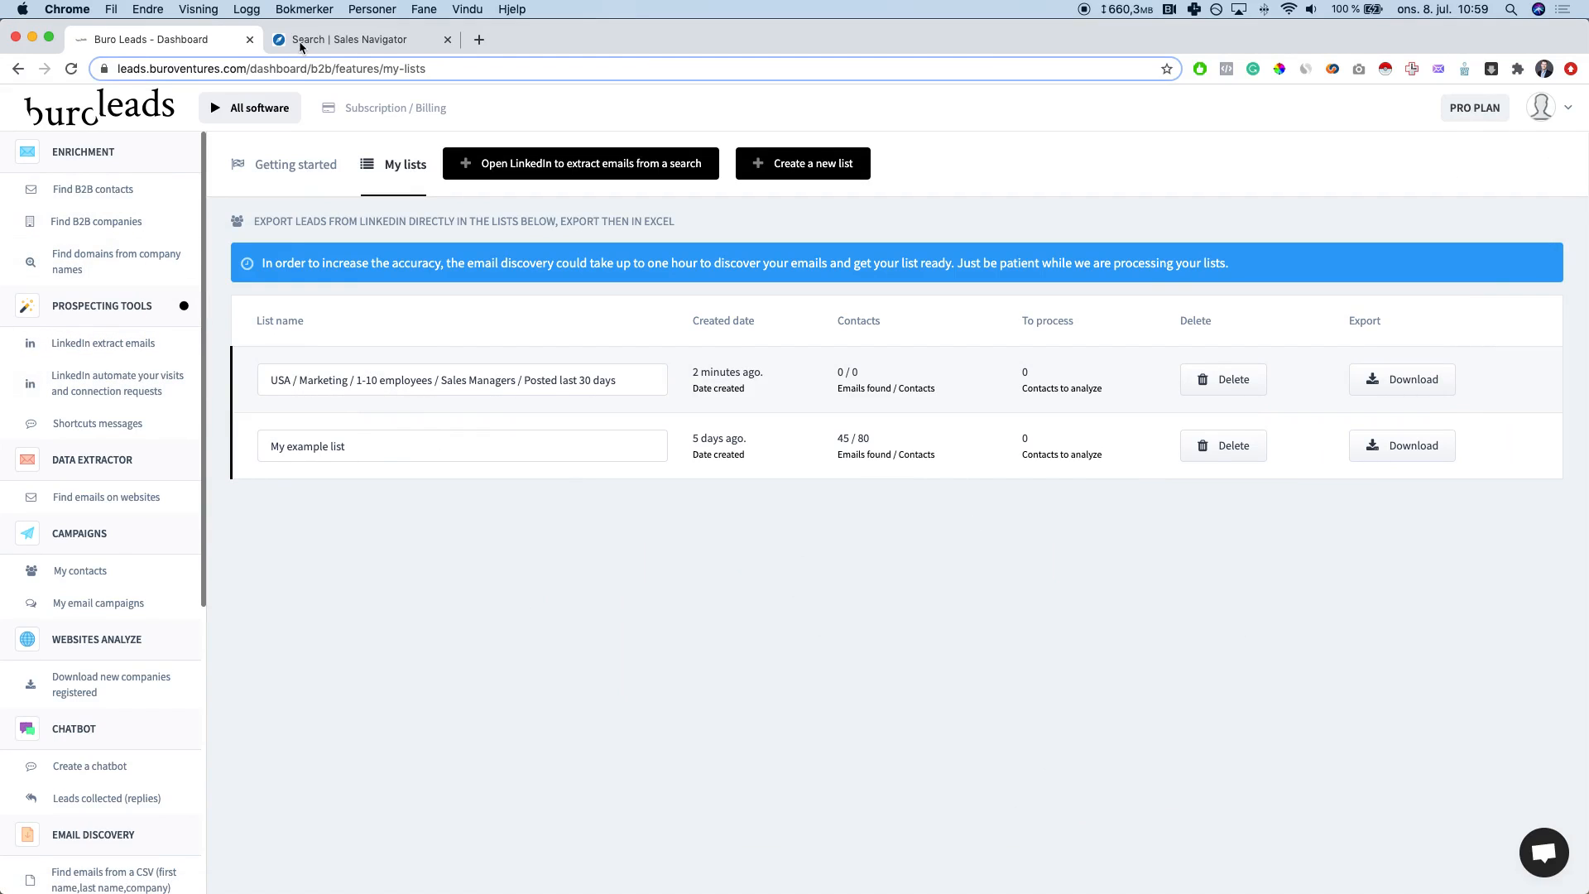
Step: Open the dashboard's LinkedIn visits and connection requests page, and reload the Sales Navigator search in its browser tab
click(124, 384)
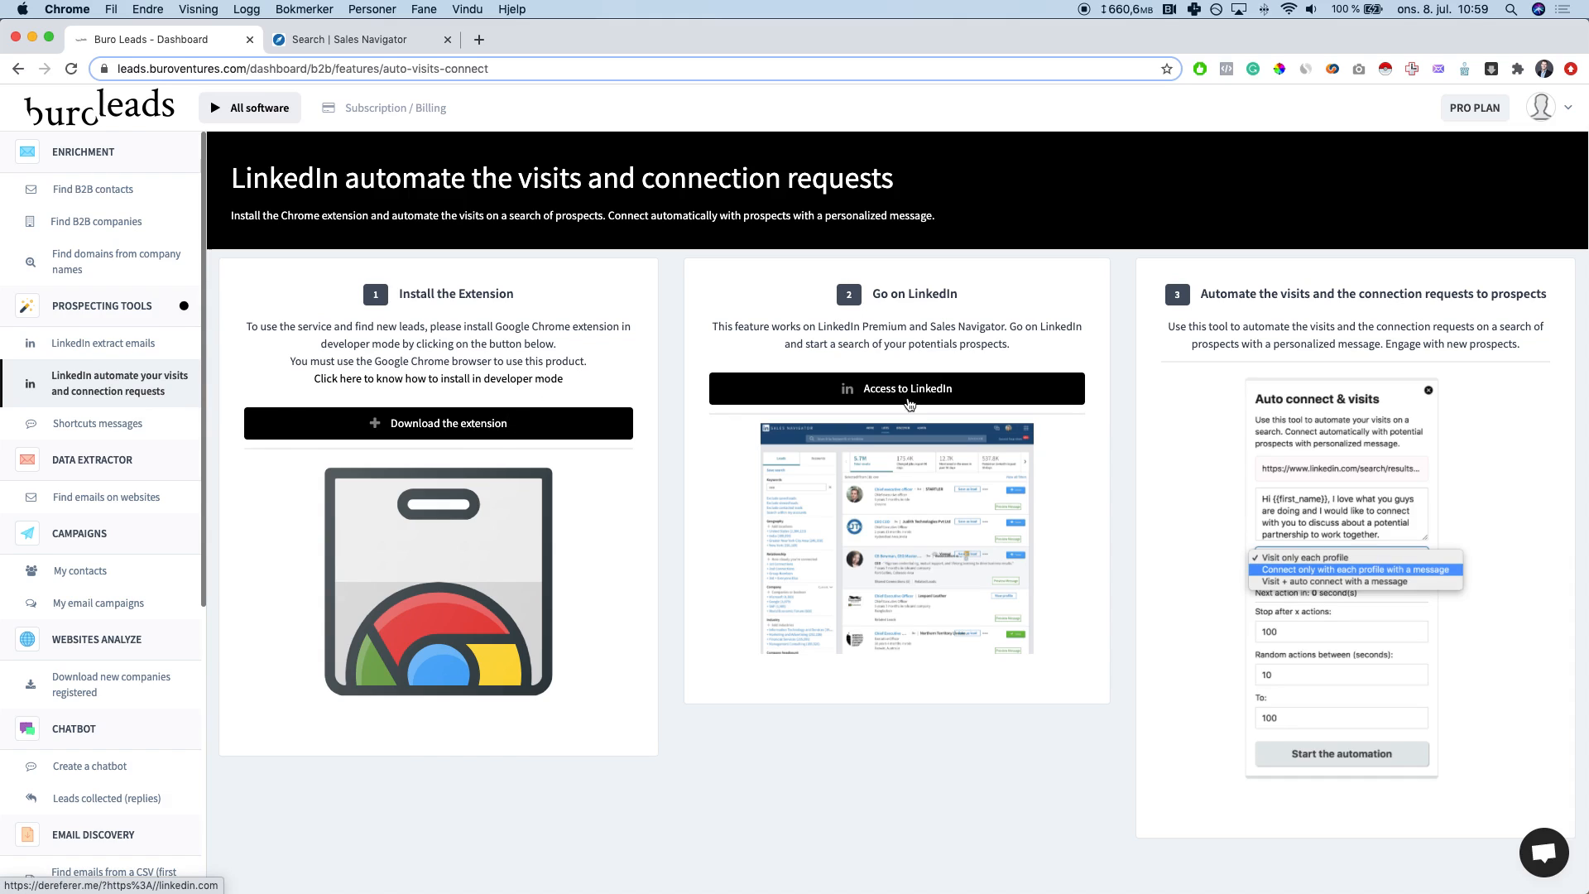
click(385, 43)
click(385, 68)
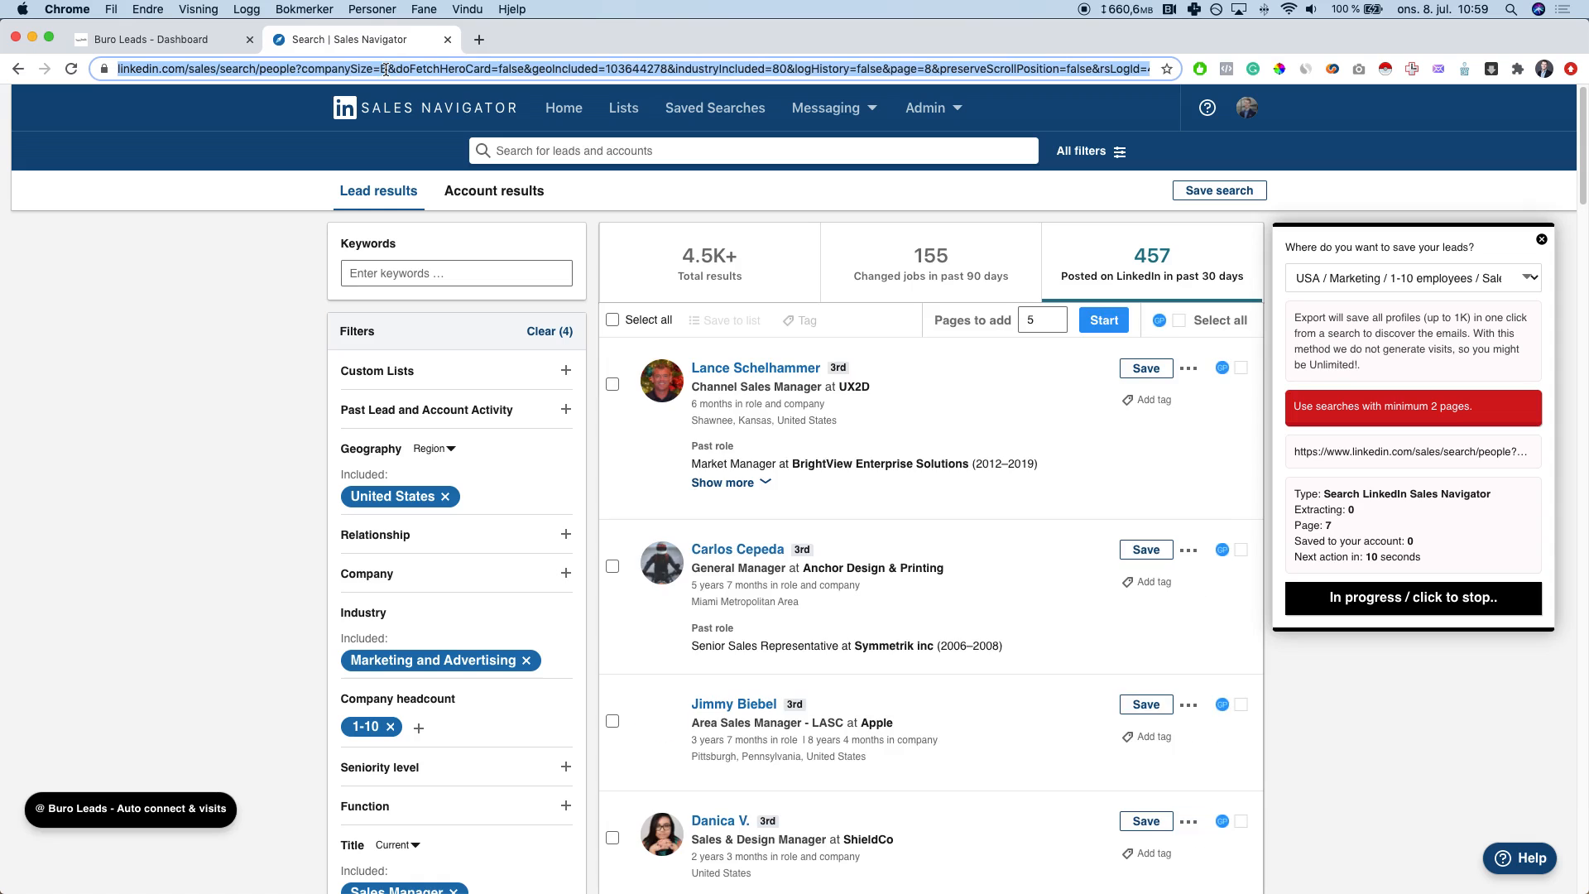
key(super+c)
key(super+t)
key(super+v)
key(Return)
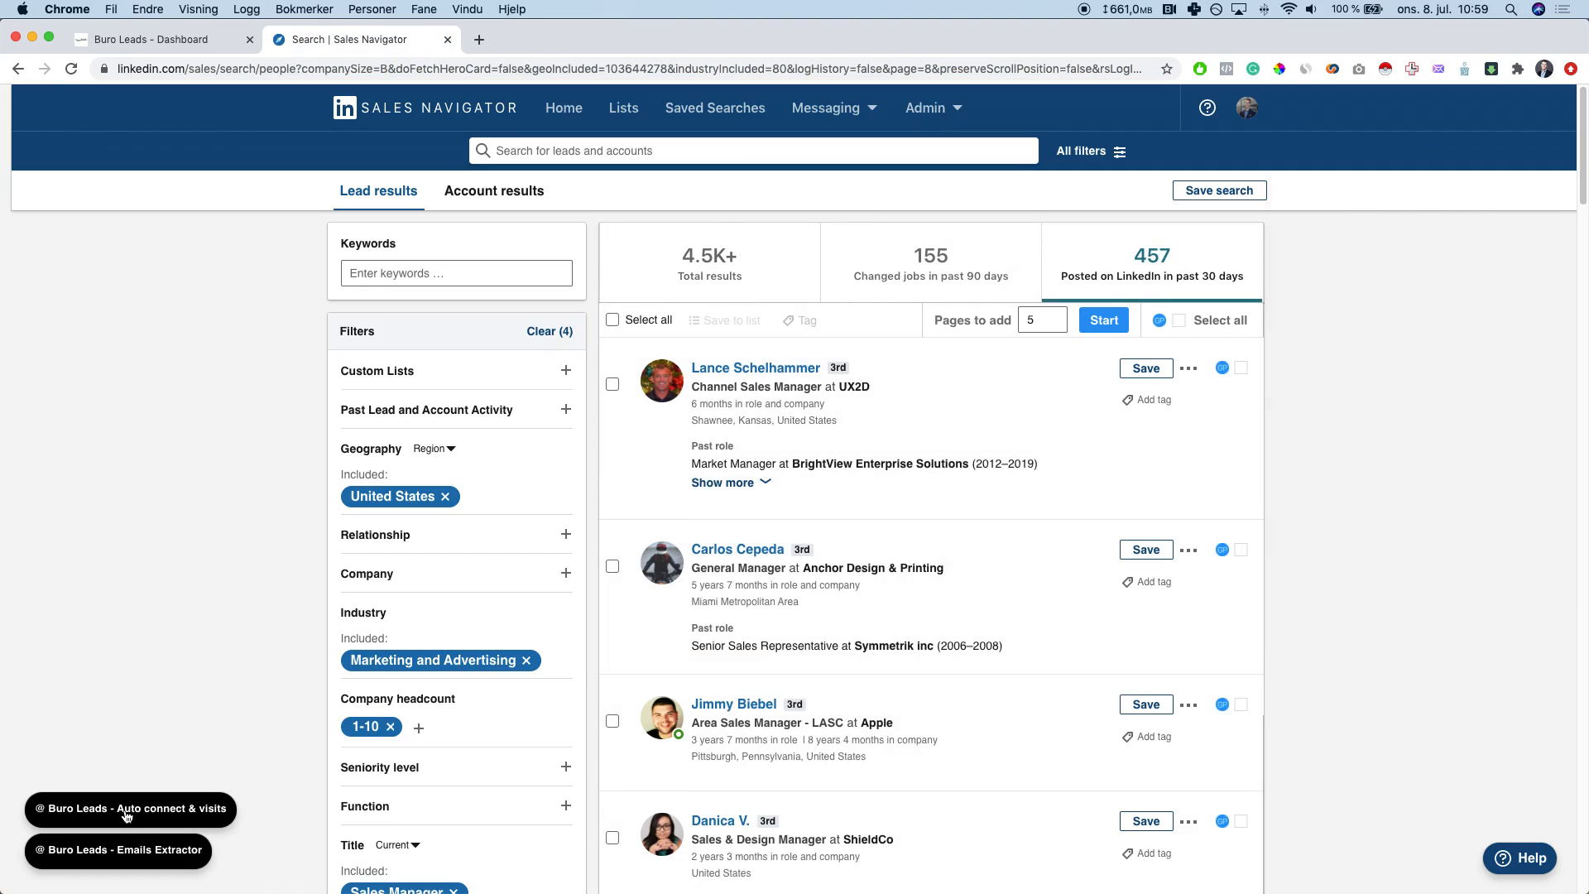
Step: Open the Auto connect & visits tool on the search and set its action to "Visit + auto connect with a message"
click(154, 809)
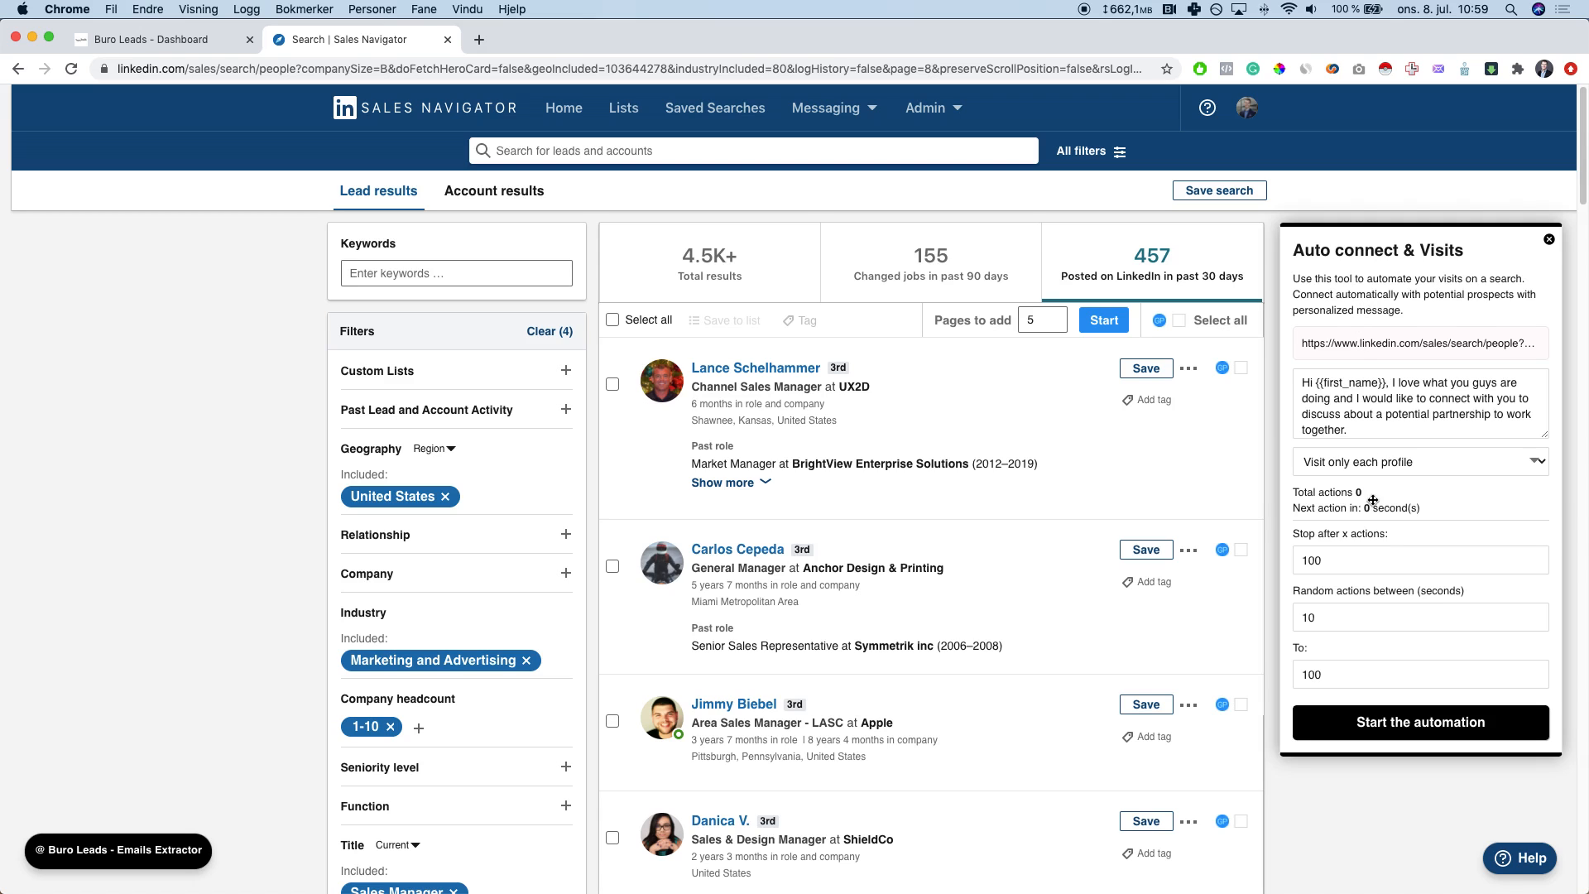
click(1377, 468)
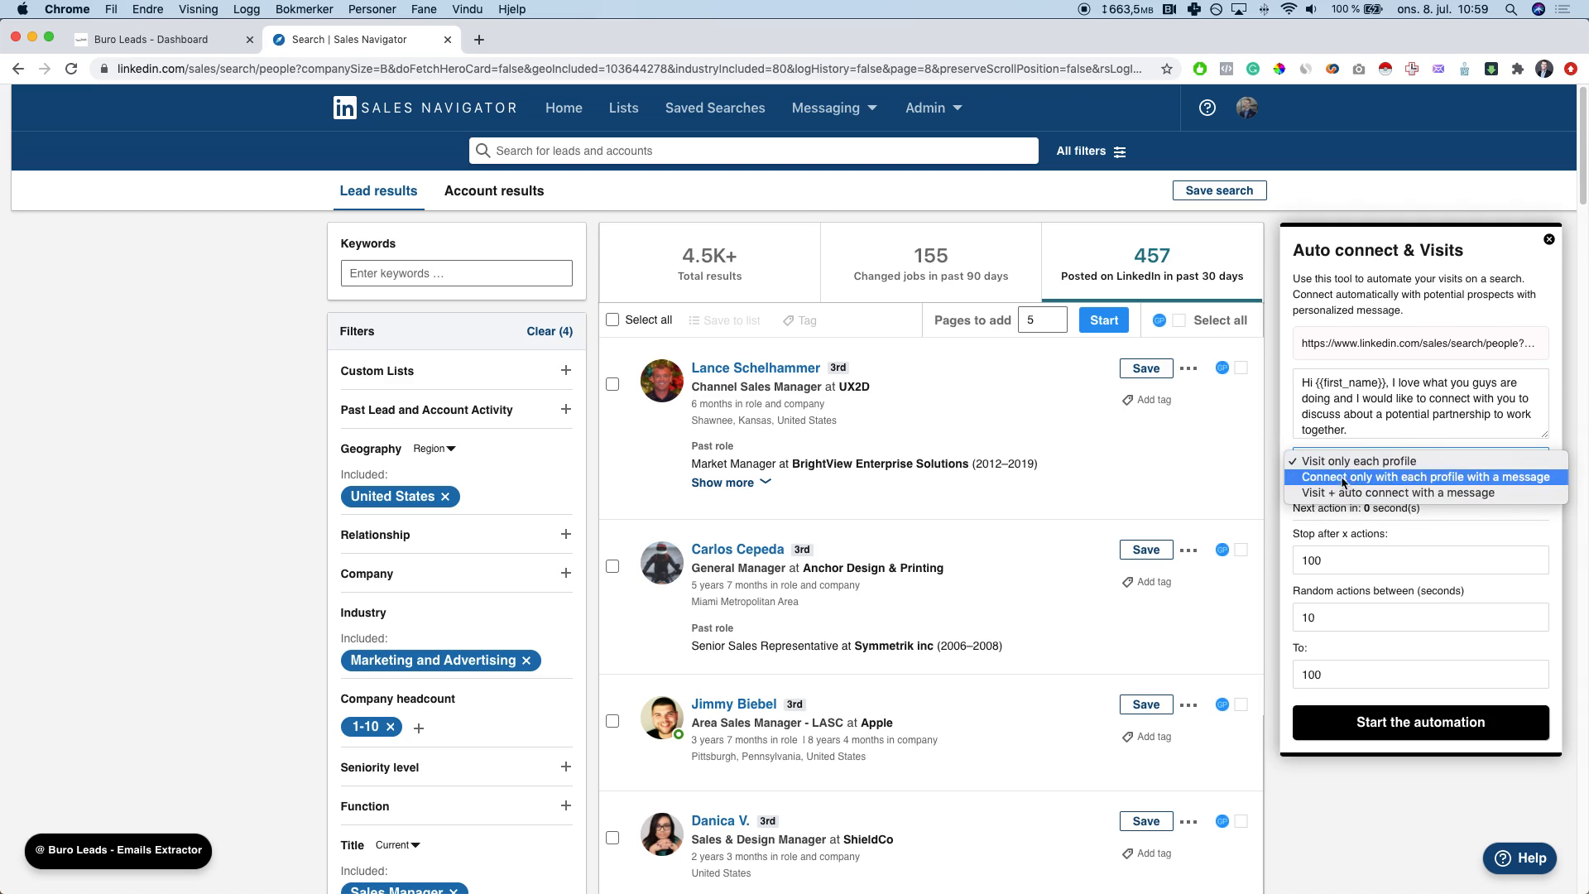
click(1358, 408)
triple_click(1345, 422)
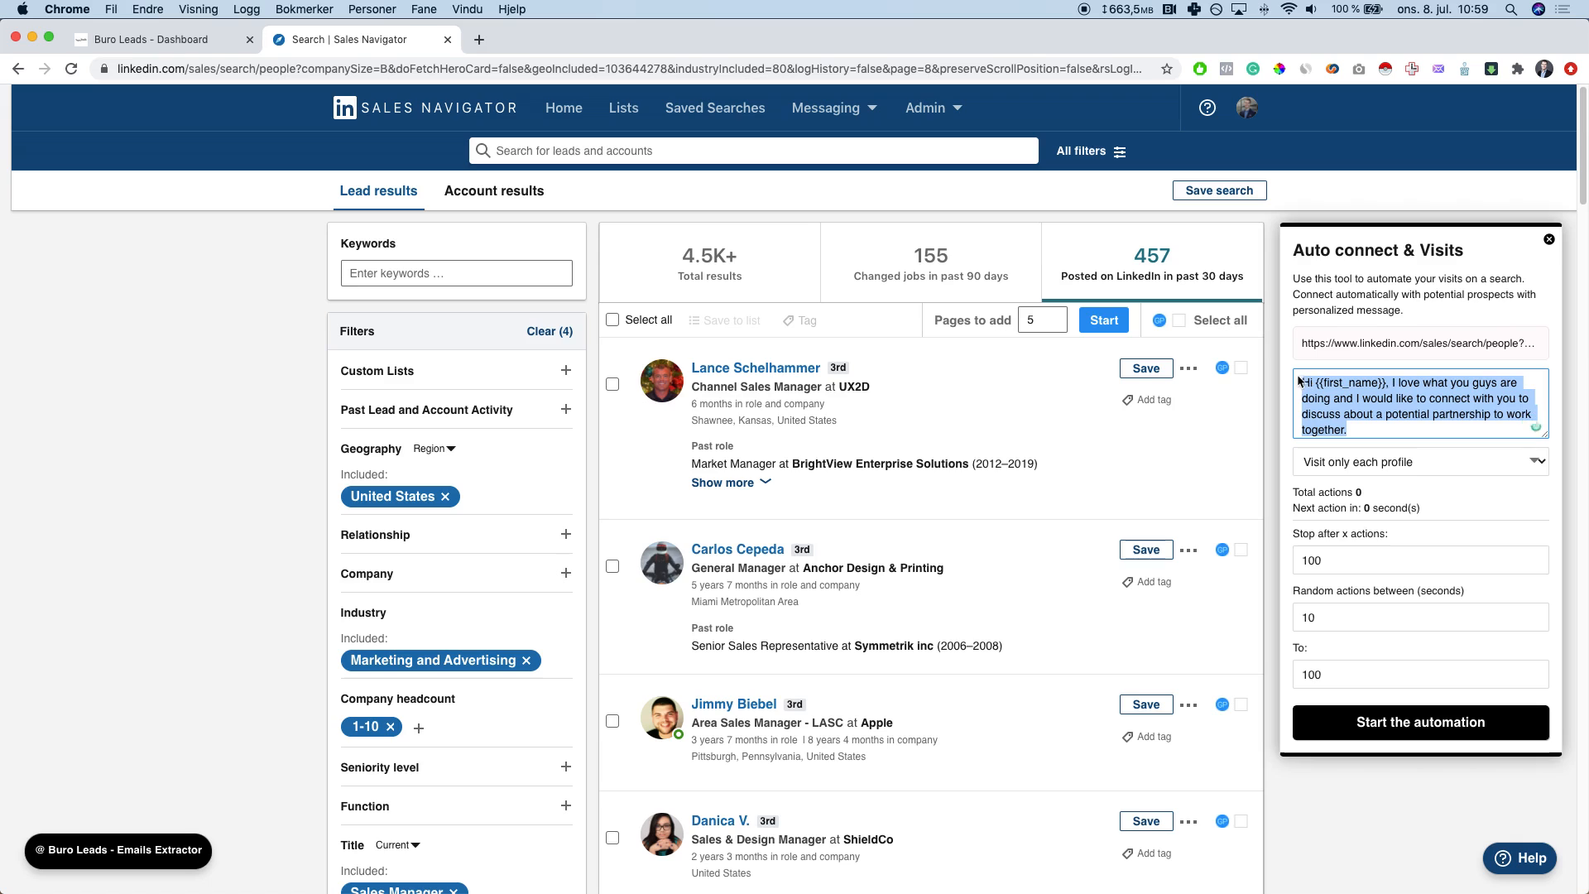
click(1360, 428)
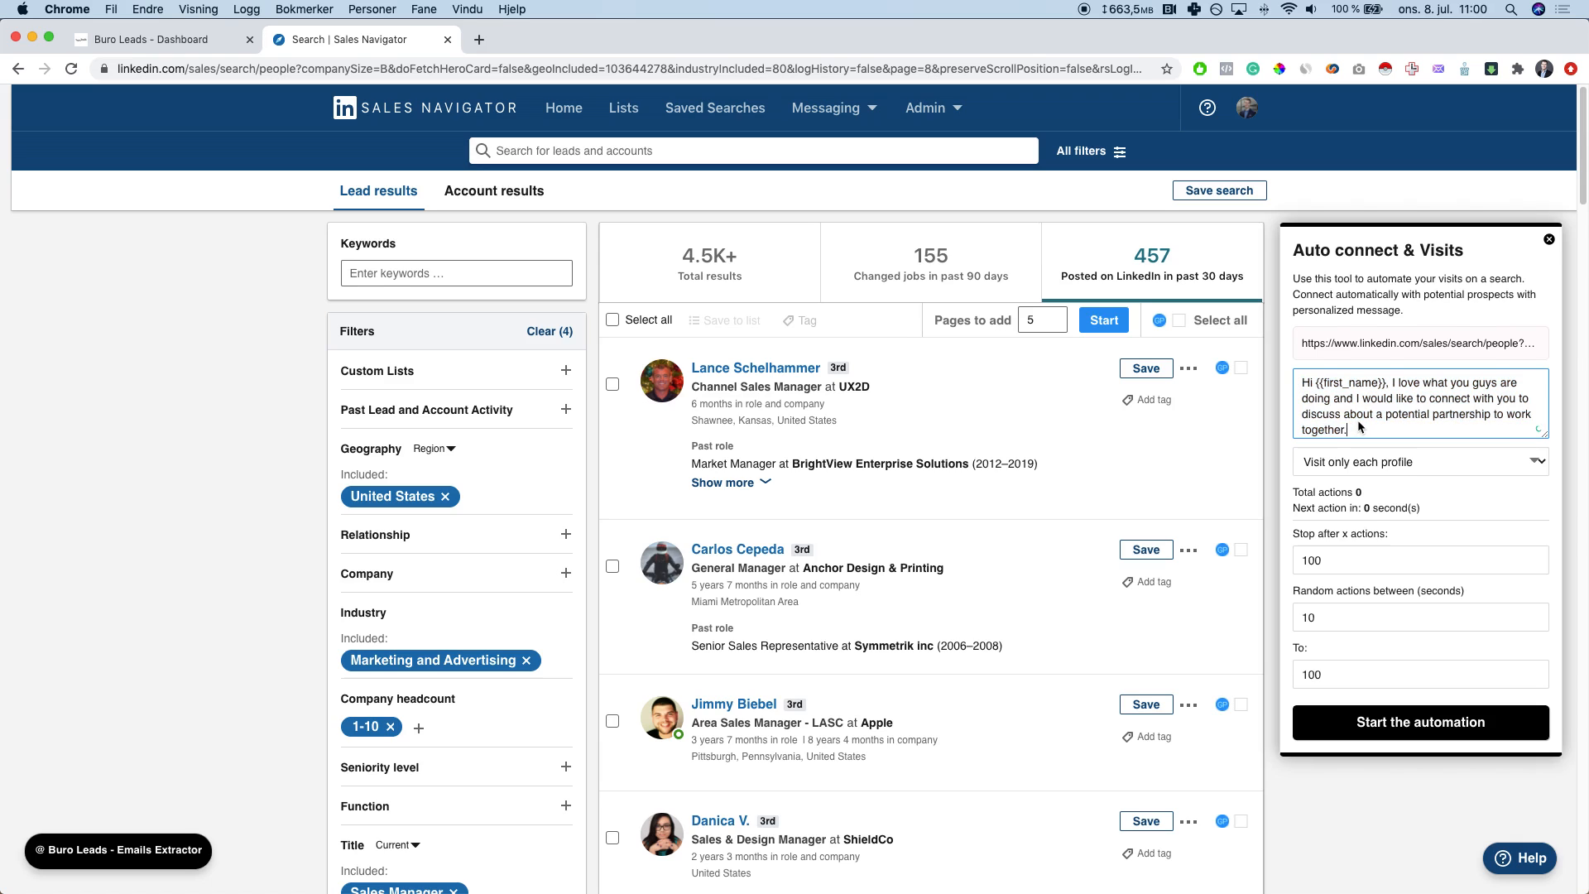
click(1458, 398)
click(1407, 463)
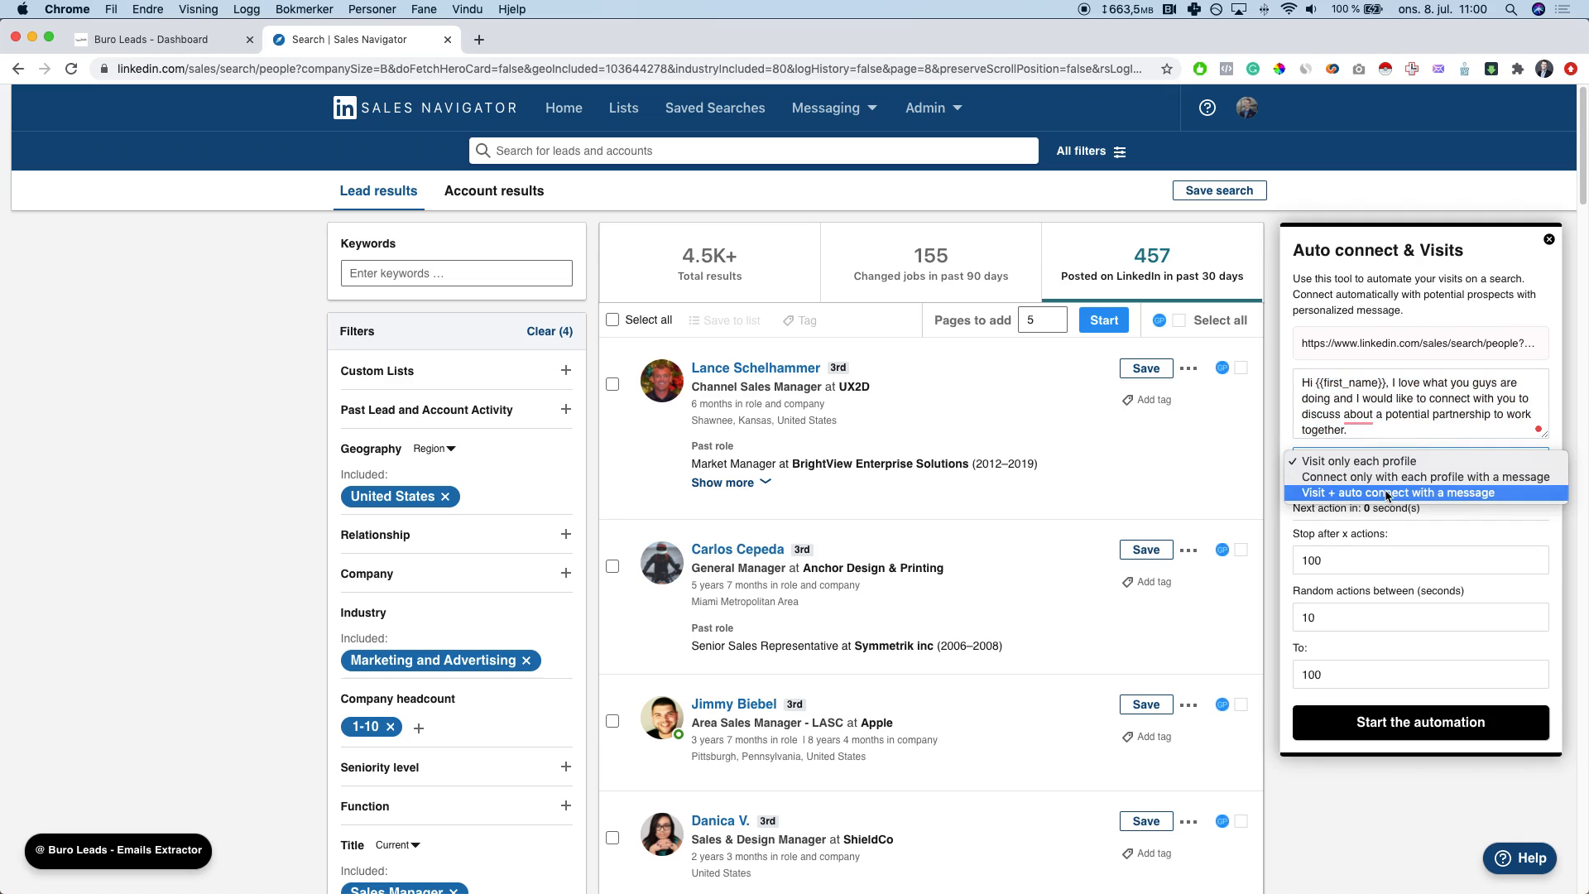
click(1381, 493)
Step: Examine the connection message template and the setting that stops the automation after a number of actions
click(1424, 421)
key(super+a)
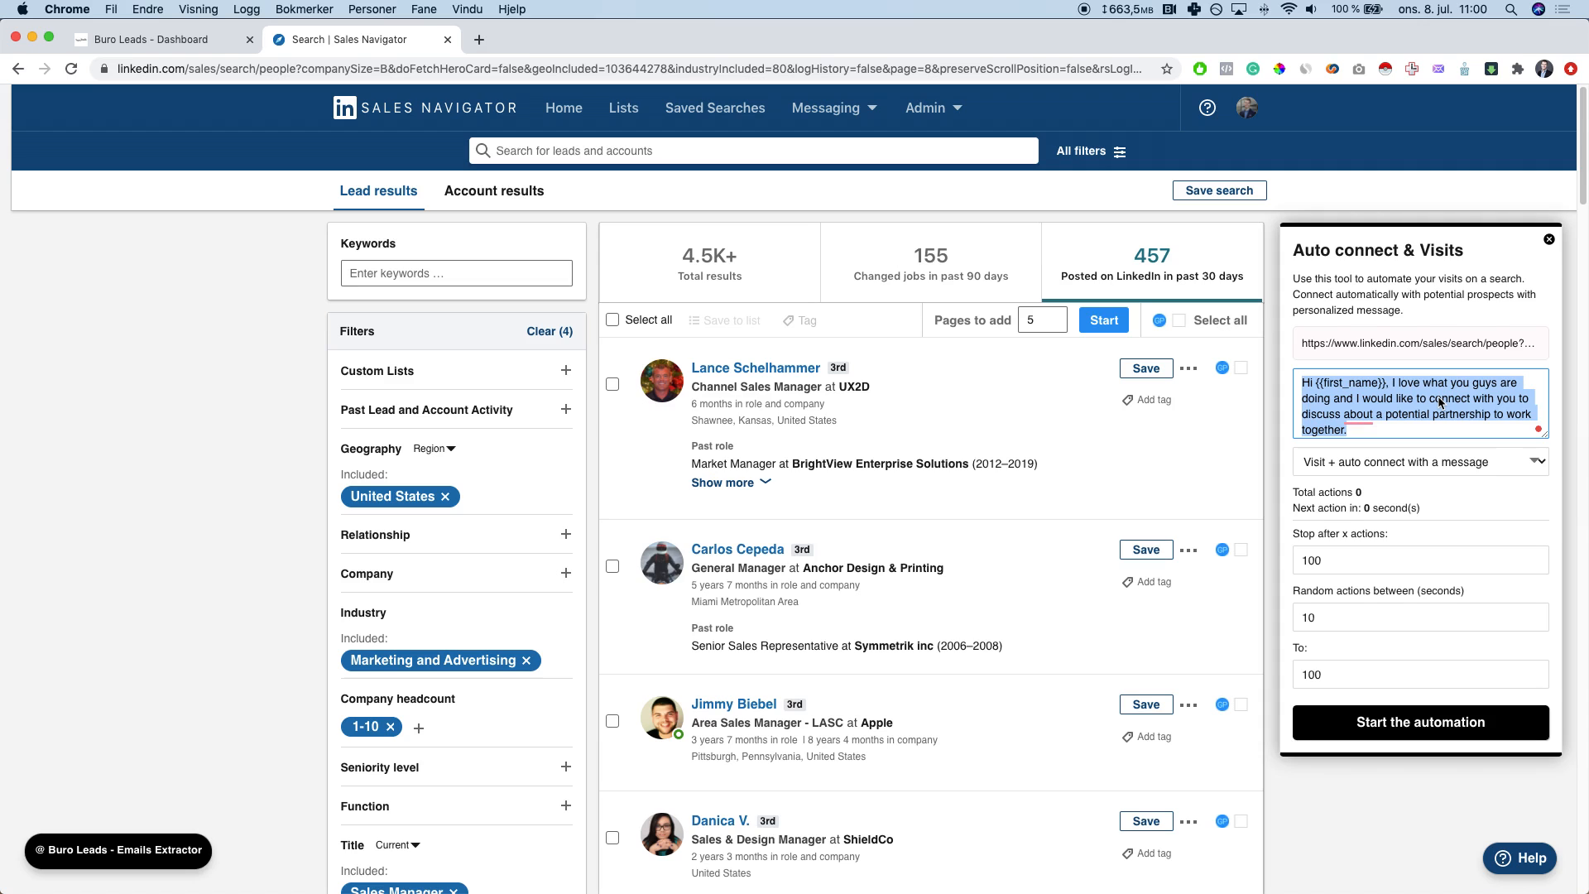
click(1450, 526)
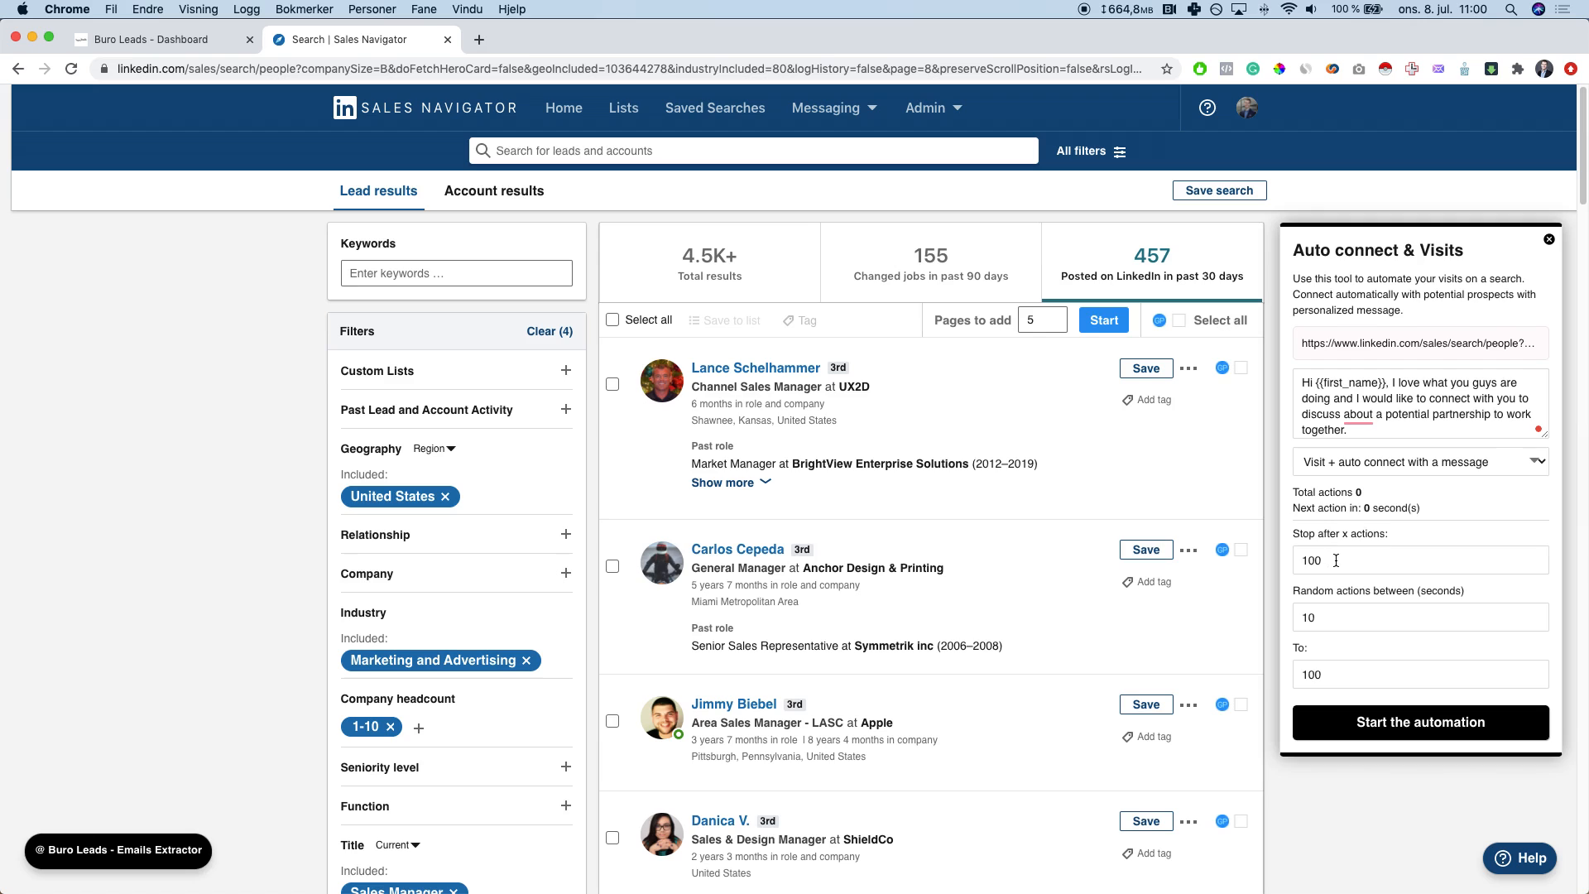
drag(1334, 560, 1303, 560)
click(1351, 538)
double_click(1312, 570)
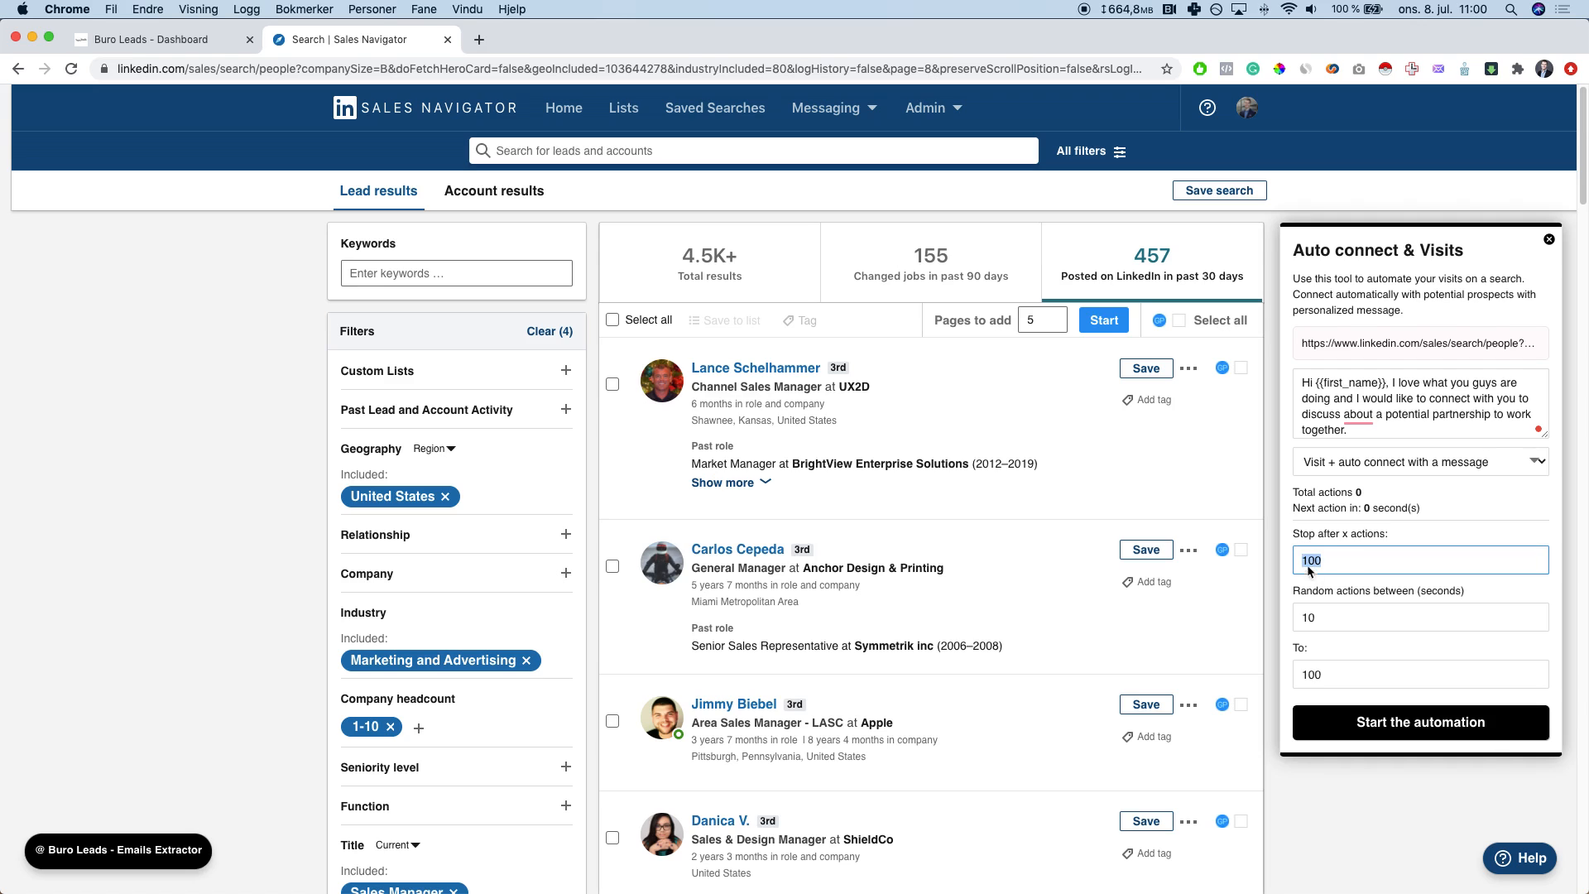
click(1503, 582)
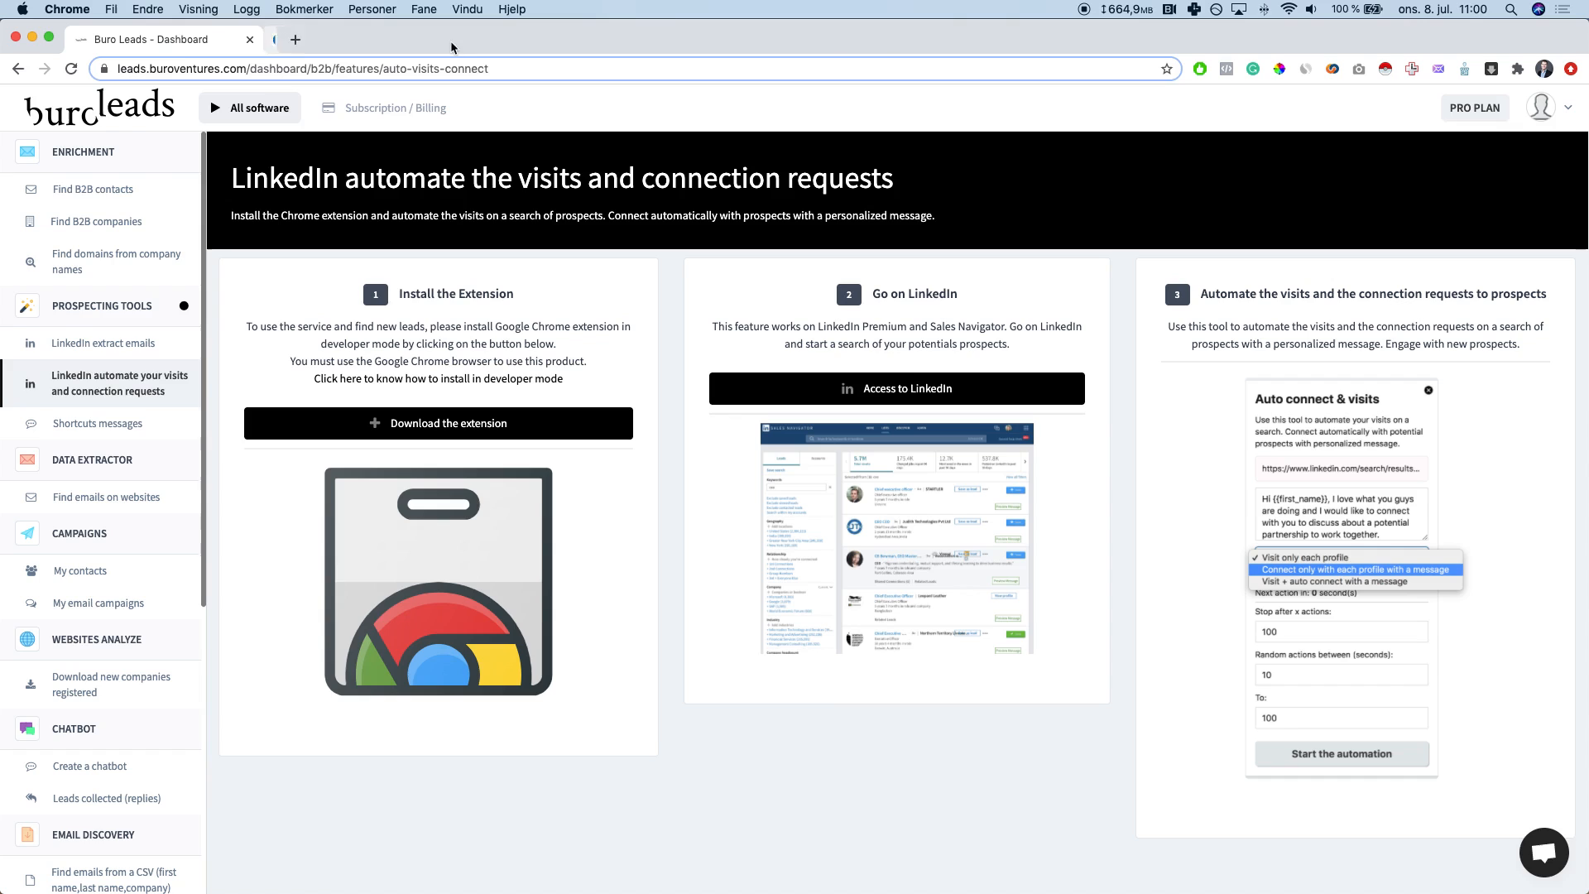
Step: Close the Sales Navigator search and open the email, phone and social media extractor for lists of websites
click(447, 39)
click(241, 116)
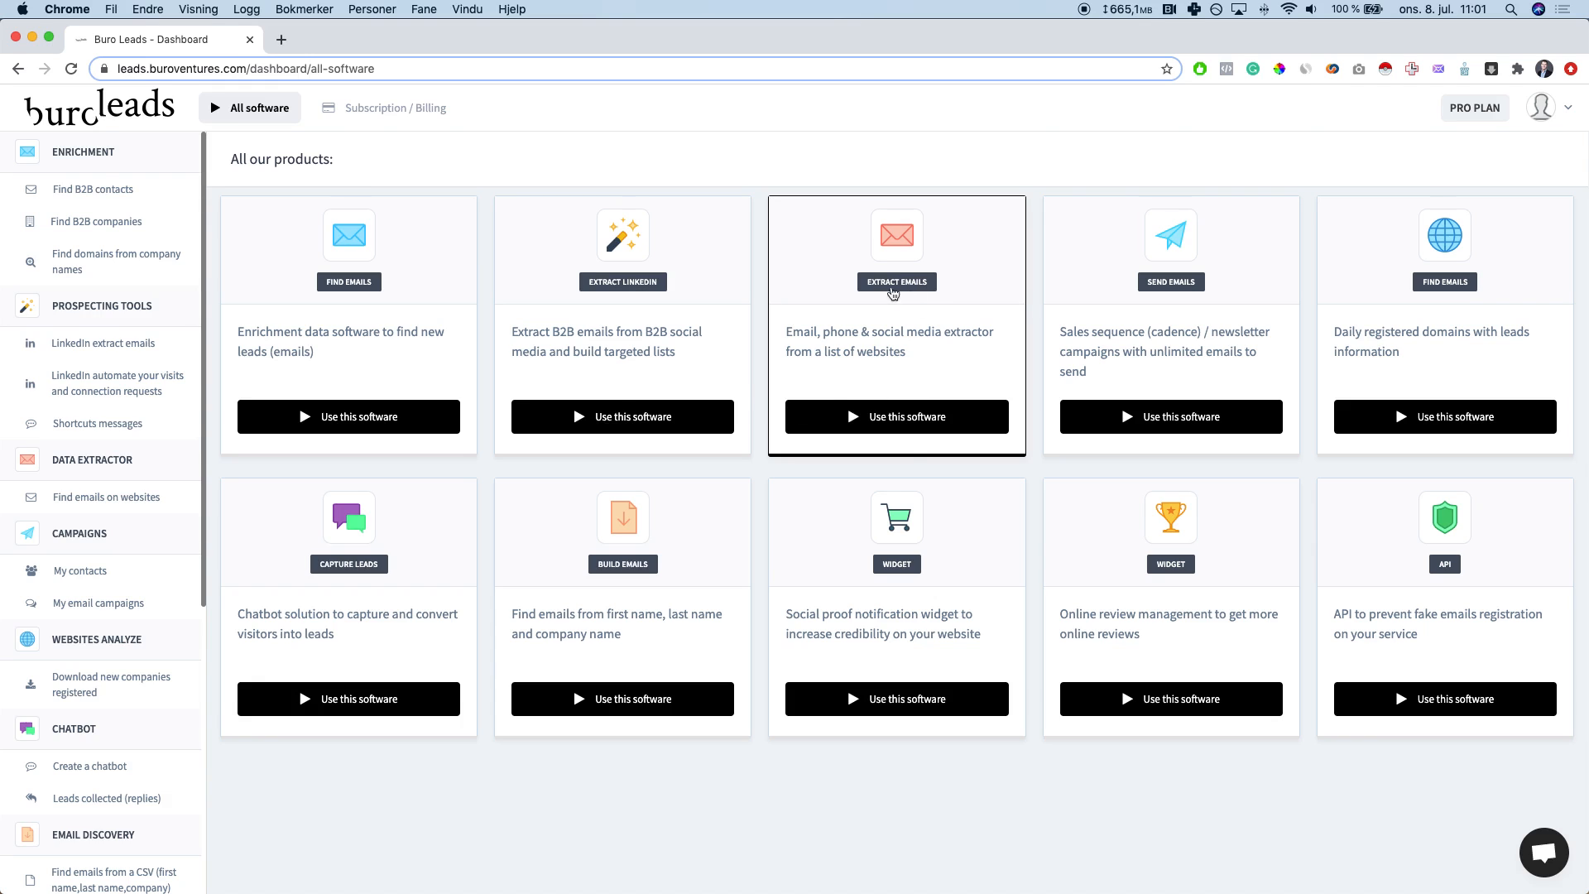
click(910, 429)
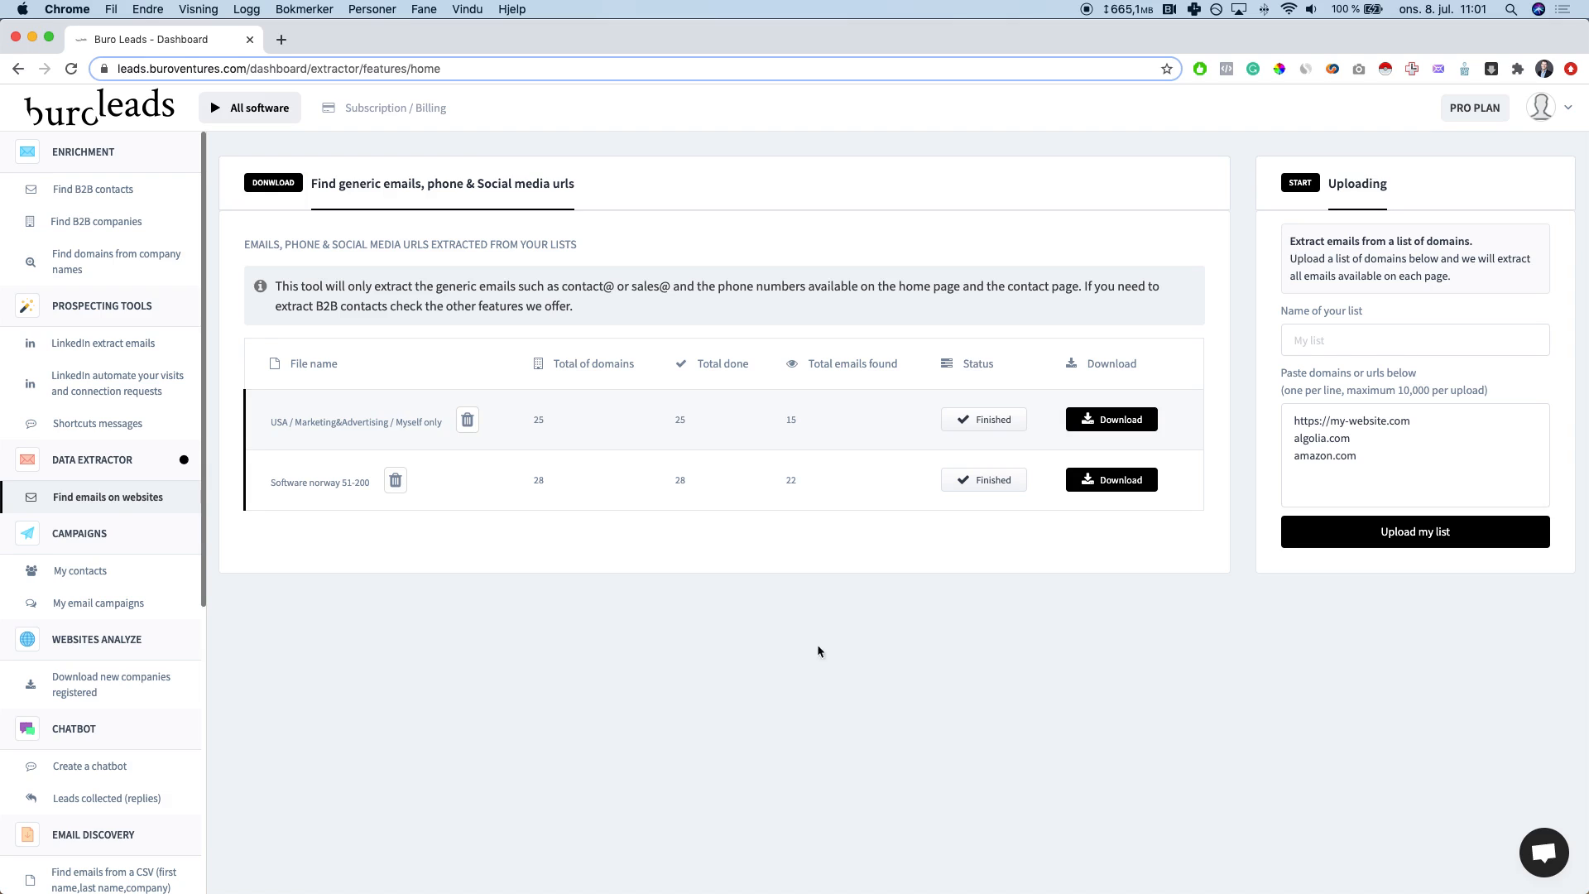
Step: Examine the domain list field for uploads and the note on which generic emails the extractor collects
click(1371, 450)
key(super+a)
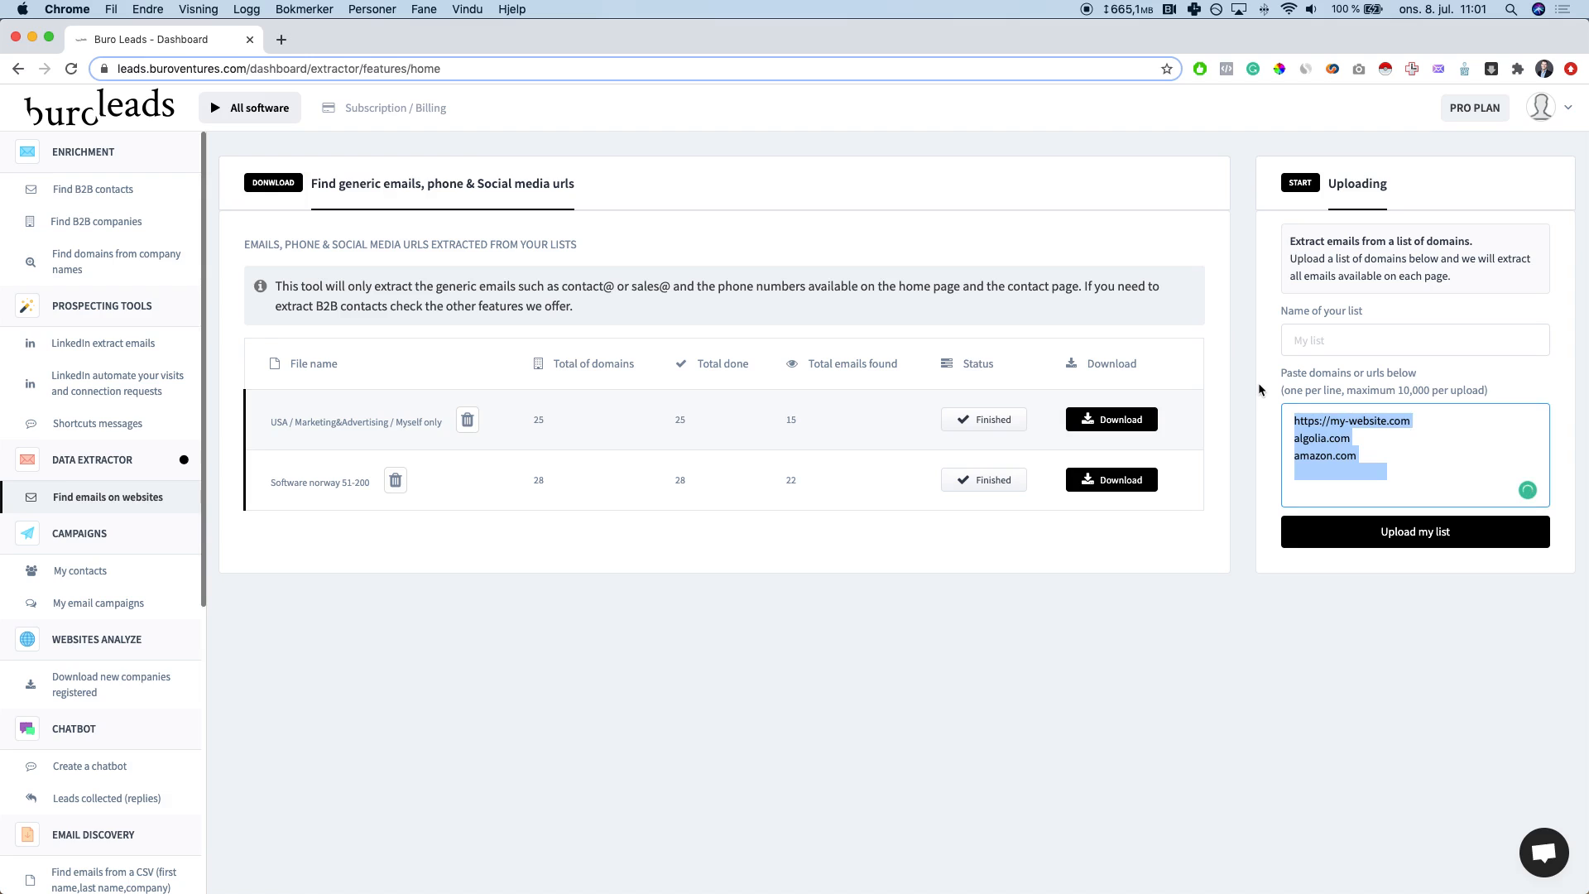
click(1269, 408)
drag(1370, 480, 1278, 426)
click(1267, 432)
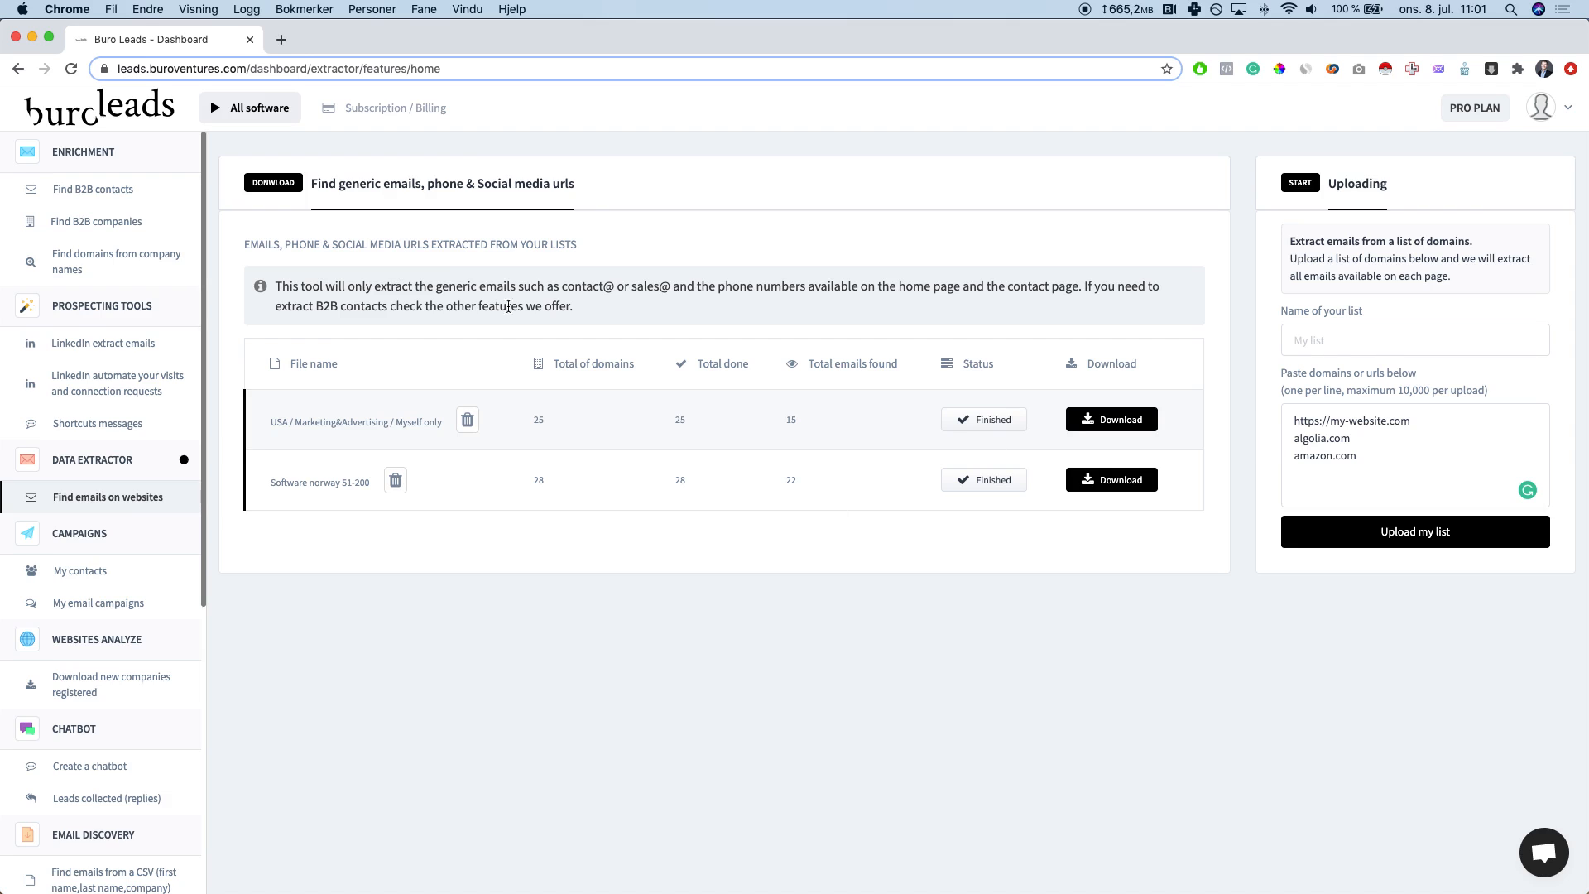
double_click(521, 296)
triple_click(521, 299)
click(624, 307)
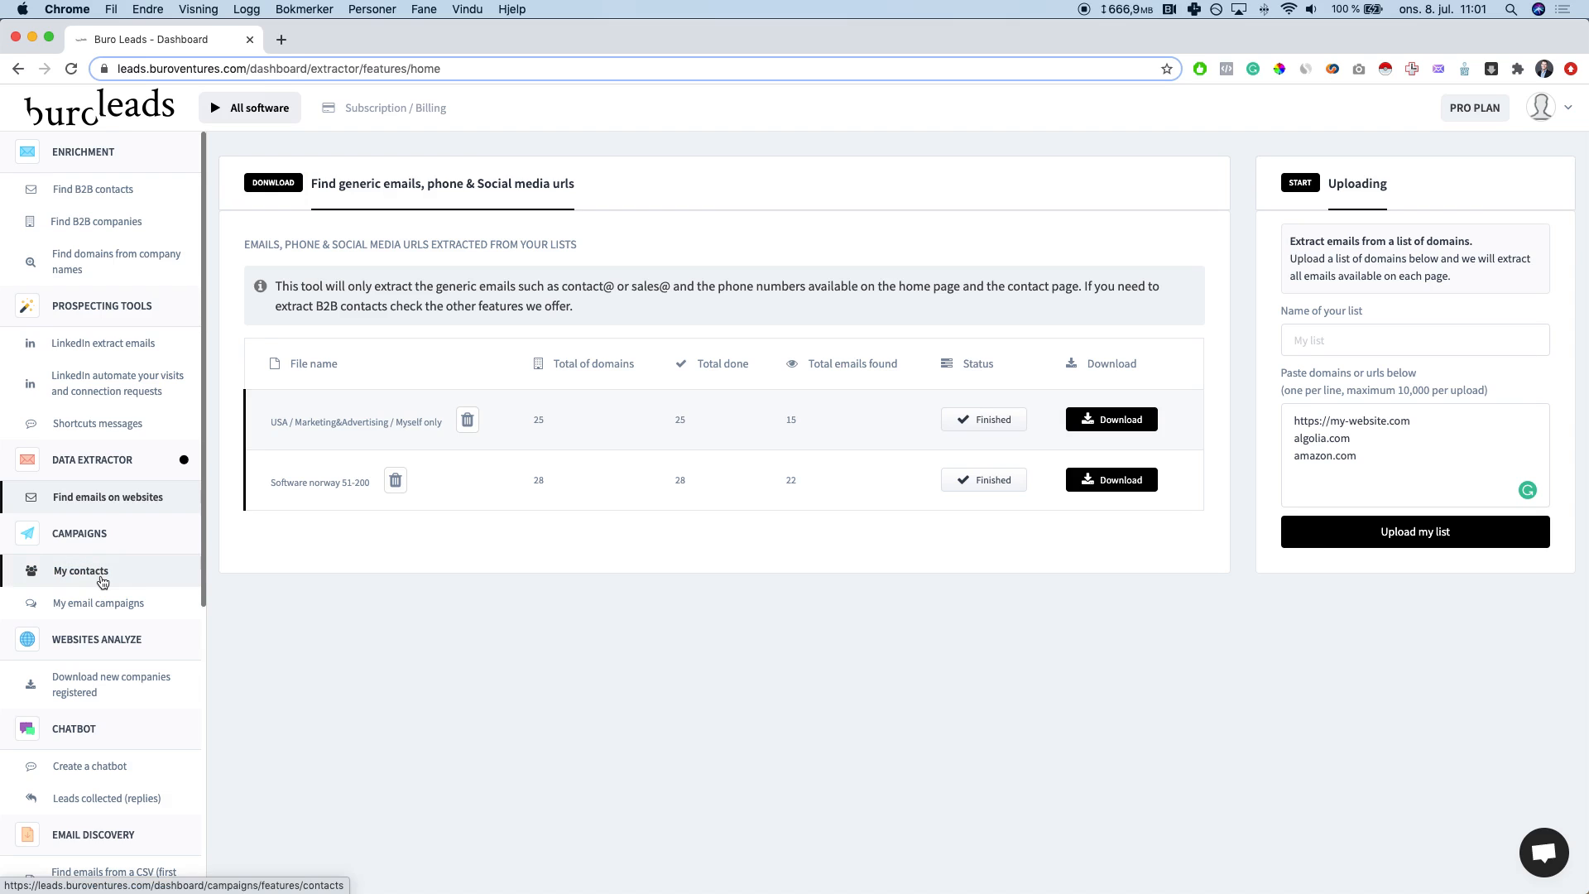
Step: Open the sales sequence and newsletter campaigns software from all products and review its SMTP senders and their reply tracking
click(249, 107)
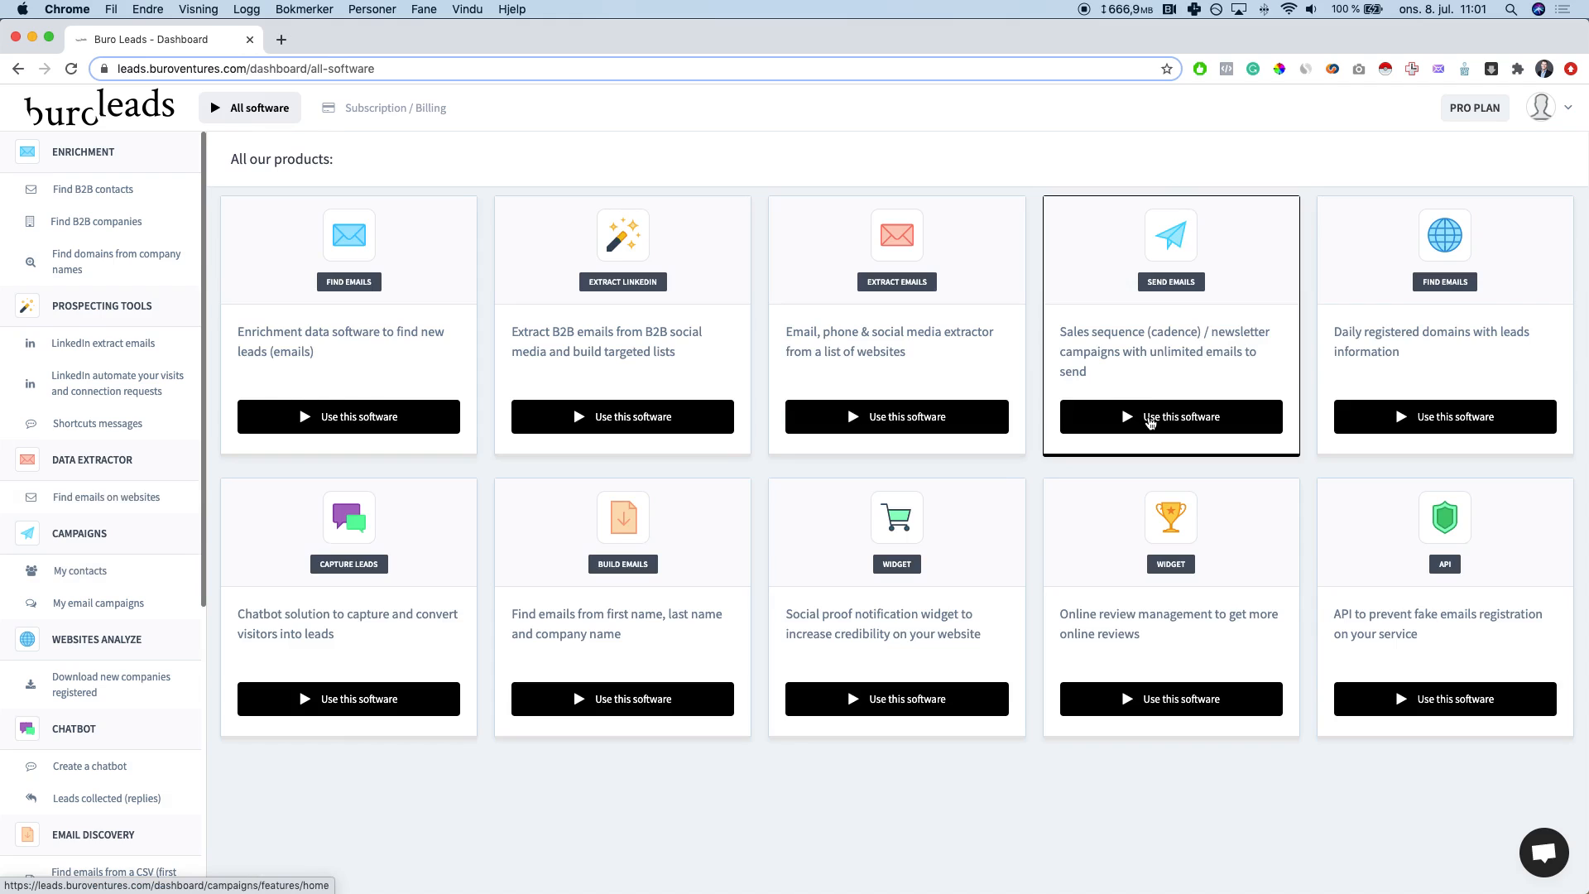
click(1148, 422)
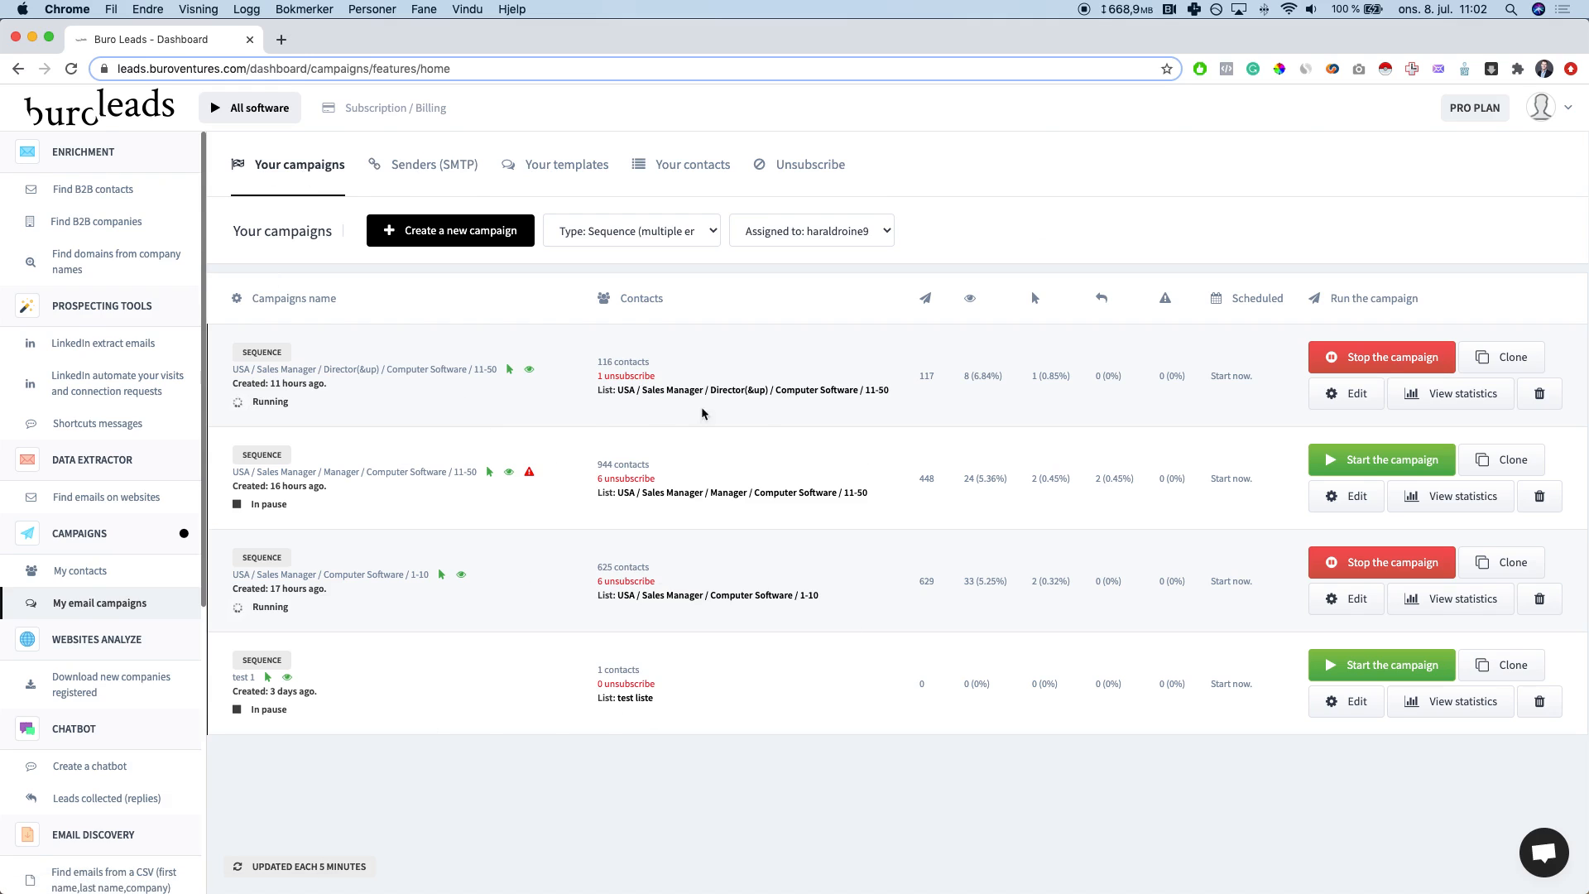
click(422, 176)
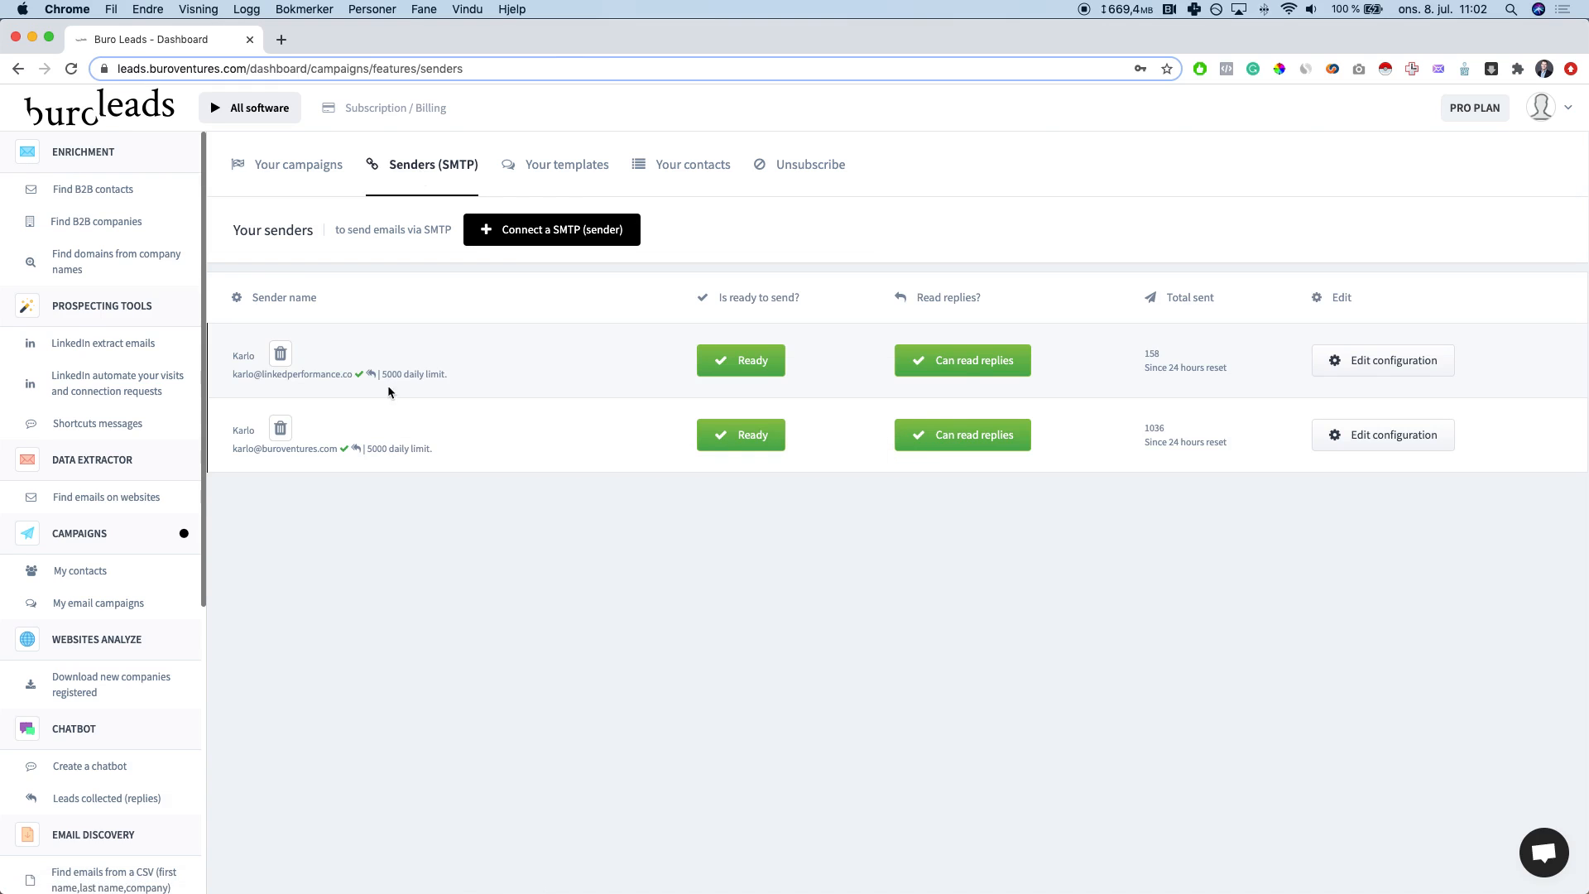
mouse_move(407, 376)
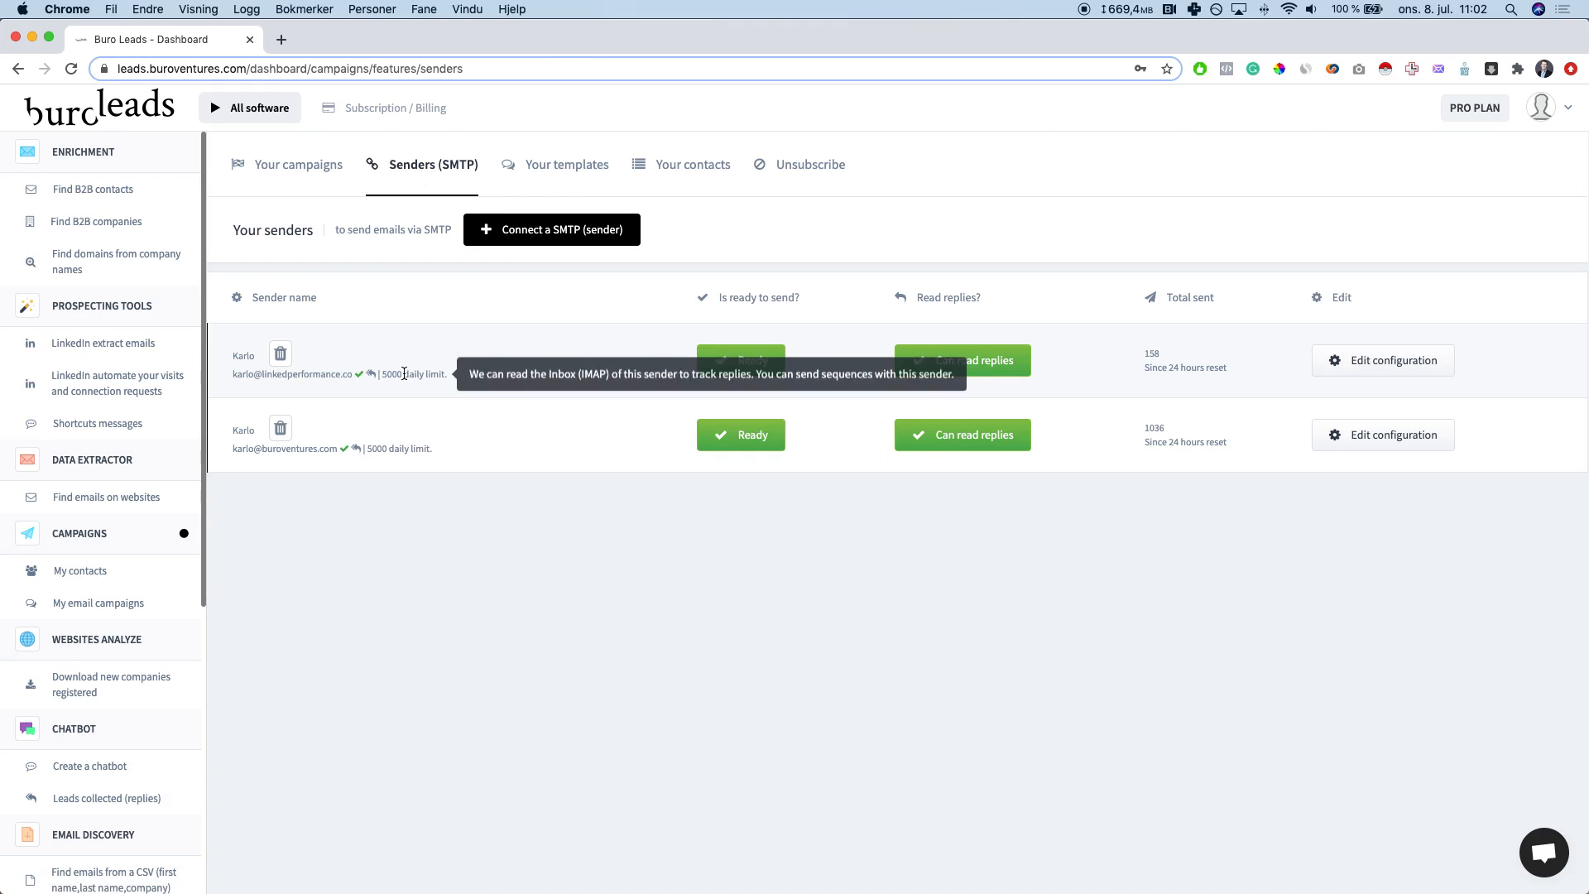
Step: Review the campaign templates, the contact lists and the unsubscribe list
click(577, 168)
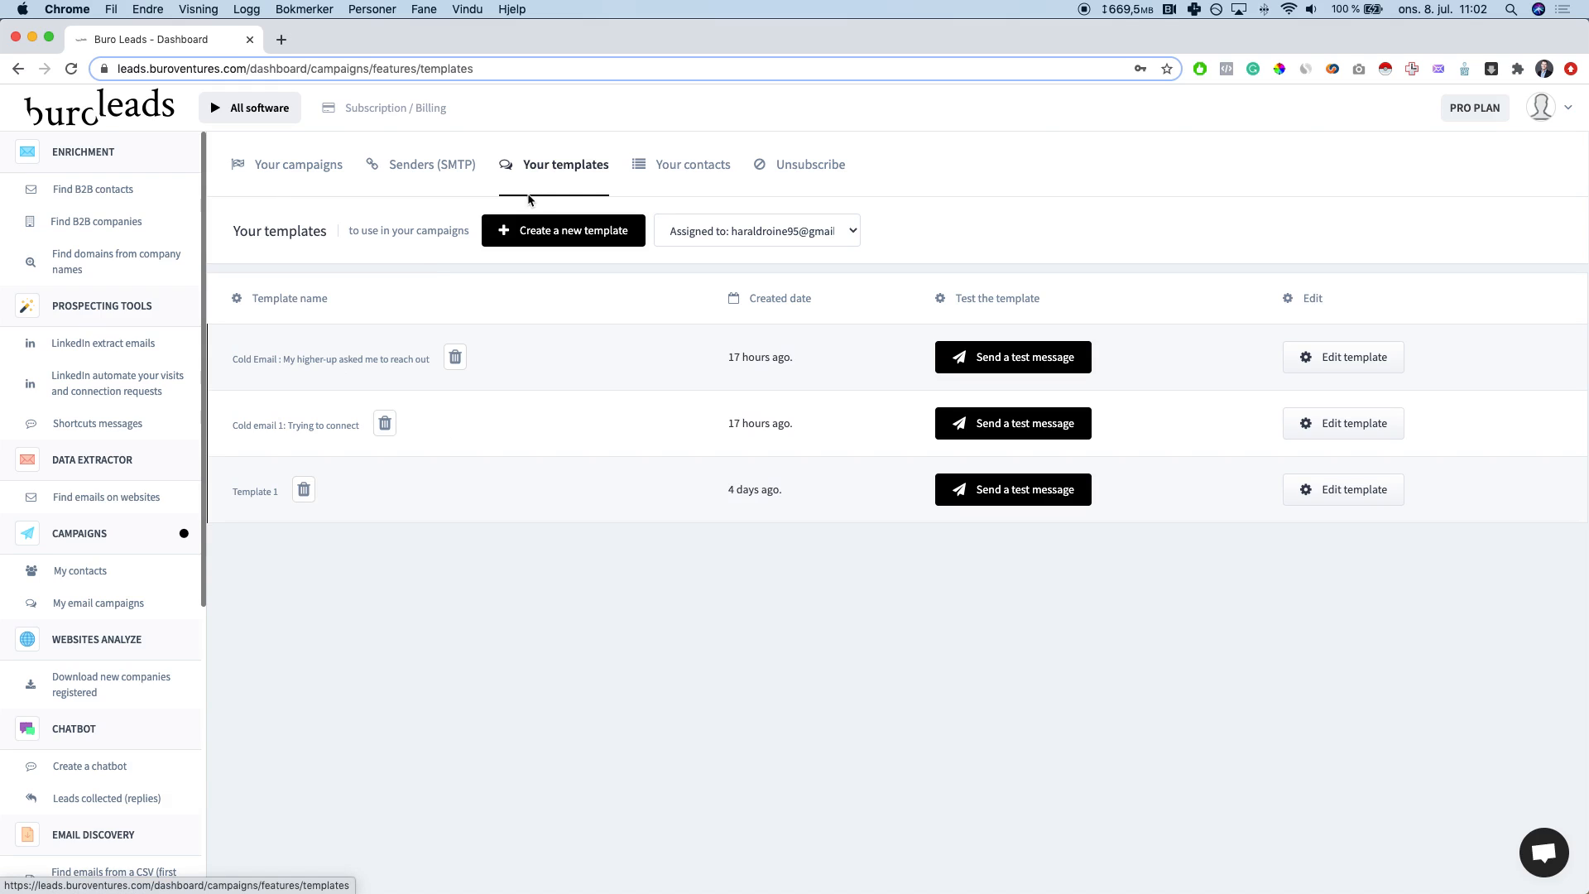
click(714, 165)
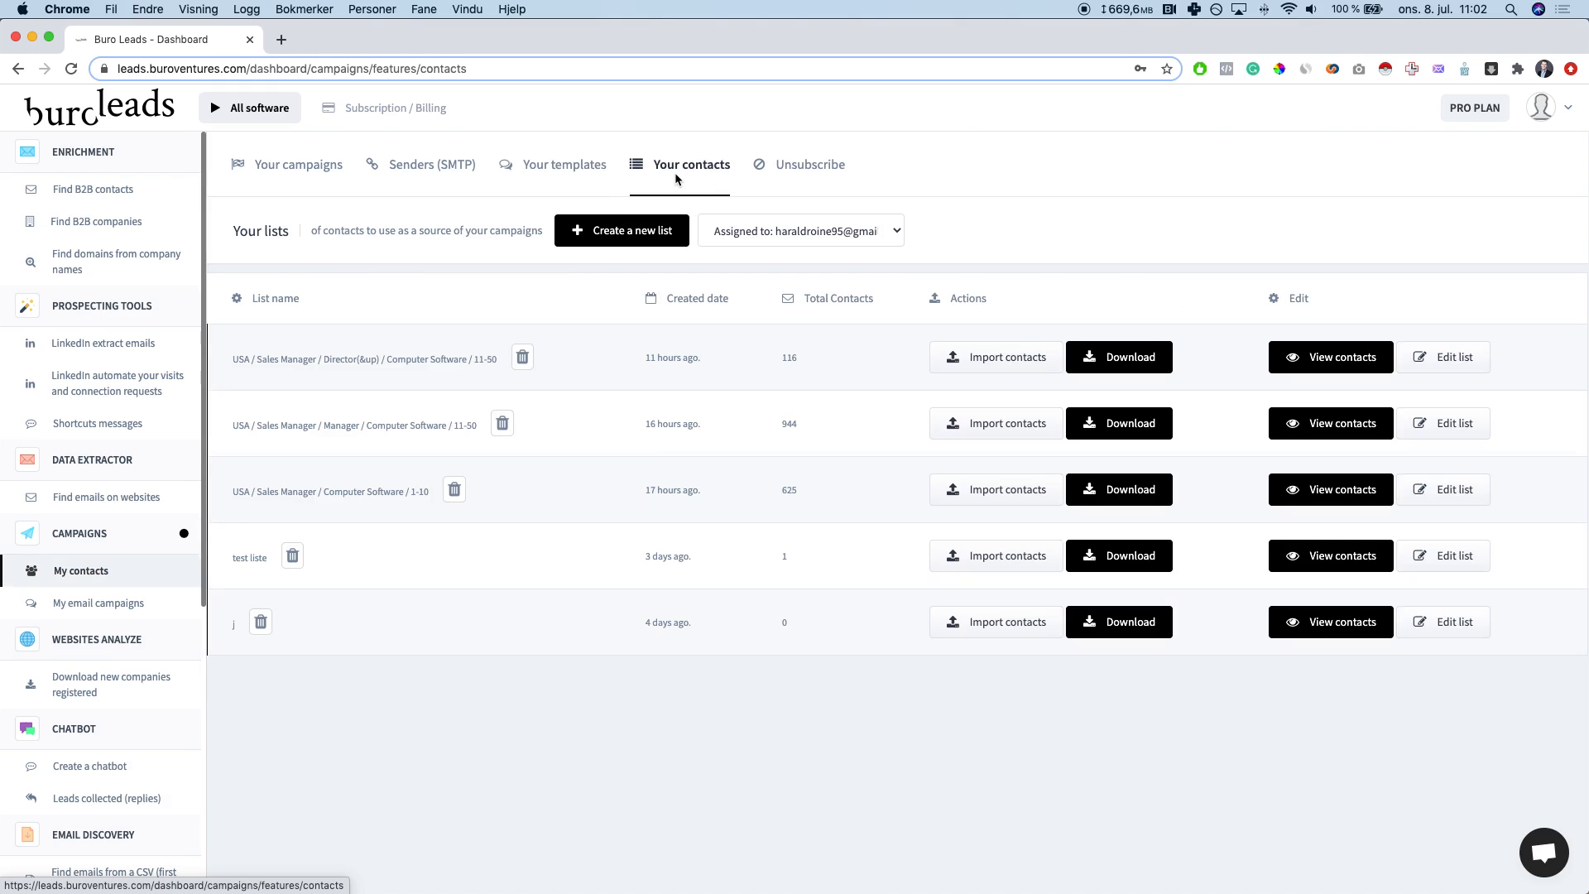
click(807, 170)
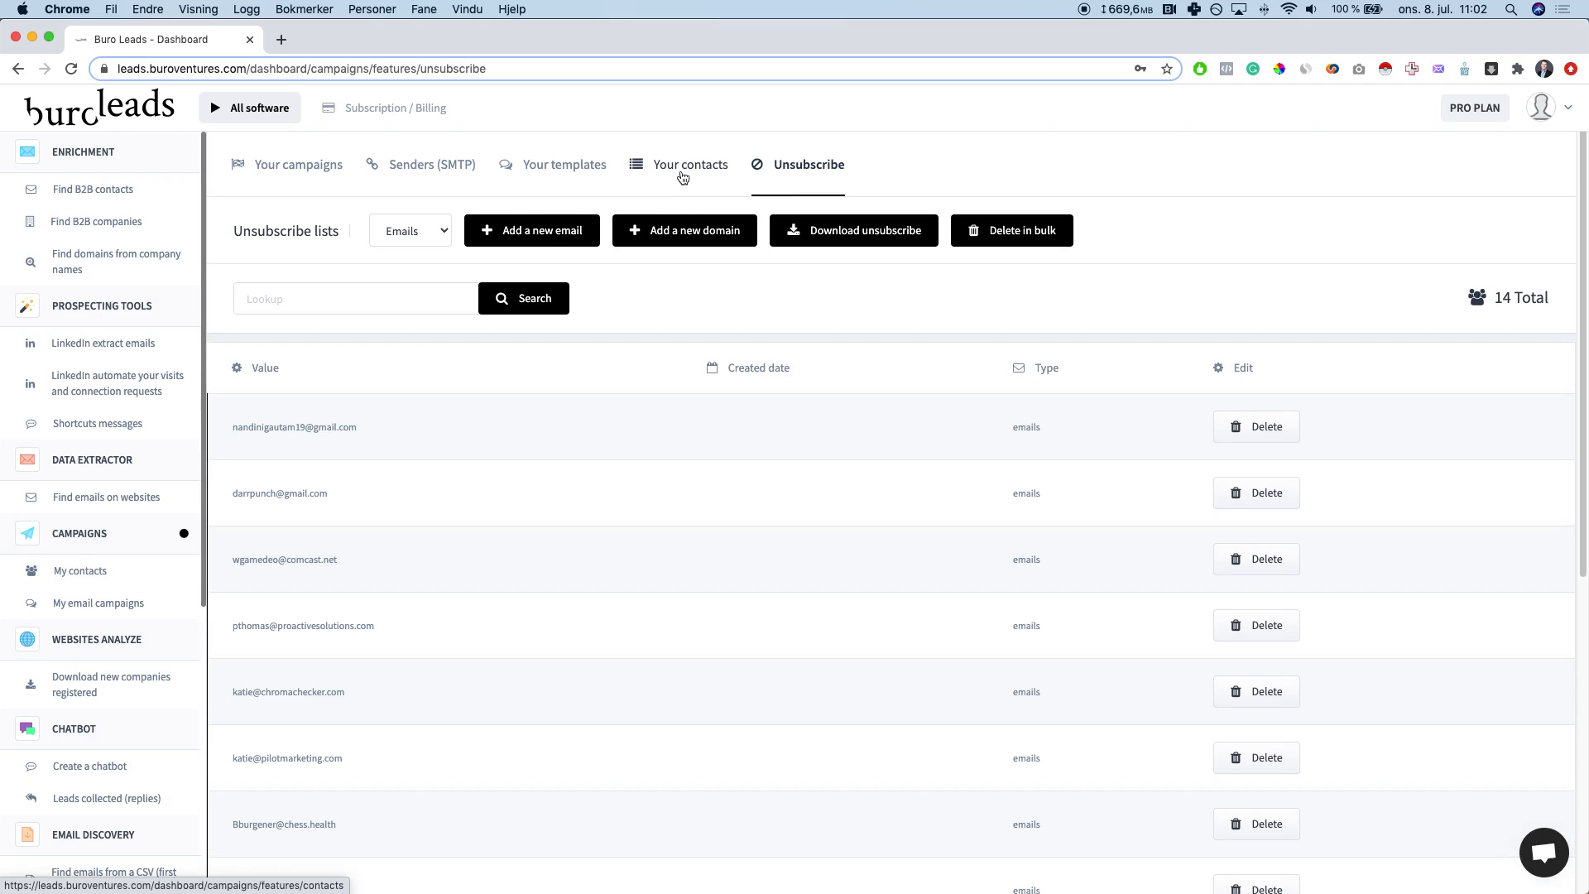
click(683, 178)
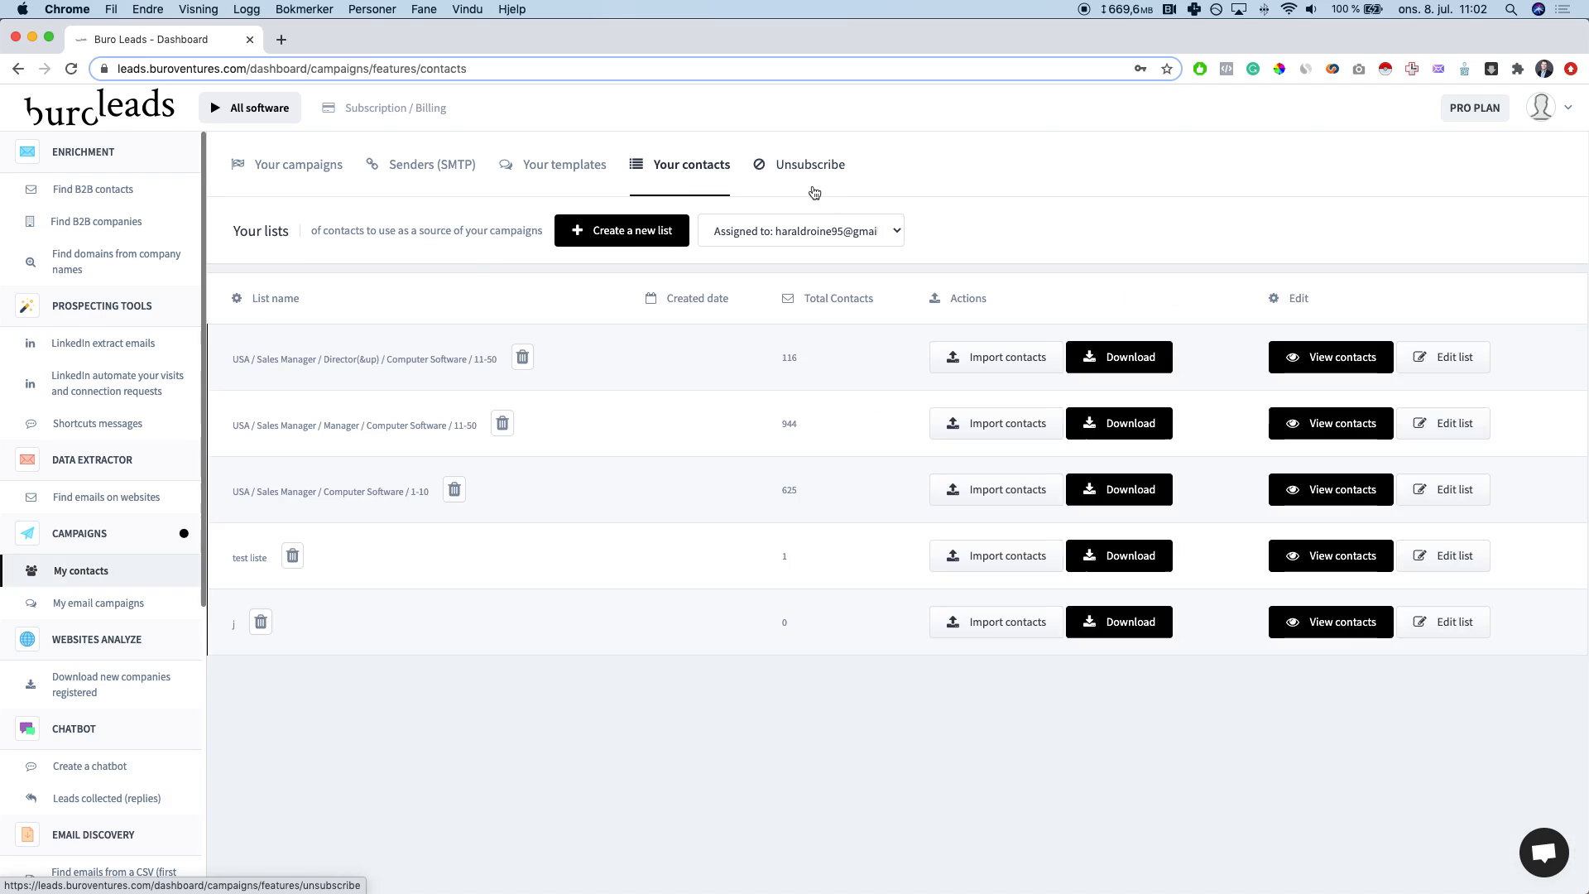
click(814, 187)
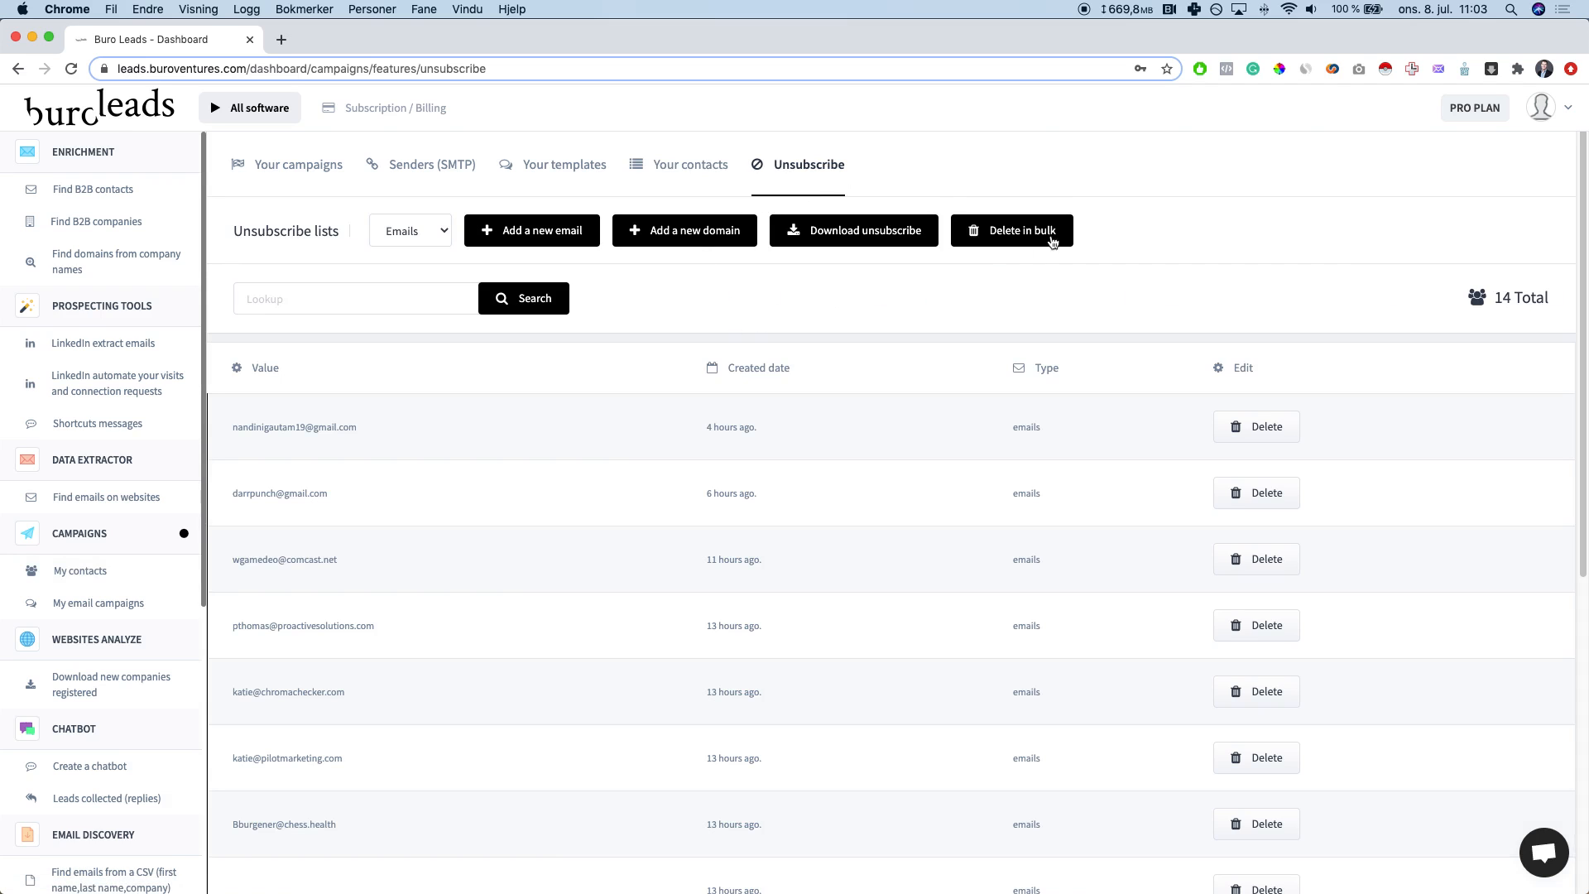
Step: Examine the bulk delete form for unsubscribed emails or domains and close it without deleting anything
click(1002, 235)
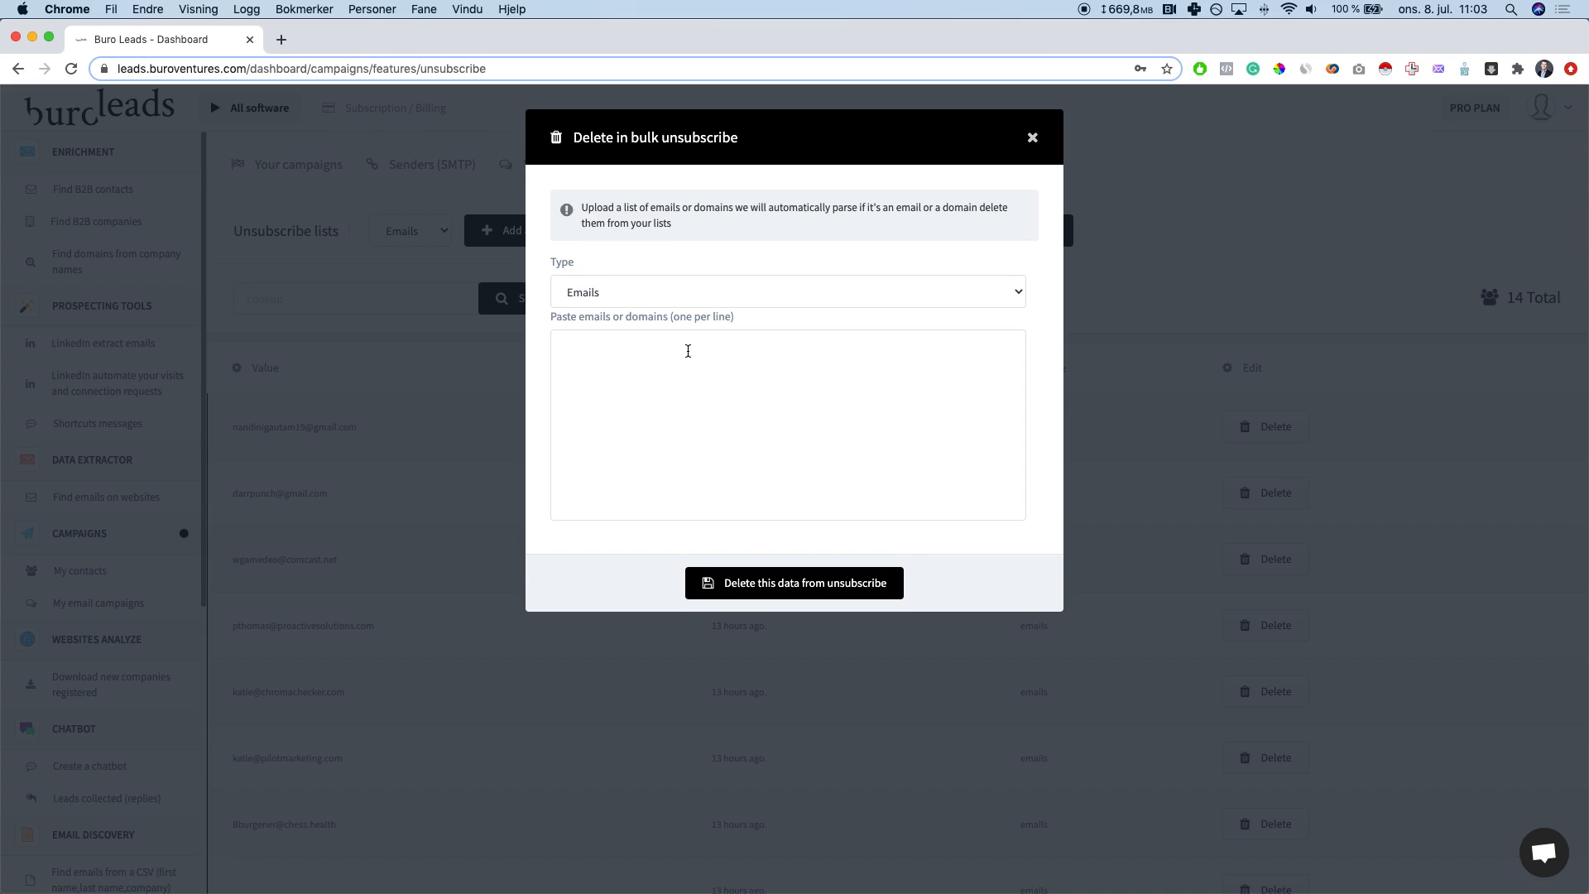
click(642, 291)
click(632, 286)
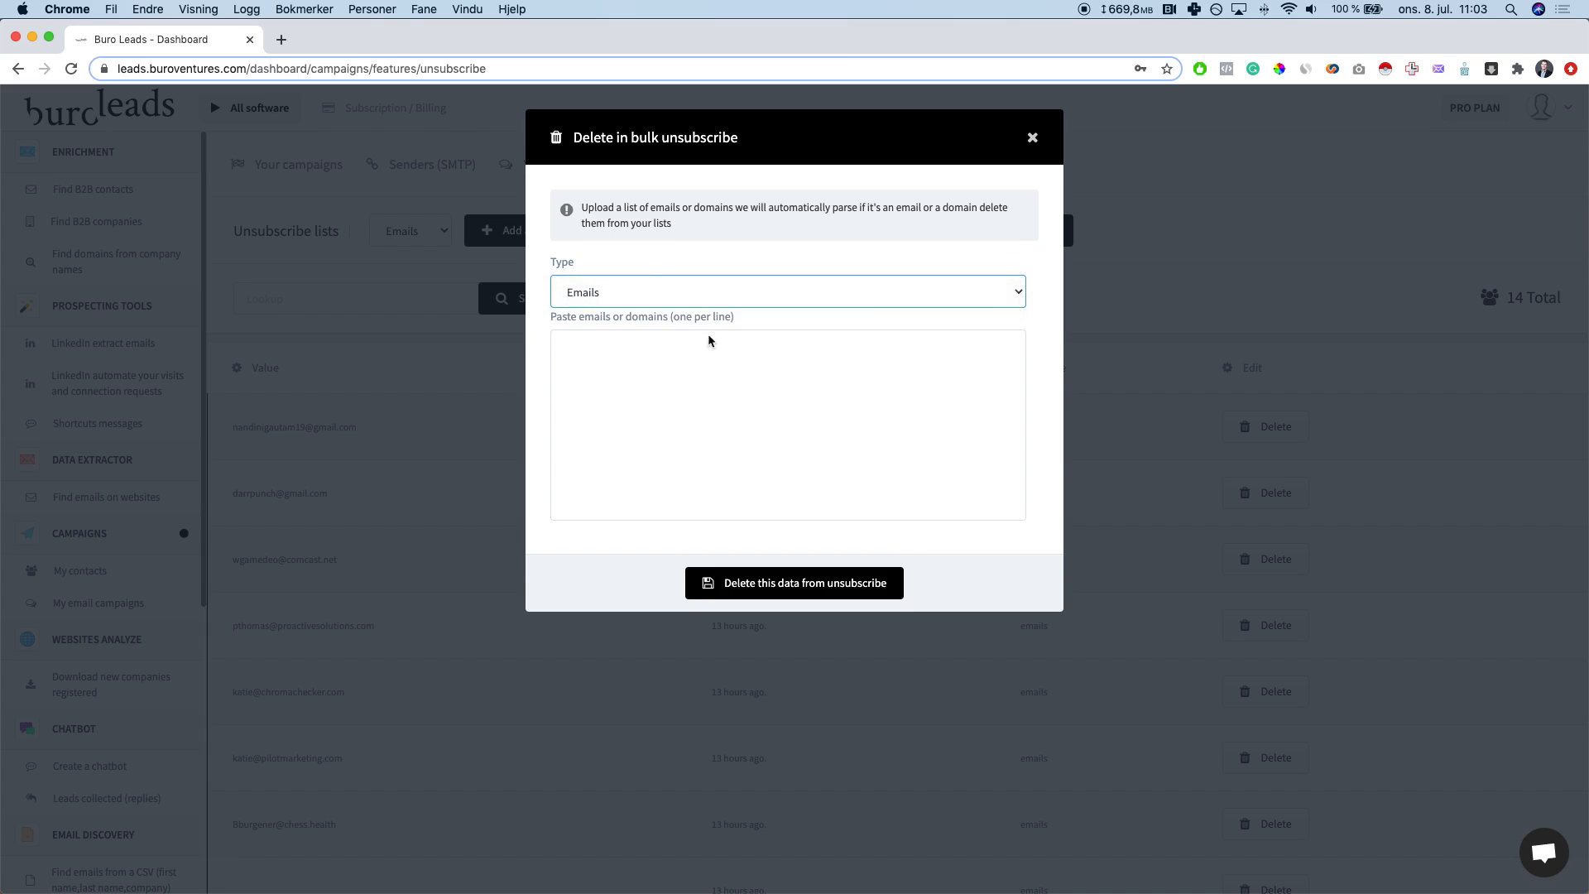
click(1033, 137)
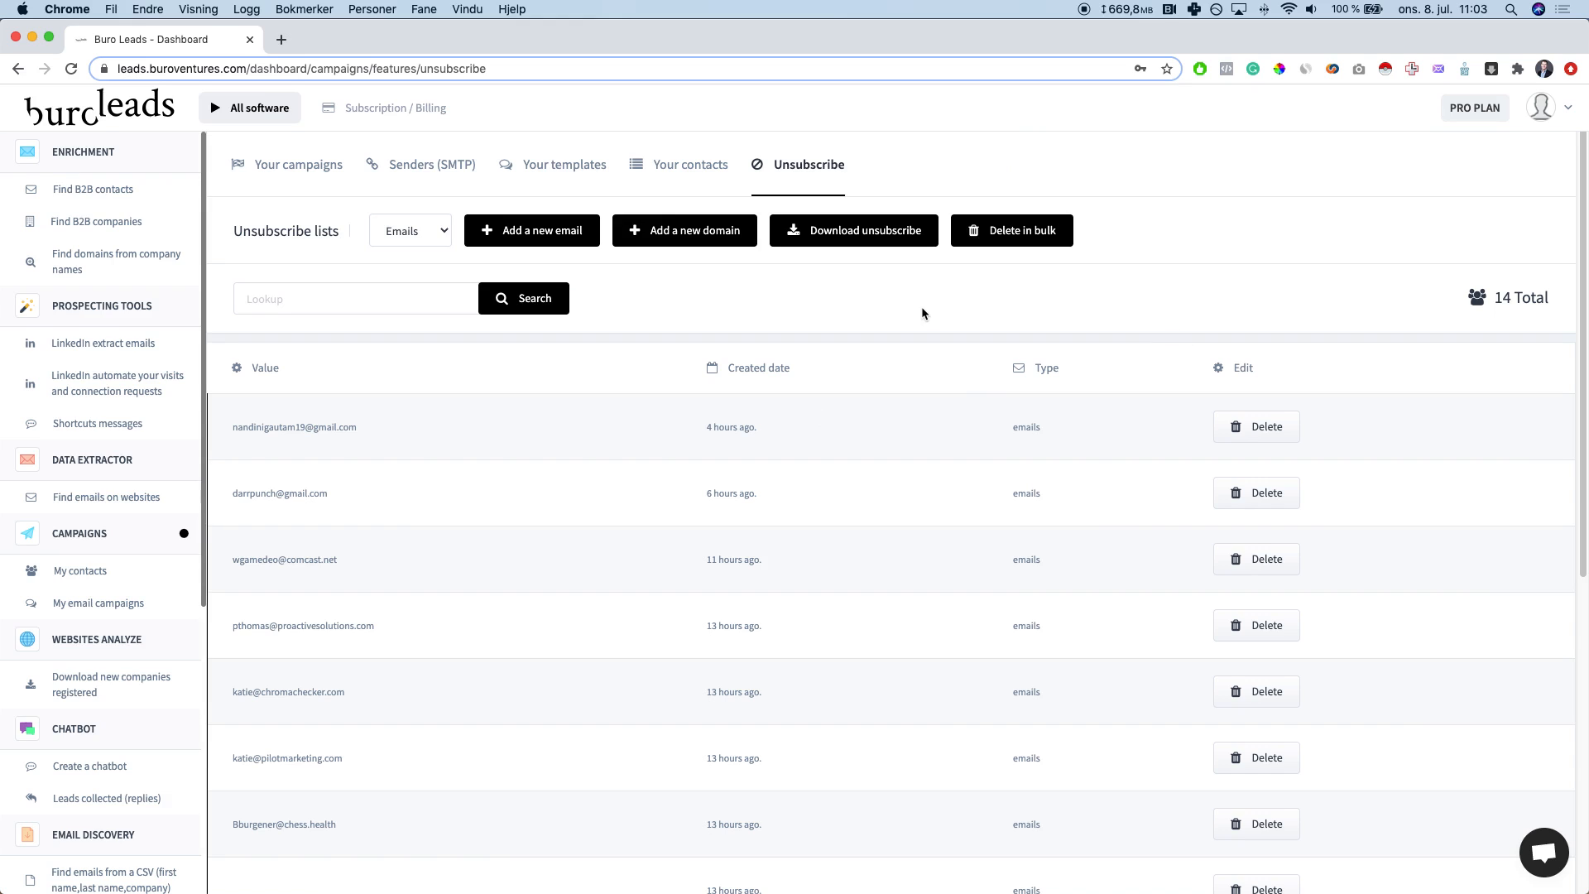
Step: Return to the campaigns overview and start a new campaign of the Sequence type
click(277, 179)
click(475, 240)
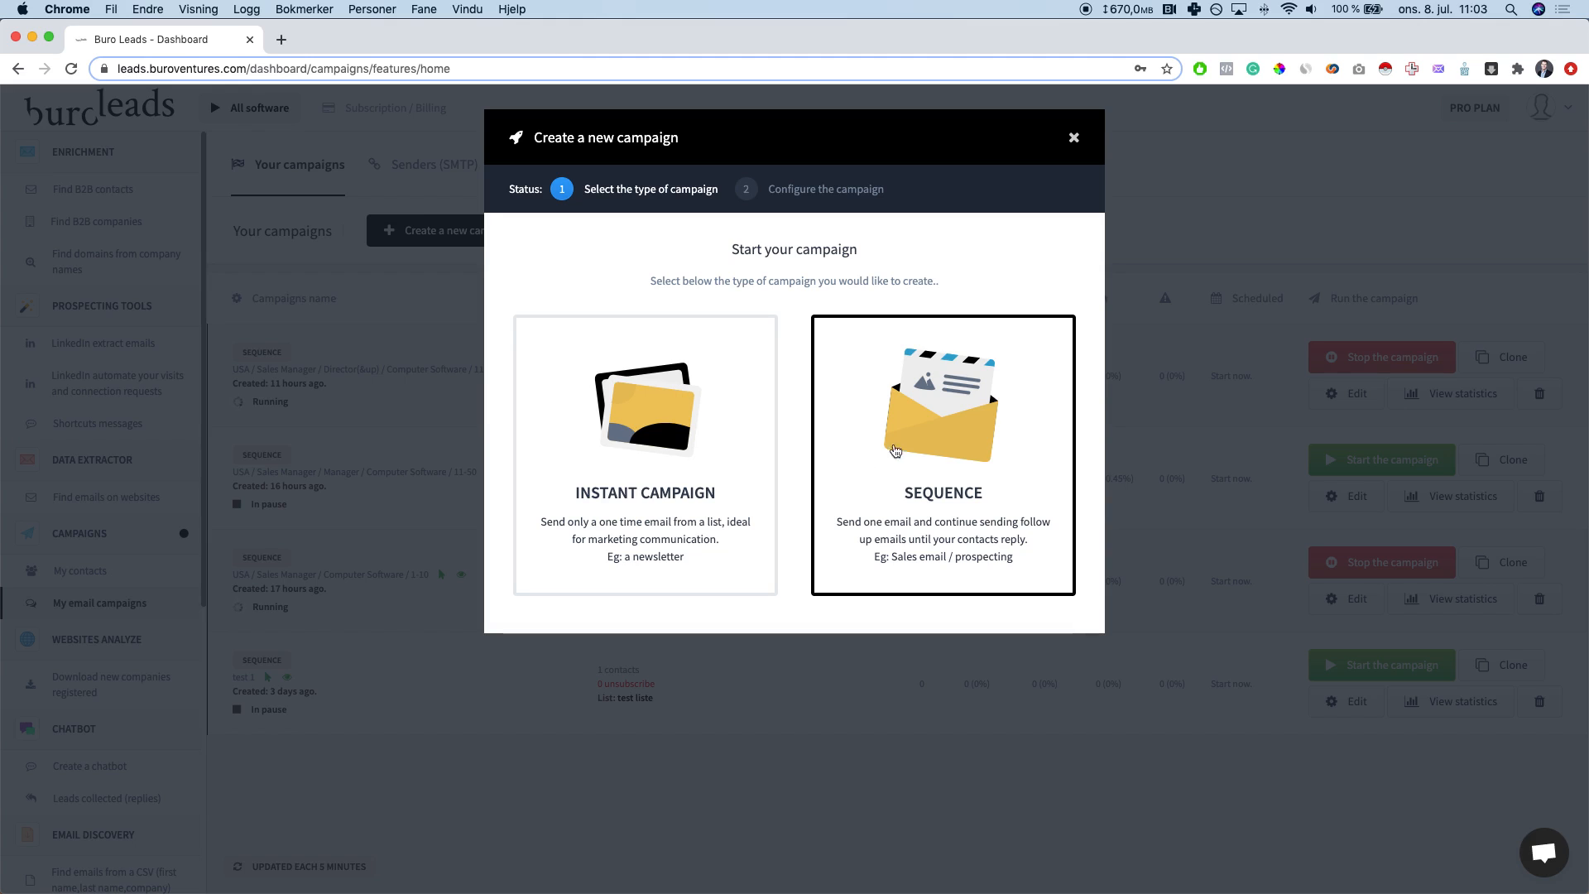
click(900, 441)
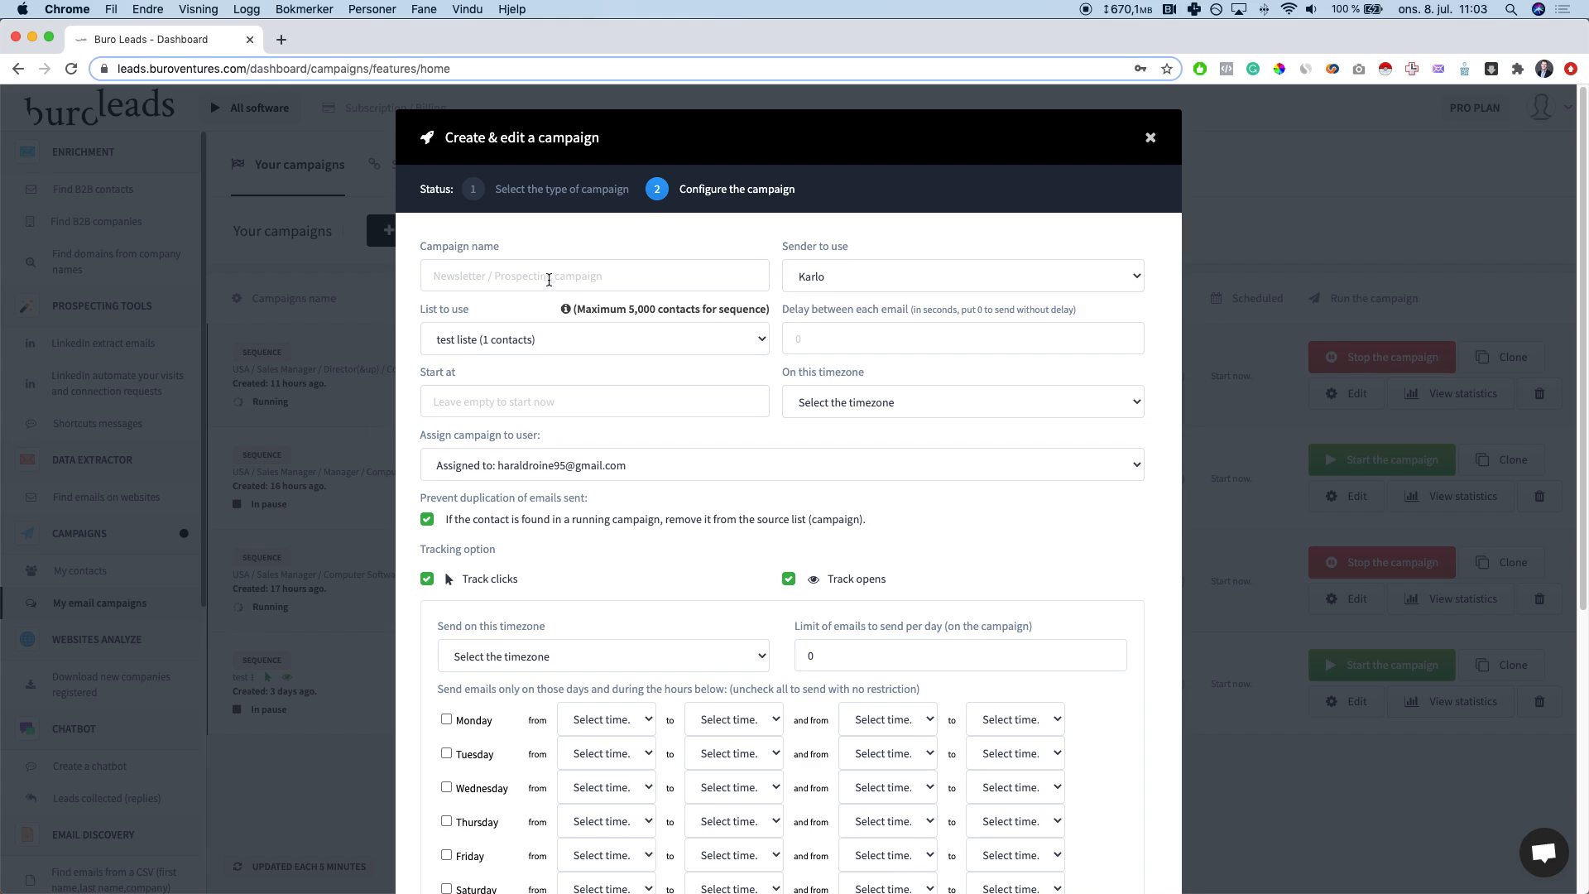
Step: Examine the new campaign's name, contact list, email delay, start date and timezone settings without changing them
click(515, 272)
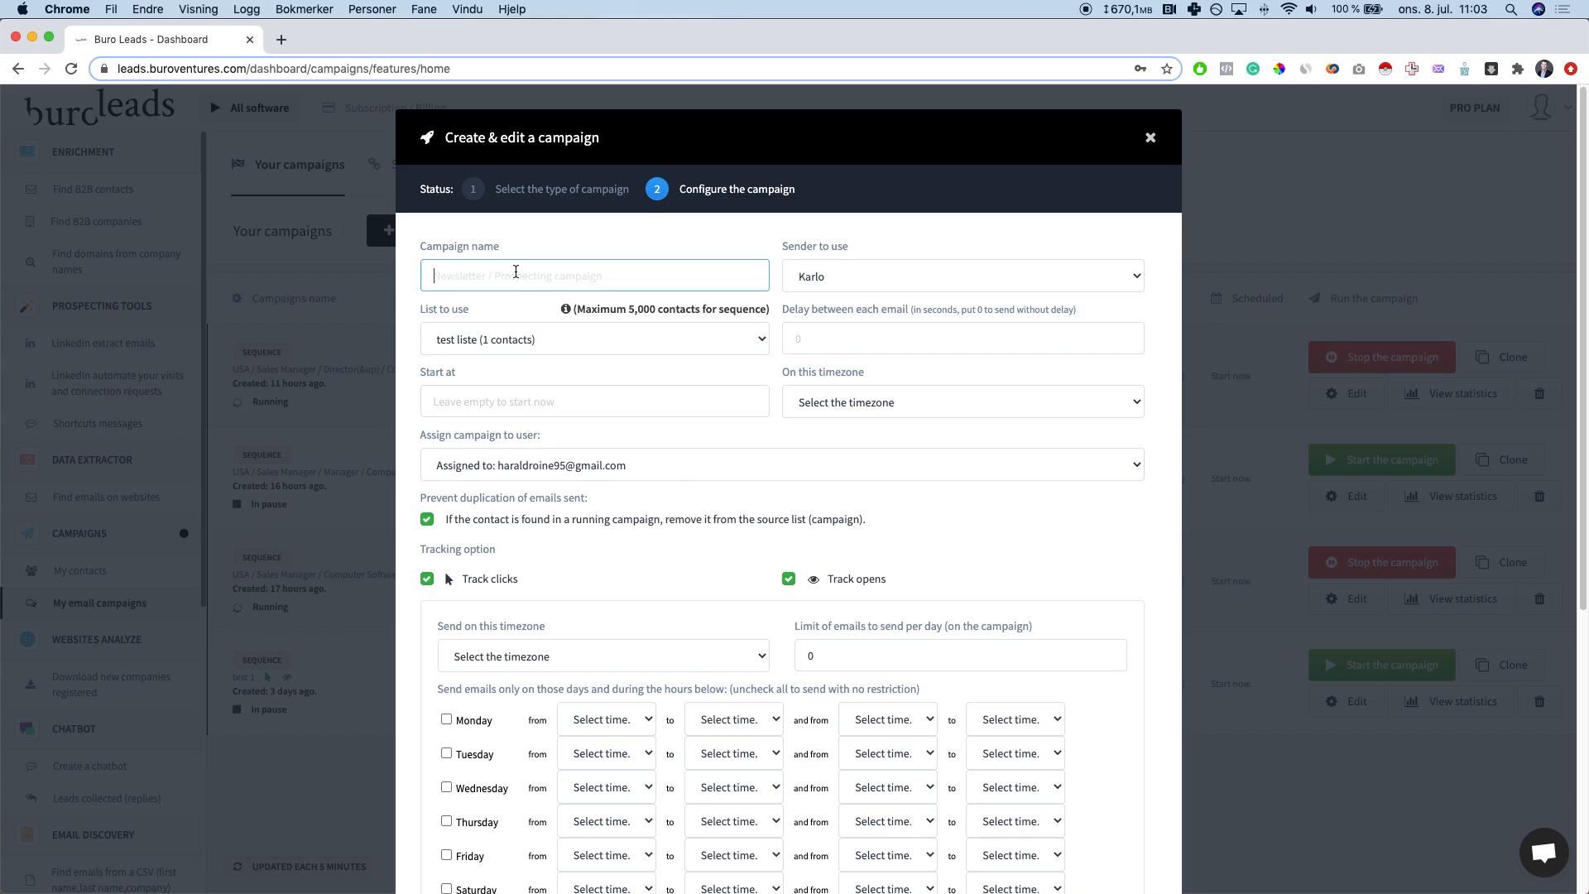
click(522, 341)
click(519, 344)
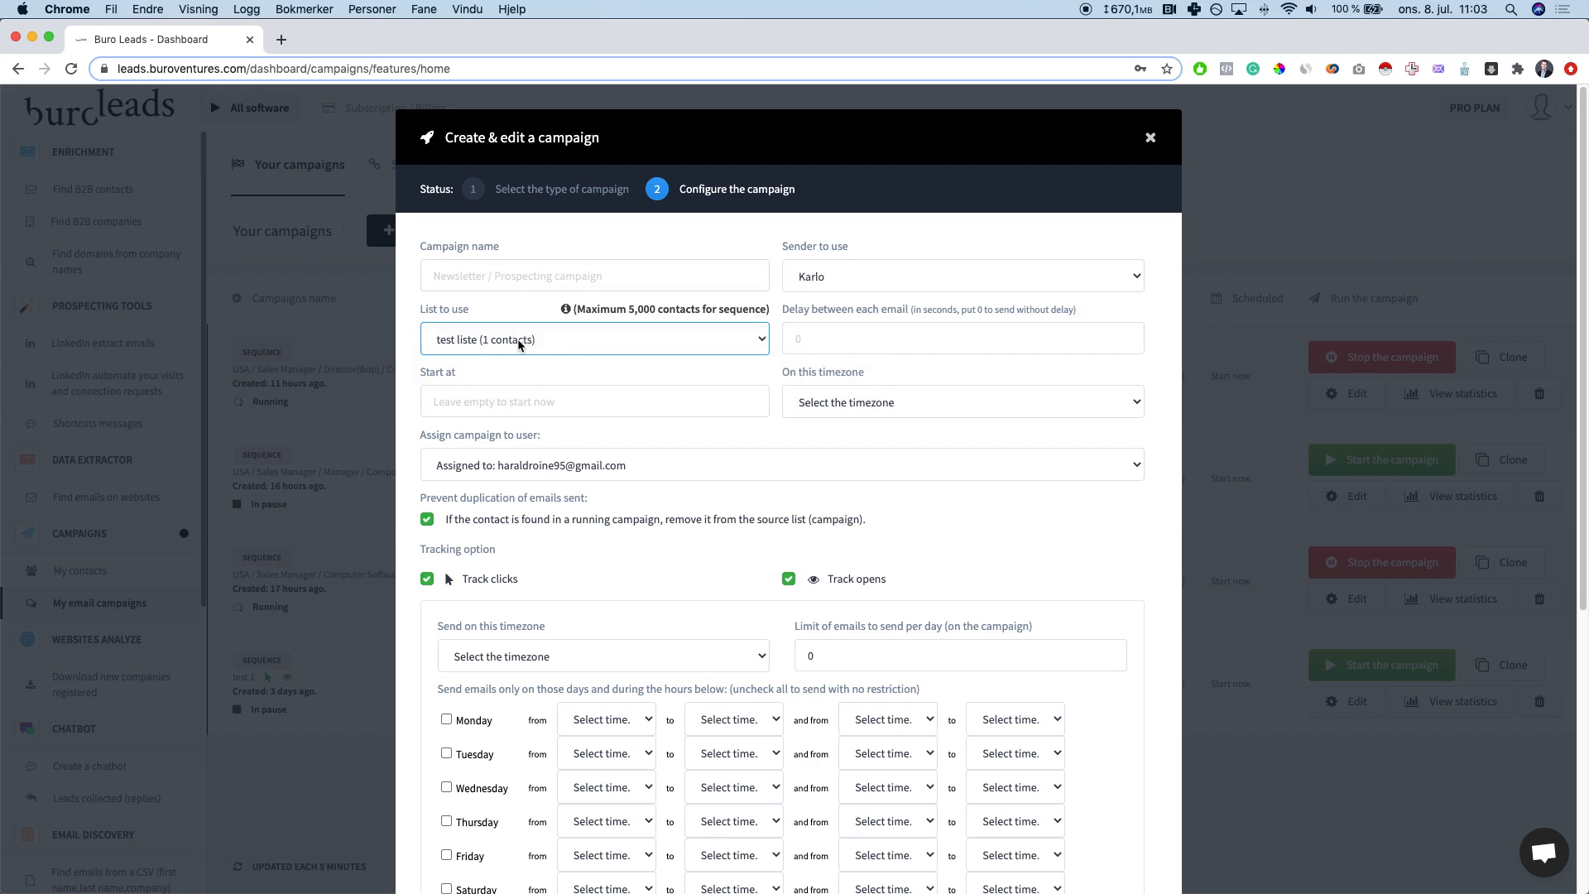
click(892, 340)
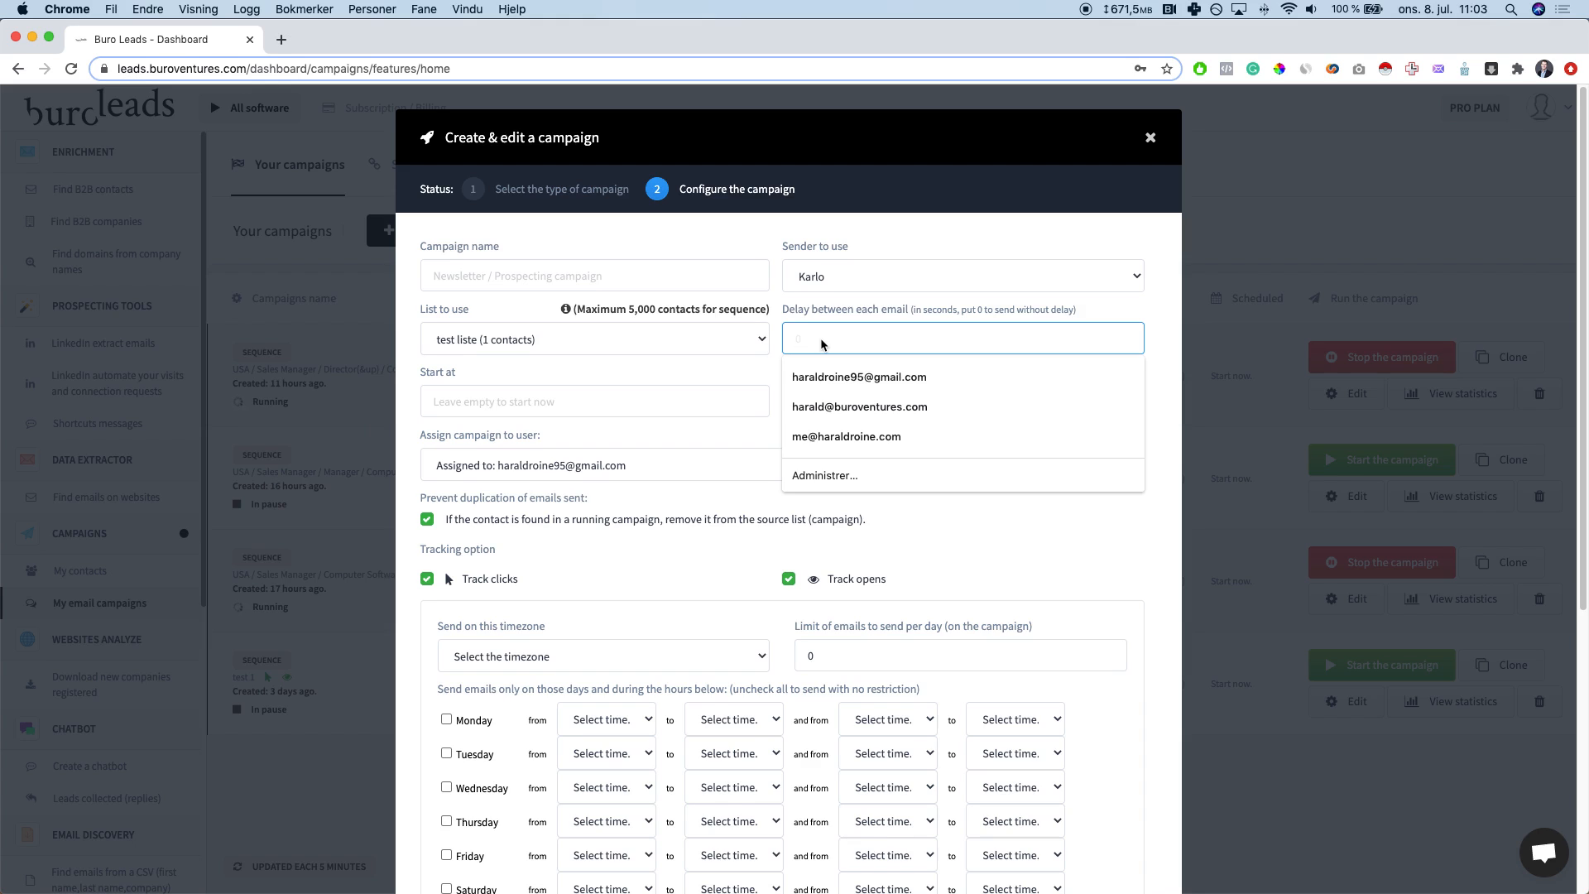
click(760, 370)
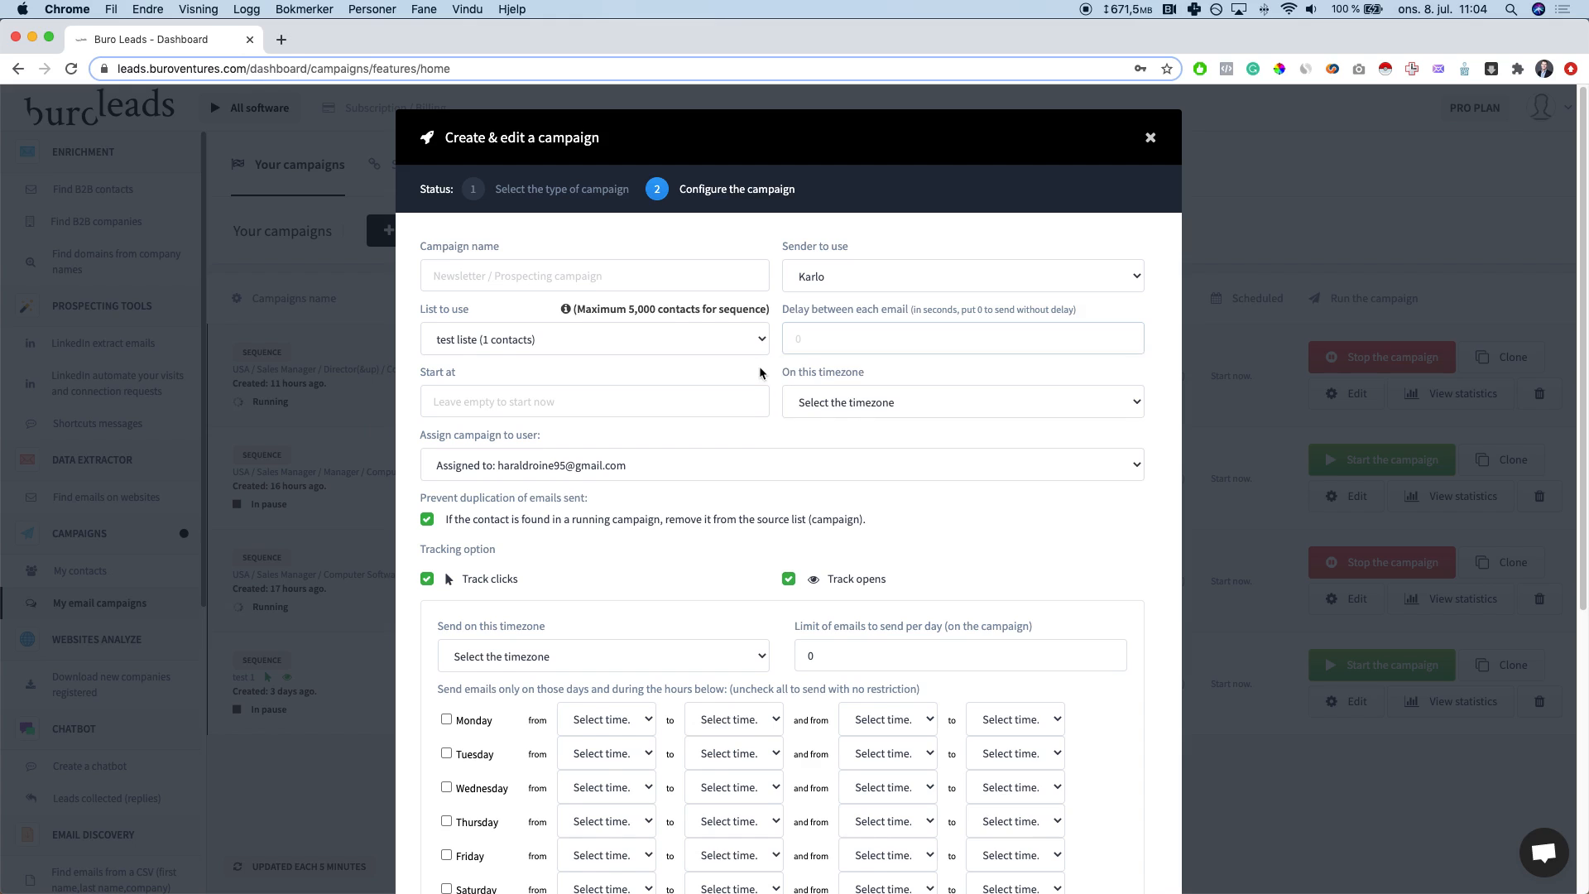
click(480, 387)
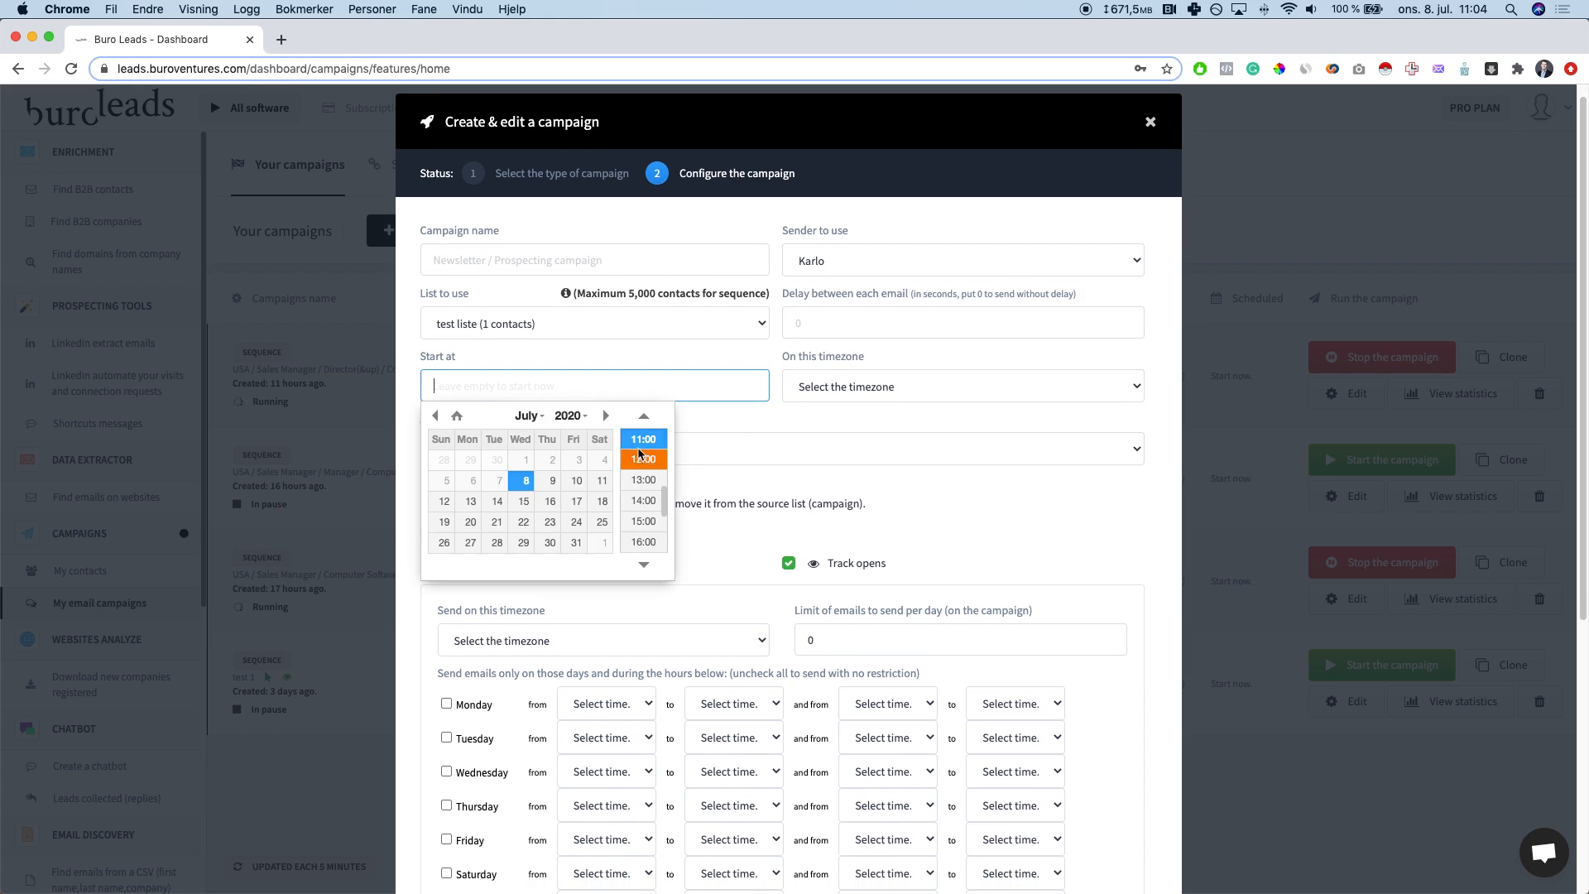
click(767, 429)
click(826, 392)
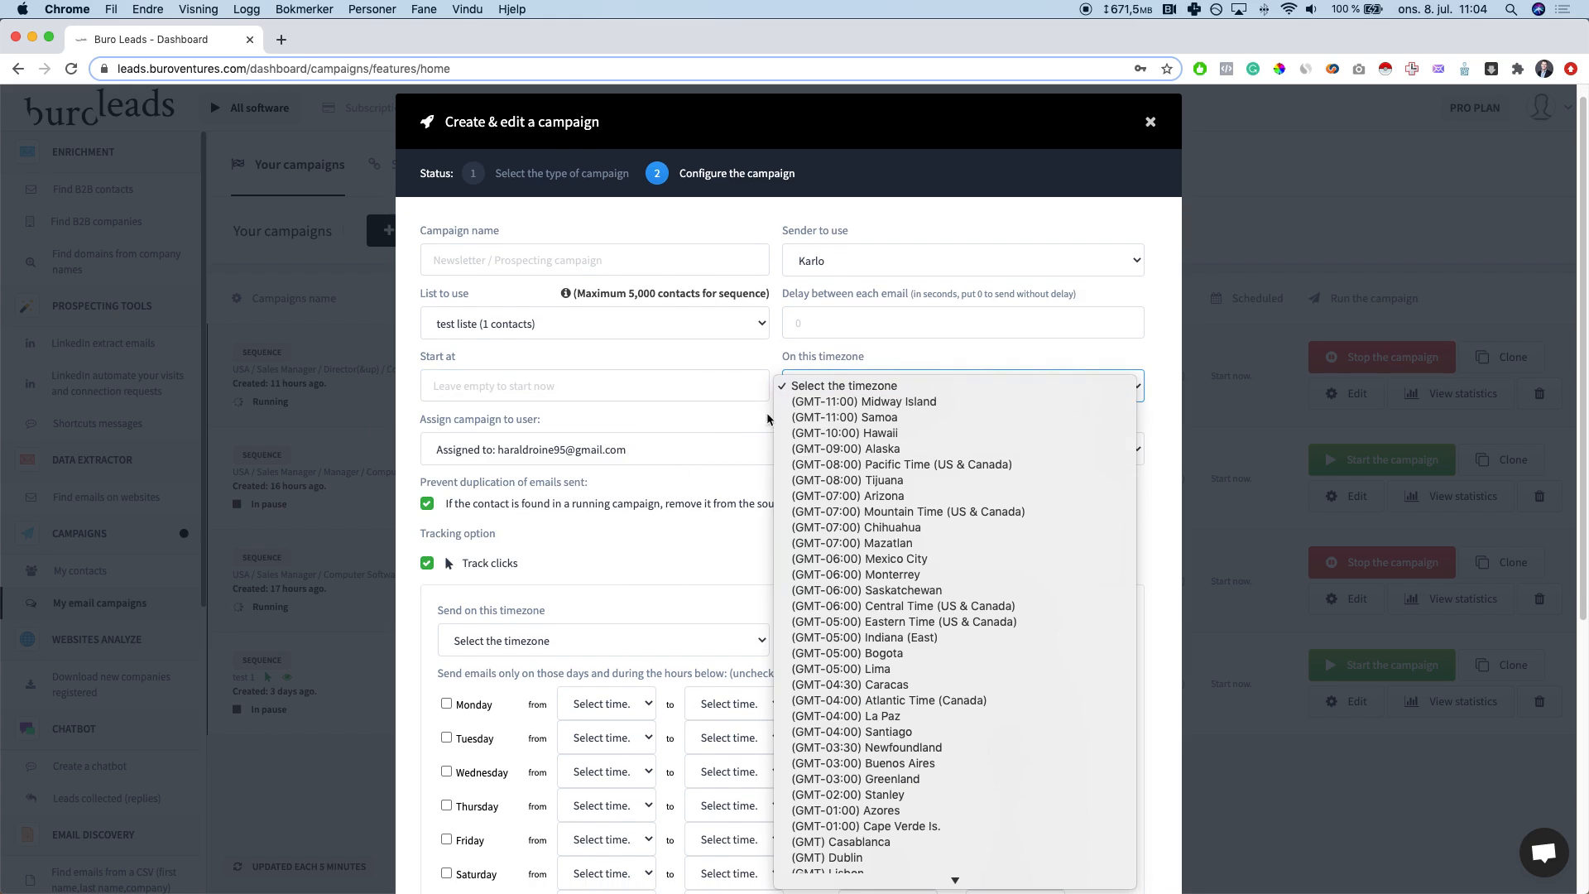
click(734, 418)
scroll(734, 416, down, 1)
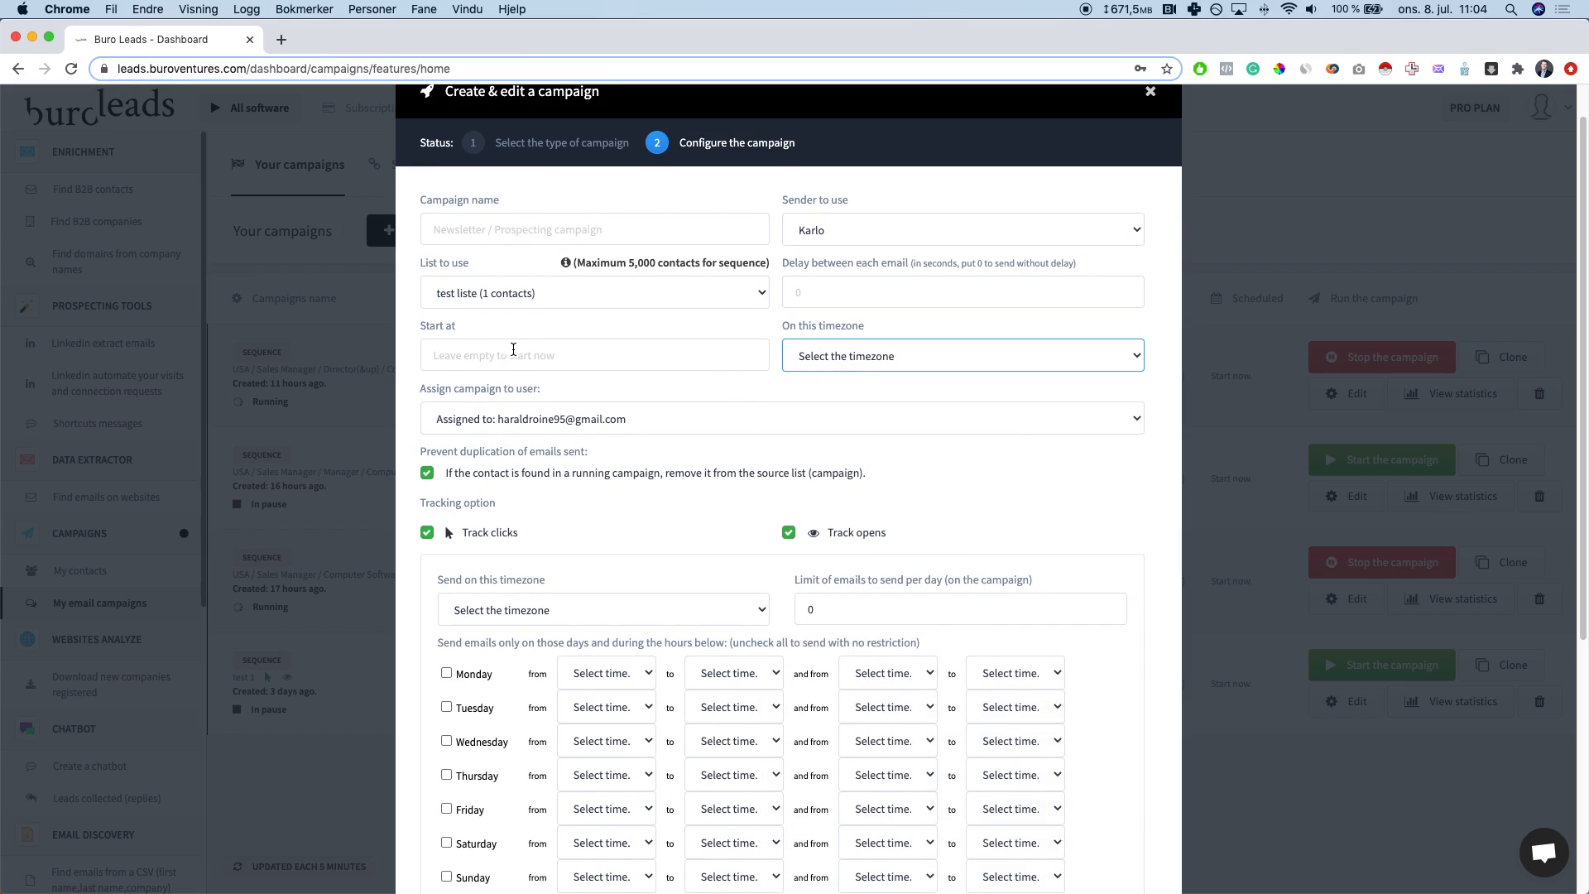
Step: Examine which users the campaign can be assigned to, keeping the current assignee
click(560, 427)
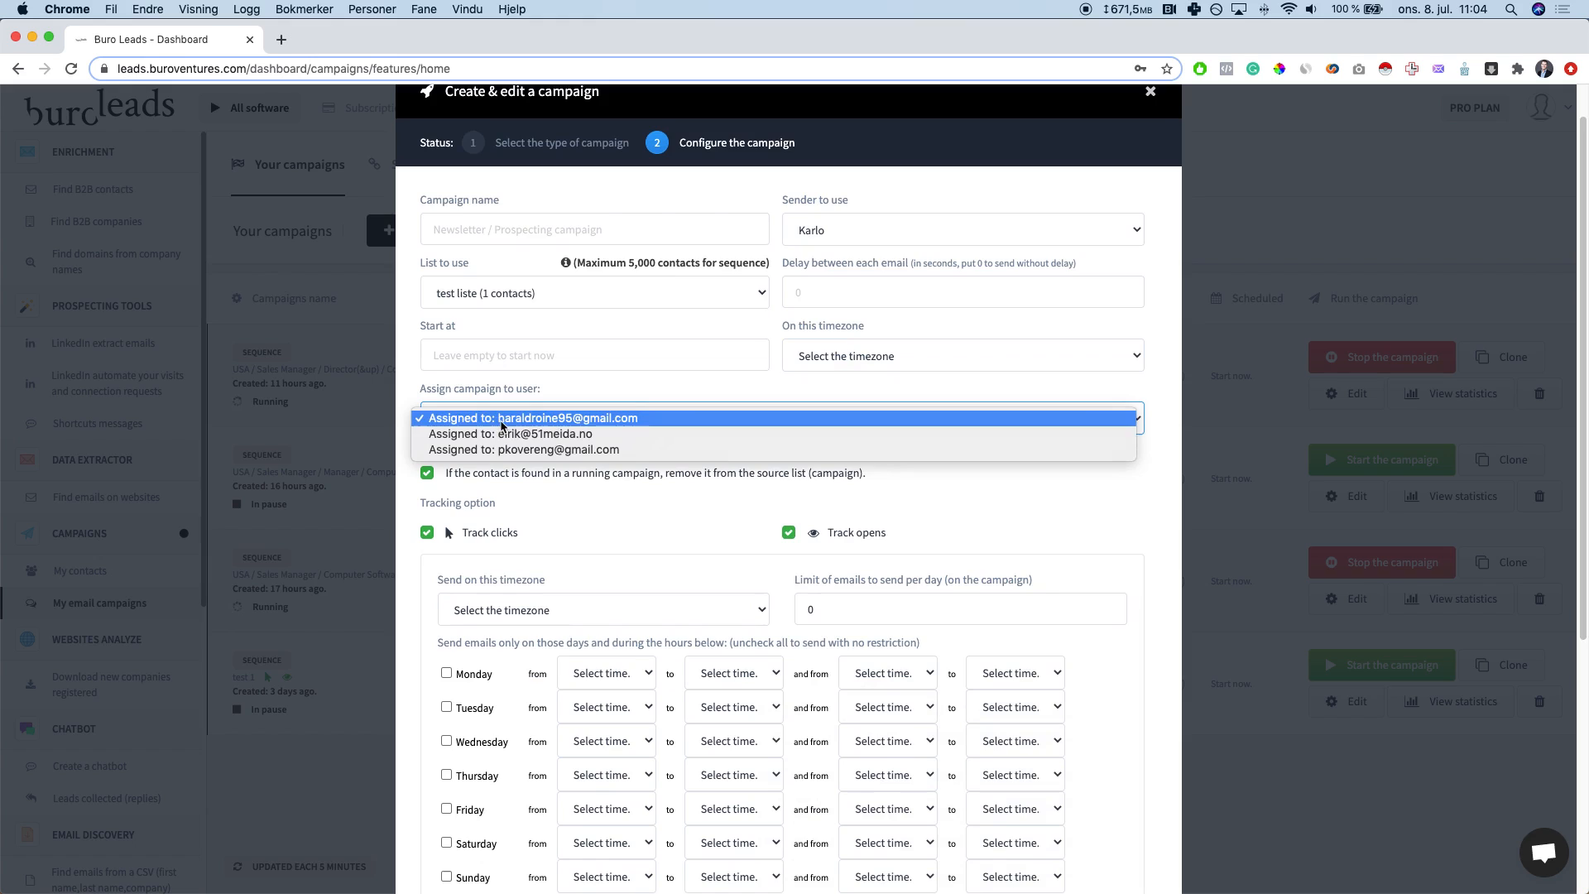
click(553, 389)
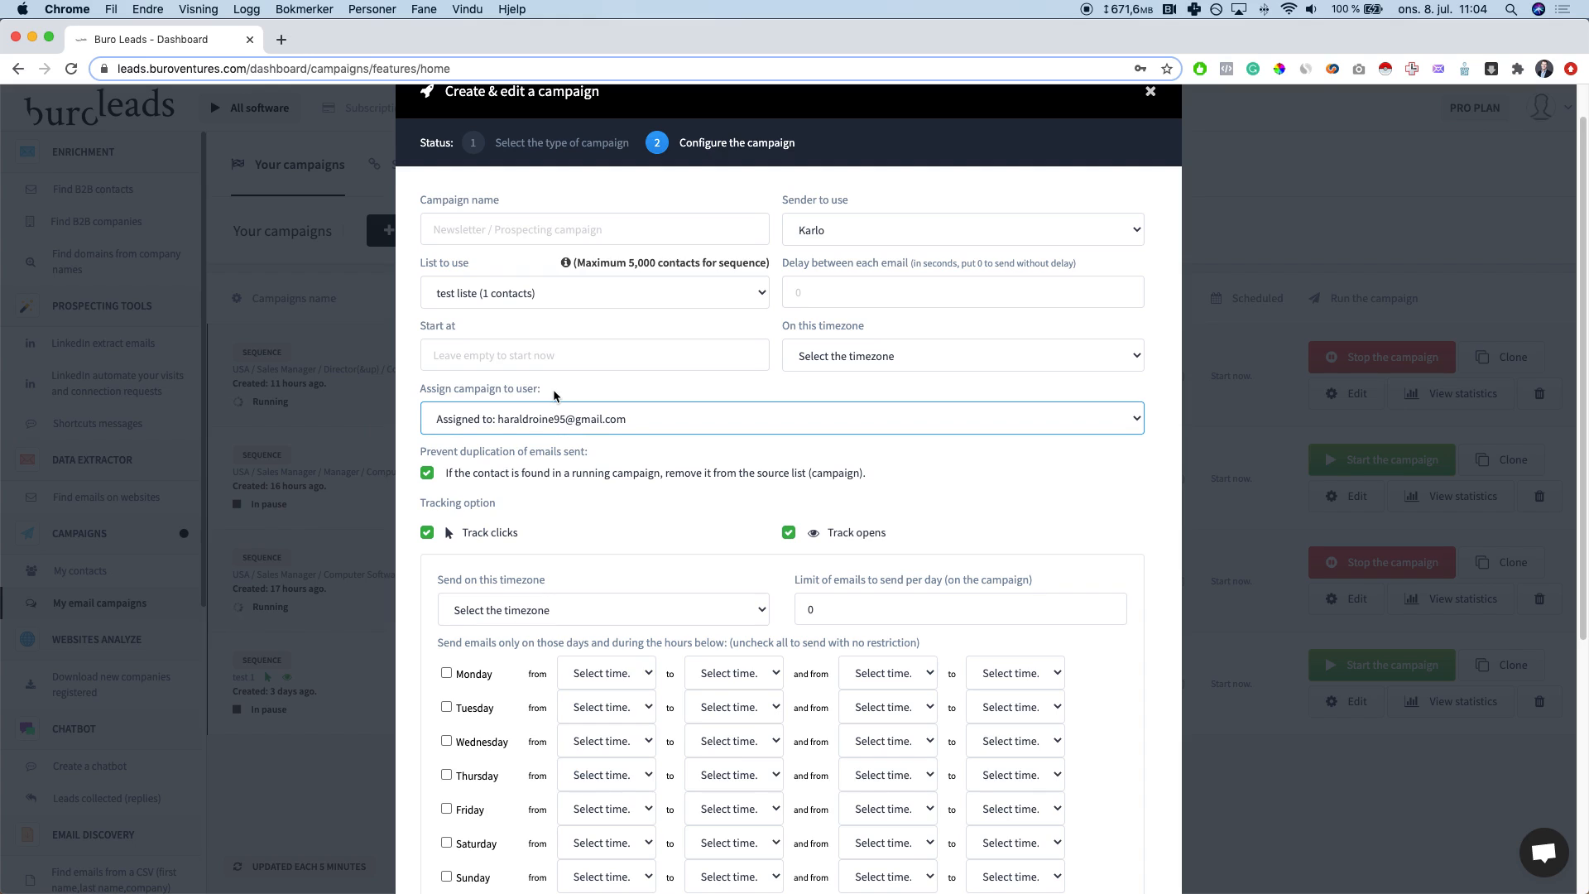
click(409, 391)
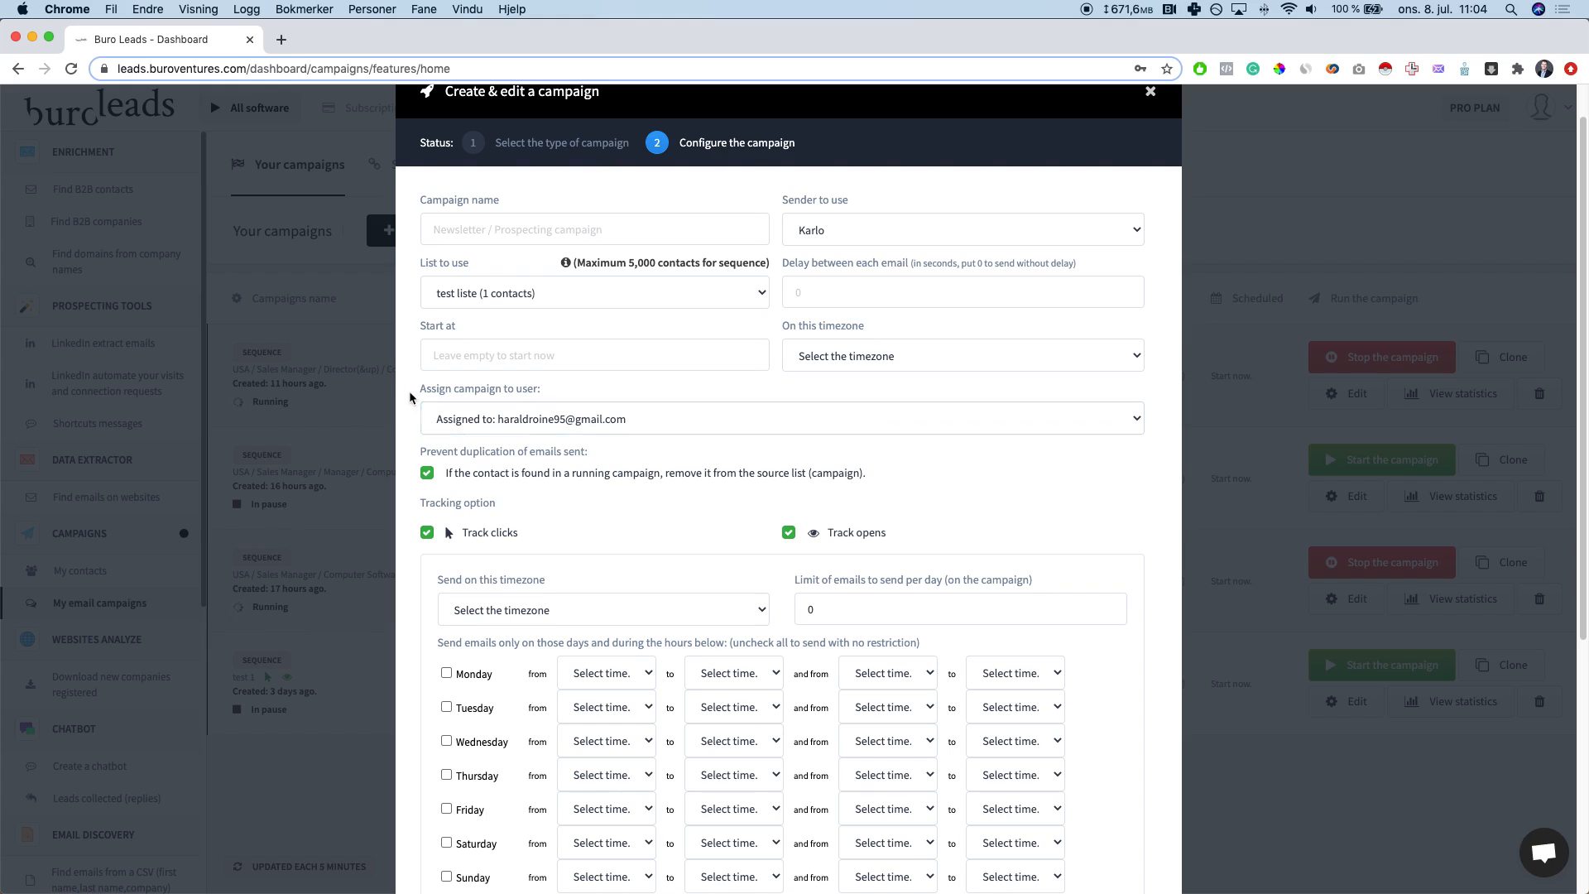
click(470, 422)
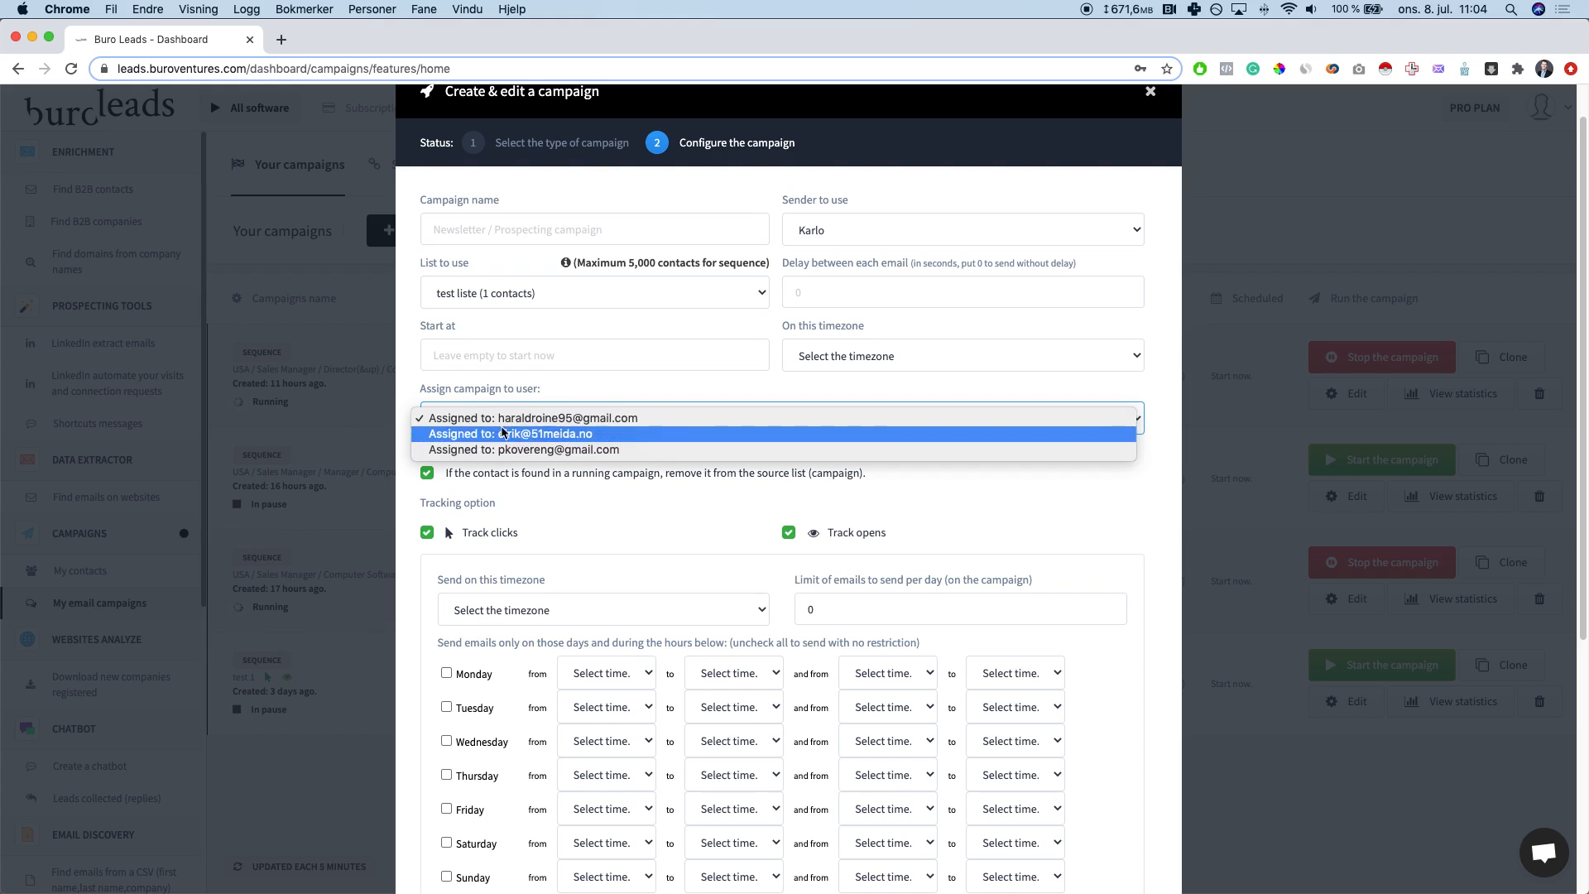
click(436, 419)
Step: Enable sending on Monday from 9:00 AM to 12:00 PM and from 2:00 PM to 5:00 PM
scroll(652, 496, down, 3)
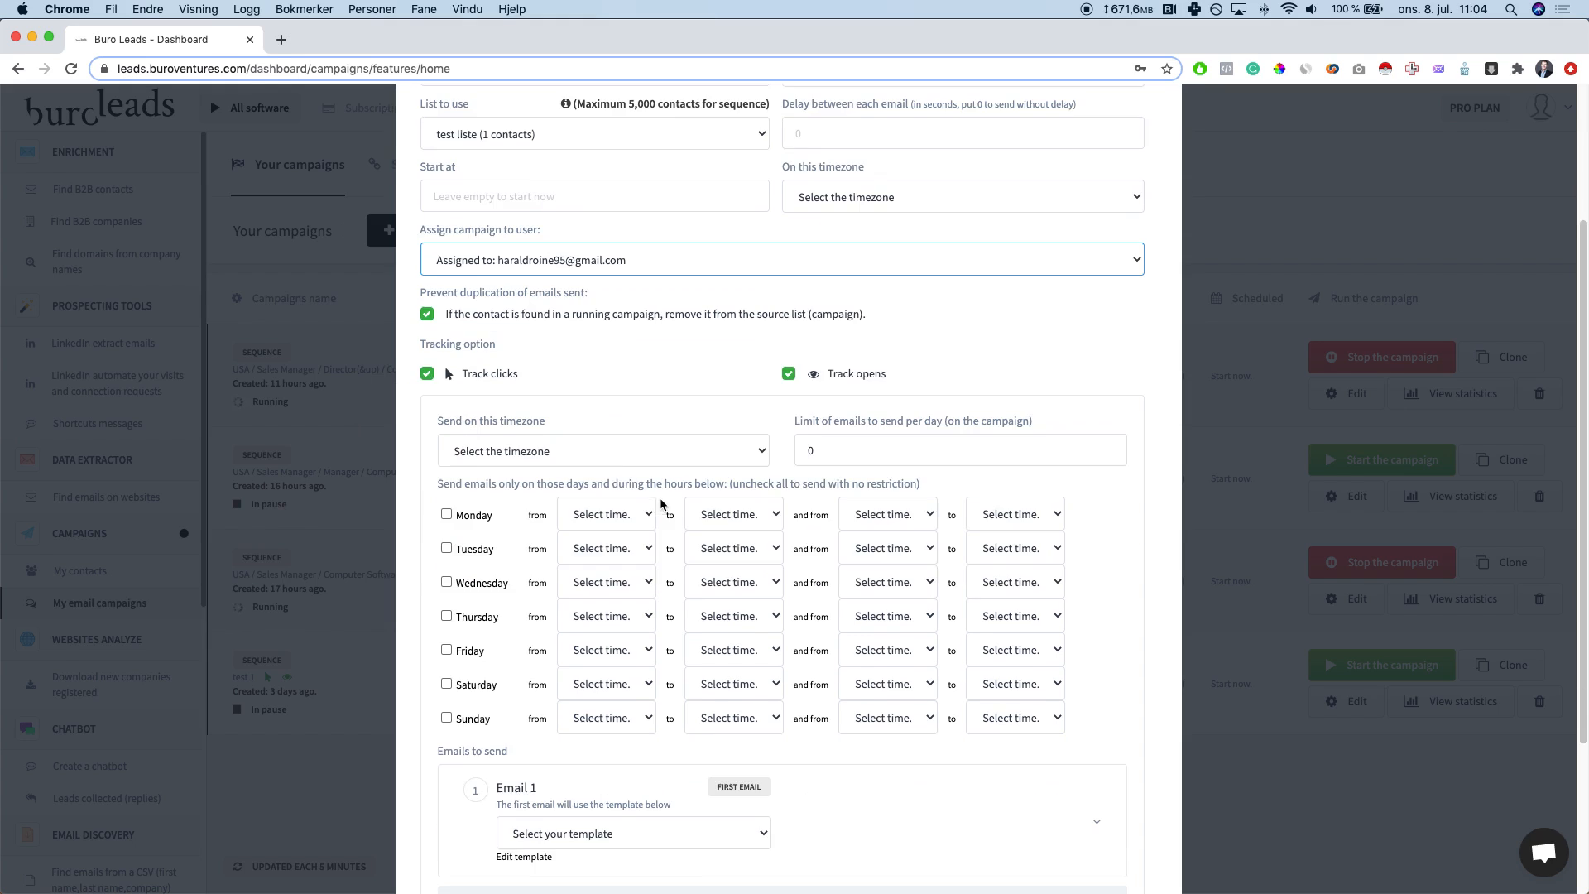
scroll(695, 393, down, 3)
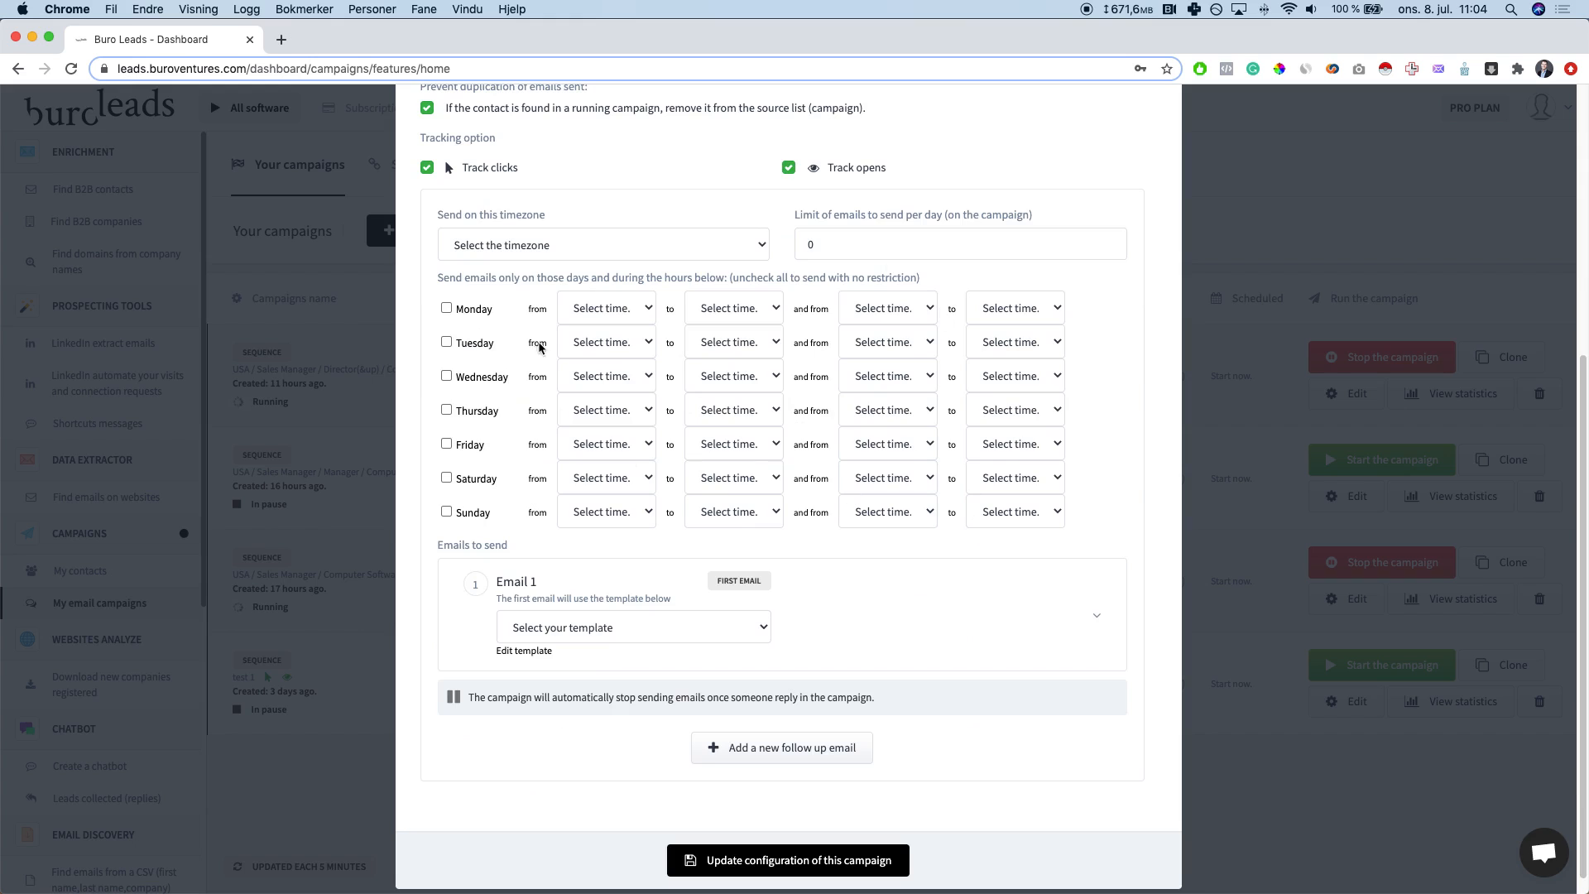
click(446, 308)
click(650, 314)
click(617, 464)
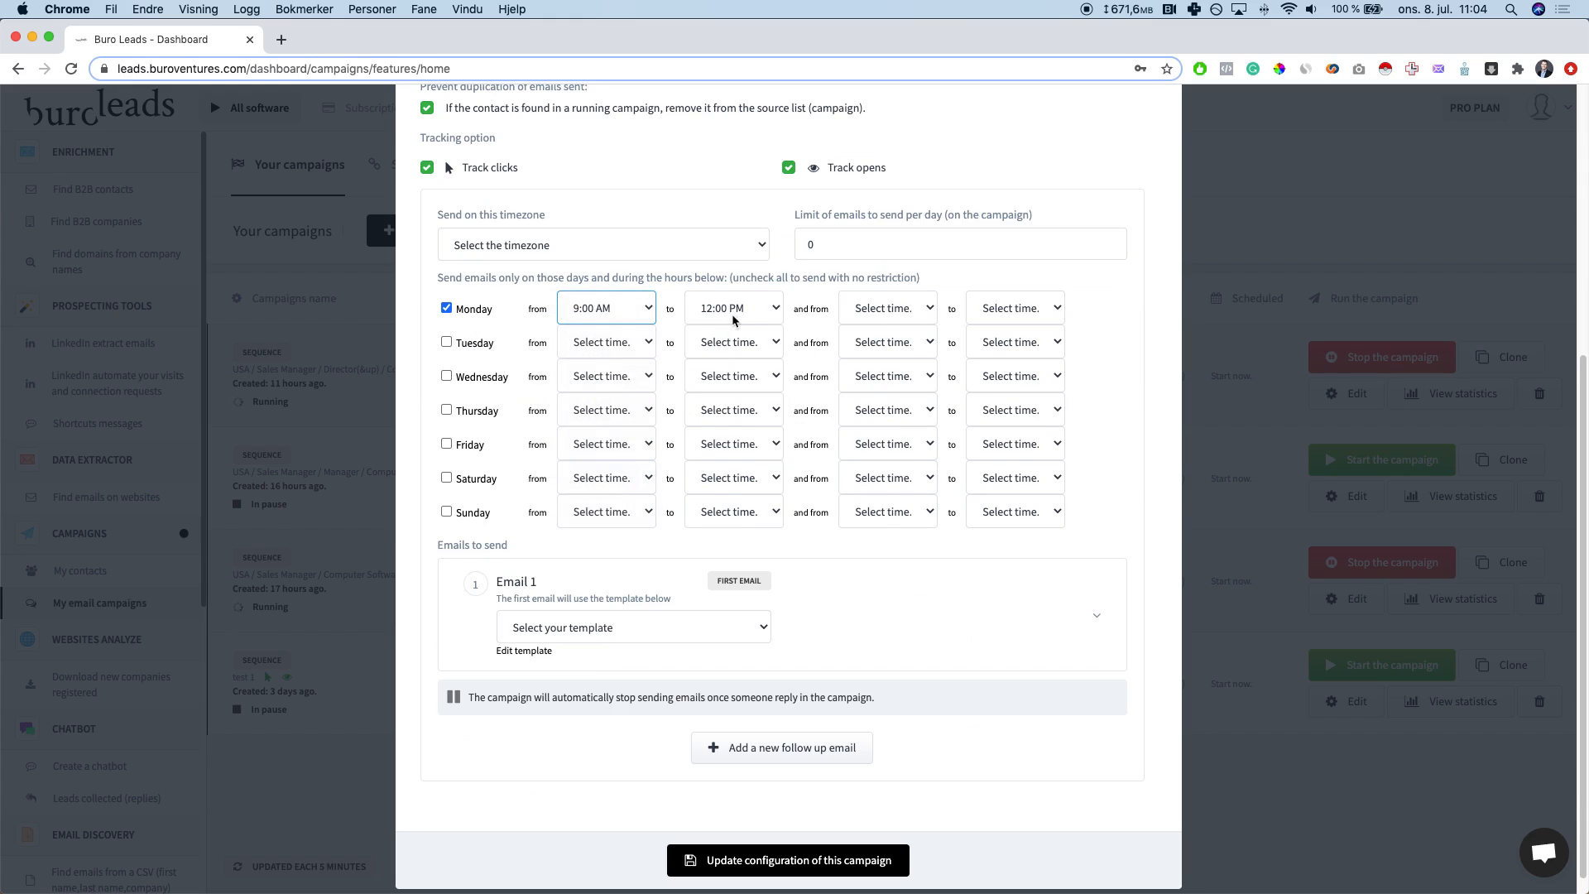
click(881, 314)
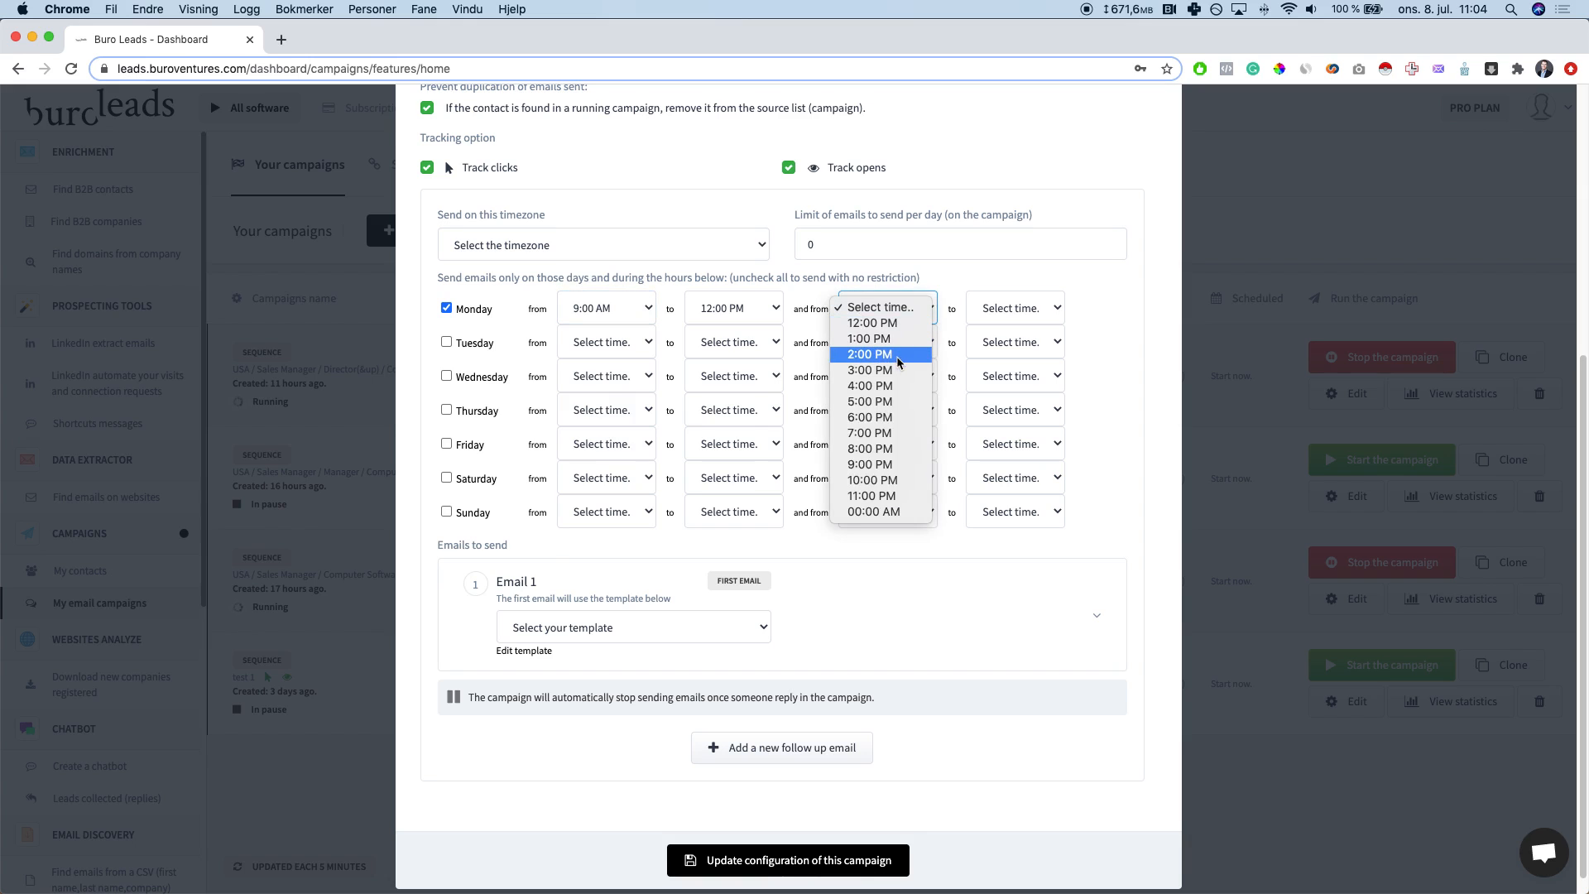
click(898, 356)
click(1006, 315)
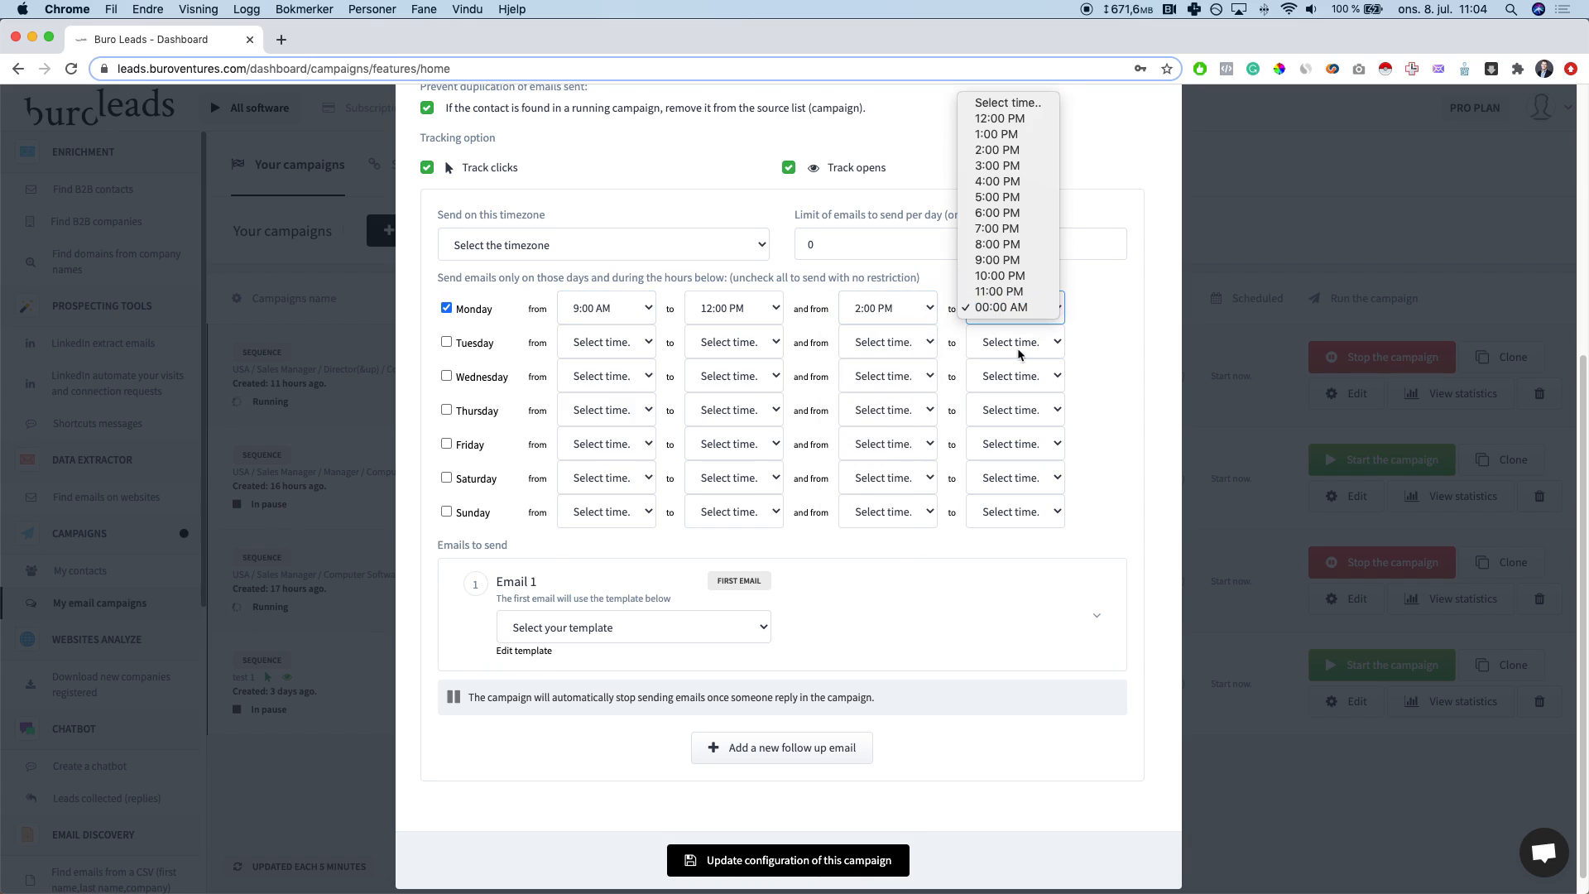
click(1002, 197)
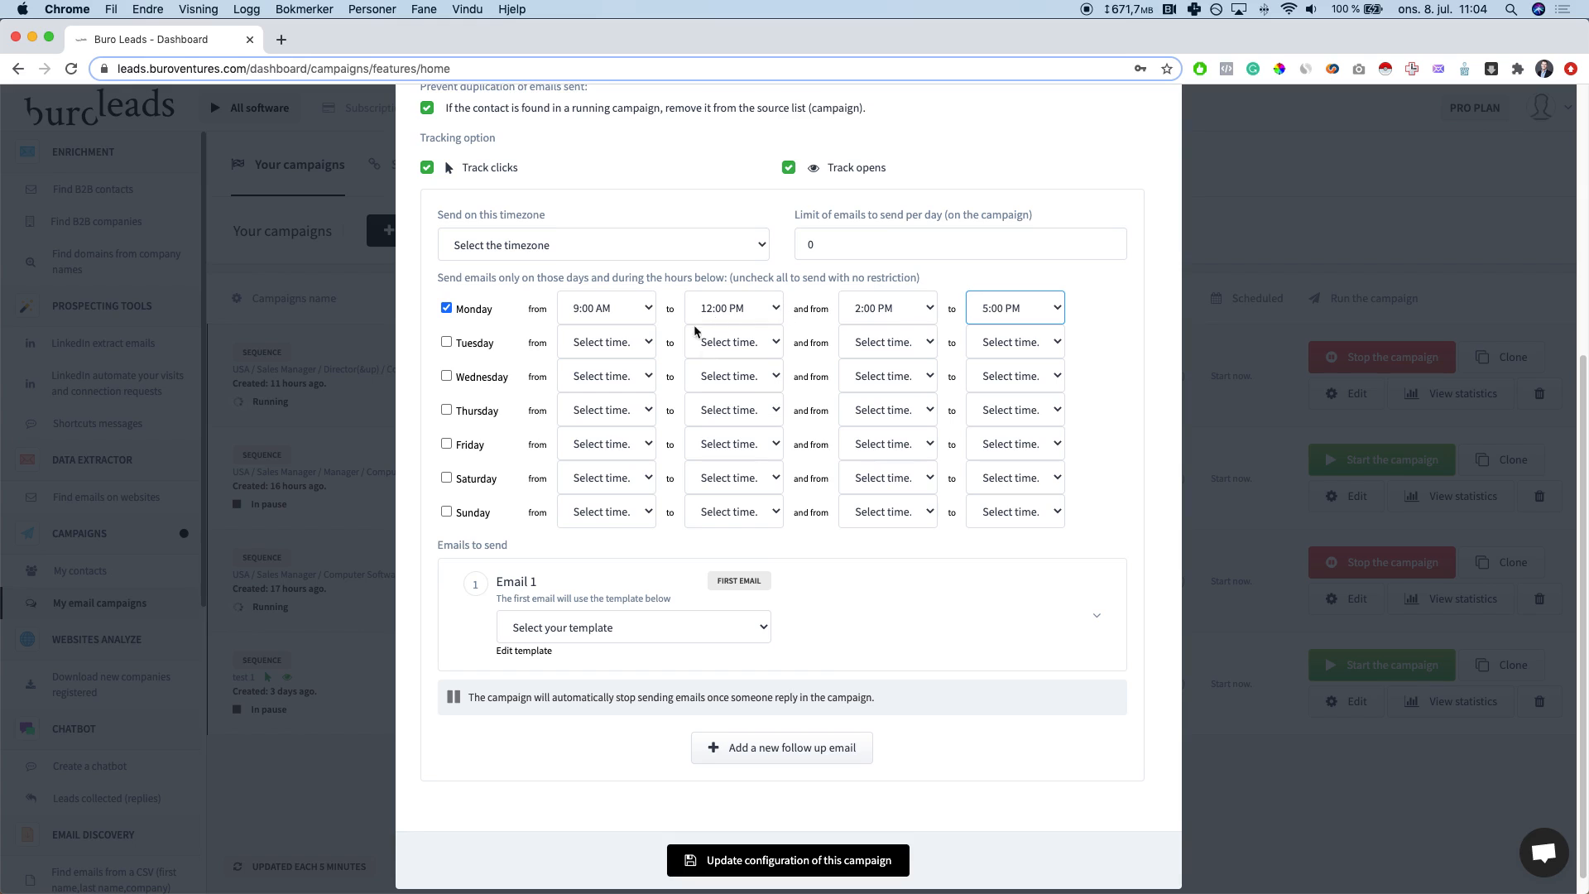
Step: Use the template "Cold email 1: Trying to connect" for the first email and add a follow-up email to the sequence
click(472, 614)
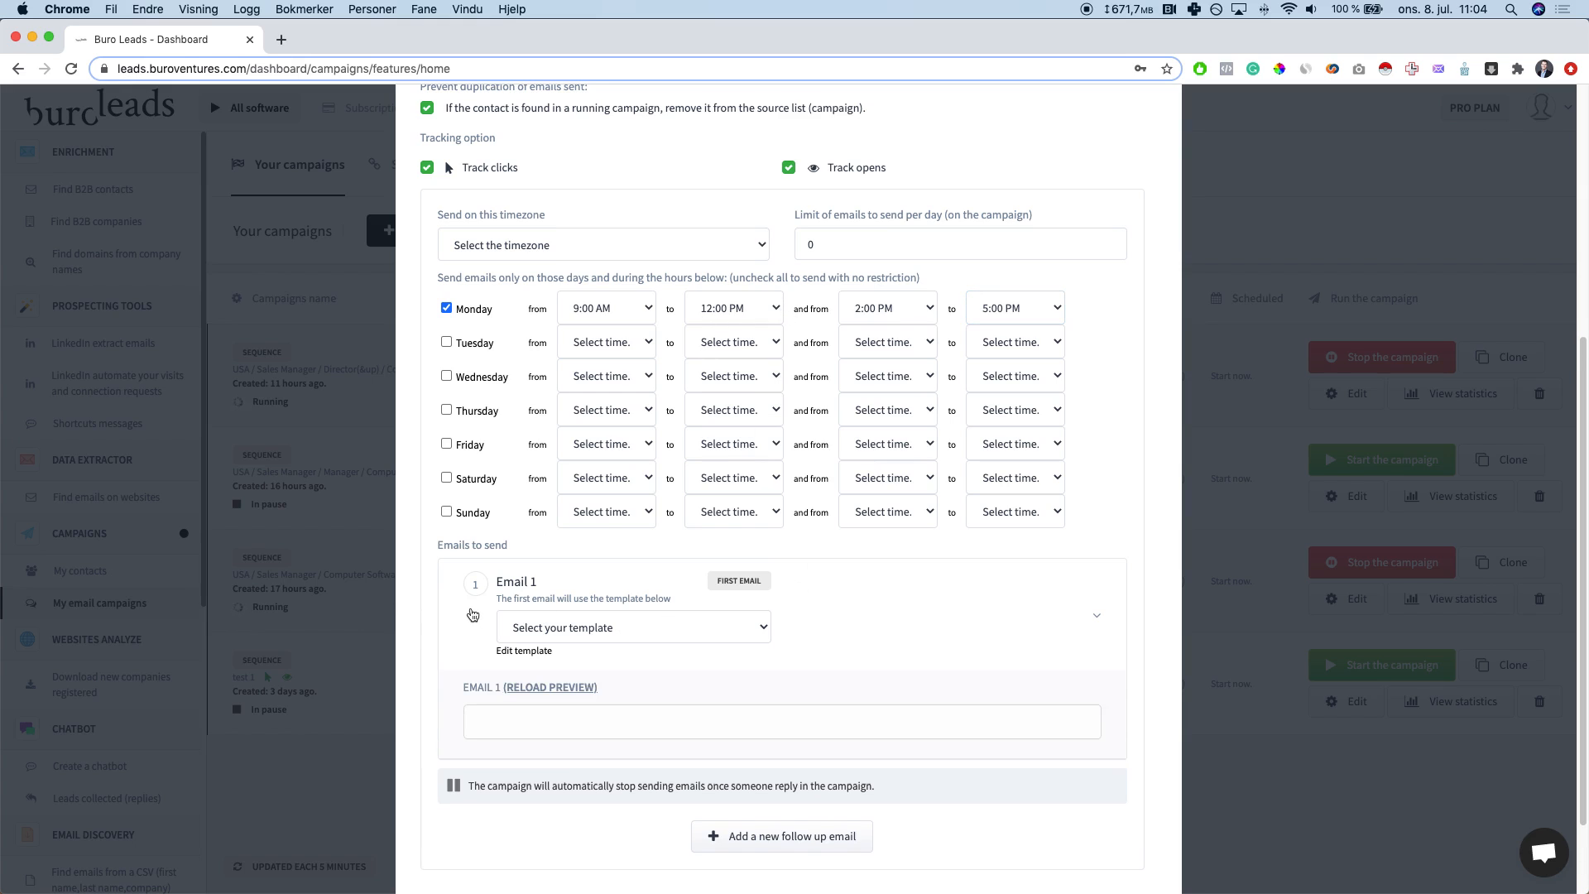
click(737, 611)
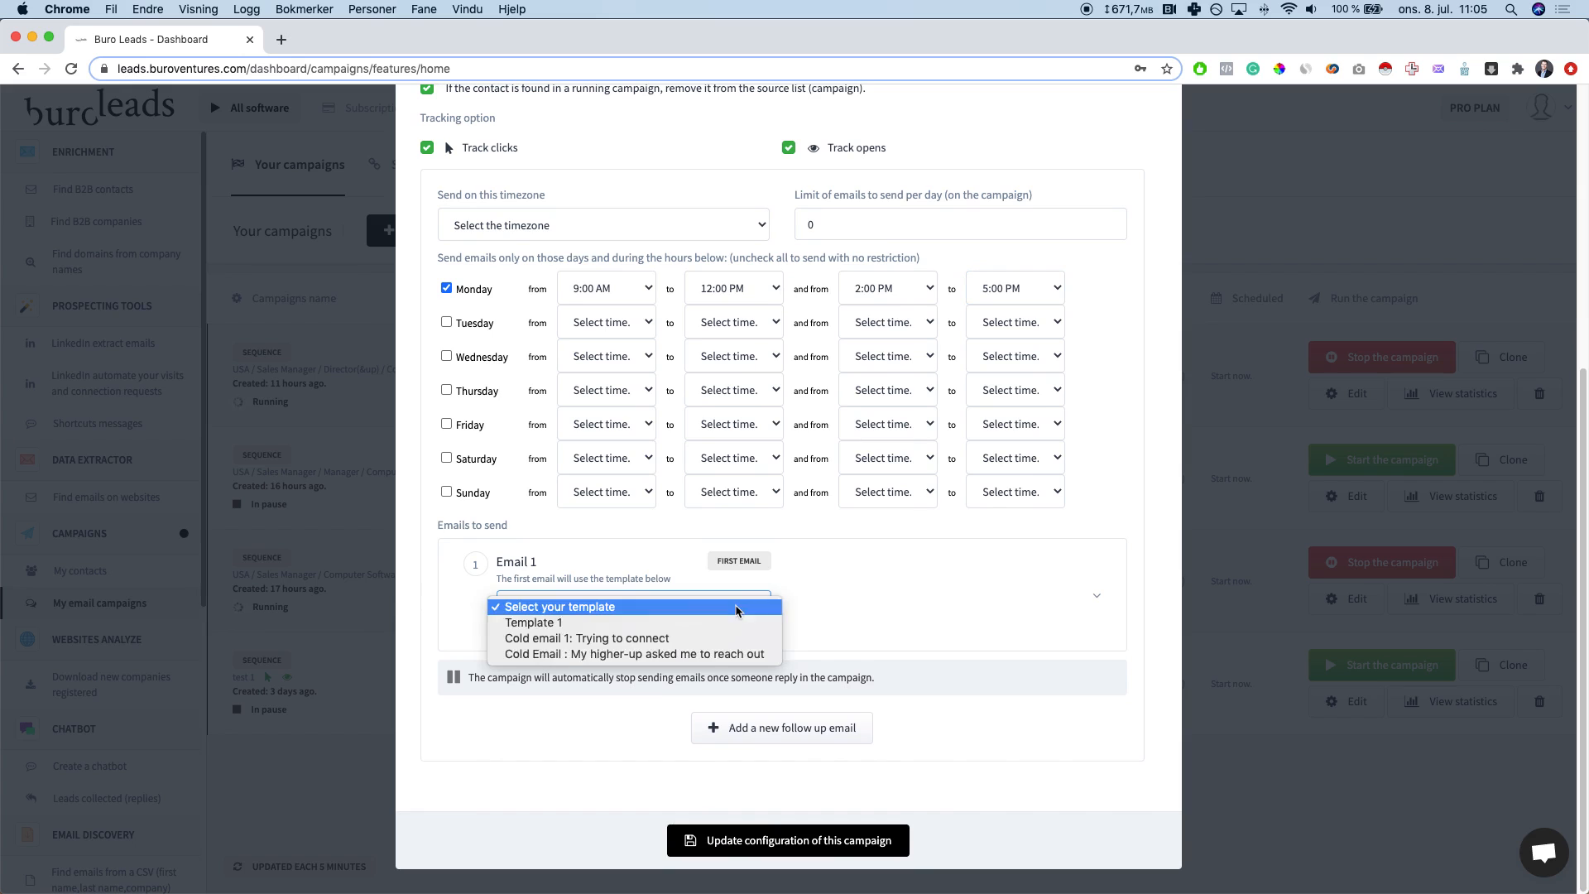
click(717, 640)
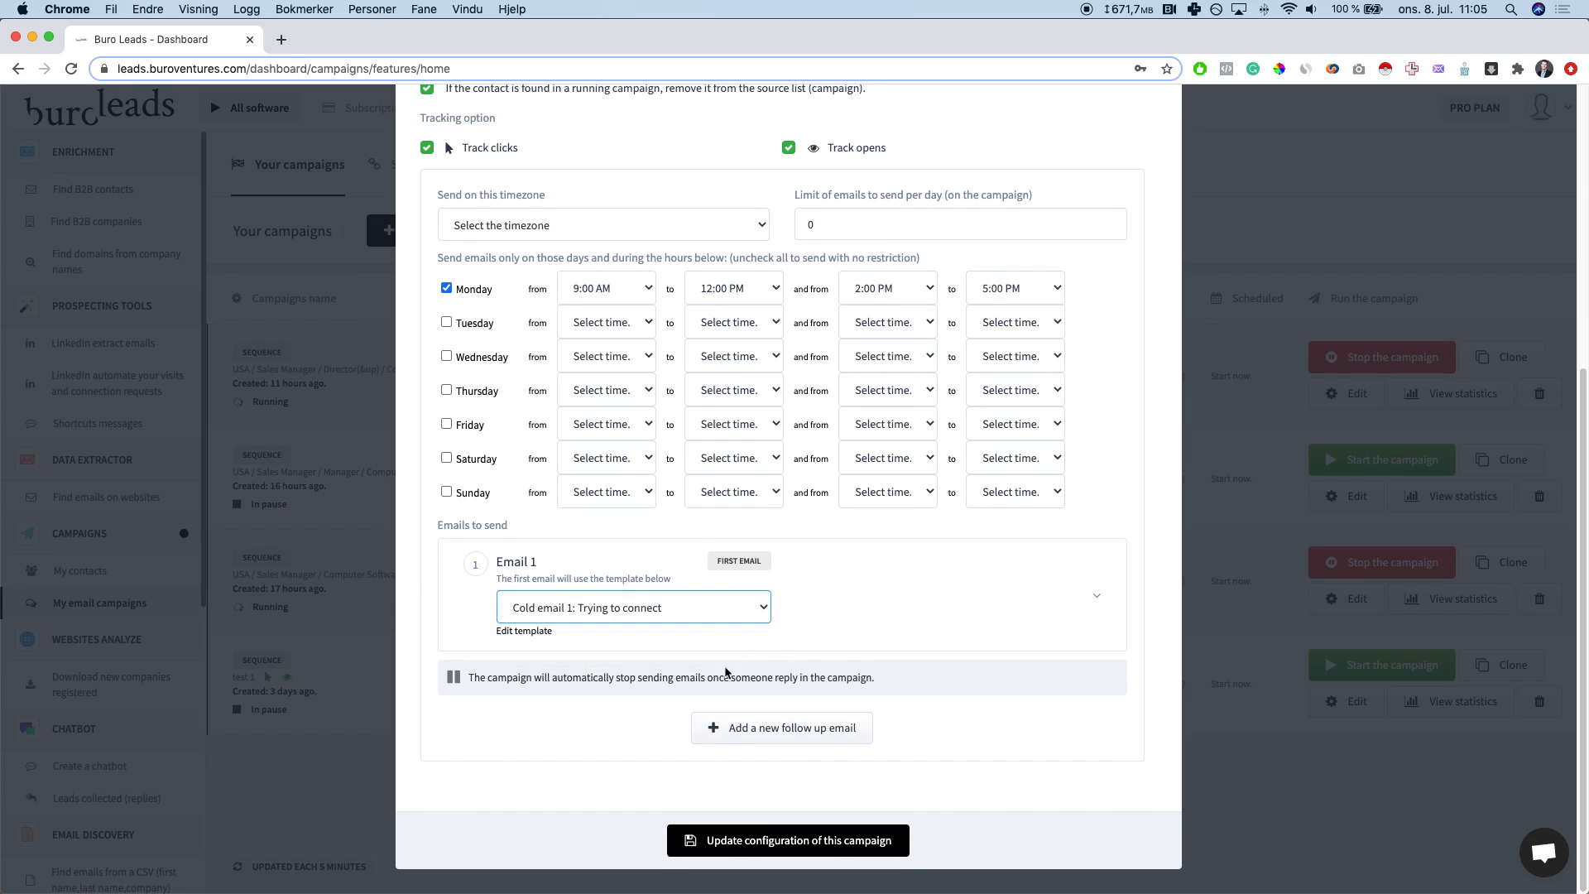
click(800, 736)
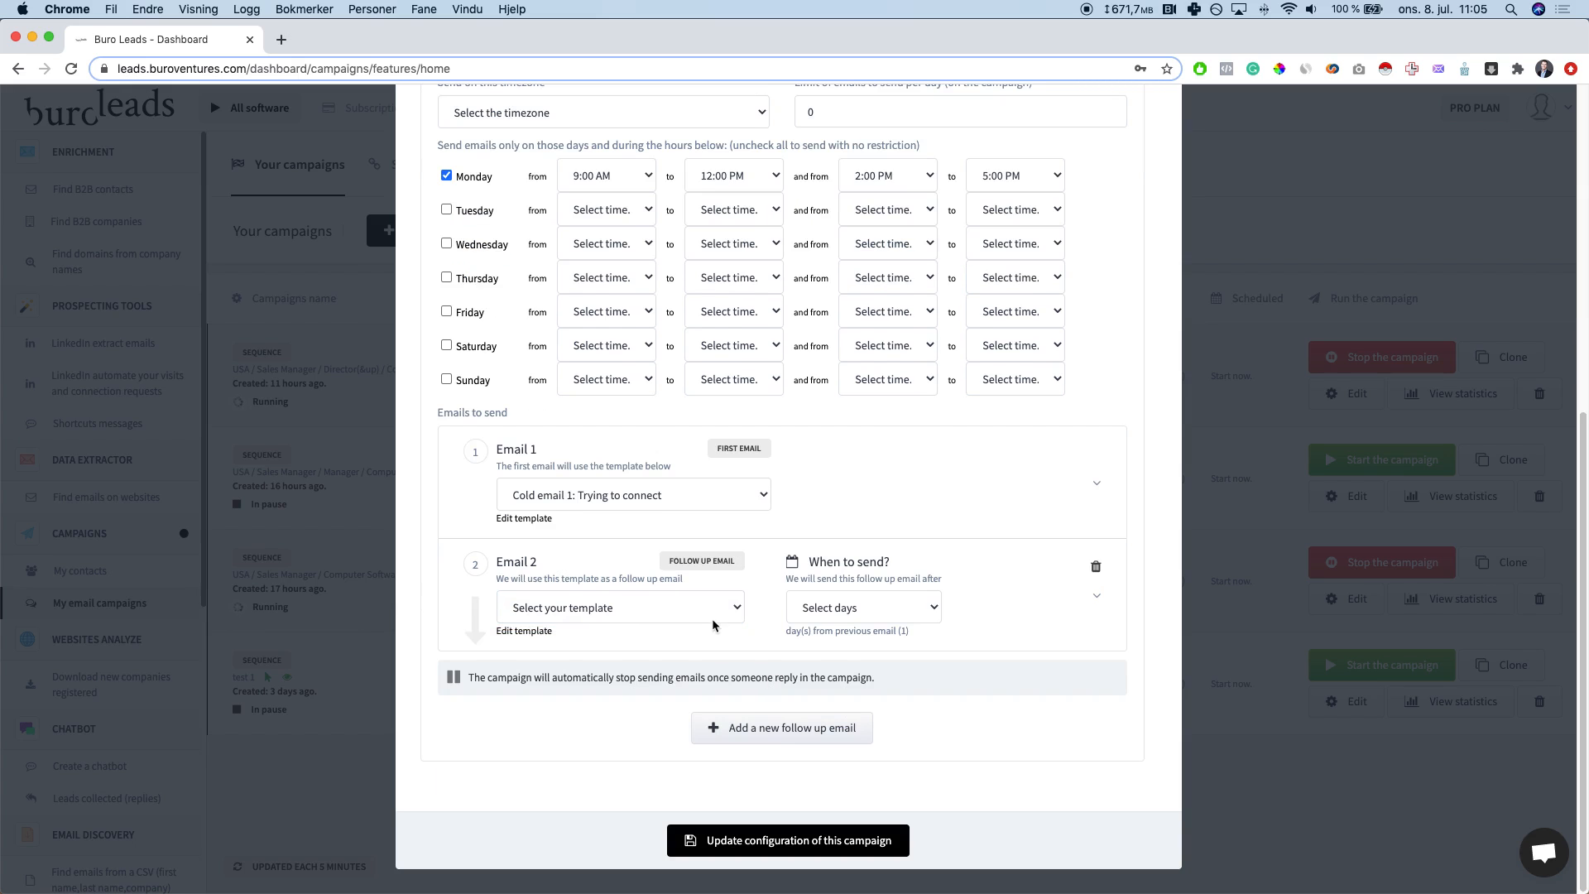
Step: Add two more follow-up emails and set emails 2, 3 and 4 to send after 1, 2 and 3 days
click(768, 732)
click(799, 739)
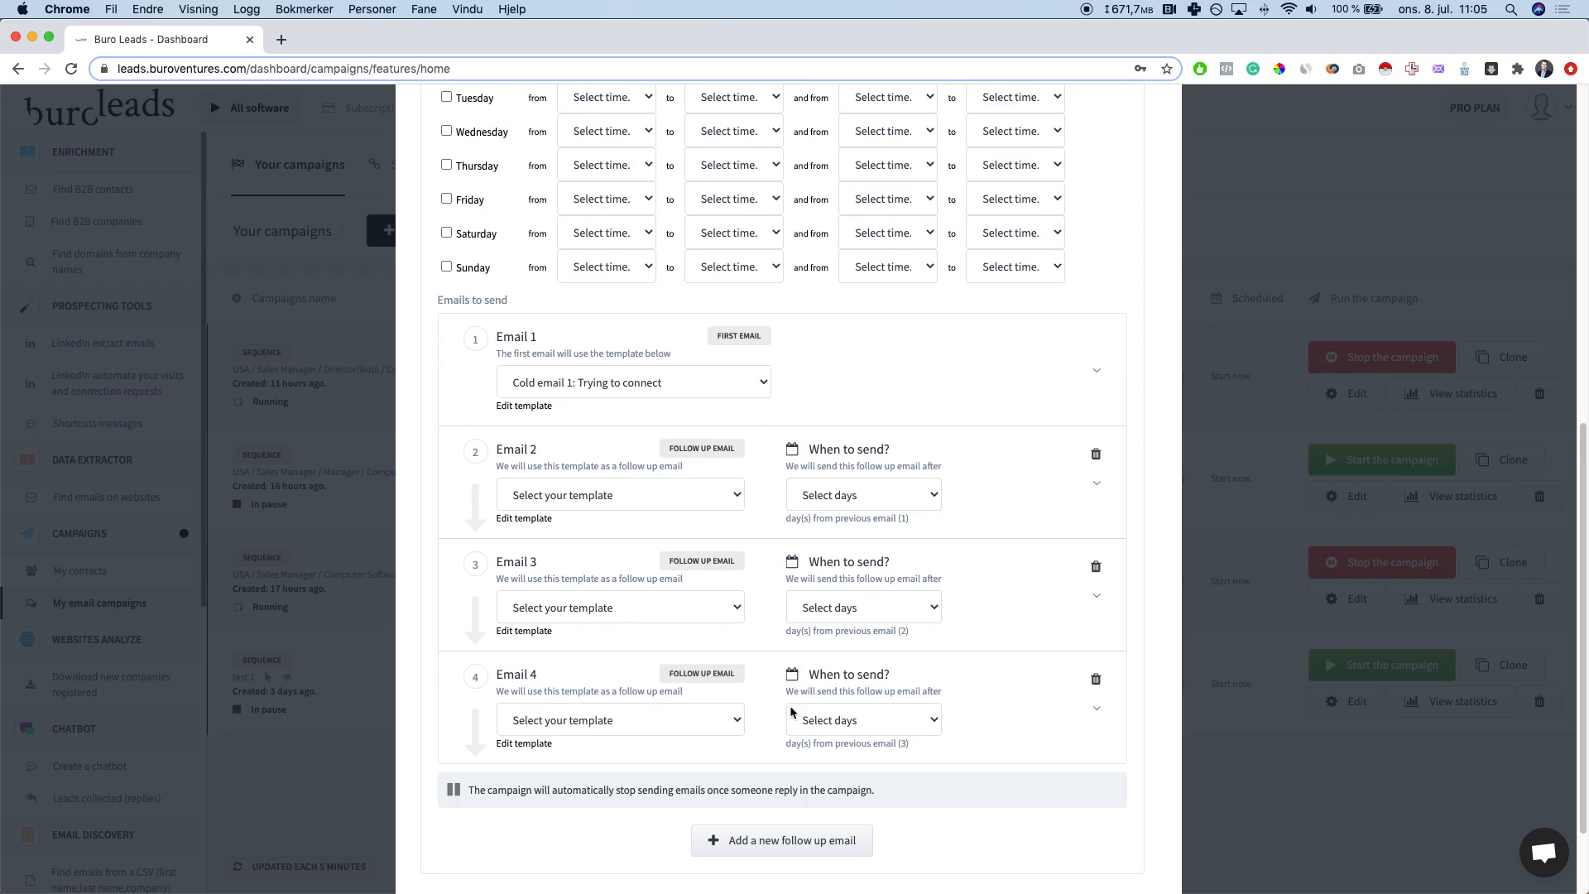
click(861, 495)
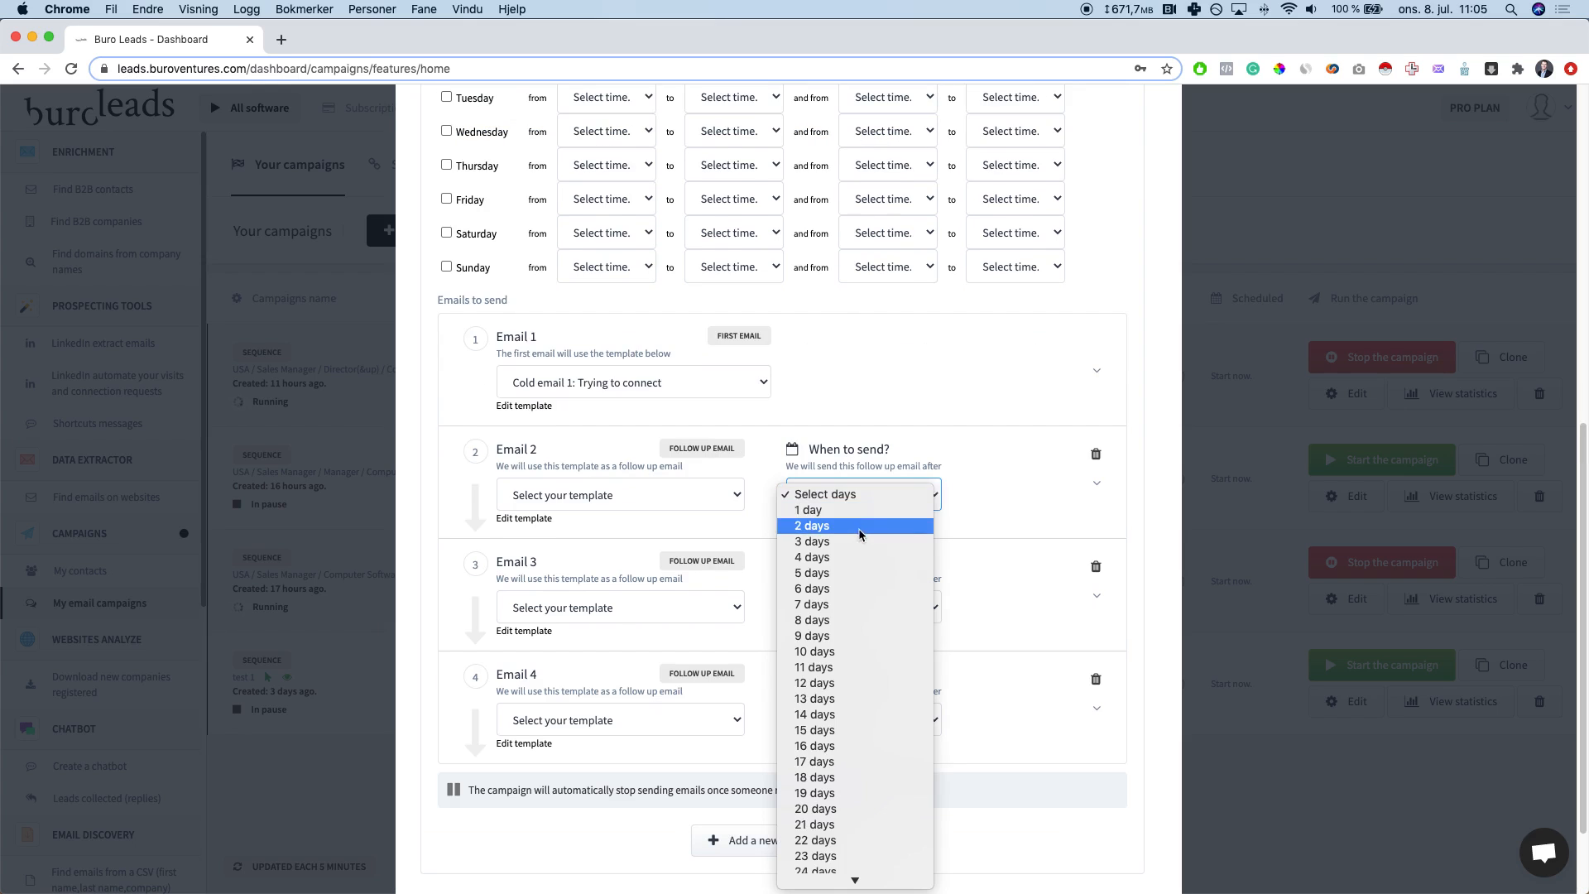
click(857, 516)
click(851, 610)
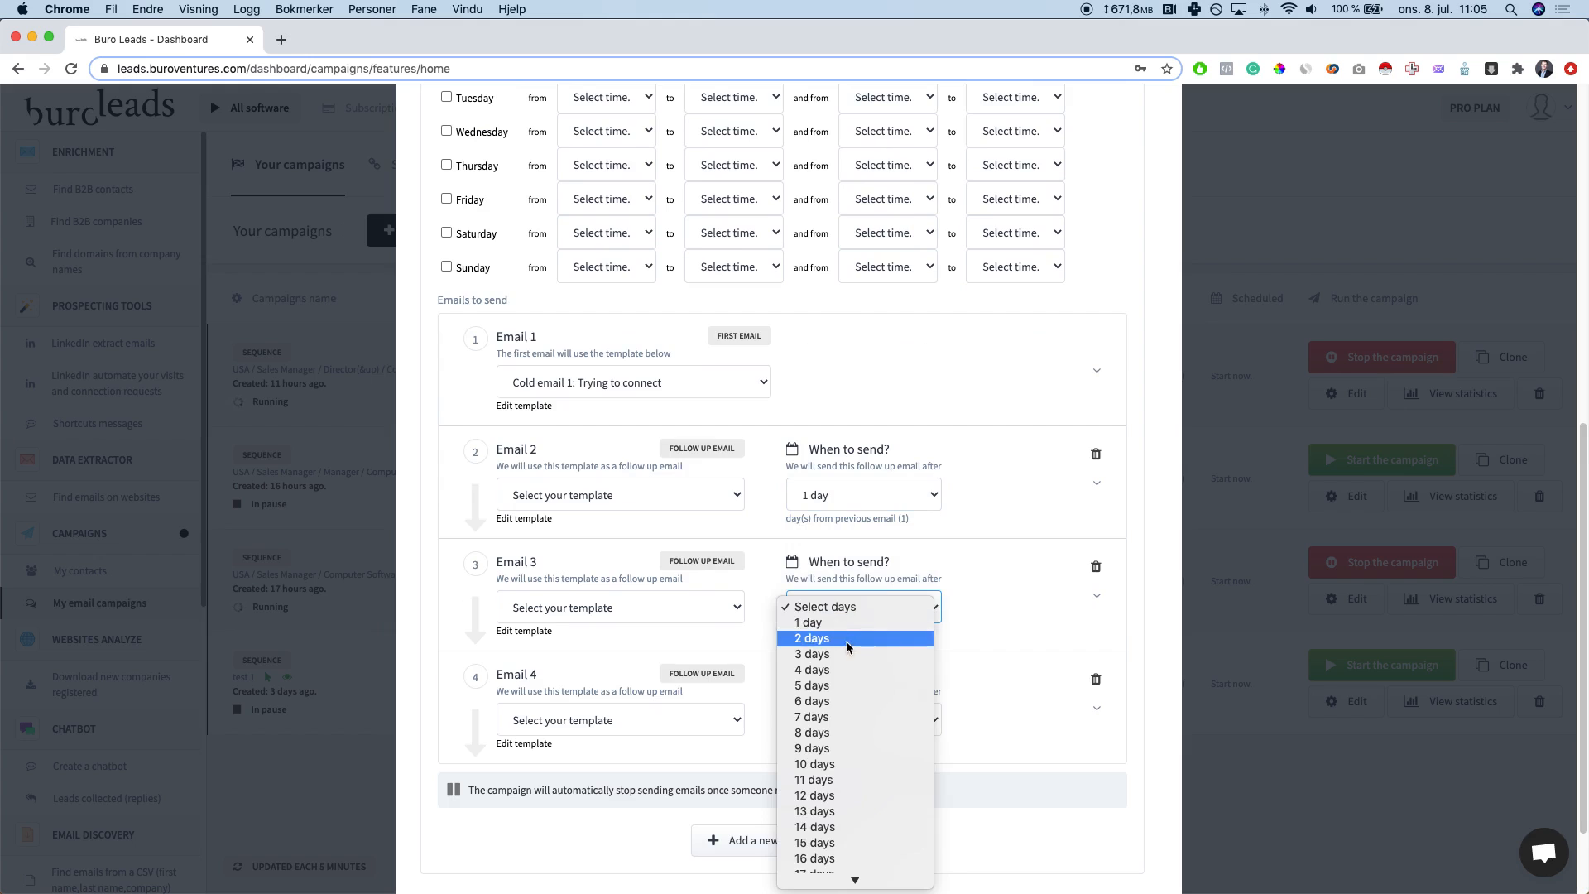
click(849, 641)
click(886, 719)
click(874, 768)
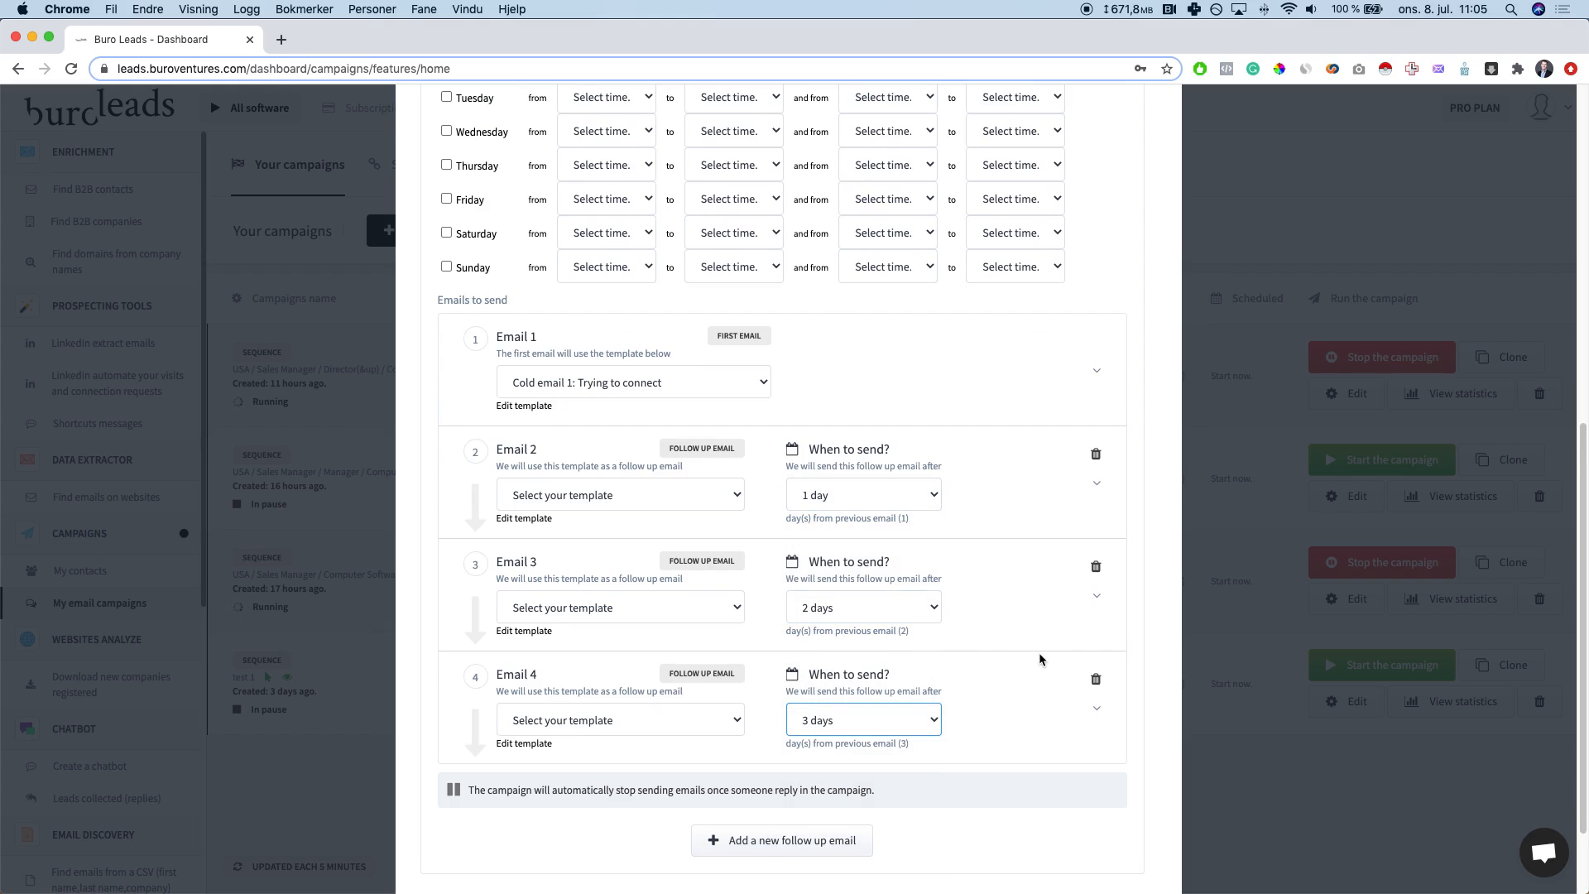
Step: Review the complete email sequence and close the campaign configuration without saving it
scroll(745, 745, down, 3)
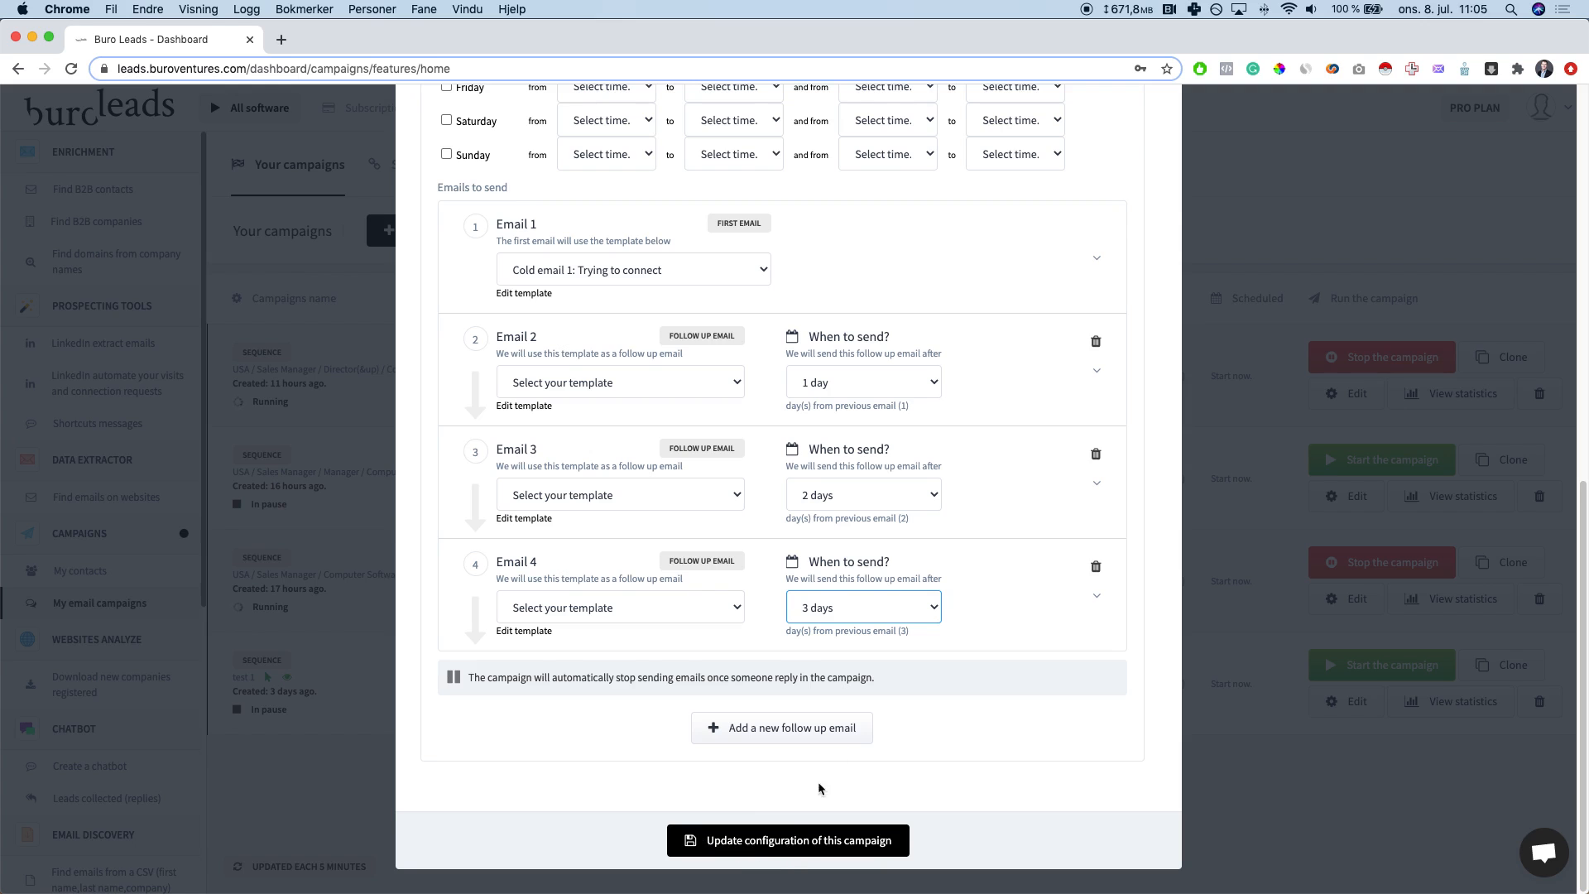
scroll(819, 785, up, 10)
click(1149, 139)
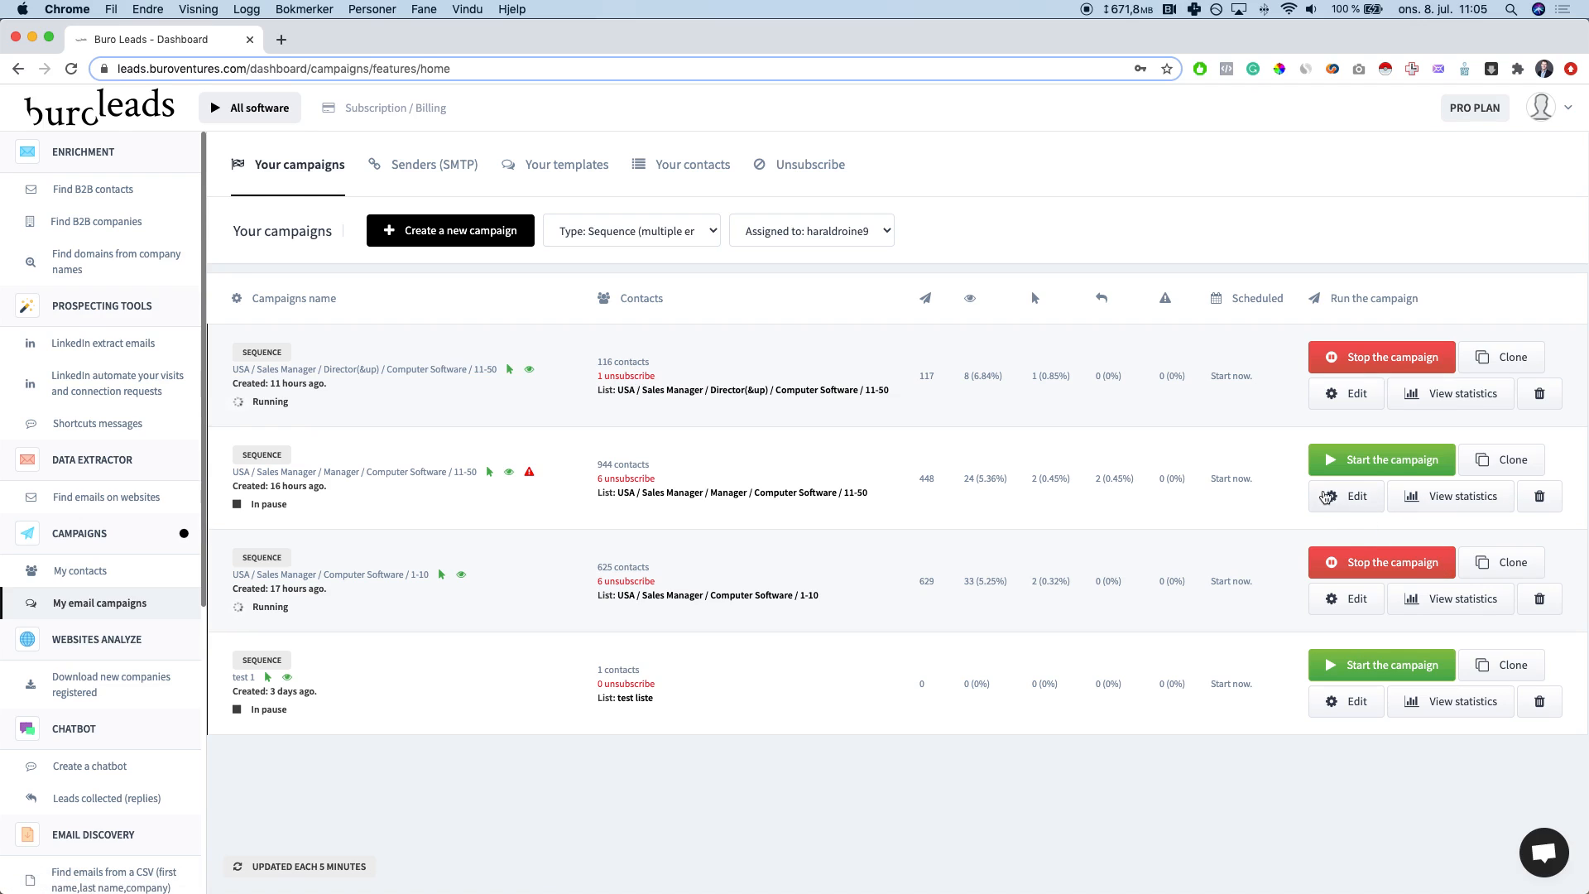
Step: Examine the overview statistics of the "USA / Sales Manager / Manager / Computer Software / 11-50" campaign for the first and follow-up emails
click(1412, 500)
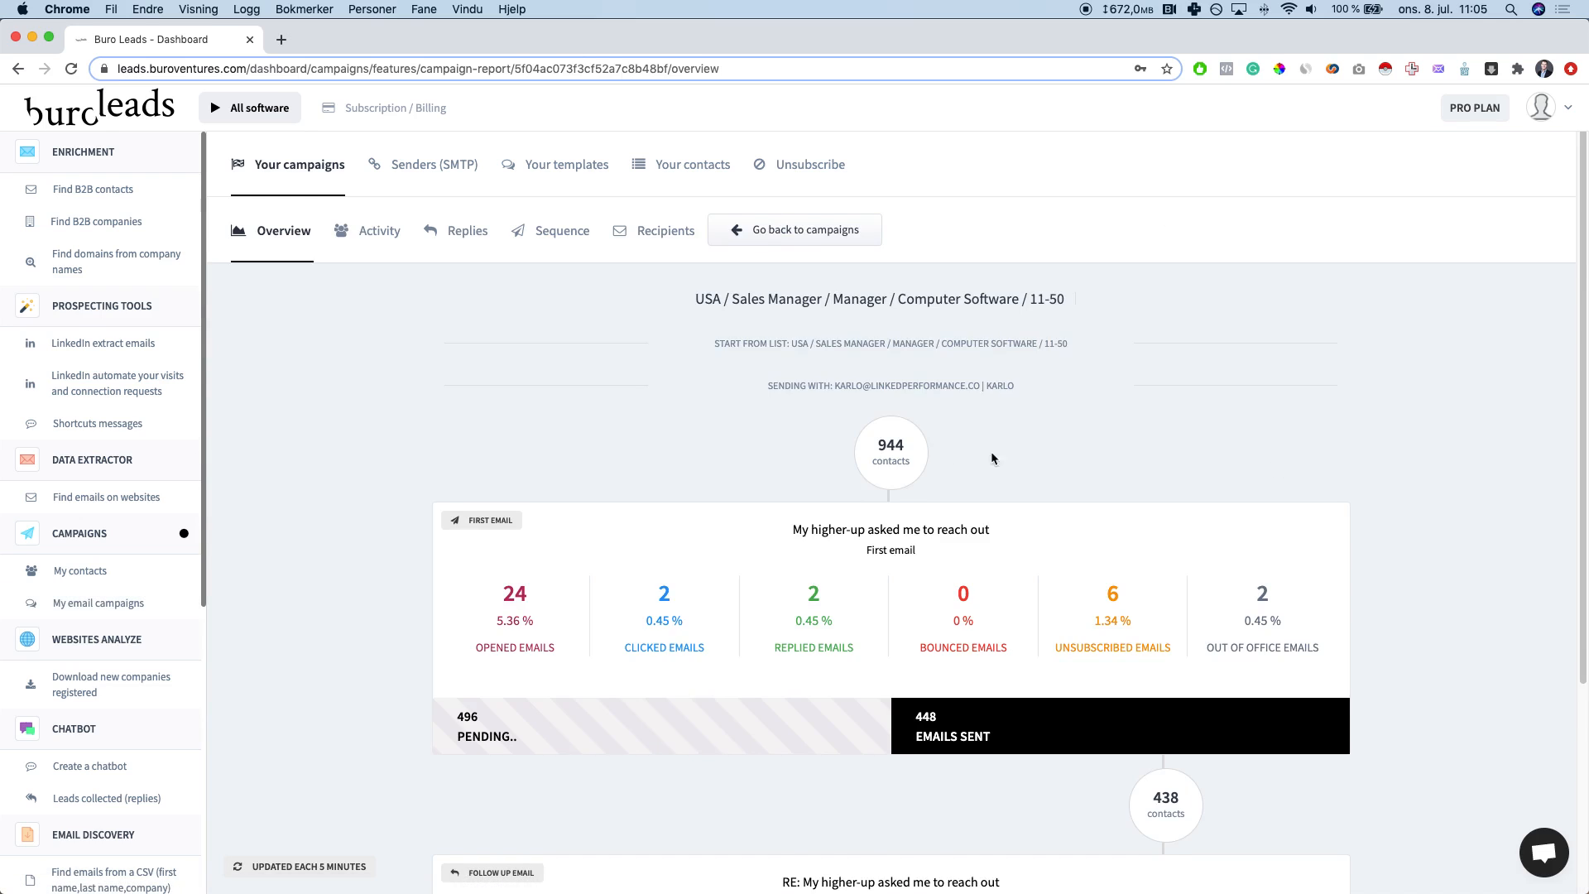
scroll(1330, 427, down, 3)
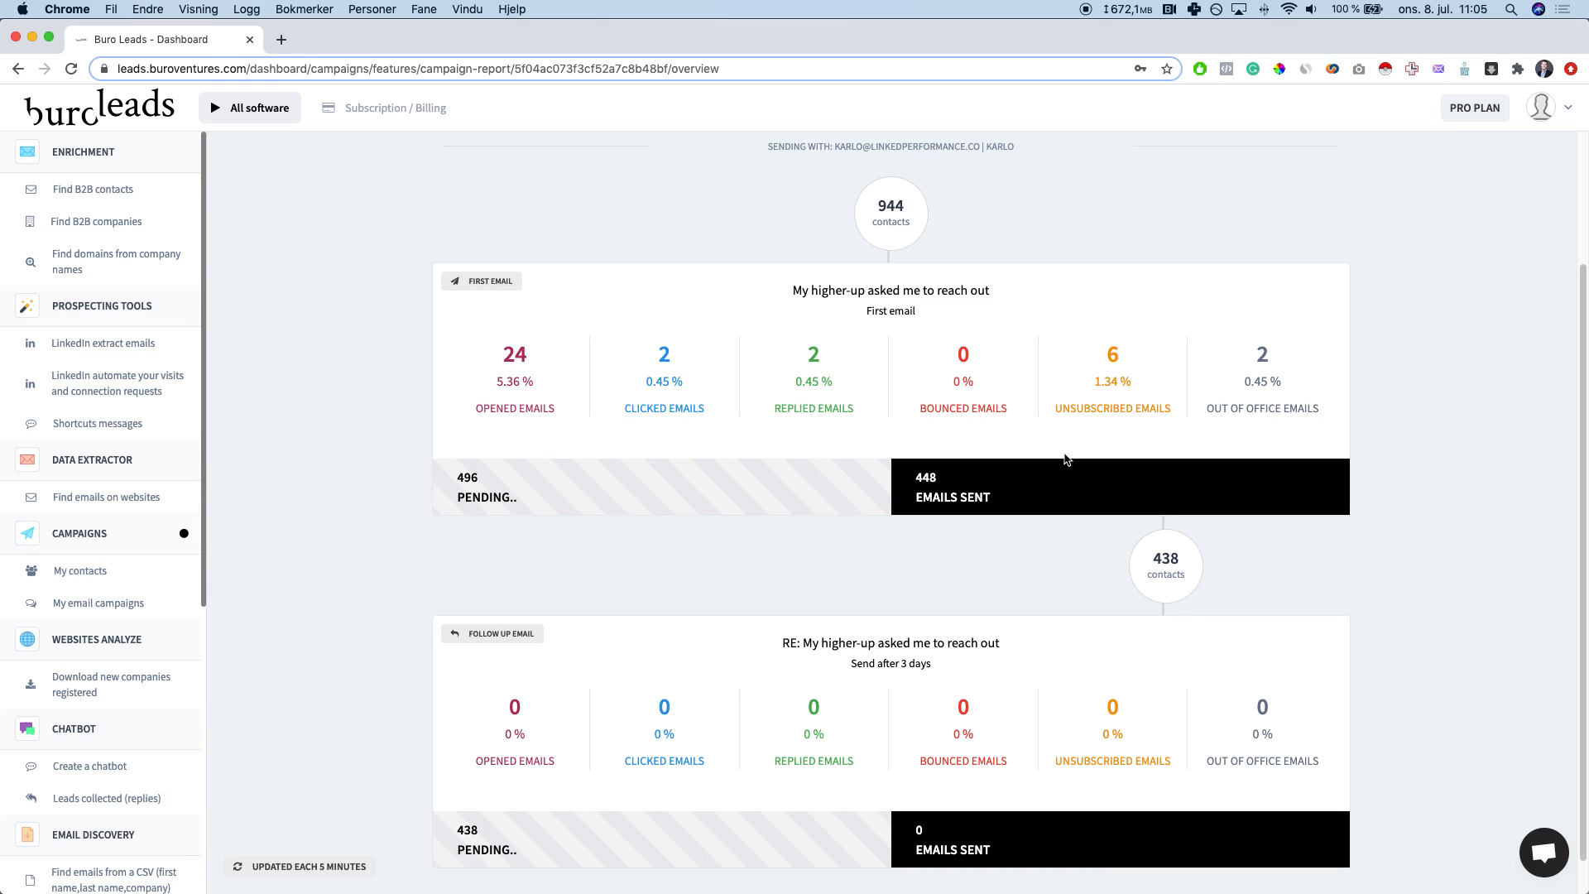
drag(1322, 427, 1209, 419)
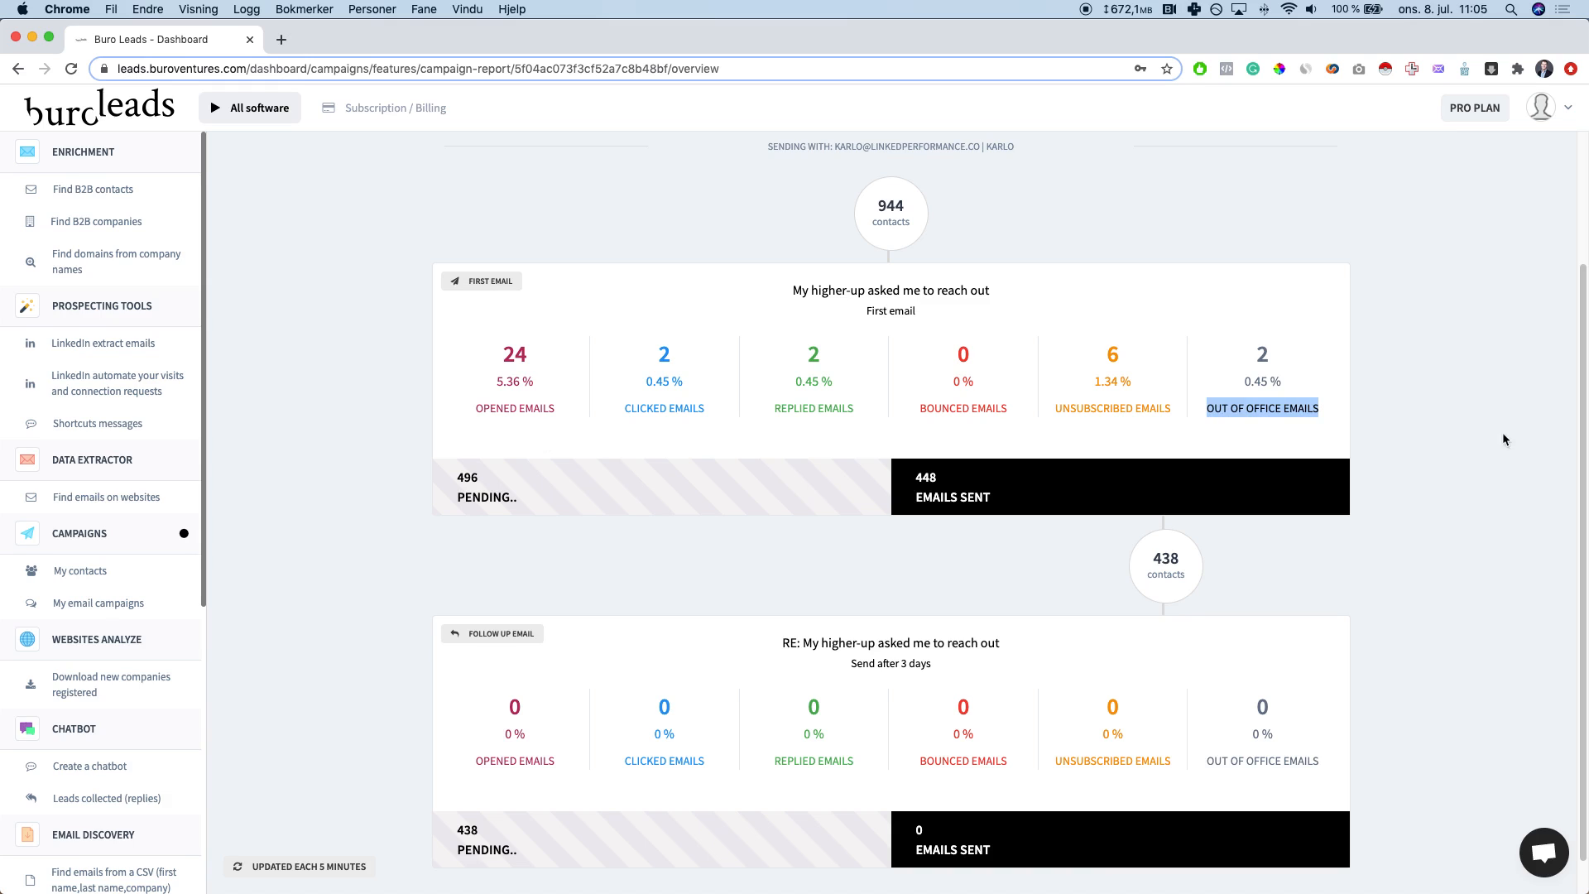
click(1502, 442)
scroll(1422, 455, down, 1)
scroll(1422, 454, down, 1)
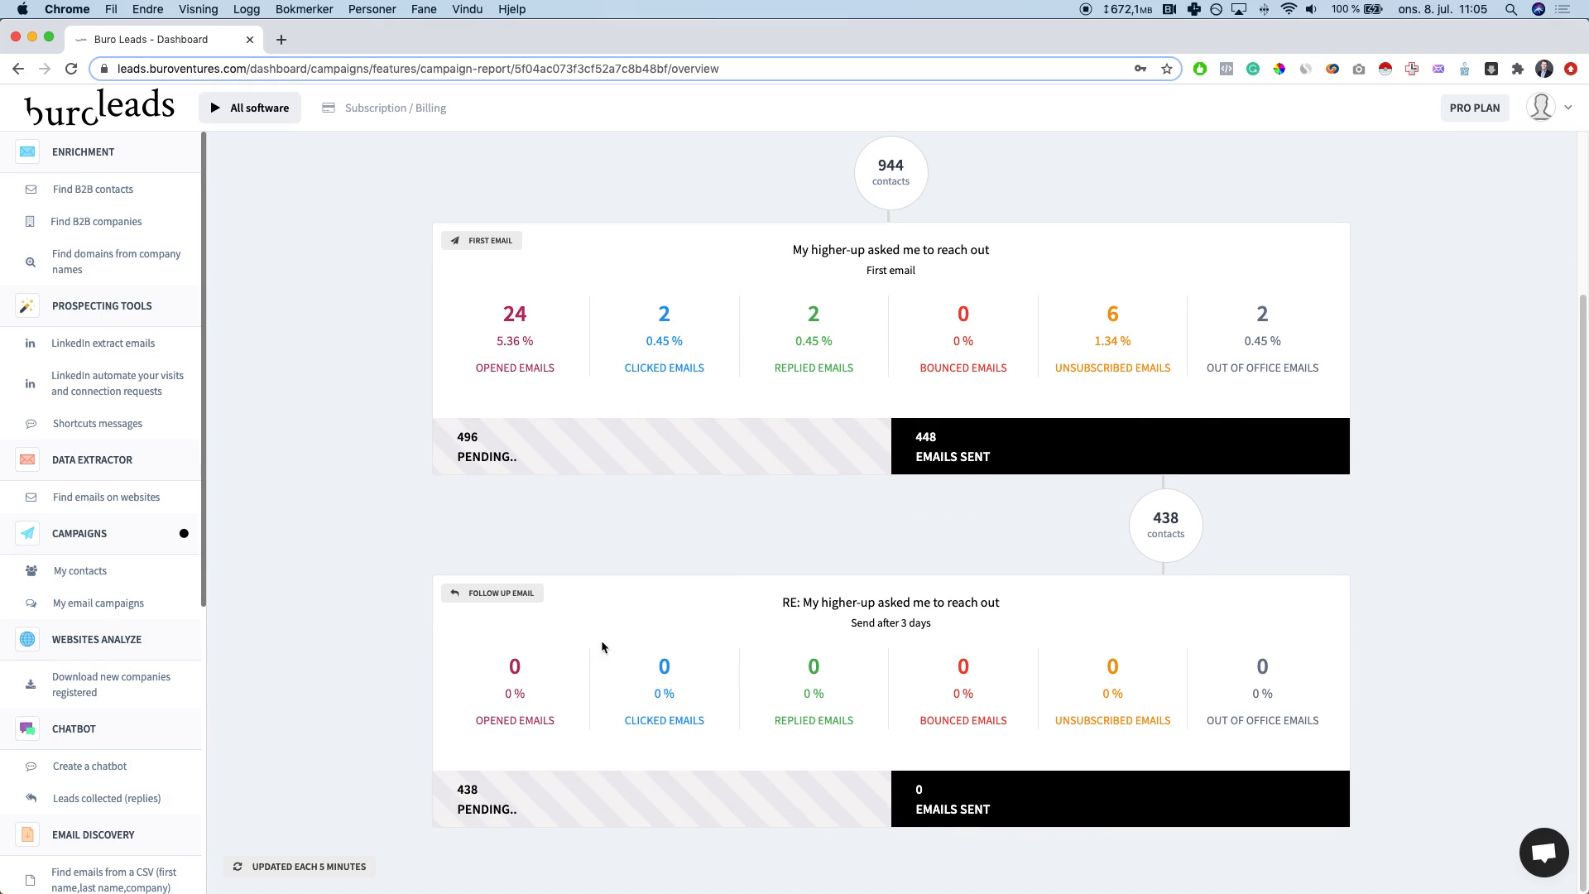
scroll(1040, 489, up, 1)
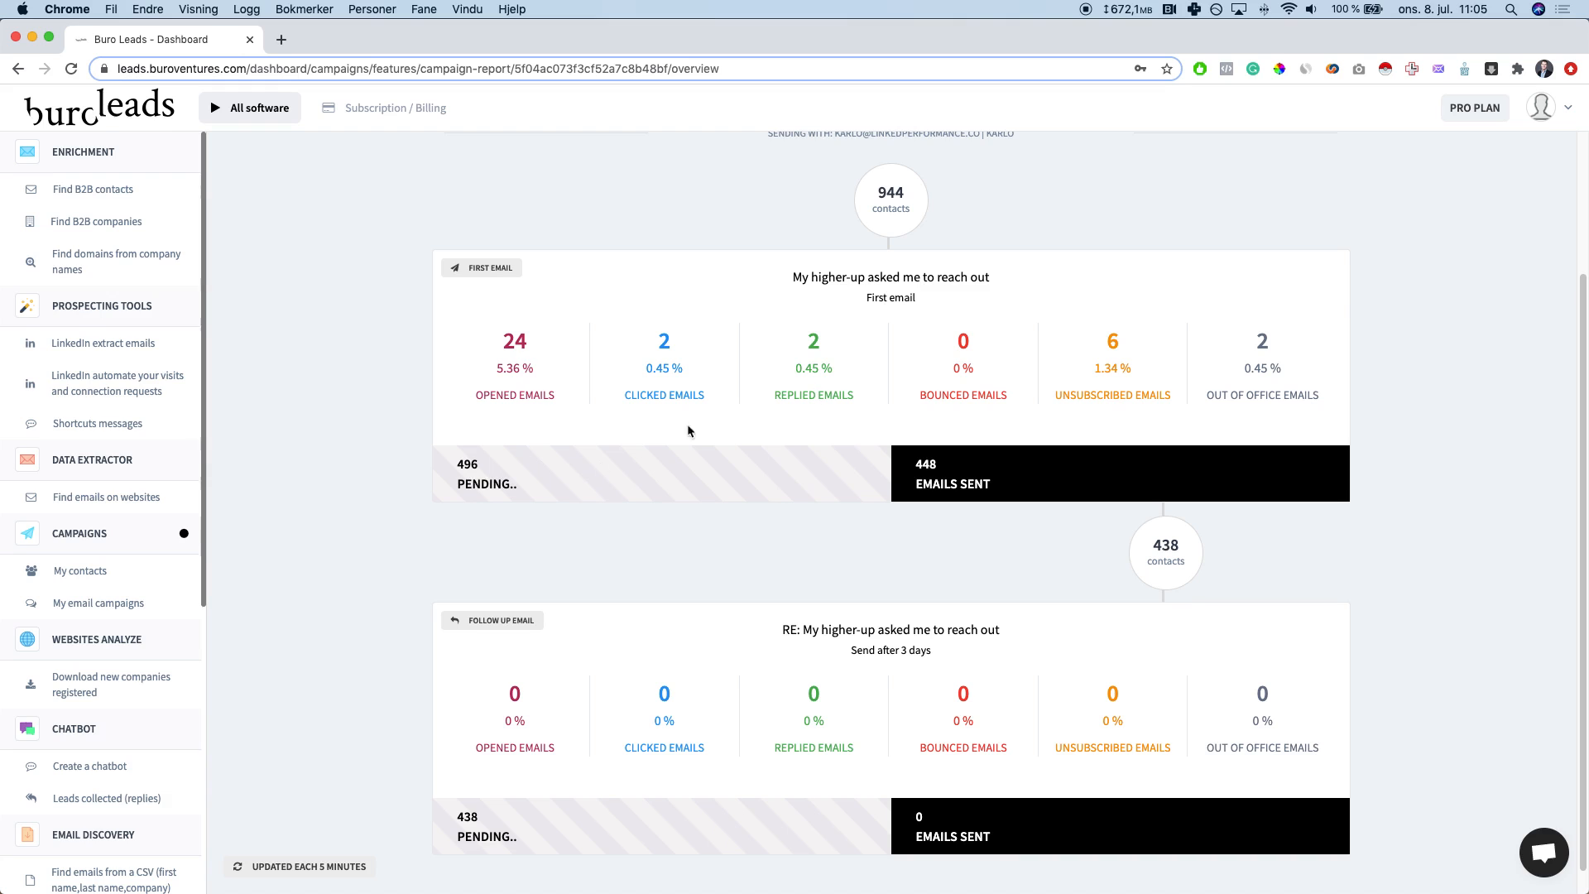
scroll(623, 776, down, 1)
scroll(832, 546, up, 10)
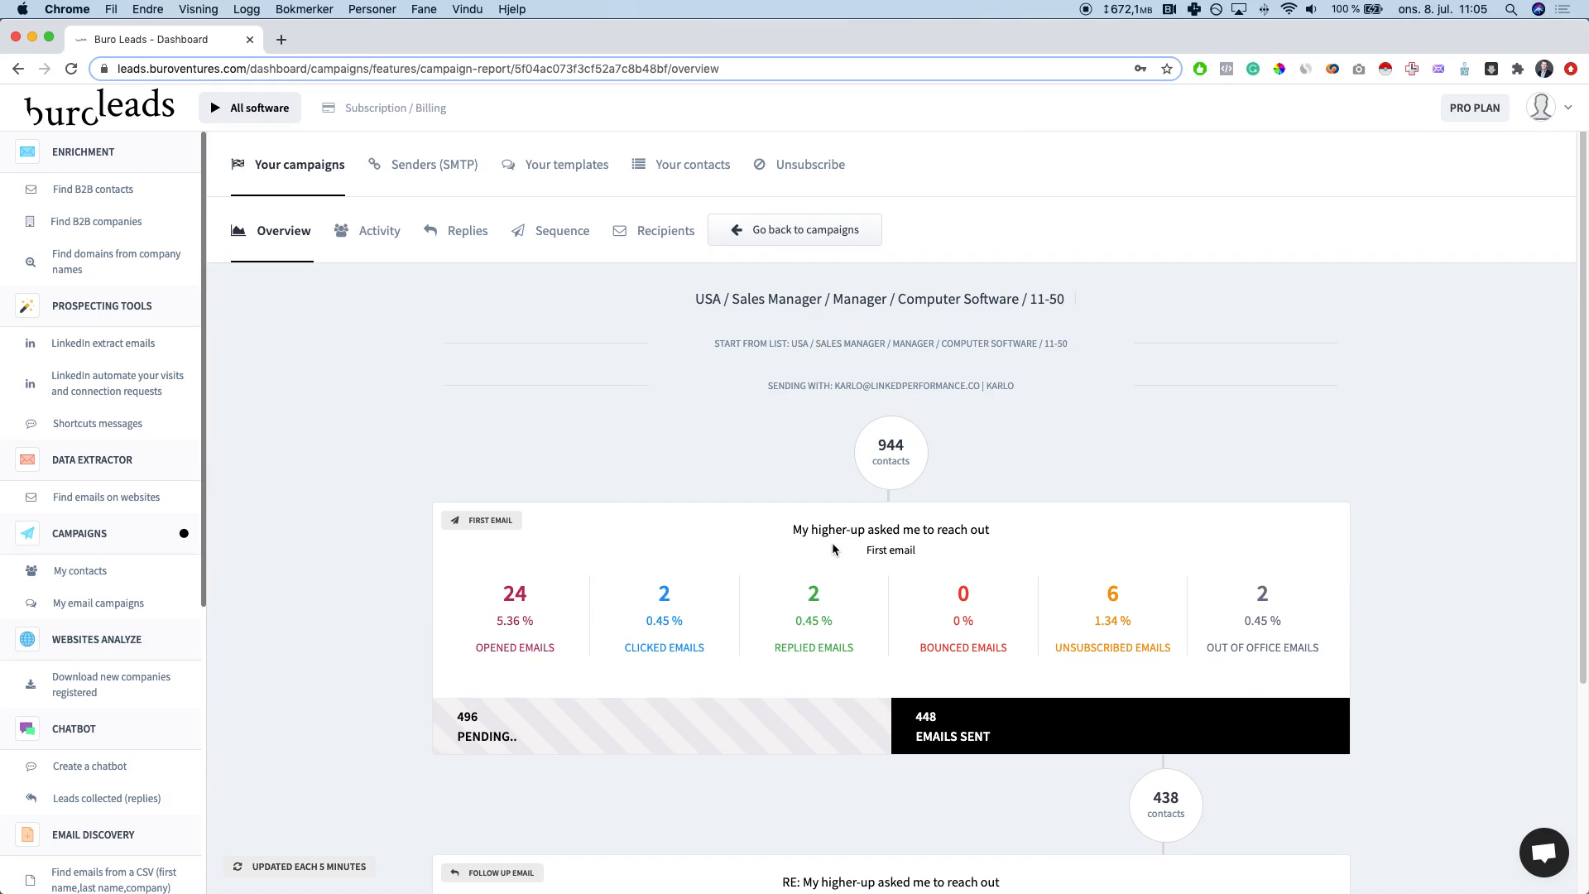
Step: Examine the campaign's activity with its filter options, followed by its replies, email sequence and recipients
click(376, 236)
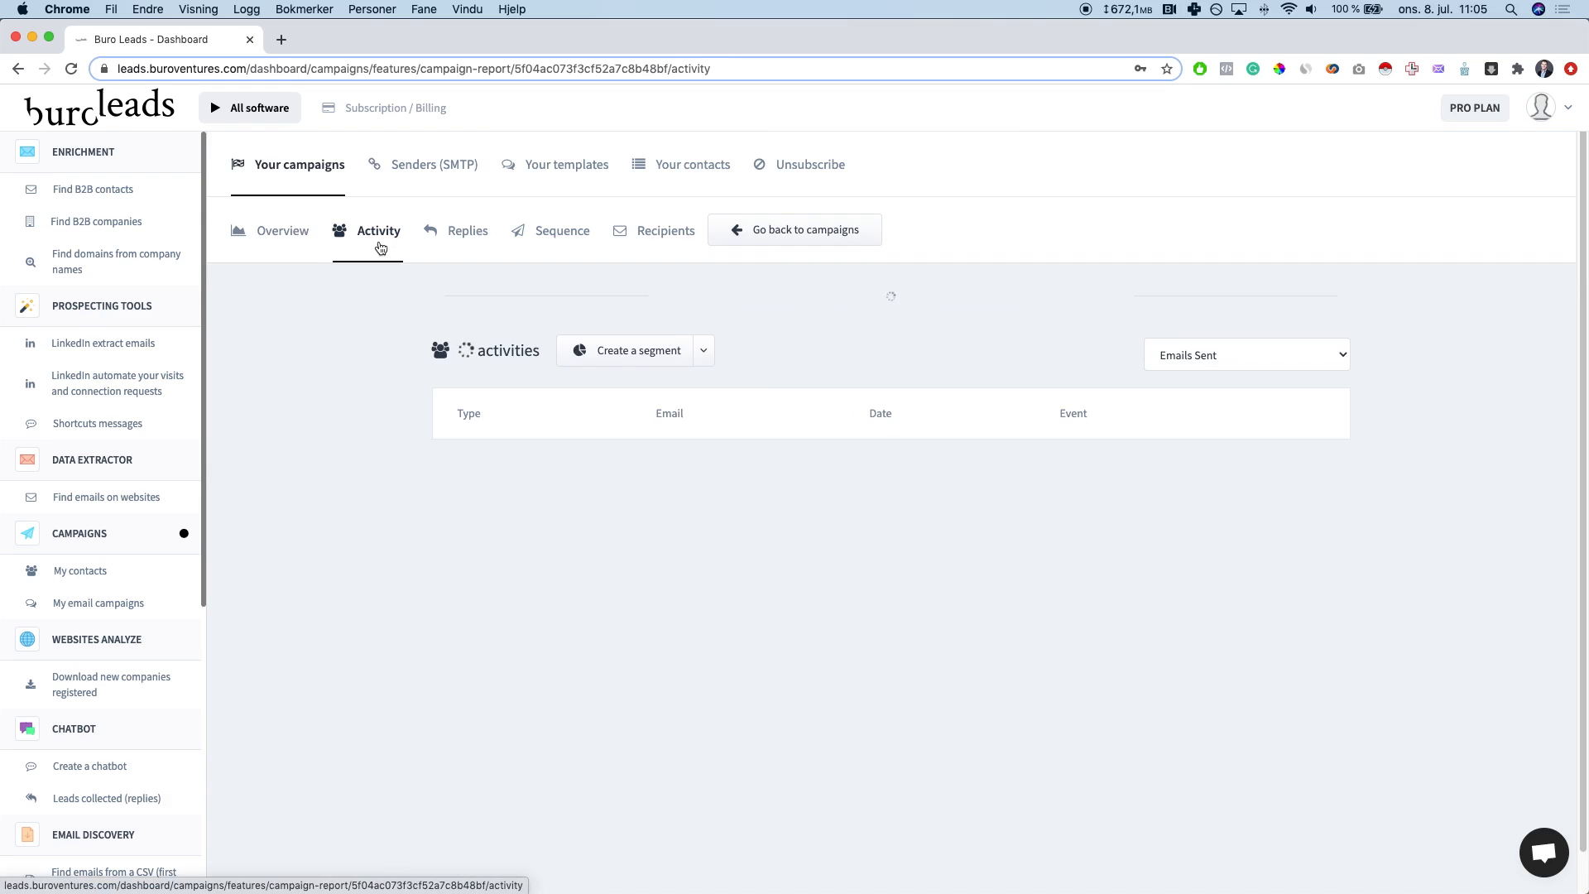
click(1334, 350)
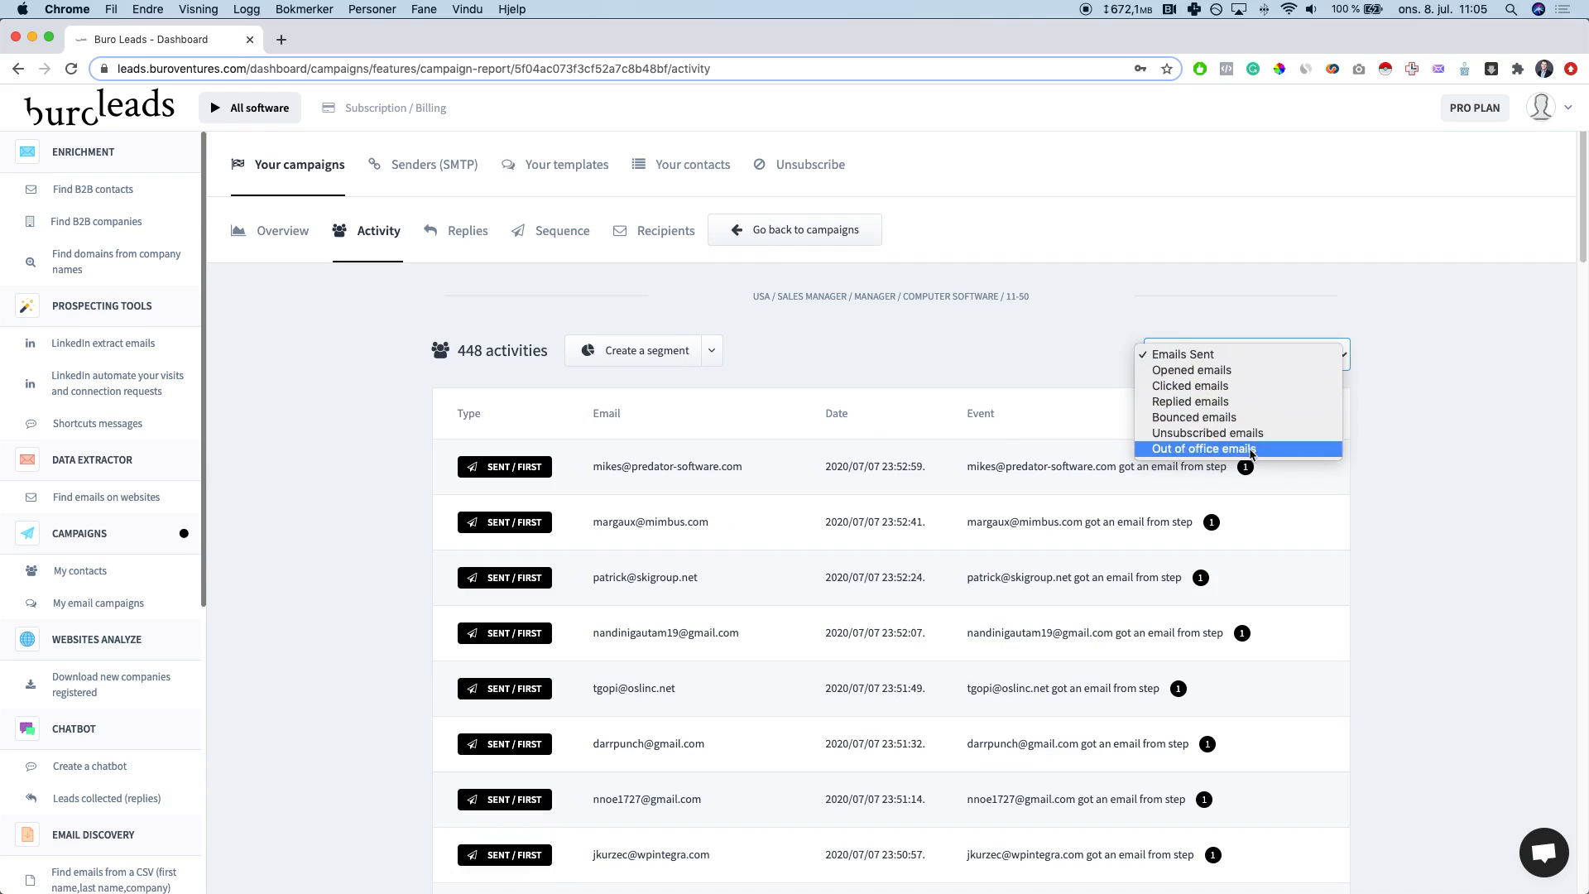
click(461, 231)
drag(1163, 515, 802, 499)
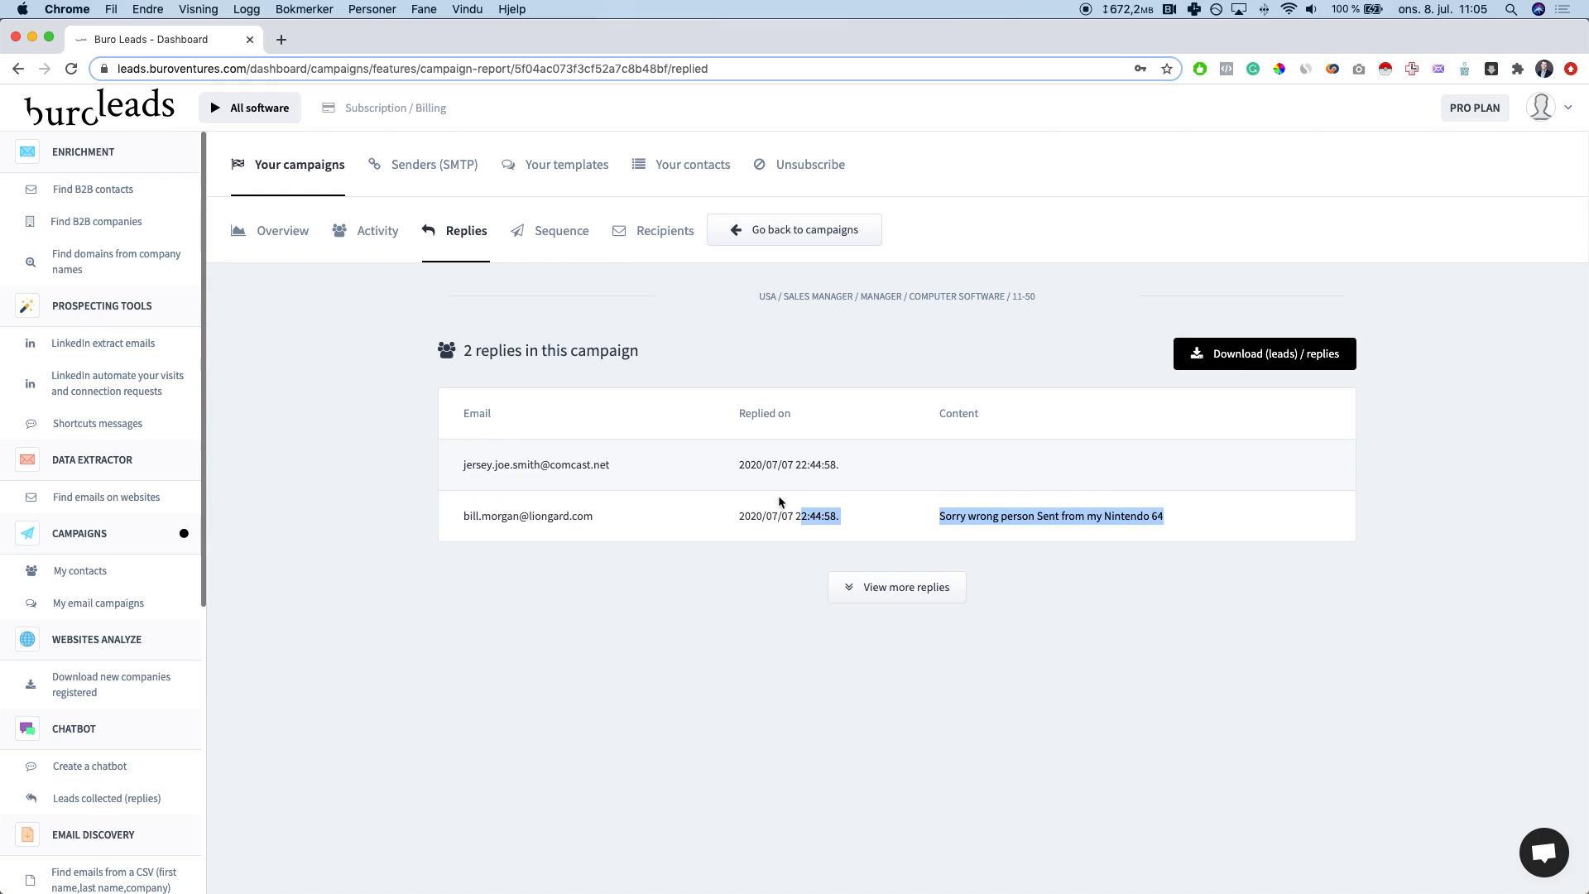
click(776, 498)
click(551, 239)
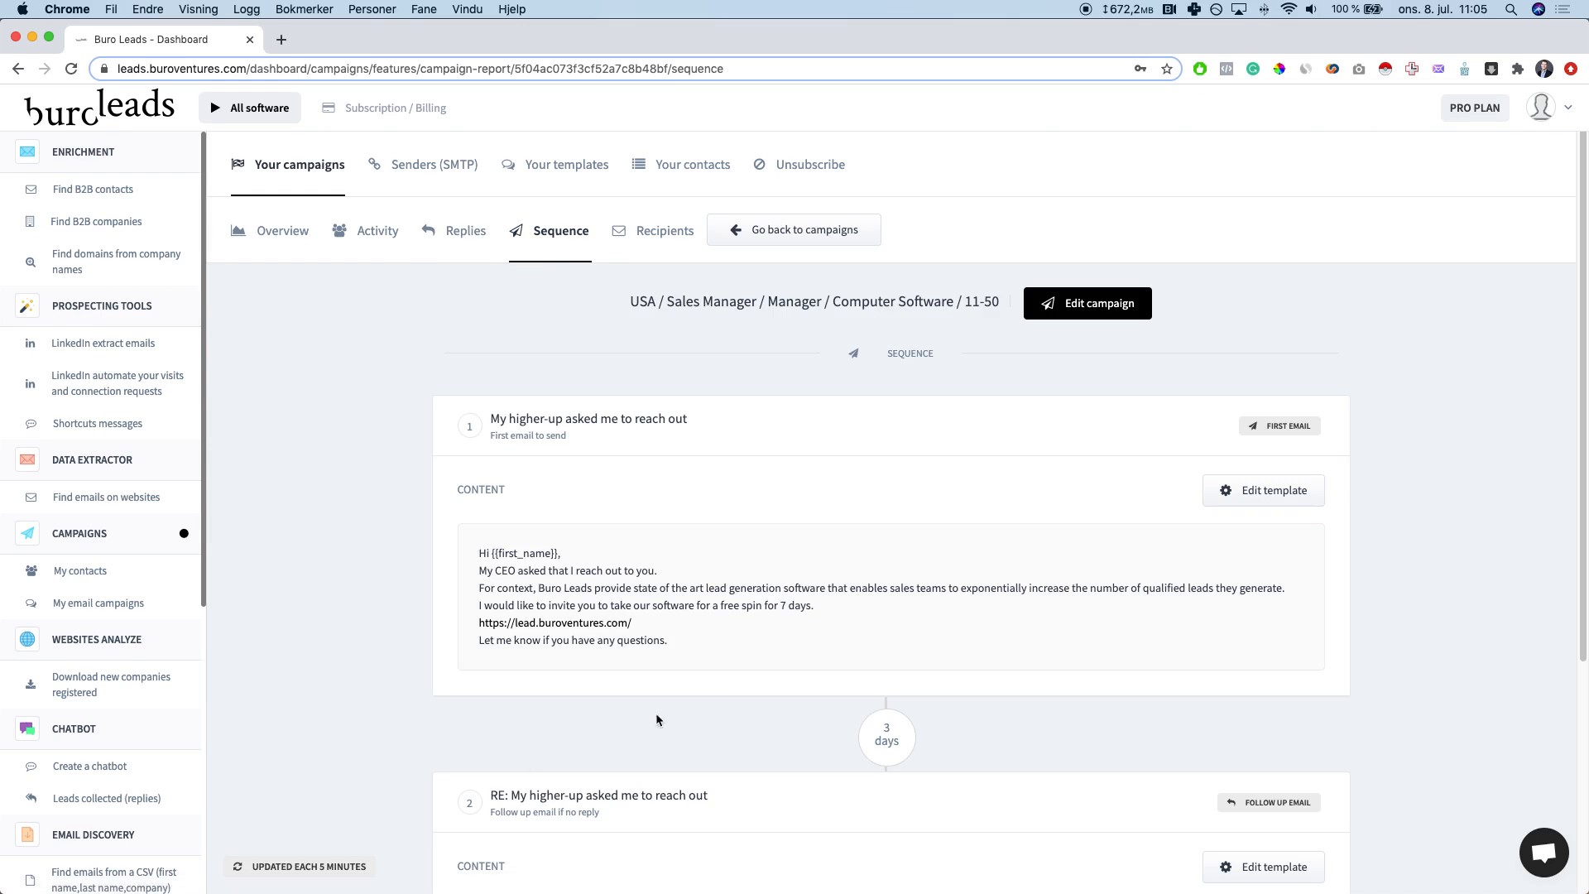
click(640, 245)
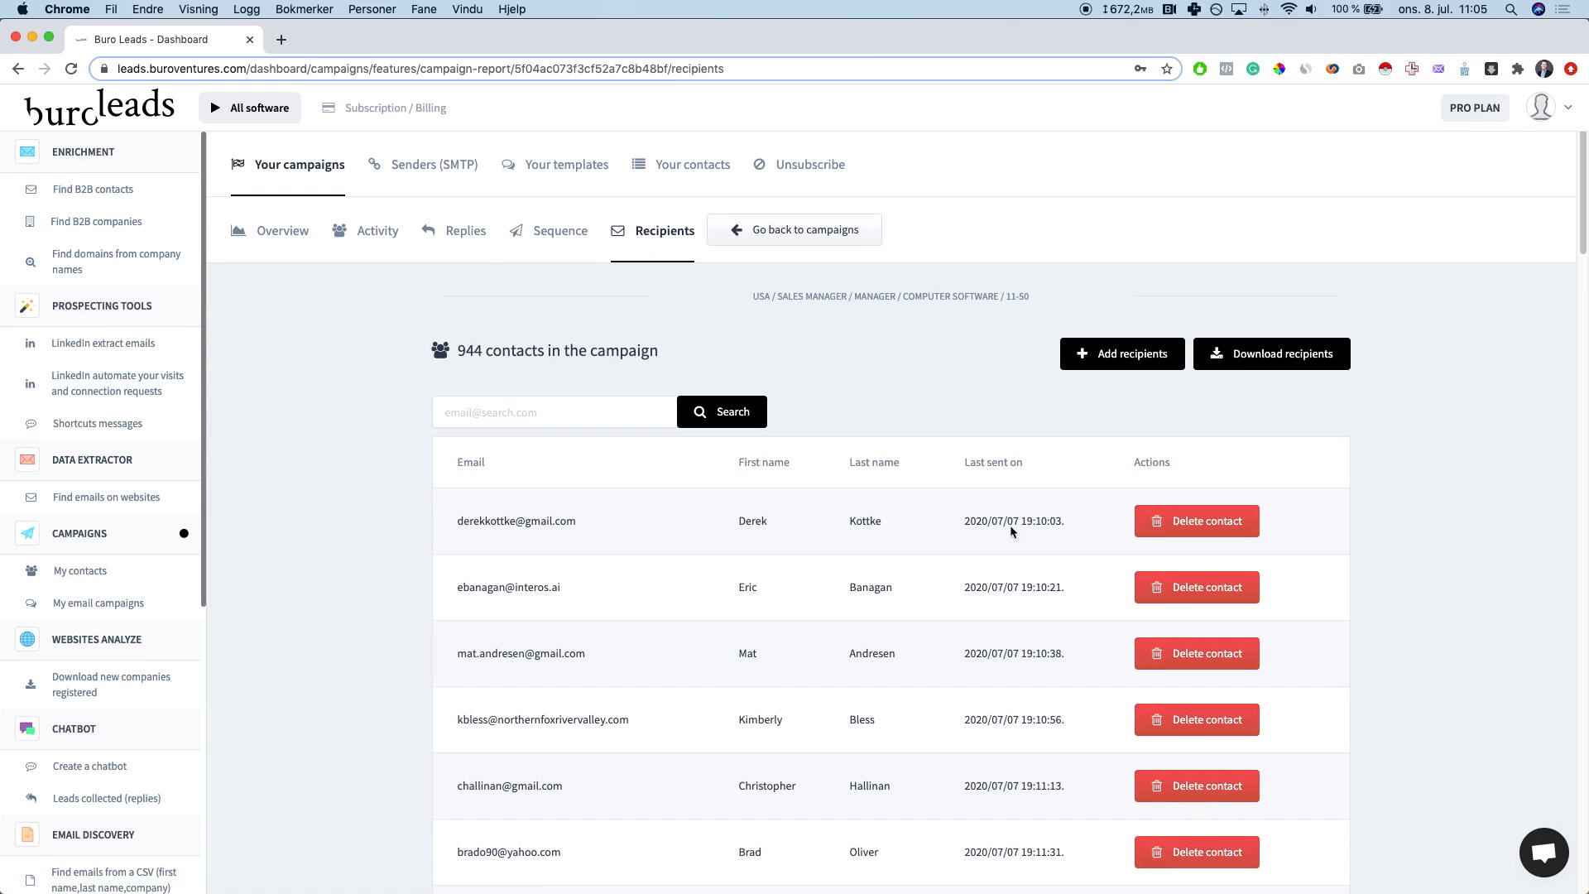
Step: Open the daily registered domains software from the product overview and examine its lead data fields and latest uploads
click(278, 124)
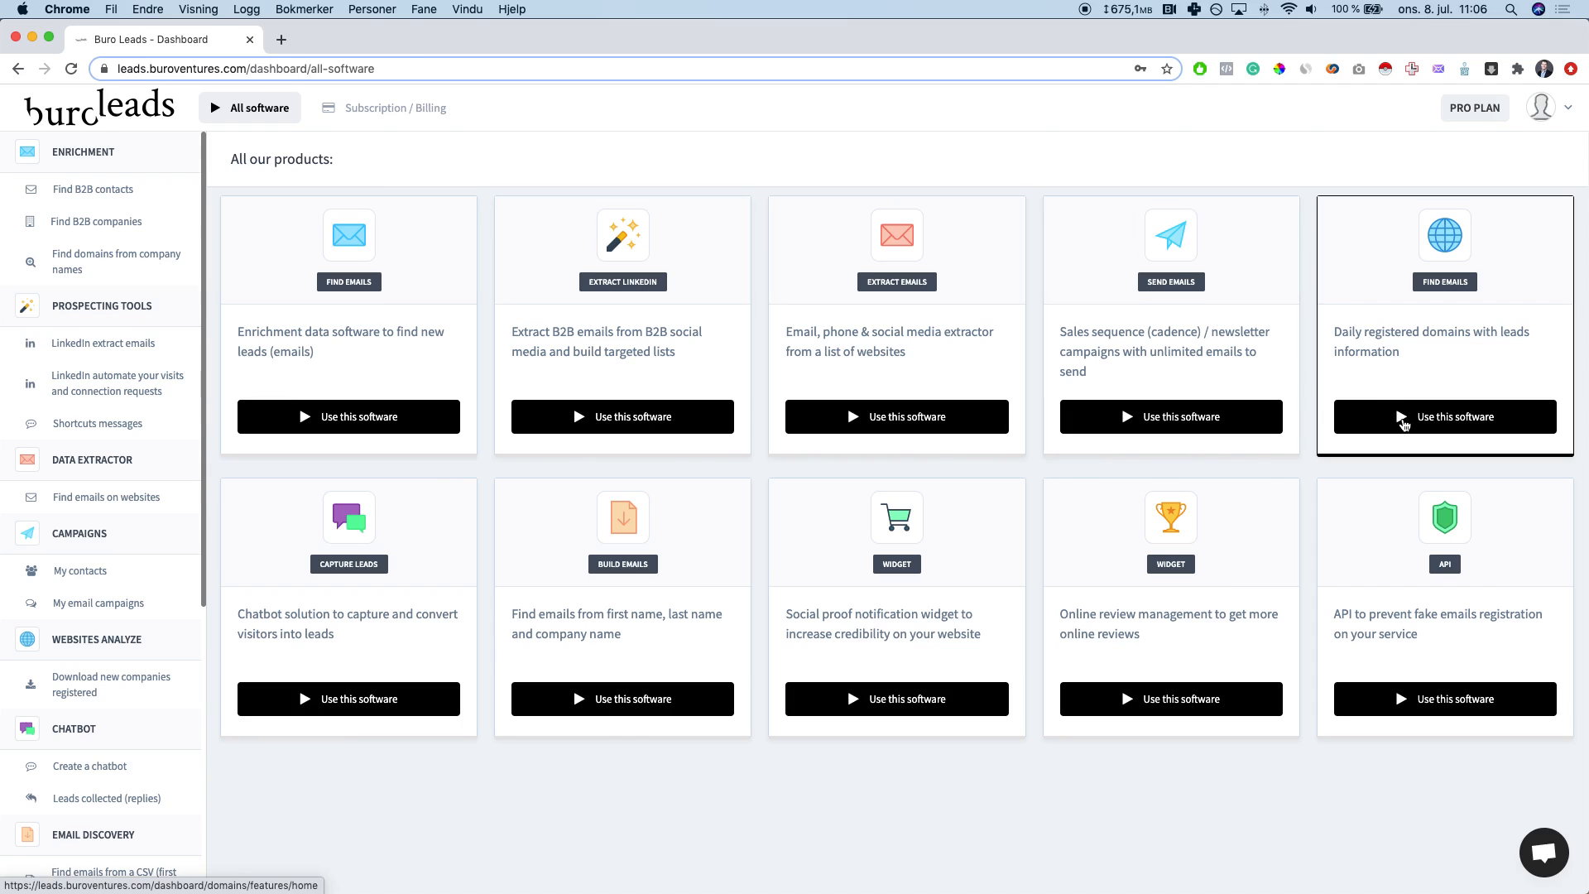
click(1403, 419)
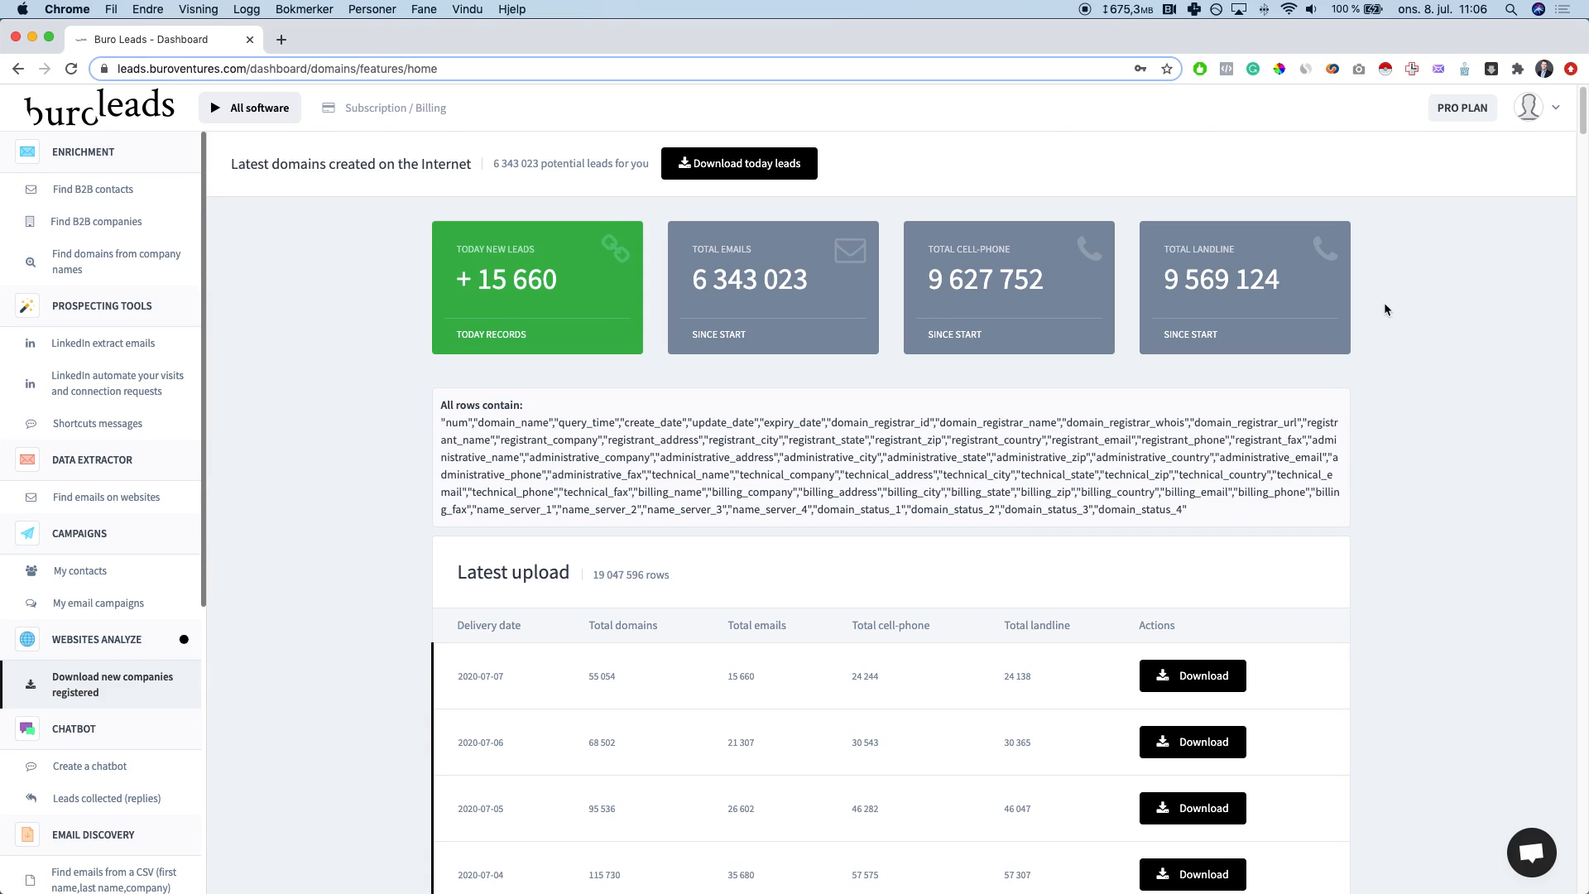
drag(445, 425, 362, 414)
click(361, 409)
scroll(400, 424, down, 1)
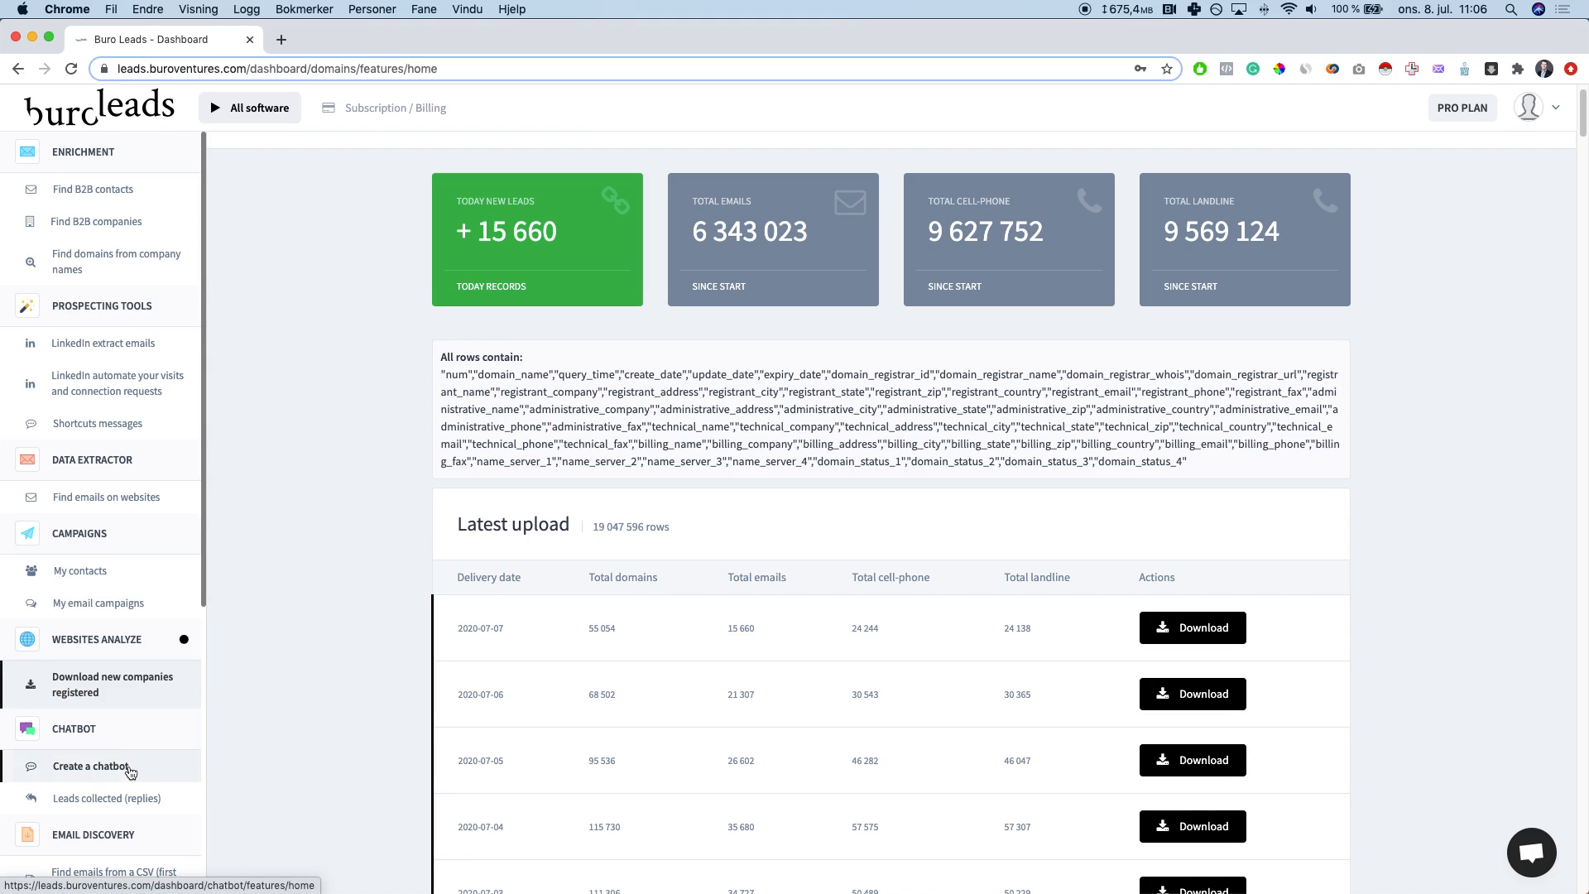
Step: Open the chatbot software from the product overview and start a new chatbot
click(253, 108)
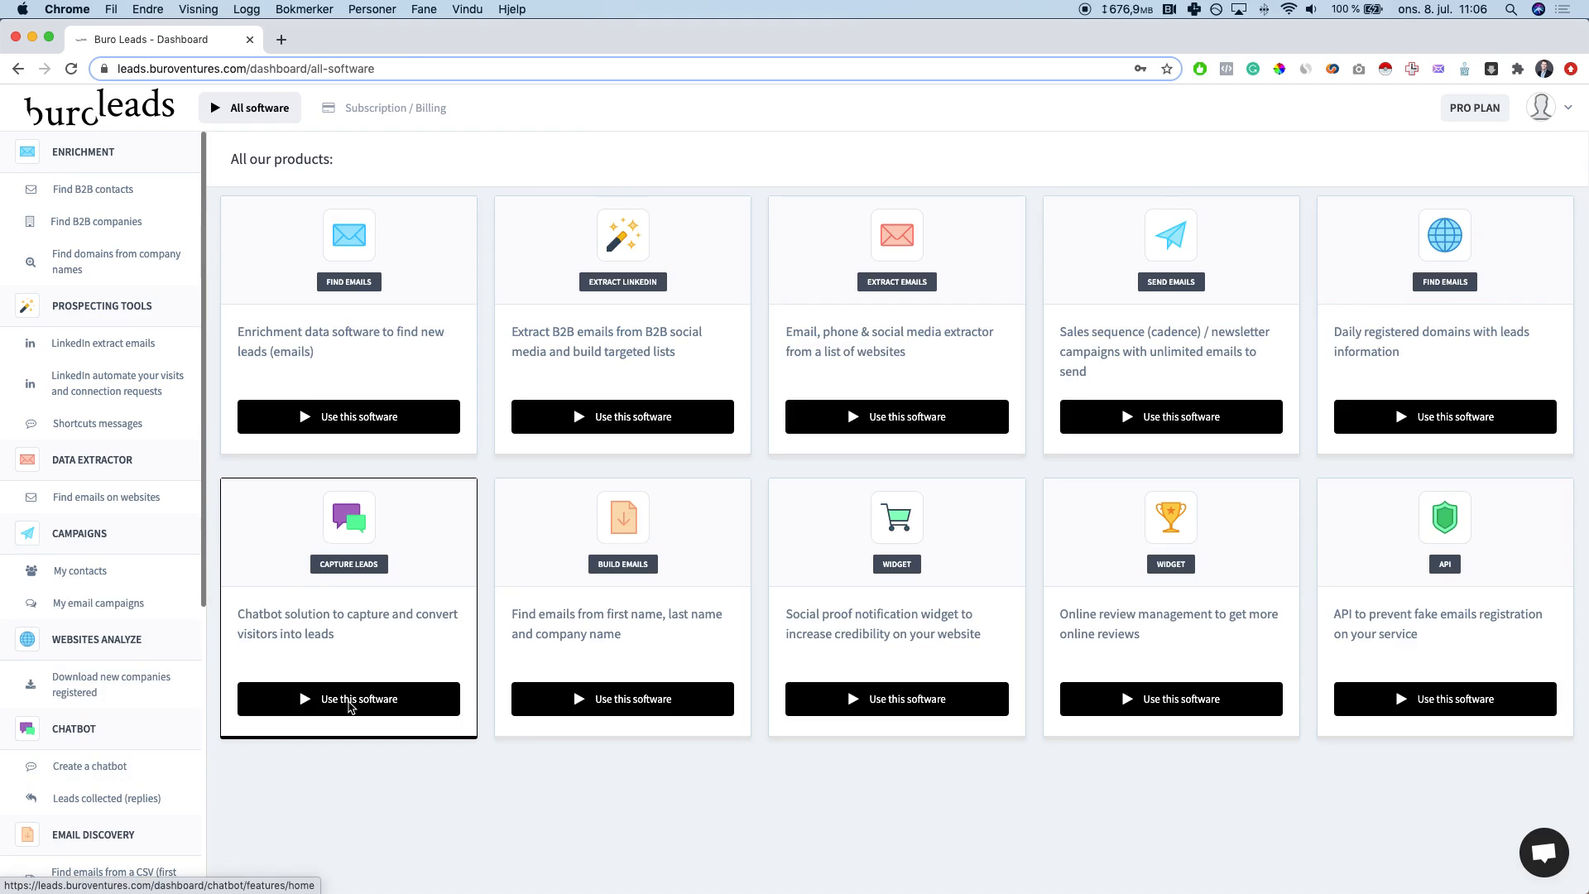
click(350, 706)
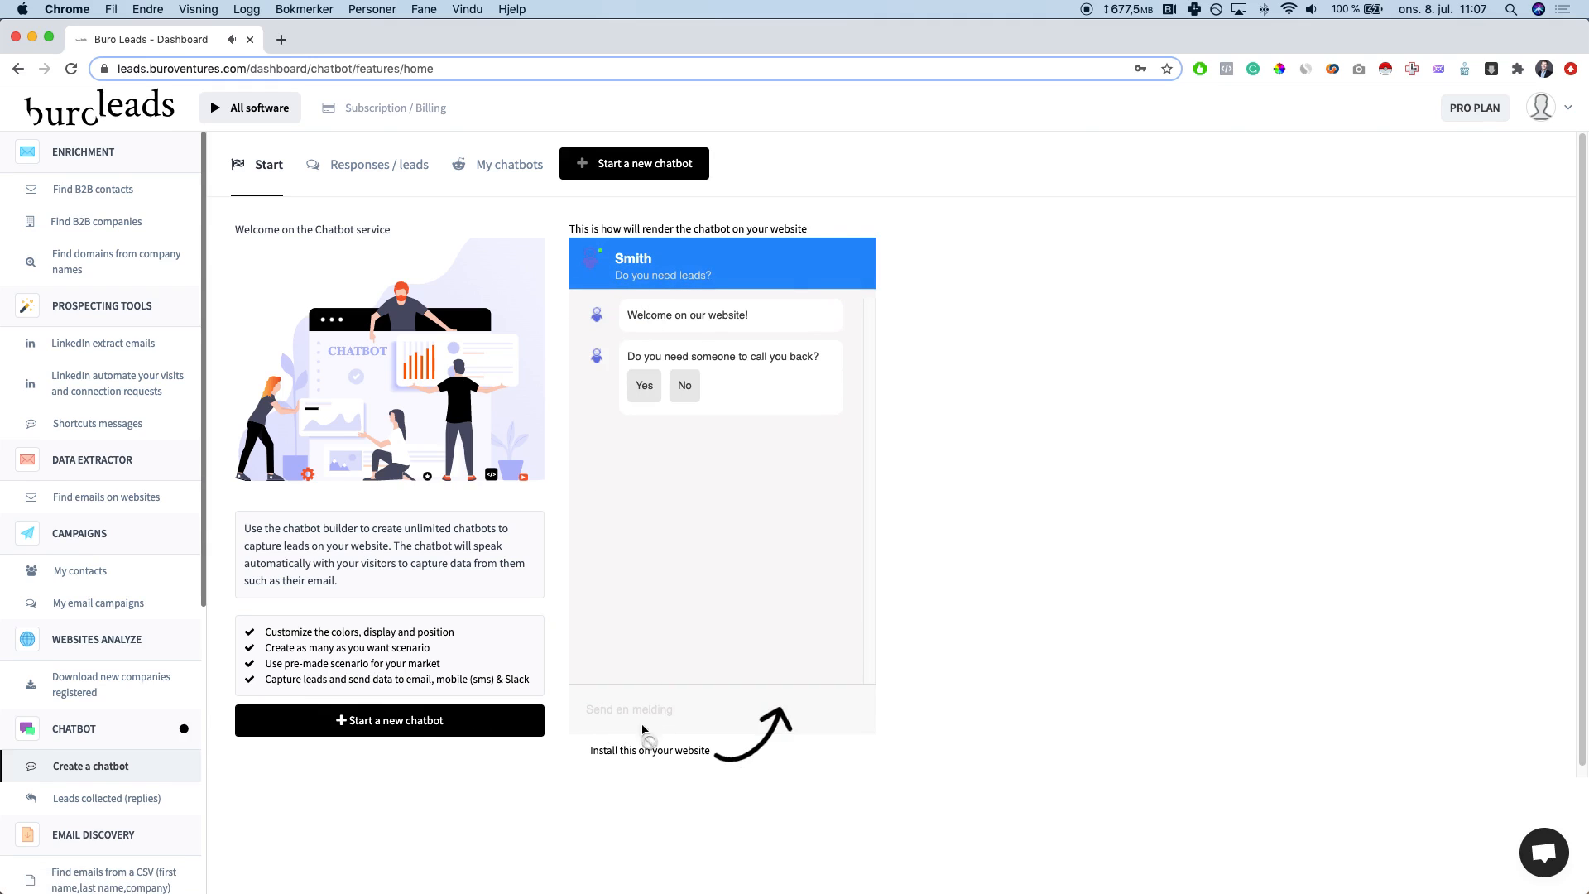
click(374, 726)
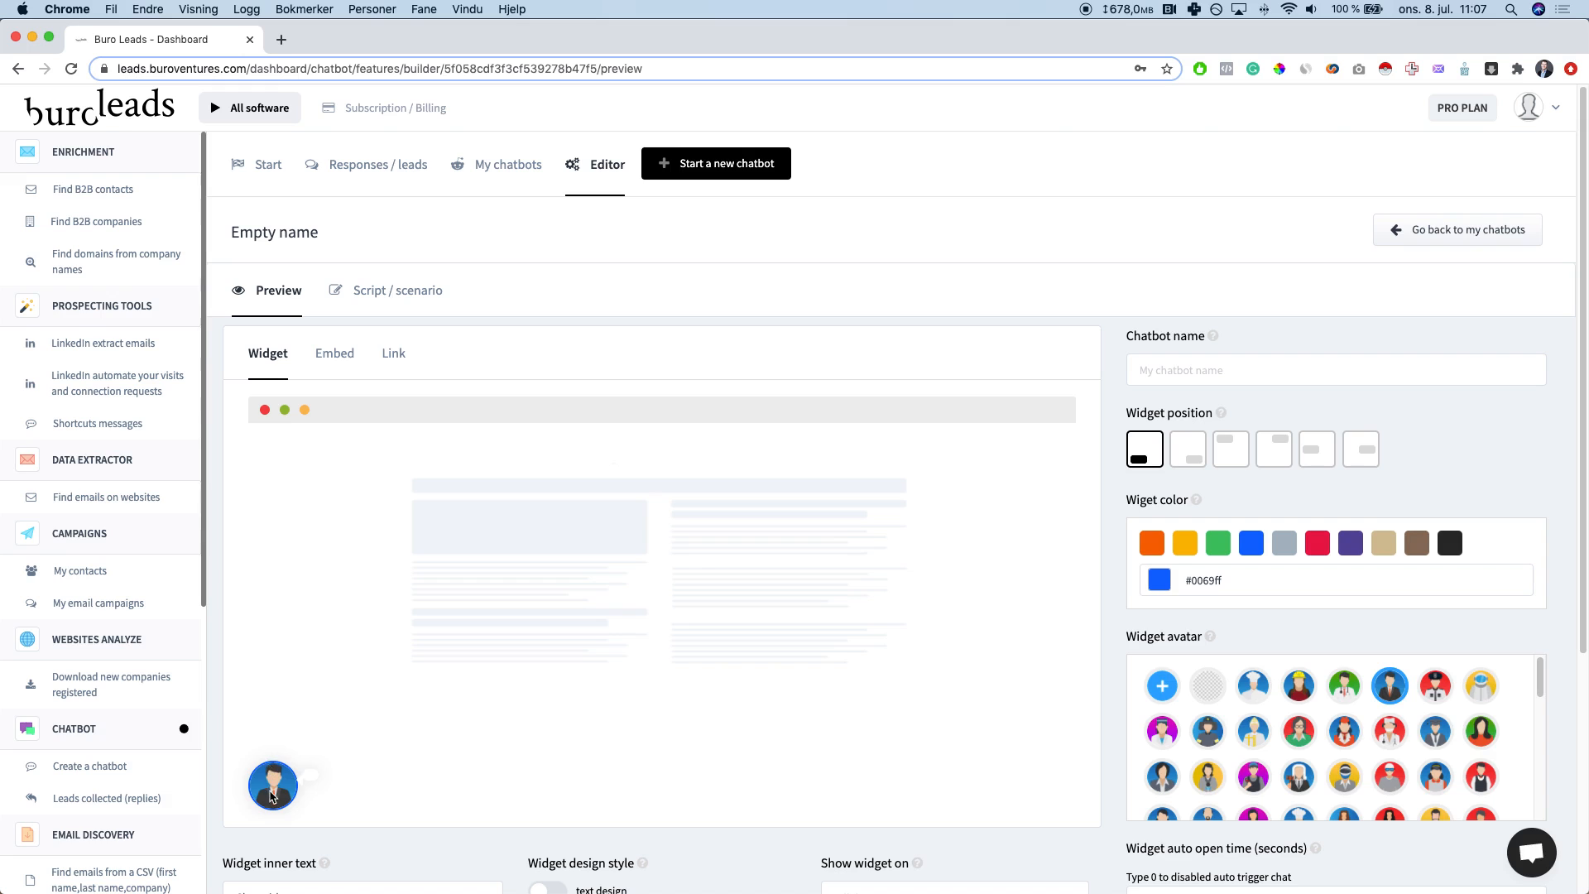
Step: Examine the new chatbot's embed and direct link options, returning to the widget preview
click(342, 355)
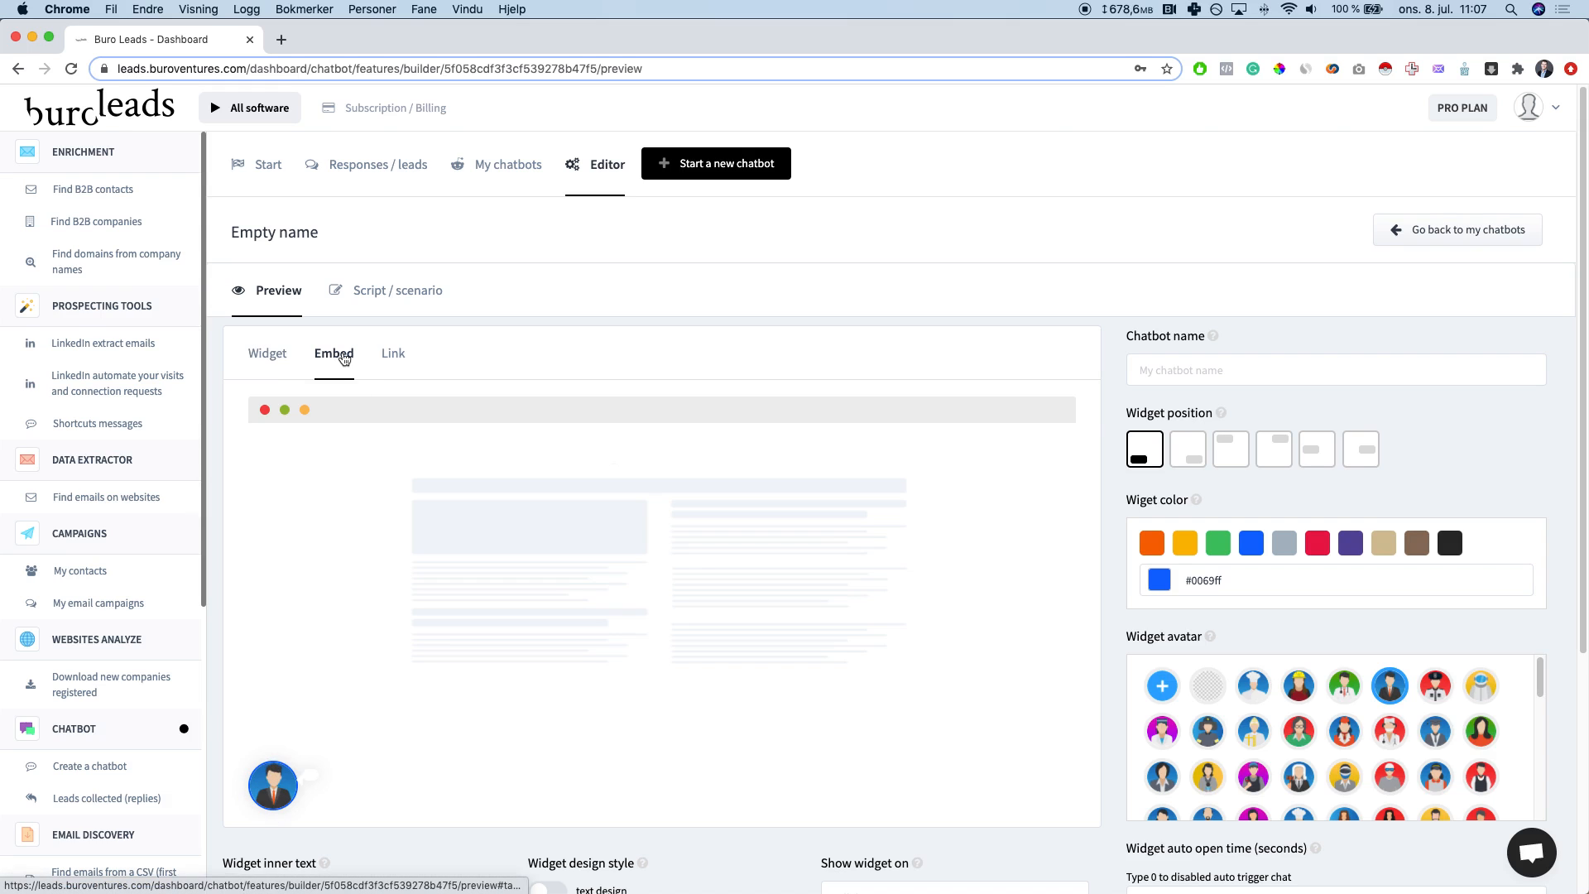
click(391, 357)
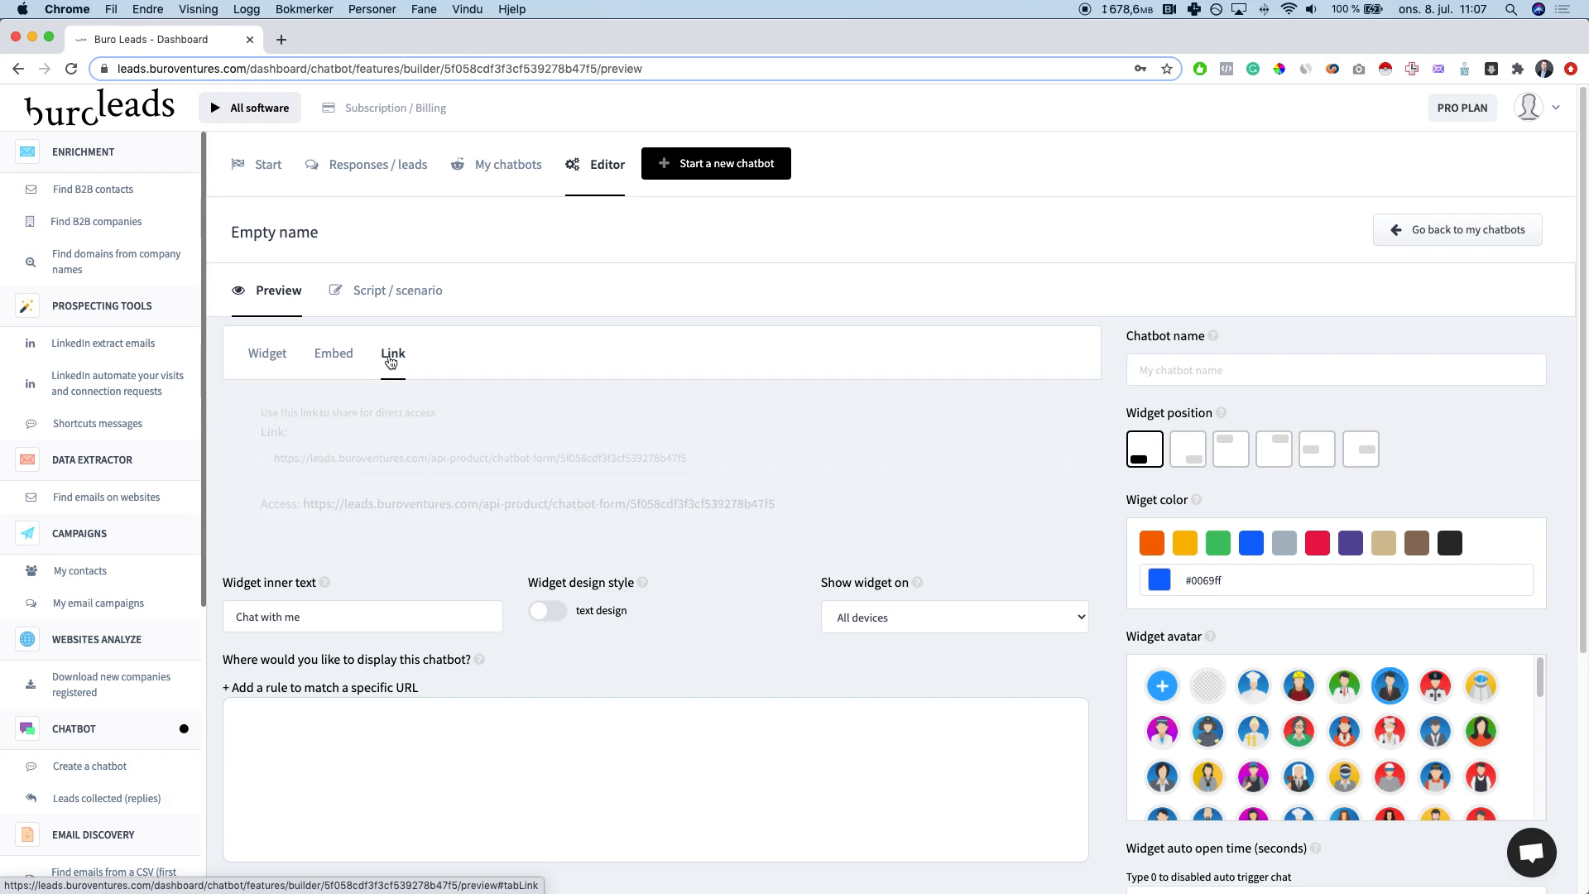
click(282, 356)
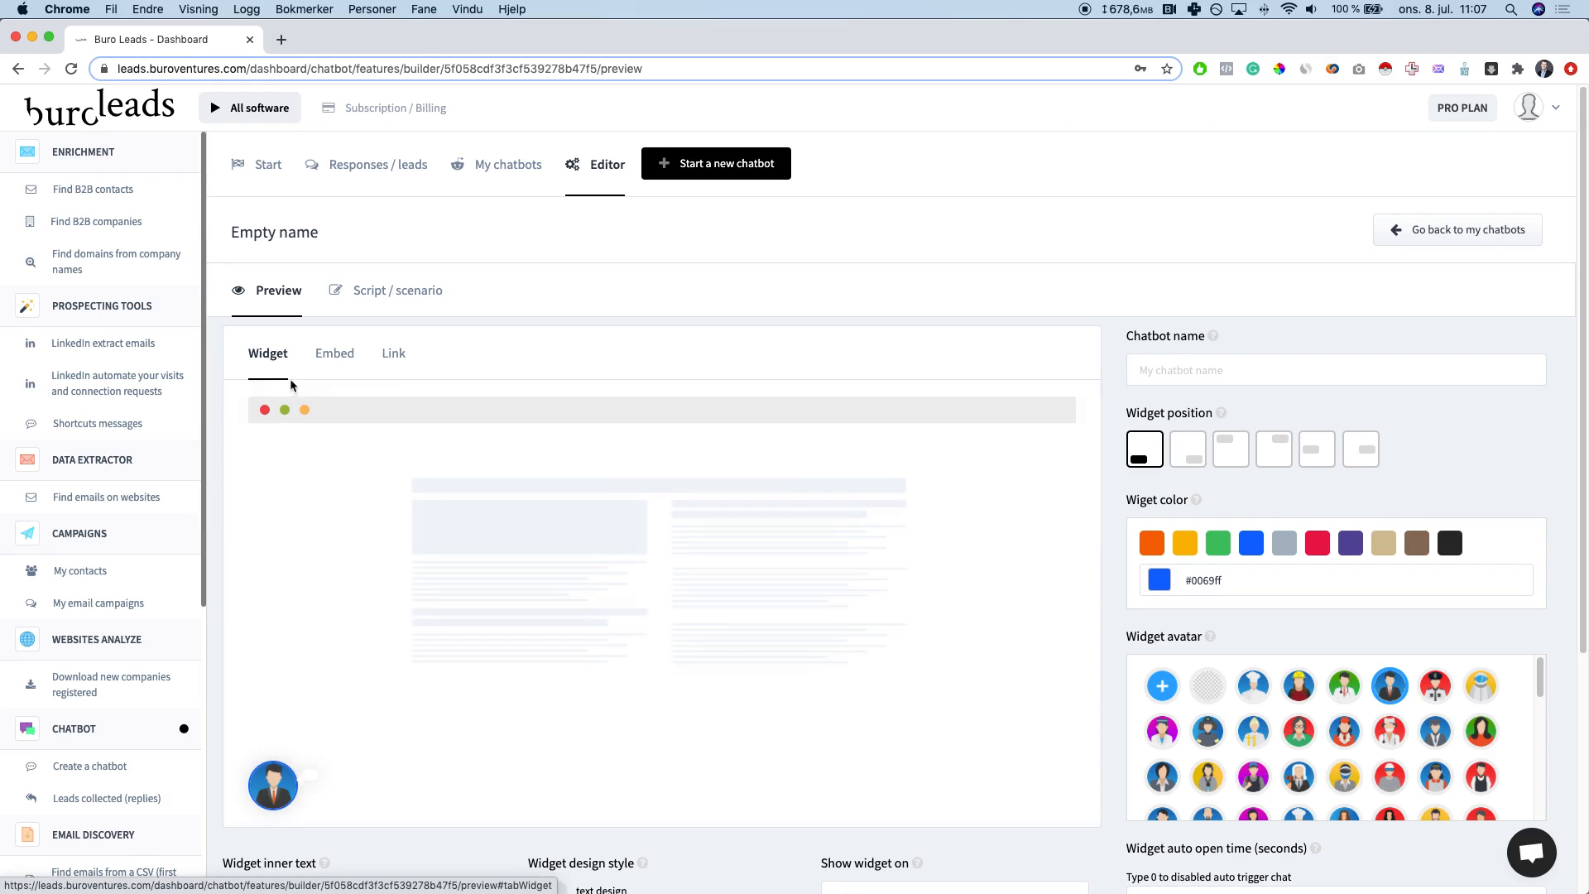
scroll(694, 581, down, 1)
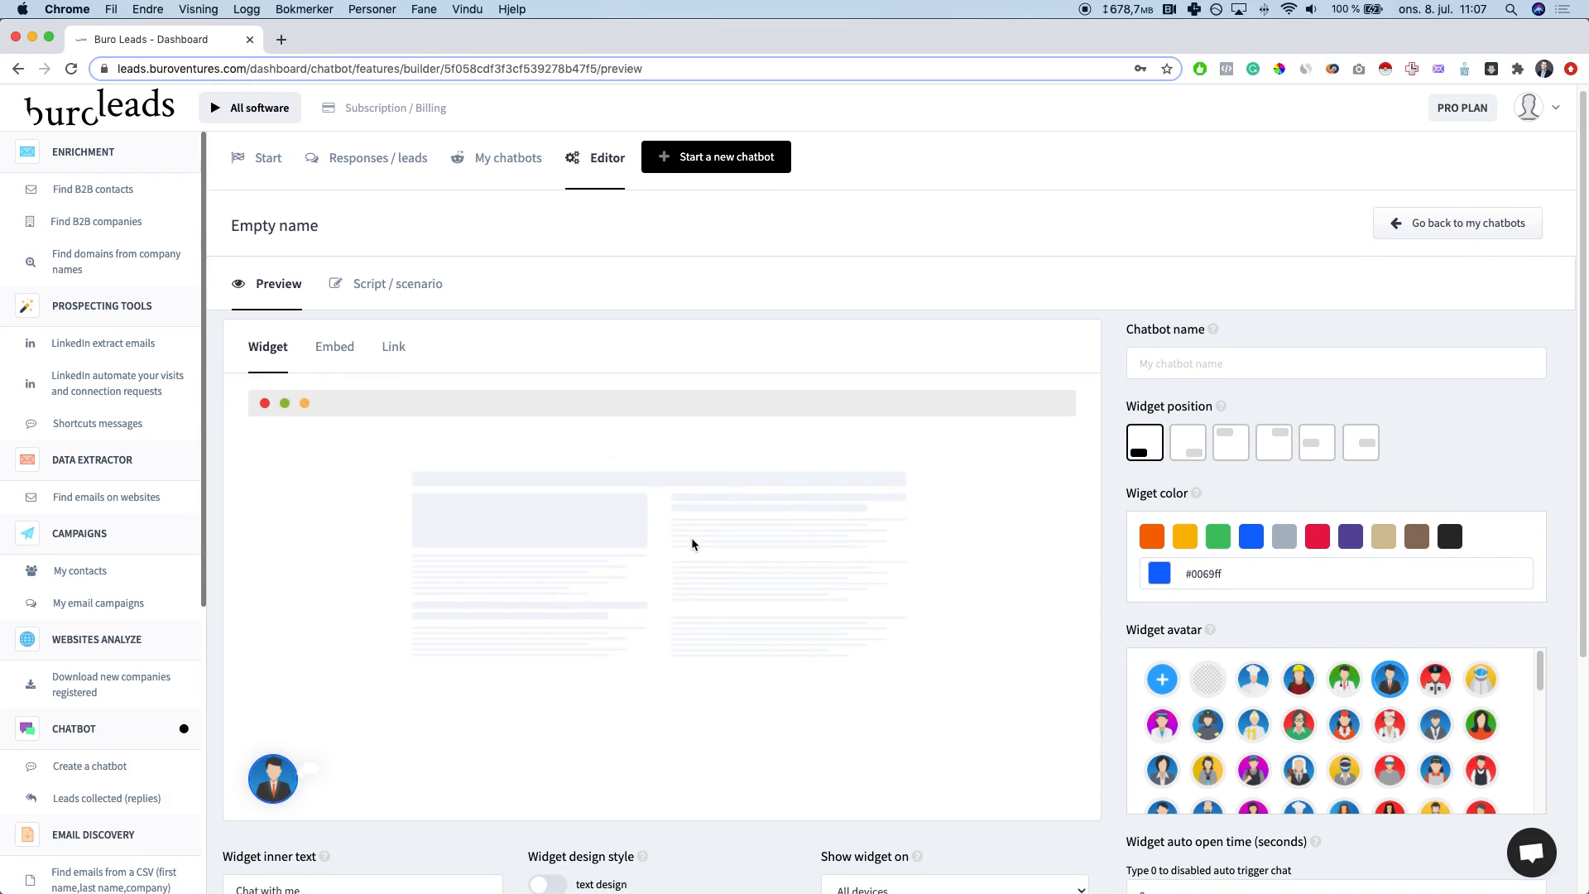
scroll(692, 543, down, 3)
Step: Try the different widget positions, settle on the page's bottom-right corner, and set the widget color to #444444
click(1176, 315)
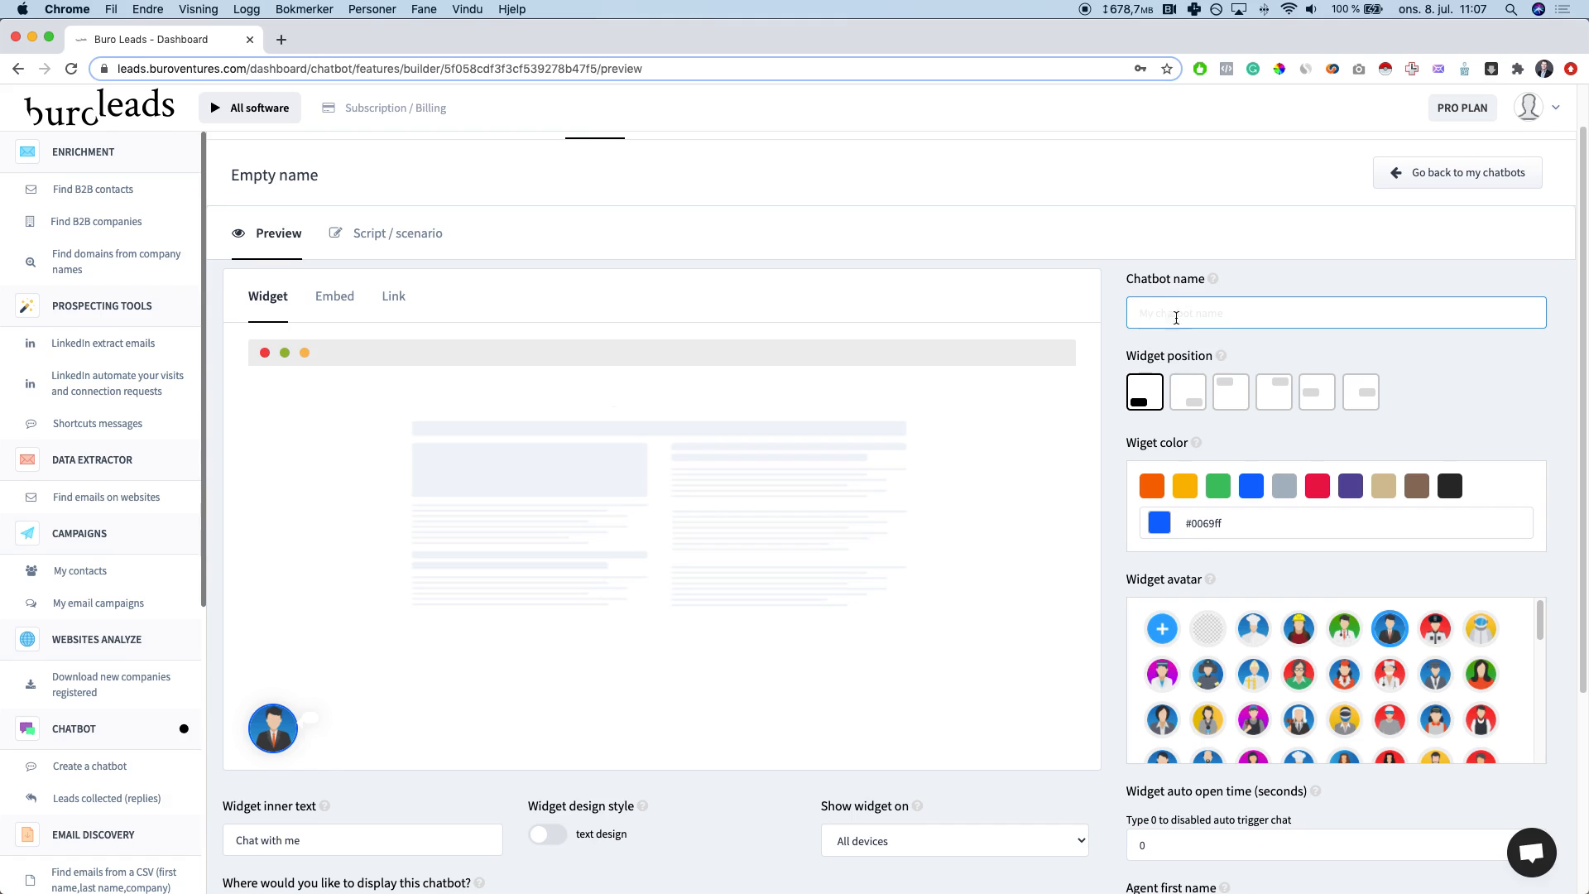
click(1187, 392)
click(1230, 392)
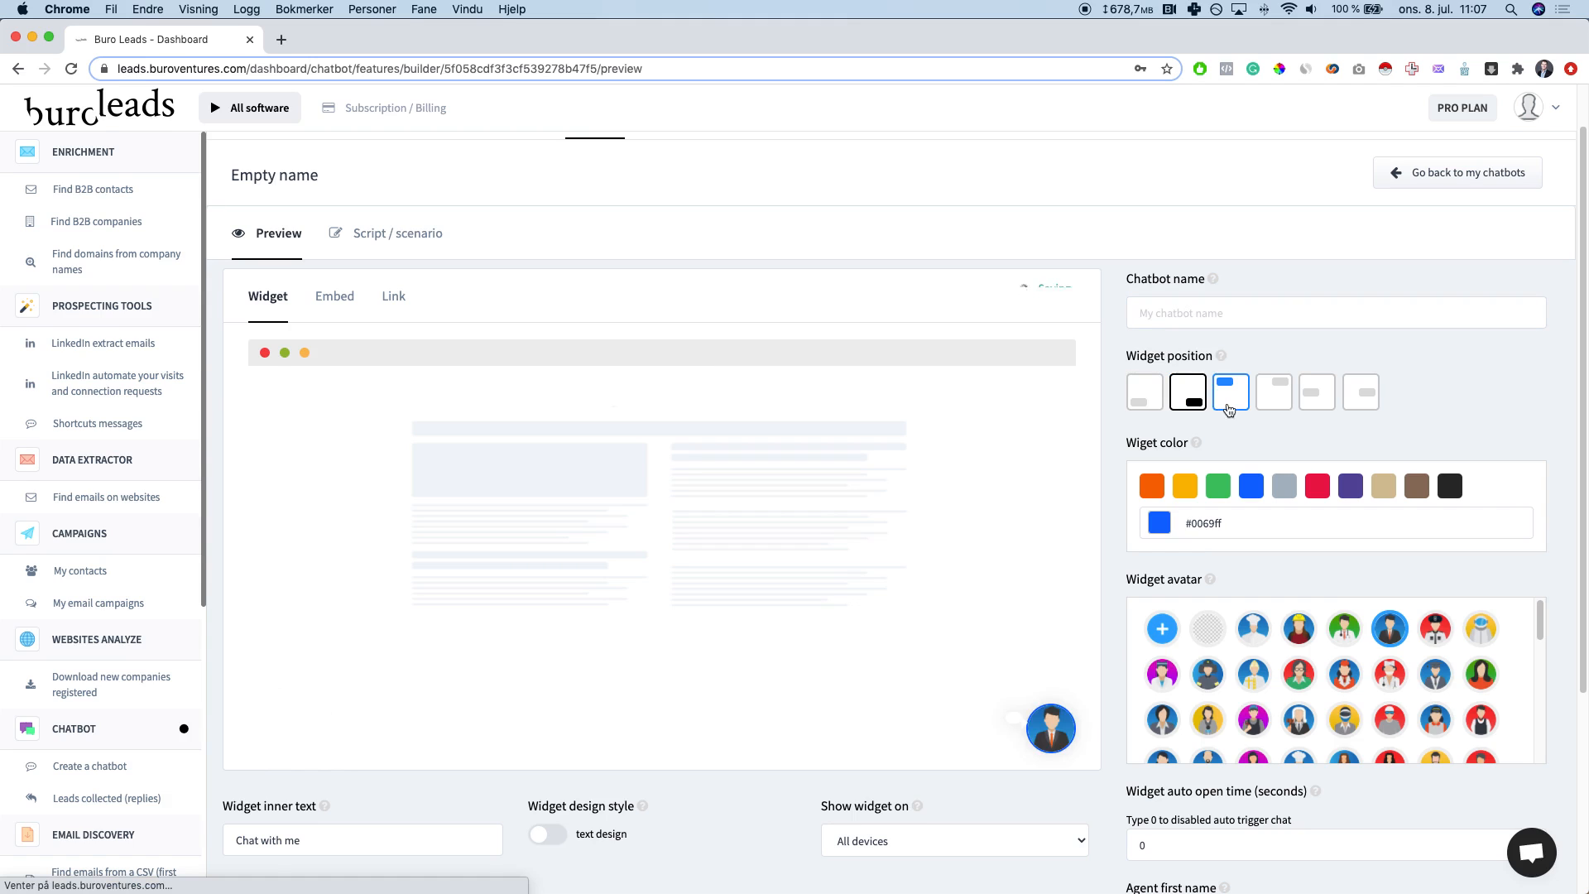
click(1293, 403)
click(1317, 394)
click(1360, 394)
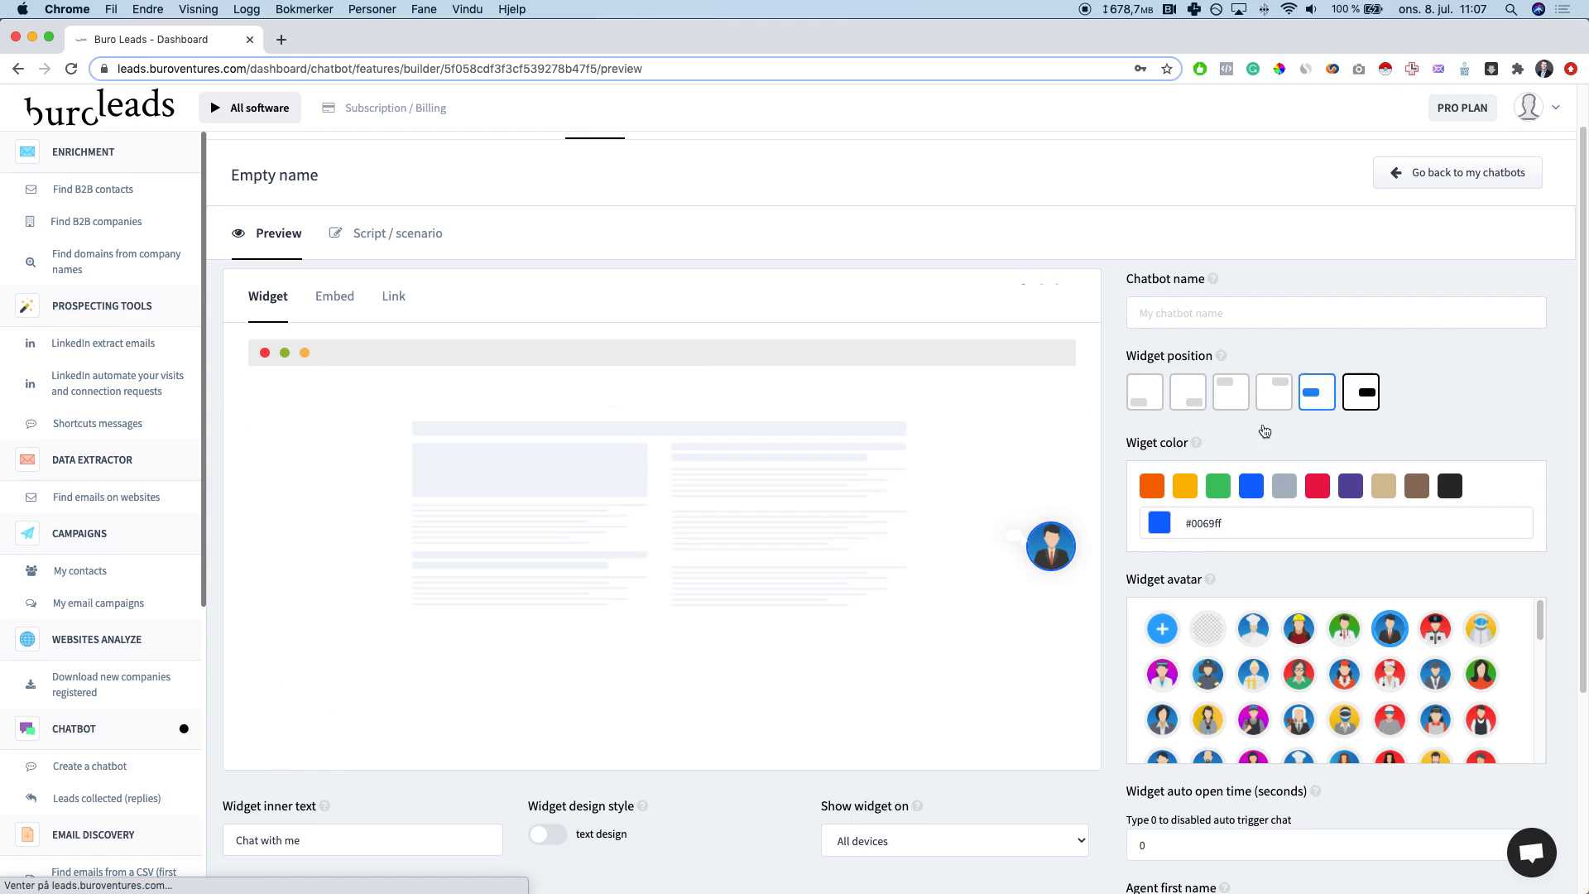
click(1205, 405)
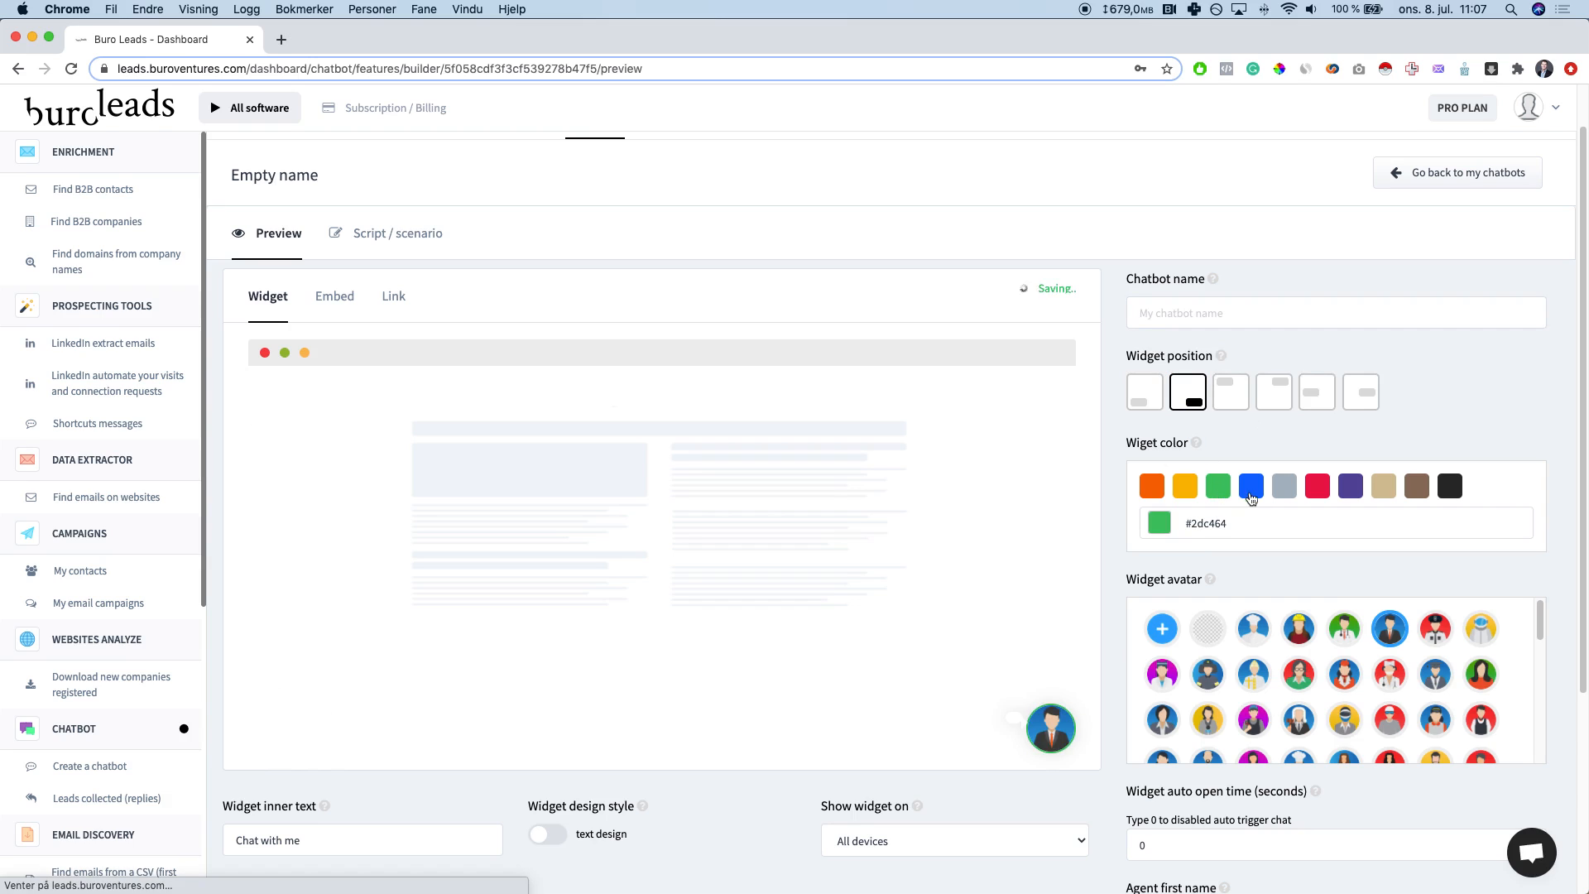
click(1283, 488)
click(1451, 486)
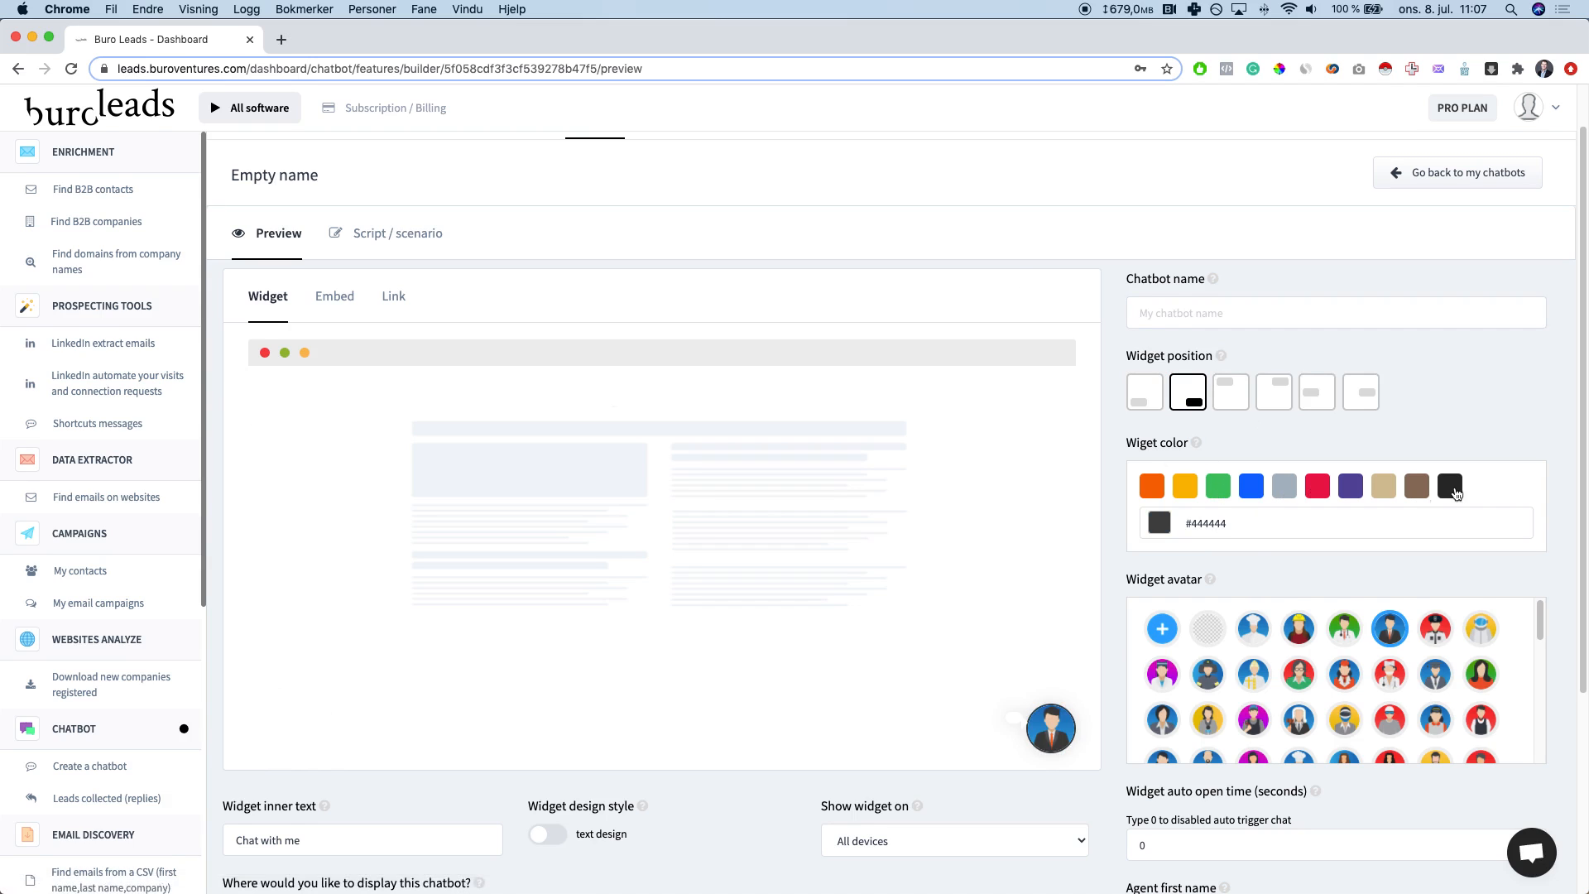
Step: Upload the agent's JPG portrait photo from the BURO Ventures folder as the widget avatar
scroll(1171, 571, down, 2)
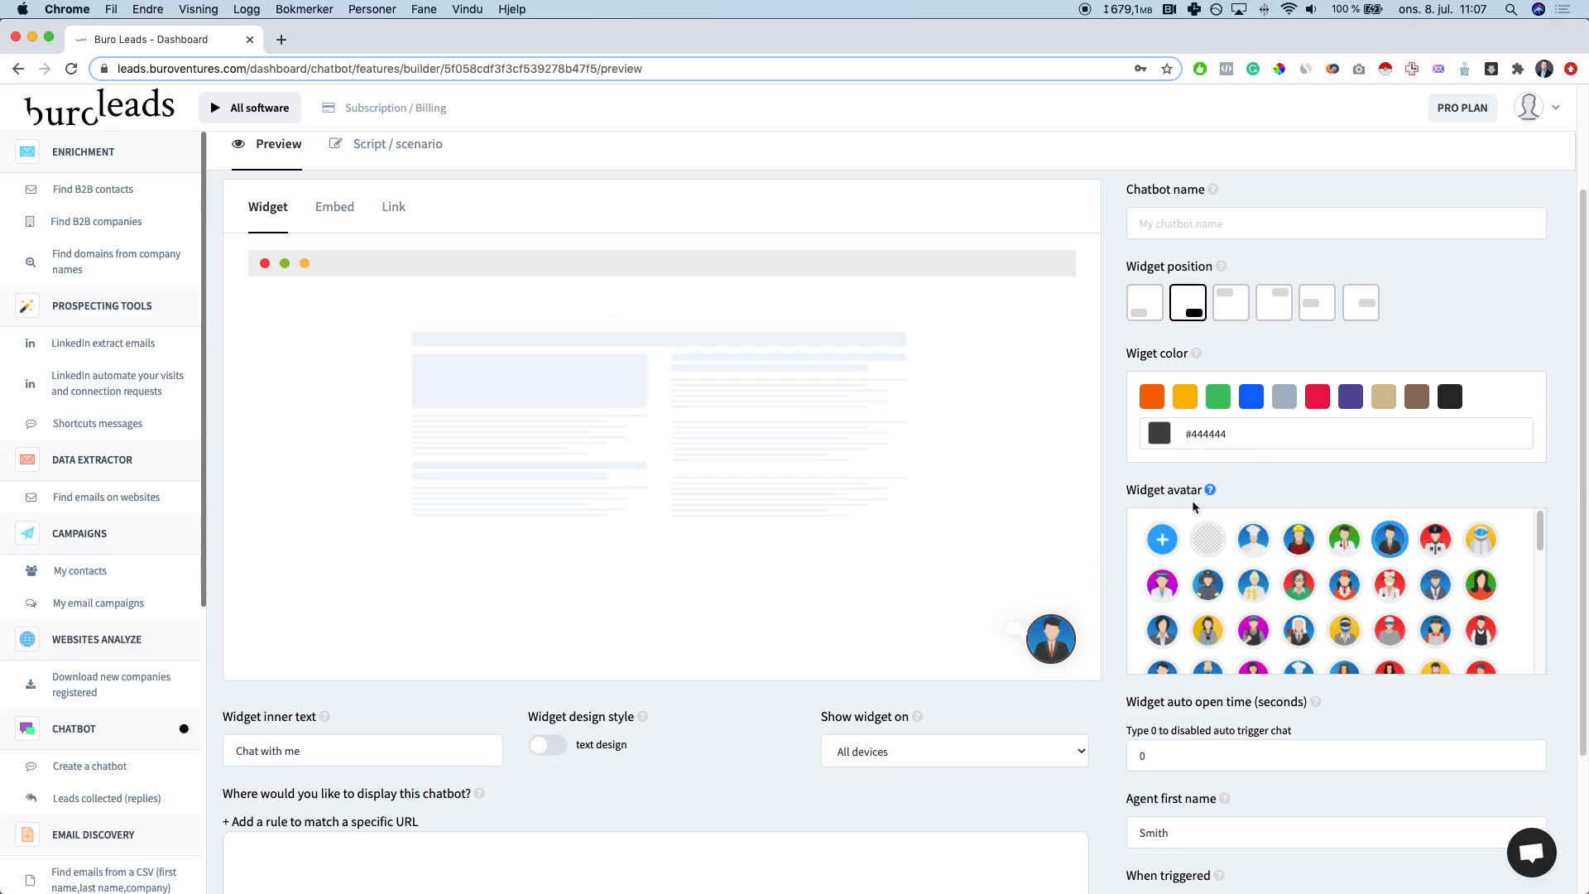
click(1164, 541)
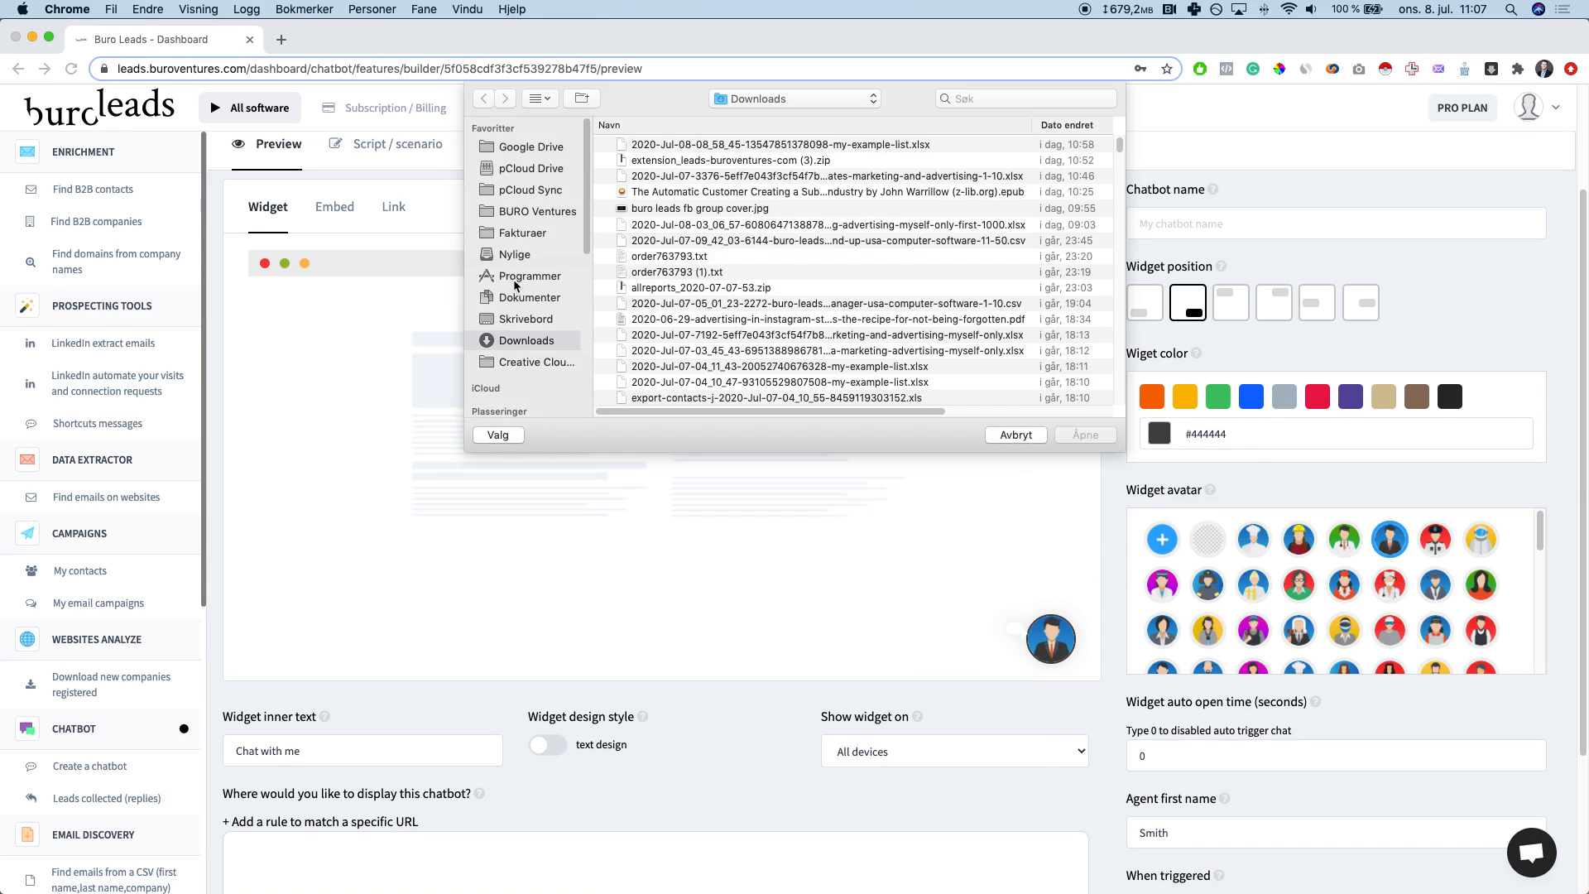
click(537, 211)
scroll(707, 335, down, 5)
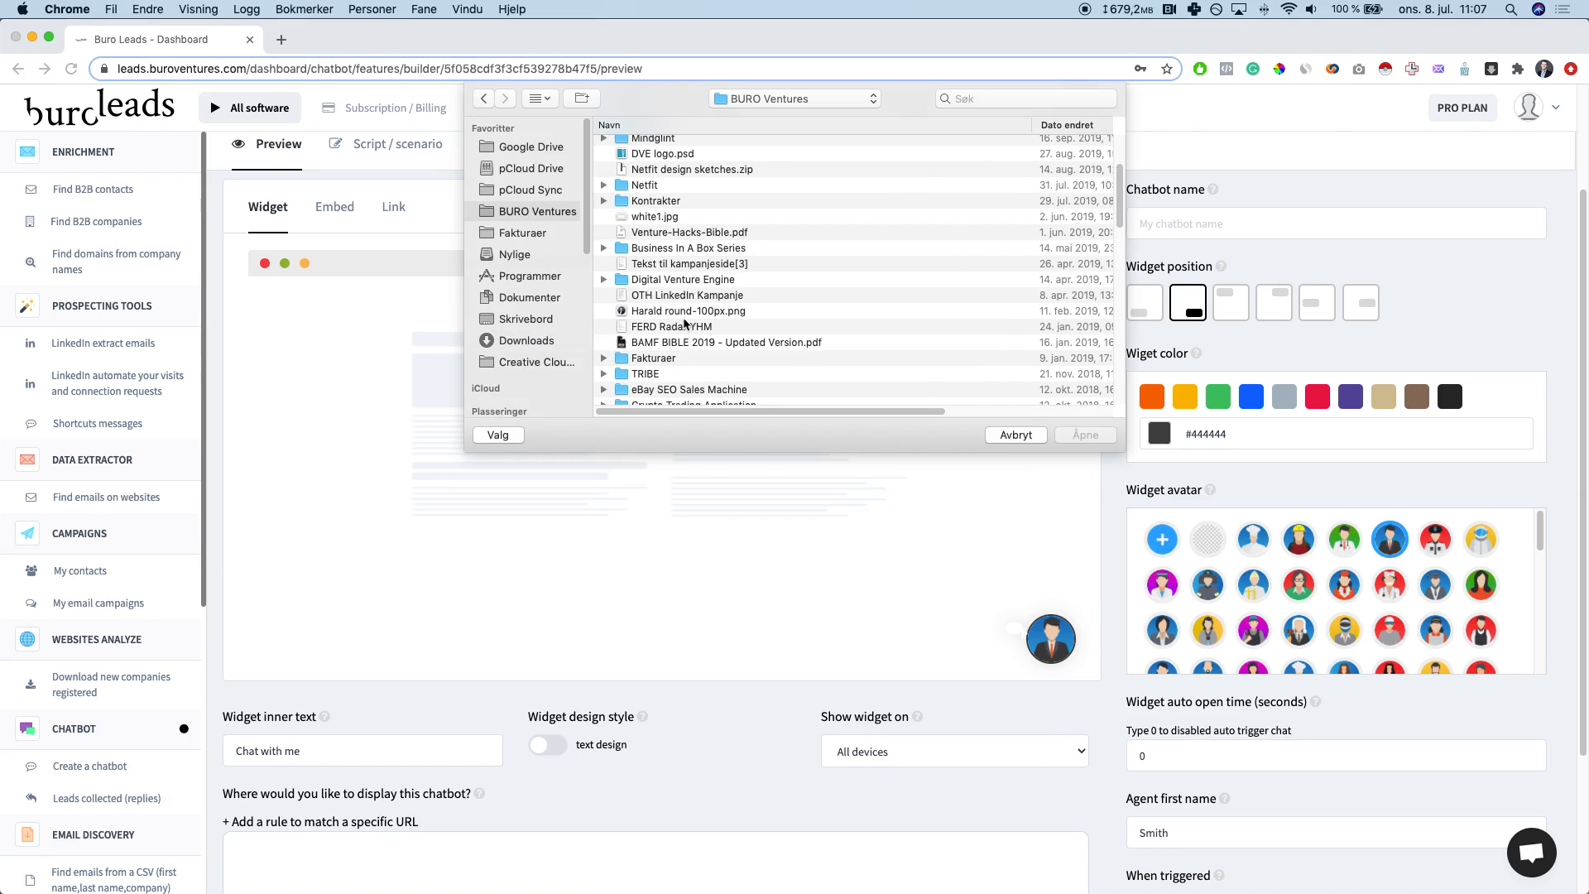
scroll(684, 323, down, 10)
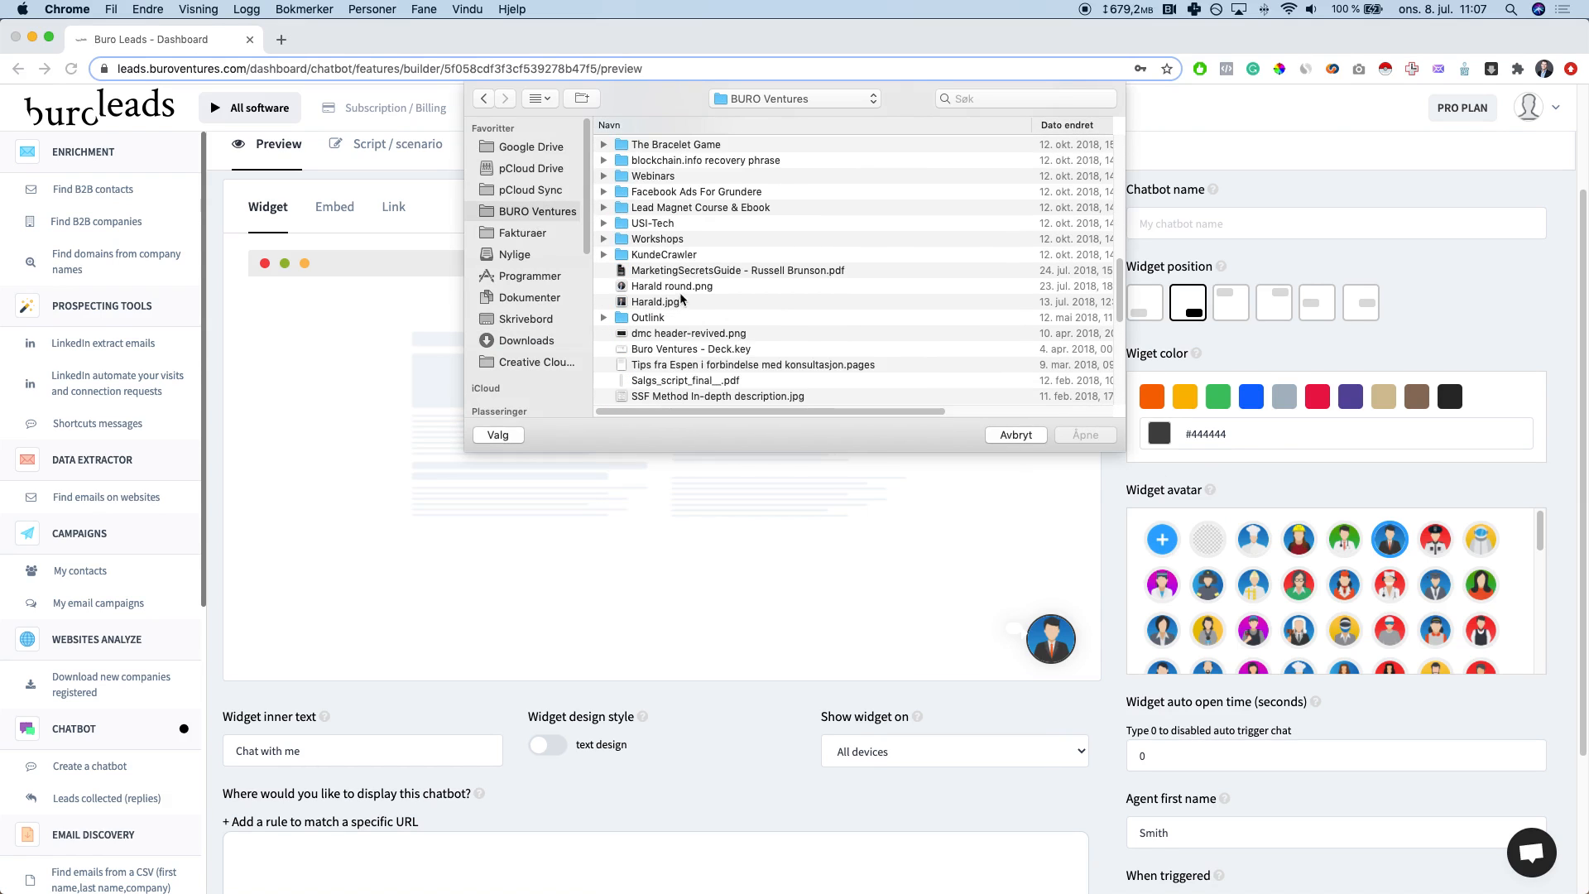
double_click(680, 302)
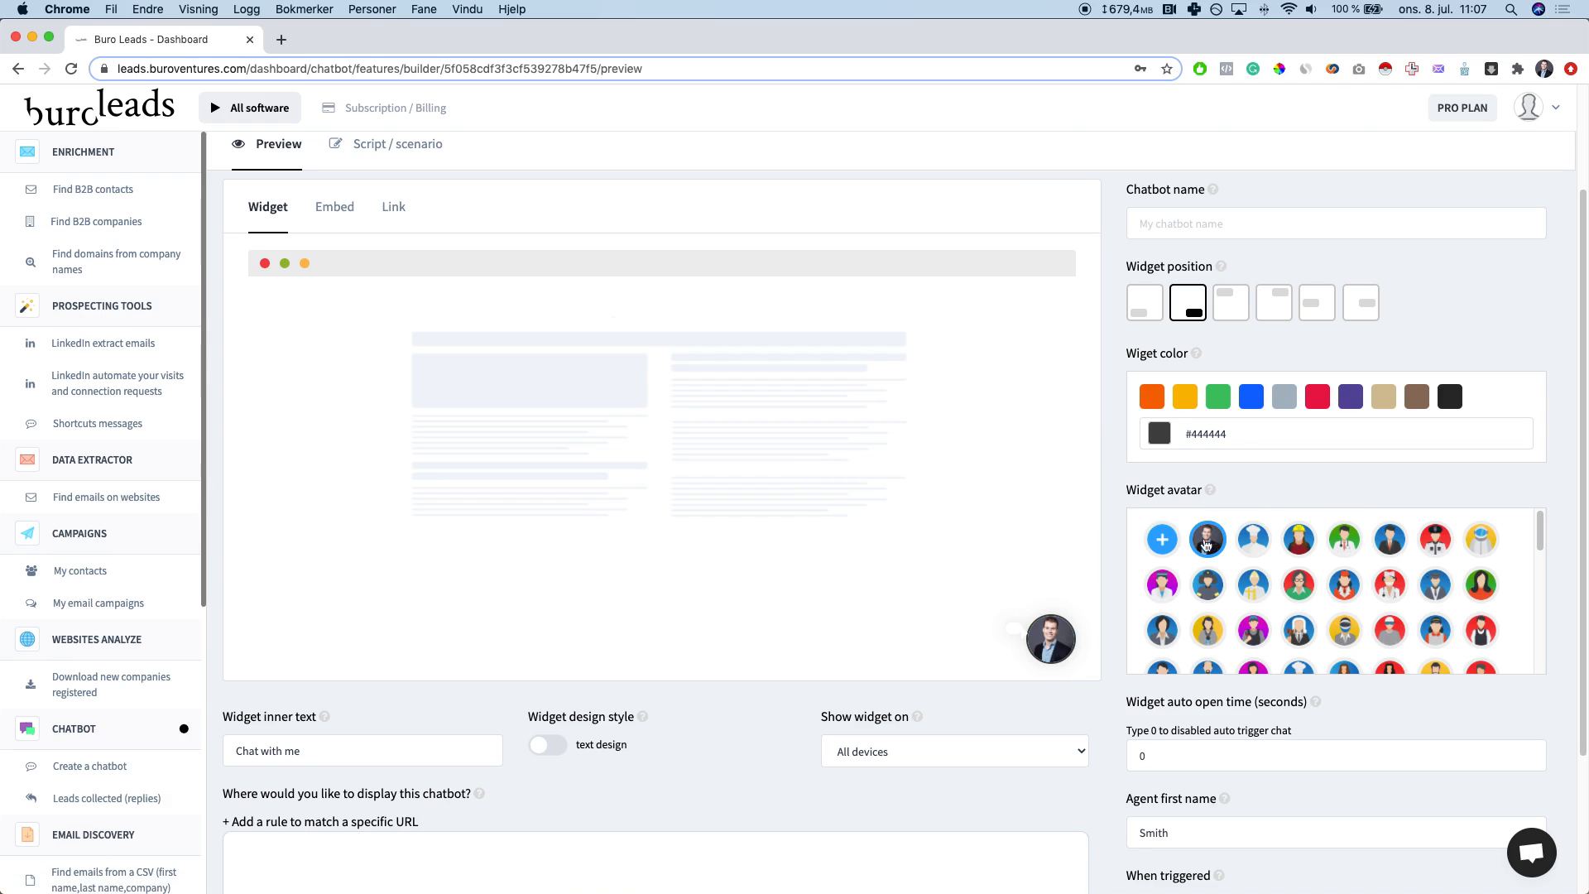
Step: Preview the widget's text design, switch it back off, and check the device visibility, URL rule and agent first name settings
scroll(1122, 596, down, 5)
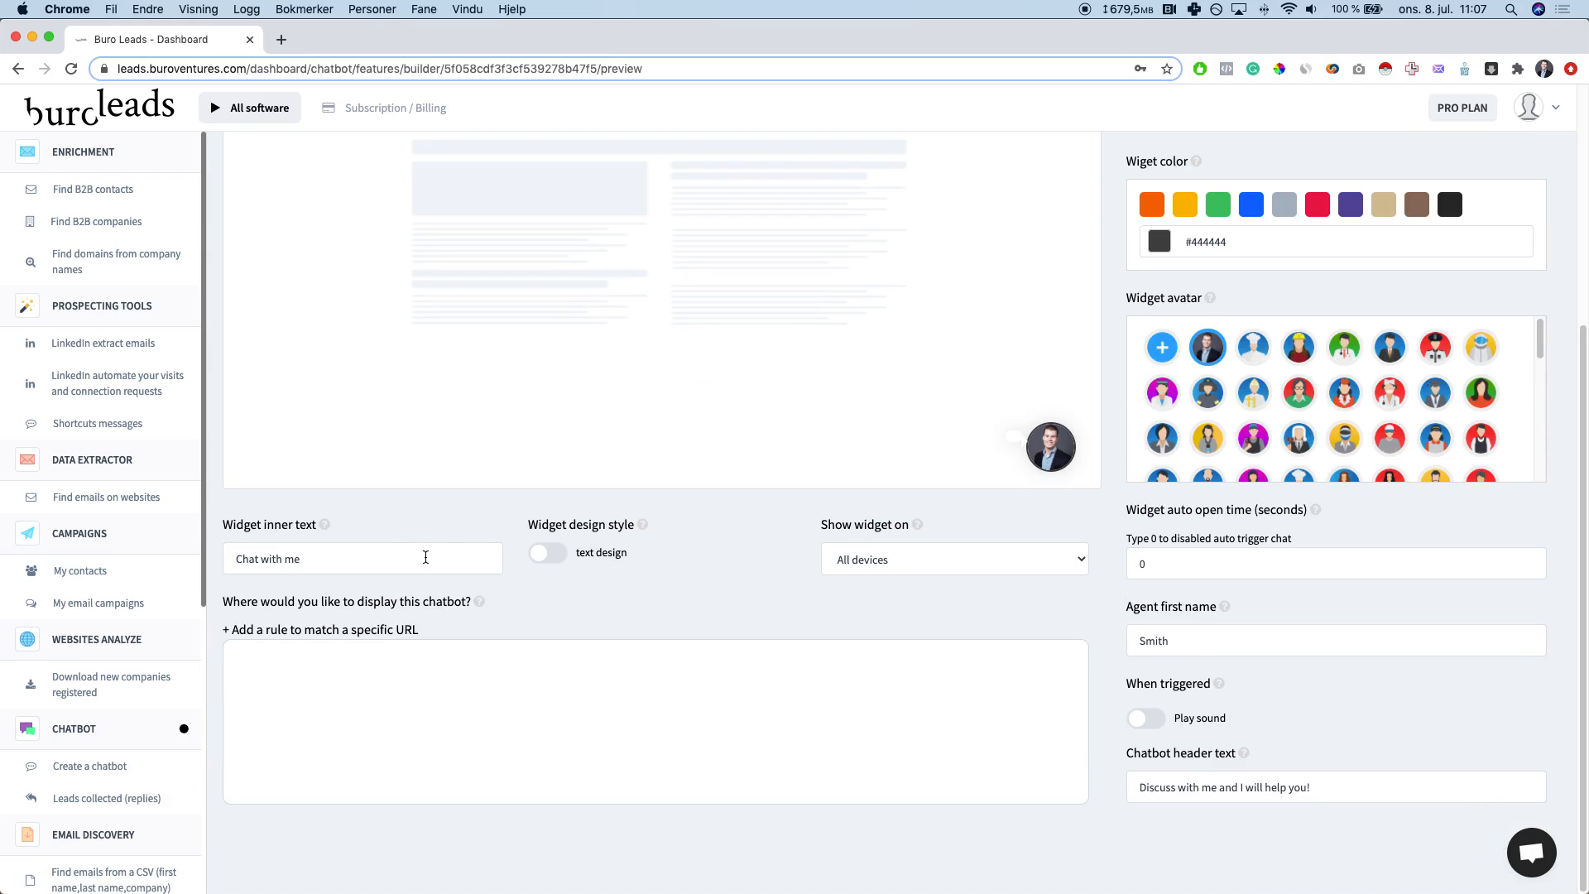
click(552, 555)
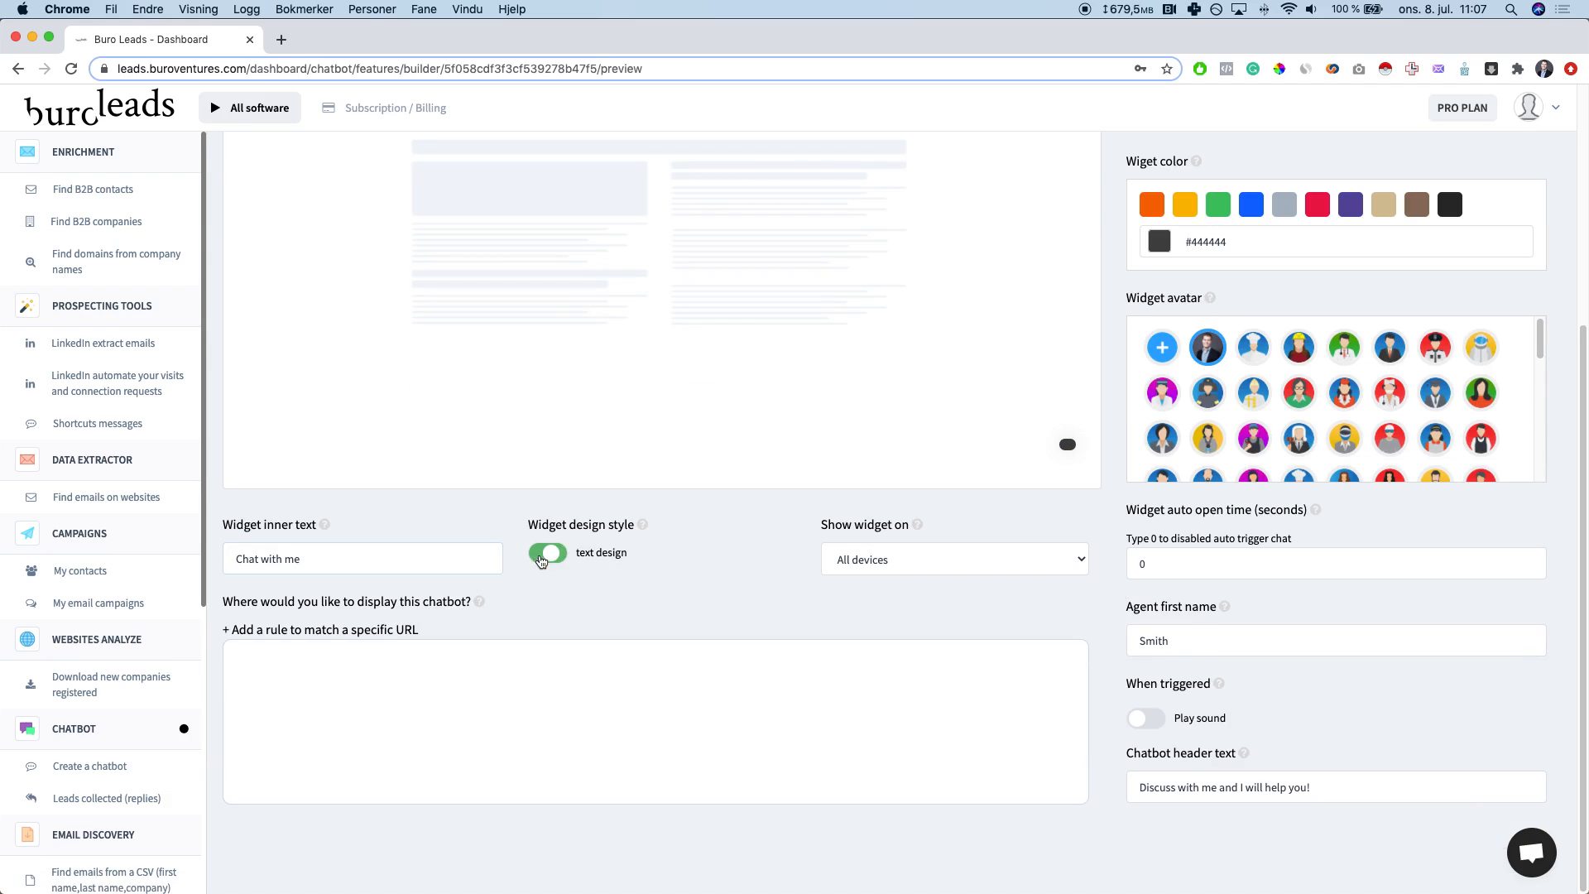
click(552, 555)
click(851, 569)
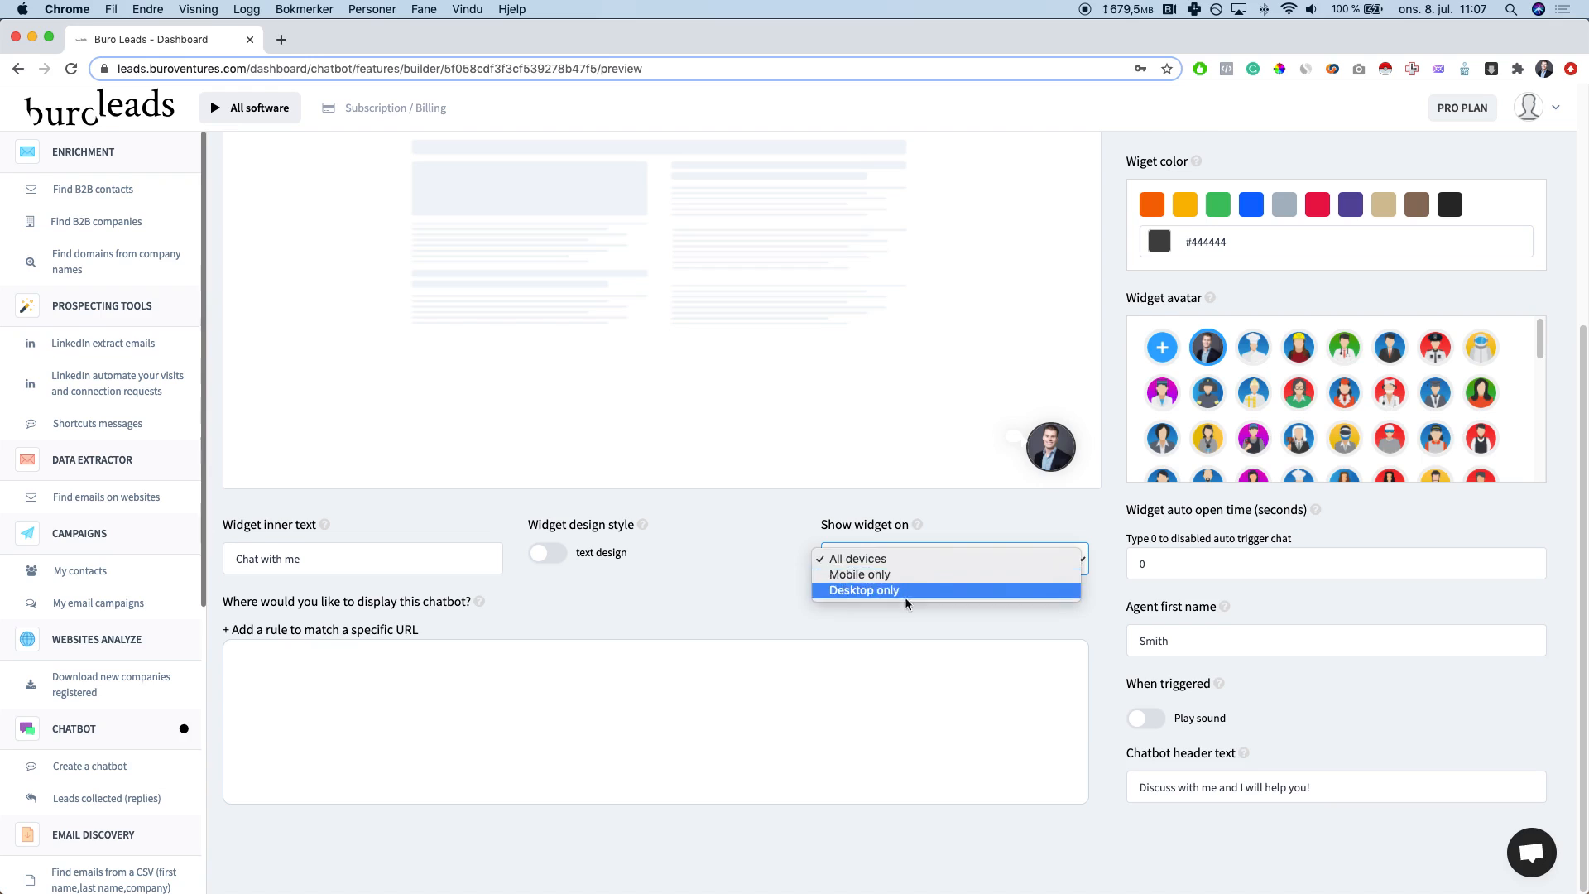
click(722, 603)
click(910, 559)
click(383, 709)
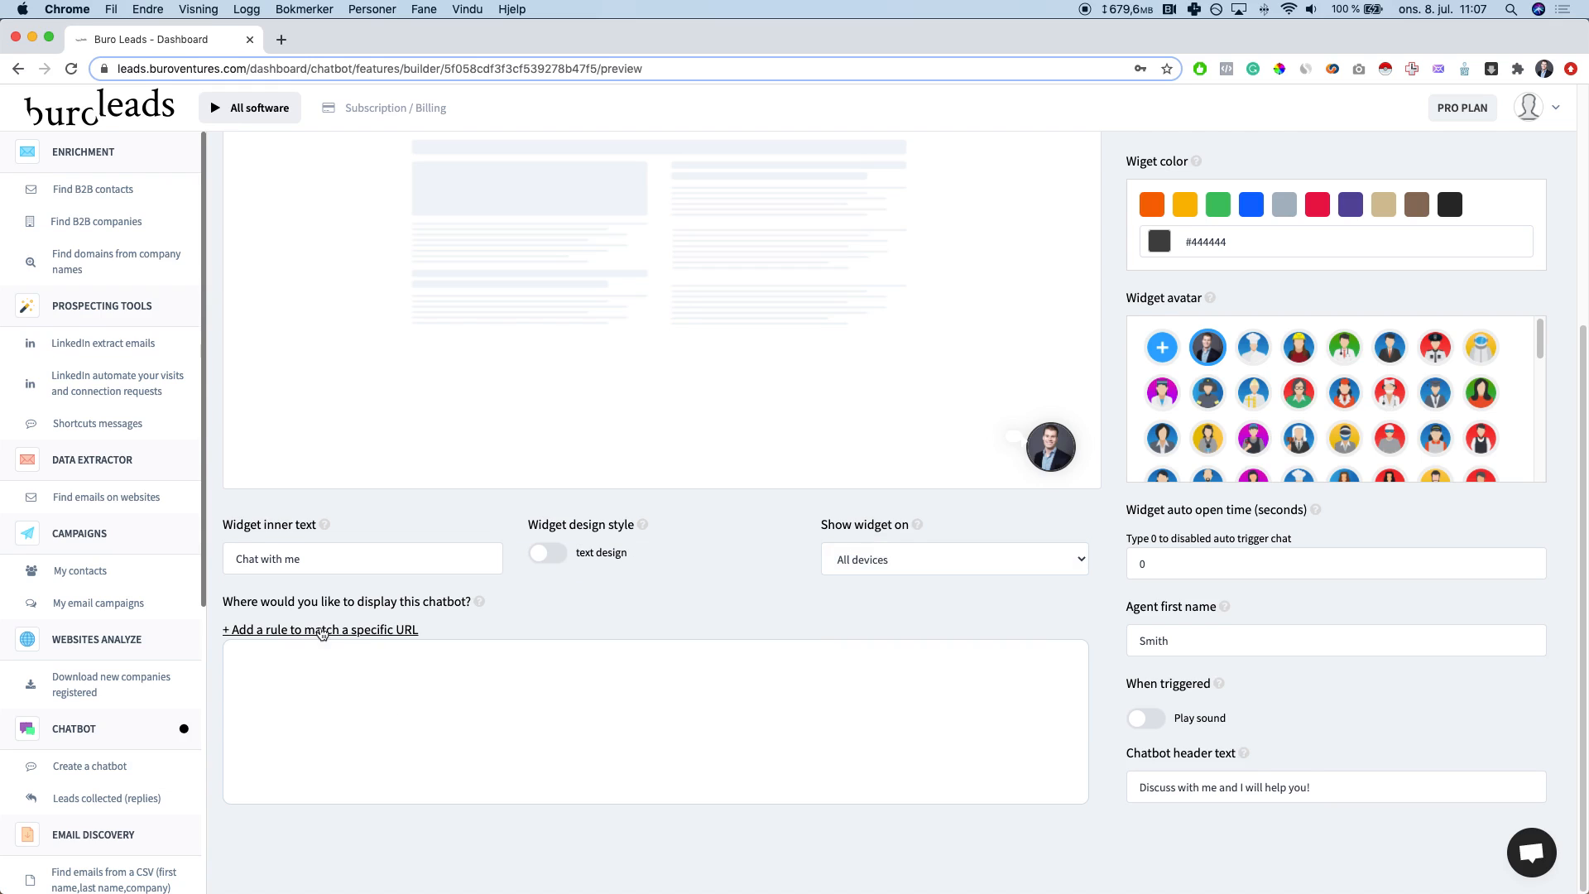
double_click(1184, 654)
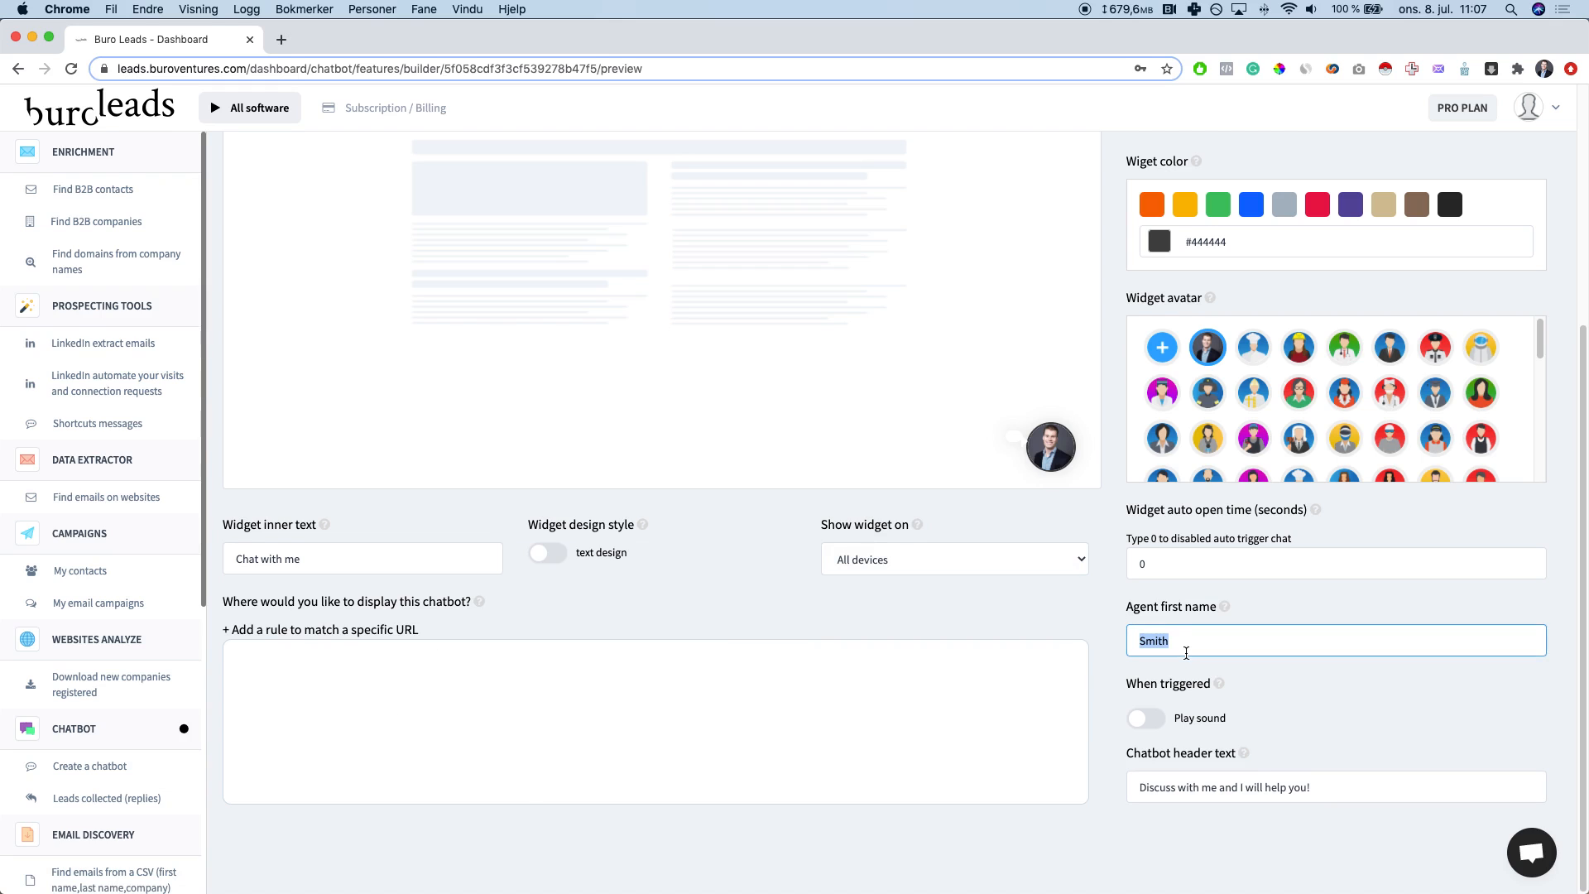
click(1117, 614)
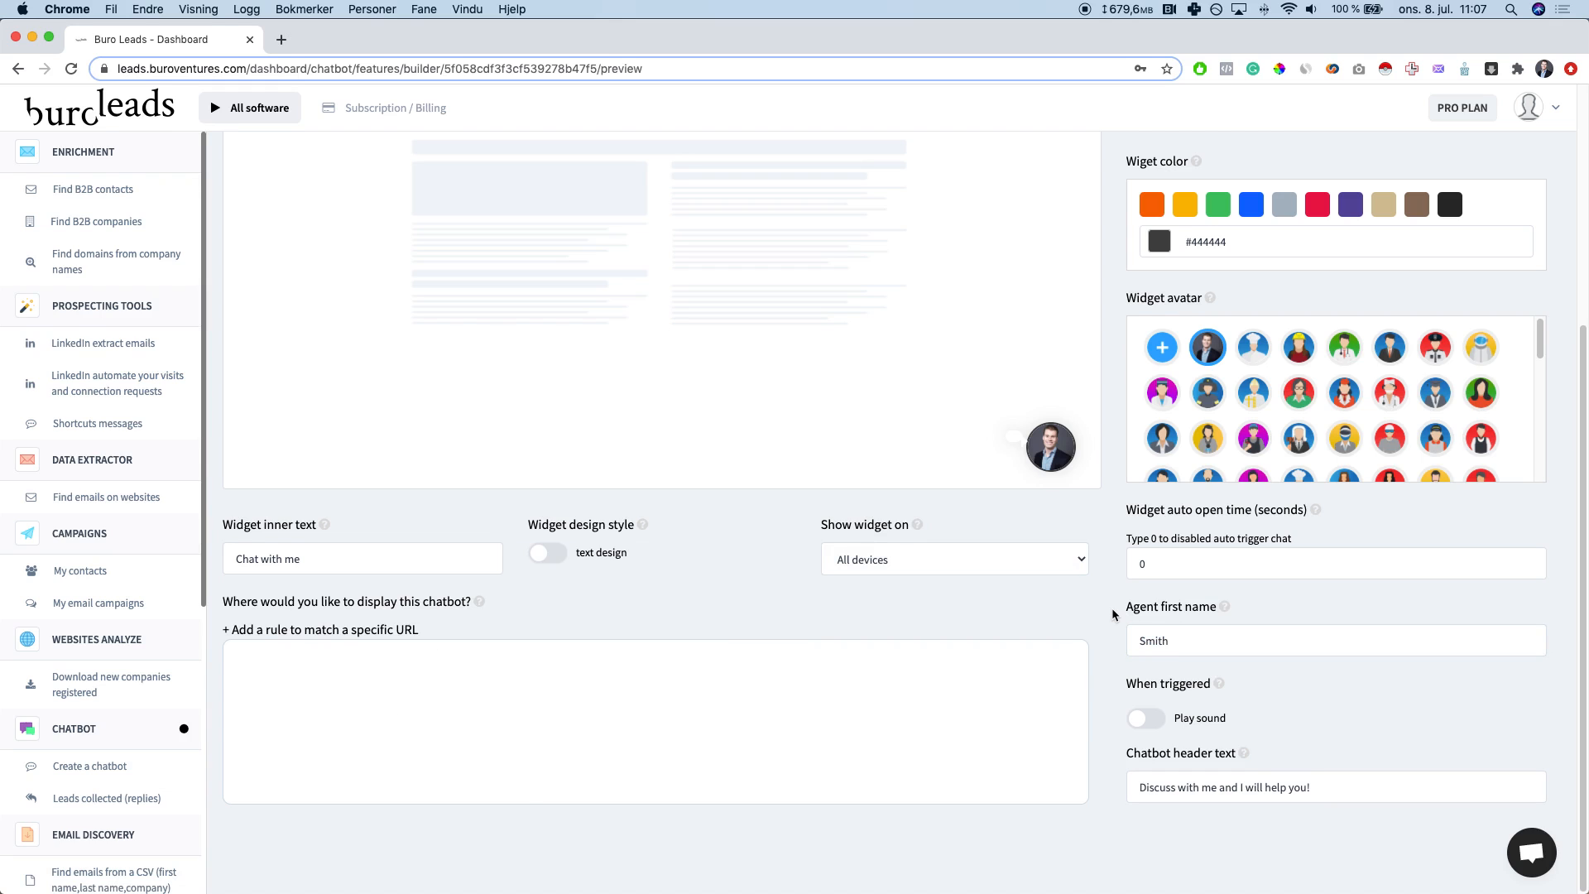
Step: Name the chatbot "test"
scroll(1169, 791, up, 4)
click(1231, 317)
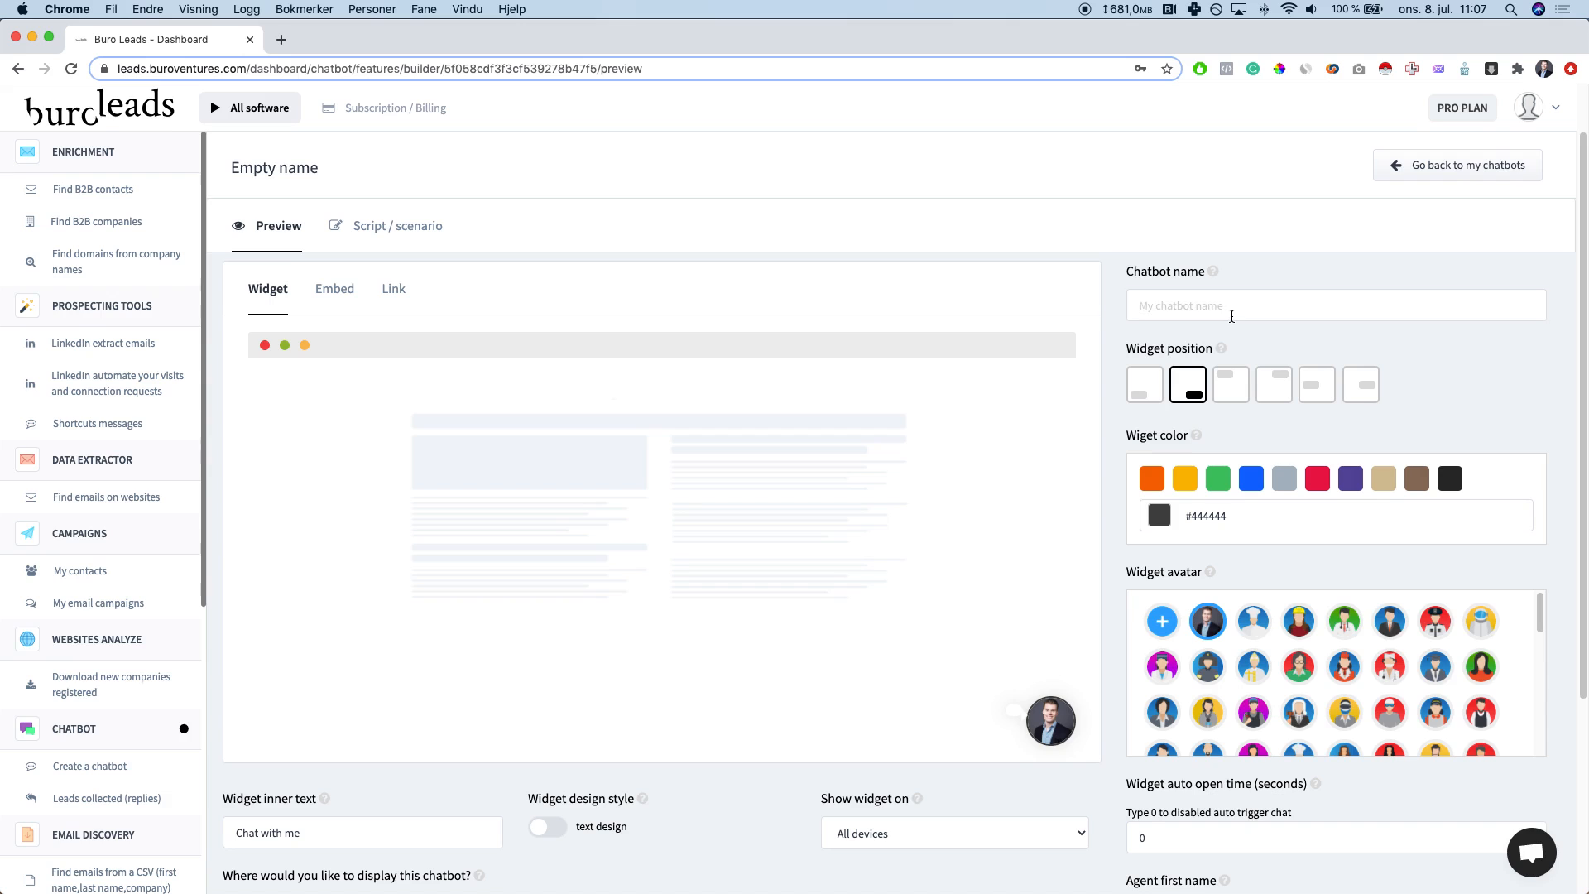
text(test)
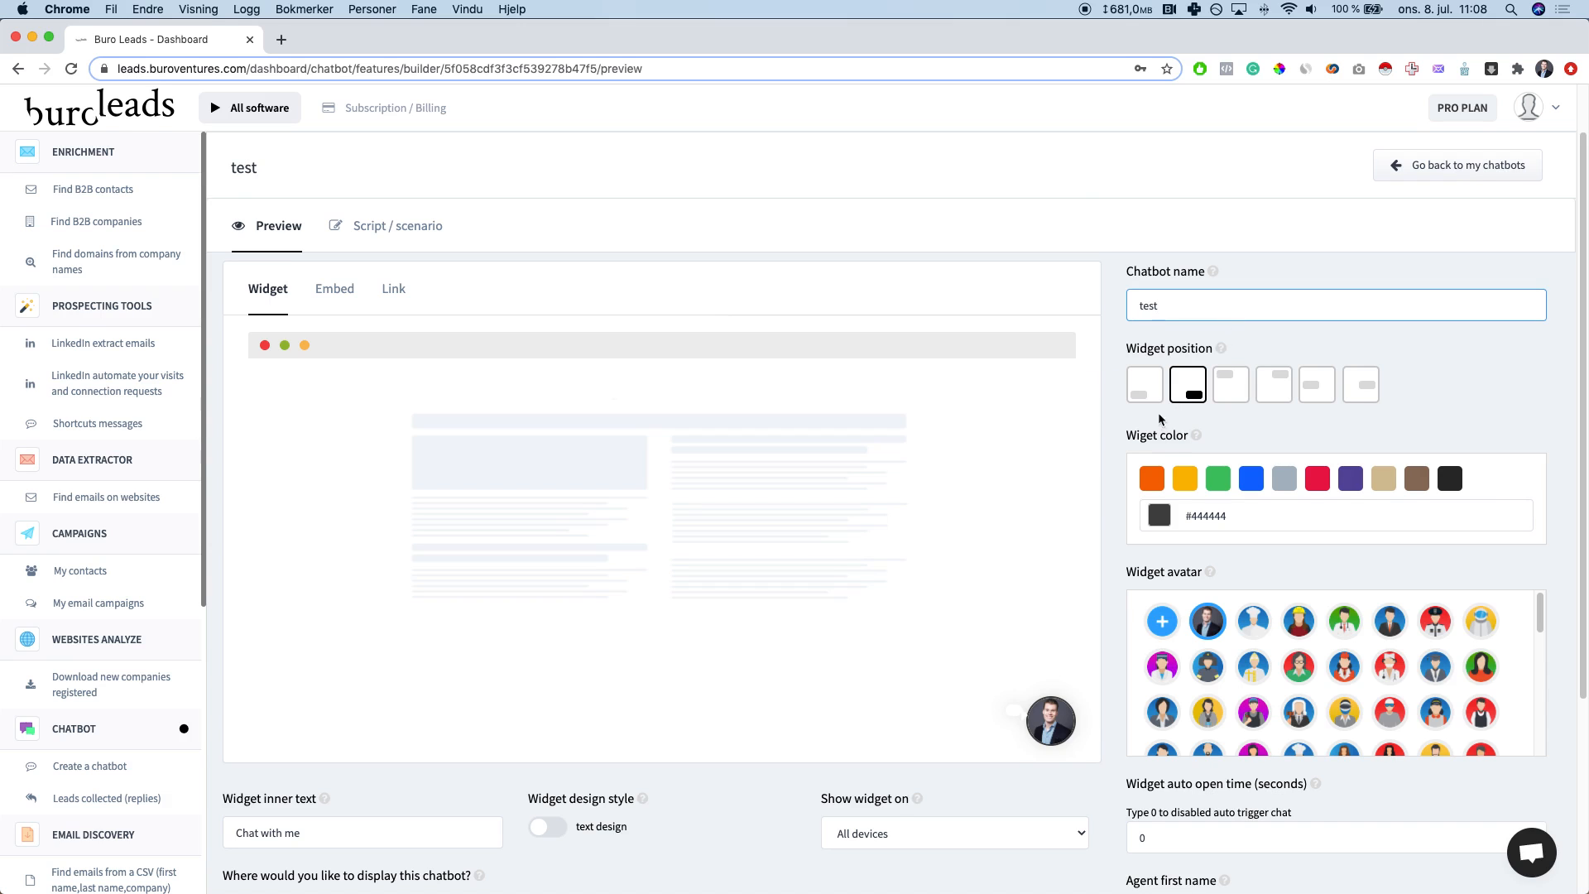
Step: Add a multi choice step to the chatbot's scenario with the answers Option 1, Option 2 and Option 3
click(437, 241)
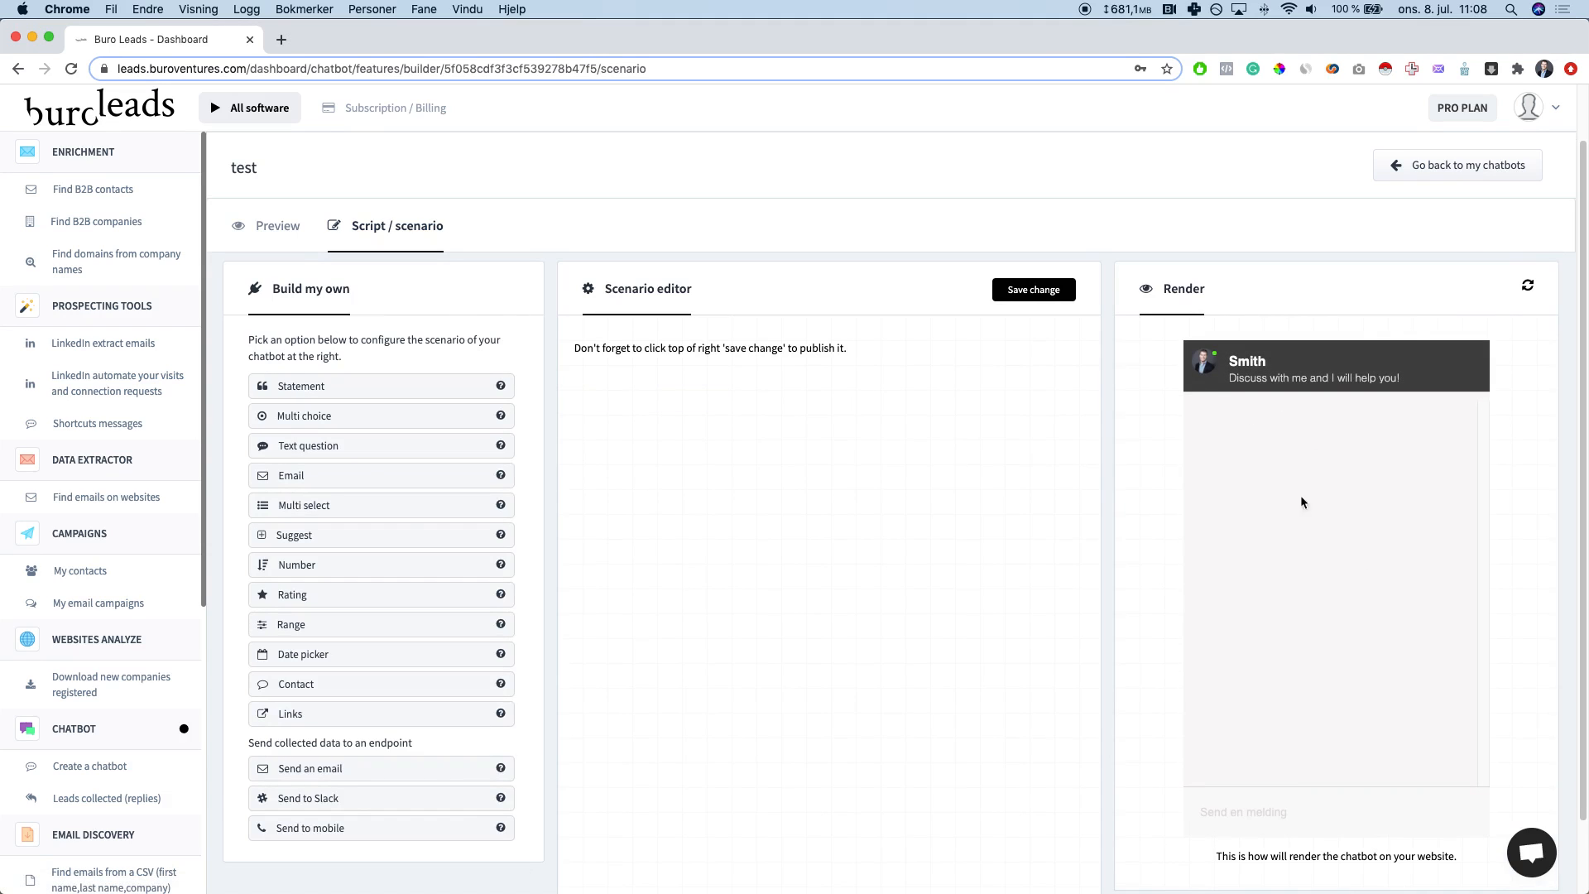
click(378, 419)
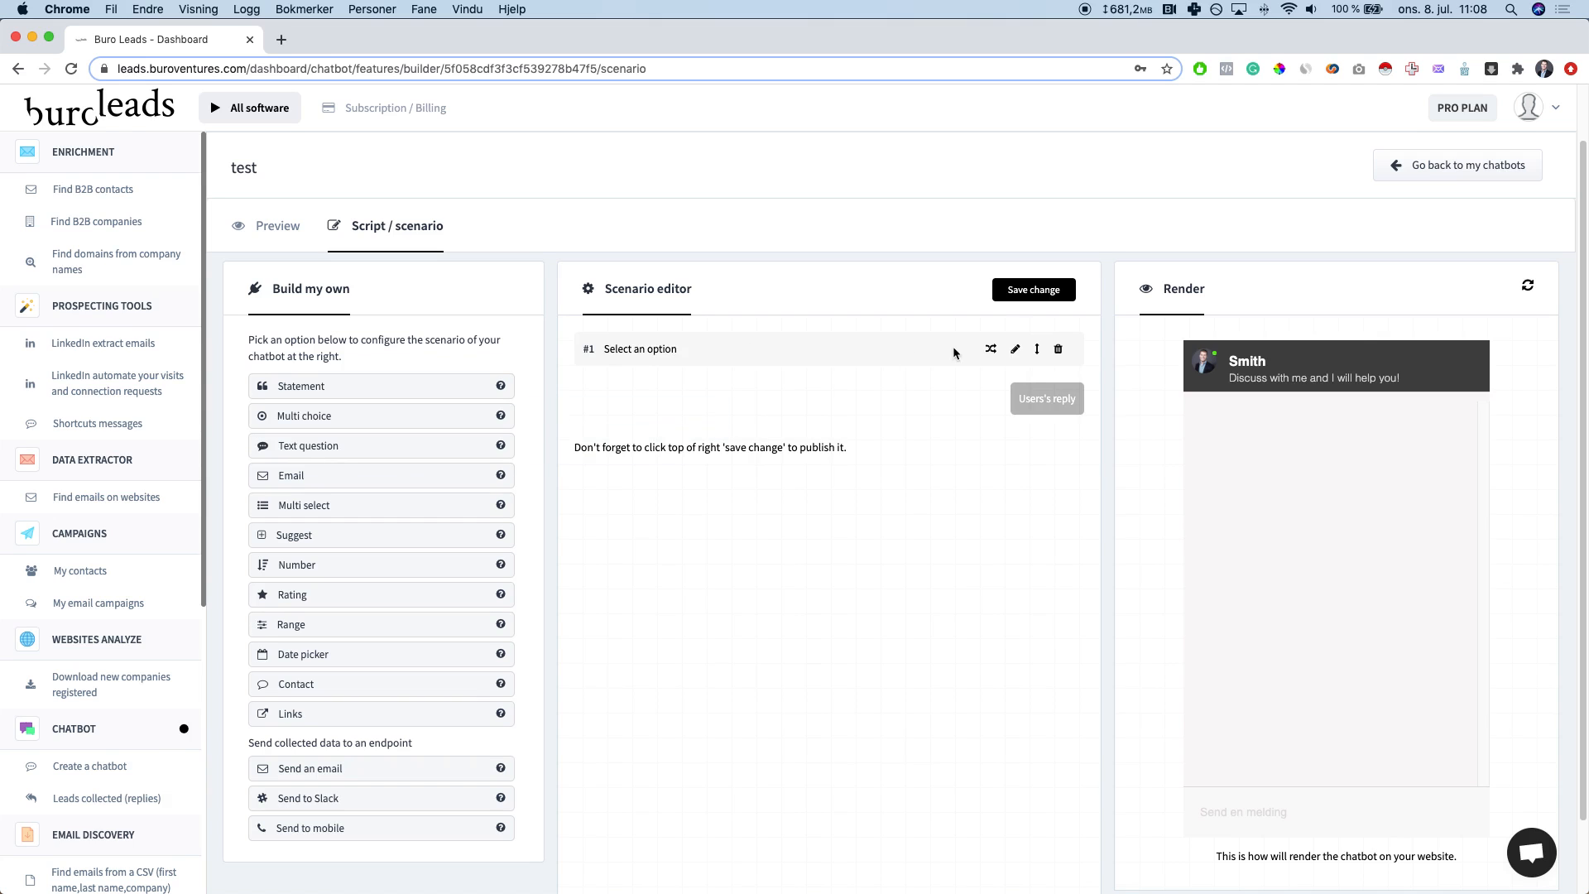
click(1013, 347)
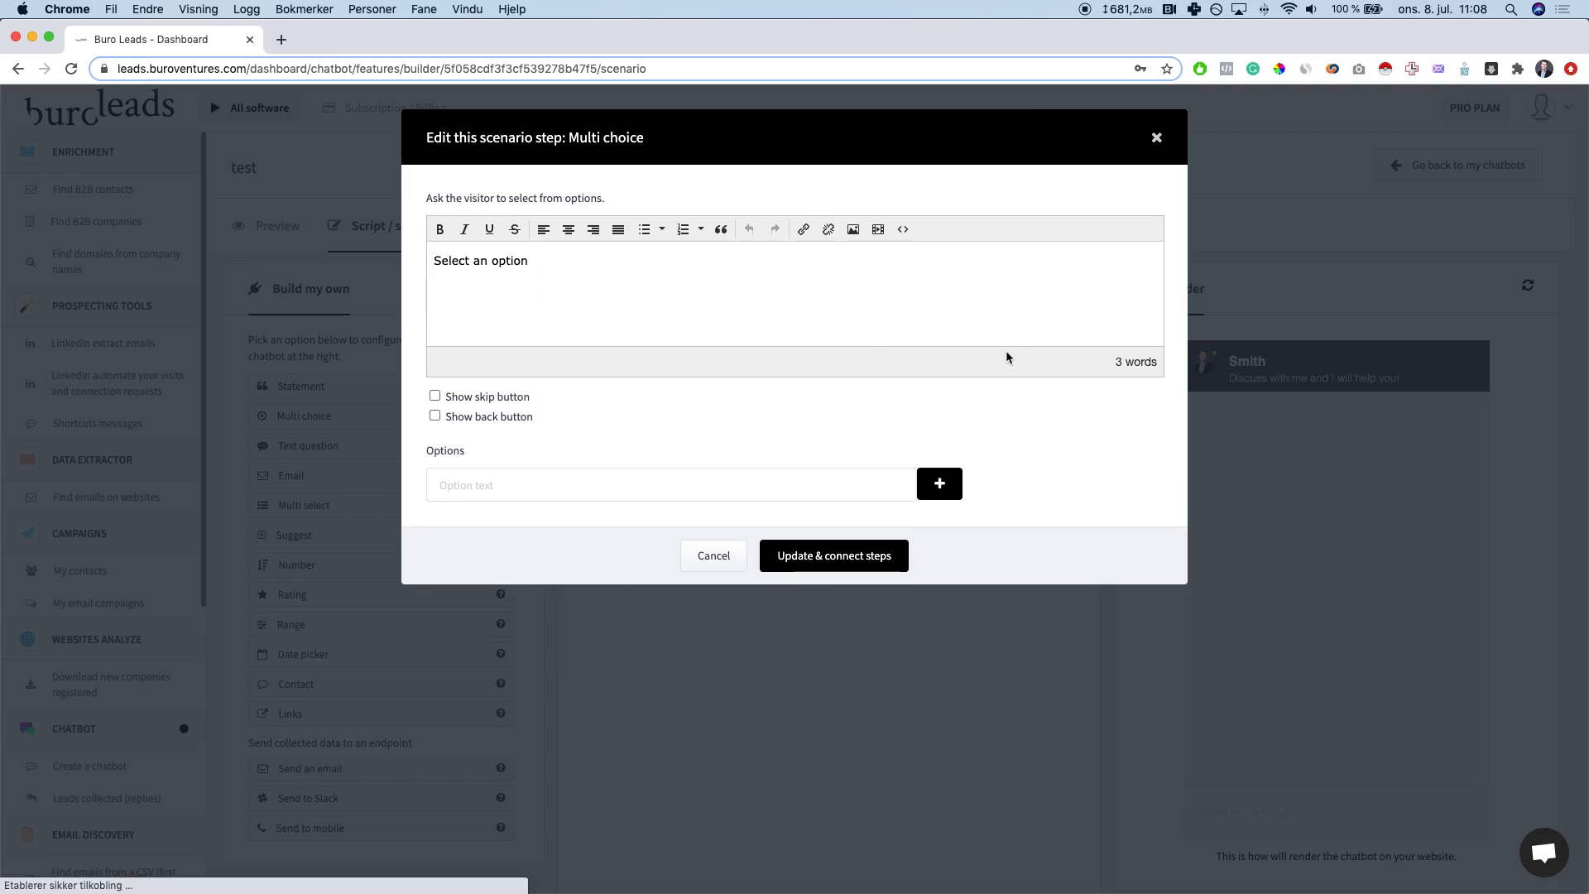
click(558, 270)
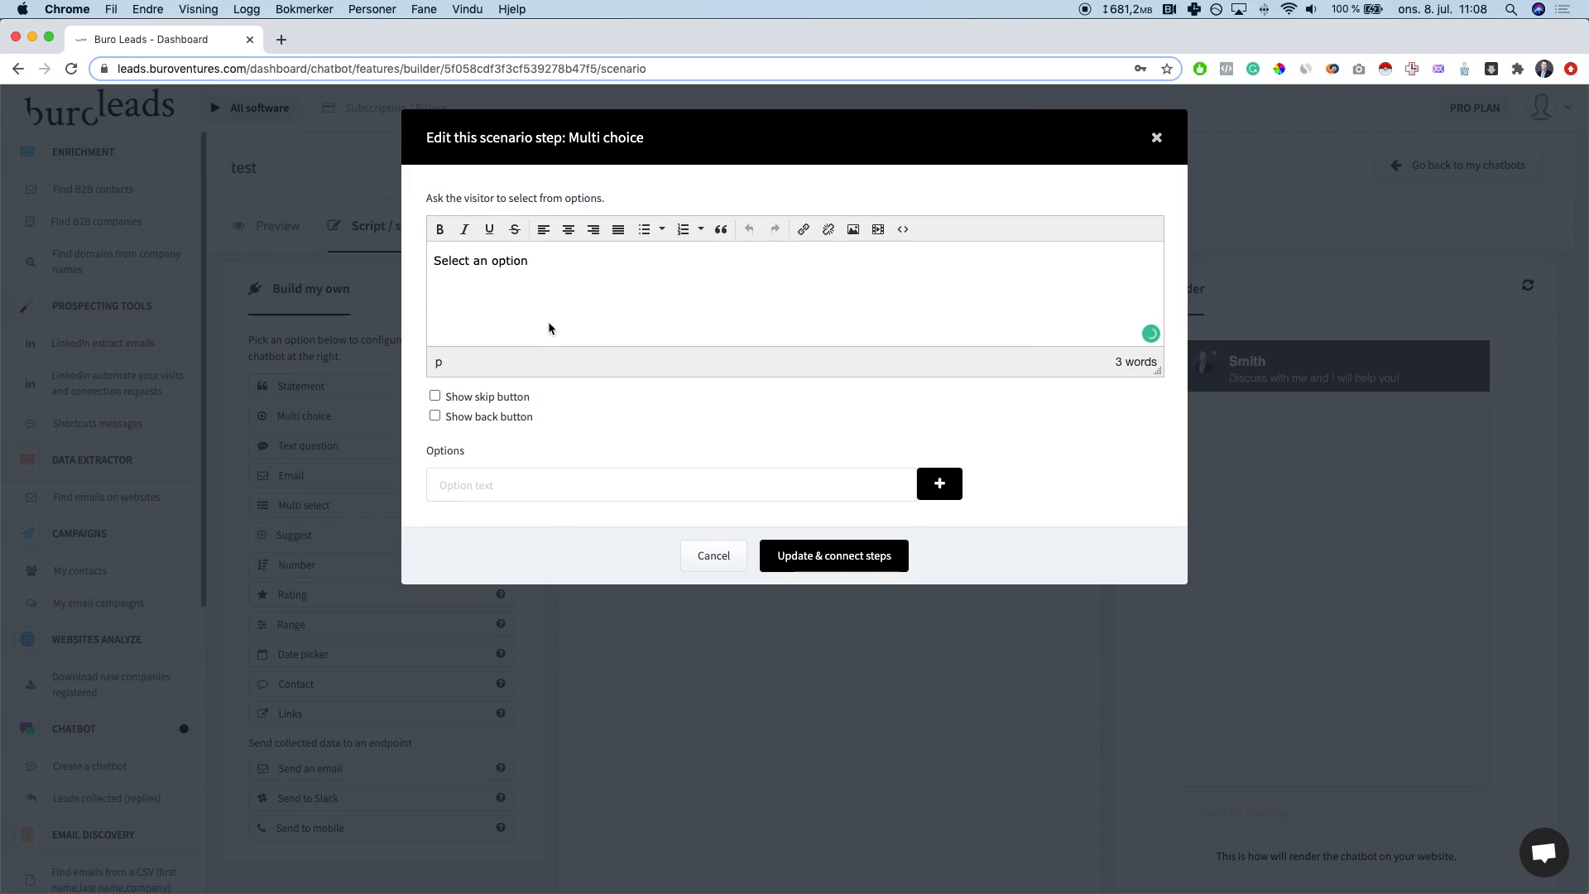
click(547, 488)
text(Option)
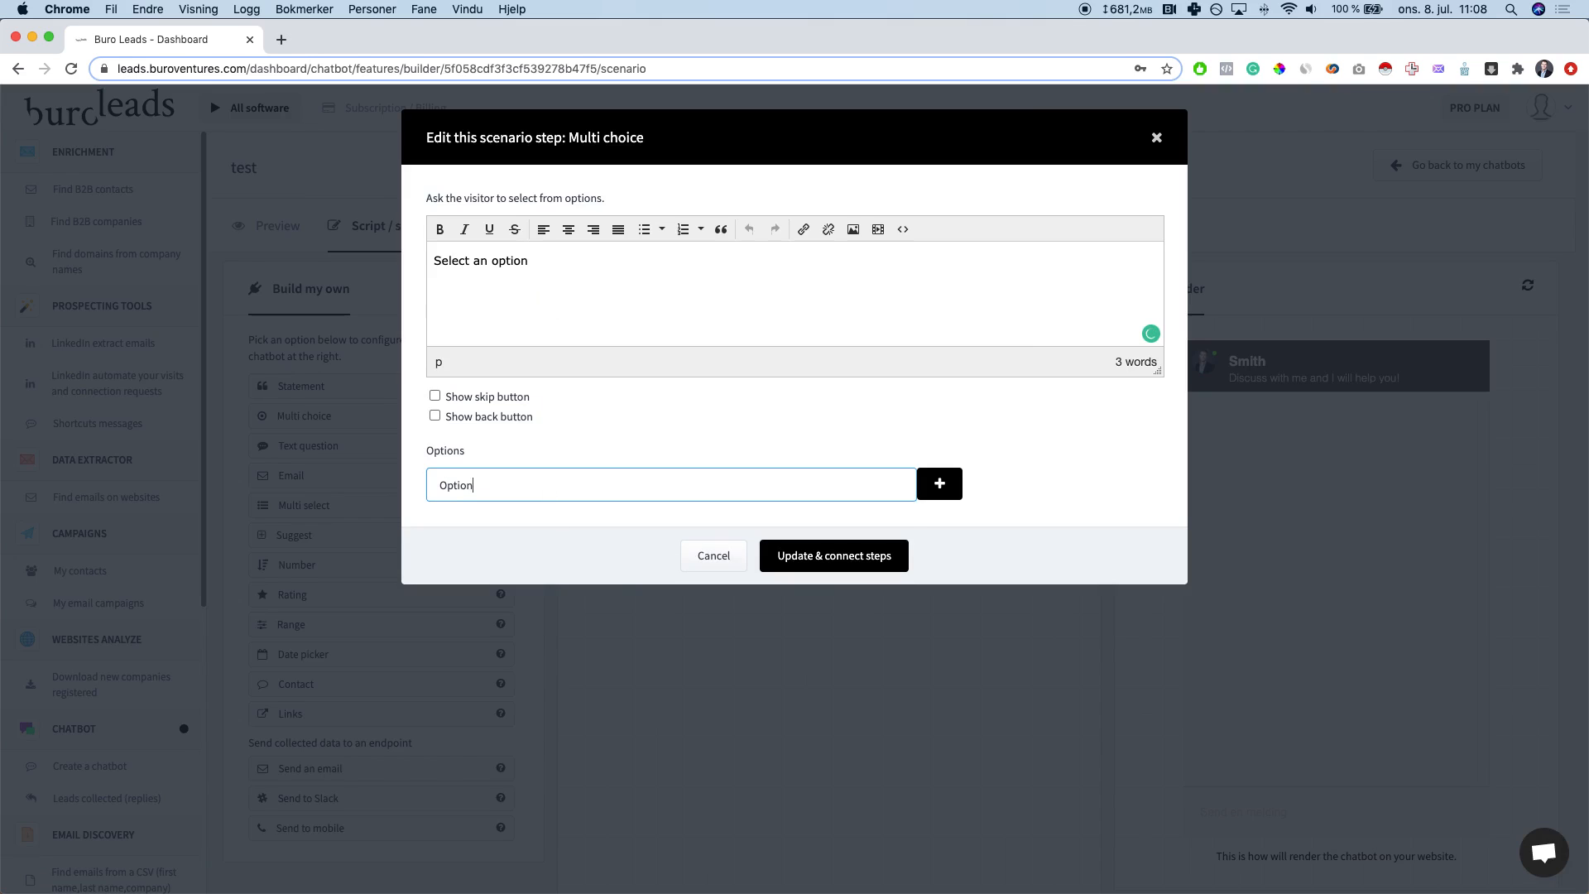
text( 1)
click(940, 484)
click(673, 518)
text(Option 1)
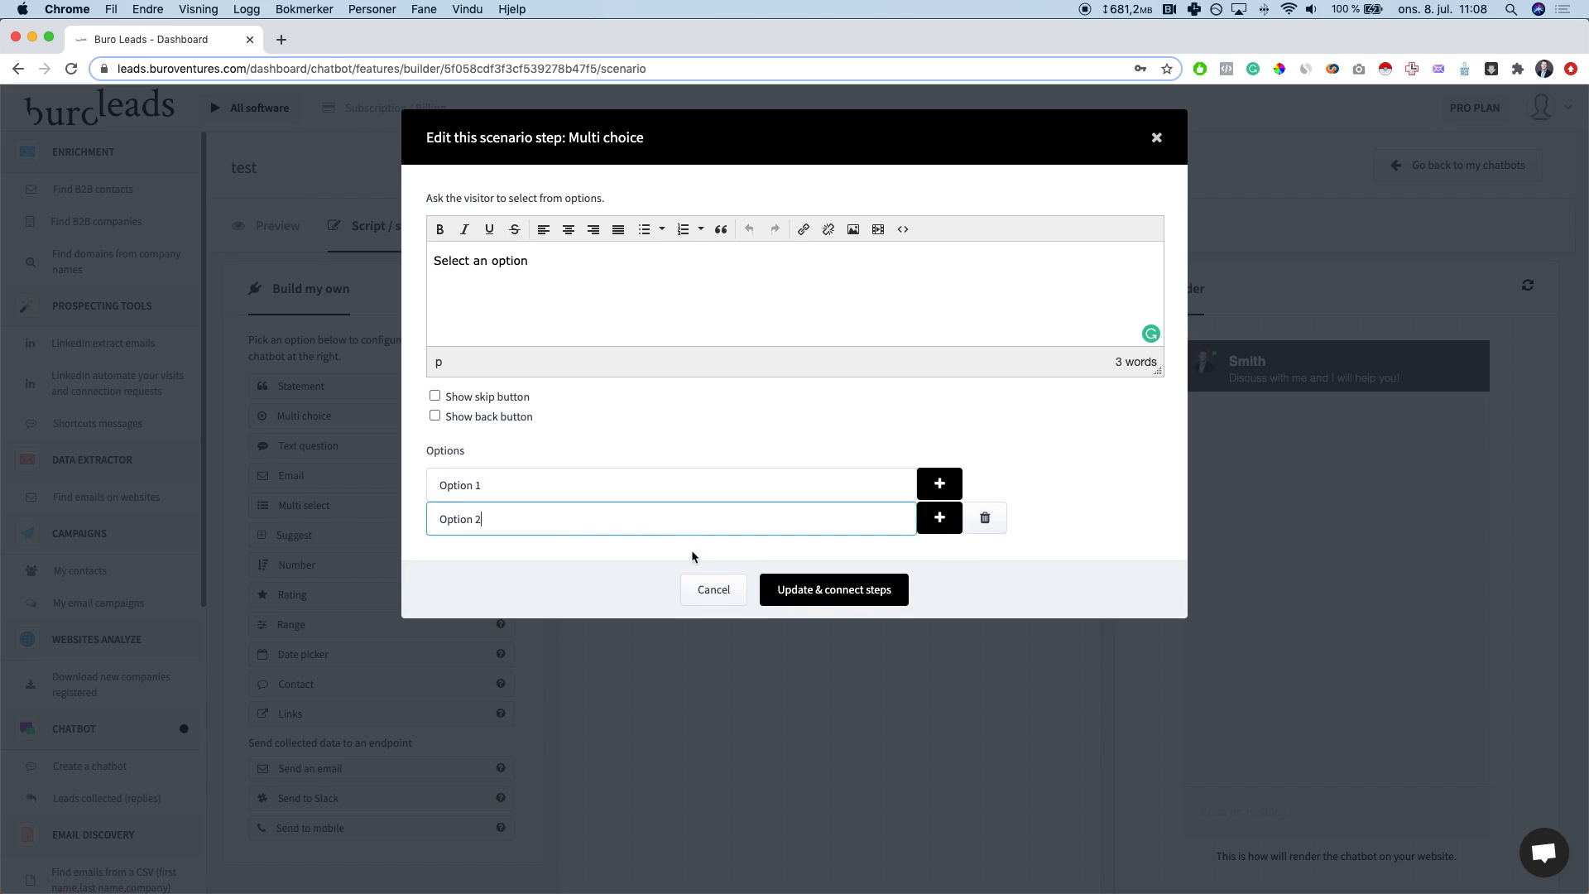
click(938, 517)
click(698, 552)
text(Option 1)
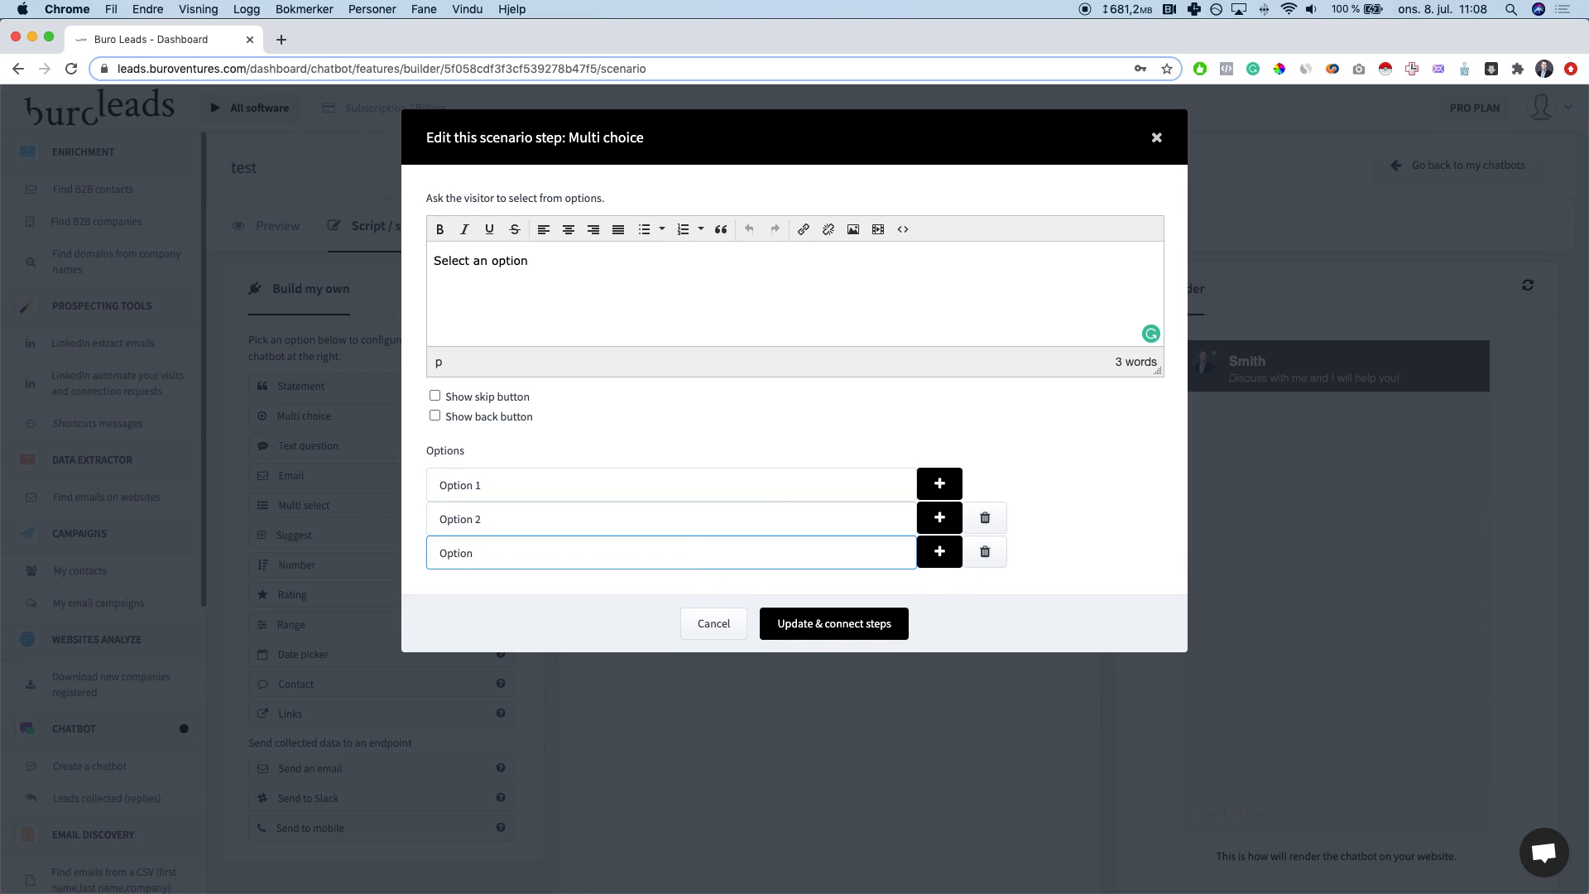
click(831, 634)
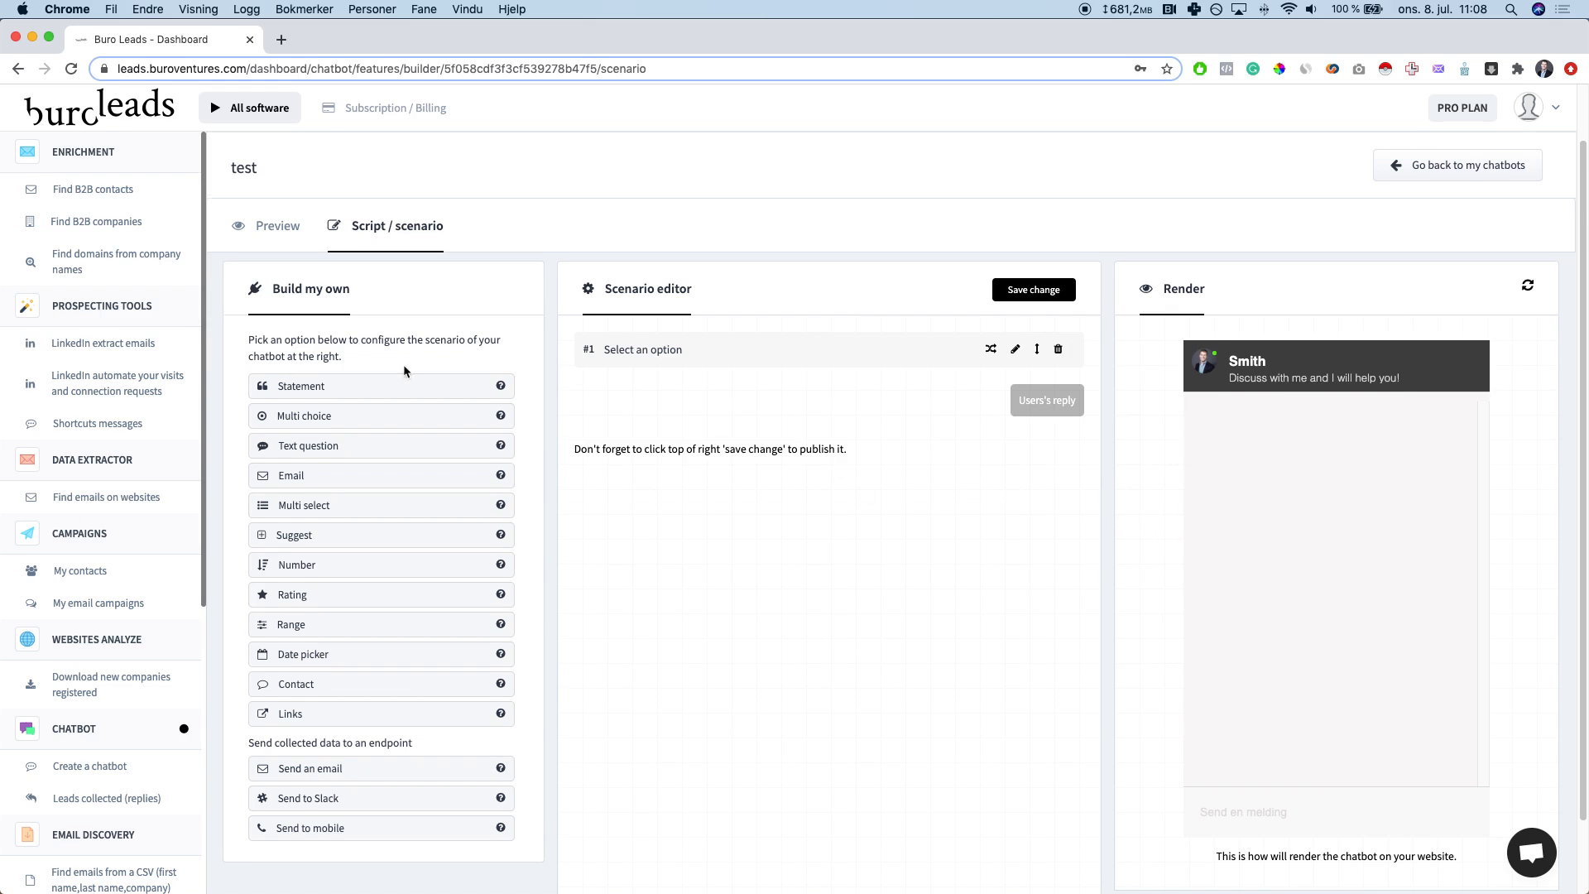
Step: Save the scenario and try it in the rendered chat by choosing Option 1
scroll(407, 372, down, 2)
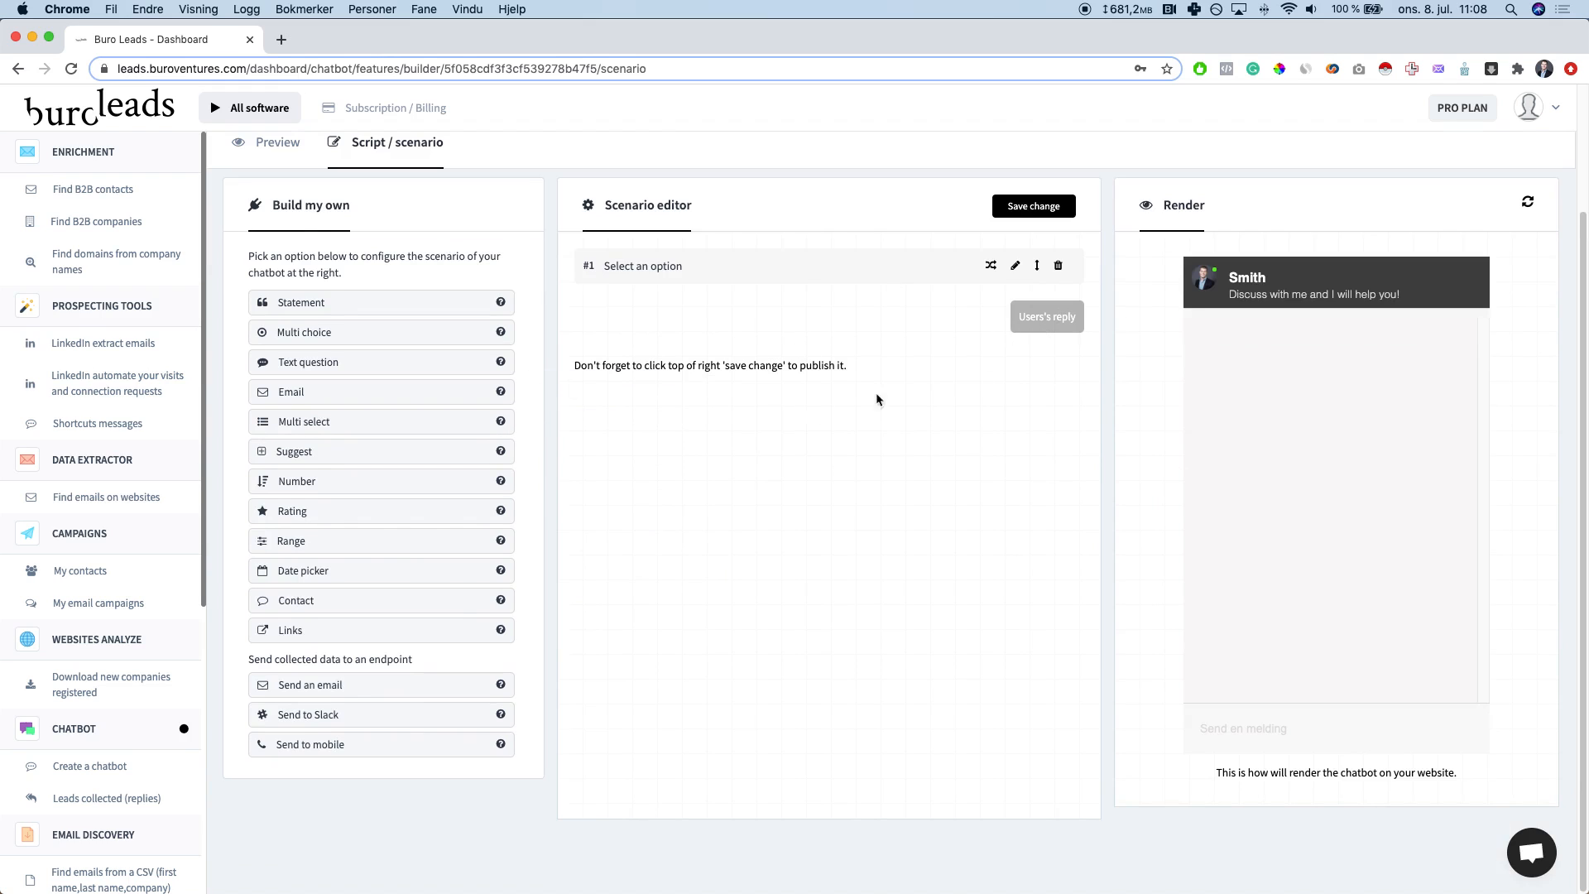
click(1047, 212)
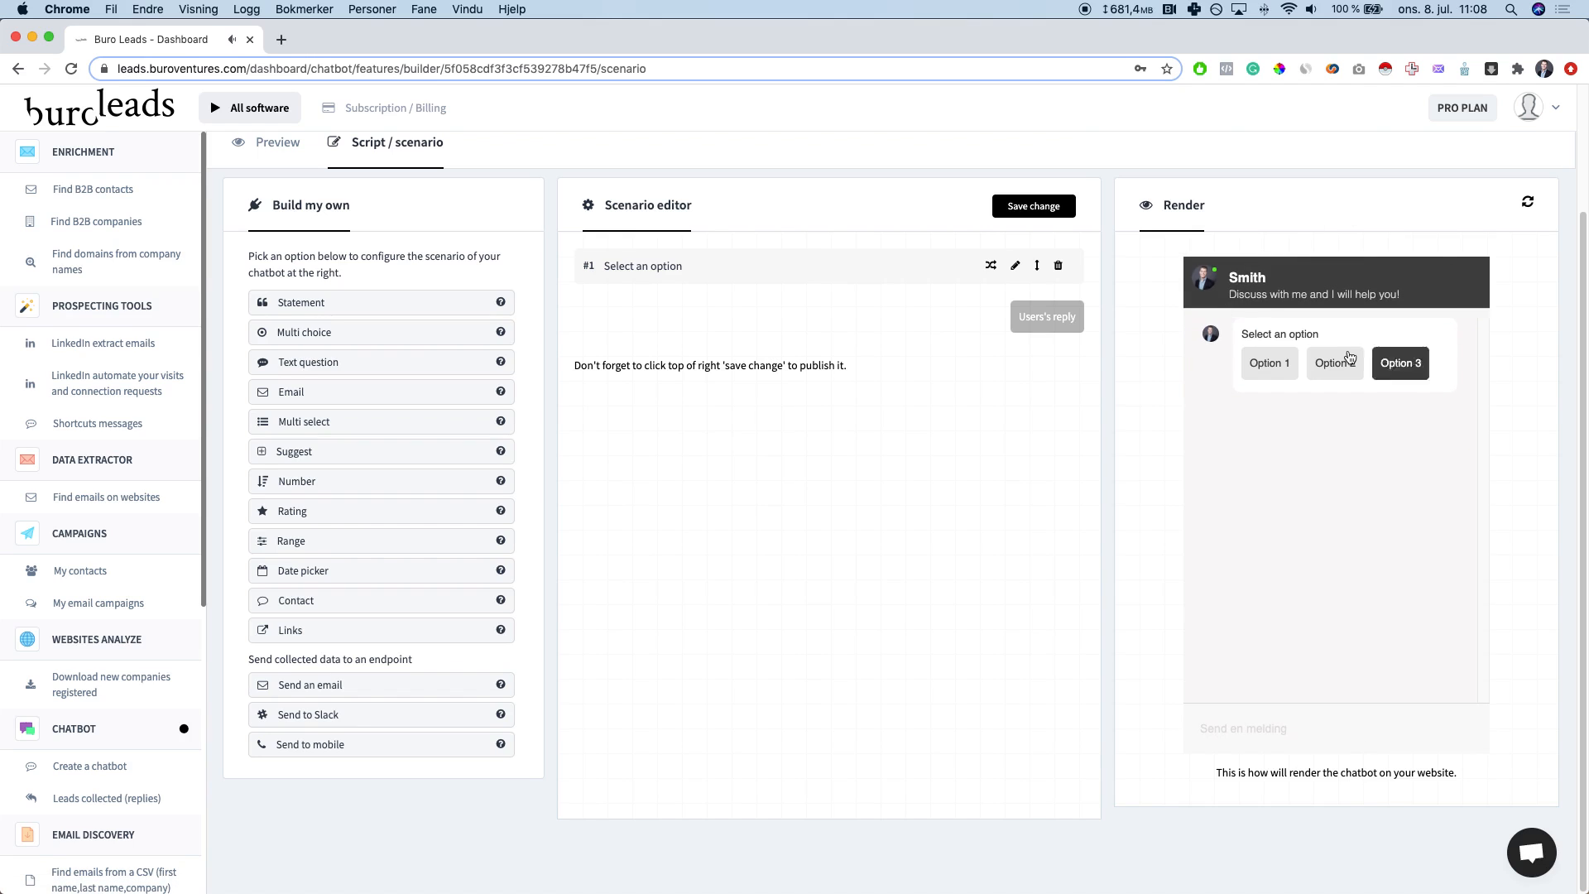
click(1264, 373)
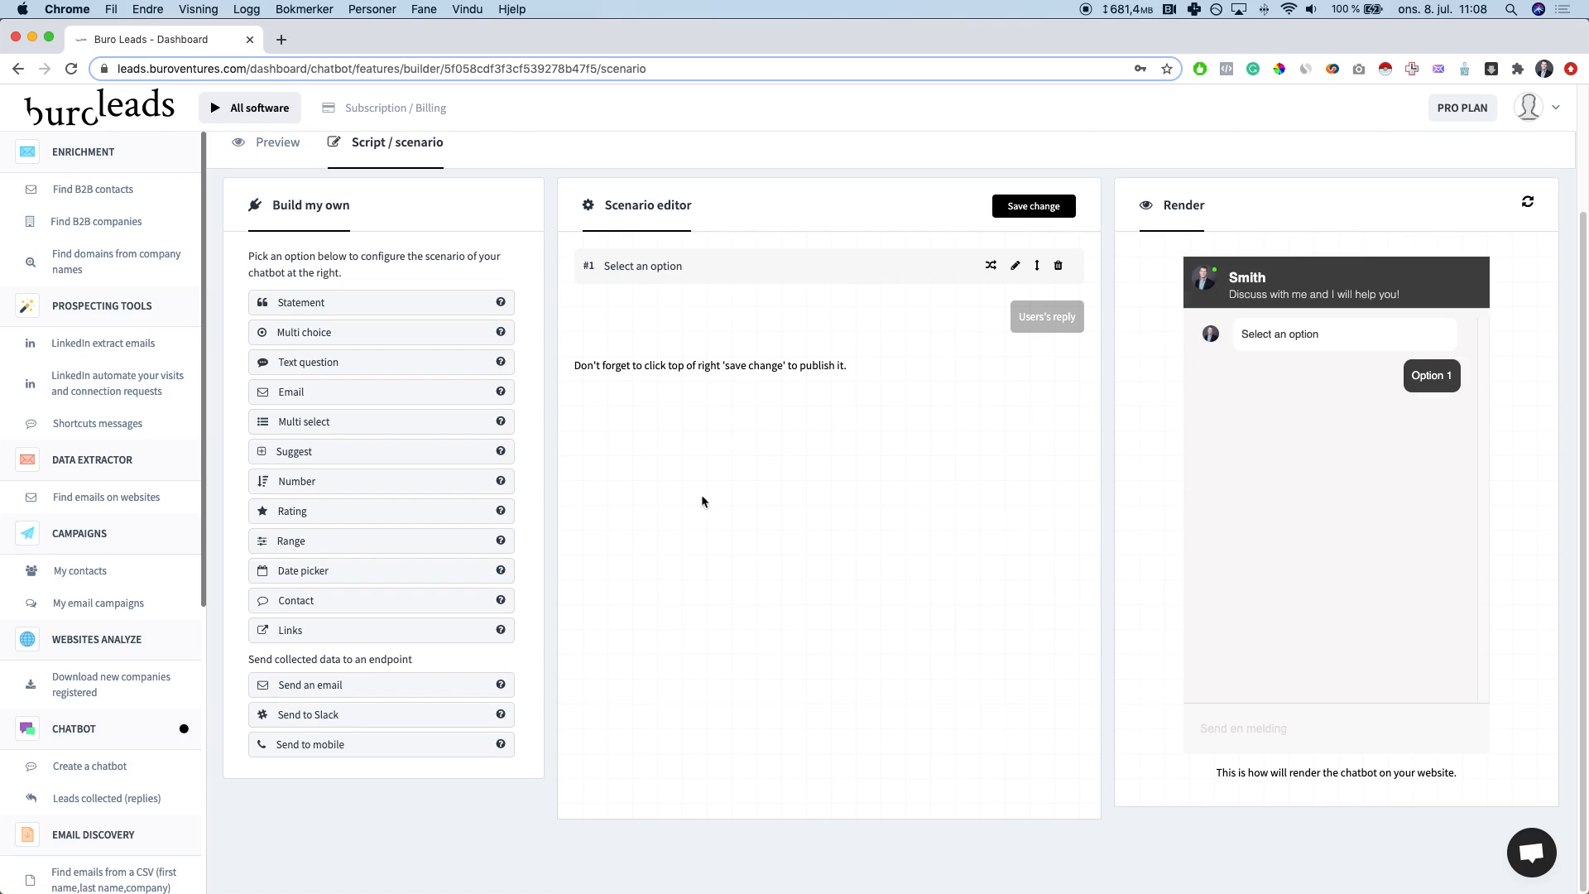
Step: Return to the chatbot list by way of the widget preview and view the test chatbot's website install code
scroll(683, 472, up, 1)
scroll(689, 477, up, 3)
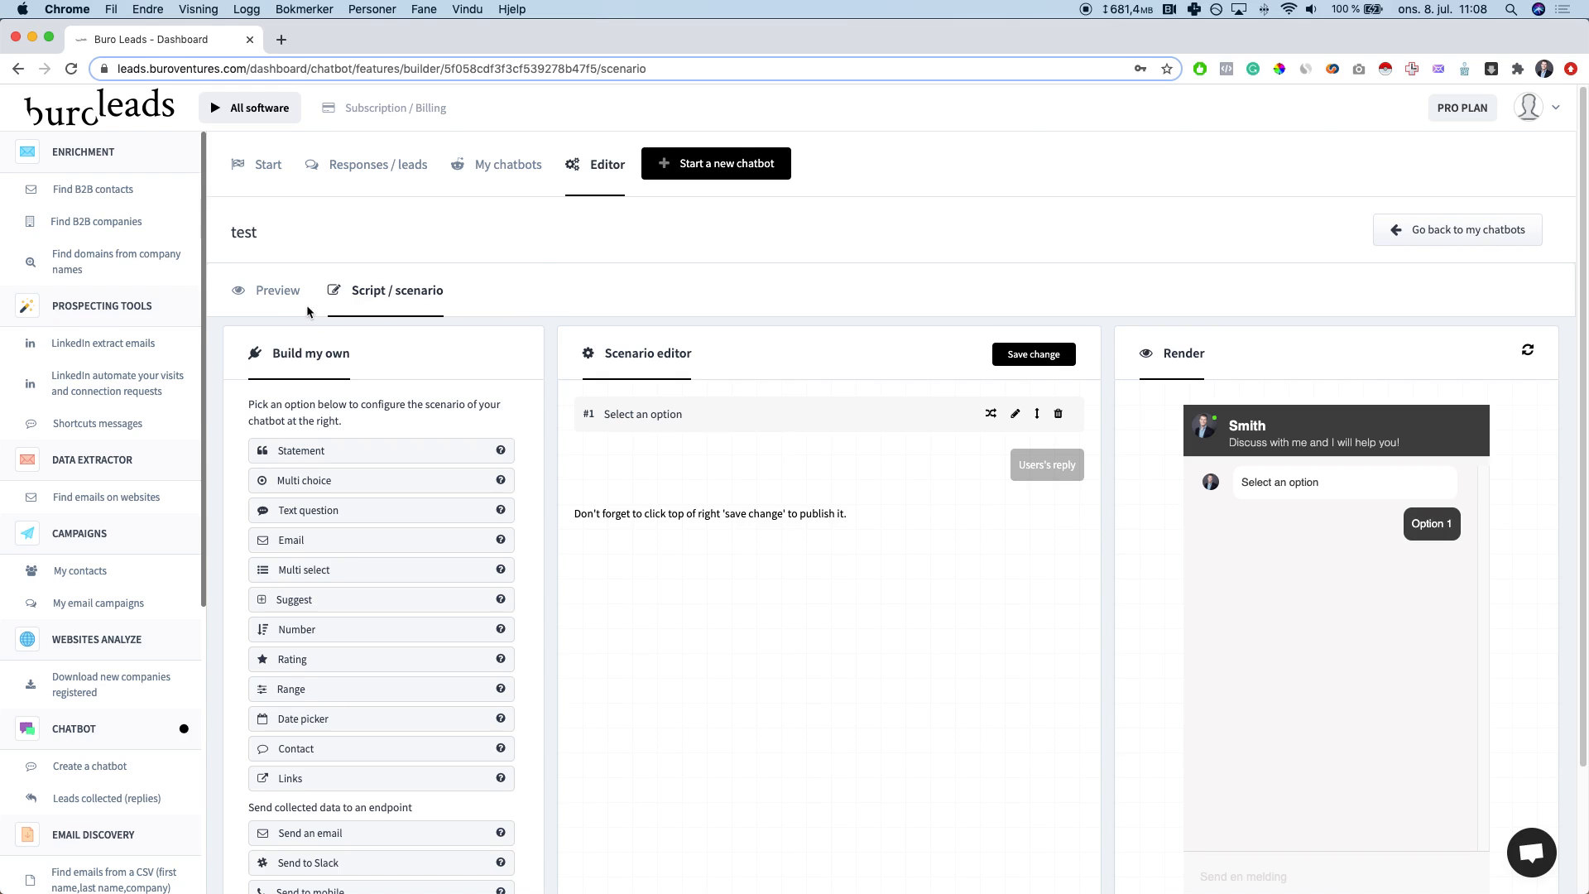
click(258, 291)
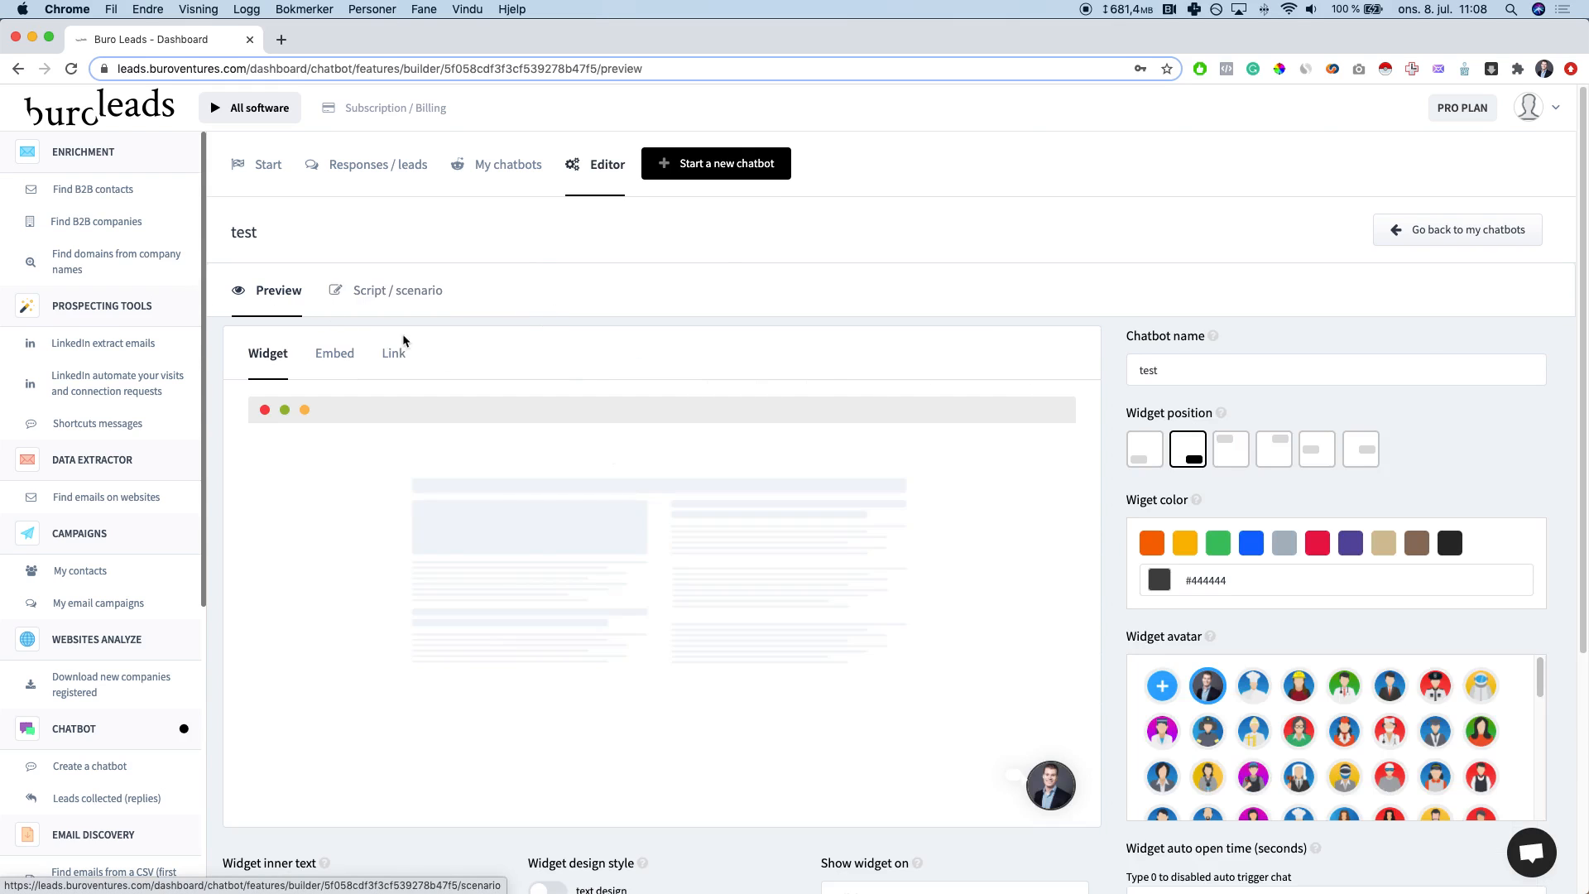
scroll(642, 505, down, 5)
scroll(674, 489, up, 5)
click(1459, 234)
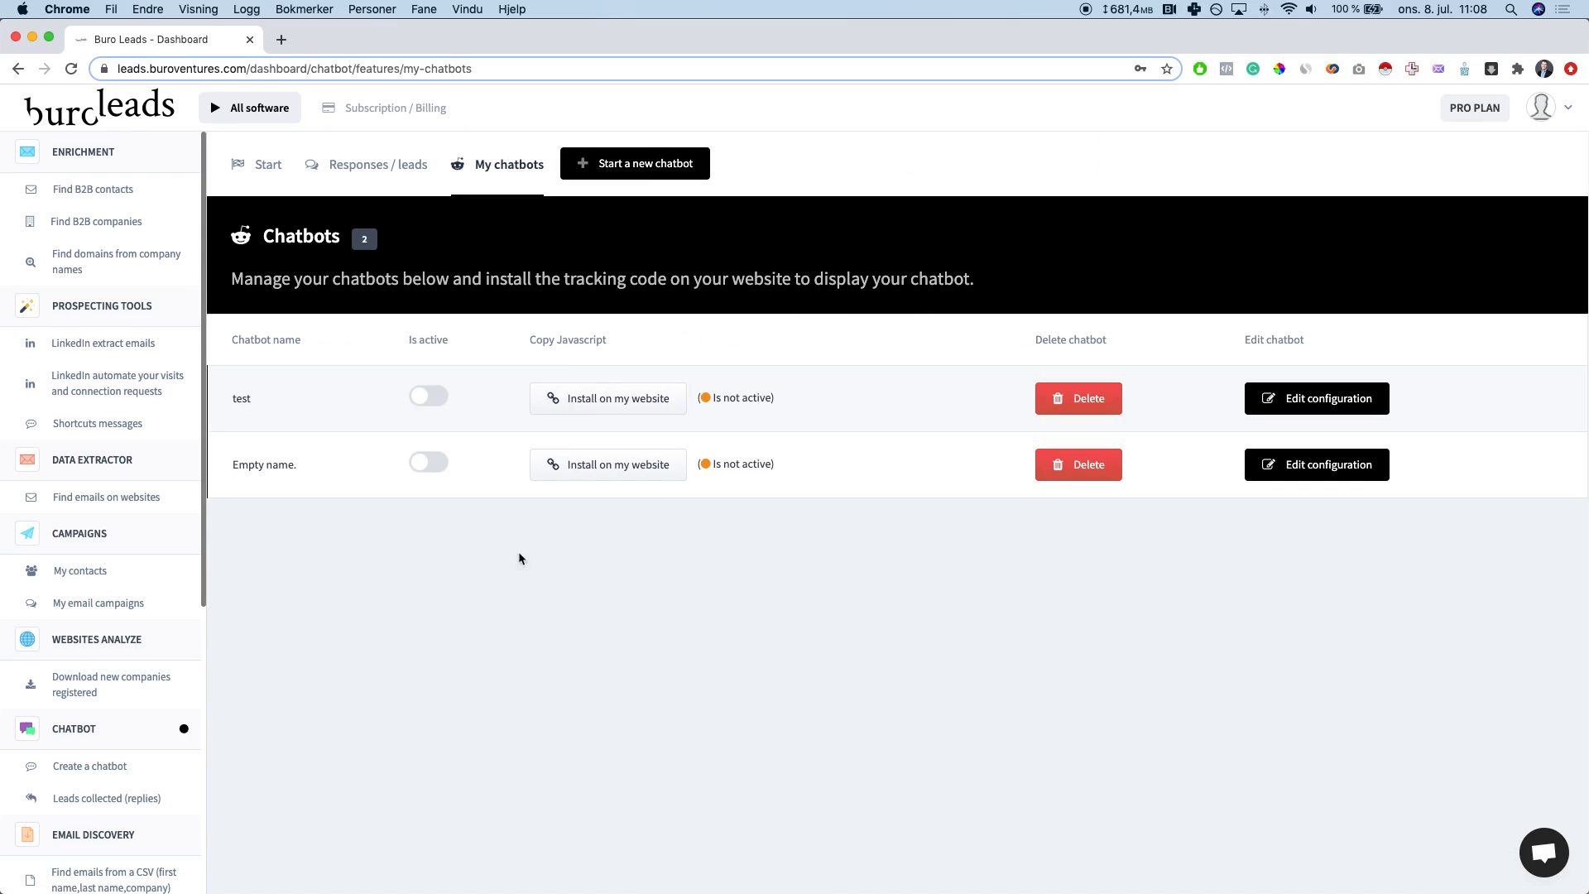
click(629, 407)
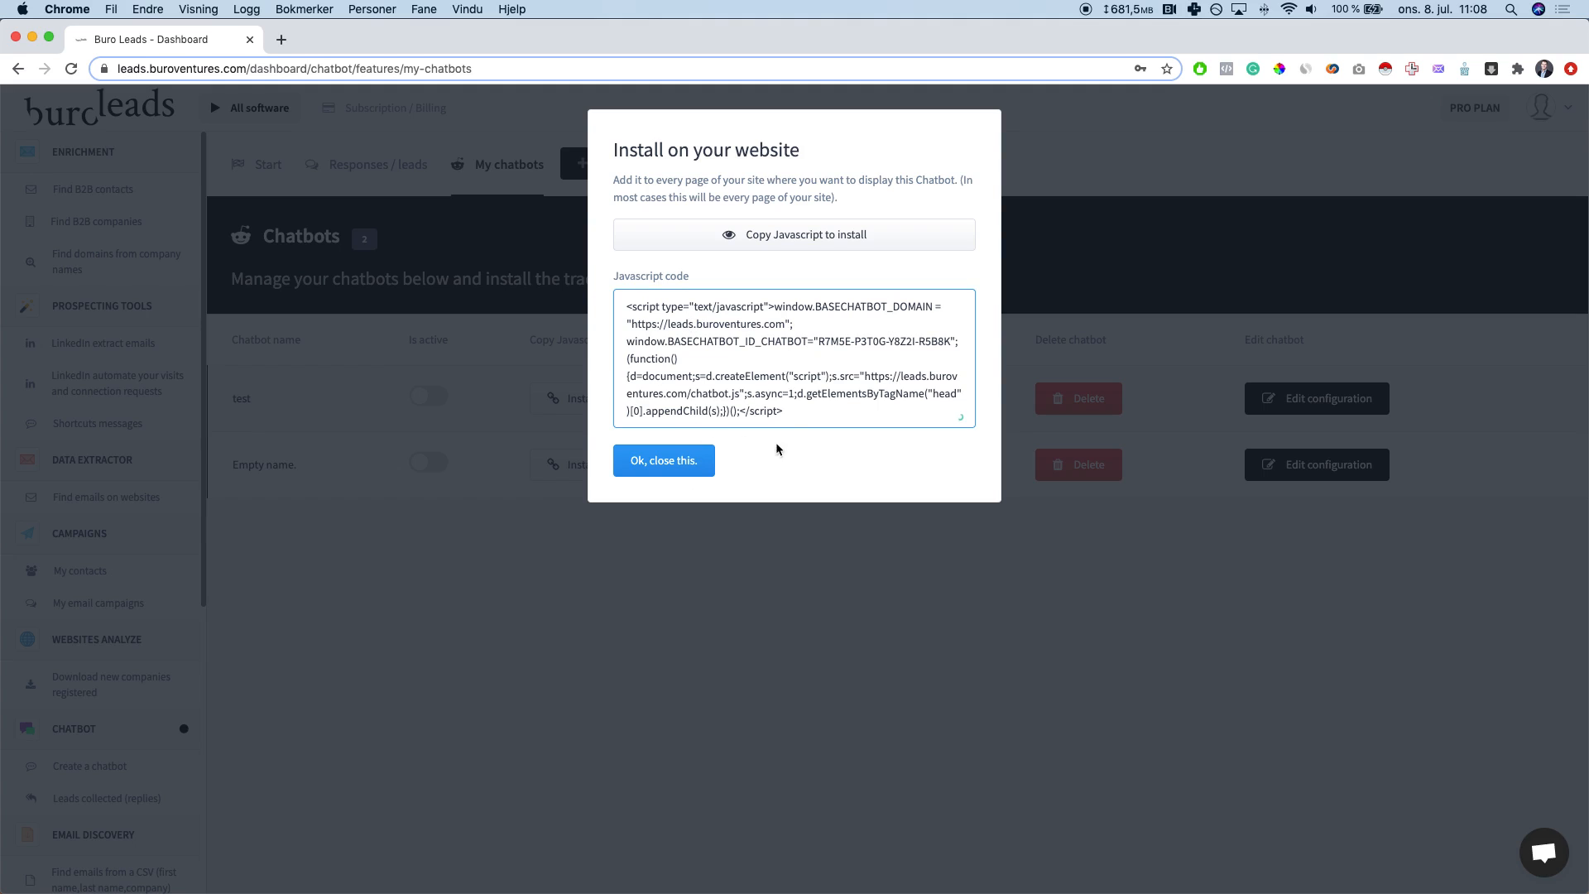
click(511, 584)
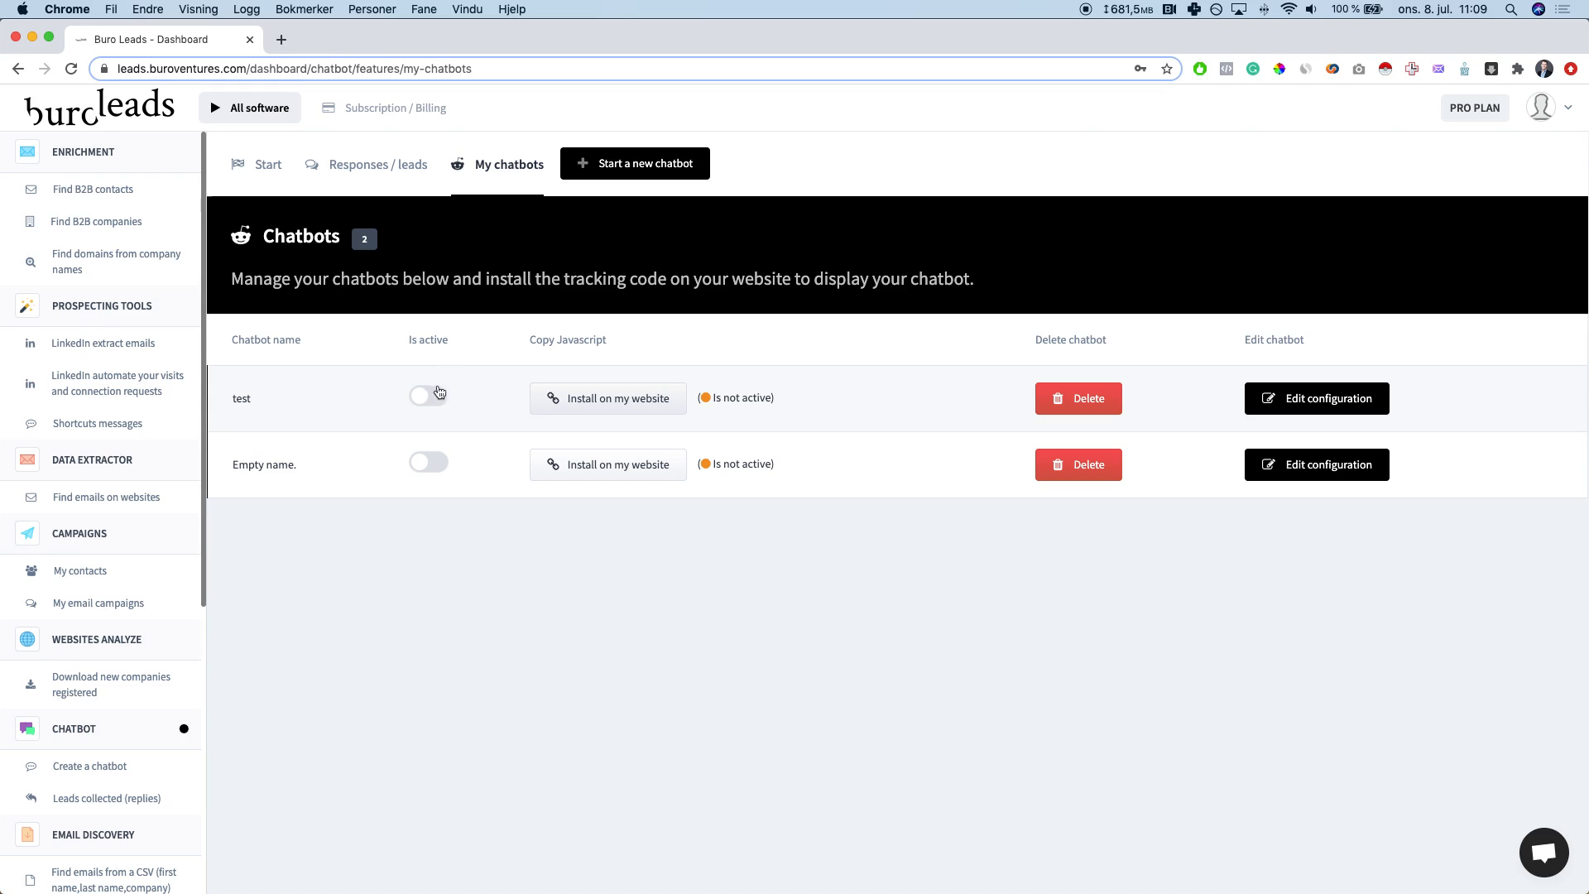
Step: Open the name-and-company email finder from the product overview and examine its single contact search's full name and domain fields
click(277, 109)
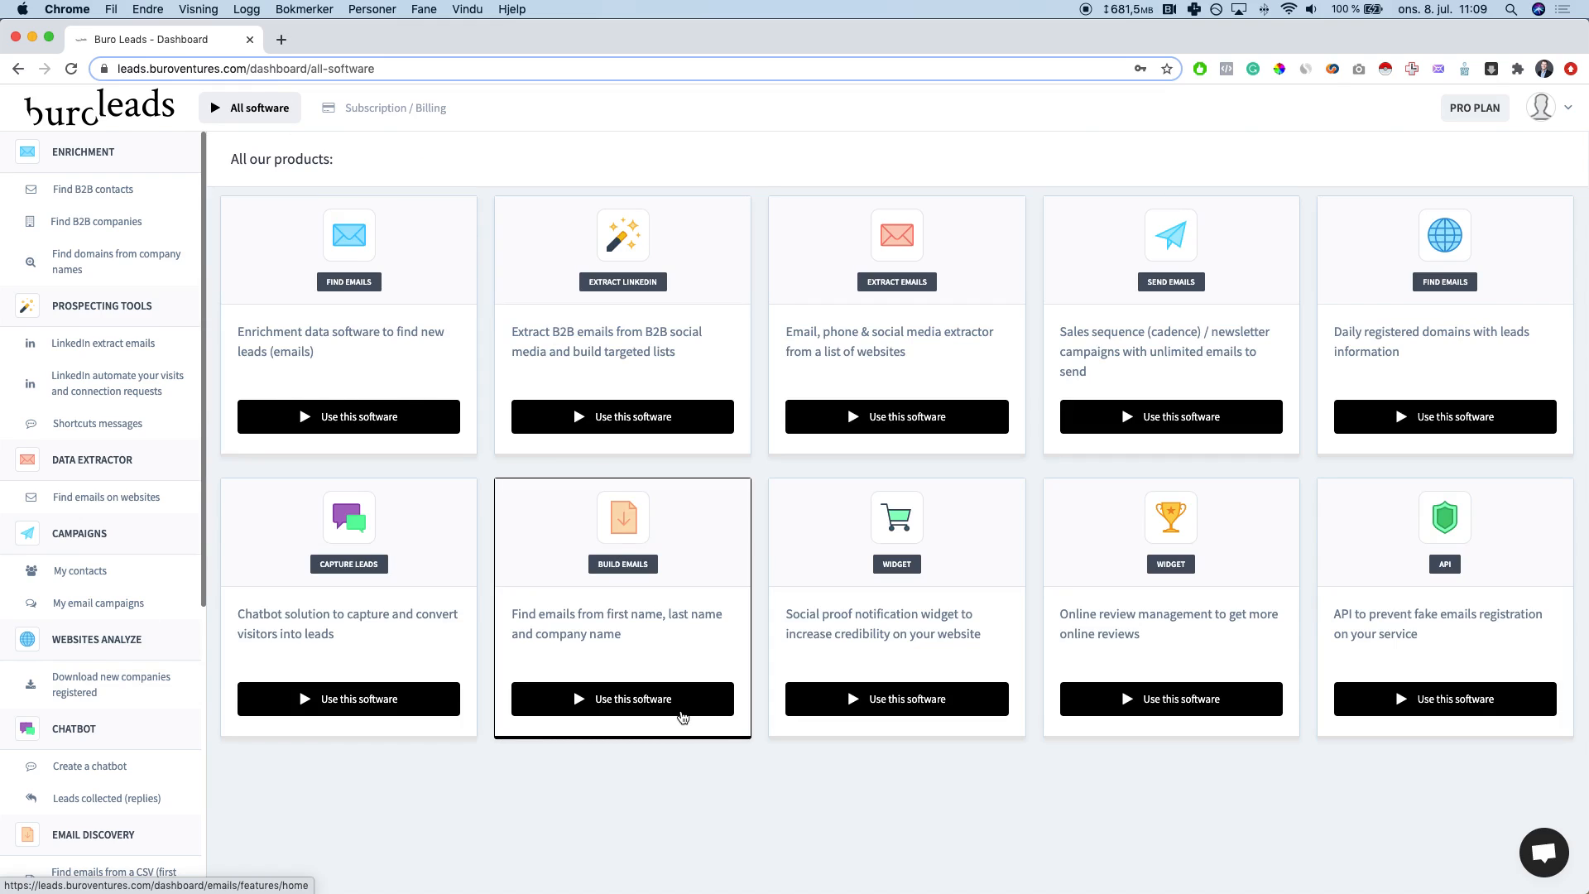
click(682, 716)
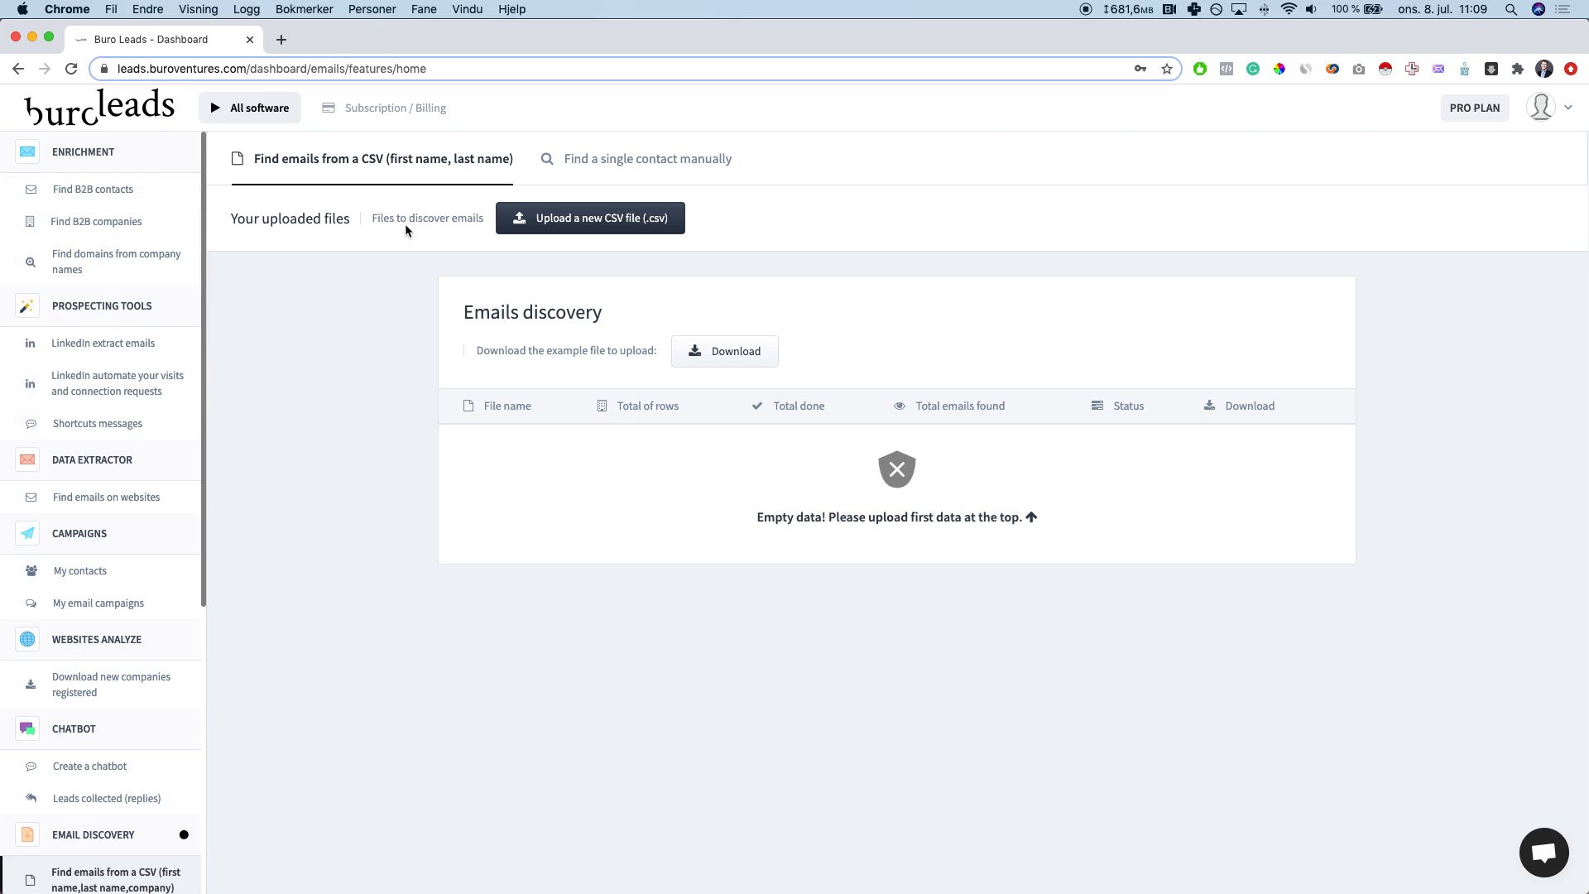
scroll(159, 581, down, 5)
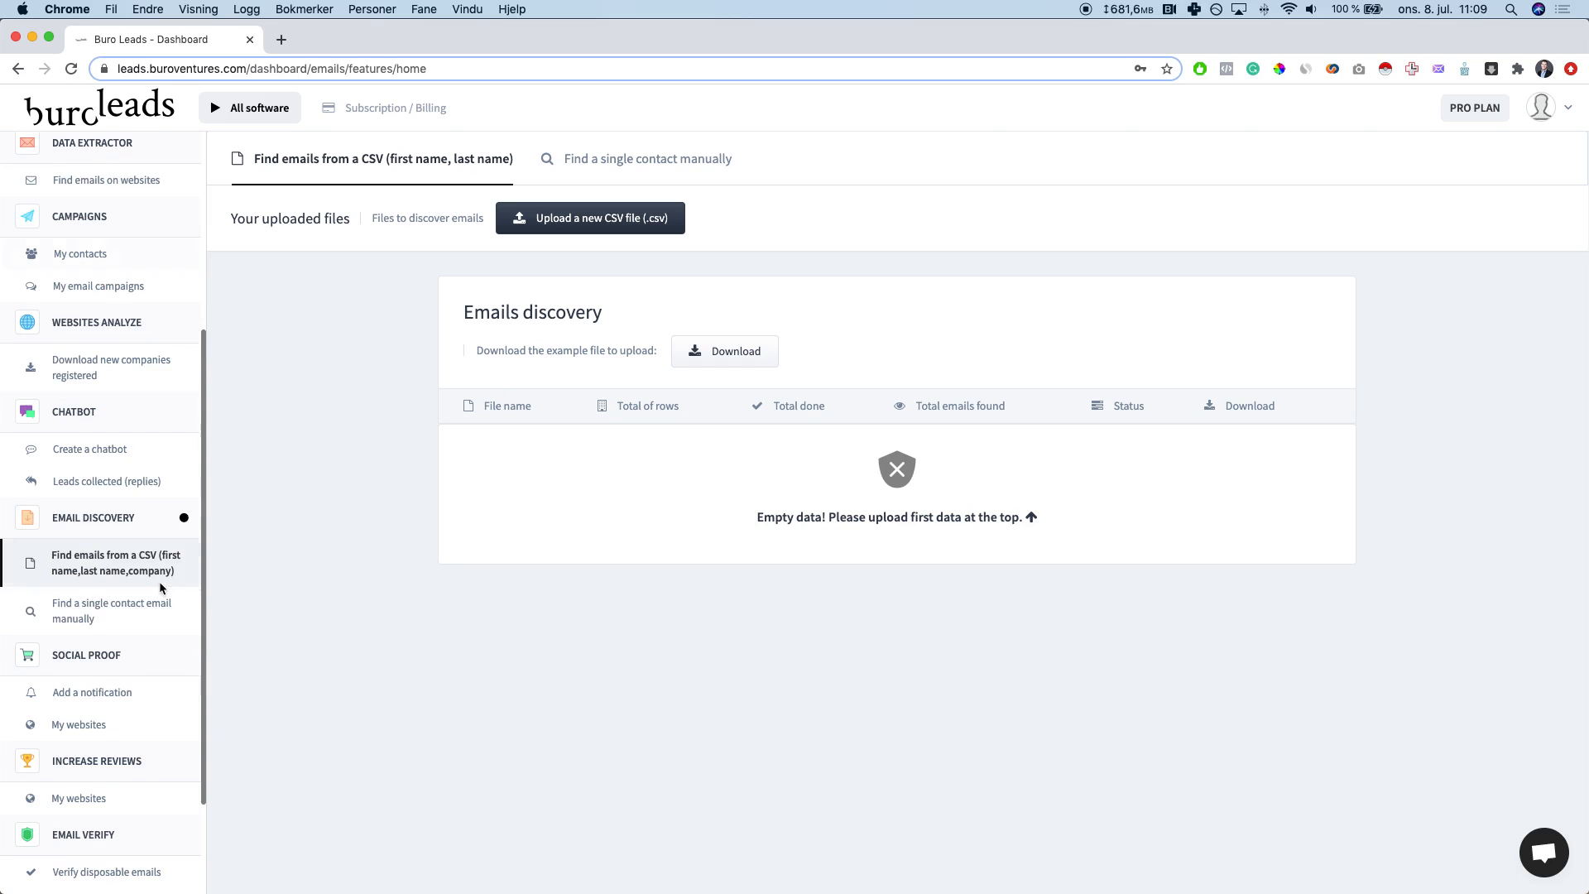
click(120, 617)
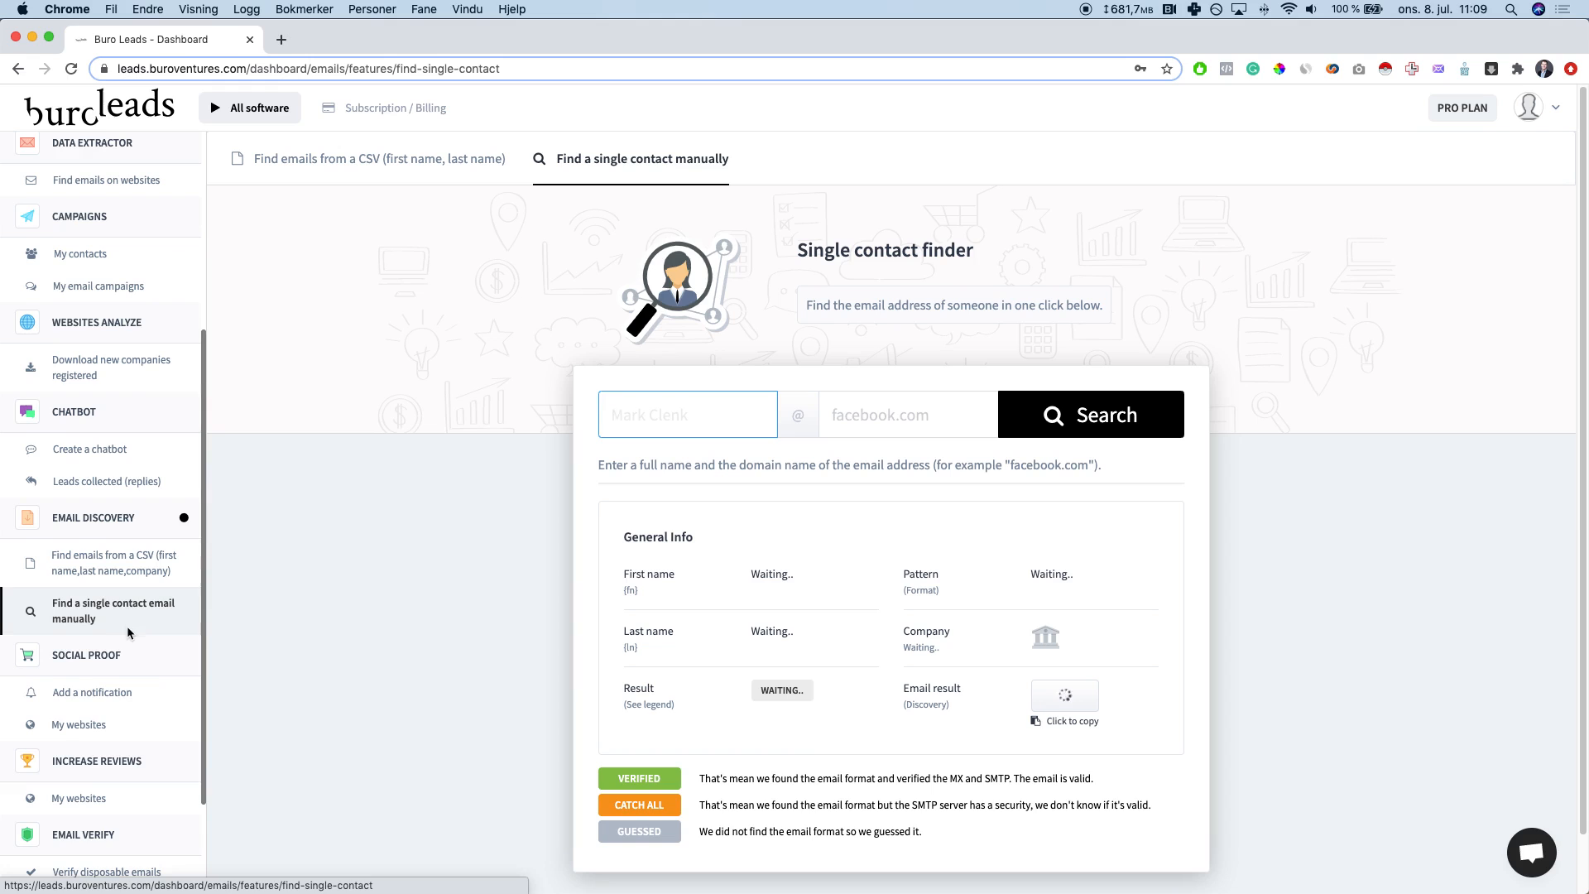
click(530, 531)
click(700, 424)
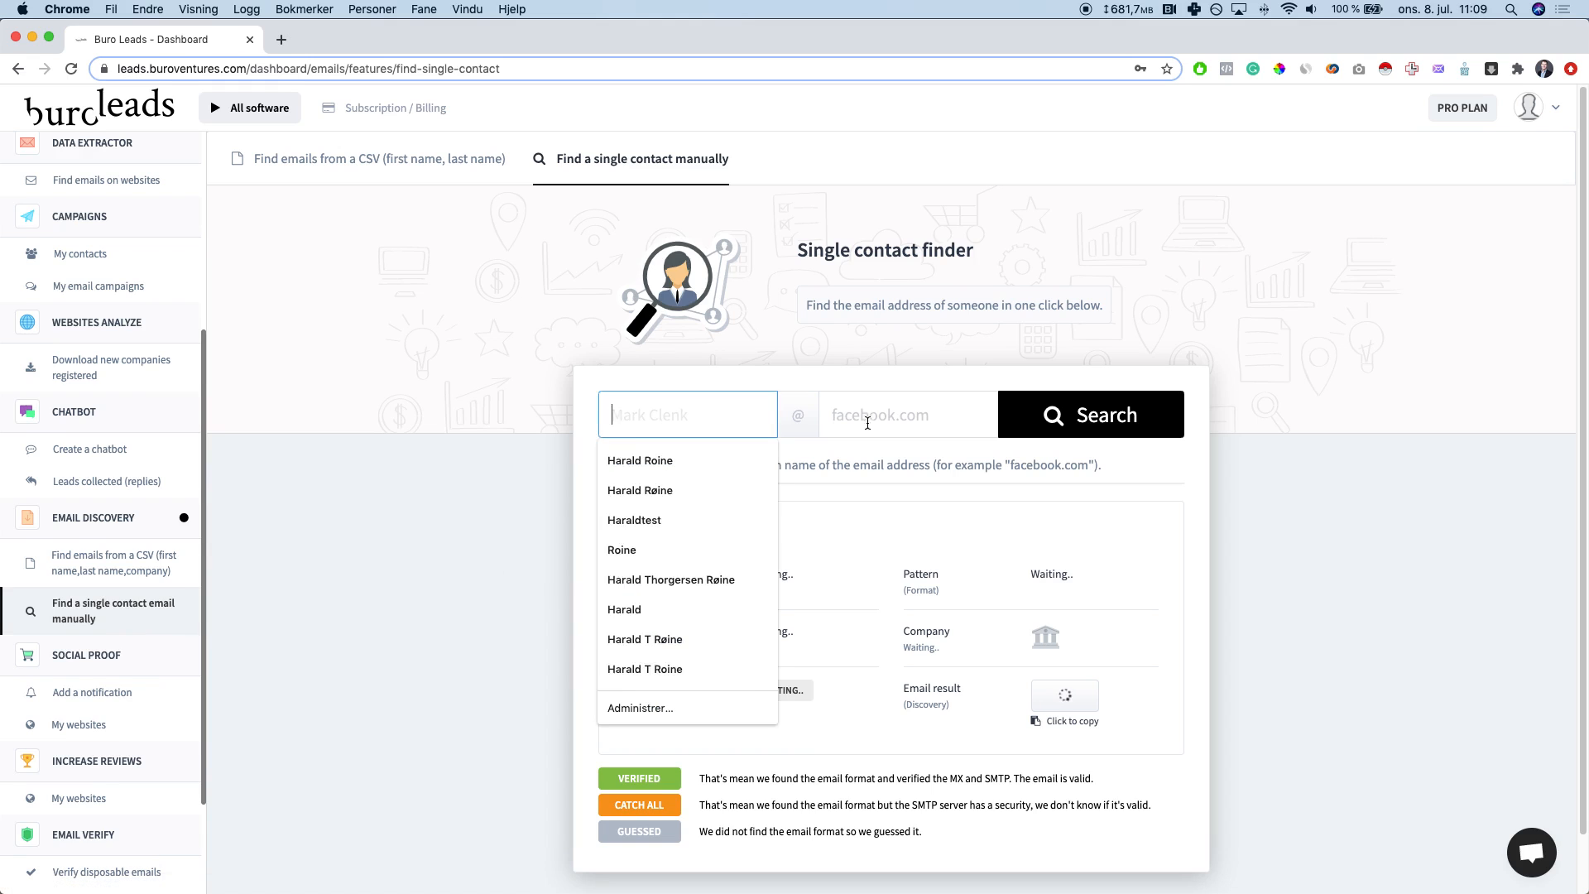
click(866, 422)
click(709, 410)
click(508, 473)
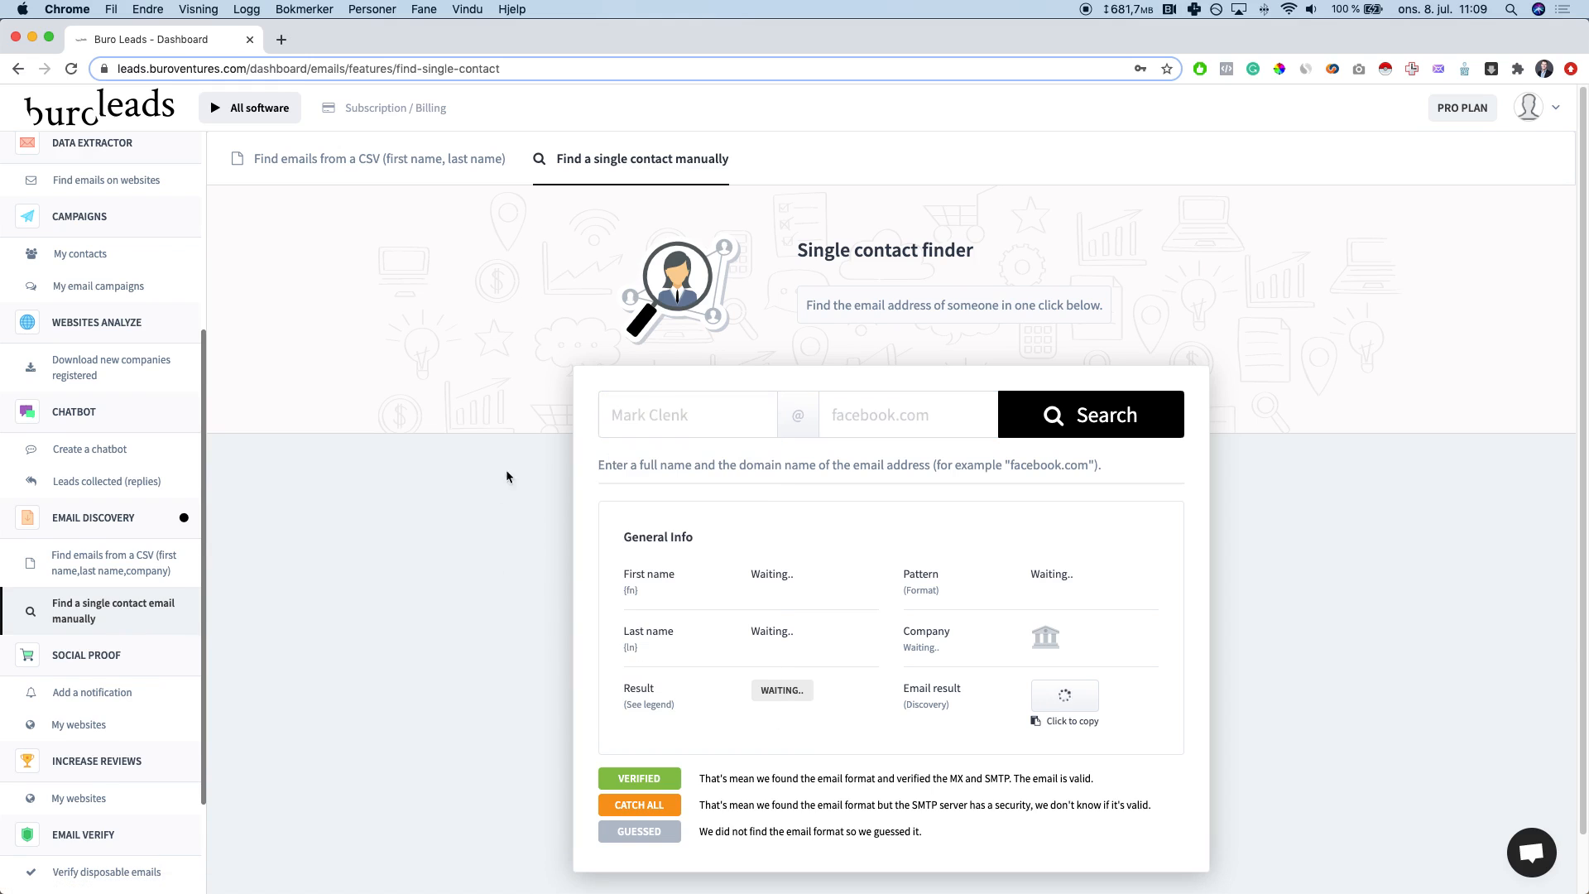
Step: Search the single contact finder with a contact's first name and the domain facebook.com, and examine the discovered email details
click(665, 409)
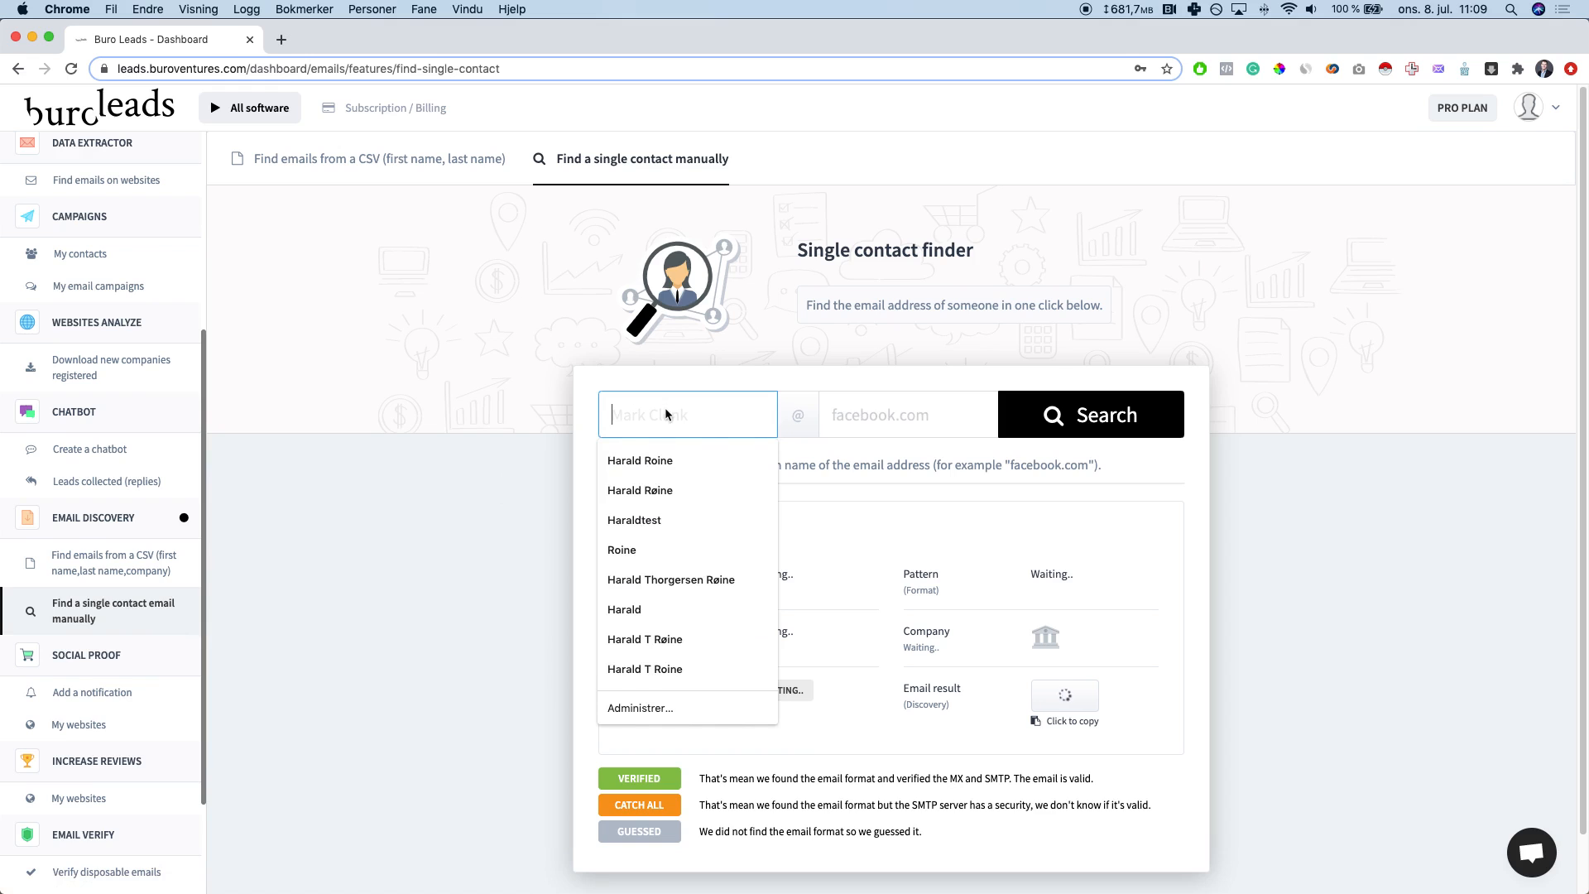
text(Tom)
key(Tab)
text(face)
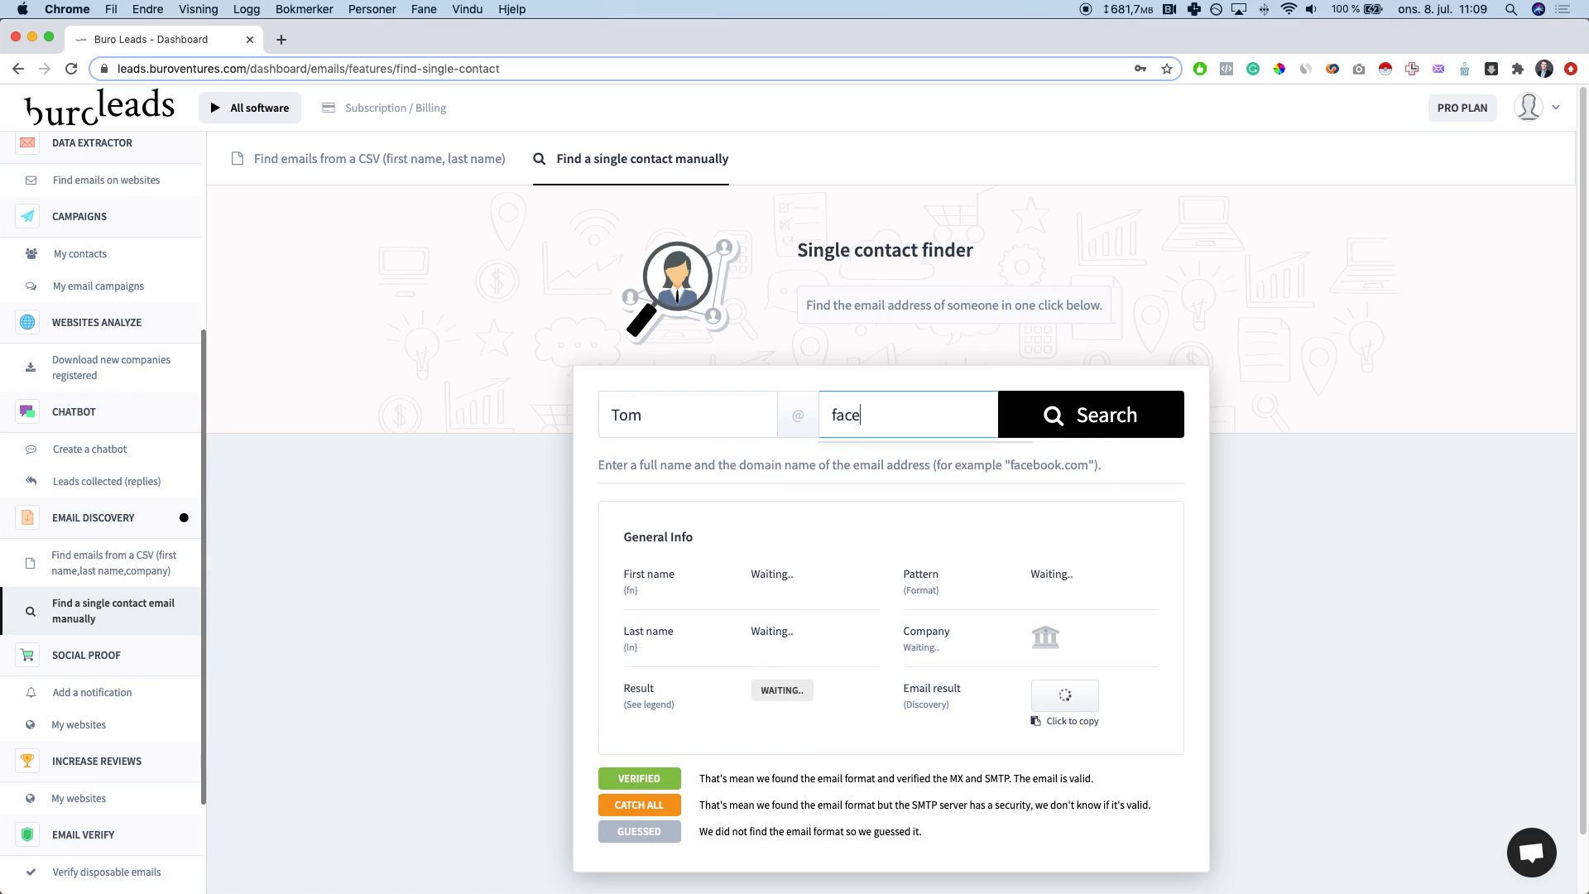
text(book.com)
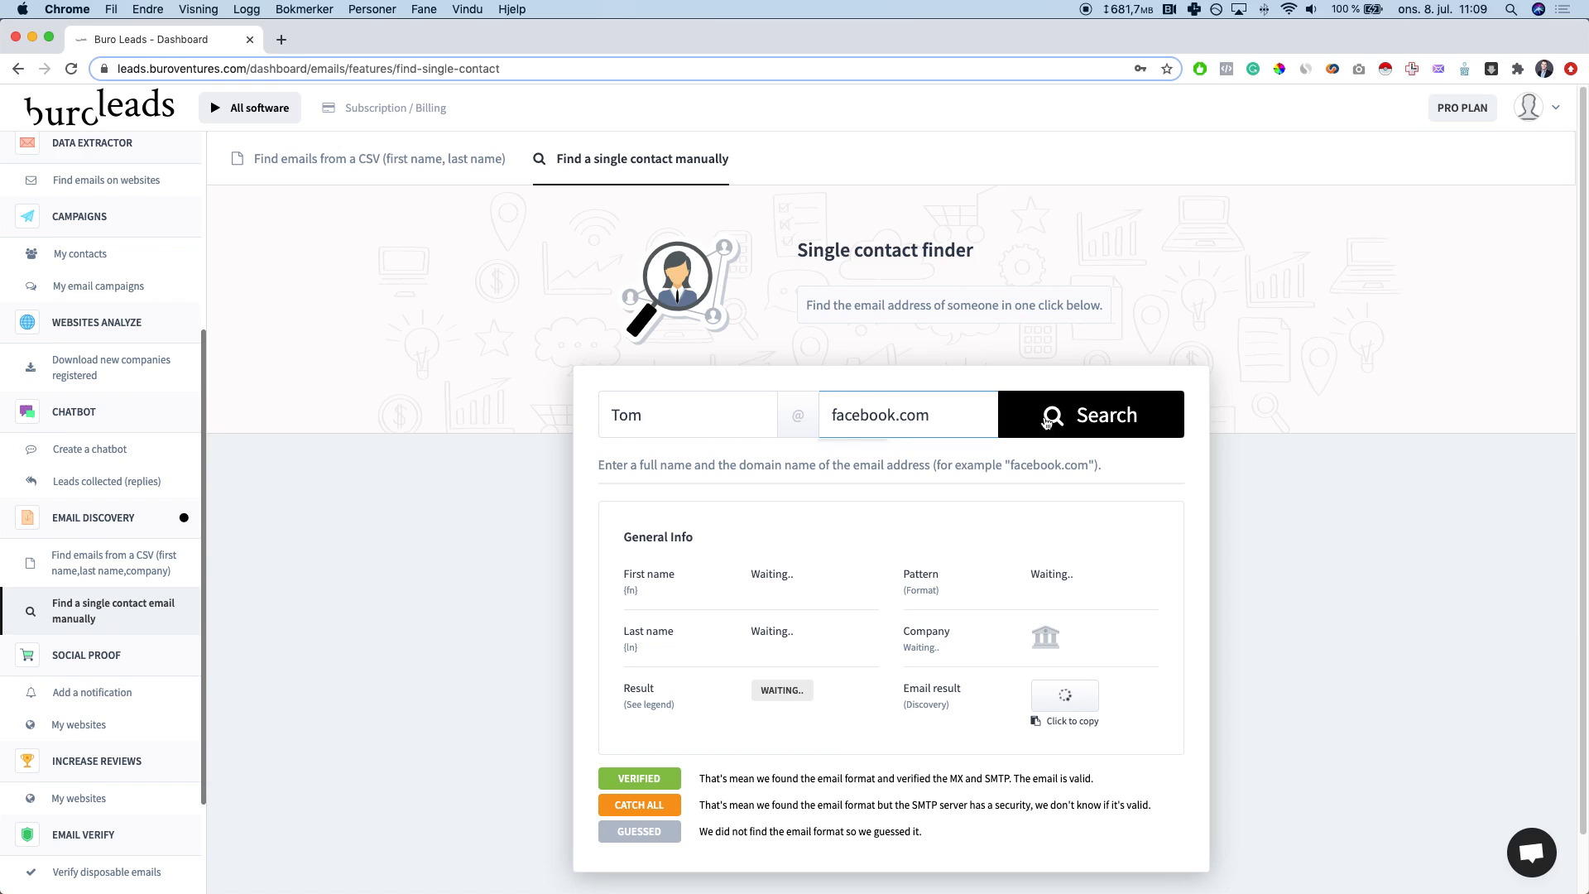
click(1158, 504)
scroll(1017, 587, down, 1)
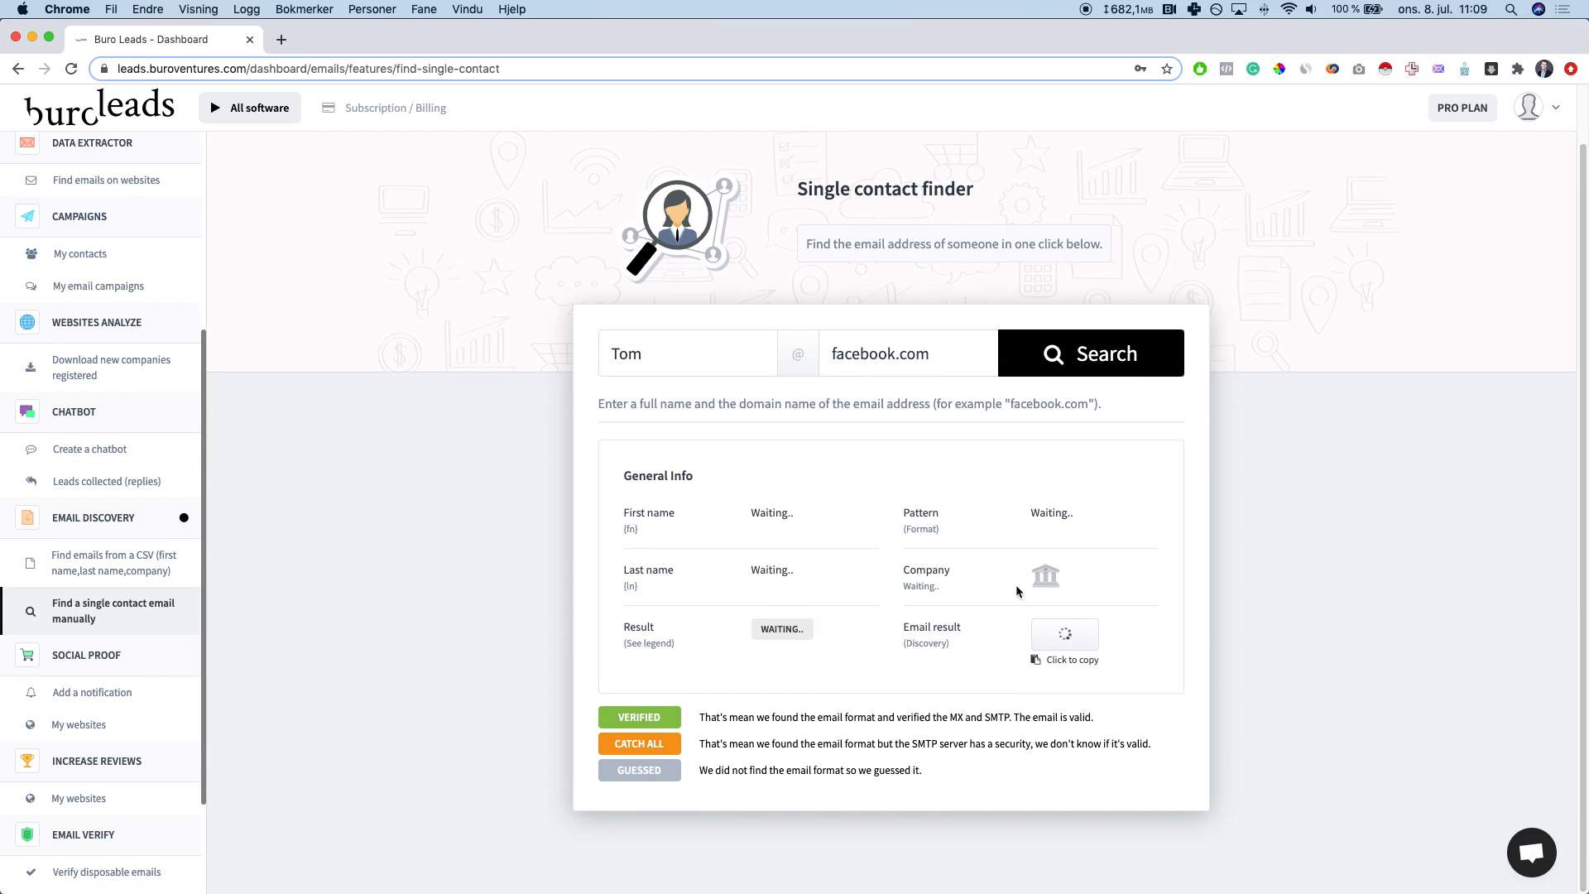
click(1094, 360)
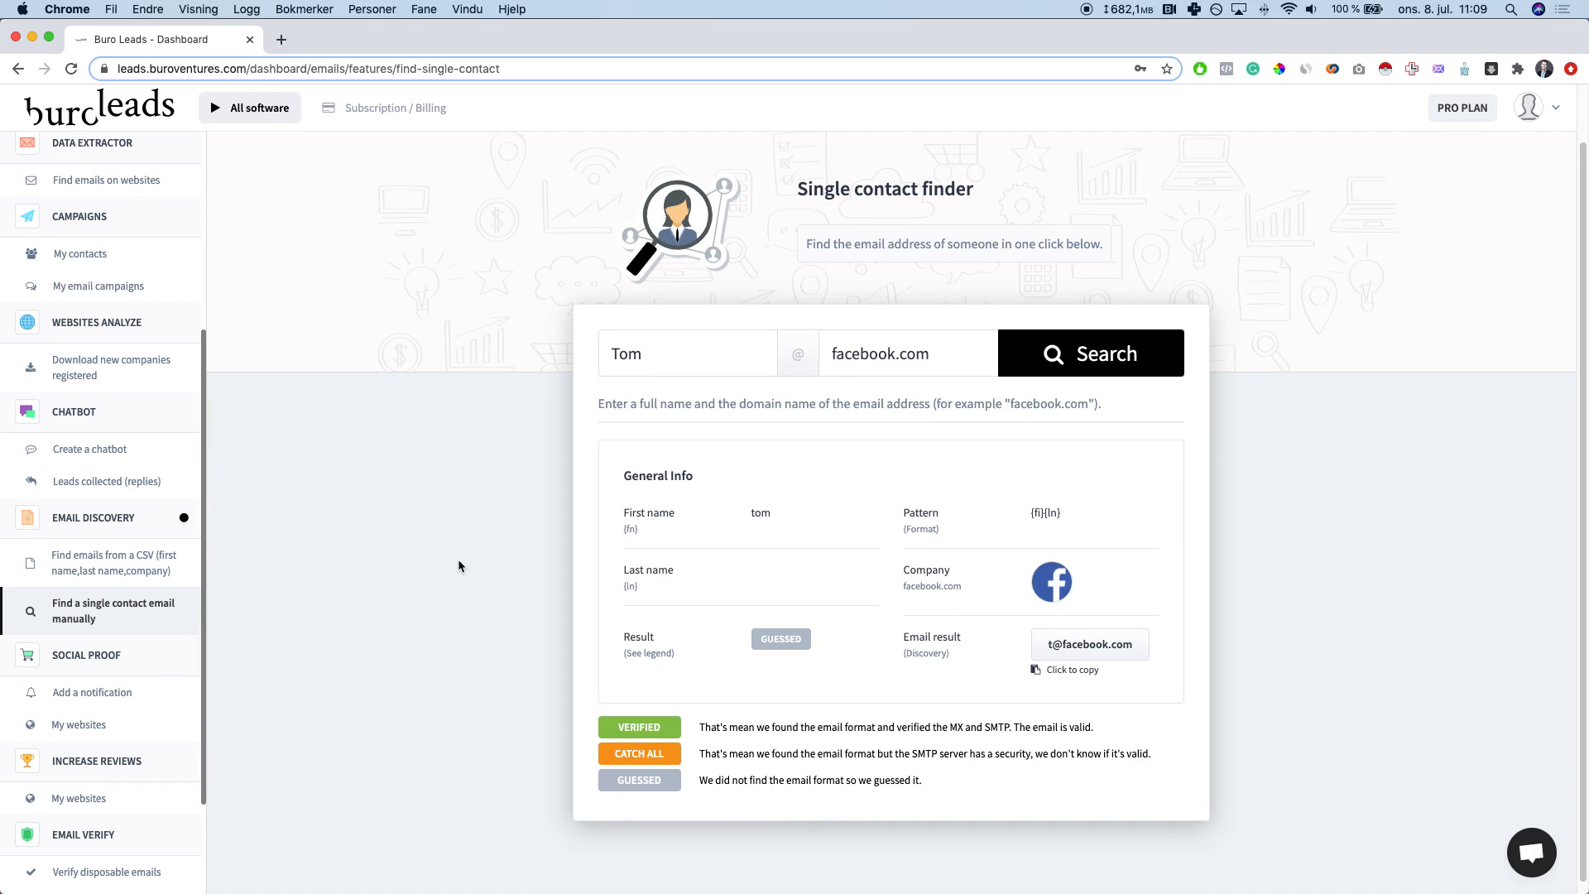
scroll(479, 555, down, 1)
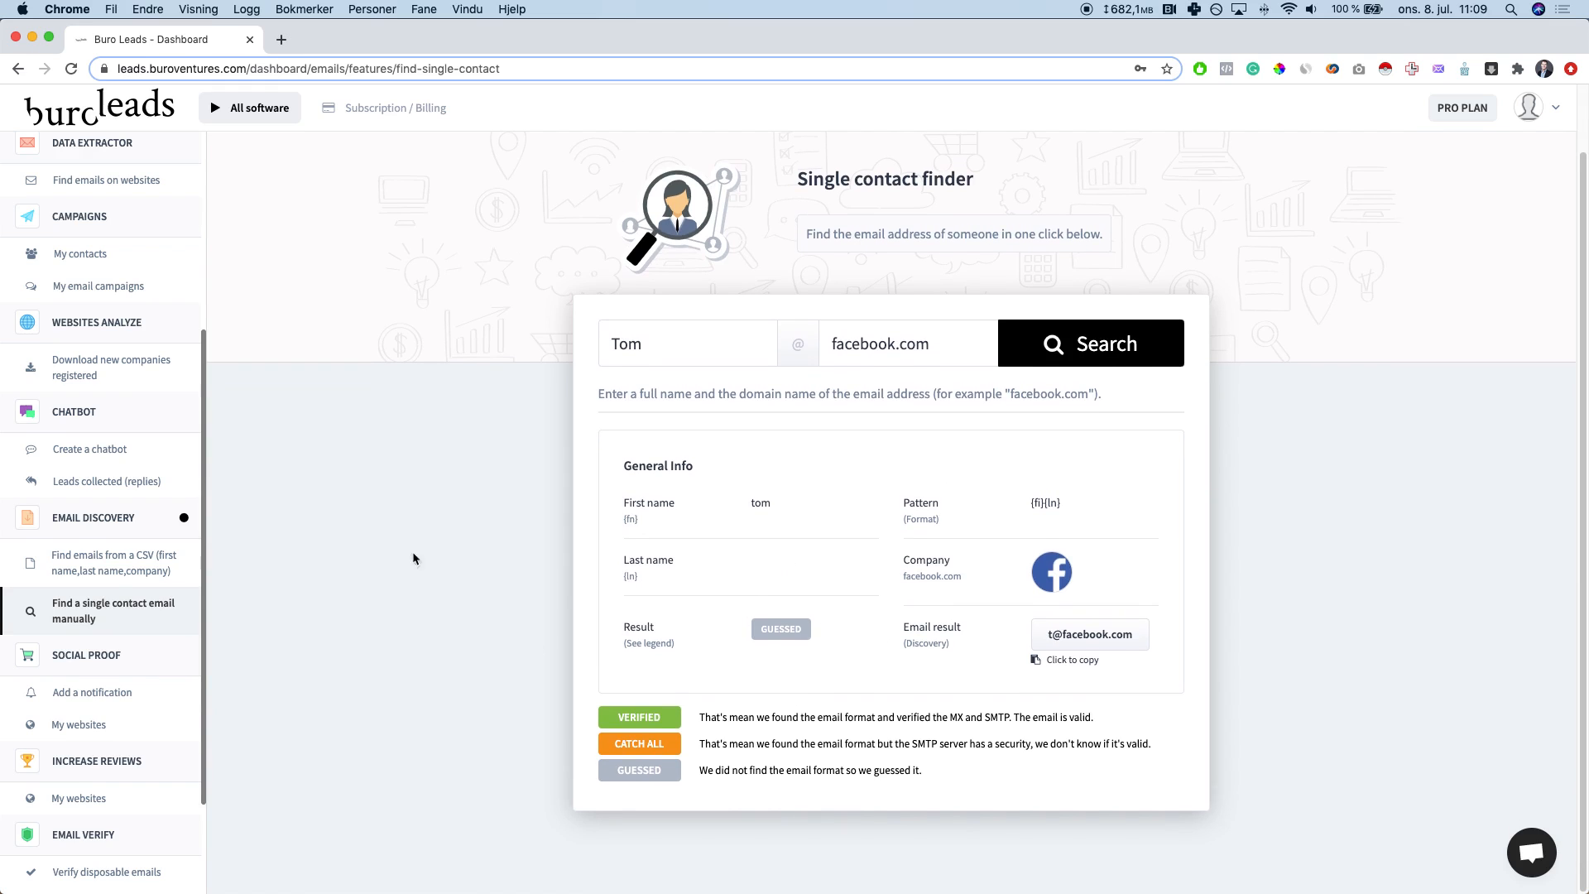
Step: Open the social proof notification widget from the product overview and read the three benefits on its getting started page
click(233, 108)
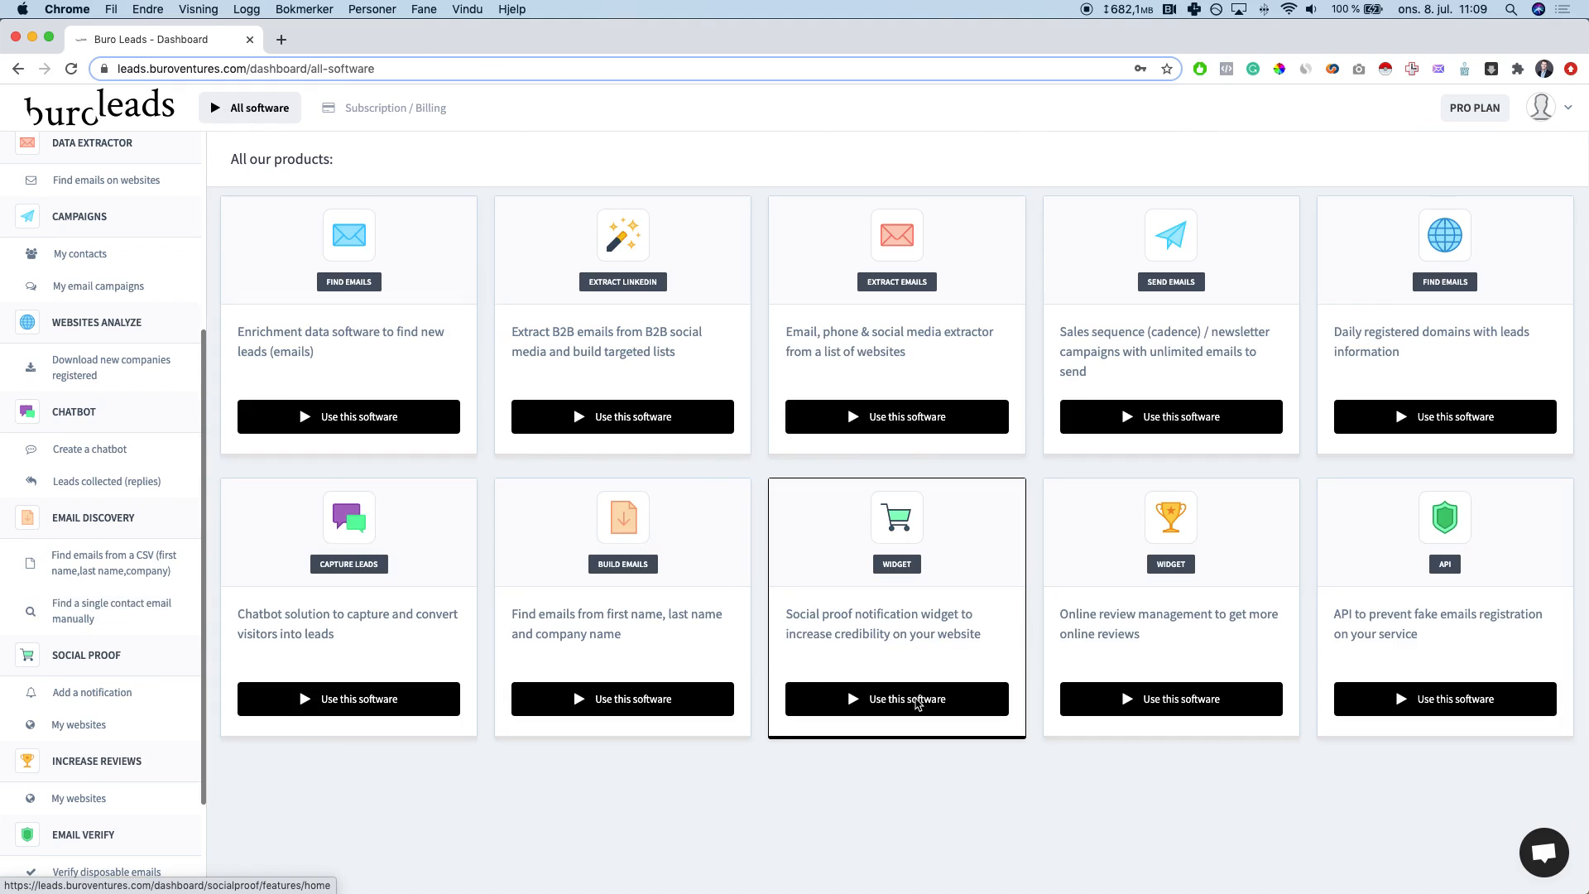
click(917, 704)
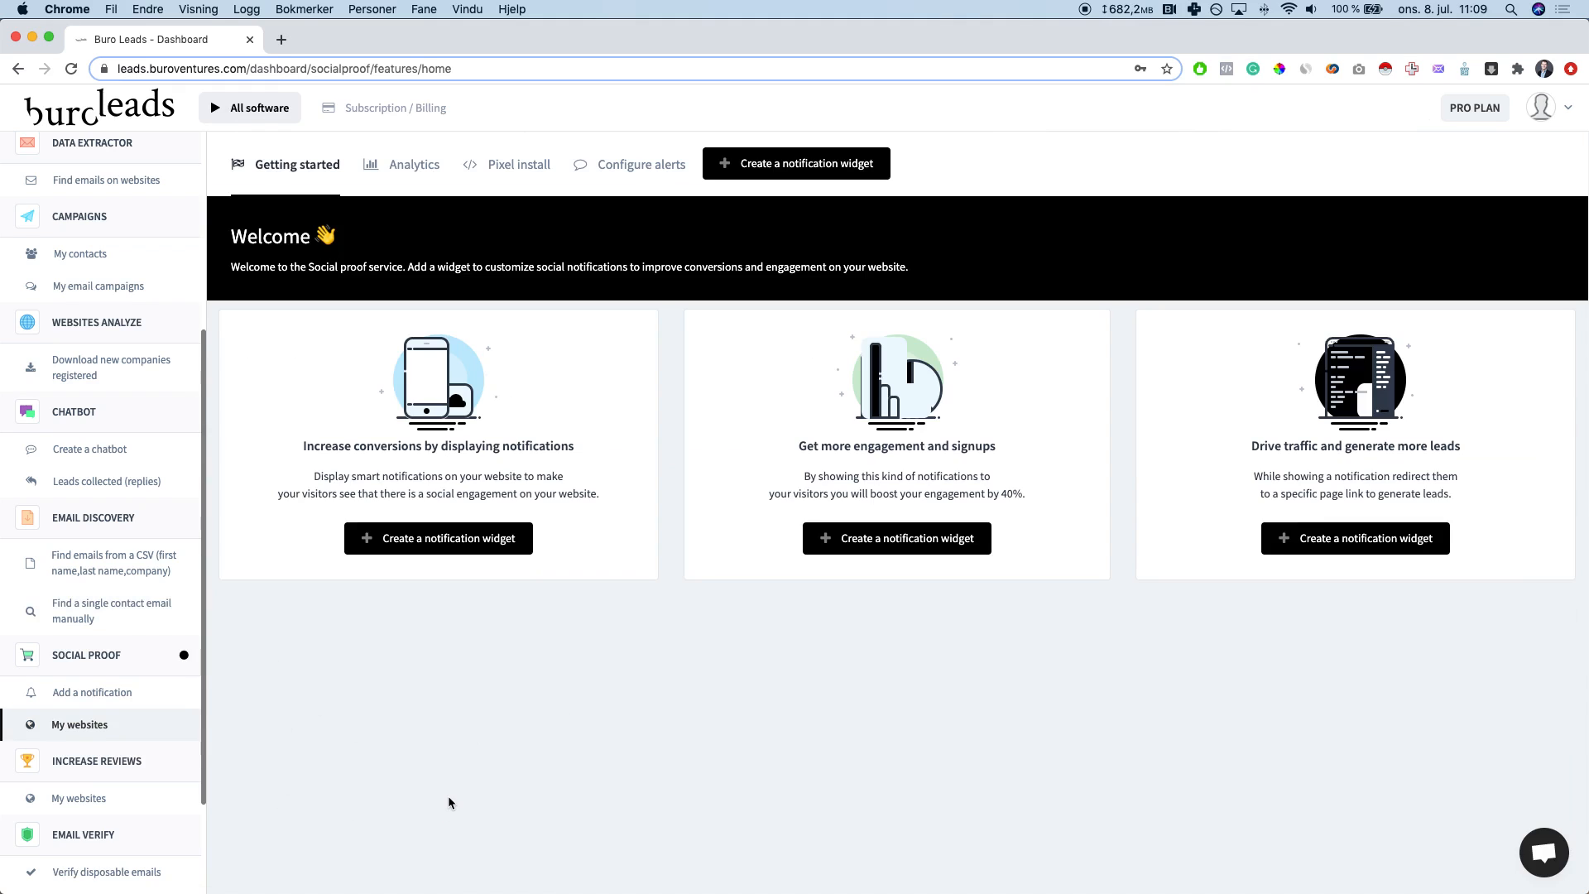
triple_click(357, 447)
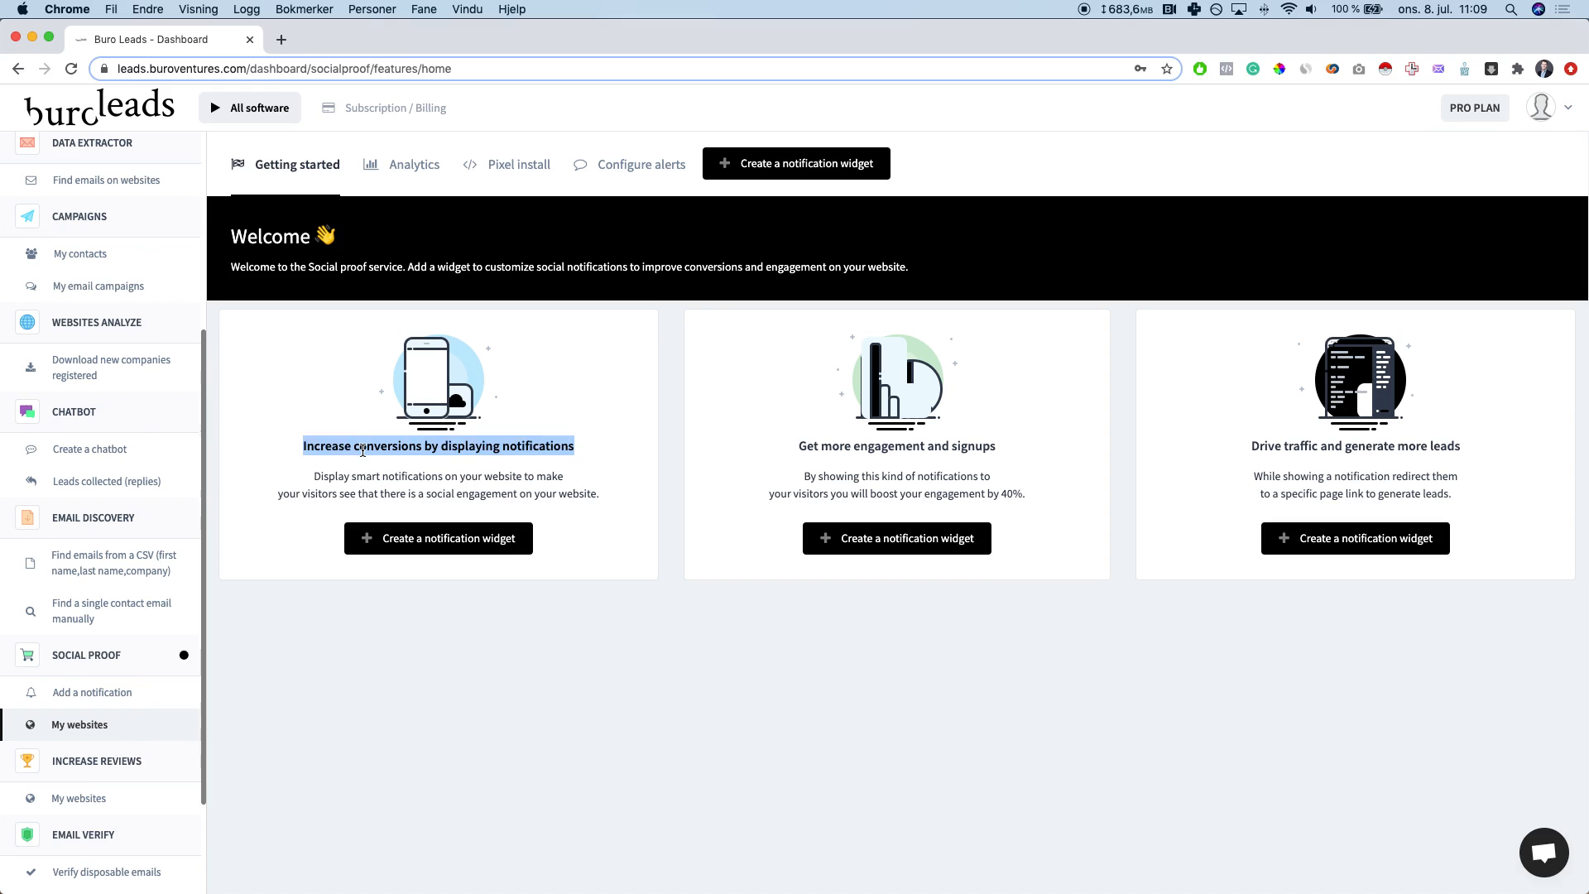
click(438, 472)
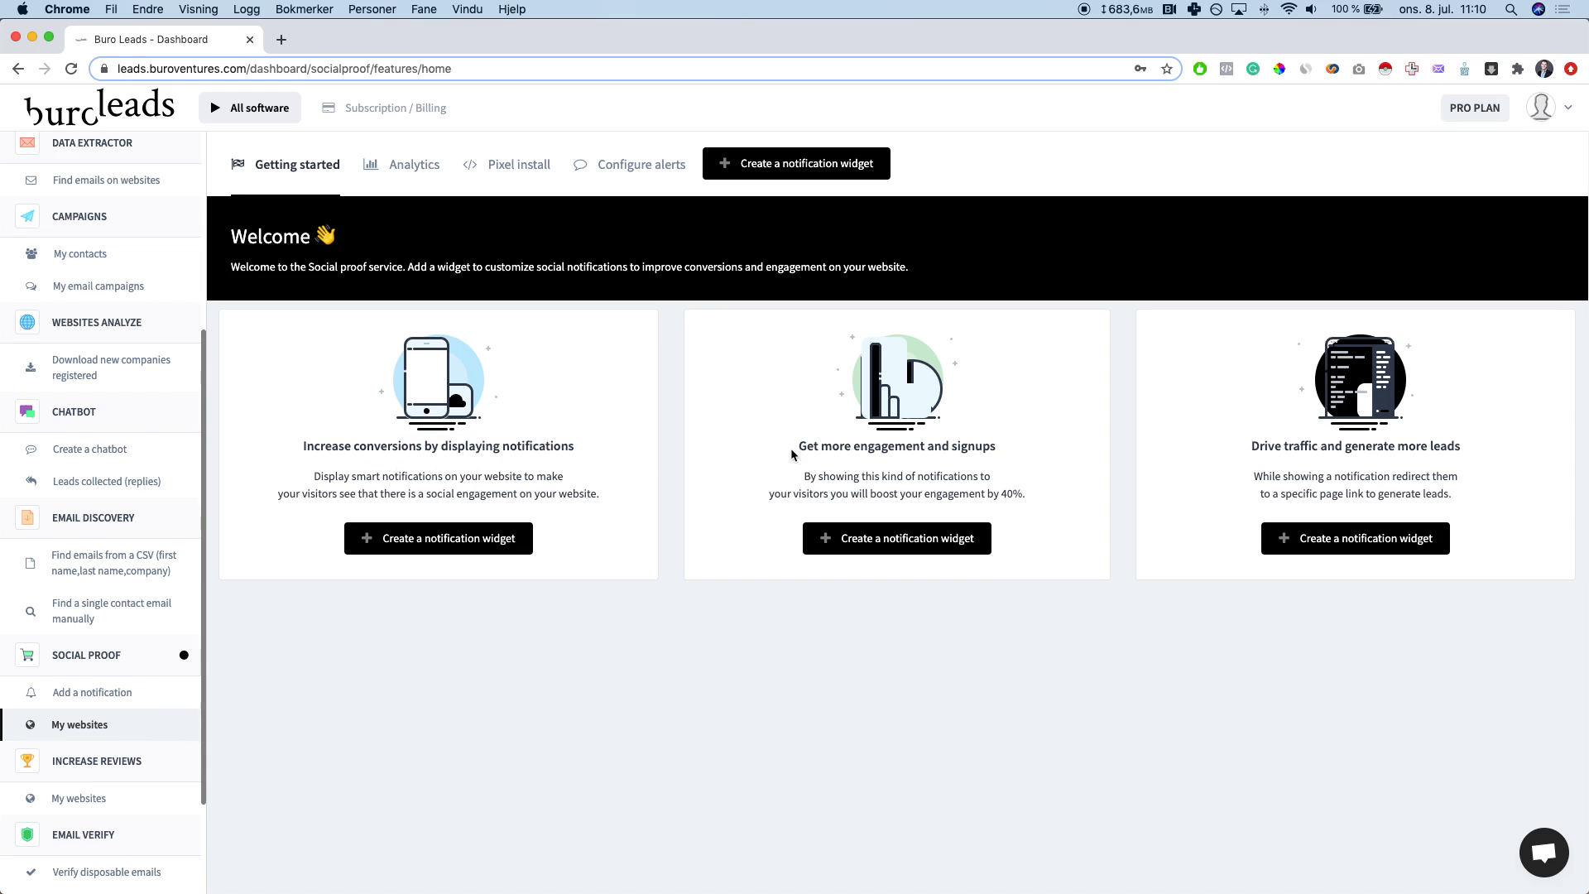
drag(793, 451, 1039, 453)
click(1056, 465)
drag(1250, 447, 1194, 513)
click(1505, 512)
click(1187, 574)
Step: Start creating a notification widget and examine the website URL field and the tracking script for lead.buroventures.com
click(484, 548)
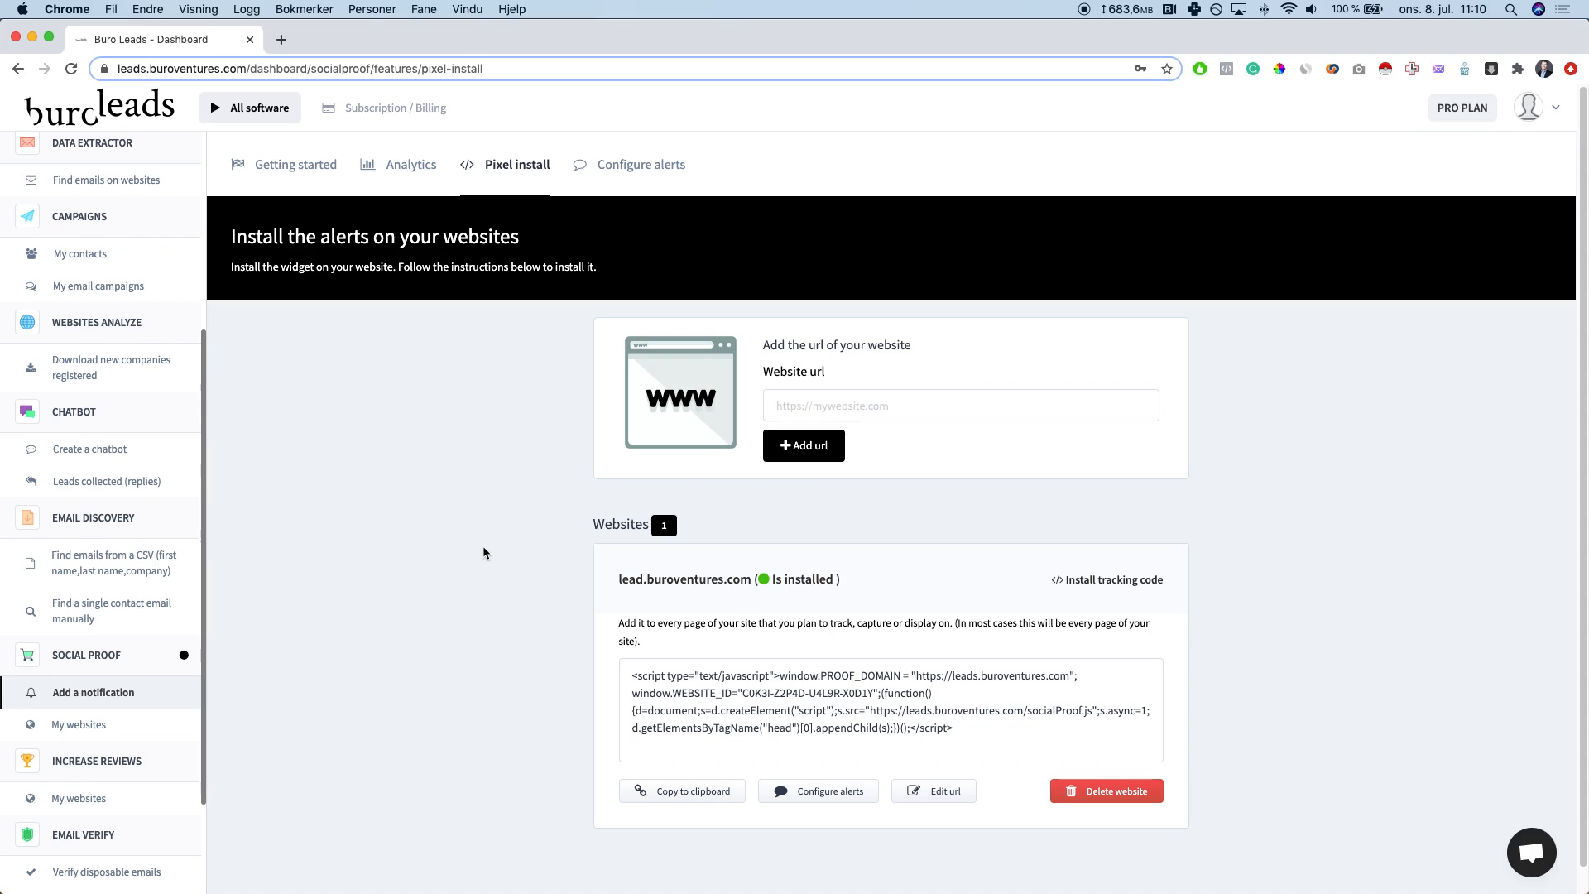
click(861, 401)
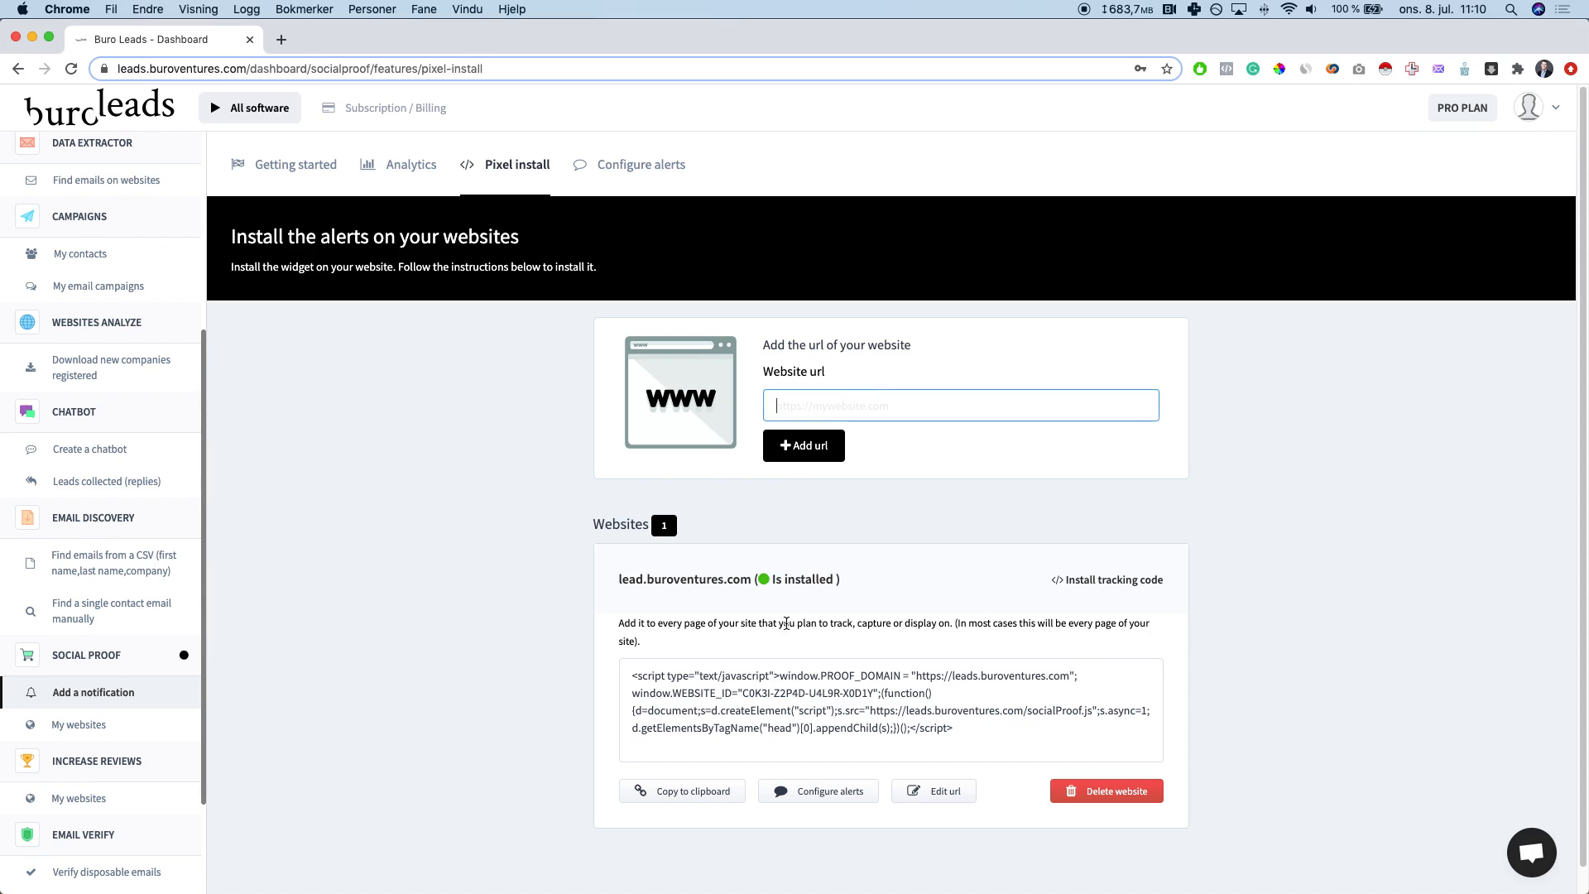
drag(990, 740, 576, 680)
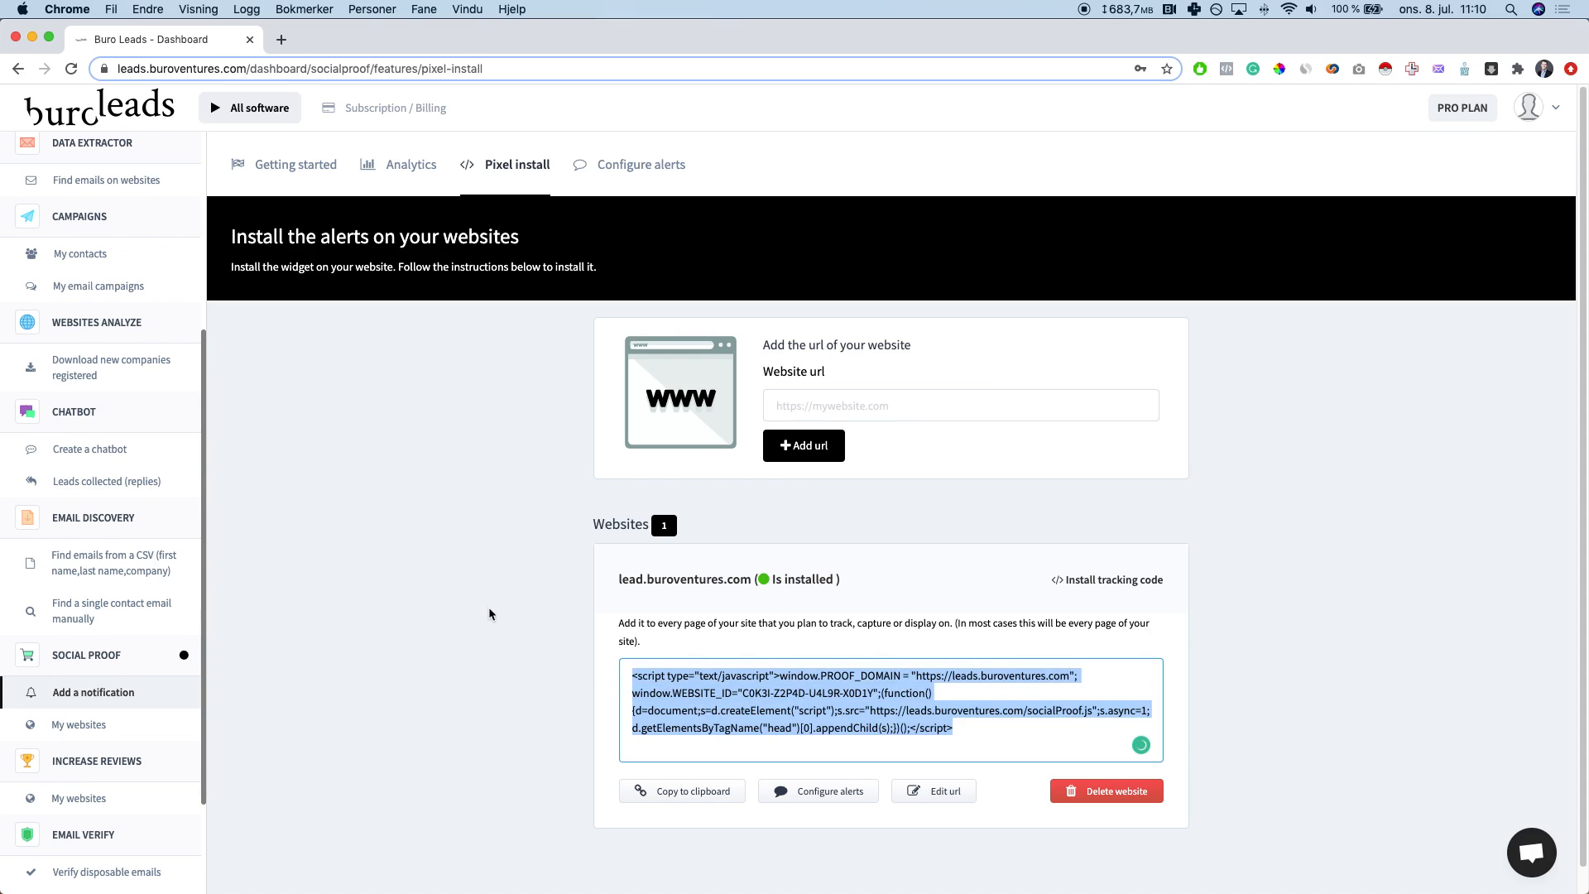
click(385, 564)
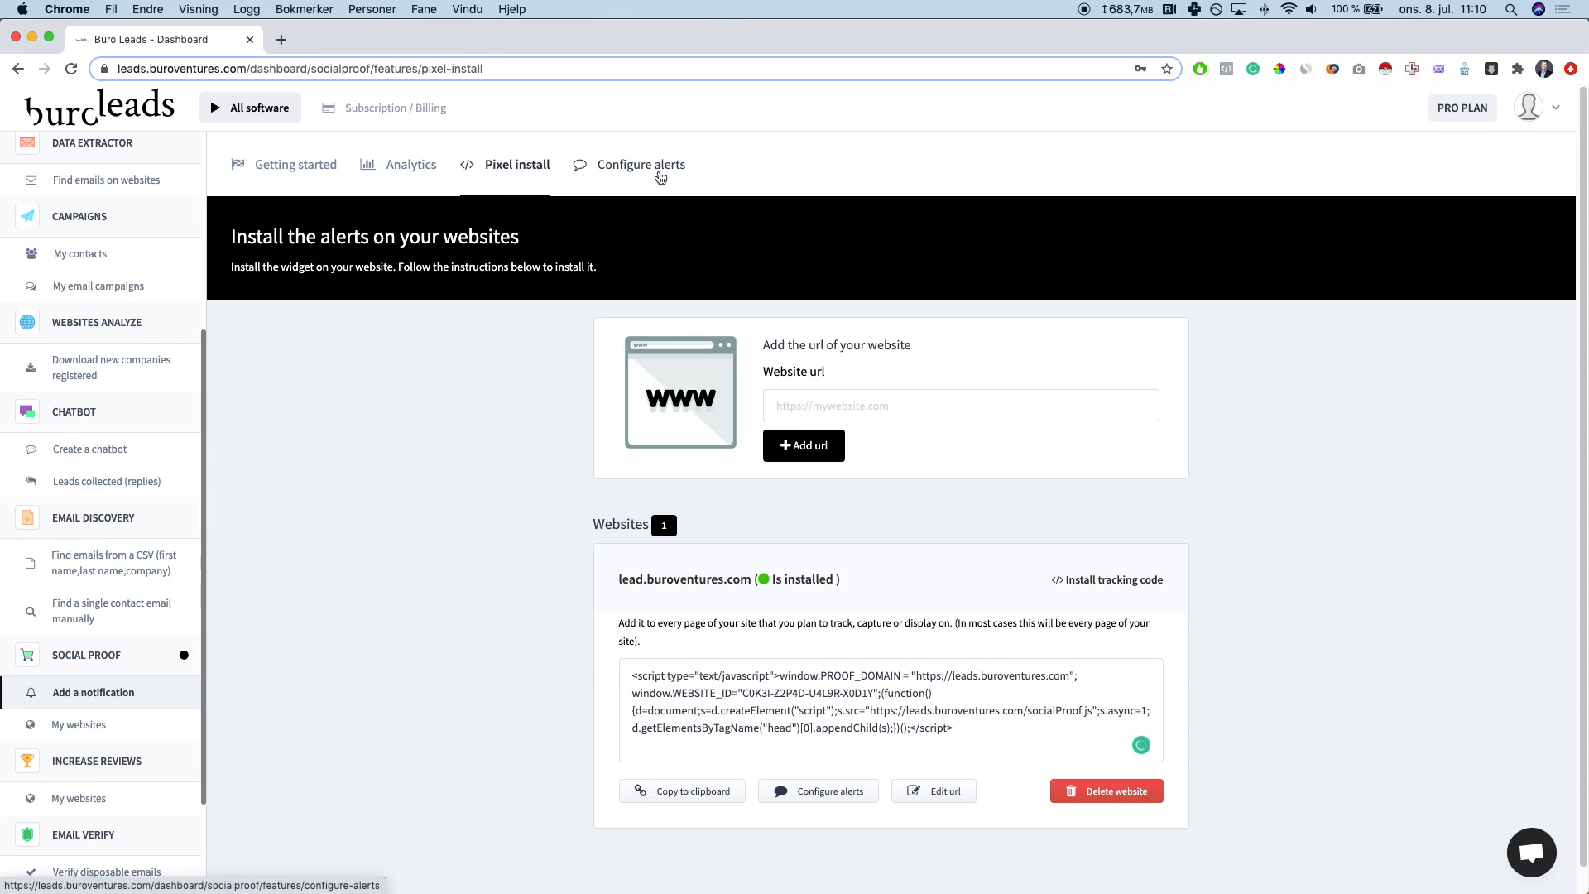
Step: Open the alert configuration and review the Signup notification's messages, timing, display options and URL matching rule
click(660, 168)
click(1149, 387)
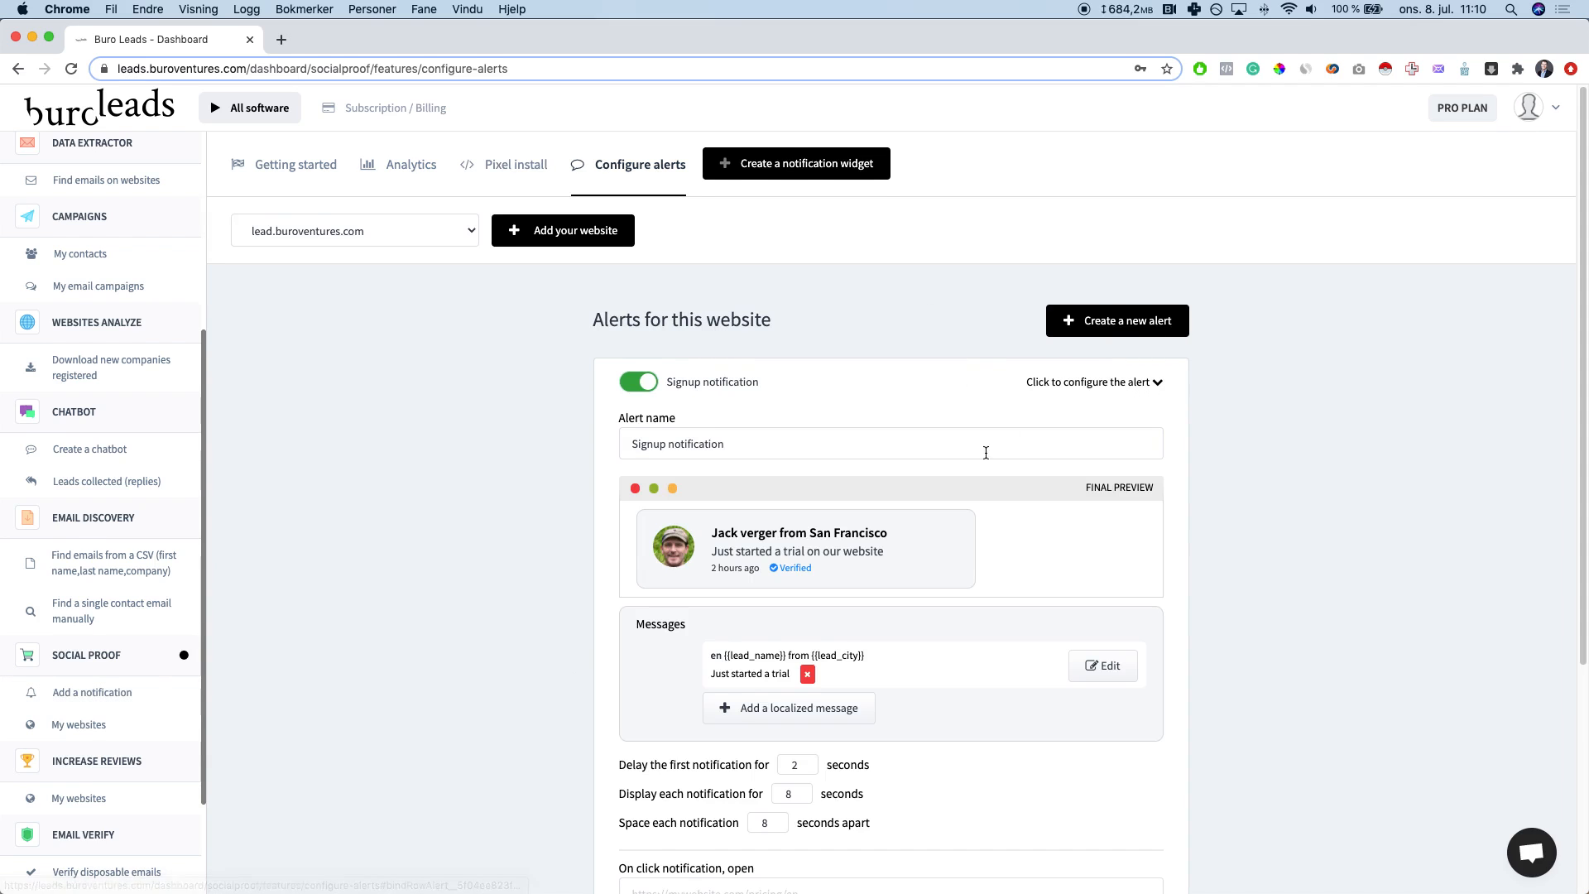
scroll(976, 449, down, 3)
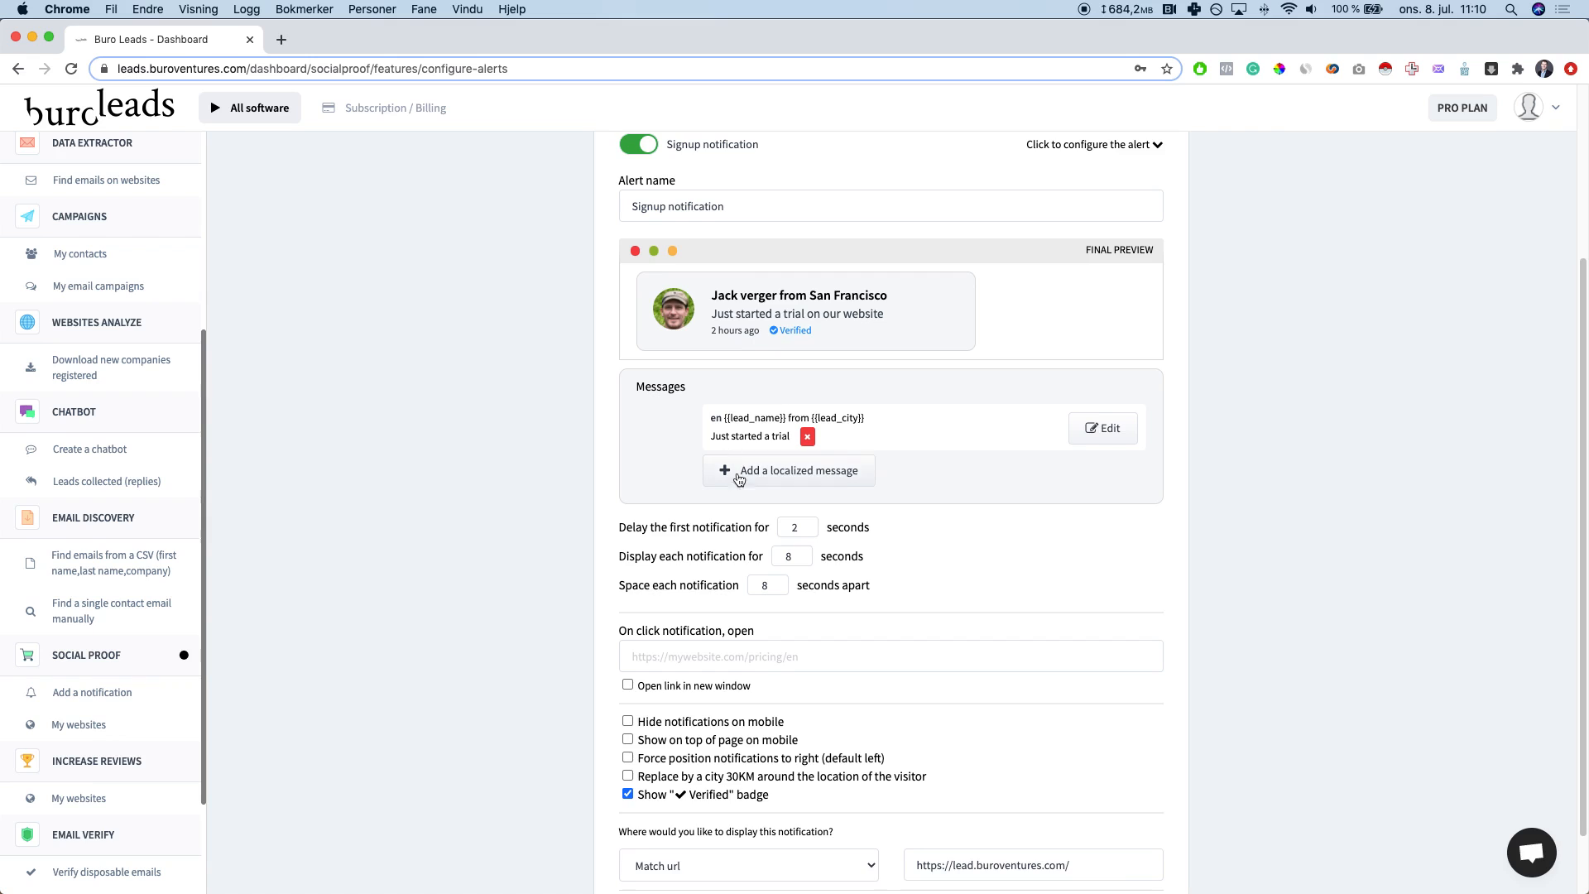
scroll(736, 457, down, 1)
scroll(742, 569, down, 1)
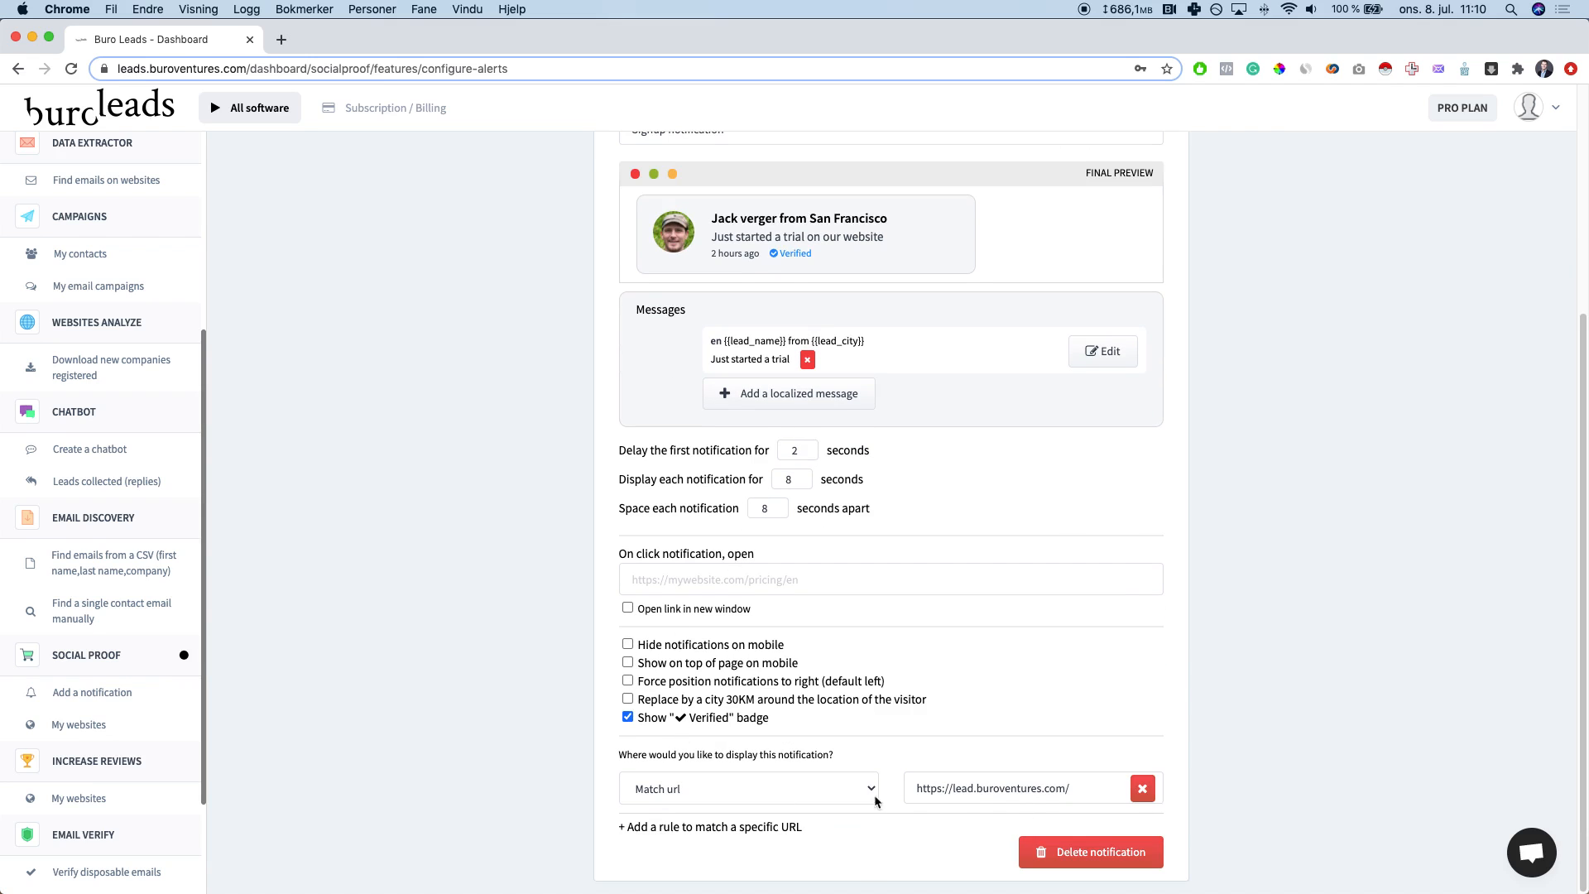
scroll(977, 809, up, 2)
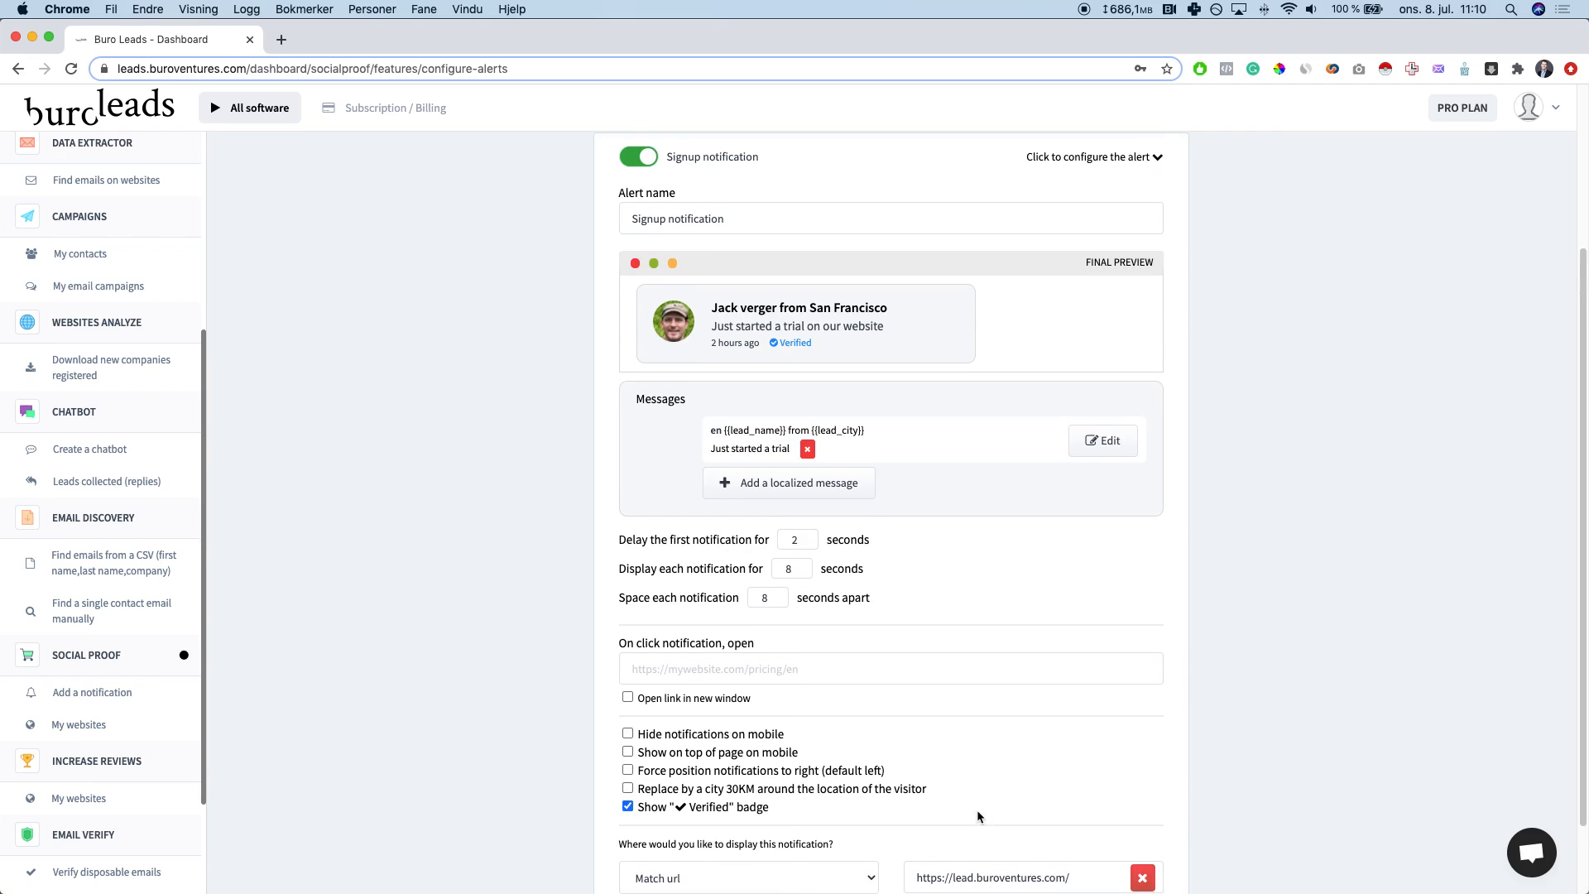
scroll(645, 704, down, 1)
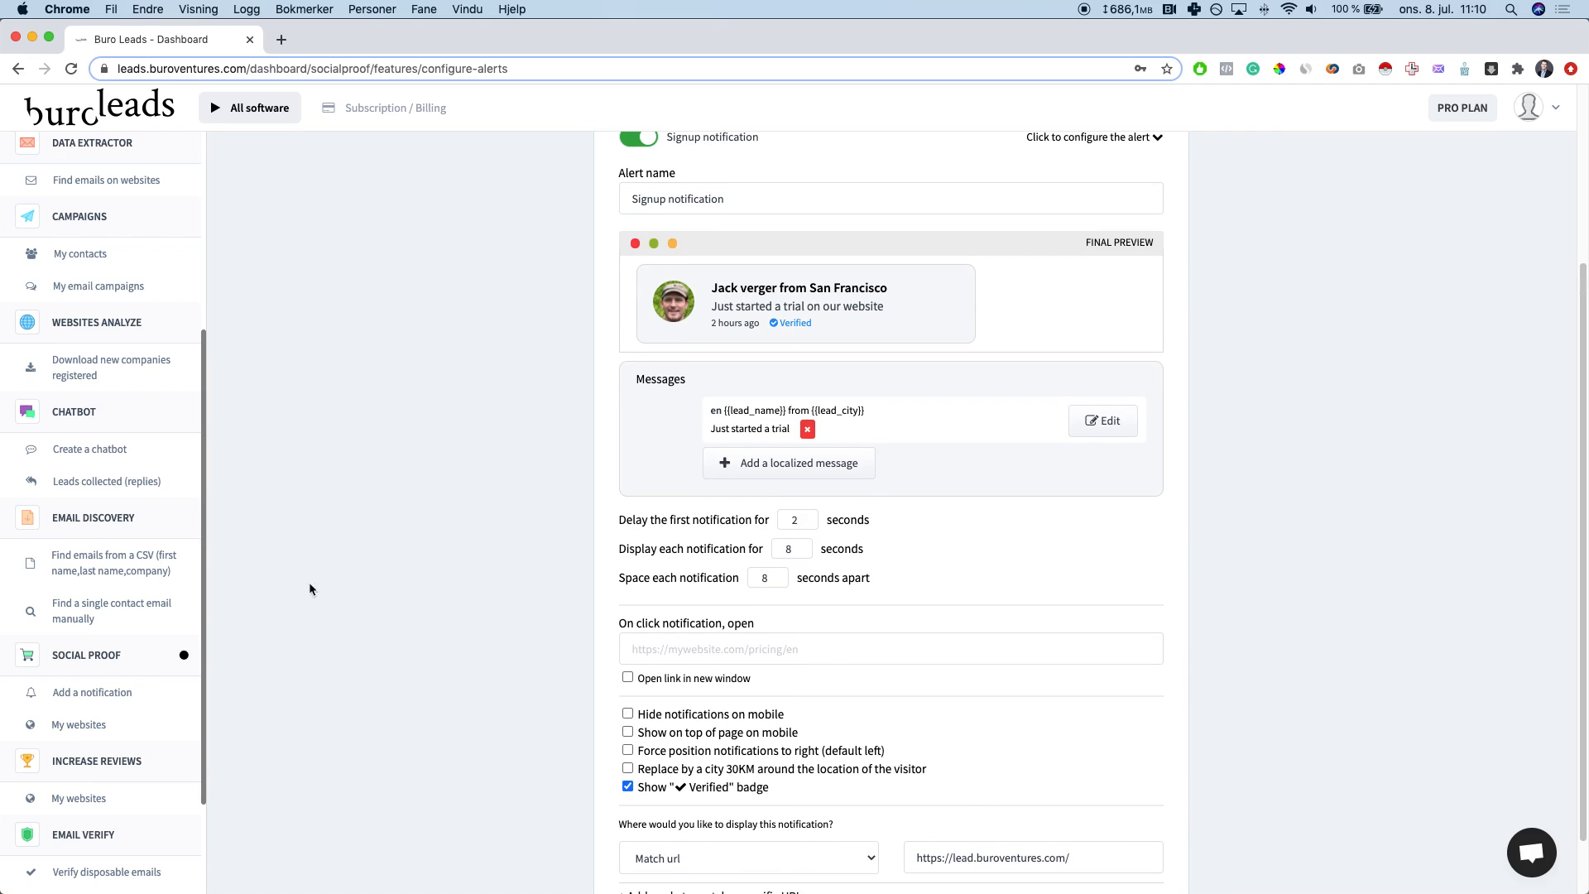
Step: Open the online review management tool and look through a new project's configuration, translation texts and popup trigger settings
click(96, 800)
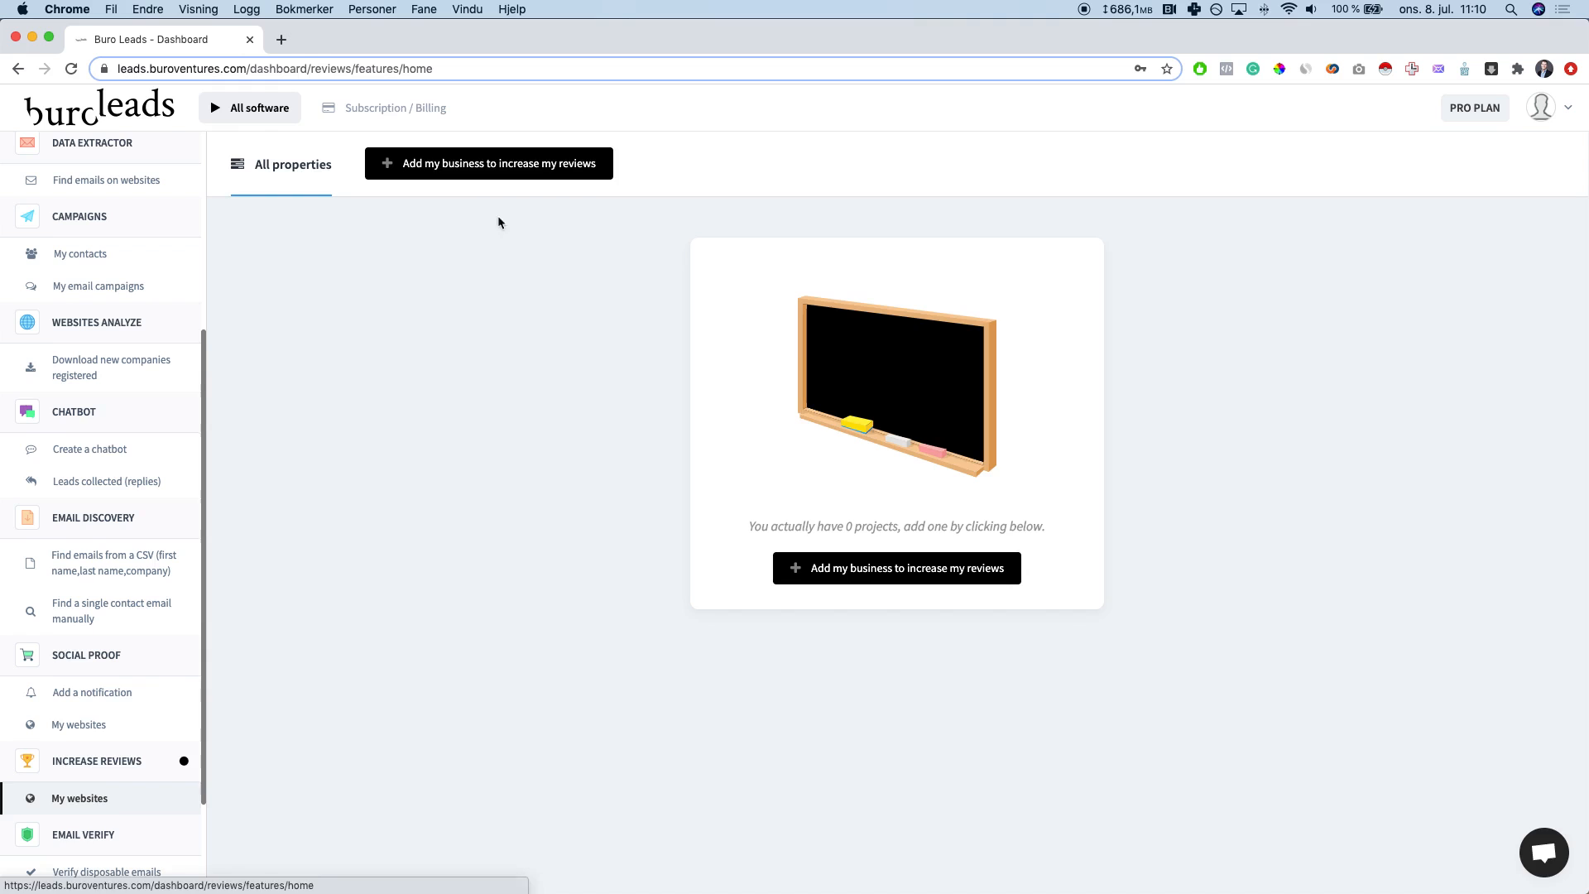
click(256, 116)
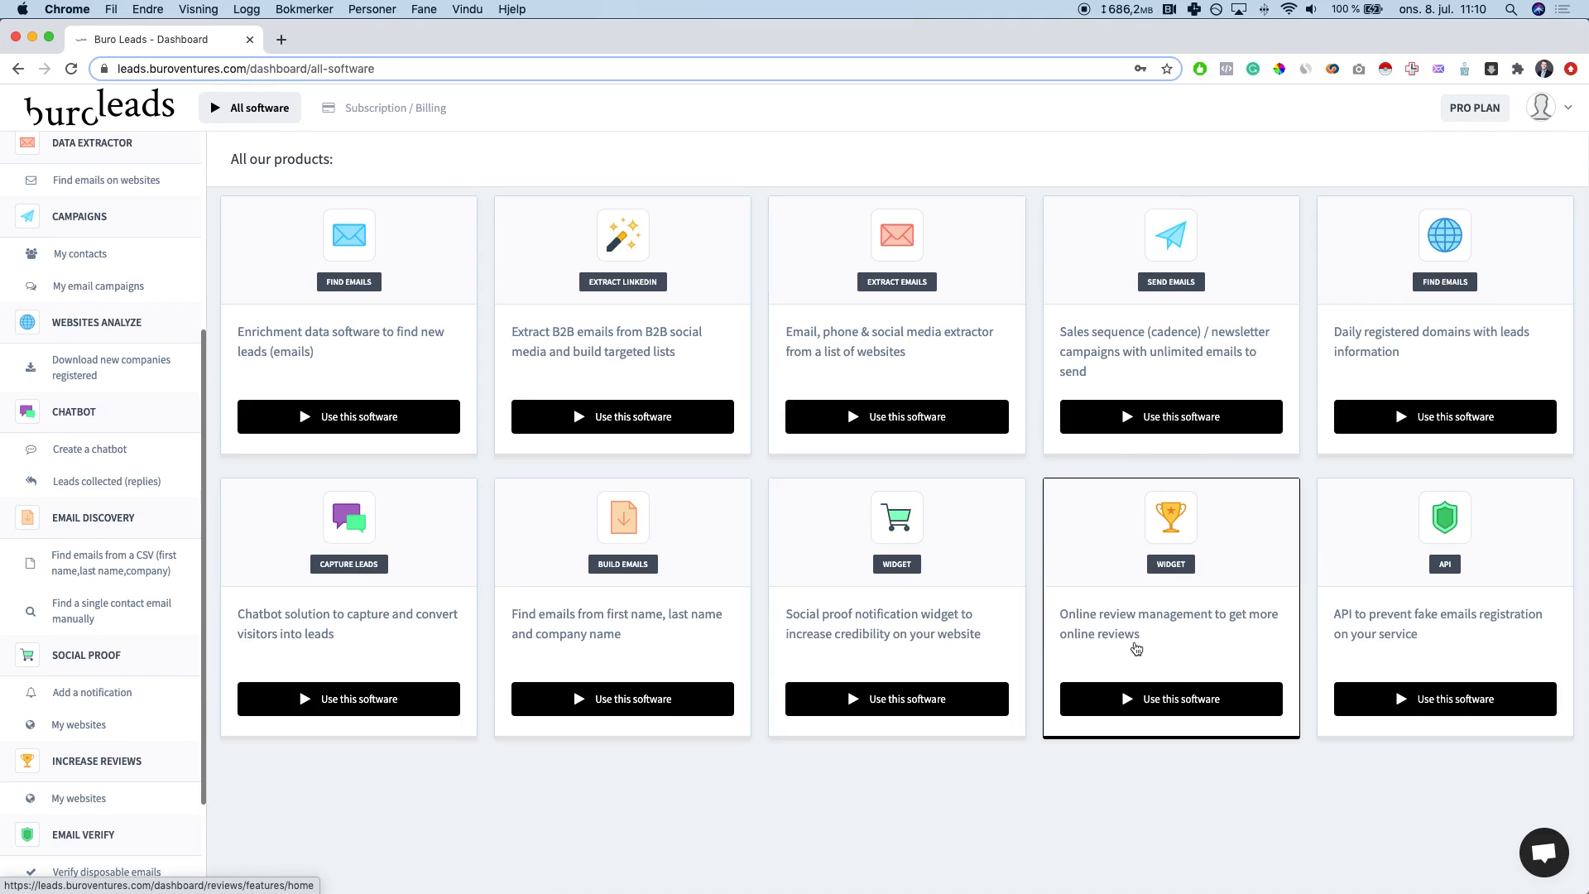
click(1158, 643)
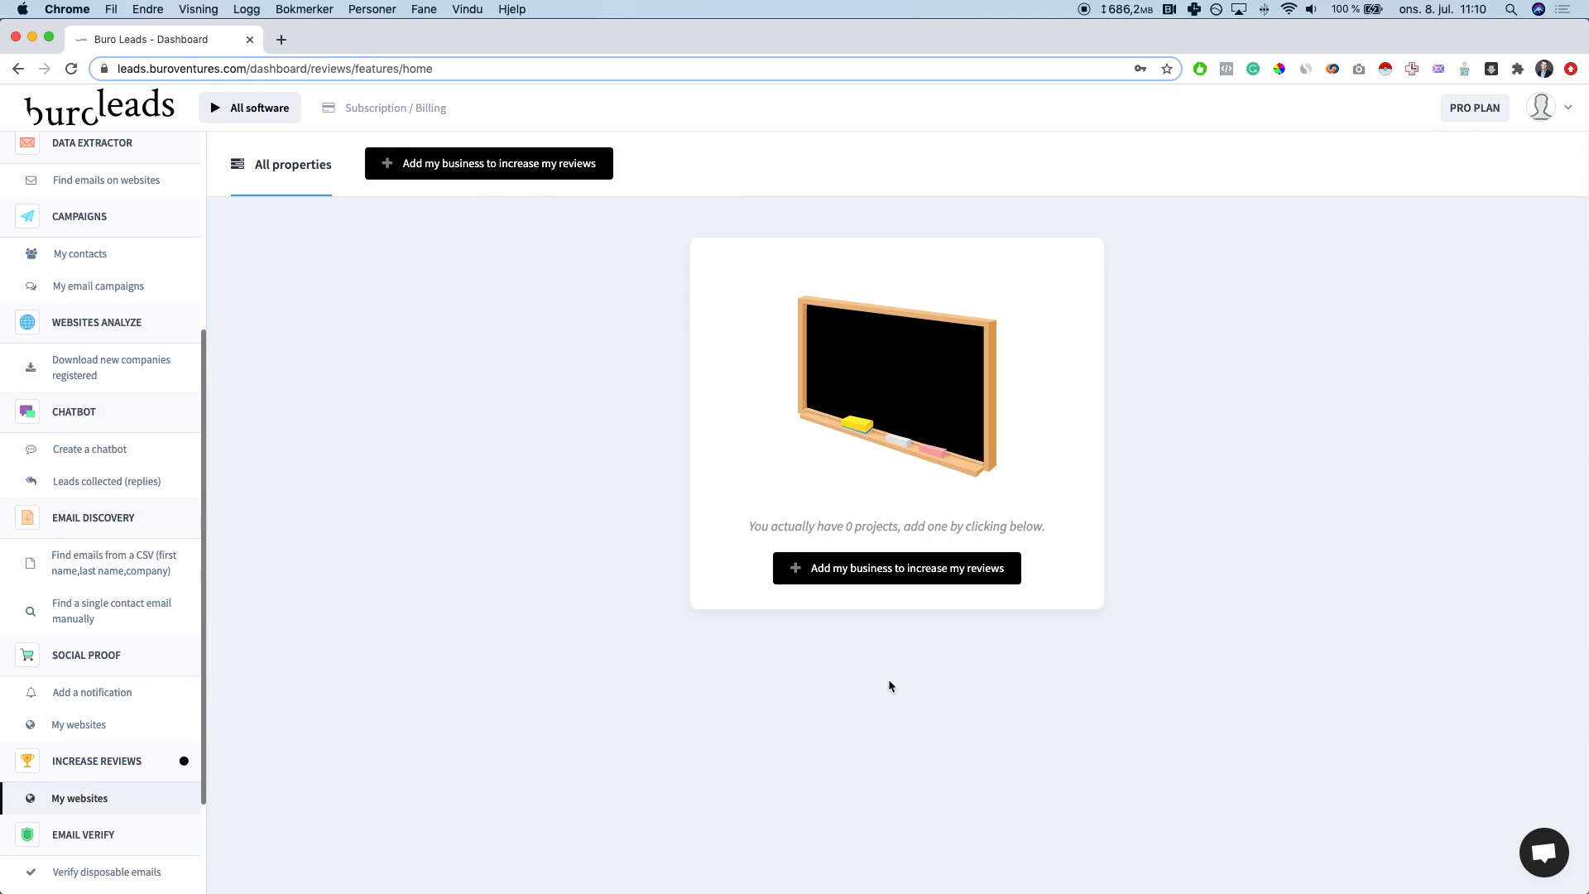
click(891, 578)
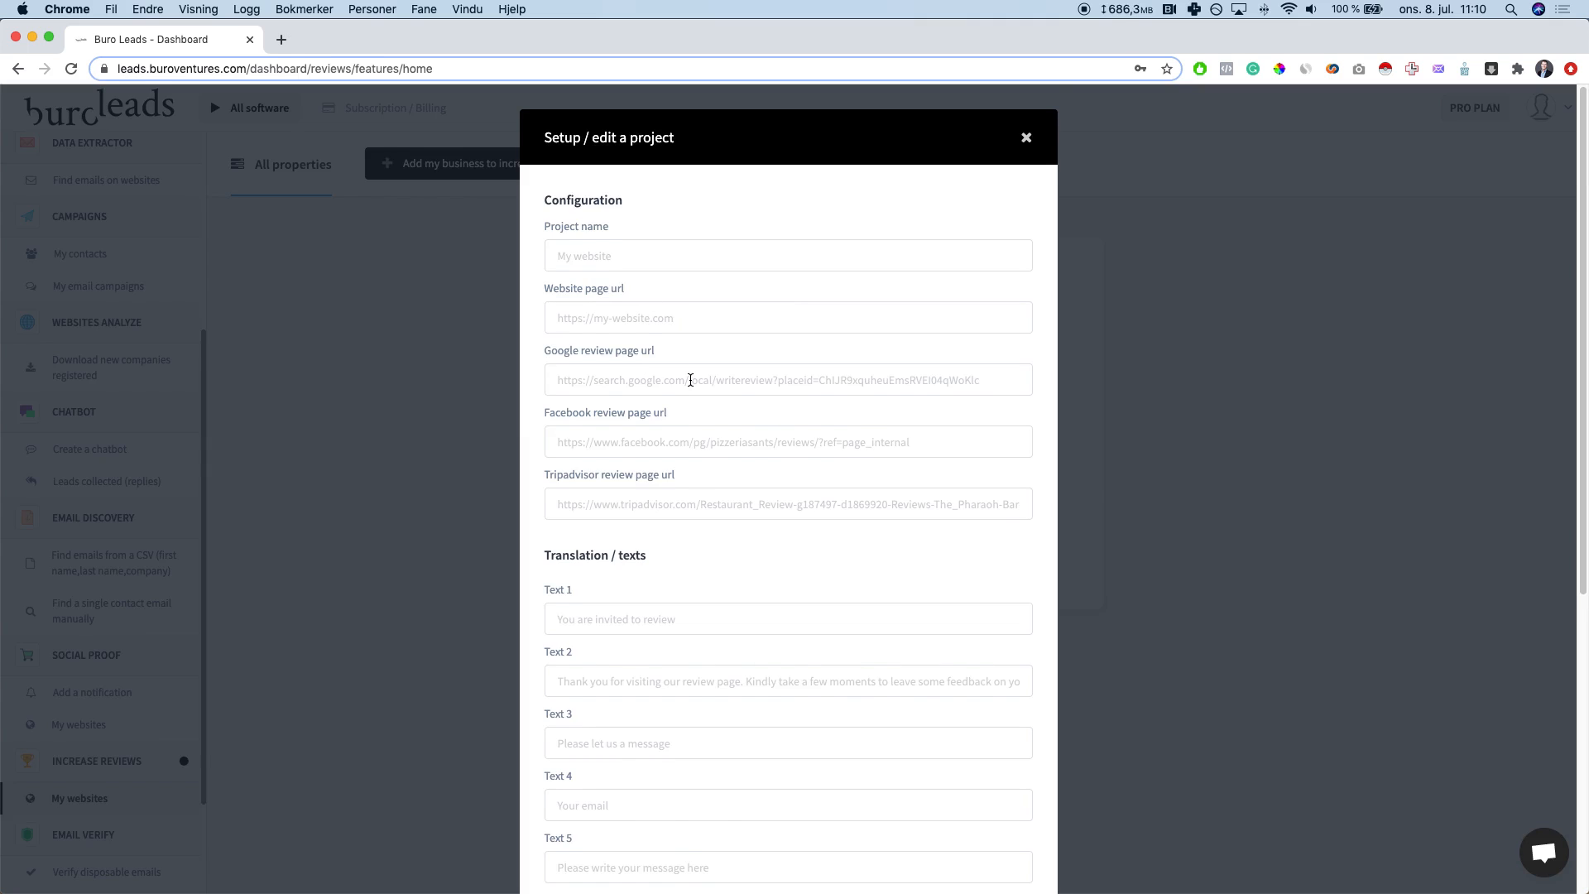
scroll(690, 380, down, 2)
scroll(690, 384, down, 5)
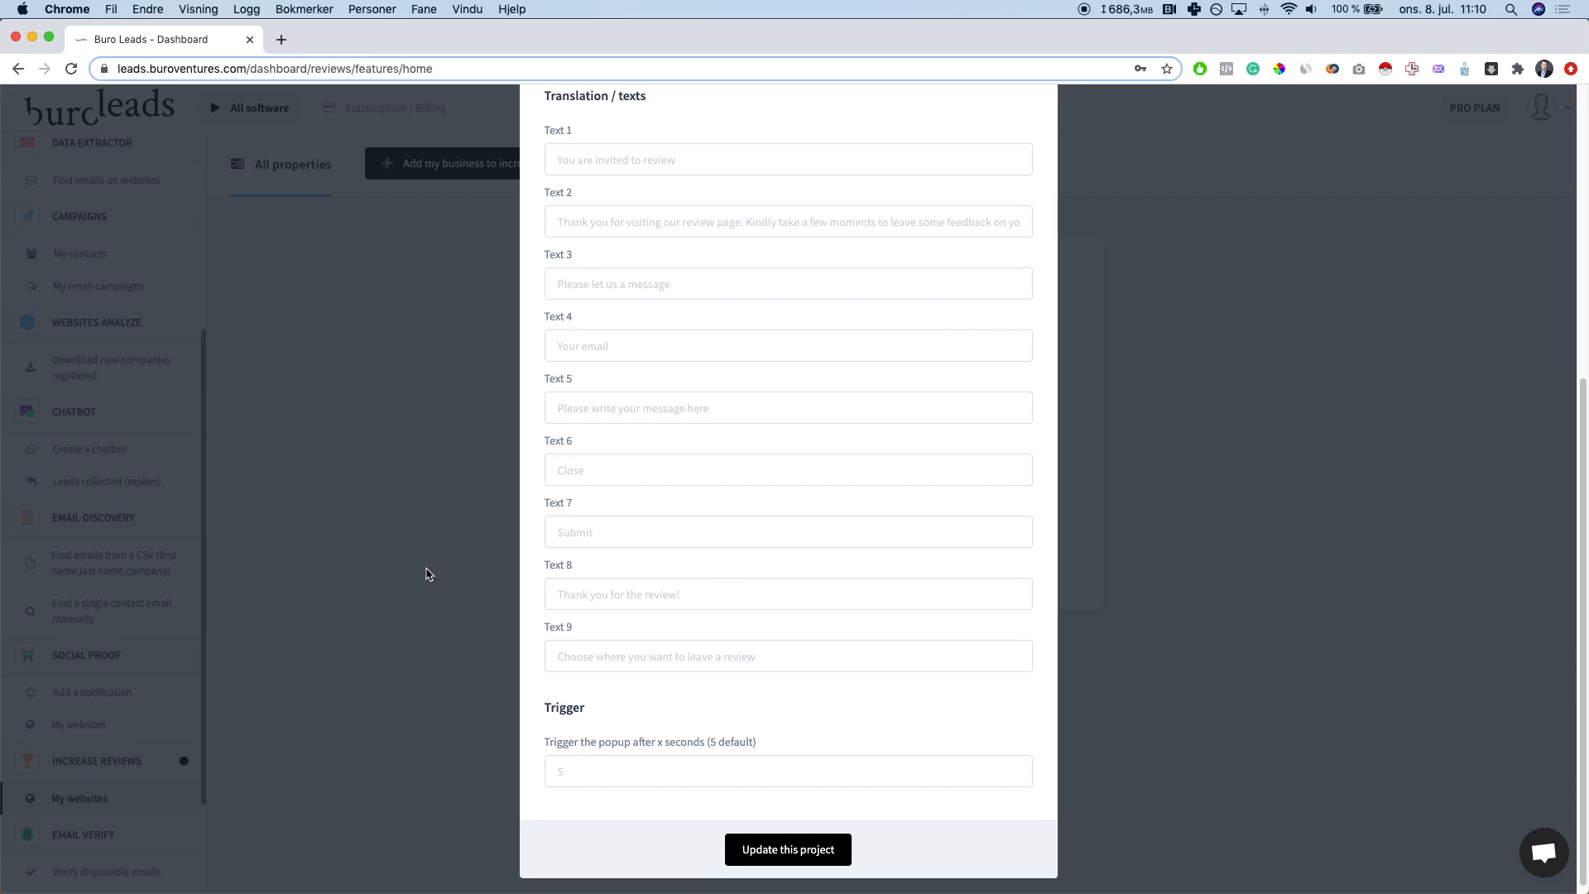
scroll(982, 442, up, 6)
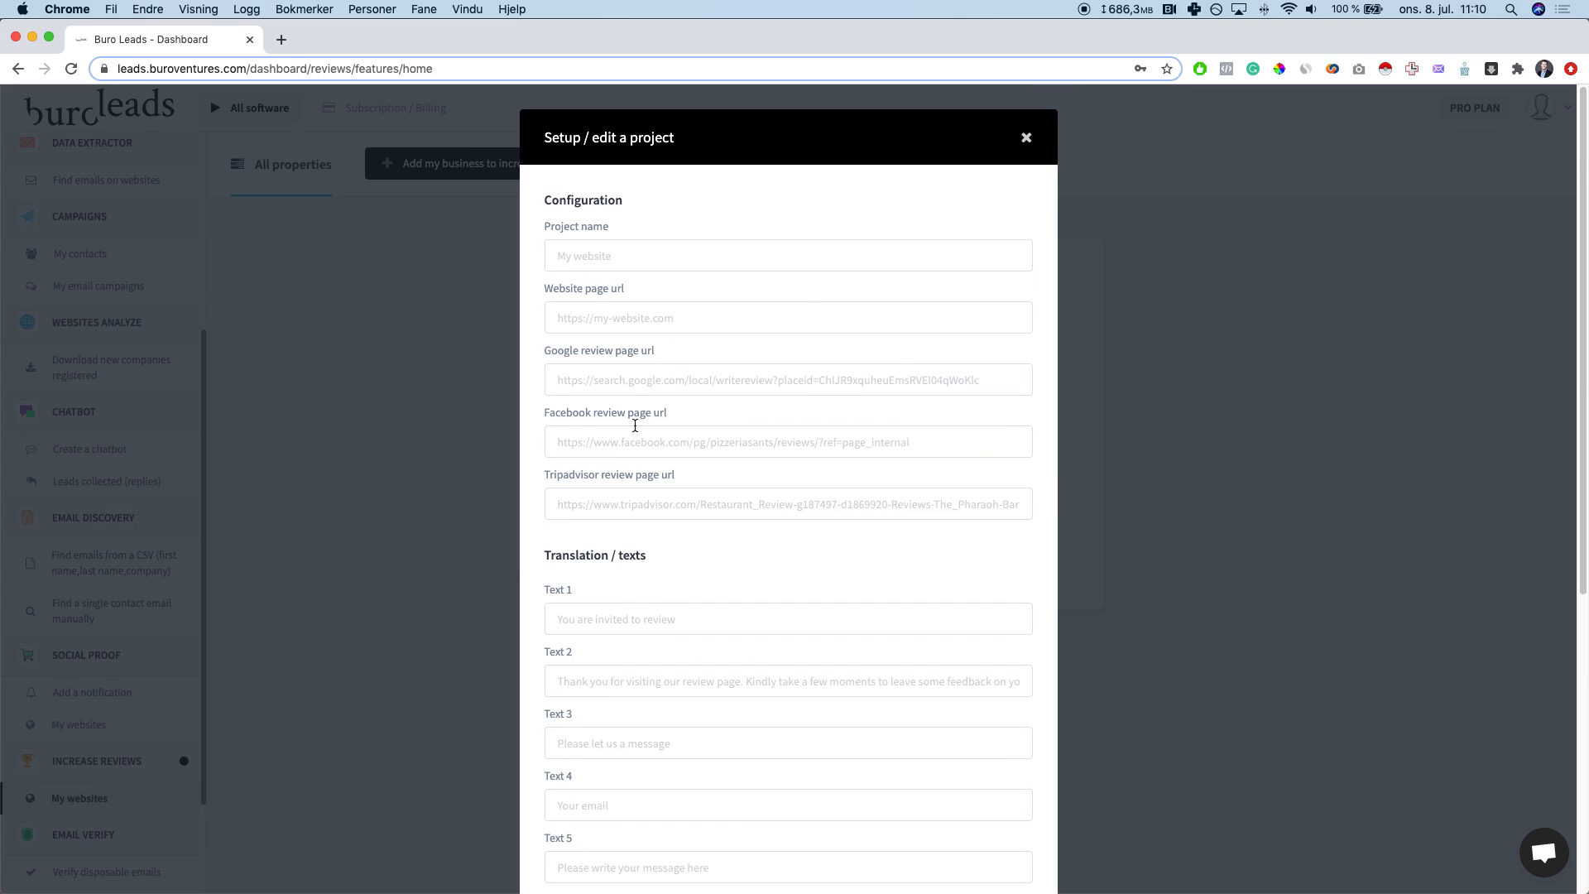
Step: Examine the project's Google, Facebook and Tripadvisor review page URL fields and close the setup form without saving
click(714, 388)
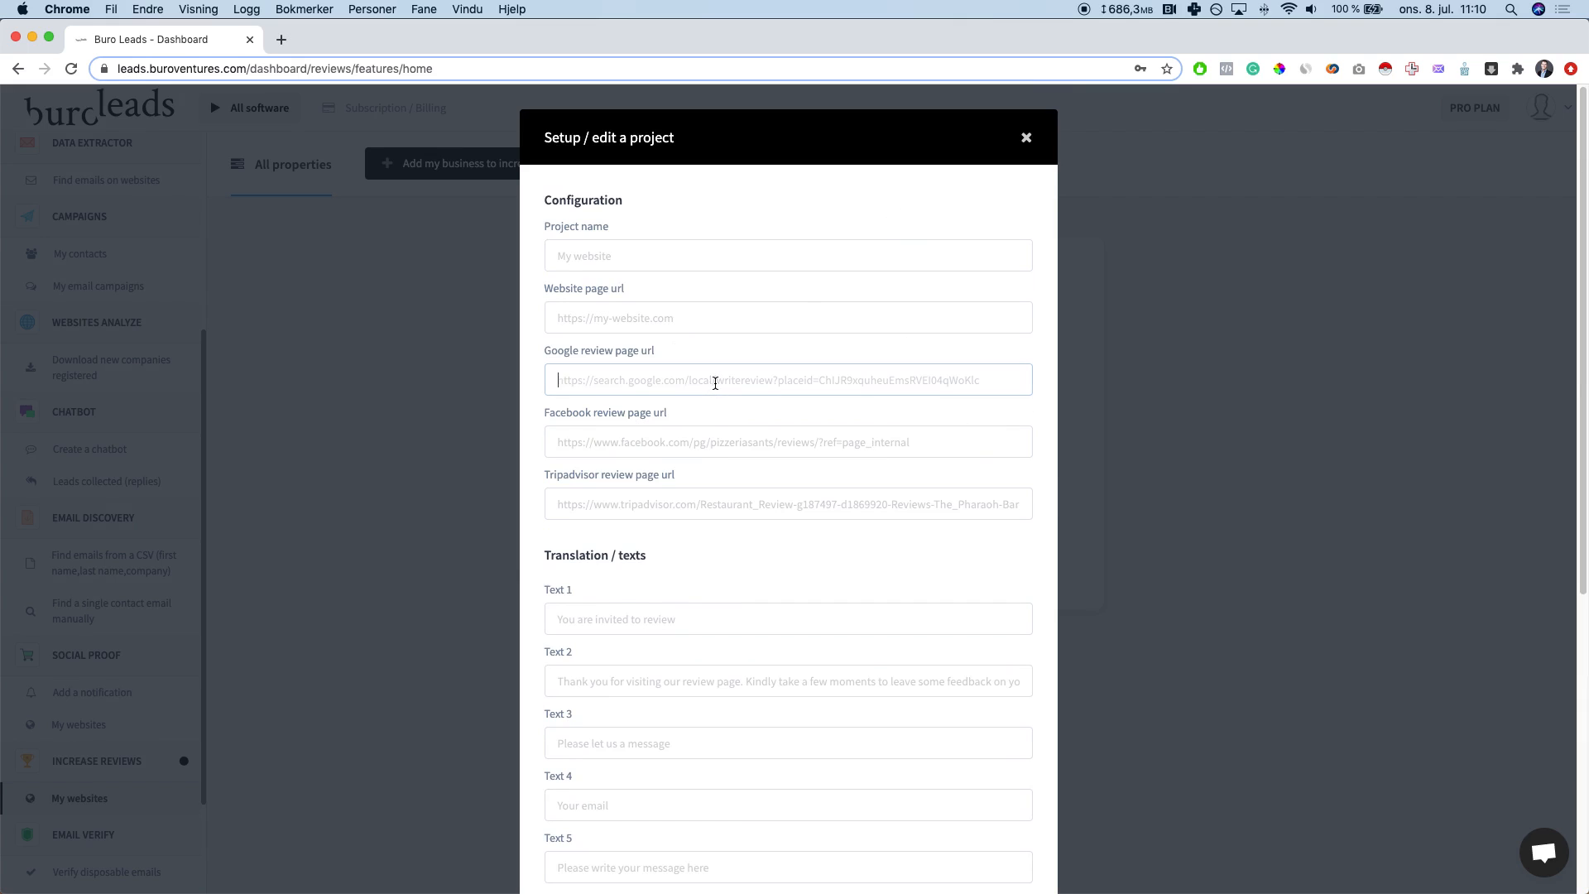
click(681, 452)
click(676, 506)
click(685, 552)
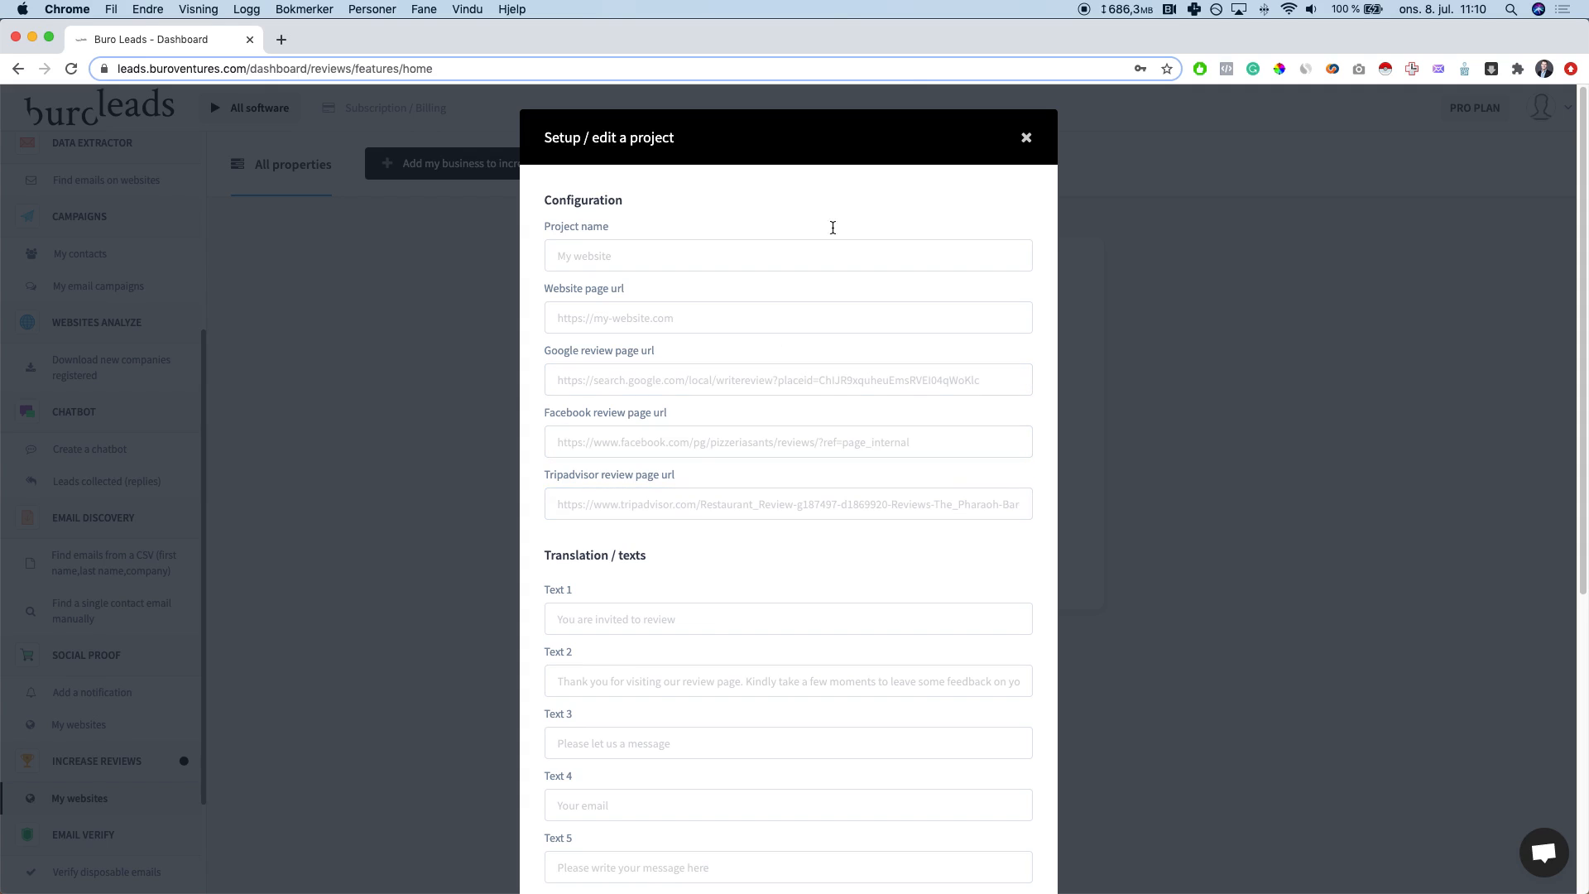
click(1027, 138)
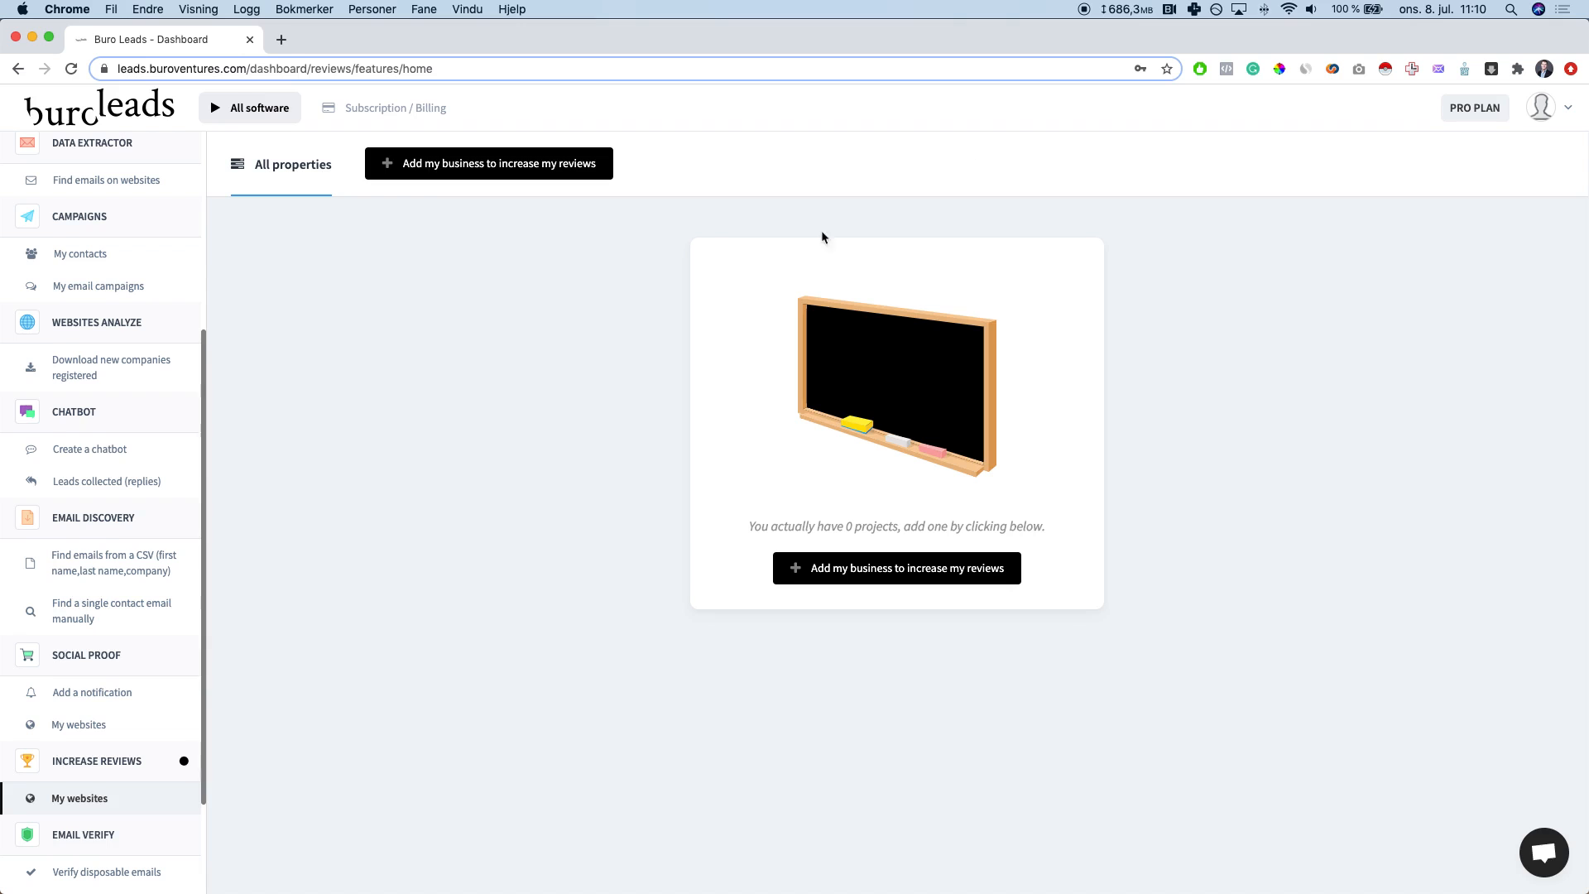
Step: Open the disposable email verification tool and examine its API URL, example response, demo explorer and API key section
click(153, 865)
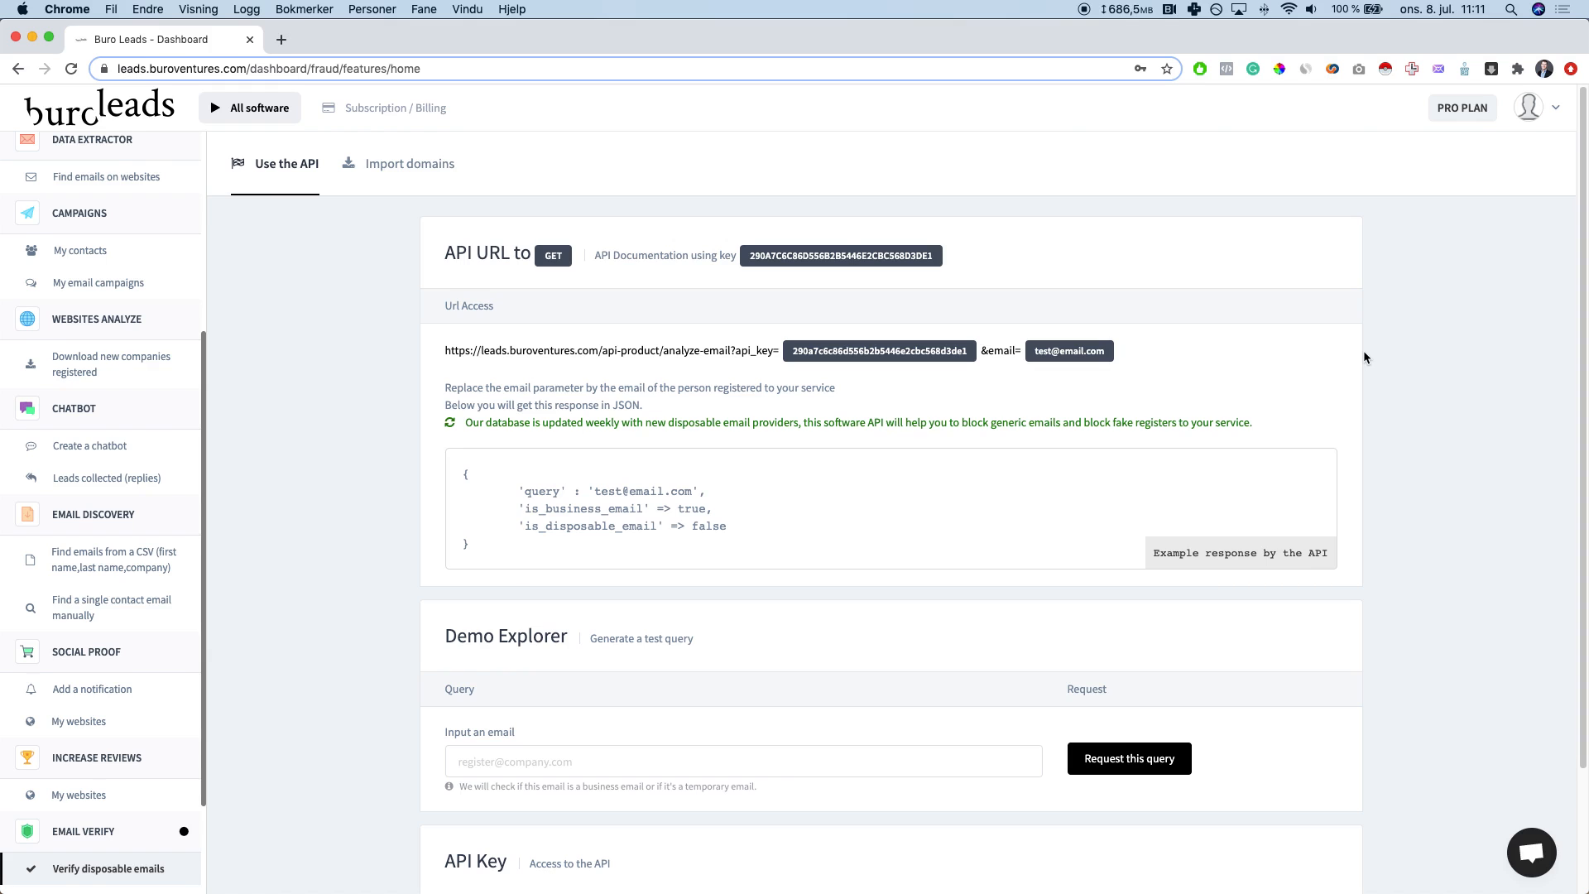
scroll(1364, 350, down, 2)
scroll(1363, 350, up, 2)
scroll(342, 561, down, 3)
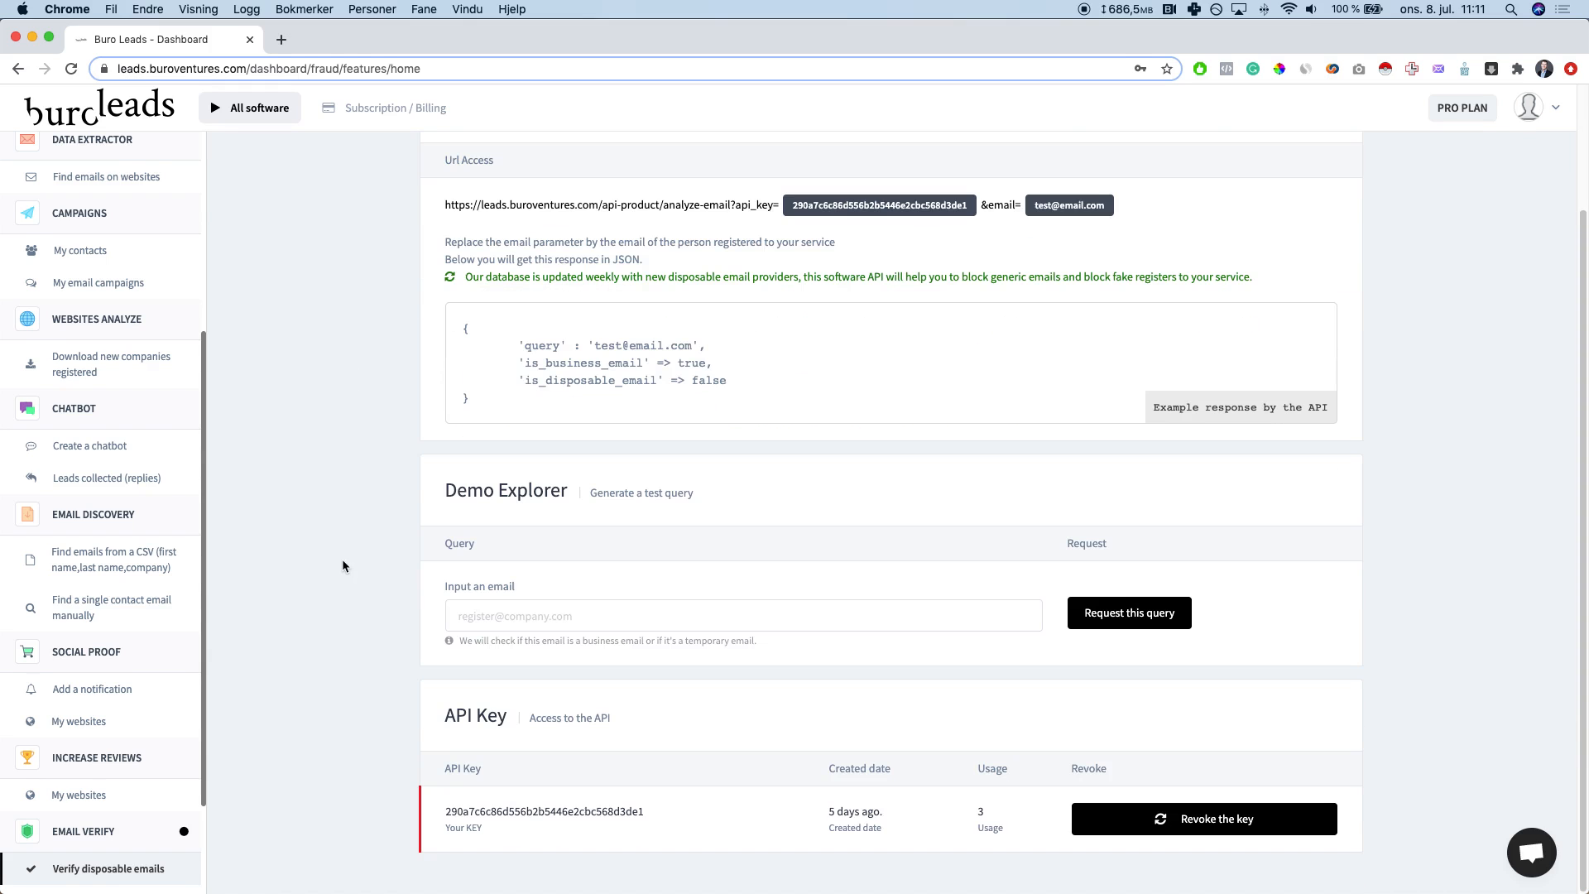
scroll(343, 567, up, 3)
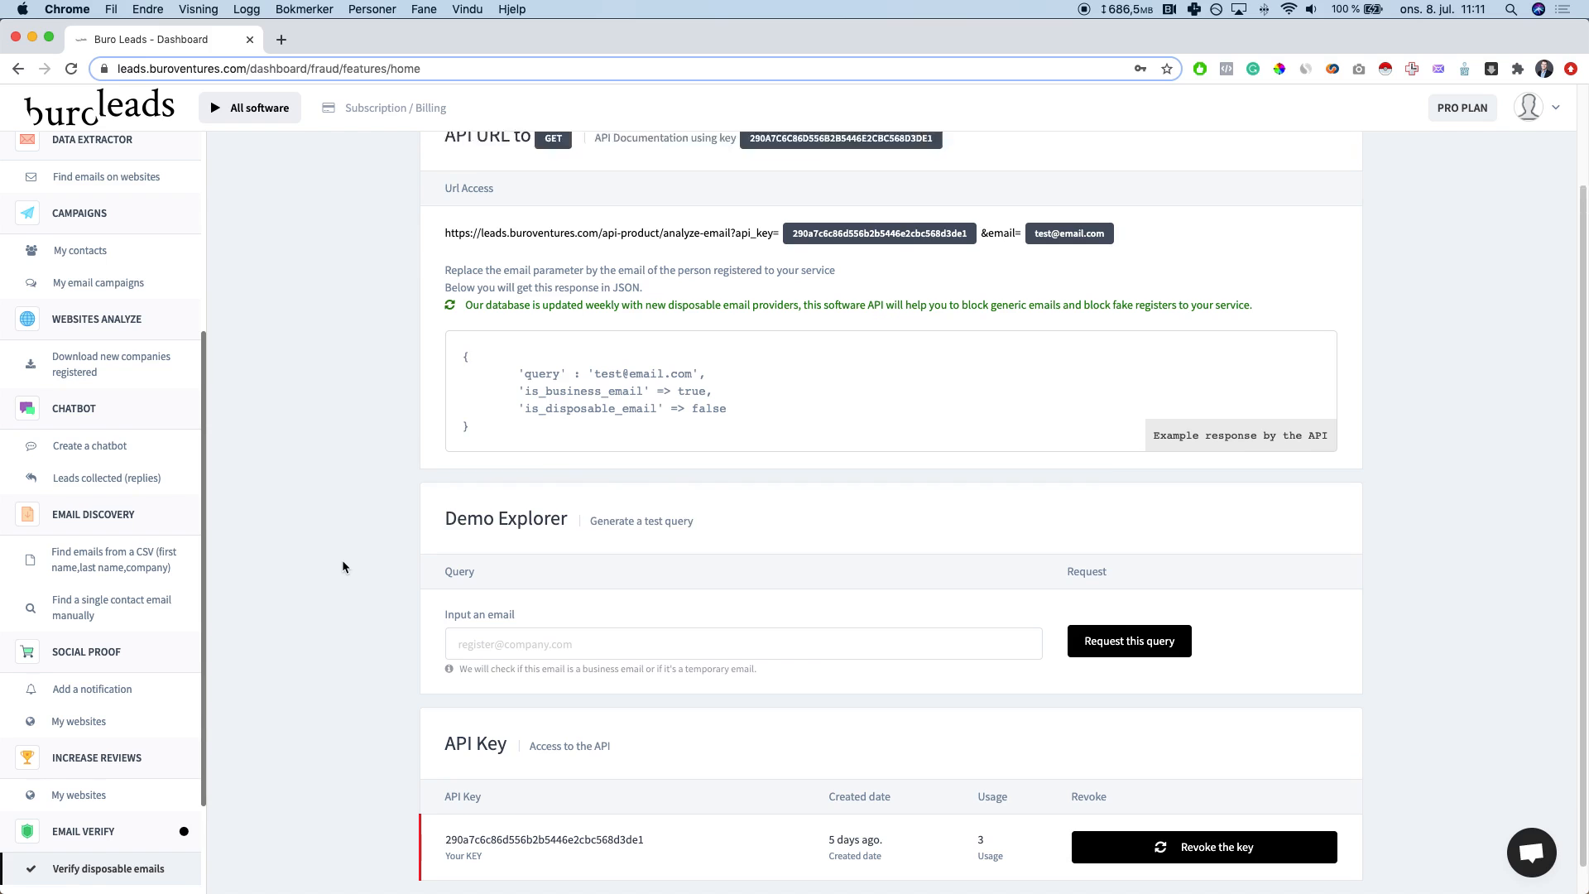
Step: Return to the product overview and briefly view the live support chat
click(229, 125)
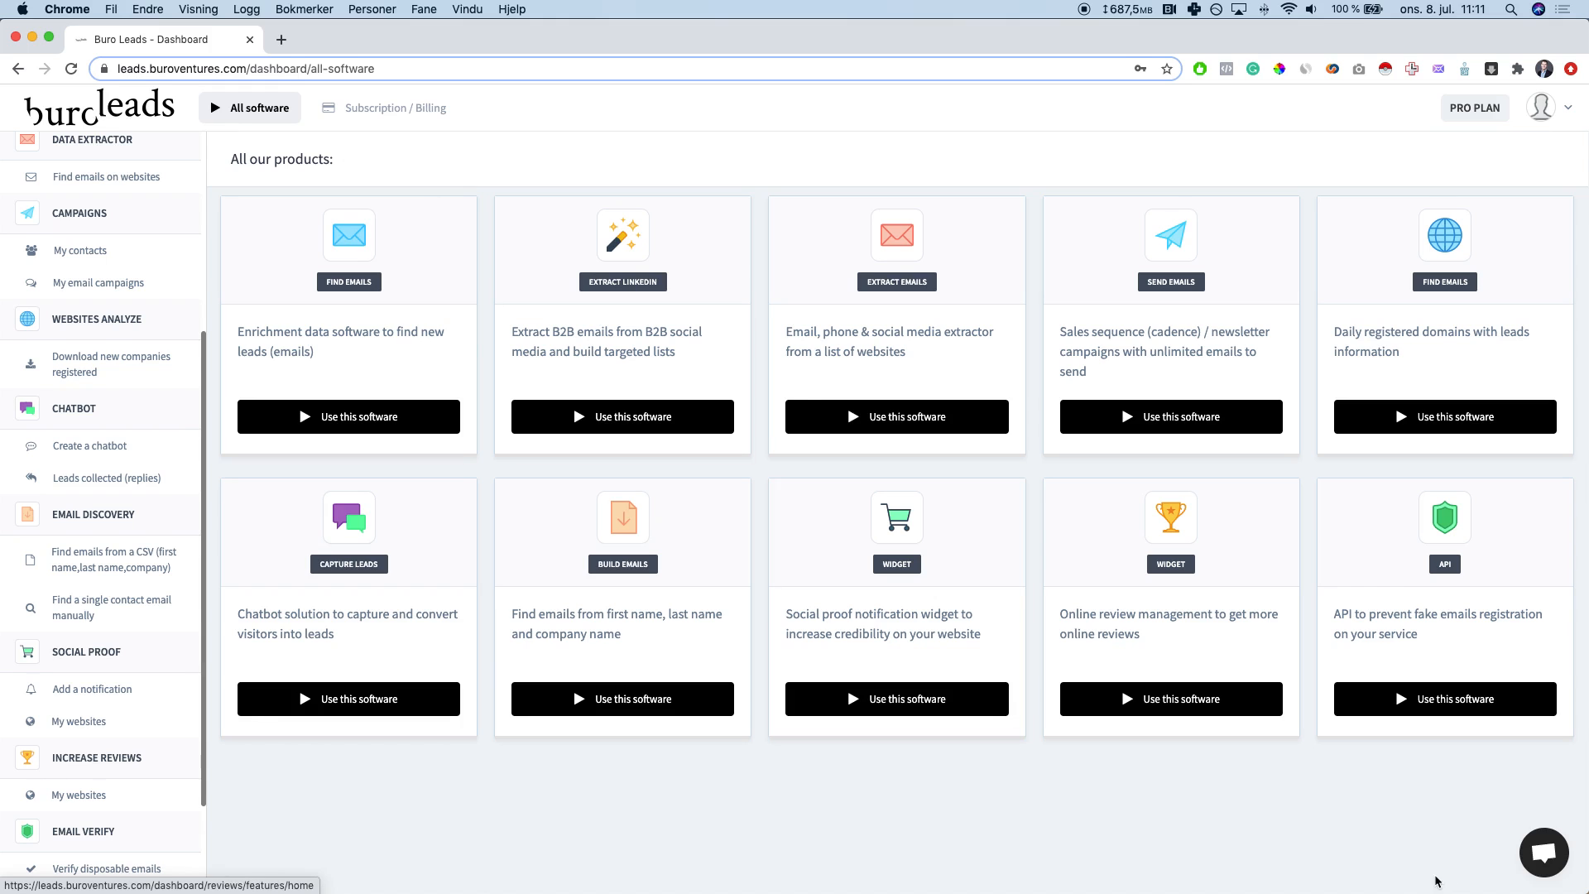
click(1545, 855)
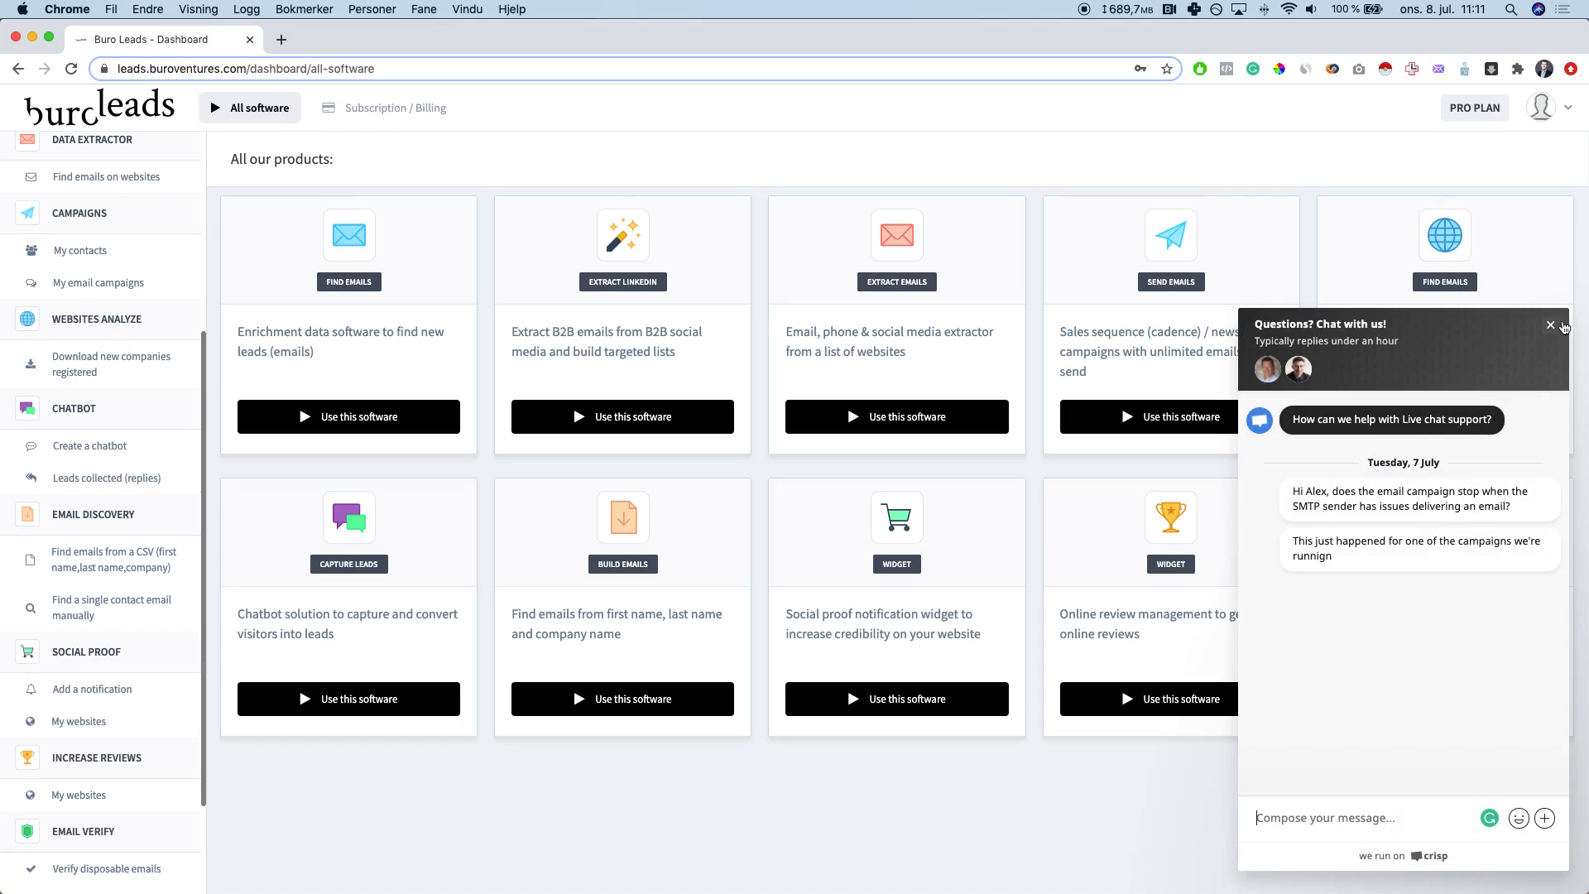
click(1545, 853)
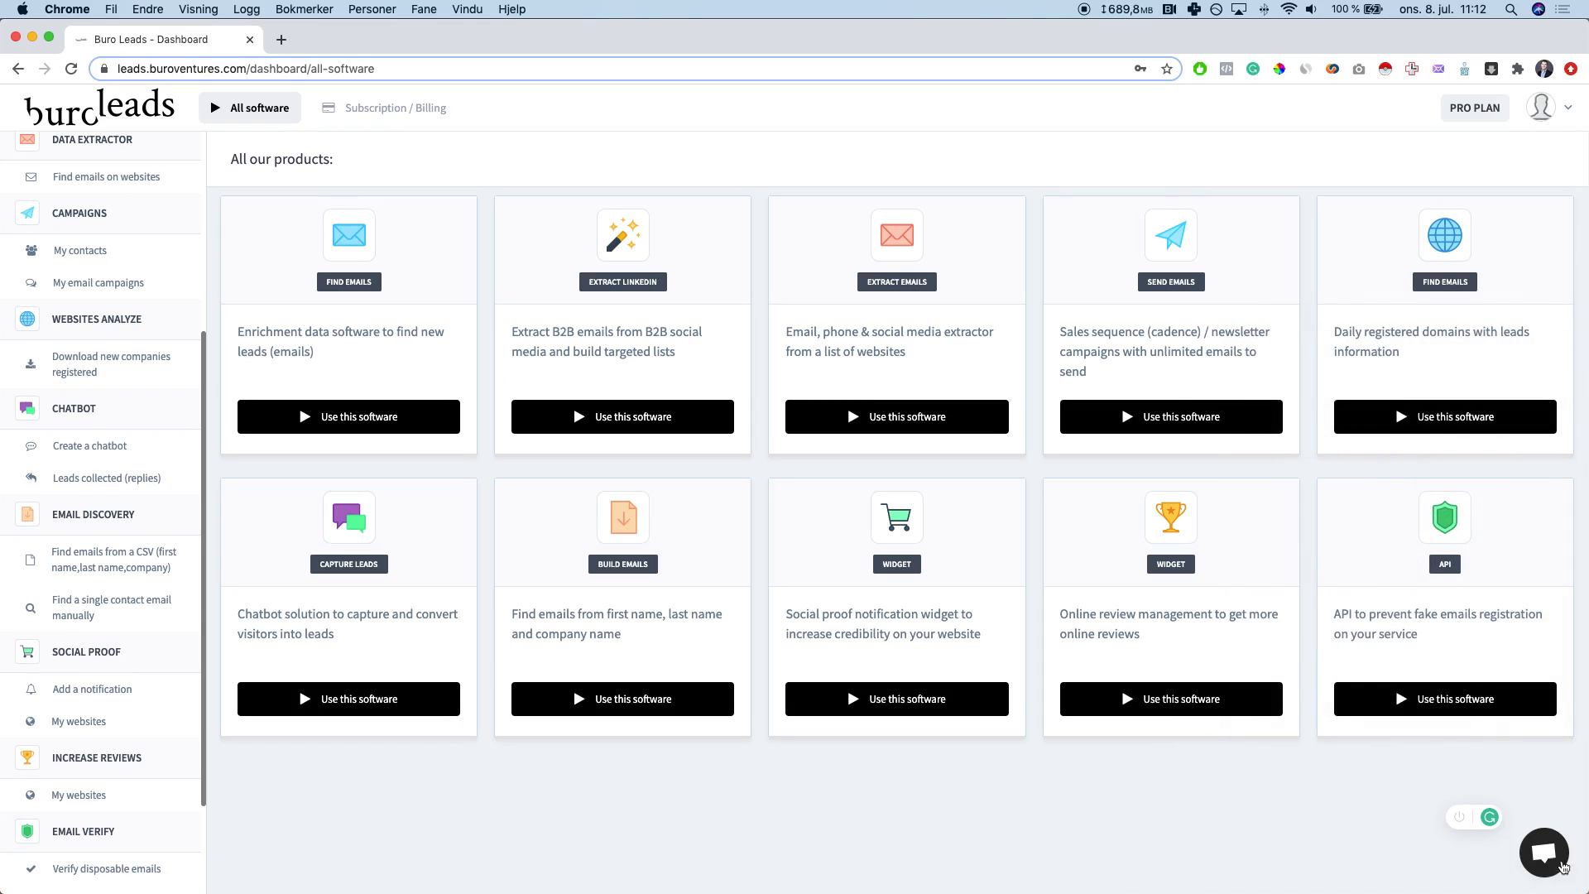
Step: View the active subscription and the user management page with its email invite field, and return to the product overview
click(1539, 106)
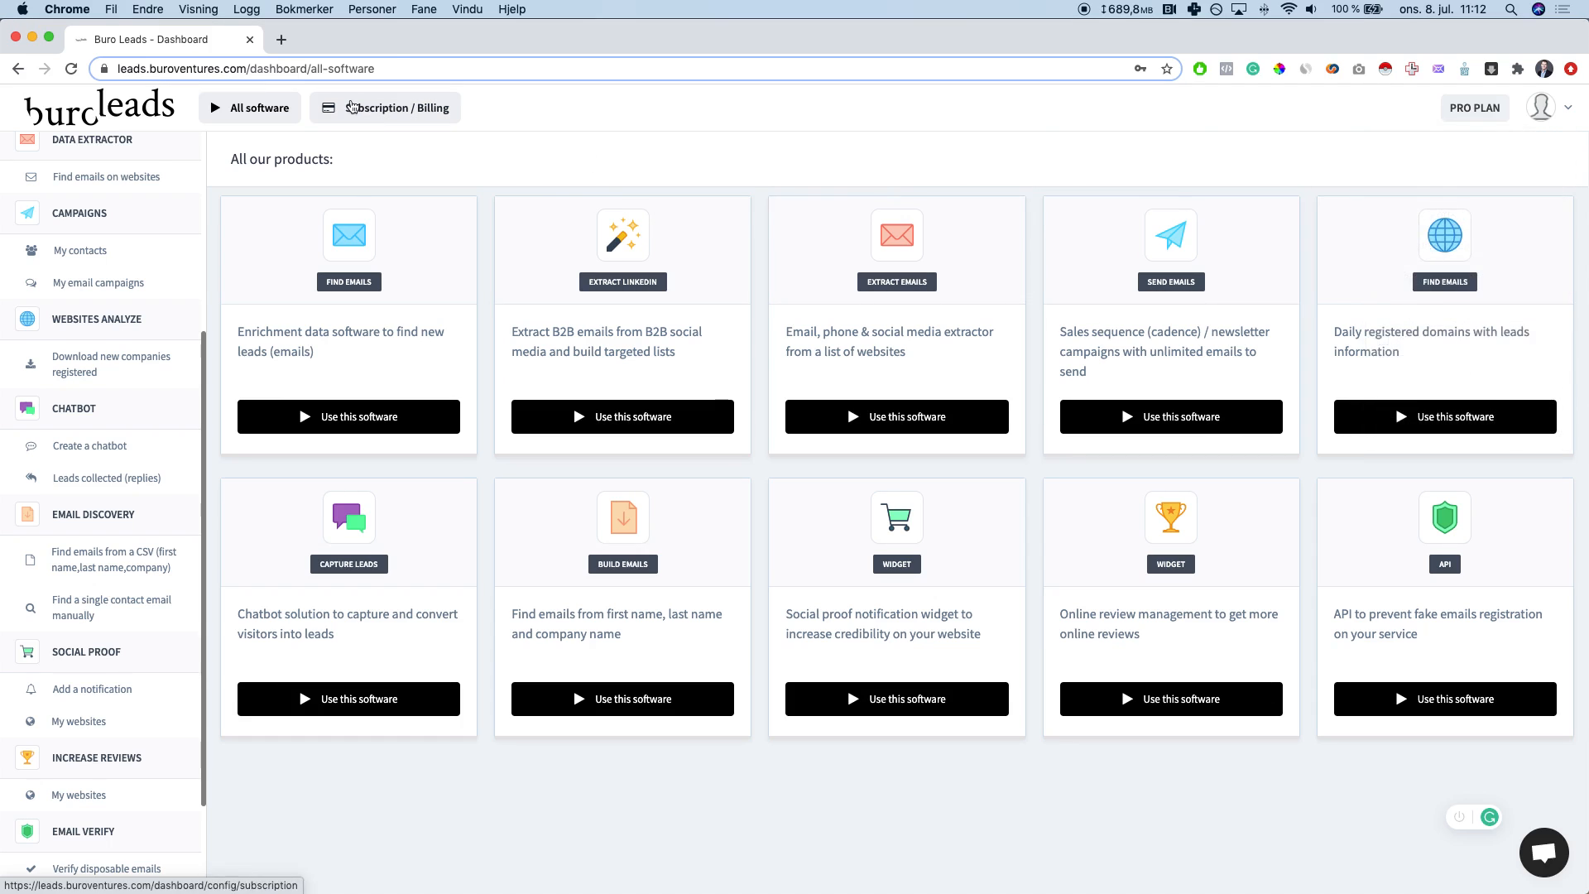
click(389, 108)
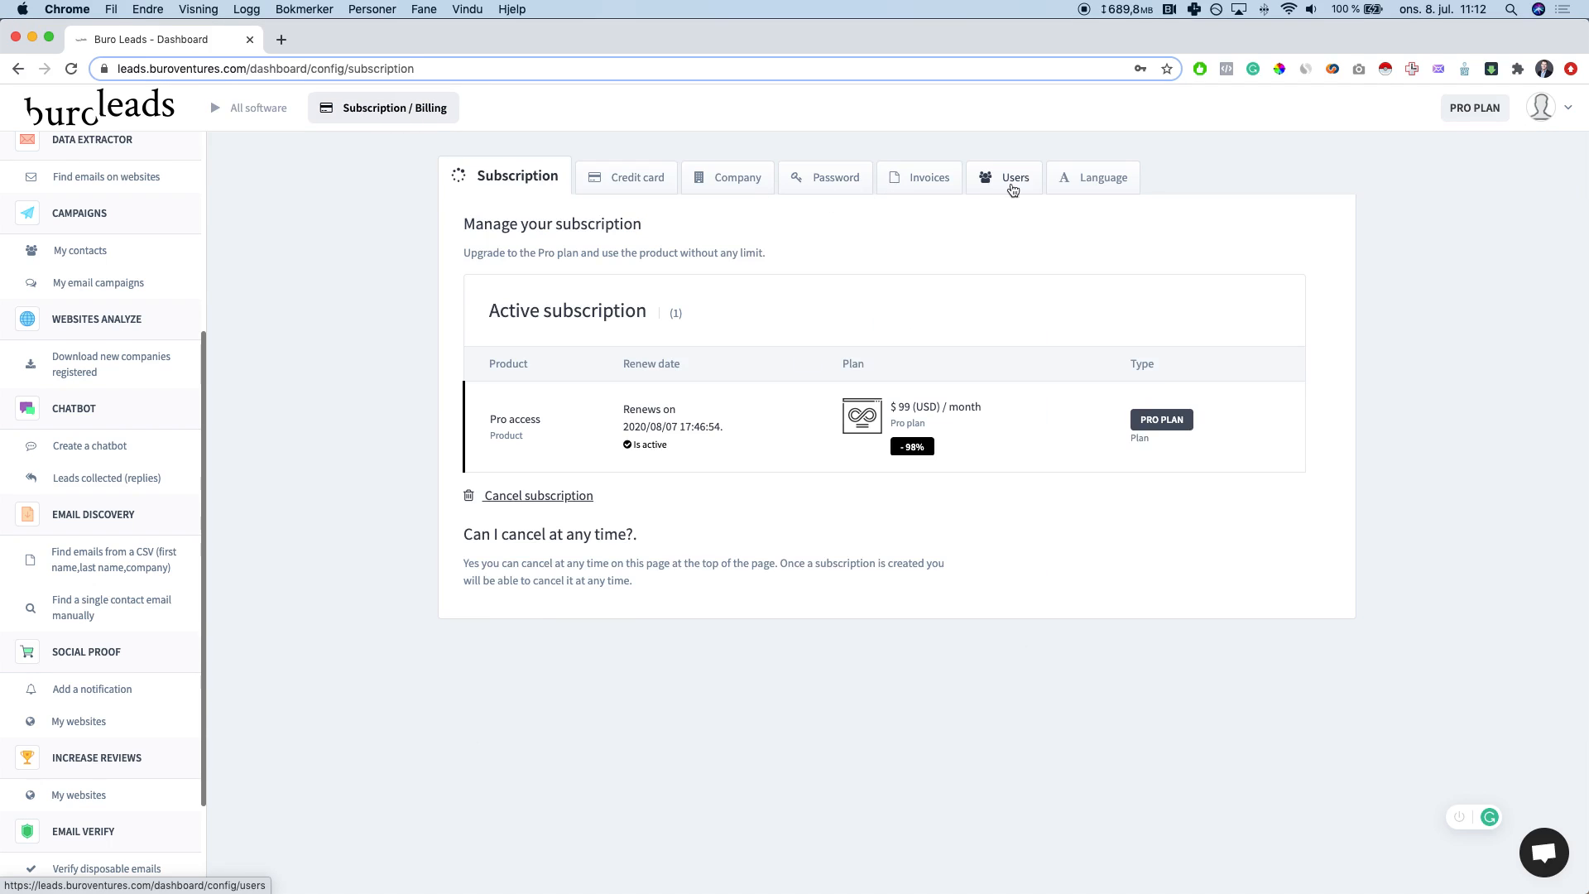
click(1009, 182)
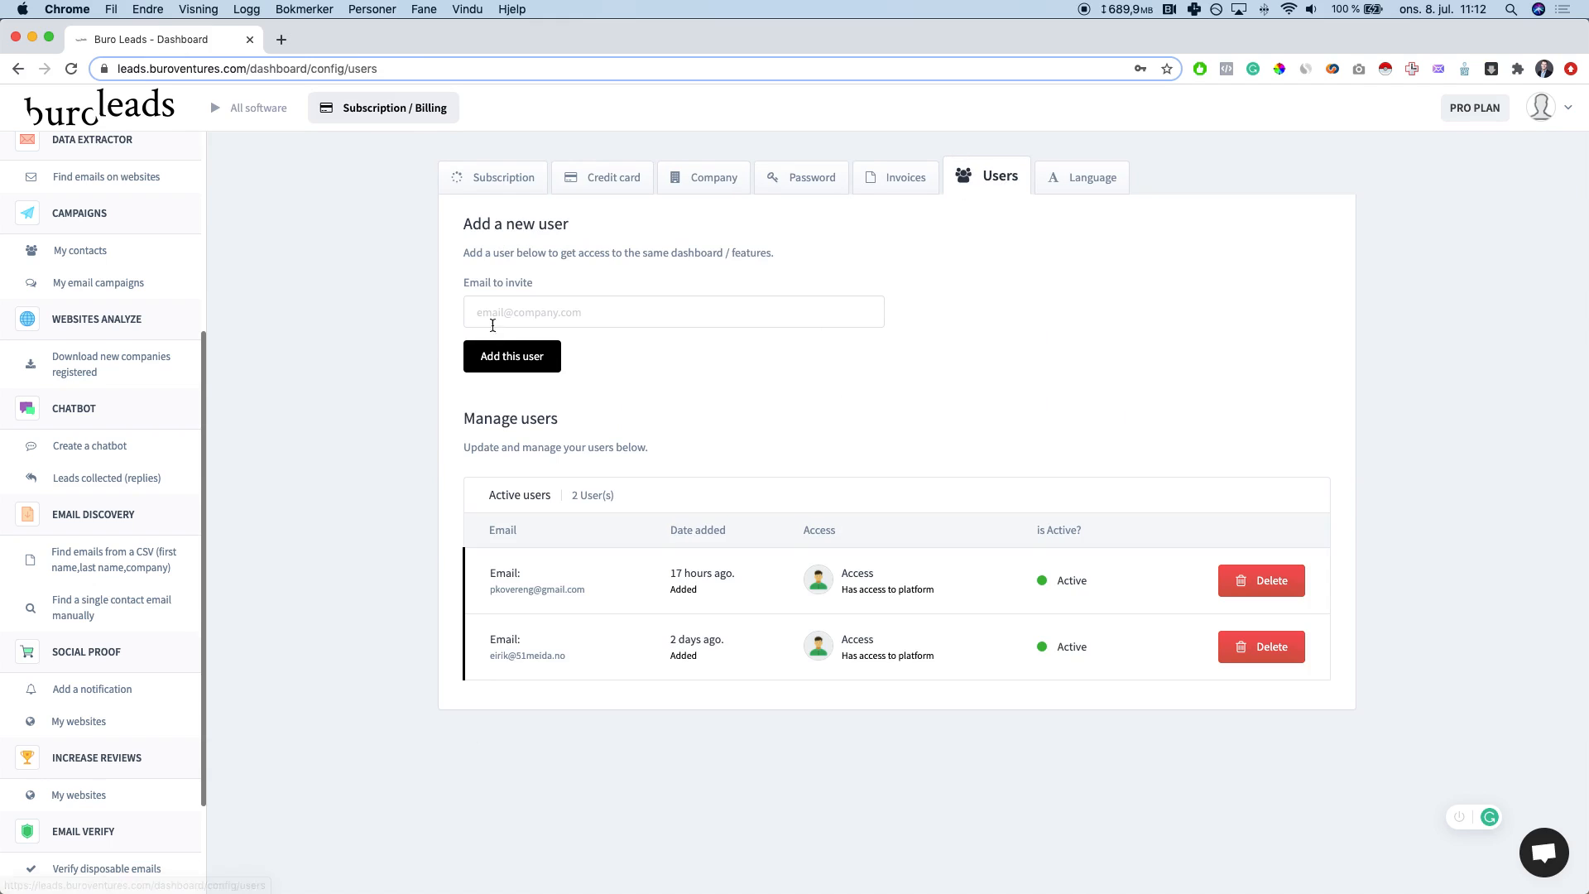
click(495, 320)
click(367, 321)
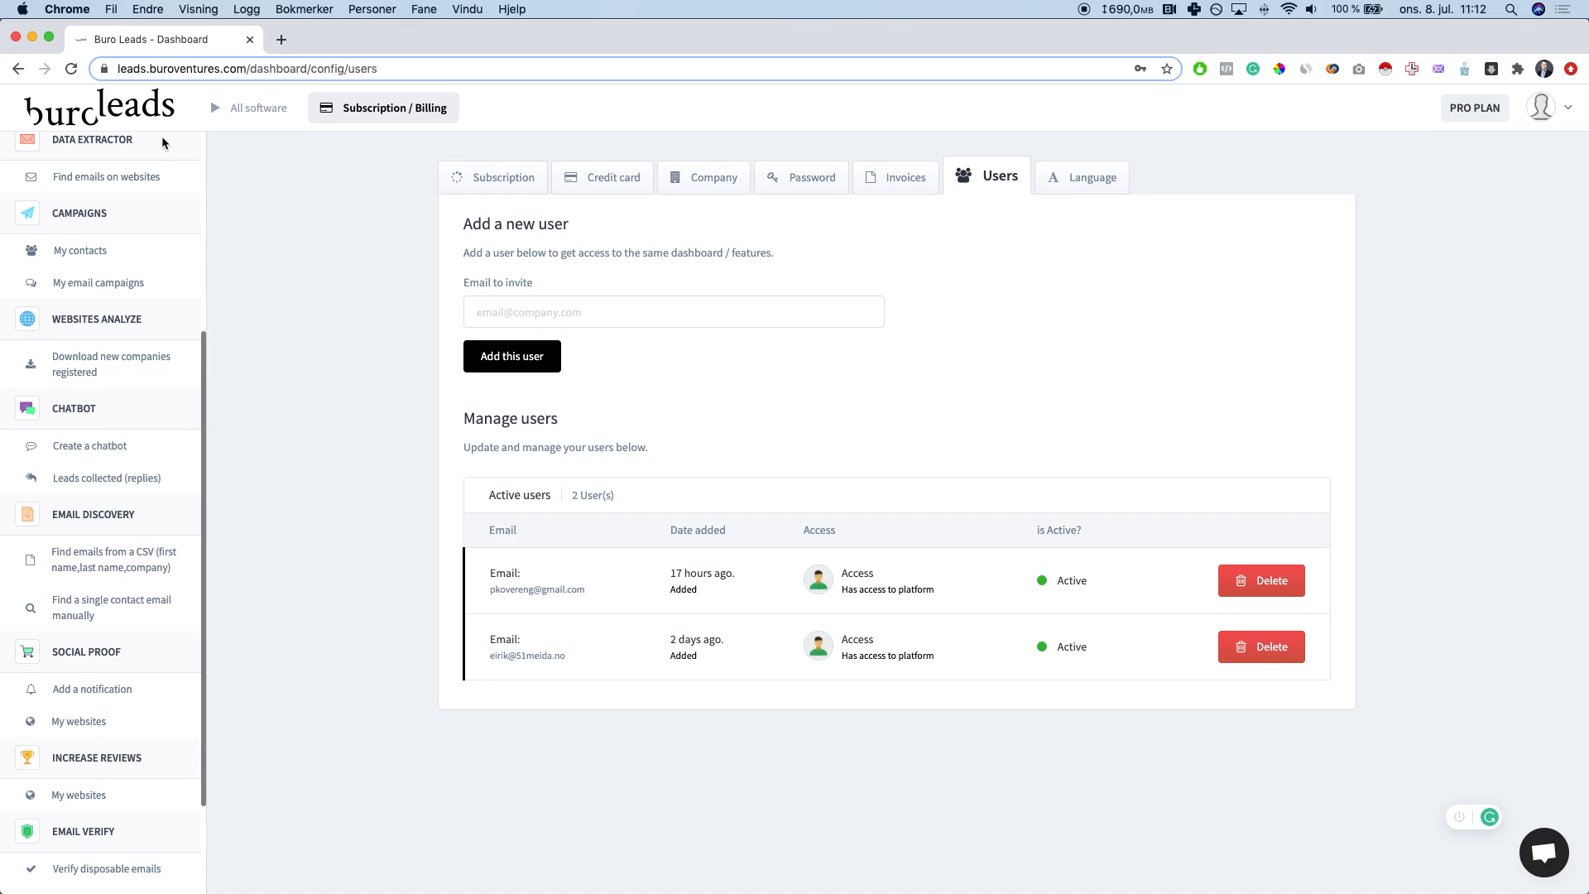
click(160, 112)
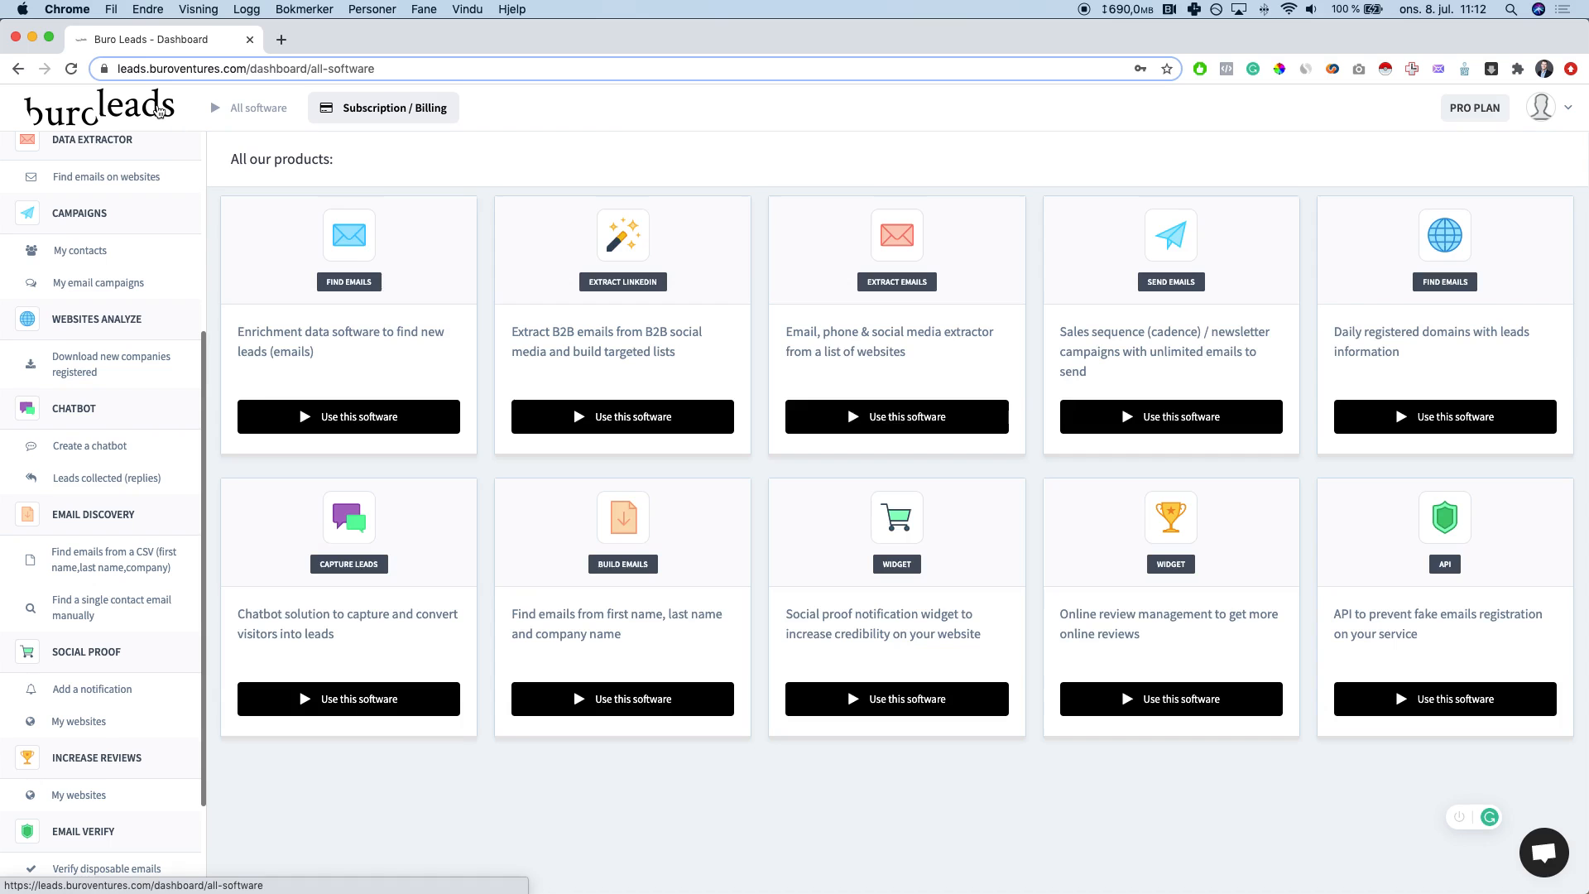